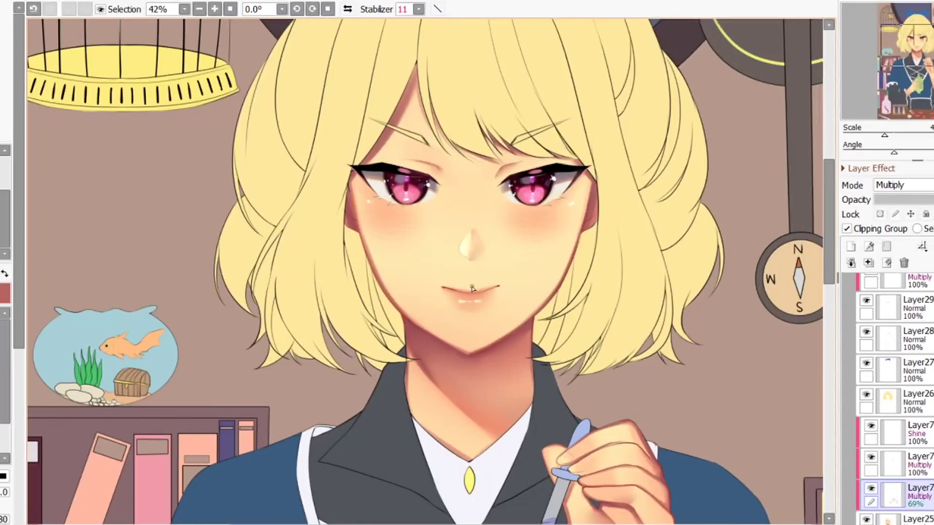
- Select the hair layer and airbrush soft orange shading over the lower hair on both sides of the face
{"action": "scroll", "coordinate": [402, 159], "scroll_direction": "up", "scroll_amount": 4}
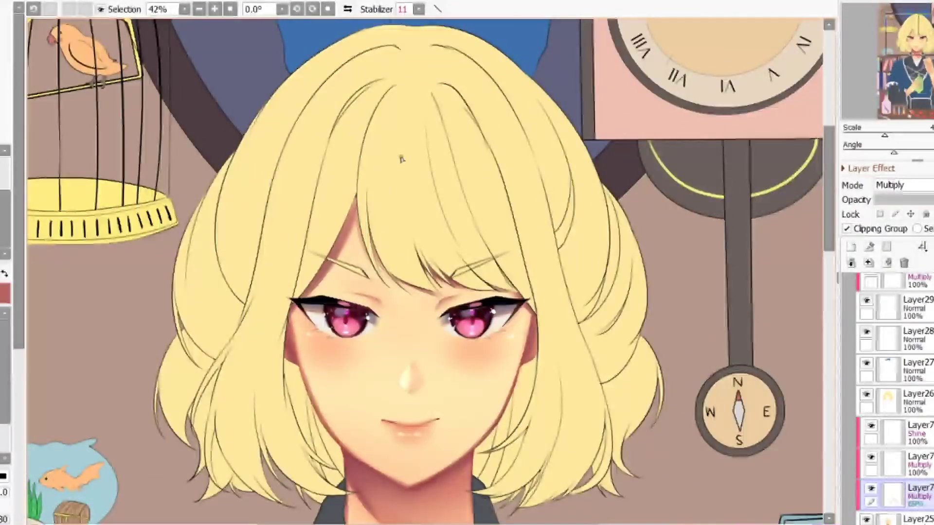
{"action": "left_click", "coordinate": [403, 160], "text": "ctrl+shift"}
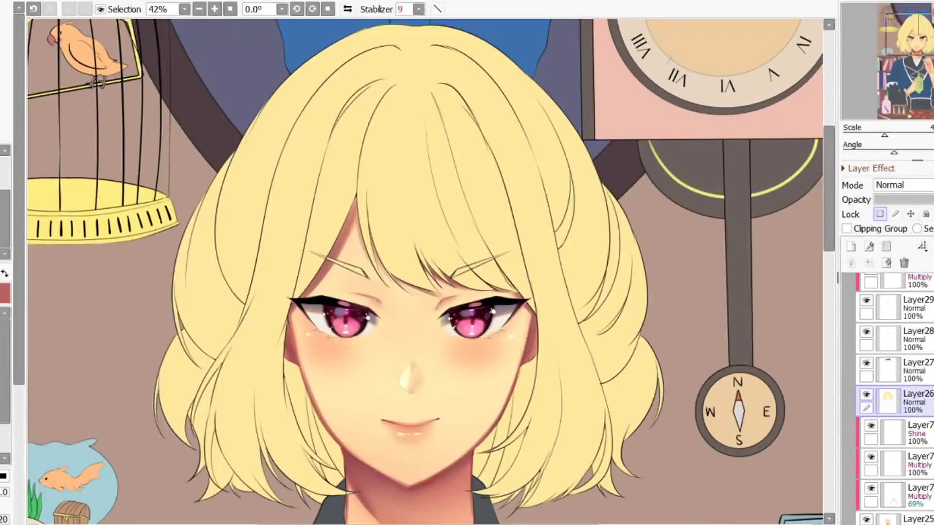
{"action": "left_click_drag", "start_coordinate": [200, 366], "coordinate": [262, 370]}
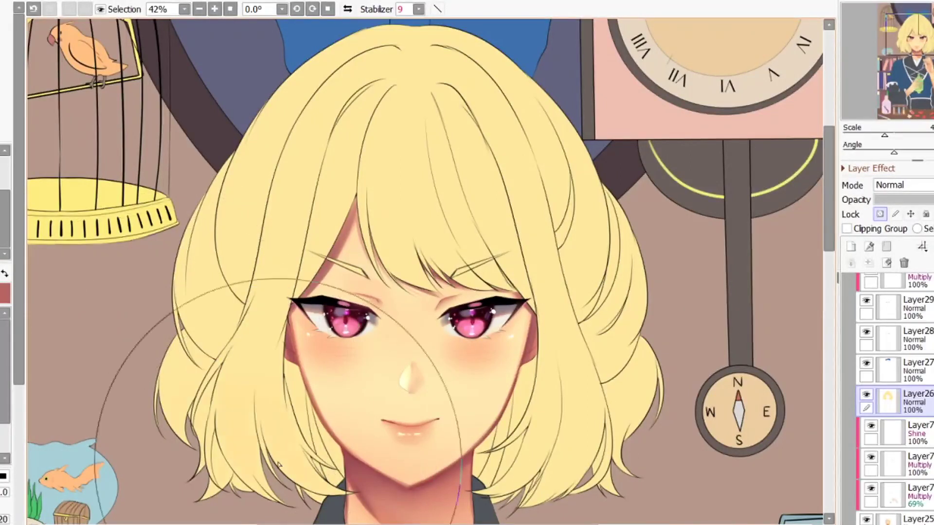
{"action": "mouse_move", "coordinate": [169, 388]}
{"action": "left_mouse_down"}
{"action": "mouse_move", "coordinate": [277, 467]}
{"action": "mouse_move", "coordinate": [238, 460]}
{"action": "mouse_move", "coordinate": [224, 432]}
{"action": "mouse_move", "coordinate": [127, 351]}
{"action": "mouse_move", "coordinate": [156, 336]}
{"action": "left_mouse_up"}
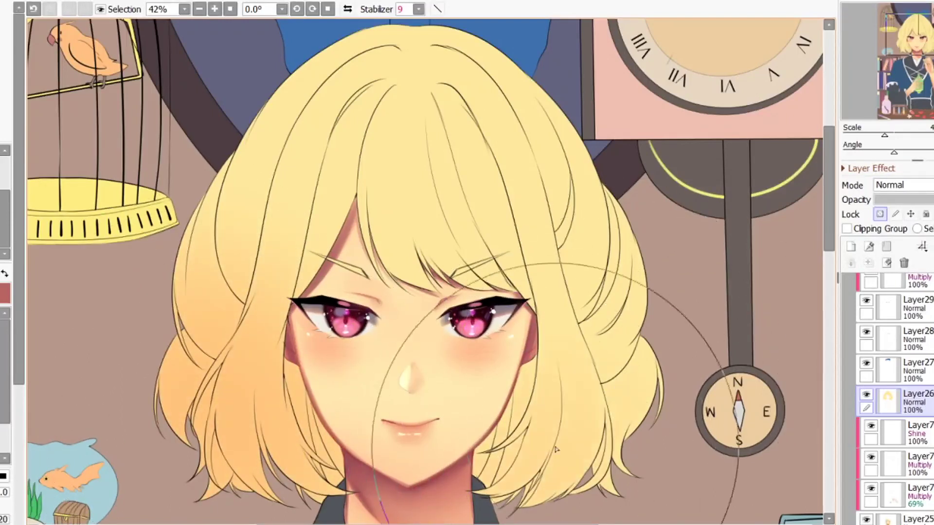
{"action": "scroll", "coordinate": [578, 424], "scroll_direction": "down", "scroll_amount": 5}
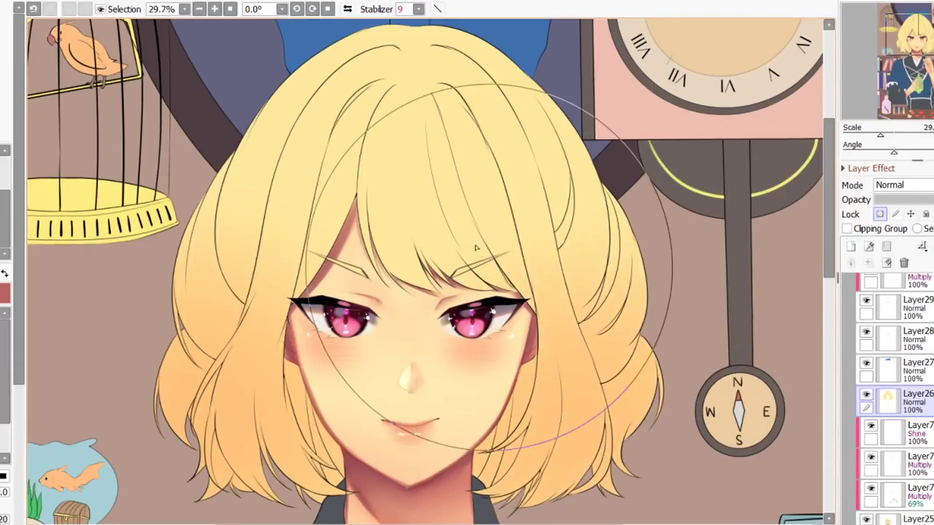
- Airbrush soft orange shading across the lower bangs and pick the light yellow from the crown of the hair
{"action": "scroll", "coordinate": [461, 205], "scroll_direction": "up", "scroll_amount": 2}
{"action": "scroll", "coordinate": [461, 204], "scroll_direction": "up", "scroll_amount": 2}
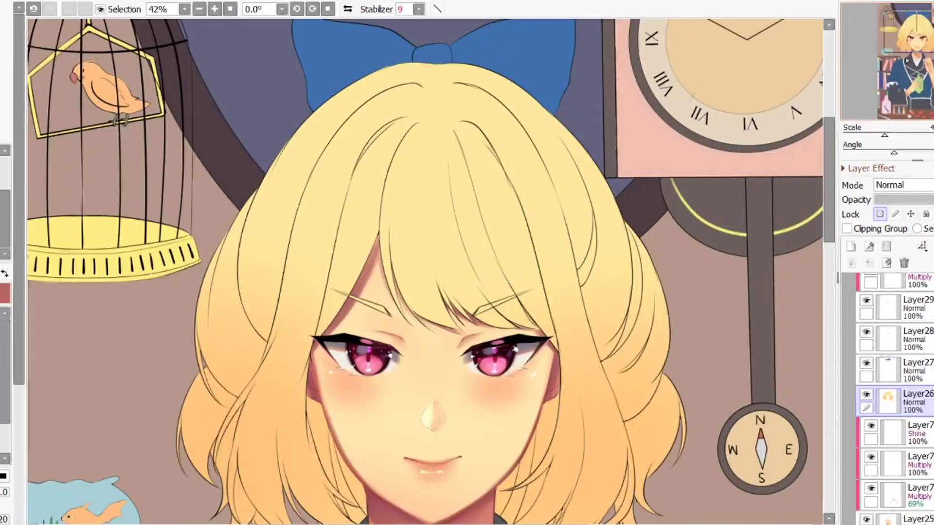
{"action": "scroll", "coordinate": [408, 330], "scroll_direction": "down", "scroll_amount": 4}
{"action": "scroll", "coordinate": [408, 330], "scroll_direction": "up", "scroll_amount": 4}
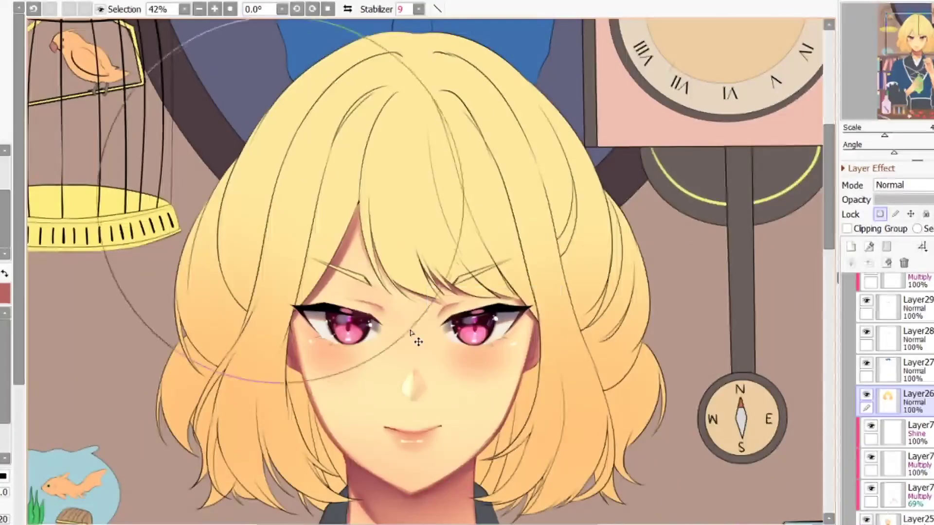
{"action": "left_click", "coordinate": [357, 93], "text": "alt"}
{"action": "scroll", "coordinate": [307, 132], "scroll_direction": "up", "scroll_amount": 6}
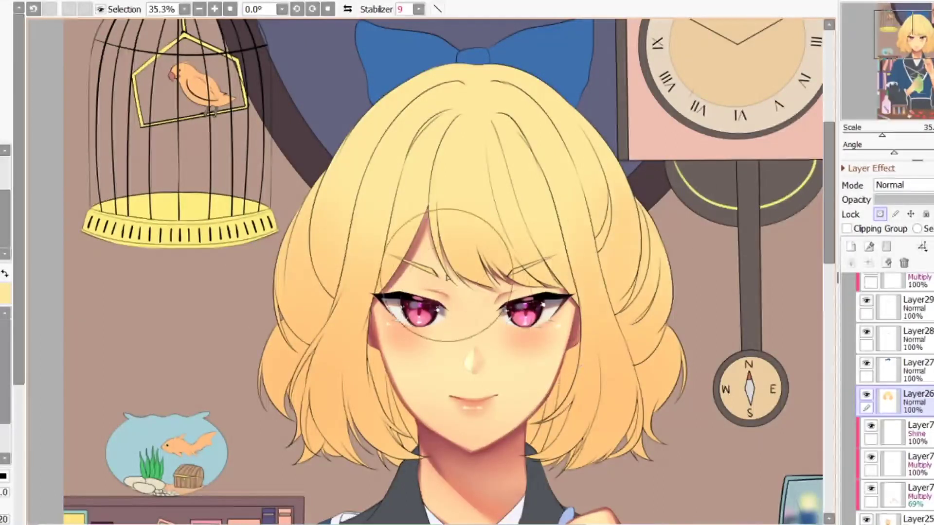
{"action": "scroll", "coordinate": [449, 243], "scroll_direction": "down", "scroll_amount": 3}
{"action": "scroll", "coordinate": [408, 155], "scroll_direction": "up", "scroll_amount": 5}
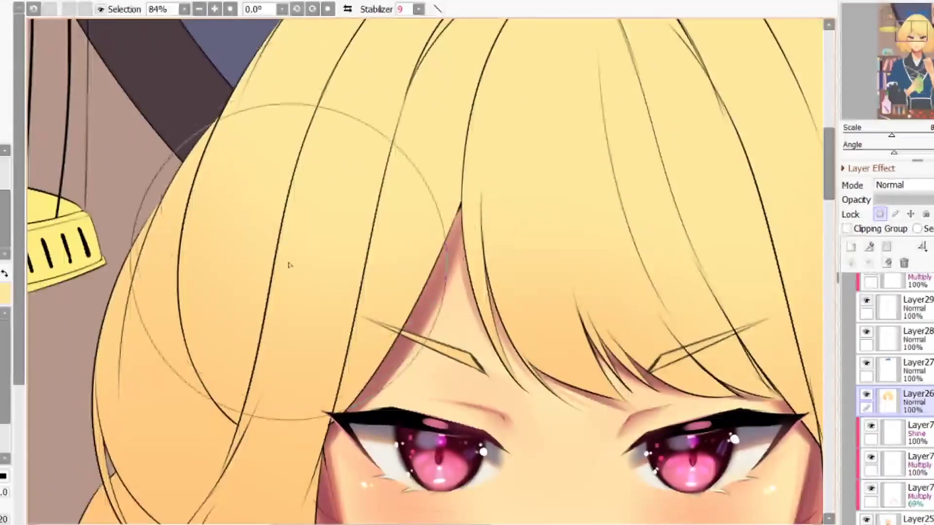
- Paint soft yellow and orange strand strokes along the hair locks beside the birdcage
{"action": "left_click_drag", "start_coordinate": [285, 330], "coordinate": [314, 330]}
{"action": "left_click_drag", "start_coordinate": [279, 417], "coordinate": [304, 316]}
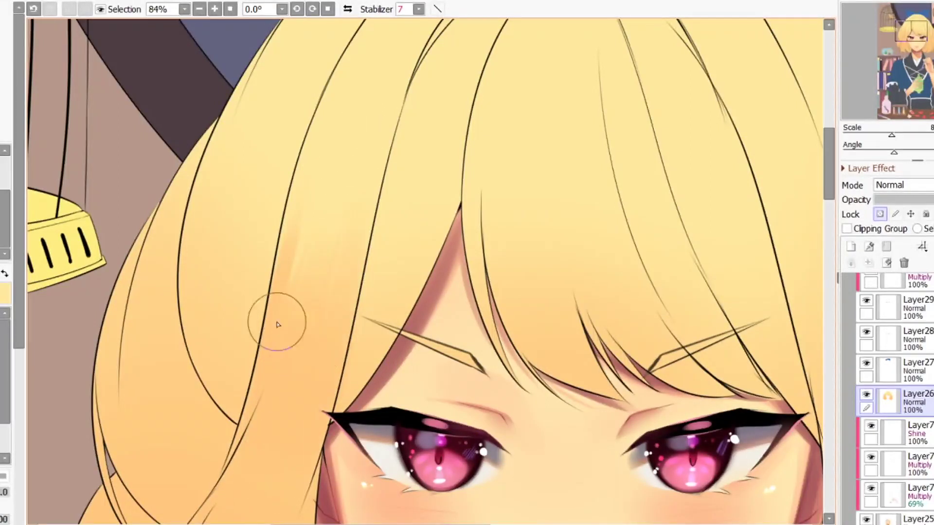
{"action": "scroll", "coordinate": [306, 167], "scroll_direction": "down", "scroll_amount": 2}
{"action": "scroll", "coordinate": [292, 101], "scroll_direction": "up", "scroll_amount": 2}
{"action": "left_click_drag", "start_coordinate": [258, 435], "coordinate": [292, 86]}
{"action": "scroll", "coordinate": [292, 262], "scroll_direction": "down", "scroll_amount": 5}
{"action": "scroll", "coordinate": [323, 268], "scroll_direction": "up", "scroll_amount": 4}
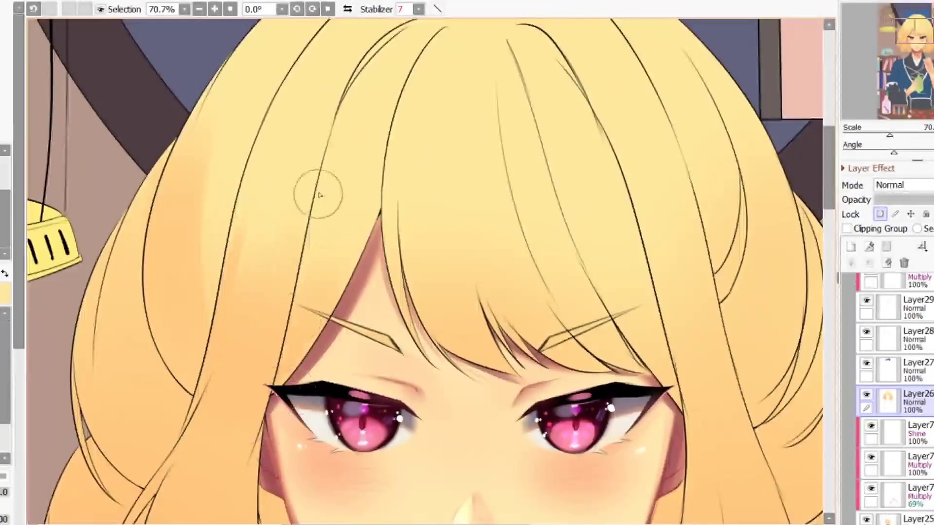
- Shade the bang tips above the eye on the clock's side, reducing the brush size for finer strokes
{"action": "scroll", "coordinate": [355, 302], "scroll_direction": "down", "scroll_amount": 3}
{"action": "scroll", "coordinate": [397, 320], "scroll_direction": "up", "scroll_amount": 2}
{"action": "mouse_move", "coordinate": [454, 310]}
{"action": "left_mouse_down"}
{"action": "mouse_move", "coordinate": [475, 352]}
{"action": "mouse_move", "coordinate": [507, 319]}
{"action": "left_mouse_up"}
{"action": "key", "text": "bracketleft"}
{"action": "key", "text": "bracketleft"}
{"action": "key", "text": "bracketleft"}
{"action": "key", "text": "bracketleft"}
{"action": "key", "text": "bracketleft"}
{"action": "key", "text": "bracketleft"}
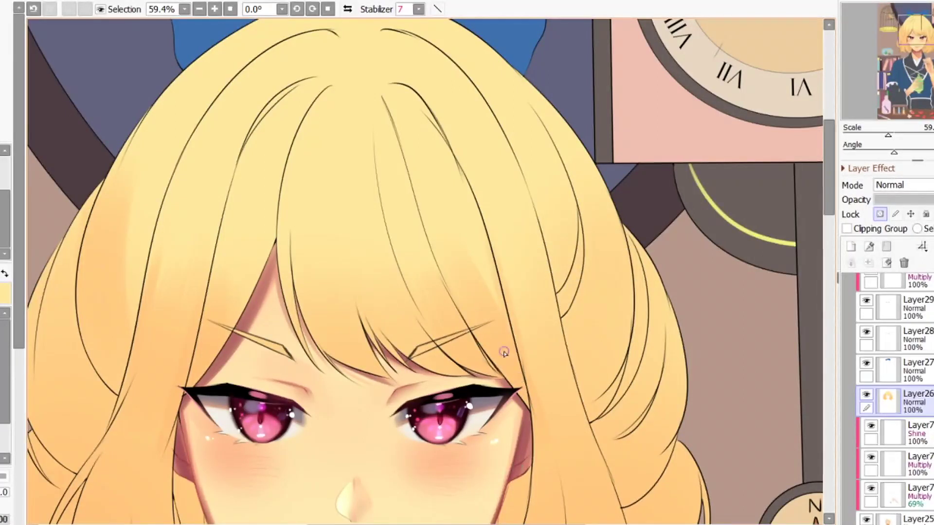
- Enlarge the brush and paint orange strand shading down the long lock framing the face on the clock's side
{"action": "key", "text": "bracketright"}
{"action": "key", "text": "bracketright"}
{"action": "key", "text": "bracketright"}
{"action": "left_click_drag", "start_coordinate": [566, 432], "coordinate": [487, 191]}
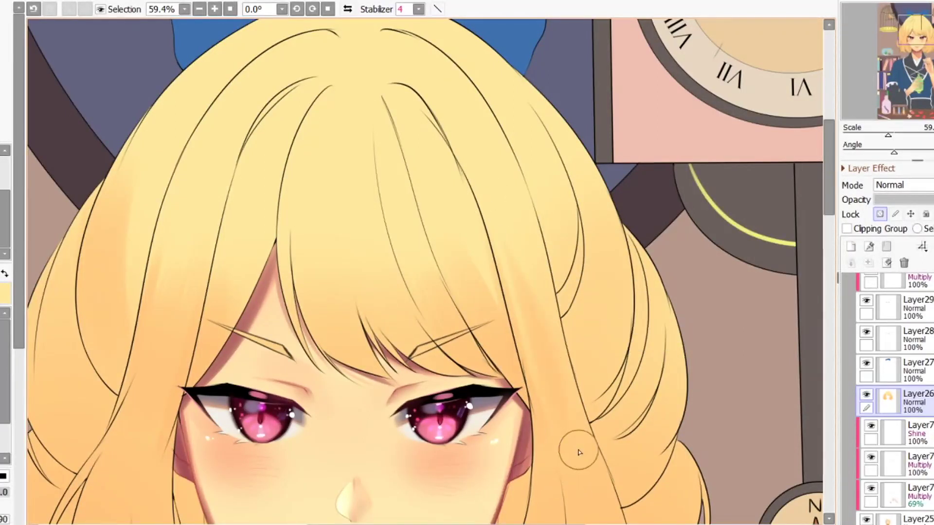
{"action": "scroll", "coordinate": [504, 258], "scroll_direction": "down", "scroll_amount": 5}
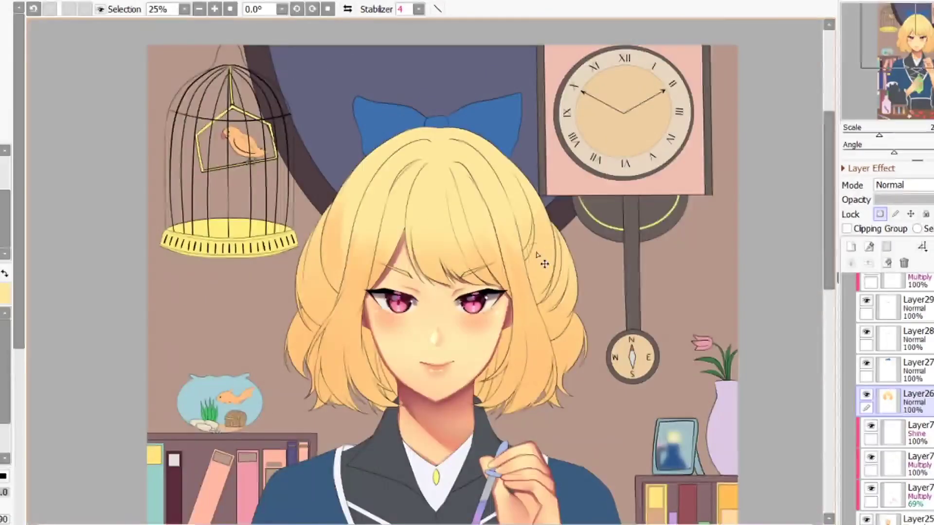
- Paint orange shading along the outer hair and the curved side sections below the clock
{"action": "scroll", "coordinate": [534, 250], "scroll_direction": "up", "scroll_amount": 5}
{"action": "left_click_drag", "start_coordinate": [504, 108], "coordinate": [535, 198]}
{"action": "scroll", "coordinate": [534, 201], "scroll_direction": "down", "scroll_amount": 4}
{"action": "scroll", "coordinate": [559, 243], "scroll_direction": "up", "scroll_amount": 4}
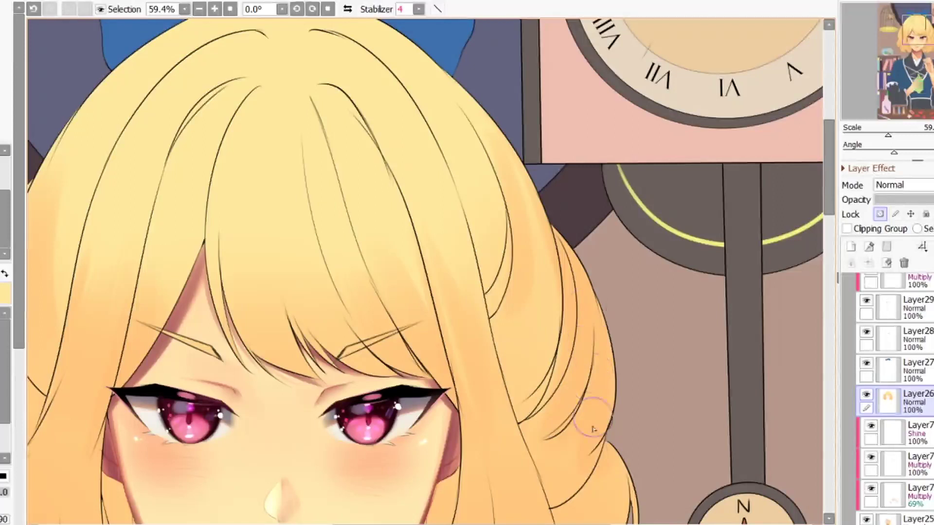
- Mirror the canvas view and rework the shading on the outer hair section beside the clock, undoing the first stroke
{"action": "key", "text": "h"}
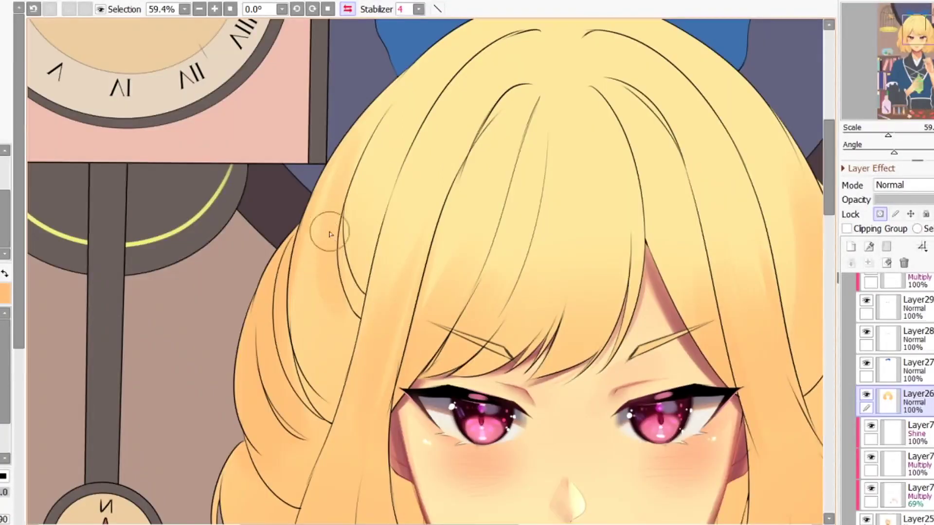
{"action": "scroll", "coordinate": [315, 280], "scroll_direction": "up", "scroll_amount": 4}
{"action": "left_click_drag", "start_coordinate": [303, 325], "coordinate": [350, 86]}
{"action": "scroll", "coordinate": [292, 354], "scroll_direction": "down", "scroll_amount": 5}
{"action": "scroll", "coordinate": [333, 316], "scroll_direction": "up", "scroll_amount": 2}
{"action": "key", "text": "ctrl+z"}
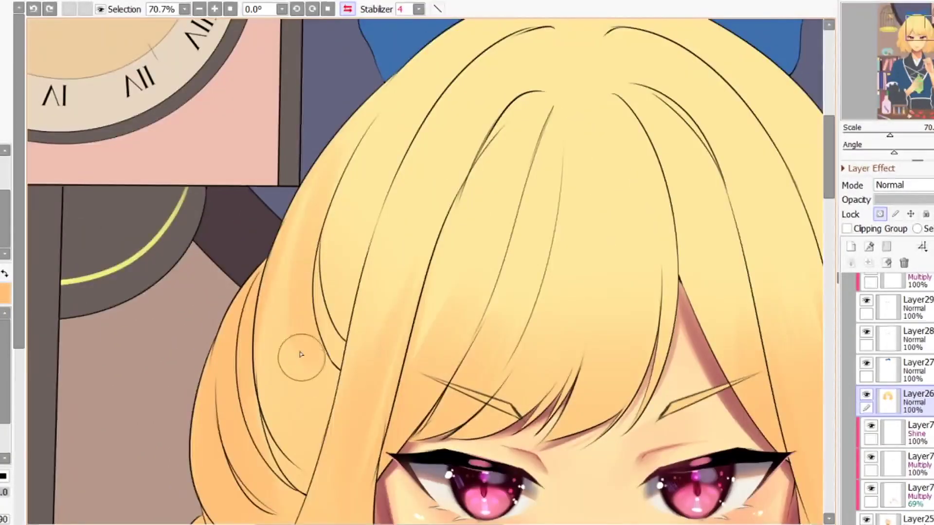
{"action": "left_click_drag", "start_coordinate": [301, 356], "coordinate": [367, 105]}
{"action": "key", "text": "bracketleft"}
{"action": "key", "text": "bracketleft"}
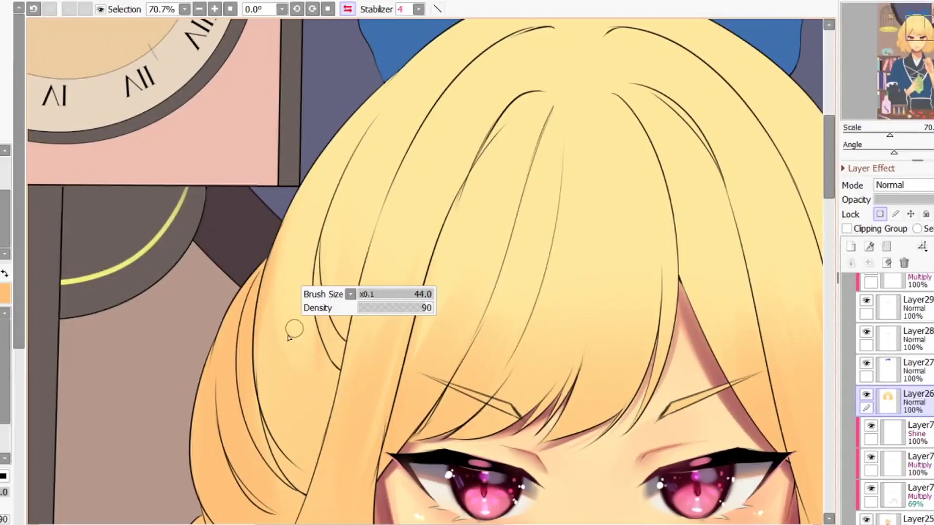
- Lighten the middle of the outer hair section beside the clock and shade its curved edge in orange
{"action": "scroll", "coordinate": [329, 171], "scroll_direction": "down", "scroll_amount": 4}
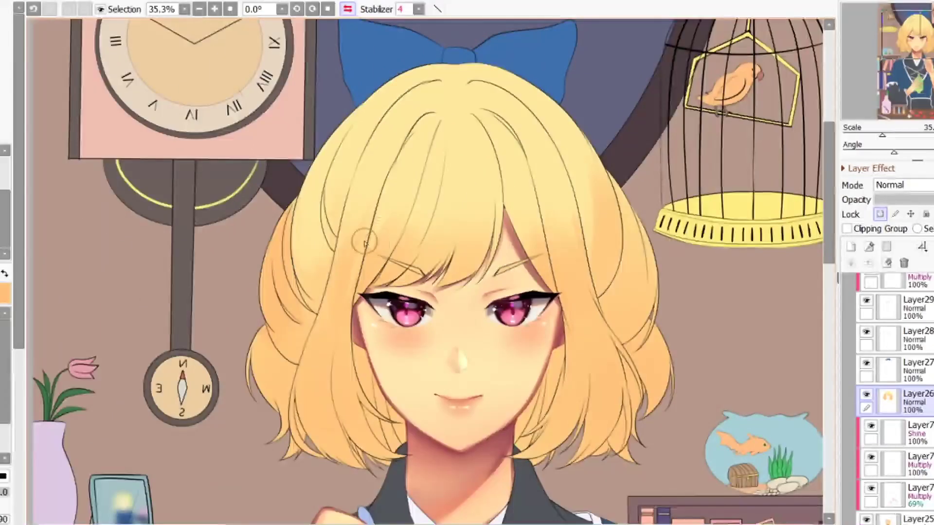
{"action": "scroll", "coordinate": [302, 263], "scroll_direction": "up", "scroll_amount": 3}
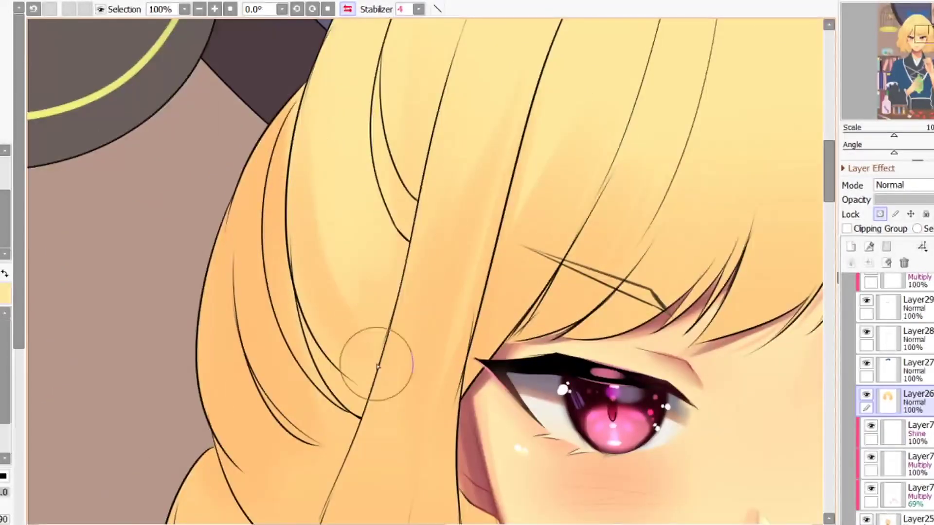
{"action": "scroll", "coordinate": [341, 292], "scroll_direction": "down", "scroll_amount": 3}
{"action": "scroll", "coordinate": [327, 387], "scroll_direction": "up", "scroll_amount": 2}
{"action": "key", "text": "bracketleft"}
{"action": "key", "text": "bracketleft"}
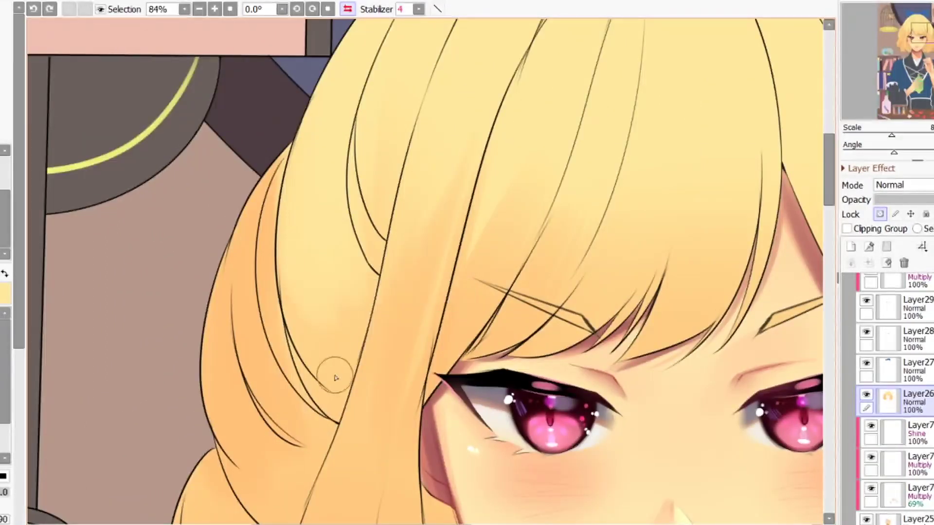
{"action": "left_click_drag", "start_coordinate": [334, 373], "coordinate": [305, 116]}
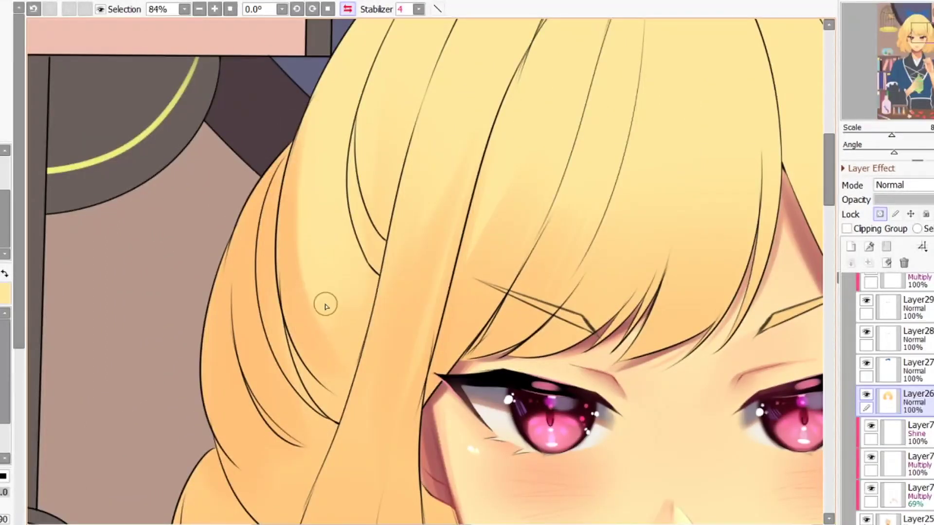
- Undo the last edge stroke and paint thin orange and light yellow strands through the outer hair section
{"action": "key", "text": "bracketleft"}
{"action": "key", "text": "bracketleft"}
{"action": "key", "text": "ctrl+z"}
{"action": "key", "text": "bracketright"}
{"action": "scroll", "coordinate": [310, 290], "scroll_direction": "down", "scroll_amount": 4}
{"action": "scroll", "coordinate": [322, 193], "scroll_direction": "up", "scroll_amount": 3}
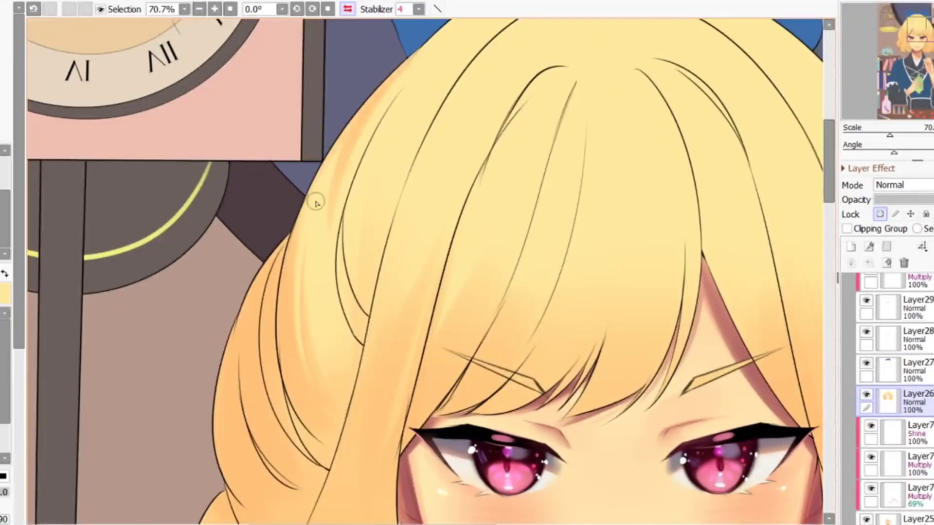
{"action": "scroll", "coordinate": [316, 202], "scroll_direction": "up", "scroll_amount": 4}
{"action": "scroll", "coordinate": [316, 258], "scroll_direction": "down", "scroll_amount": 5}
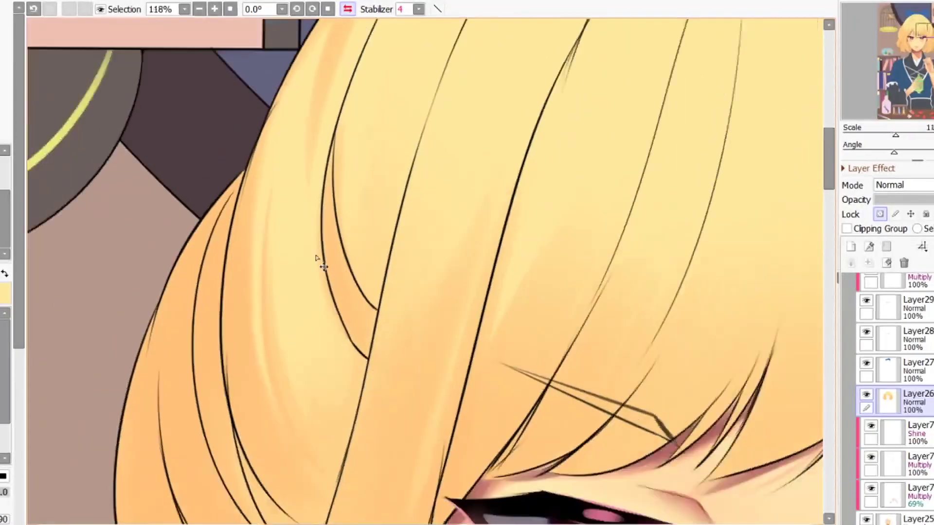
- Check the hair in both view orientations and add fine orange and yellow strands to the curved side sections
{"action": "key", "text": "bracketleft"}
{"action": "key", "text": "h"}
{"action": "key", "text": "h"}
{"action": "scroll", "coordinate": [357, 209], "scroll_direction": "down", "scroll_amount": 5}
{"action": "scroll", "coordinate": [281, 385], "scroll_direction": "up", "scroll_amount": 8}
{"action": "key", "text": "bracketright"}
{"action": "key", "text": "bracketright"}
{"action": "key", "text": "bracketright"}
{"action": "key", "text": "bracketleft"}
{"action": "key", "text": "bracketleft"}
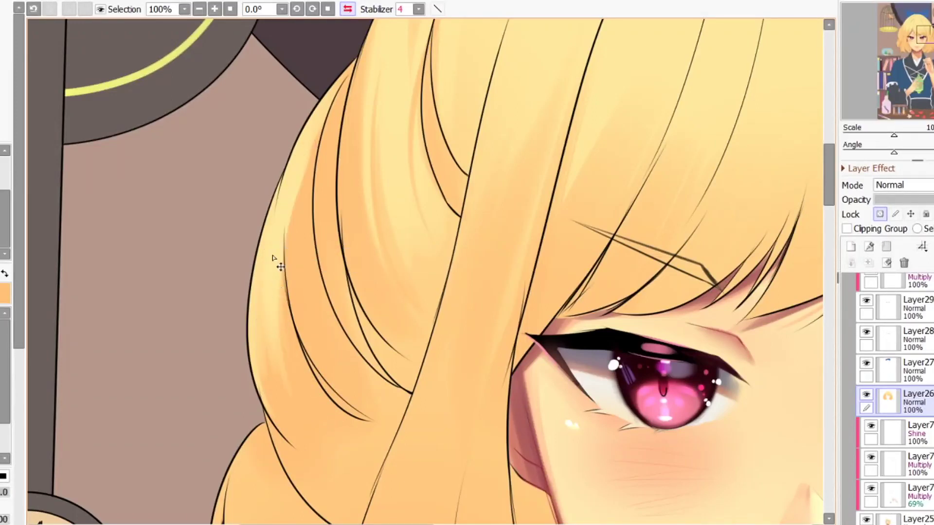
- Paint strokes along the outermost curved hair section, from its upper edge to the lower curl
{"action": "left_click_drag", "start_coordinate": [257, 363], "coordinate": [263, 403]}
{"action": "key", "text": "bracketright"}
{"action": "key", "text": "bracketright"}
{"action": "left_click_drag", "start_coordinate": [317, 141], "coordinate": [302, 264]}
{"action": "scroll", "coordinate": [273, 199], "scroll_direction": "down", "scroll_amount": 8}
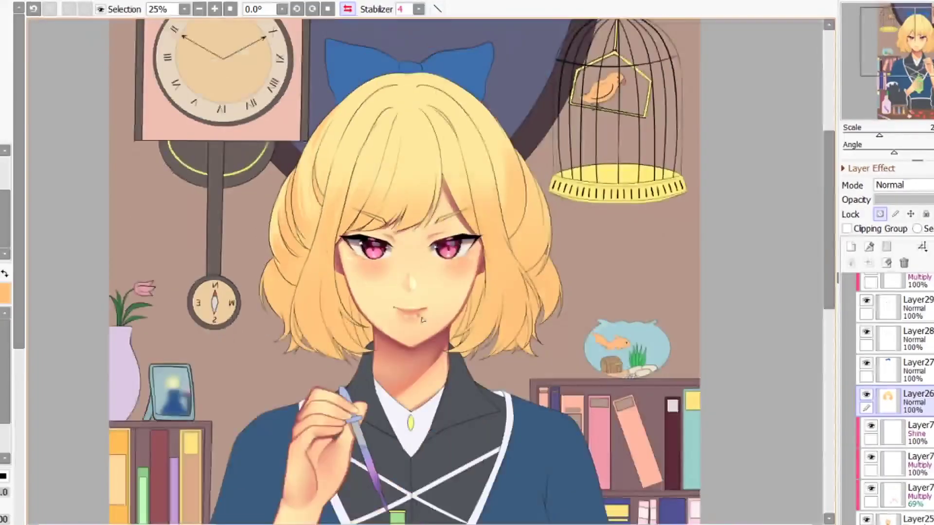
- Blend light yellow and orange strands along the long lock framing the face on the clock's side
{"action": "scroll", "coordinate": [343, 243], "scroll_direction": "down", "scroll_amount": 3}
{"action": "scroll", "coordinate": [347, 194], "scroll_direction": "up", "scroll_amount": 10}
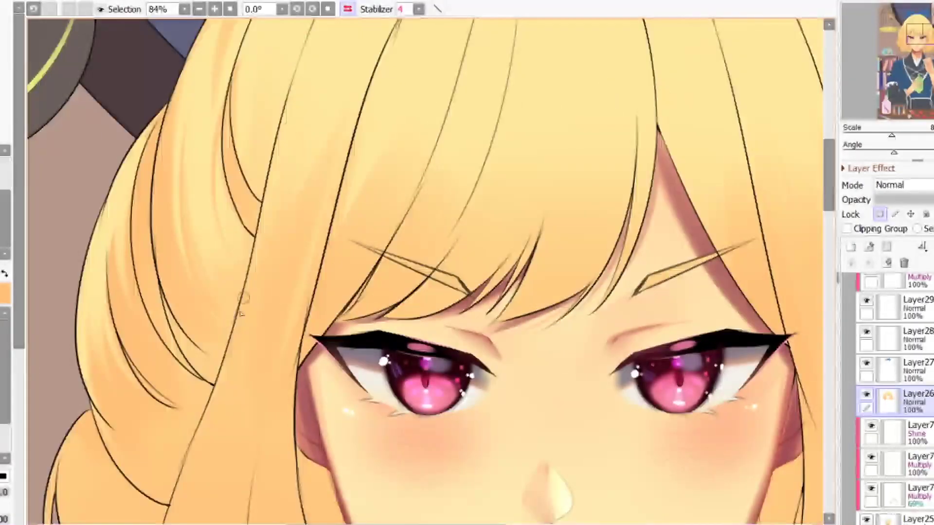
{"action": "right_click", "coordinate": [293, 155]}
{"action": "scroll", "coordinate": [253, 312], "scroll_direction": "down", "scroll_amount": 3}
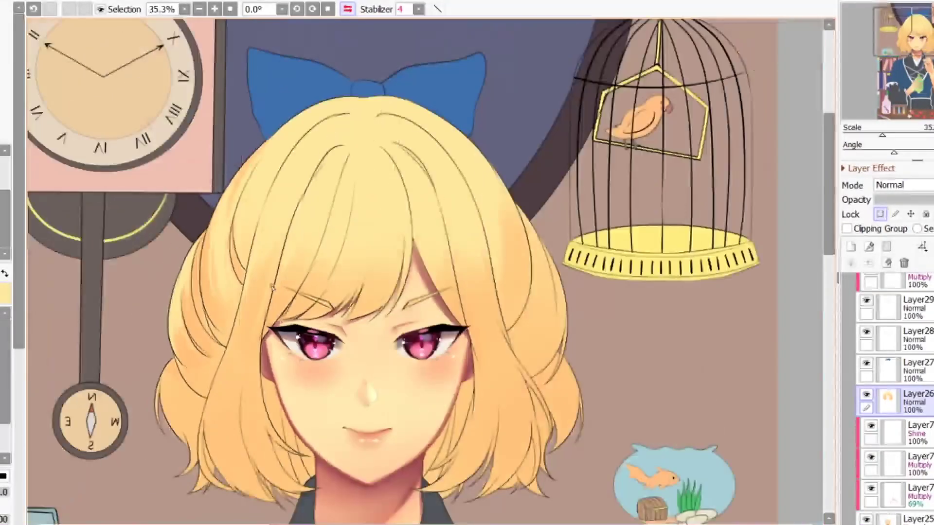
{"action": "scroll", "coordinate": [262, 240], "scroll_direction": "up", "scroll_amount": 2}
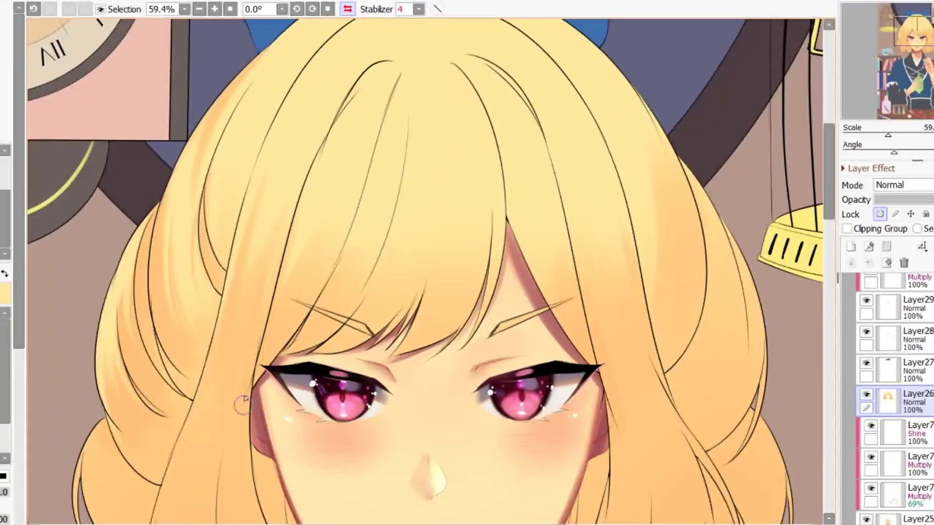
{"action": "scroll", "coordinate": [318, 146], "scroll_direction": "down", "scroll_amount": 2}
{"action": "scroll", "coordinate": [240, 250], "scroll_direction": "up", "scroll_amount": 4}
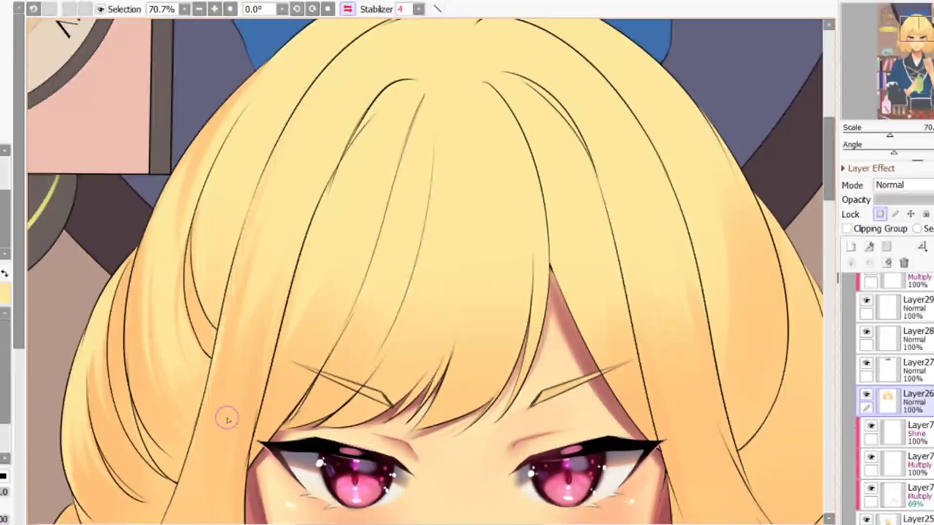
- Shade along the parting lines near the crown with thin orange strokes and add strands to the bangs
{"action": "scroll", "coordinate": [369, 127], "scroll_direction": "down", "scroll_amount": 4}
{"action": "scroll", "coordinate": [369, 127], "scroll_direction": "up", "scroll_amount": 4}
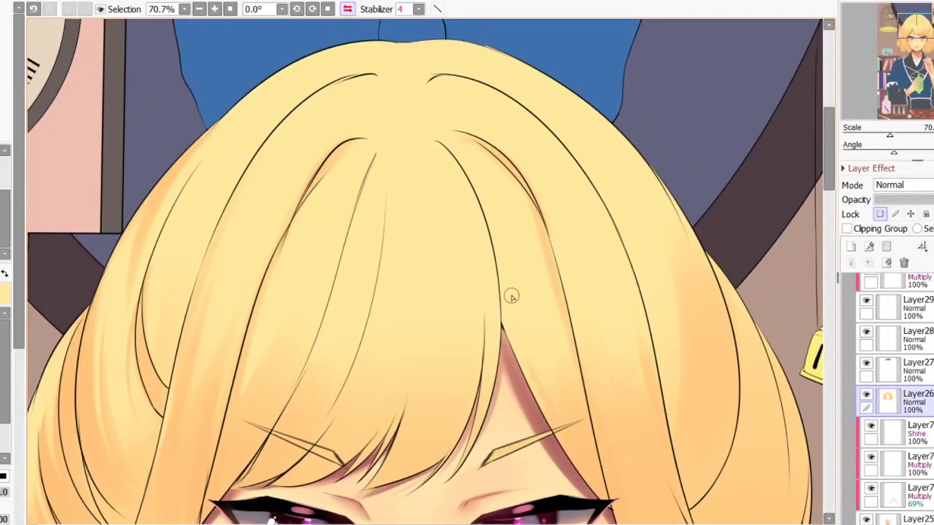
{"action": "scroll", "coordinate": [417, 208], "scroll_direction": "down", "scroll_amount": 1}
{"action": "scroll", "coordinate": [396, 271], "scroll_direction": "up", "scroll_amount": 1}
- Return the canvas to its normal orientation and paint fine orange strands in the bangs, checking them in the mirrored view
{"action": "key", "text": "h"}
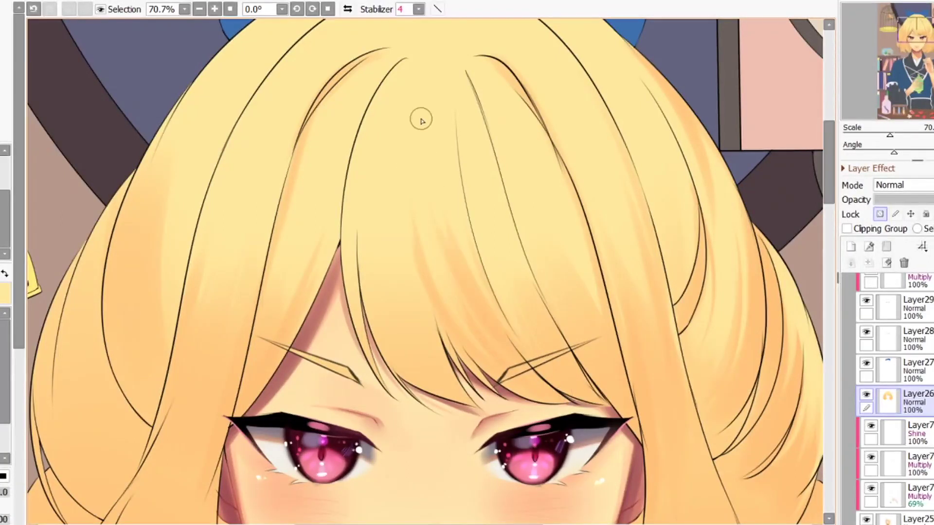
{"action": "key", "text": "bracketleft"}
{"action": "key", "text": "bracketleft"}
{"action": "key", "text": "bracketleft"}
{"action": "key", "text": "bracketleft"}
{"action": "left_click_drag", "start_coordinate": [444, 208], "coordinate": [477, 310]}
{"action": "key", "text": "h"}
{"action": "key", "text": "h"}
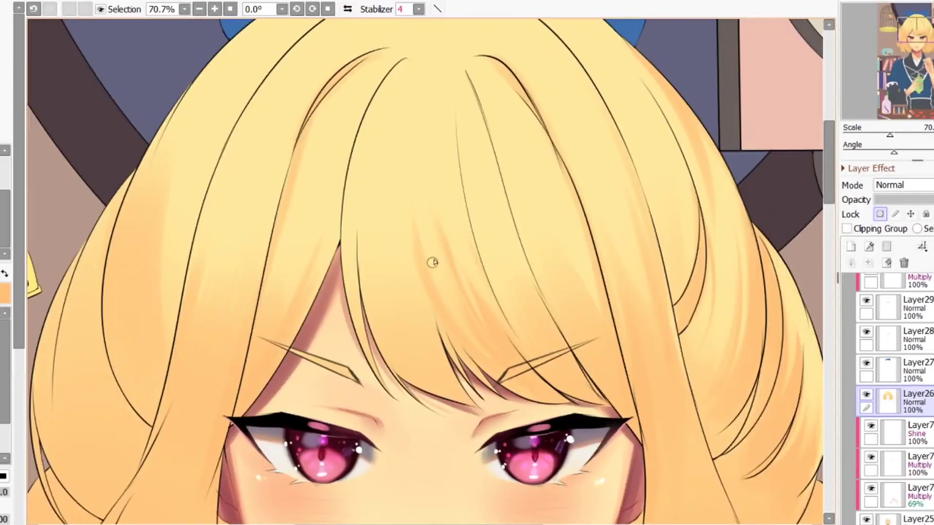
{"action": "key", "text": "h"}
{"action": "key", "text": "h"}
- Try a slightly larger brush stroke down the hair lock beside the forehead gap and undo it
{"action": "key", "text": "bracketright"}
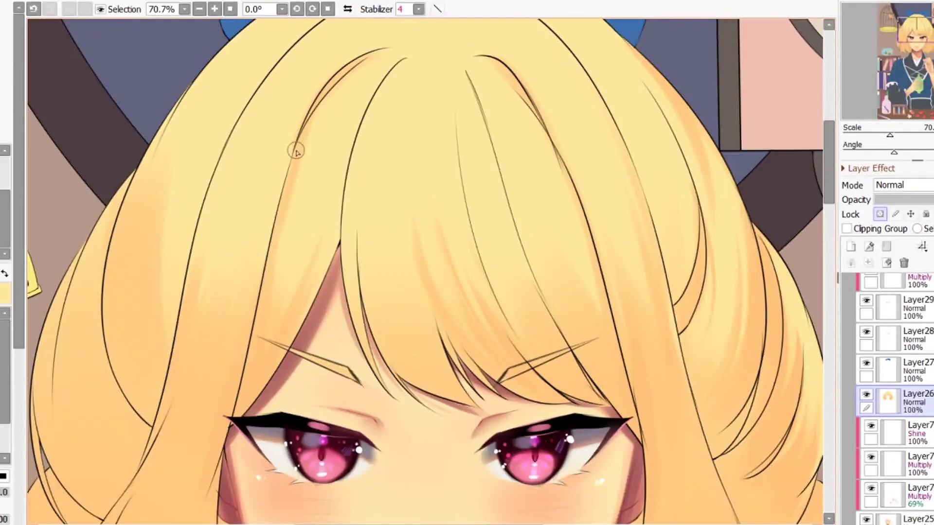
{"action": "left_click_drag", "start_coordinate": [300, 168], "coordinate": [272, 297]}
{"action": "key", "text": "ctrl+z"}
{"action": "key", "text": "bracketleft"}
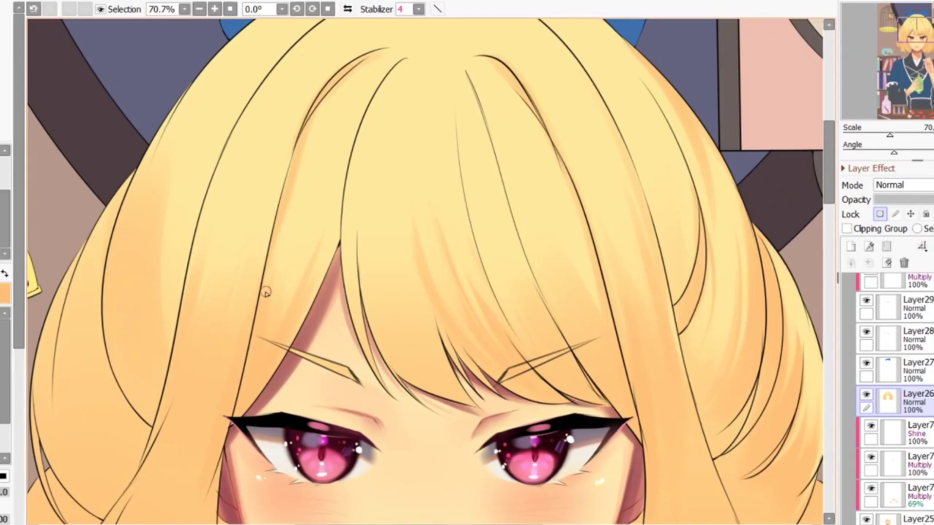
- Paint fine orange and light yellow strands in the bangs beside the forehead gap, varying the brush size
{"action": "left_click_drag", "start_coordinate": [352, 197], "coordinate": [462, 400]}
{"action": "key", "text": "bracketleft"}
{"action": "key", "text": "bracketright"}
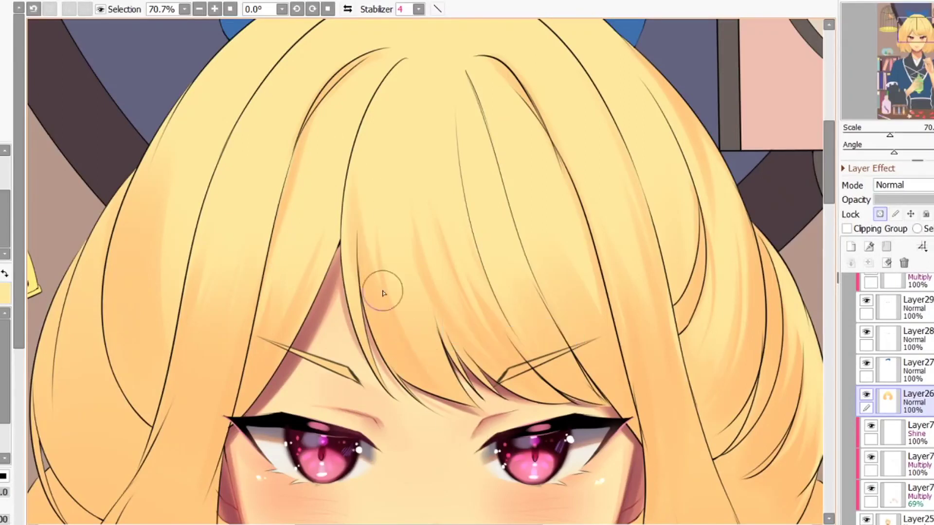
{"action": "key", "text": "bracketleft"}
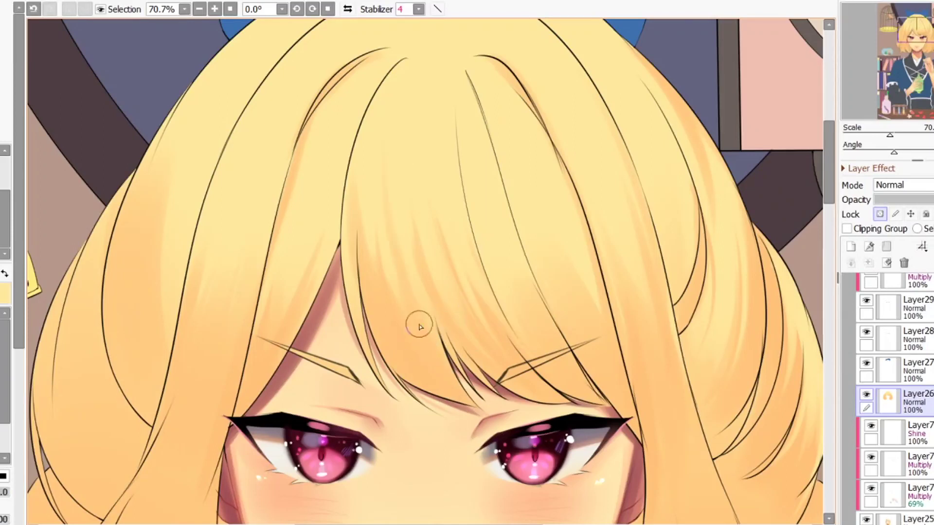
{"action": "key", "text": "bracketleft"}
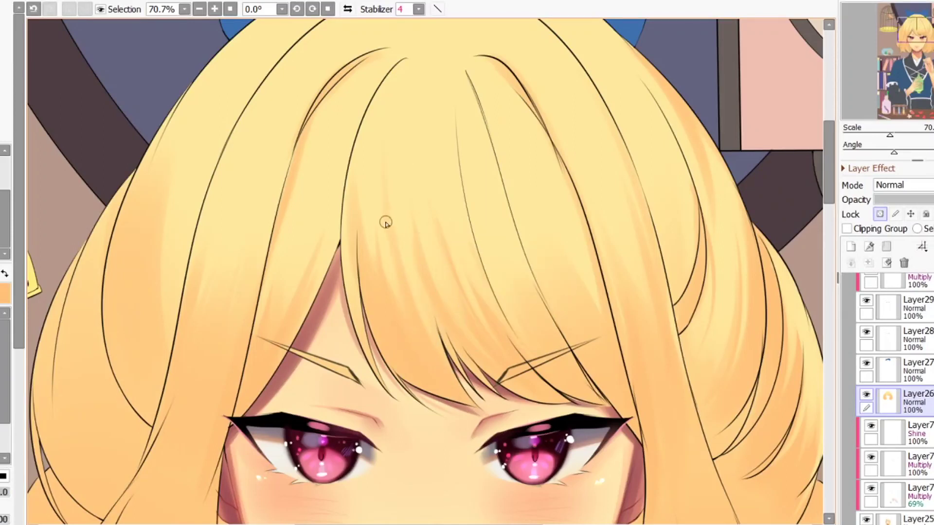
- Examine the shaded hair as a whole in both normal and mirrored canvas views
{"action": "scroll", "coordinate": [389, 214], "scroll_direction": "down", "scroll_amount": 4}
{"action": "key", "text": "h"}
{"action": "key", "text": "h"}
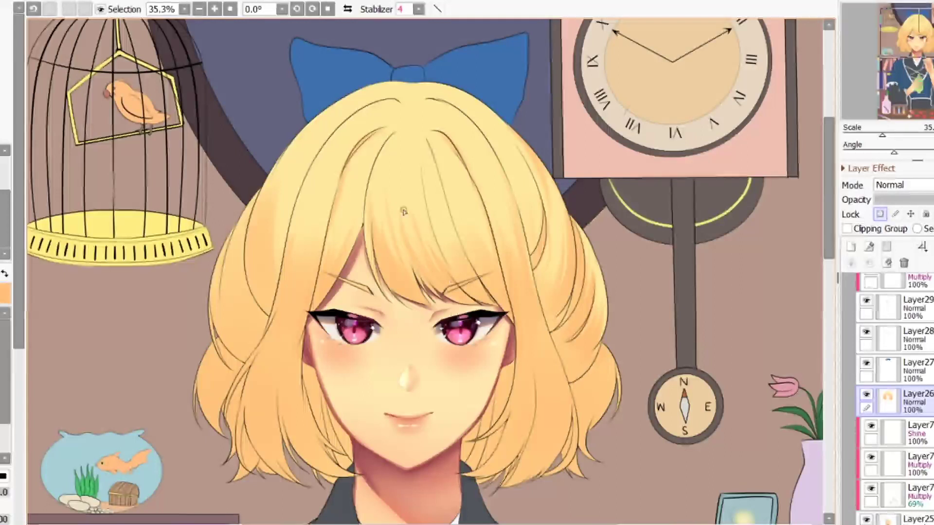
{"action": "scroll", "coordinate": [407, 148], "scroll_direction": "down", "scroll_amount": 3}
{"action": "scroll", "coordinate": [414, 156], "scroll_direction": "up", "scroll_amount": 5}
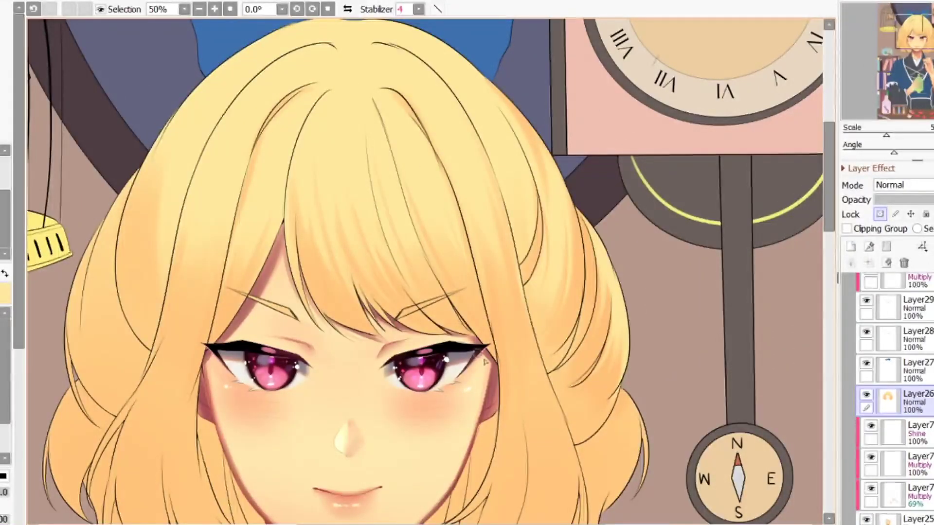
{"action": "scroll", "coordinate": [421, 208], "scroll_direction": "down", "scroll_amount": 3}
{"action": "scroll", "coordinate": [420, 208], "scroll_direction": "down", "scroll_amount": 1}
{"action": "scroll", "coordinate": [409, 228], "scroll_direction": "up", "scroll_amount": 3}
{"action": "key", "text": "h"}
{"action": "key", "text": "h"}
{"action": "scroll", "coordinate": [246, 203], "scroll_direction": "up", "scroll_amount": 6}
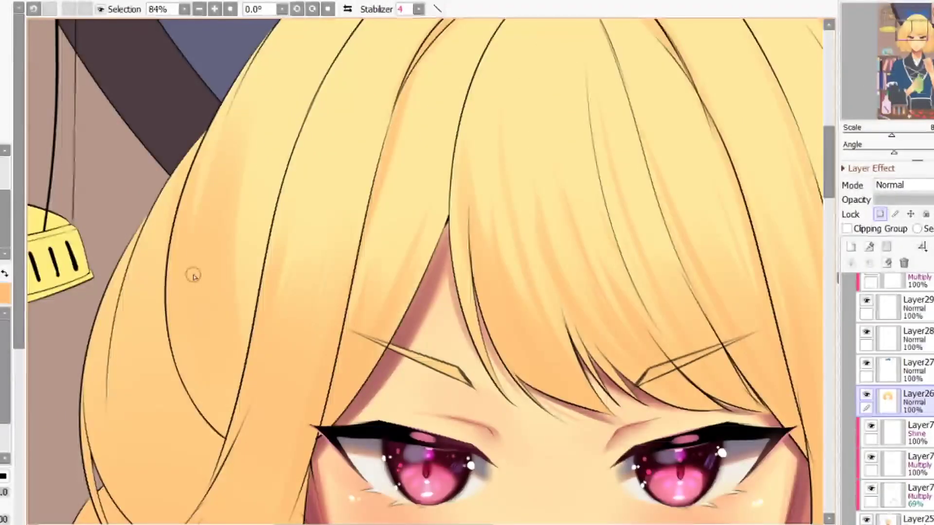
{"action": "key", "text": "w"}
{"action": "left_click", "coordinate": [209, 324]}
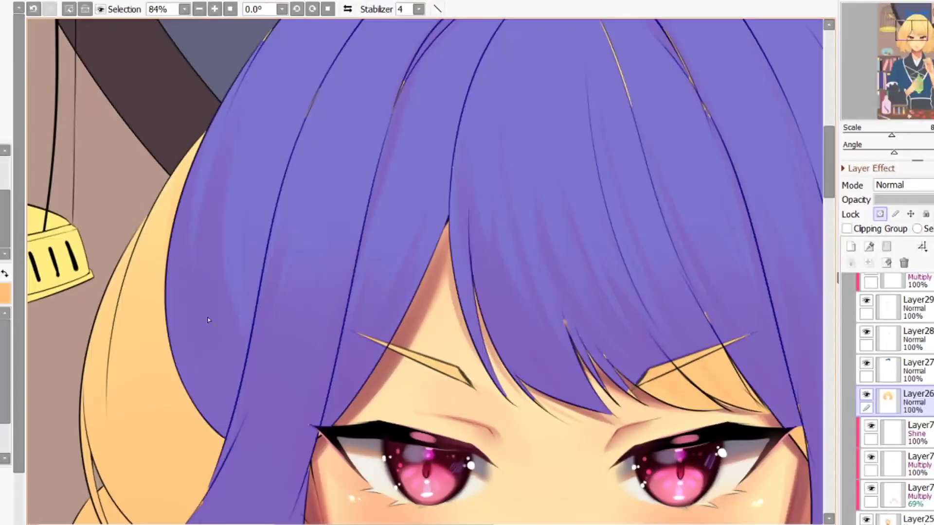
{"action": "key", "text": "ctrl+d"}
{"action": "key", "text": "b"}
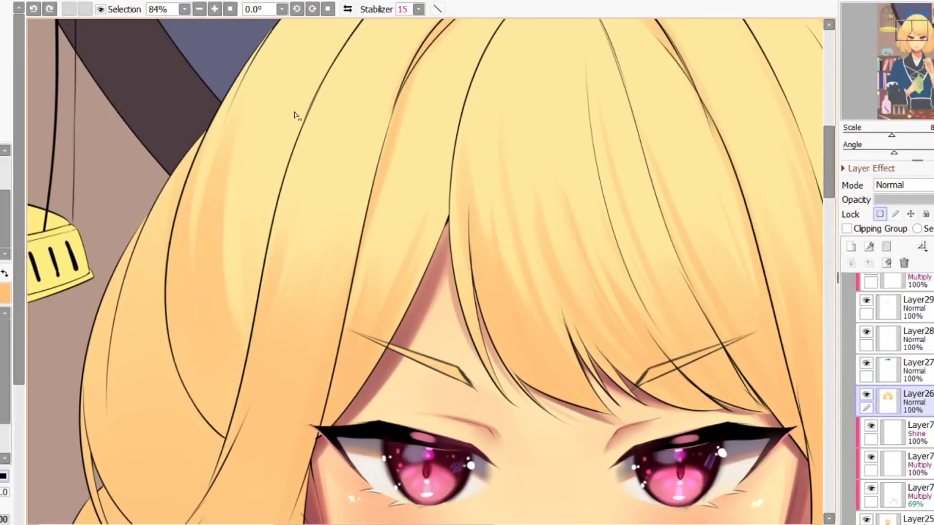
- Select the upper side lock facing the birdcage, paint fine orange and light yellow strands inside it, and clear the selection
{"action": "key", "text": "w"}
{"action": "left_click", "coordinate": [271, 161]}
{"action": "key", "text": "b"}
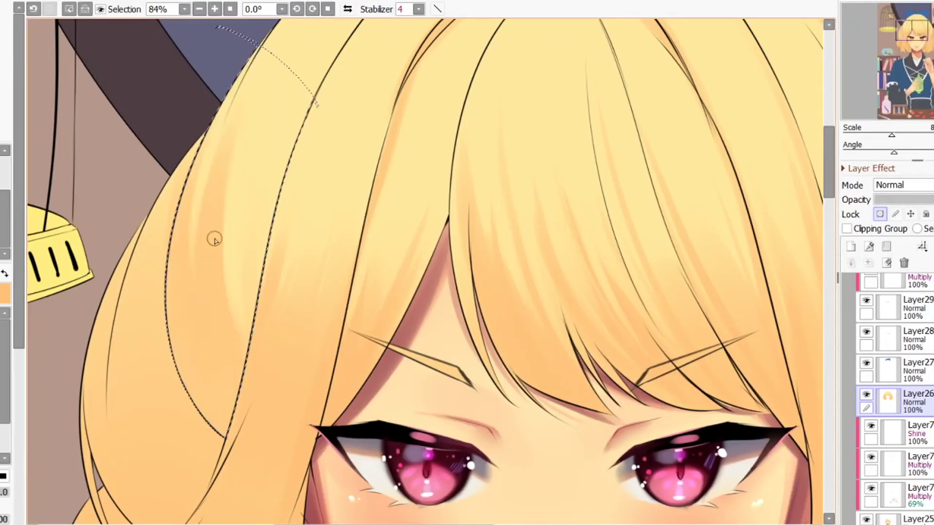
{"action": "mouse_move", "coordinate": [251, 344]}
{"action": "left_mouse_down"}
{"action": "mouse_move", "coordinate": [273, 390]}
{"action": "mouse_move", "coordinate": [256, 351]}
{"action": "mouse_move", "coordinate": [291, 164]}
{"action": "mouse_move", "coordinate": [248, 336]}
{"action": "mouse_move", "coordinate": [247, 157]}
{"action": "mouse_move", "coordinate": [241, 298]}
{"action": "mouse_move", "coordinate": [250, 350]}
{"action": "left_mouse_up"}
{"action": "key", "text": "ctrl+z"}
{"action": "key", "text": "x"}
{"action": "key", "text": "bracketleft"}
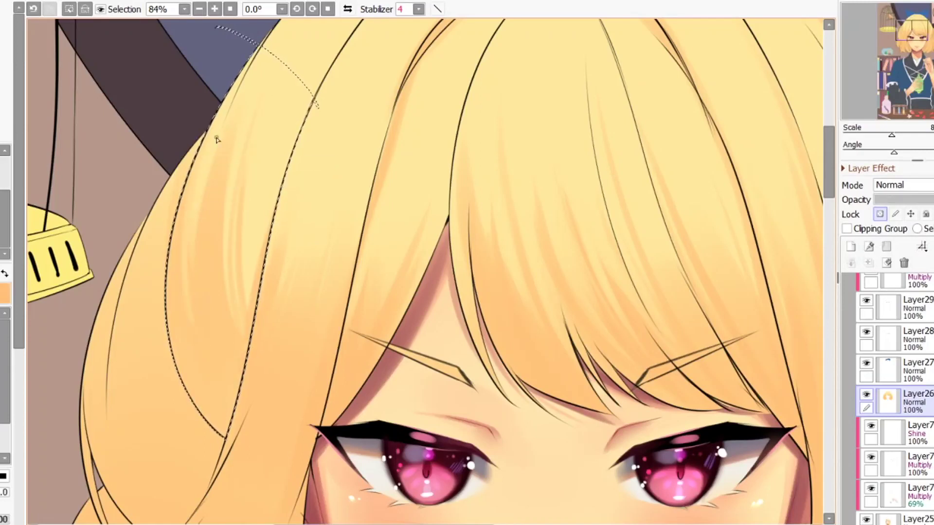
{"action": "key", "text": "bracketright"}
{"action": "key", "text": "bracketleft"}
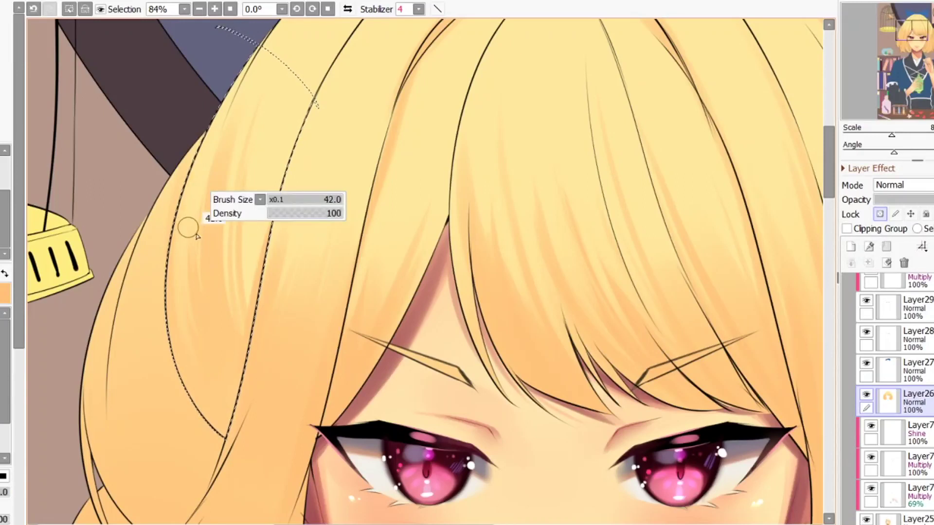
{"action": "key", "text": "ctrl+d"}
- Select the outermost side lock facing the birdcage and brush light yellow strands along its curve
{"action": "scroll", "coordinate": [275, 250], "scroll_direction": "down", "scroll_amount": 8}
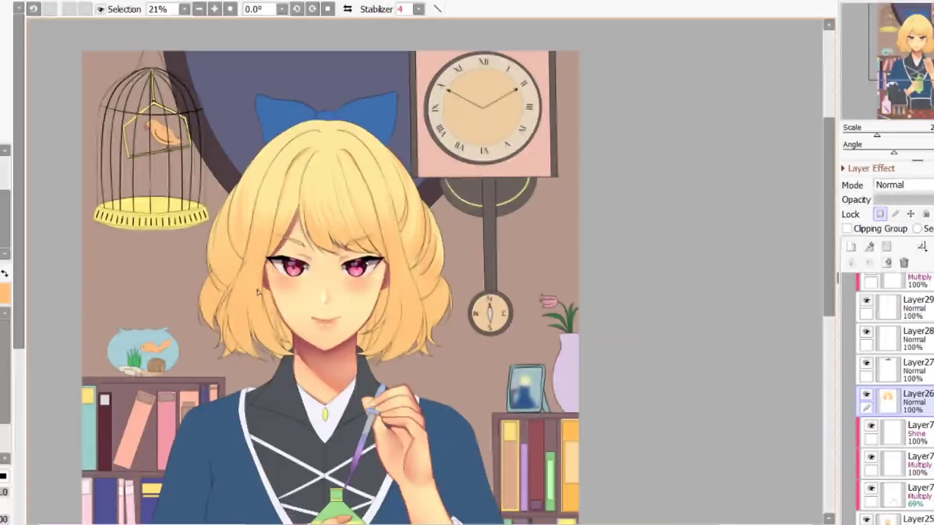
{"action": "scroll", "coordinate": [253, 250], "scroll_direction": "up", "scroll_amount": 4}
{"action": "scroll", "coordinate": [254, 251], "scroll_direction": "up", "scroll_amount": 1}
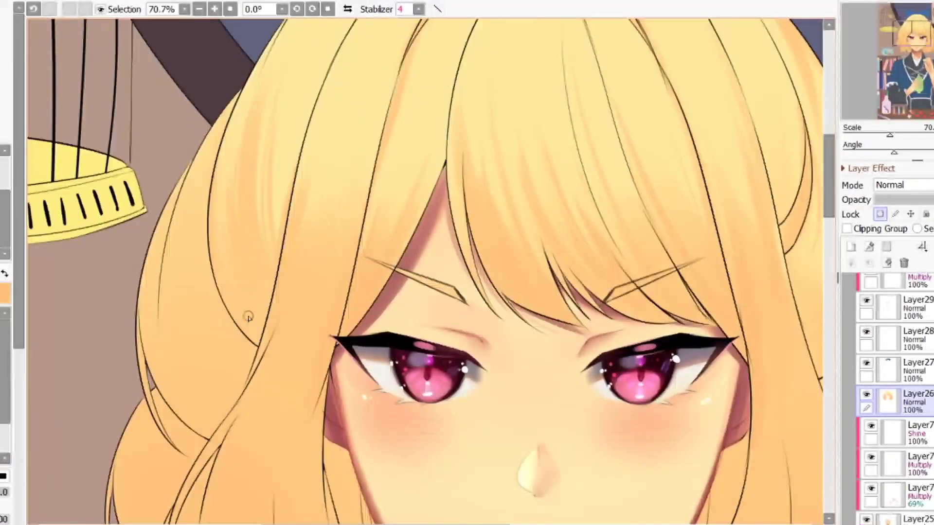
{"action": "left_click", "coordinate": [166, 271]}
{"action": "key", "text": "b"}
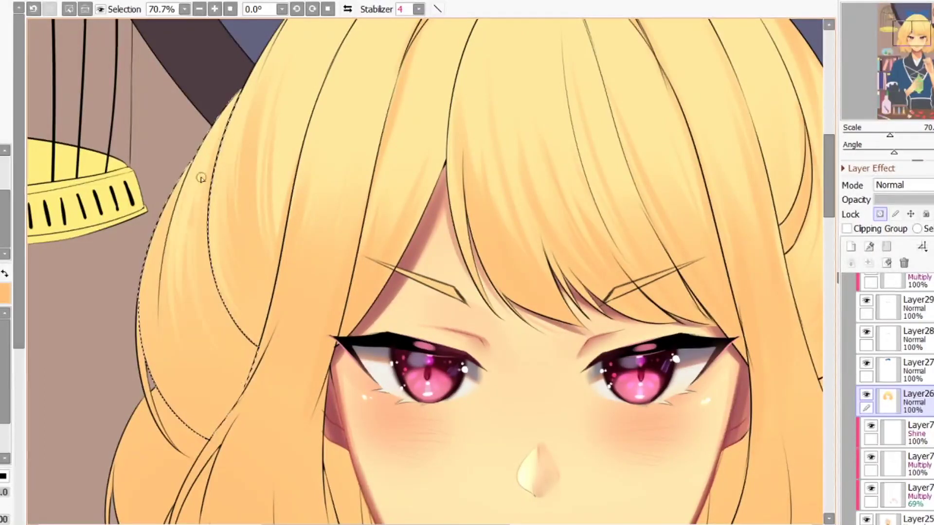
{"action": "left_click_drag", "start_coordinate": [162, 328], "coordinate": [144, 338], "text": "ctrl+alt"}
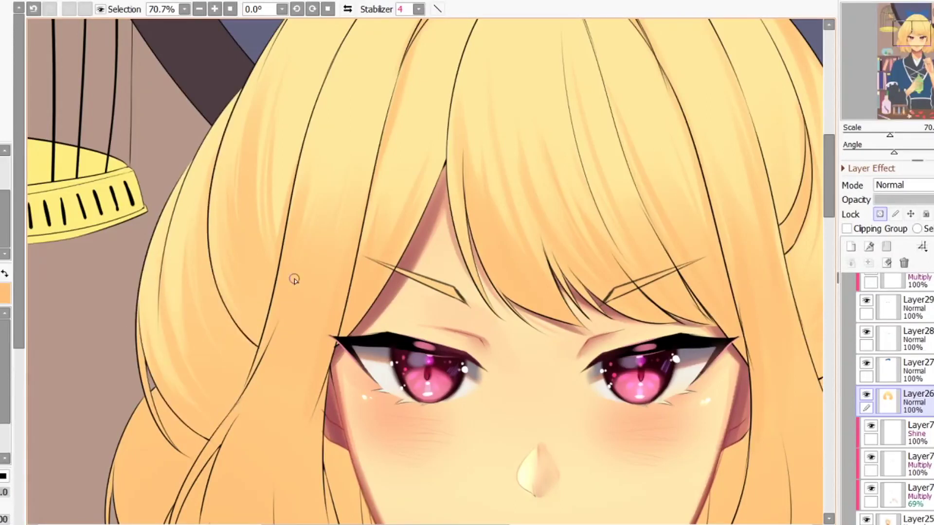
- Pick a hair colour from the lower part of that outer lock and blend more light yellow and orange strands into it
{"action": "scroll", "coordinate": [281, 205], "scroll_direction": "down", "scroll_amount": 1}
{"action": "scroll", "coordinate": [272, 238], "scroll_direction": "up", "scroll_amount": 2}
{"action": "left_click", "coordinate": [226, 390], "text": "alt"}
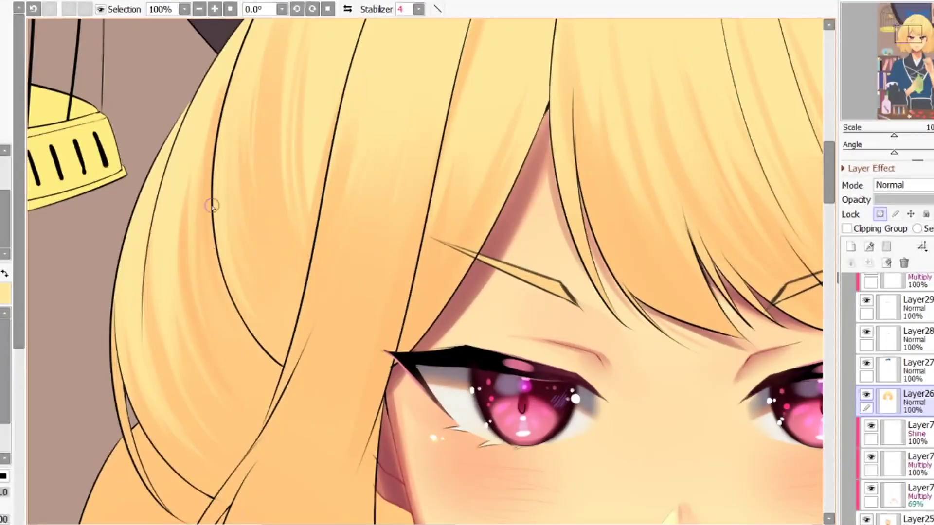
{"action": "scroll", "coordinate": [258, 207], "scroll_direction": "down", "scroll_amount": 4}
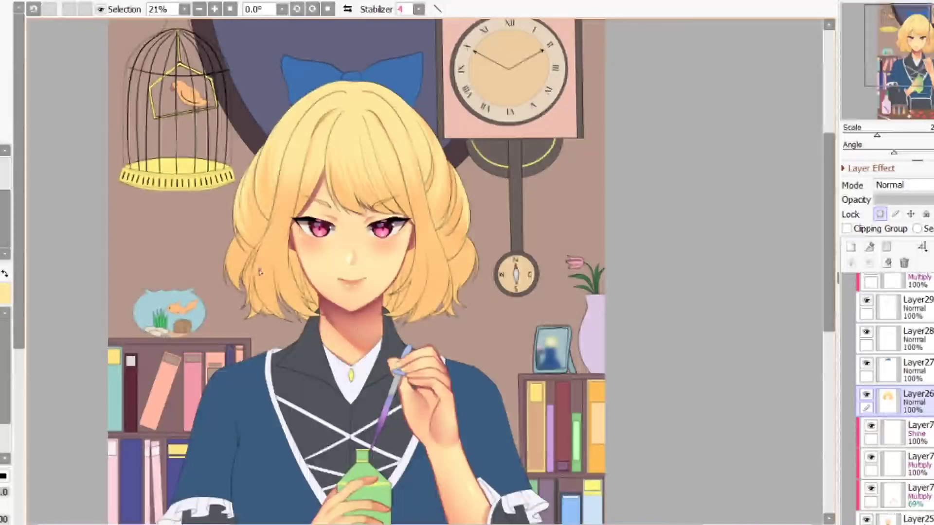
- Paint light yellow edges and thin orange strands on the small curled lock above the fish bowl
{"action": "scroll", "coordinate": [265, 276], "scroll_direction": "up", "scroll_amount": 1}
{"action": "scroll", "coordinate": [267, 277], "scroll_direction": "up", "scroll_amount": 2}
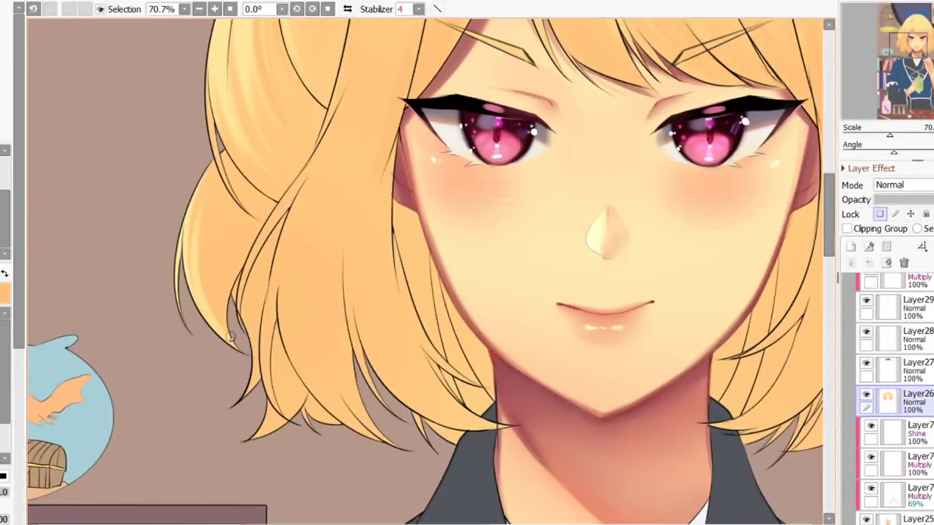
{"action": "left_click_drag", "start_coordinate": [218, 336], "coordinate": [229, 153]}
{"action": "key", "text": "bracketleft"}
{"action": "key", "text": "bracketleft"}
{"action": "left_click_drag", "start_coordinate": [207, 312], "coordinate": [232, 171]}
{"action": "scroll", "coordinate": [211, 173], "scroll_direction": "down", "scroll_amount": 2}
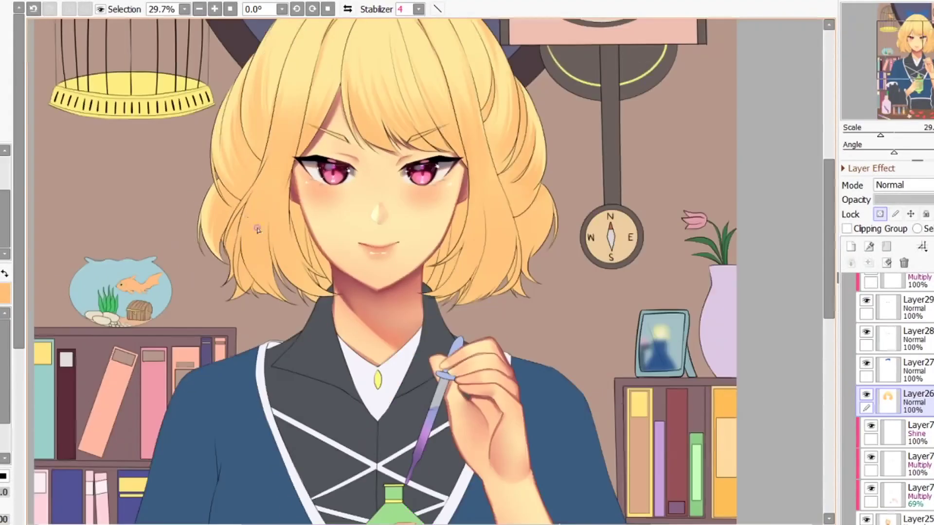
- Paint light yellow strands down the lower front lock on the fish bowl side, undoing unwanted strokes
{"action": "scroll", "coordinate": [250, 263], "scroll_direction": "up", "scroll_amount": 3}
{"action": "left_click_drag", "start_coordinate": [250, 156], "coordinate": [284, 323]}
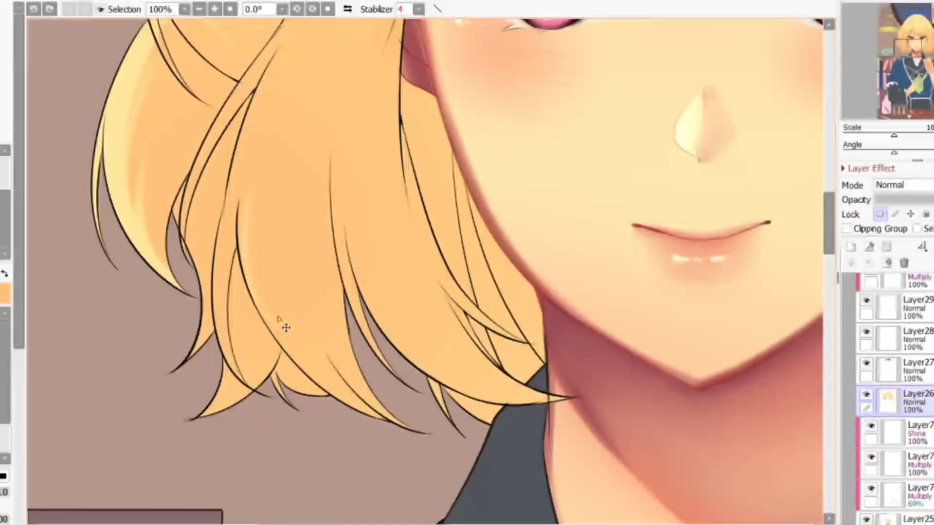
{"action": "key", "text": "bracketright"}
{"action": "mouse_move", "coordinate": [236, 191]}
{"action": "left_mouse_down"}
{"action": "mouse_move", "coordinate": [303, 381]}
{"action": "mouse_move", "coordinate": [333, 390]}
{"action": "mouse_move", "coordinate": [251, 196]}
{"action": "mouse_move", "coordinate": [258, 233]}
{"action": "mouse_move", "coordinate": [247, 176]}
{"action": "mouse_move", "coordinate": [316, 375]}
{"action": "left_mouse_up"}
{"action": "key", "text": "ctrl+z"}
{"action": "key", "text": "ctrl+z"}
{"action": "left_click_drag", "start_coordinate": [253, 168], "coordinate": [314, 348]}
{"action": "key", "text": "bracketleft"}
{"action": "left_click_drag", "start_coordinate": [266, 170], "coordinate": [312, 344]}
{"action": "key", "text": "bracketright"}
{"action": "key", "text": "ctrl+z"}
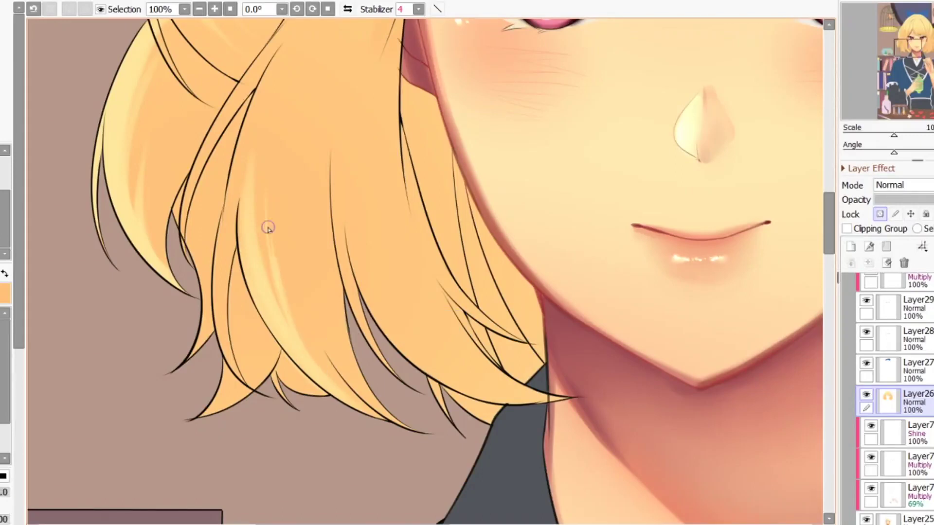
- Flip the canvas horizontally and paint strands down the lower front lock on the clock side with a larger brush
{"action": "scroll", "coordinate": [361, 410], "scroll_direction": "down", "scroll_amount": 7}
{"action": "key", "text": "h"}
{"action": "key", "text": "h"}
{"action": "key", "text": "h"}
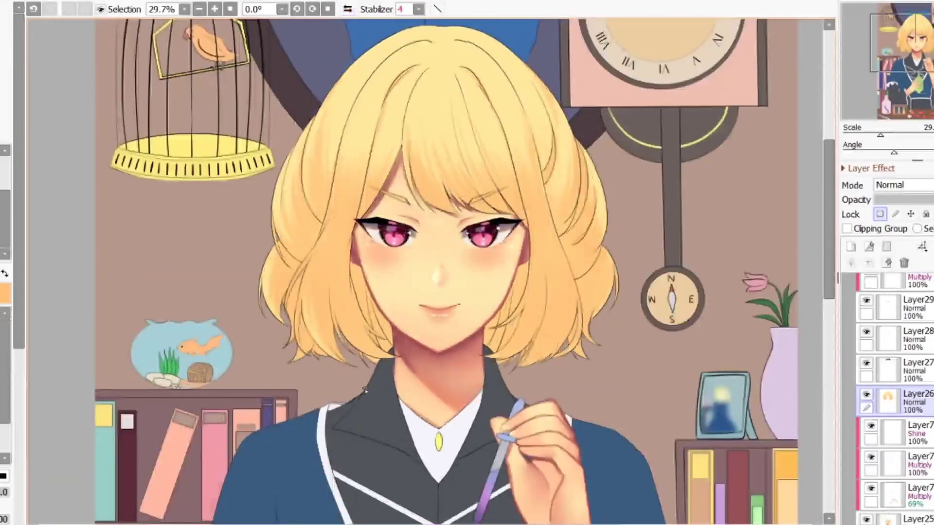
{"action": "scroll", "coordinate": [294, 321], "scroll_direction": "up", "scroll_amount": 7}
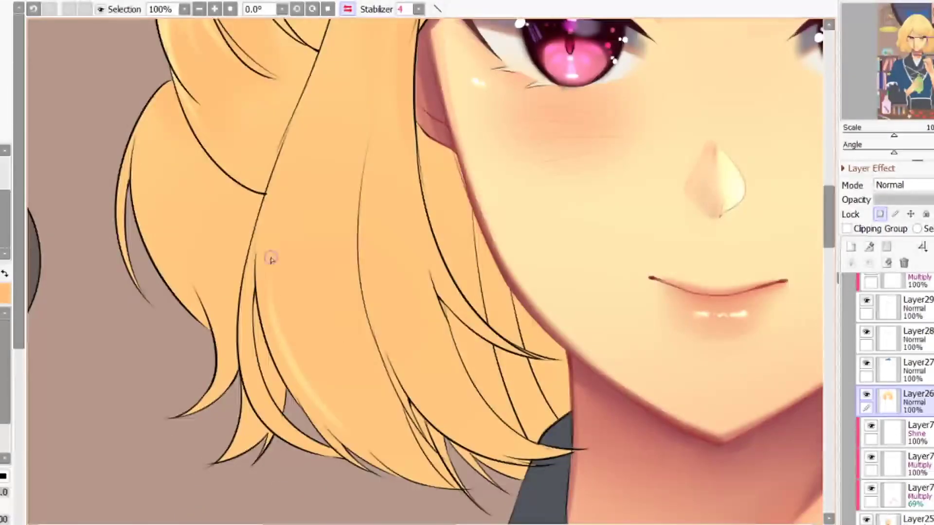
{"action": "key", "text": "bracketright"}
{"action": "key", "text": "bracketright"}
{"action": "key", "text": "bracketright"}
{"action": "mouse_move", "coordinate": [287, 260]}
{"action": "left_mouse_down"}
{"action": "mouse_move", "coordinate": [363, 431]}
{"action": "mouse_move", "coordinate": [292, 336]}
{"action": "left_mouse_up"}
{"action": "left_click_drag", "start_coordinate": [272, 182], "coordinate": [339, 449]}
{"action": "left_click_drag", "start_coordinate": [289, 309], "coordinate": [389, 462]}
- Swap the paint colours and blend strands upward from that lock's tip, checking them in the flipped view
{"action": "key", "text": "x"}
{"action": "left_click_drag", "start_coordinate": [341, 411], "coordinate": [298, 193]}
{"action": "mouse_move", "coordinate": [305, 337]}
{"action": "left_mouse_down"}
{"action": "mouse_move", "coordinate": [295, 341]}
{"action": "mouse_move", "coordinate": [275, 305]}
{"action": "mouse_move", "coordinate": [274, 267]}
{"action": "left_mouse_up"}
{"action": "left_click_drag", "start_coordinate": [300, 345], "coordinate": [288, 355]}
{"action": "scroll", "coordinate": [323, 325], "scroll_direction": "down", "scroll_amount": 3}
{"action": "key", "text": "h"}
{"action": "key", "text": "h"}
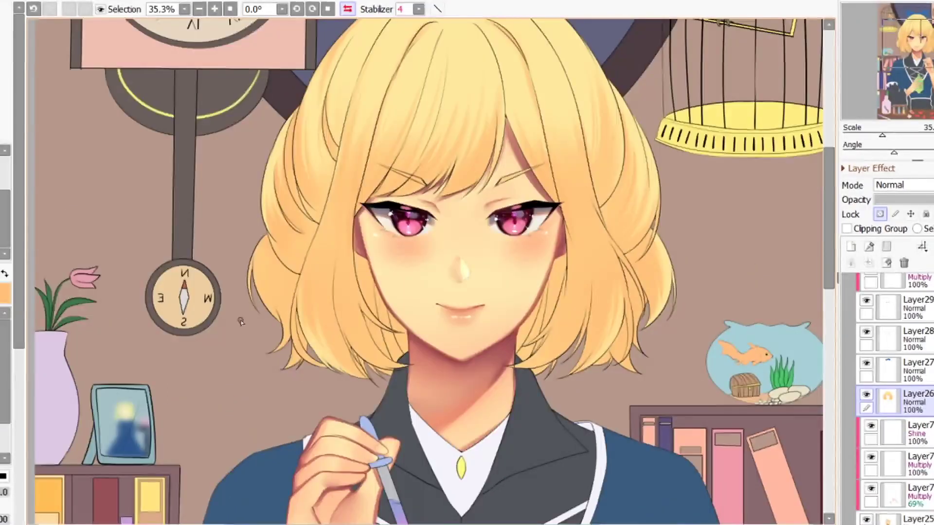
- Paint light yellow and orange strands in the small outer lock beside the compass, and save the file
{"action": "scroll", "coordinate": [246, 287], "scroll_direction": "up", "scroll_amount": 7}
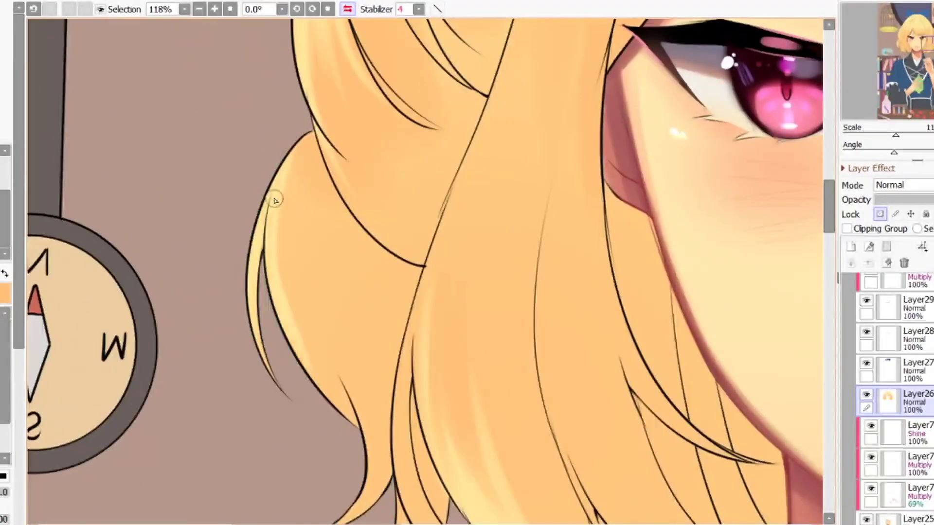
{"action": "mouse_move", "coordinate": [339, 409]}
{"action": "left_mouse_down"}
{"action": "mouse_move", "coordinate": [298, 306]}
{"action": "mouse_move", "coordinate": [314, 276]}
{"action": "left_mouse_up"}
{"action": "right_click", "coordinate": [314, 305]}
{"action": "left_click_drag", "start_coordinate": [286, 188], "coordinate": [280, 328]}
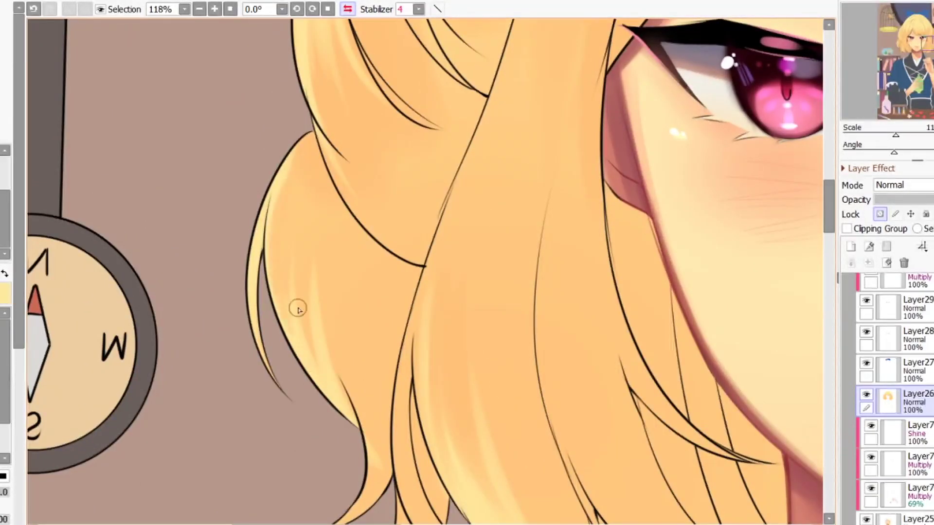
{"action": "left_click_drag", "start_coordinate": [279, 197], "coordinate": [312, 349]}
{"action": "key", "text": "ctrl+s"}
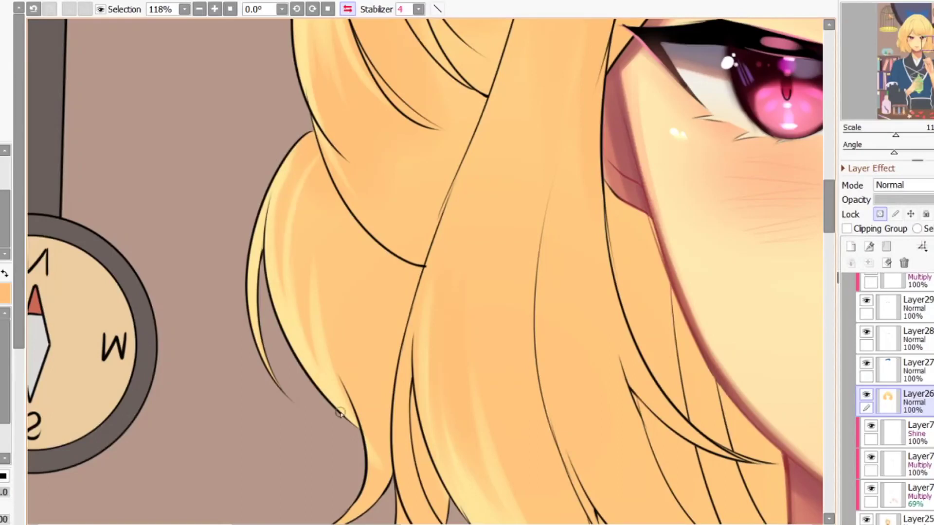
{"action": "left_click_drag", "start_coordinate": [325, 313], "coordinate": [361, 431]}
- Shade the curled hair tip below the compass-side lock, picking a colour from the hair between strokes
{"action": "scroll", "coordinate": [321, 302], "scroll_direction": "down", "scroll_amount": 6}
{"action": "scroll", "coordinate": [343, 347], "scroll_direction": "up", "scroll_amount": 8}
{"action": "left_click_drag", "start_coordinate": [315, 299], "coordinate": [313, 433]}
{"action": "left_click_drag", "start_coordinate": [335, 385], "coordinate": [321, 391]}
{"action": "left_click_drag", "start_coordinate": [335, 321], "coordinate": [279, 465]}
{"action": "right_click", "coordinate": [298, 237]}
{"action": "left_click_drag", "start_coordinate": [321, 312], "coordinate": [293, 451]}
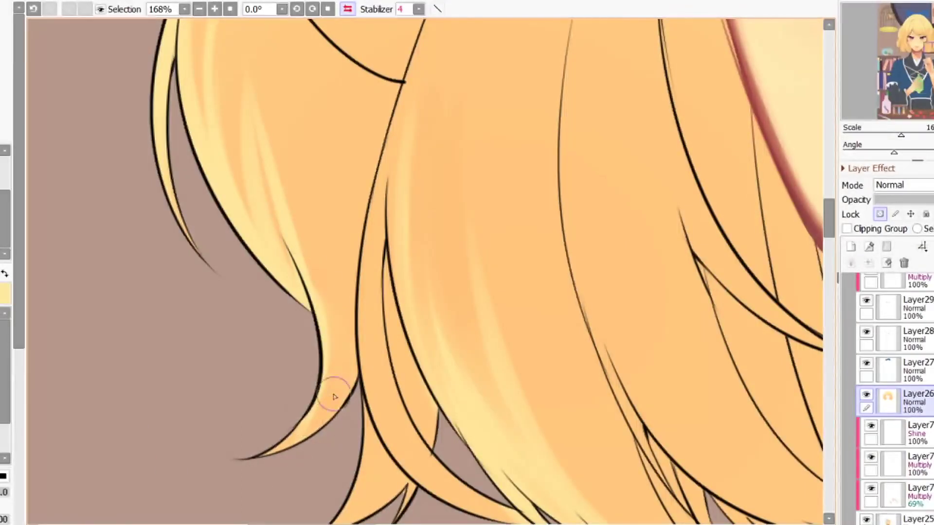
{"action": "scroll", "coordinate": [341, 344], "scroll_direction": "down", "scroll_amount": 6}
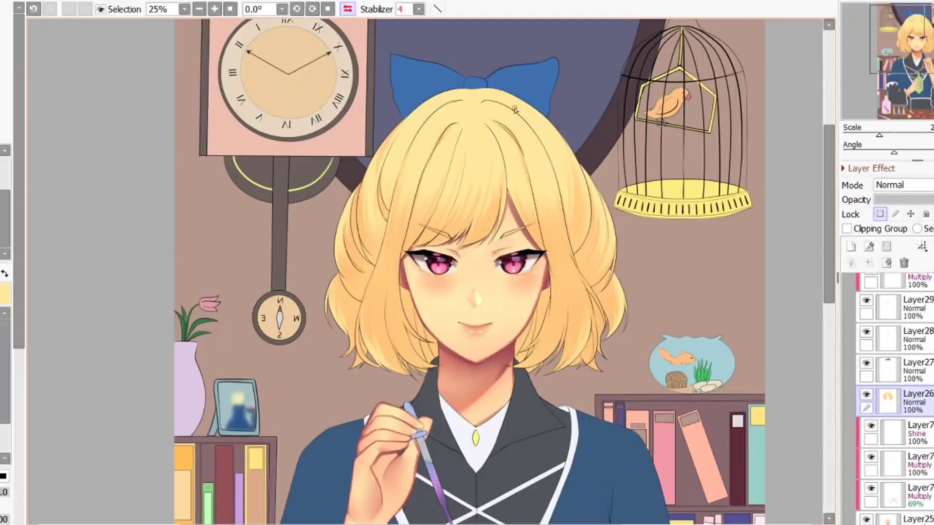
- Return the canvas to its normal orientation and softly shade the crown beneath the blue bow with orange
{"action": "scroll", "coordinate": [563, 130], "scroll_direction": "up", "scroll_amount": 3}
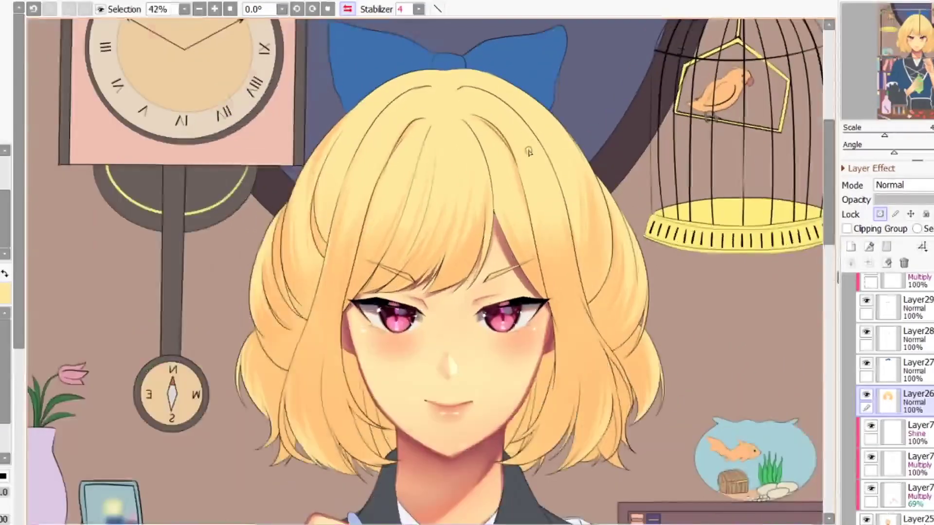
{"action": "key", "text": "h"}
{"action": "scroll", "coordinate": [529, 153], "scroll_direction": "up", "scroll_amount": 6}
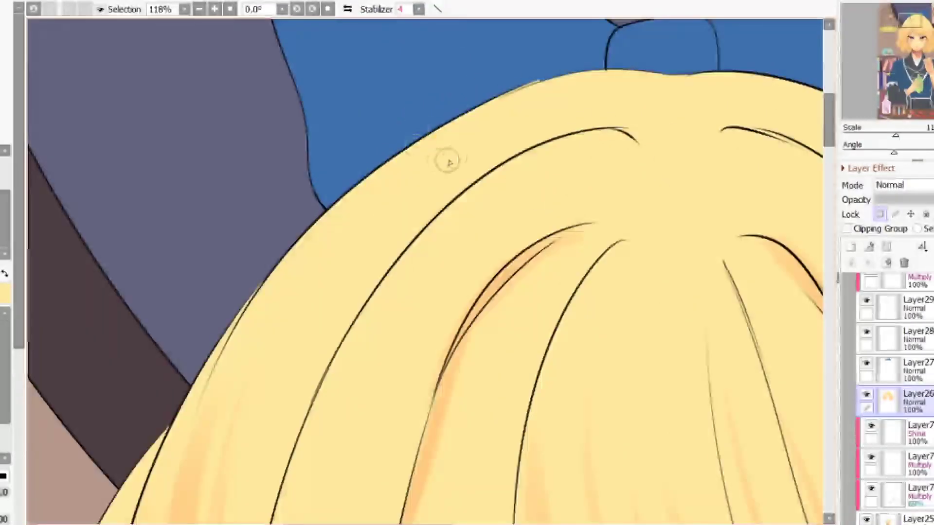
{"action": "left_click_drag", "start_coordinate": [599, 93], "coordinate": [516, 104]}
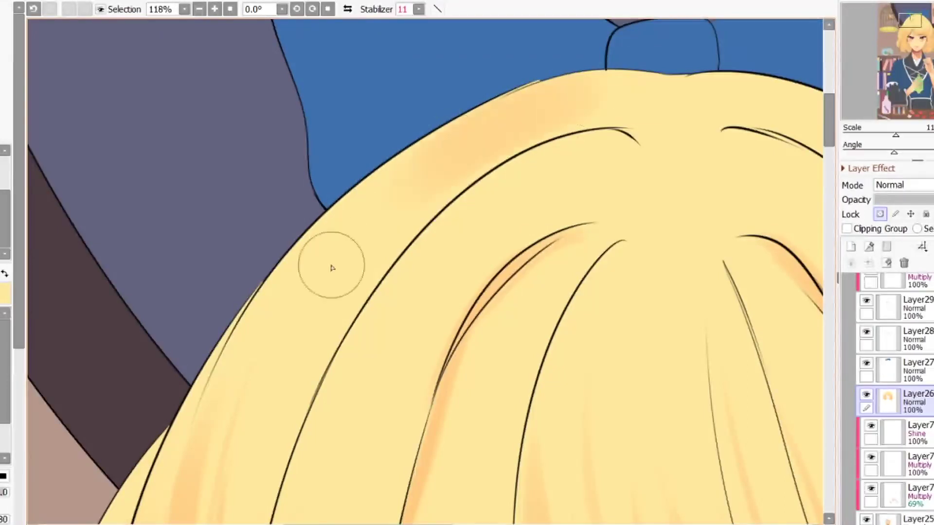
{"action": "scroll", "coordinate": [333, 265], "scroll_direction": "down", "scroll_amount": 5}
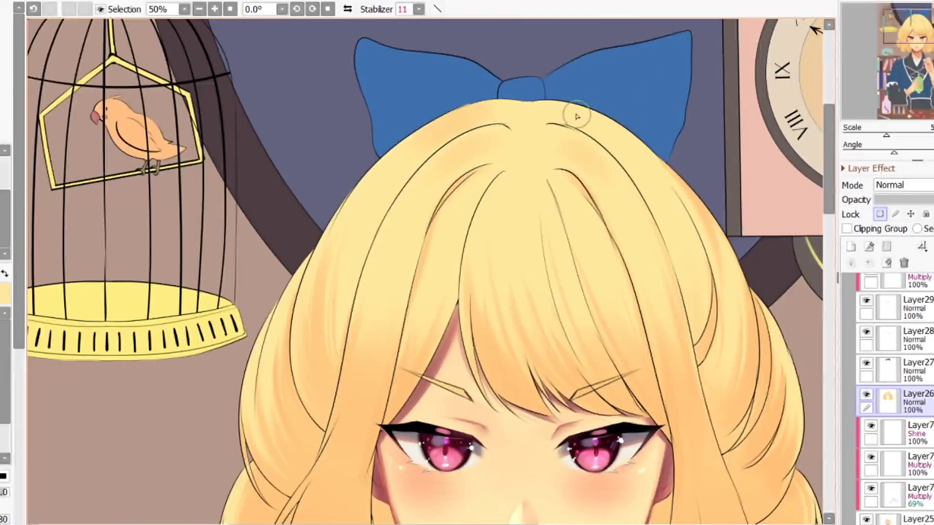
{"action": "scroll", "coordinate": [505, 139], "scroll_direction": "down", "scroll_amount": 6}
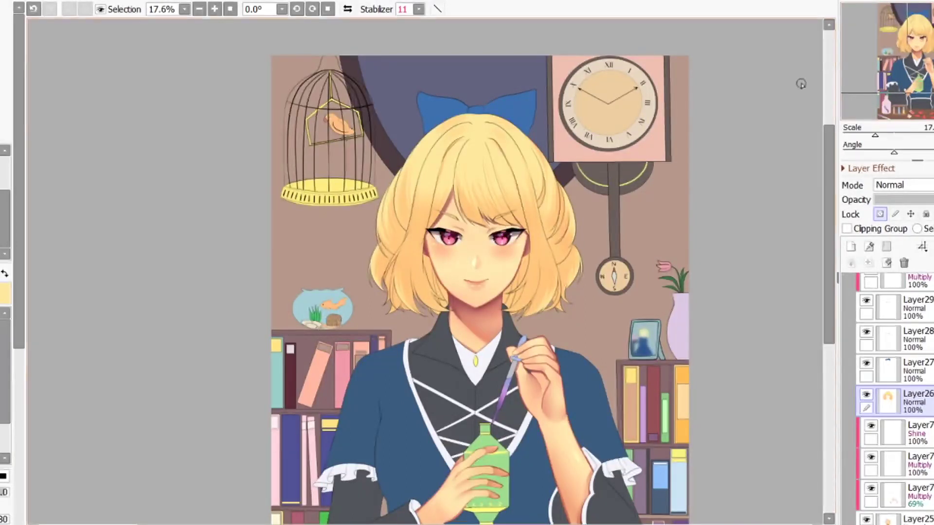
{"action": "scroll", "coordinate": [416, 260], "scroll_direction": "up", "scroll_amount": 5}
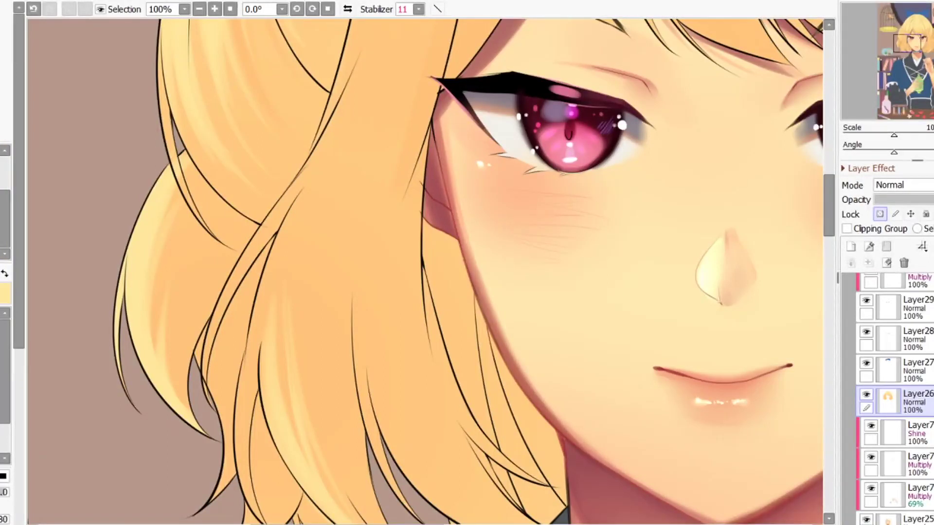
- Select the inner hair sections between the jaw and the side lock on the fishbowl side, undoing stray selections
{"action": "scroll", "coordinate": [358, 215], "scroll_direction": "down", "scroll_amount": 4}
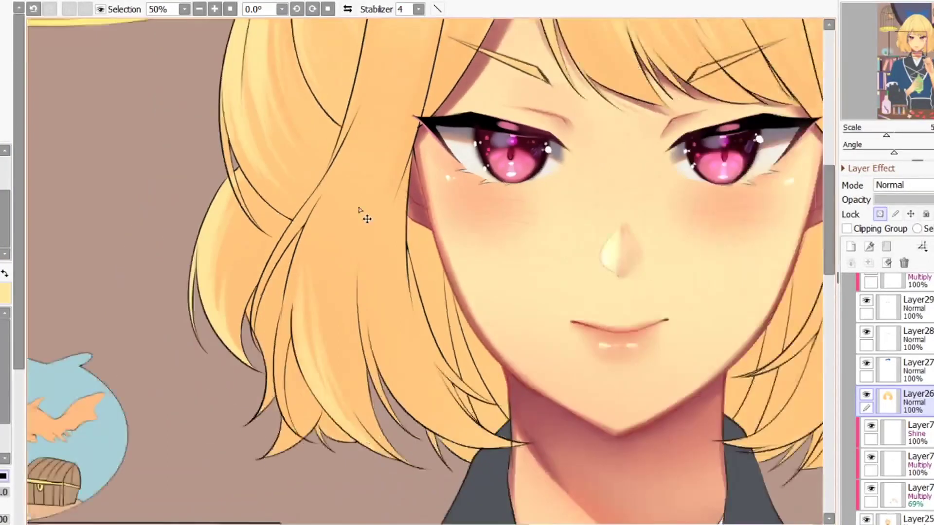
{"action": "scroll", "coordinate": [411, 255], "scroll_direction": "up", "scroll_amount": 3}
{"action": "left_click", "coordinate": [411, 267]}
{"action": "left_click", "coordinate": [467, 346]}
{"action": "left_click", "coordinate": [469, 347]}
{"action": "left_click", "coordinate": [480, 411]}
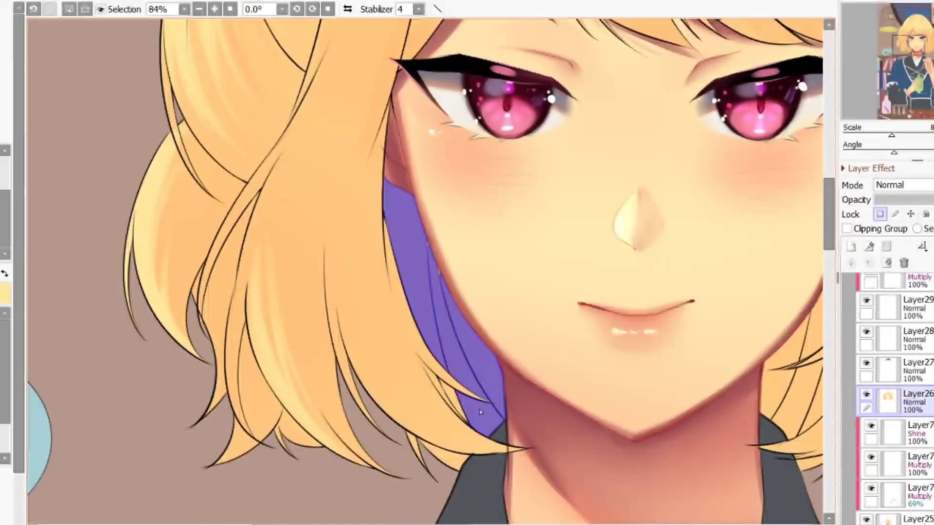
{"action": "left_click", "coordinate": [449, 451]}
{"action": "key", "text": "ctrl+z"}
{"action": "left_click", "coordinate": [452, 401]}
{"action": "left_click", "coordinate": [459, 436]}
{"action": "key", "text": "ctrl+z"}
{"action": "left_click", "coordinate": [449, 461]}
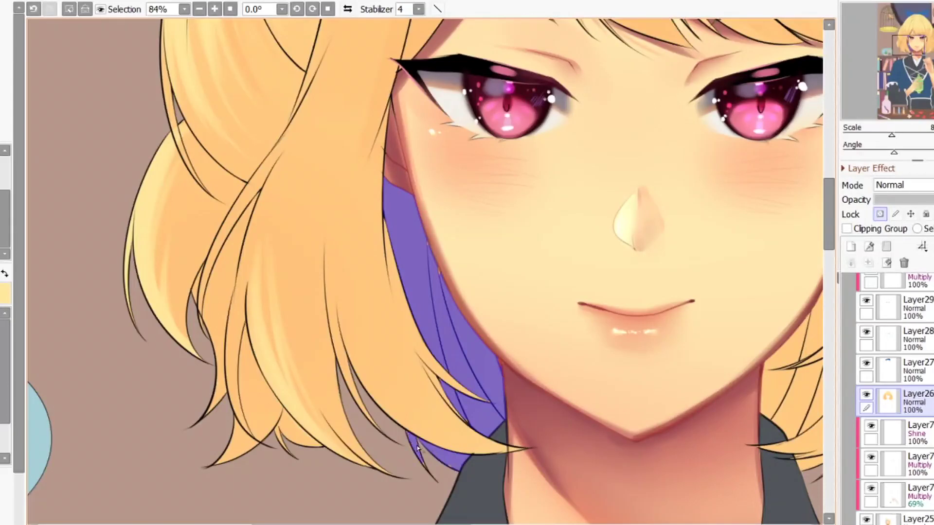
- Paint the selected inner hair reddish orange and add soft light orange strands running down it
{"action": "key", "text": "b"}
{"action": "mouse_move", "coordinate": [436, 468]}
{"action": "left_mouse_down"}
{"action": "mouse_move", "coordinate": [486, 462]}
{"action": "mouse_move", "coordinate": [416, 292]}
{"action": "mouse_move", "coordinate": [424, 128]}
{"action": "left_mouse_up"}
{"action": "left_click_drag", "start_coordinate": [377, 217], "coordinate": [349, 217], "text": "ctrl+alt"}
{"action": "mouse_move", "coordinate": [408, 121]}
{"action": "left_mouse_down"}
{"action": "mouse_move", "coordinate": [403, 309]}
{"action": "mouse_move", "coordinate": [399, 298]}
{"action": "left_mouse_up"}
{"action": "left_click", "coordinate": [408, 297], "text": "alt"}
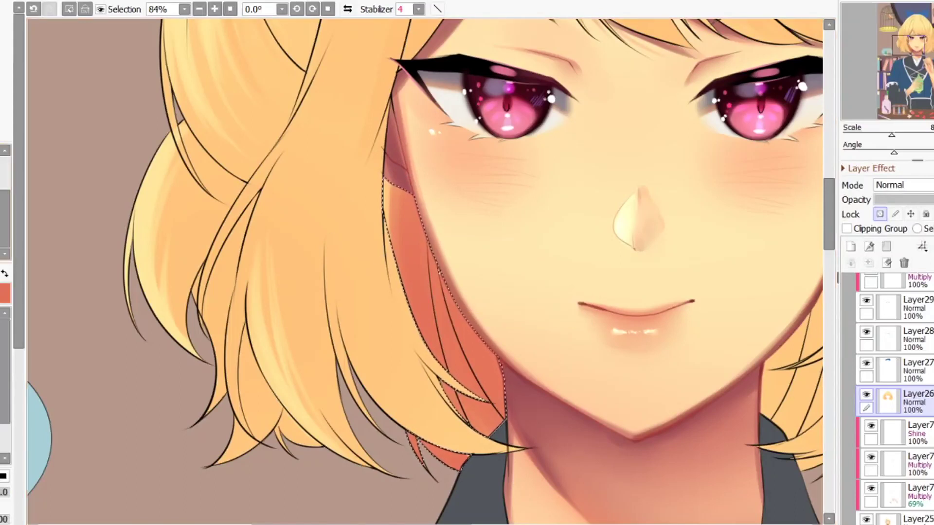
{"action": "left_click_drag", "start_coordinate": [398, 184], "coordinate": [428, 348]}
{"action": "left_click_drag", "start_coordinate": [415, 198], "coordinate": [490, 467]}
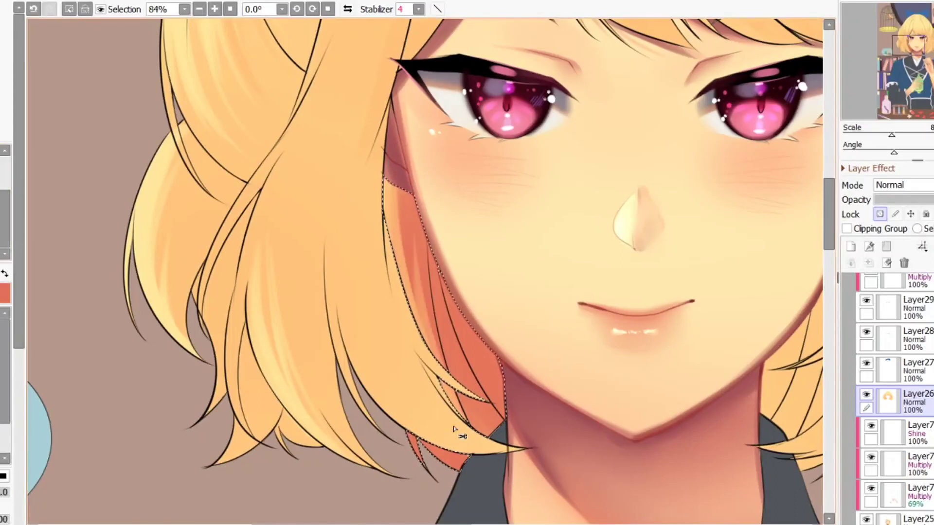
- Clear the selection, pick an orange from the inner hair and blend strands along the side lock's edge
{"action": "key", "text": "ctrl+d"}
{"action": "scroll", "coordinate": [391, 208], "scroll_direction": "down", "scroll_amount": 4}
{"action": "scroll", "coordinate": [395, 346], "scroll_direction": "up", "scroll_amount": 11}
{"action": "left_click_drag", "start_coordinate": [413, 313], "coordinate": [385, 277]}
{"action": "key", "text": "ctrl+z"}
{"action": "left_click", "coordinate": [402, 265], "text": "alt"}
{"action": "mouse_move", "coordinate": [347, 214]}
{"action": "left_mouse_down"}
{"action": "mouse_move", "coordinate": [418, 271]}
{"action": "mouse_move", "coordinate": [453, 392]}
{"action": "mouse_move", "coordinate": [546, 325]}
{"action": "mouse_move", "coordinate": [543, 311]}
{"action": "left_mouse_up"}
- Touch up the pointed lock tips overlapping the reddish inner hair with light orange
{"action": "scroll", "coordinate": [404, 389], "scroll_direction": "down", "scroll_amount": 3}
{"action": "scroll", "coordinate": [465, 217], "scroll_direction": "up", "scroll_amount": 3}
{"action": "left_click_drag", "start_coordinate": [459, 197], "coordinate": [496, 267]}
{"action": "left_click_drag", "start_coordinate": [432, 150], "coordinate": [559, 315]}
{"action": "scroll", "coordinate": [468, 184], "scroll_direction": "down", "scroll_amount": 2}
{"action": "left_click_drag", "start_coordinate": [442, 162], "coordinate": [549, 202]}
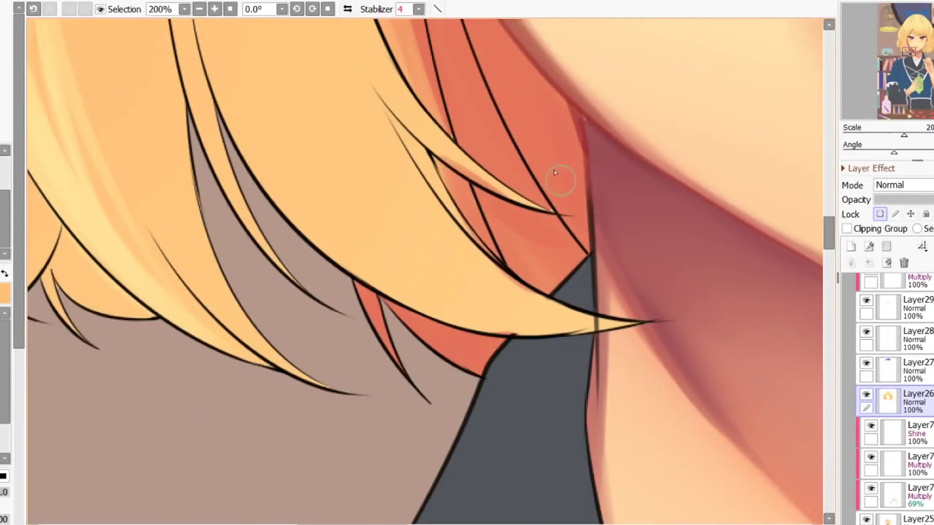
{"action": "scroll", "coordinate": [528, 200], "scroll_direction": "down", "scroll_amount": 3}
{"action": "scroll", "coordinate": [427, 166], "scroll_direction": "up", "scroll_amount": 3}
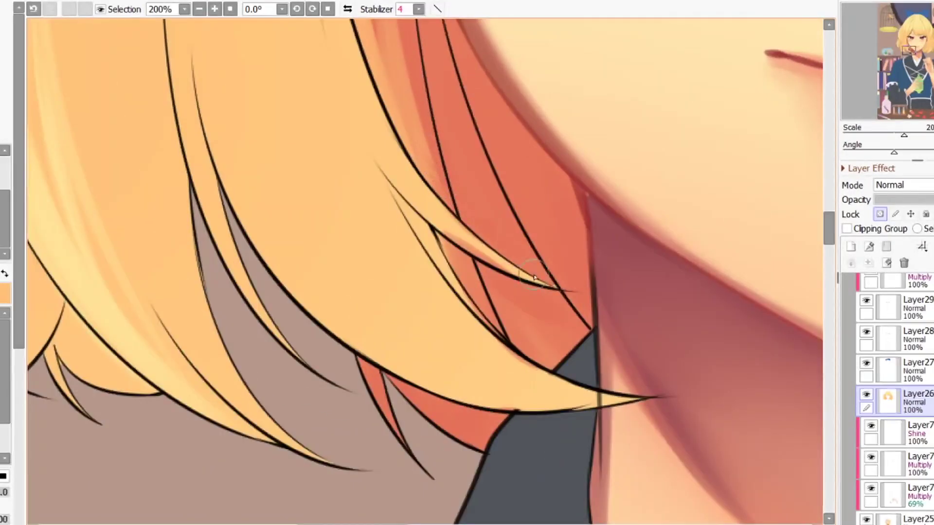
{"action": "scroll", "coordinate": [433, 82], "scroll_direction": "down", "scroll_amount": 3}
{"action": "scroll", "coordinate": [433, 82], "scroll_direction": "up", "scroll_amount": 2}
{"action": "scroll", "coordinate": [443, 287], "scroll_direction": "down", "scroll_amount": 5}
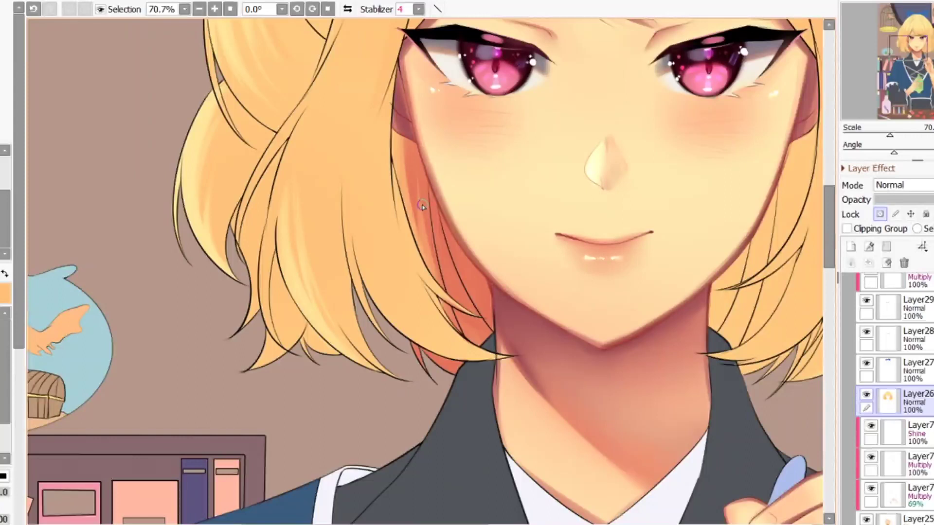
- Flip the canvas horizontally and select the inner hair sections beside the jaw on the clock side
{"action": "key", "text": "h"}
{"action": "scroll", "coordinate": [233, 254], "scroll_direction": "up", "scroll_amount": 3}
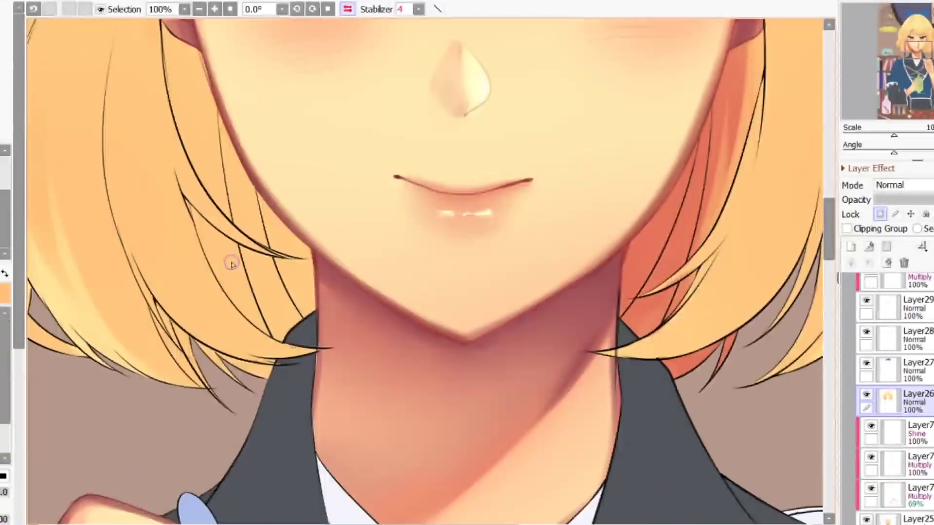
{"action": "key", "text": "w"}
{"action": "left_click", "coordinate": [232, 269]}
{"action": "left_click_drag", "start_coordinate": [249, 217], "coordinate": [248, 208]}
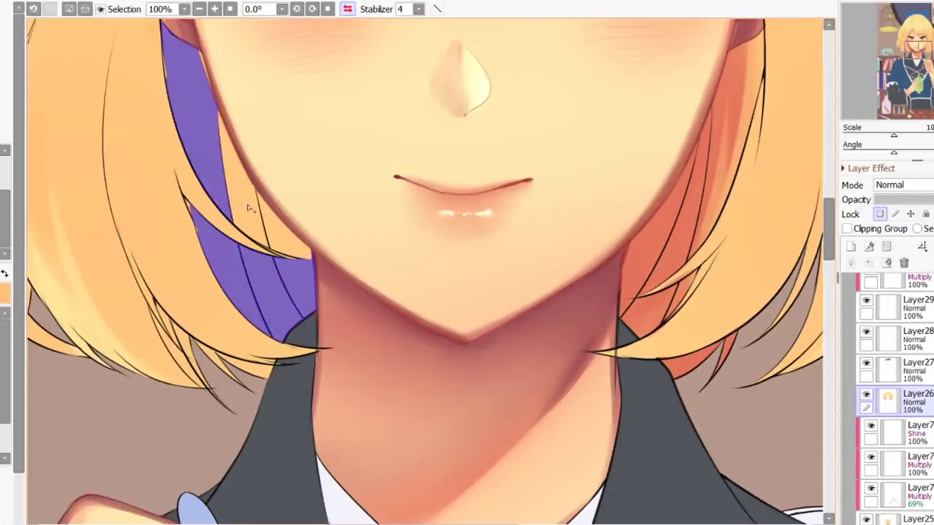
- Paint reddish orange into the selected inner hair, deepest beside the jaw and collar
{"action": "key", "text": "b"}
{"action": "key", "text": "ctrl+z"}
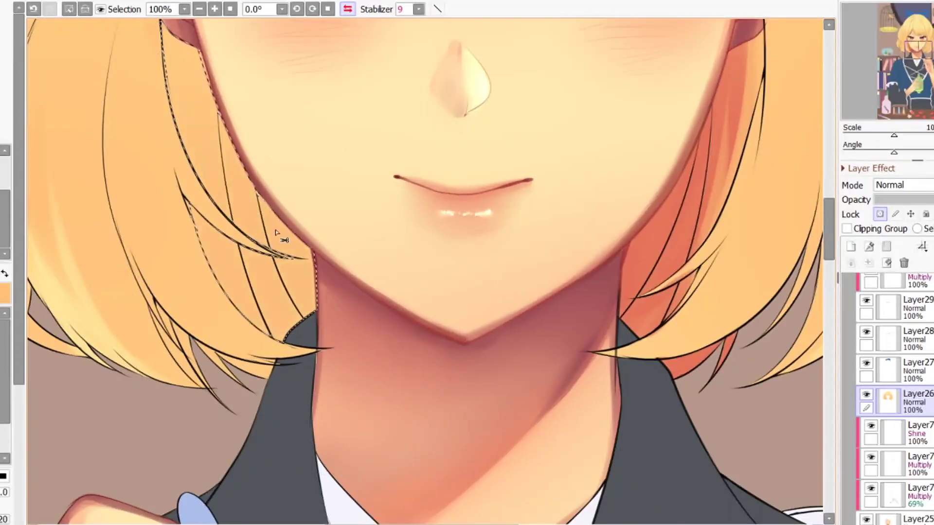
{"action": "left_click_drag", "start_coordinate": [300, 254], "coordinate": [311, 265]}
{"action": "key", "text": "n"}
{"action": "left_click_drag", "start_coordinate": [266, 198], "coordinate": [309, 327]}
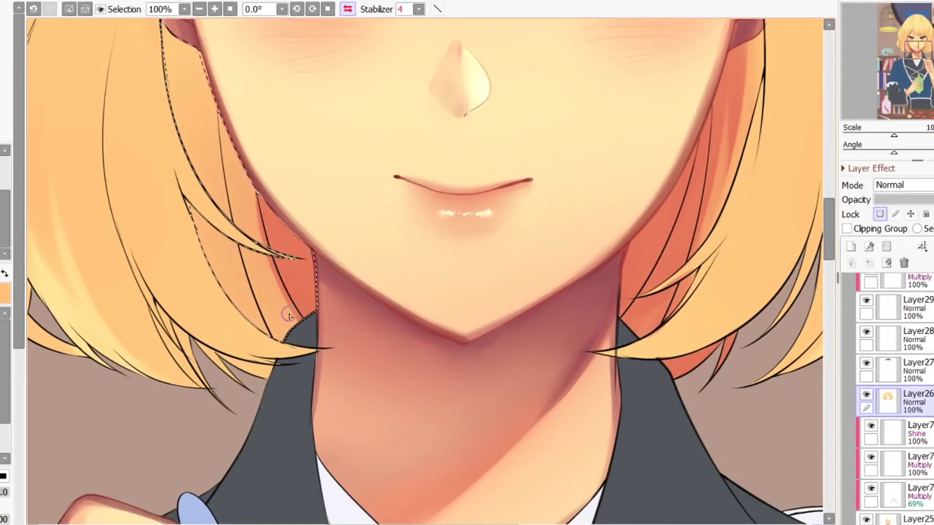
{"action": "scroll", "coordinate": [292, 311], "scroll_direction": "down", "scroll_amount": 3}
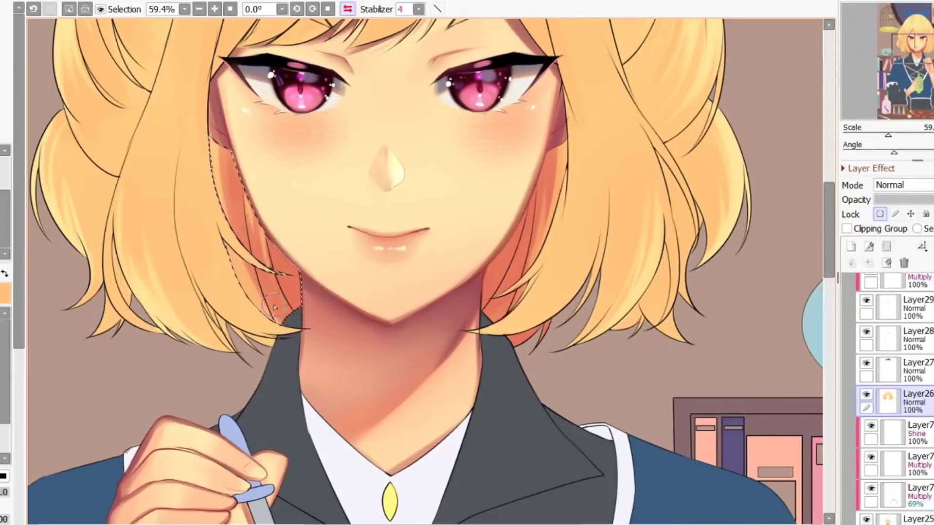
- Spread the reddish orange through the whole selected area, picking its colours and adding light orange strands
{"action": "left_click_drag", "start_coordinate": [219, 116], "coordinate": [328, 370]}
{"action": "left_click_drag", "start_coordinate": [250, 170], "coordinate": [241, 170]}
{"action": "left_click", "coordinate": [242, 199], "text": "alt"}
{"action": "left_click_drag", "start_coordinate": [225, 105], "coordinate": [282, 297]}
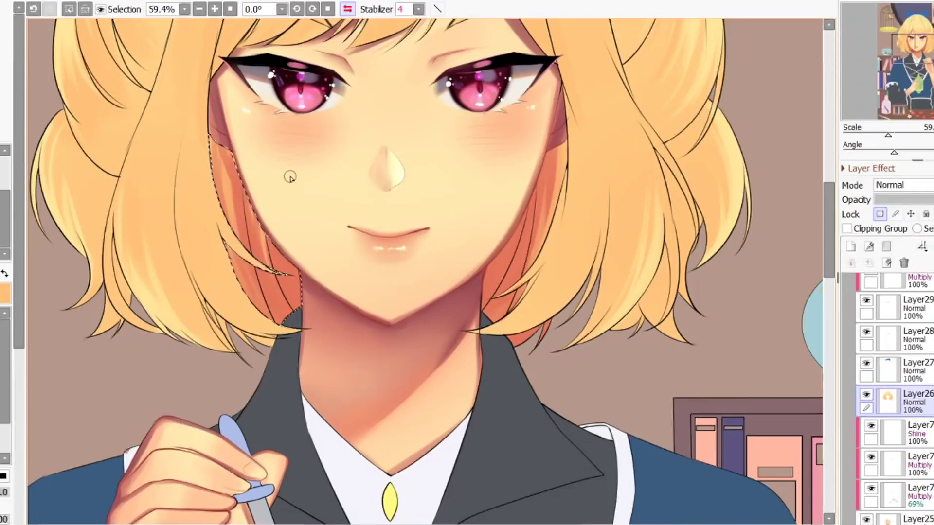
- Clear the selection and touch up the clock-side lock's pointed tip over the collar with light orange
{"action": "scroll", "coordinate": [290, 178], "scroll_direction": "down", "scroll_amount": 3}
{"action": "scroll", "coordinate": [311, 307], "scroll_direction": "up", "scroll_amount": 10}
{"action": "key", "text": "ctrl+d"}
{"action": "mouse_move", "coordinate": [275, 276]}
{"action": "left_mouse_down"}
{"action": "mouse_move", "coordinate": [379, 311]}
{"action": "mouse_move", "coordinate": [404, 310]}
{"action": "mouse_move", "coordinate": [364, 318]}
{"action": "mouse_move", "coordinate": [406, 322]}
{"action": "left_mouse_up"}
{"action": "scroll", "coordinate": [319, 317], "scroll_direction": "up", "scroll_amount": 1}
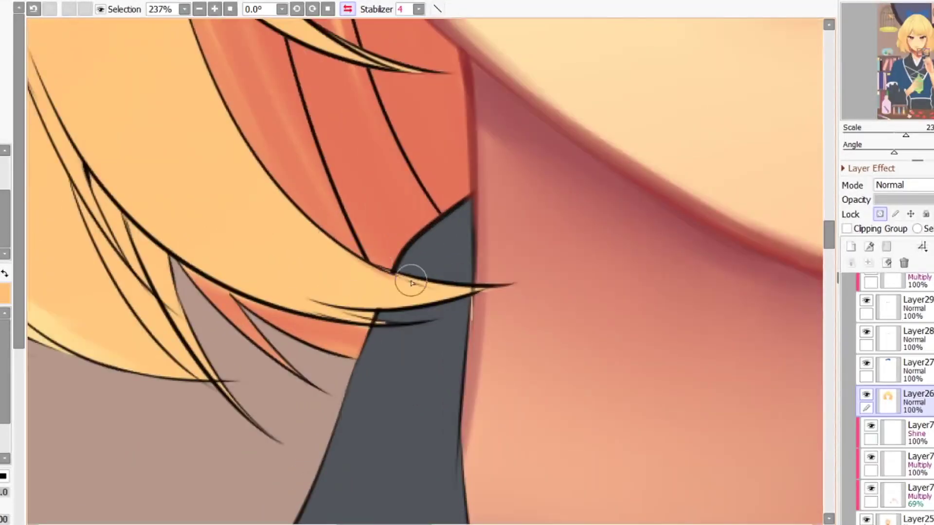
{"action": "scroll", "coordinate": [363, 350], "scroll_direction": "down", "scroll_amount": 5}
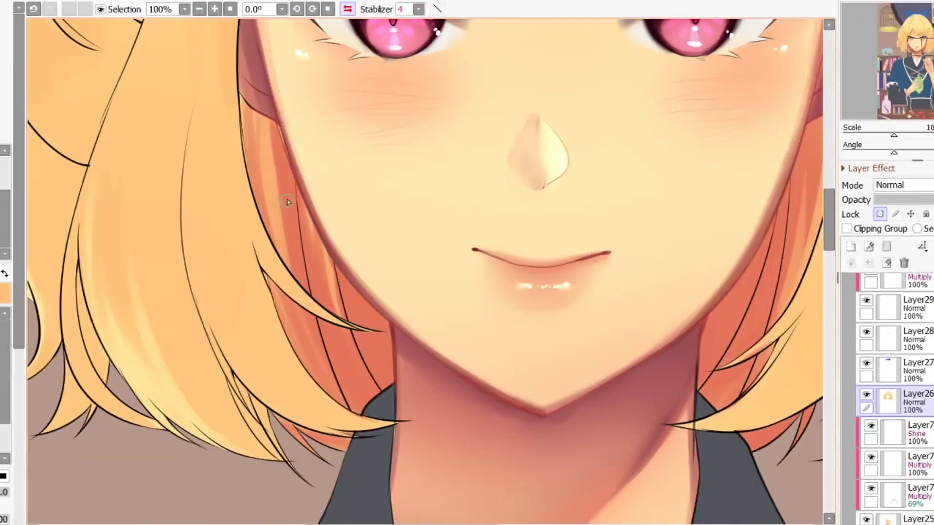
- Pick the reddish orange and paint a strand upward along the inner hair's line beside the cheek
{"action": "scroll", "coordinate": [288, 202], "scroll_direction": "up", "scroll_amount": 4}
{"action": "scroll", "coordinate": [321, 311], "scroll_direction": "down", "scroll_amount": 6}
{"action": "scroll", "coordinate": [327, 302], "scroll_direction": "up", "scroll_amount": 7}
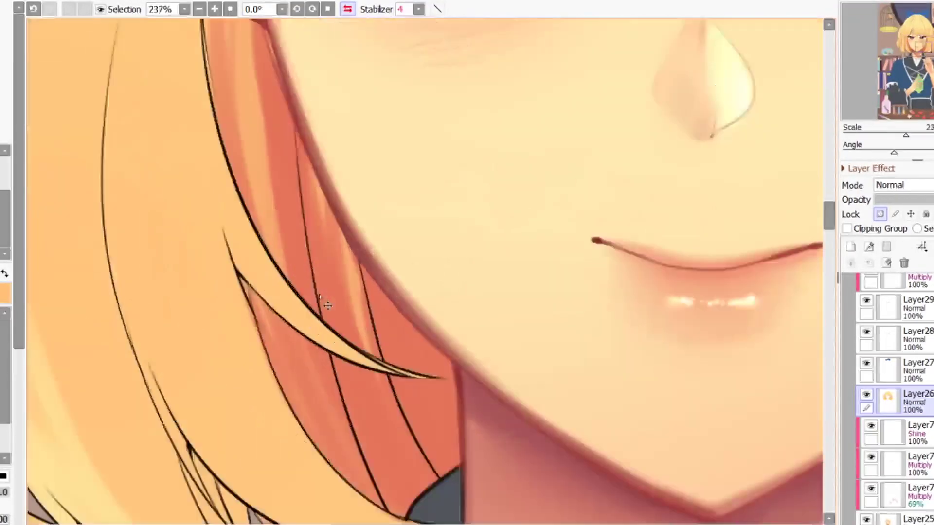
{"action": "right_click", "coordinate": [304, 152]}
{"action": "left_click_drag", "start_coordinate": [309, 257], "coordinate": [300, 73]}
{"action": "scroll", "coordinate": [327, 335], "scroll_direction": "down", "scroll_amount": 12}
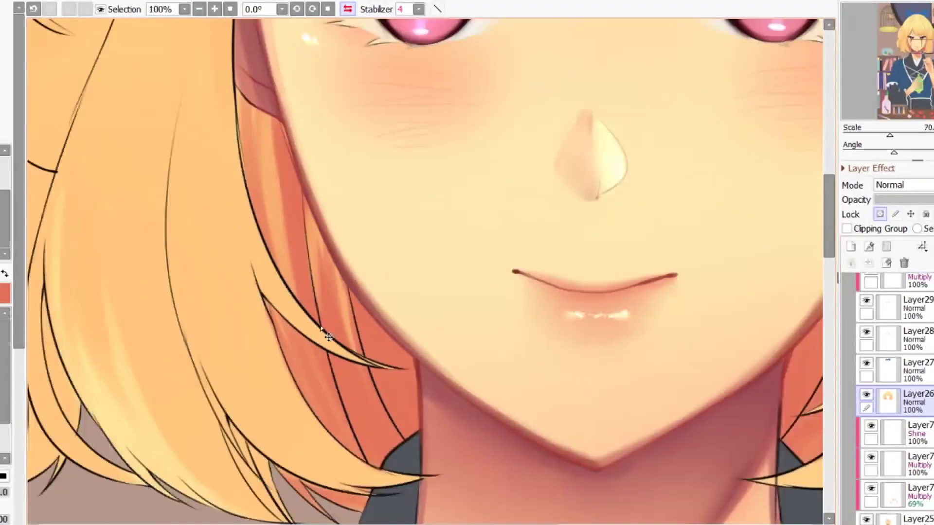
- Paint a reddish-orange shadow in the narrow lock at the outer edge of the clock-side hair
{"action": "scroll", "coordinate": [272, 145], "scroll_direction": "up", "scroll_amount": 4}
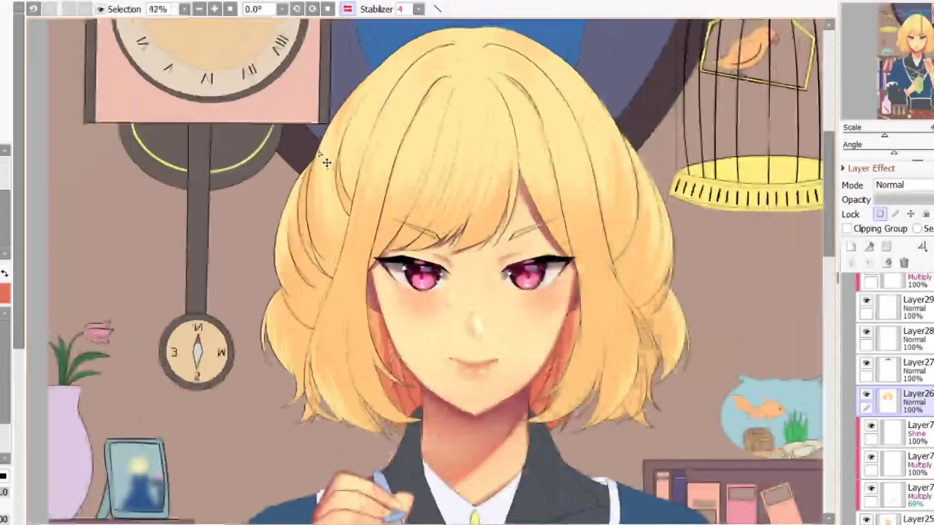
{"action": "left_click_drag", "start_coordinate": [266, 345], "coordinate": [305, 165]}
{"action": "left_click_drag", "start_coordinate": [273, 313], "coordinate": [305, 165]}
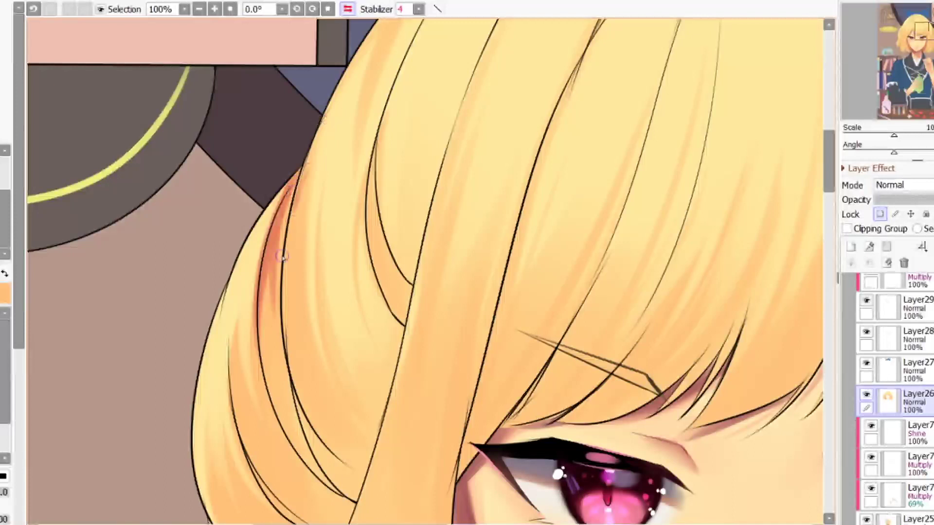
{"action": "left_click_drag", "start_coordinate": [283, 254], "coordinate": [297, 391]}
{"action": "left_click_drag", "start_coordinate": [290, 403], "coordinate": [291, 192]}
- Extend the narrow lock's shadow to its lower tip and blend it out with light orange
{"action": "left_click_drag", "start_coordinate": [267, 311], "coordinate": [300, 450]}
{"action": "left_click_drag", "start_coordinate": [273, 345], "coordinate": [293, 426]}
{"action": "left_click_drag", "start_coordinate": [277, 311], "coordinate": [268, 323]}
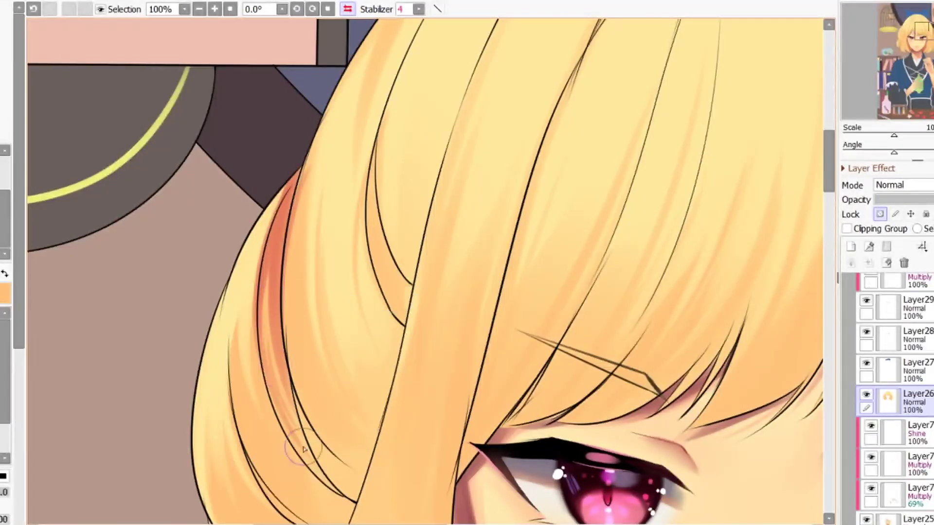
{"action": "left_click_drag", "start_coordinate": [303, 450], "coordinate": [267, 277]}
{"action": "left_click_drag", "start_coordinate": [275, 350], "coordinate": [320, 479]}
{"action": "left_click_drag", "start_coordinate": [323, 410], "coordinate": [307, 422]}
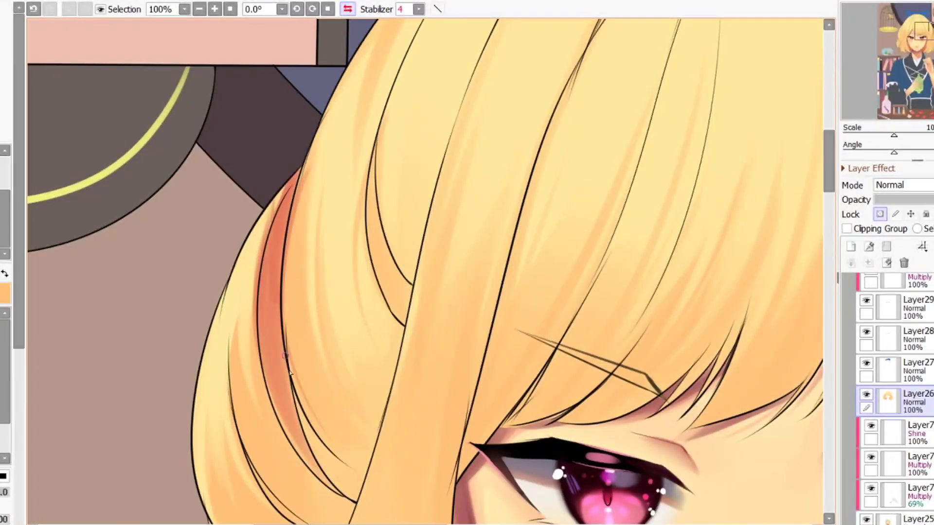
{"action": "scroll", "coordinate": [309, 191], "scroll_direction": "down", "scroll_amount": 7}
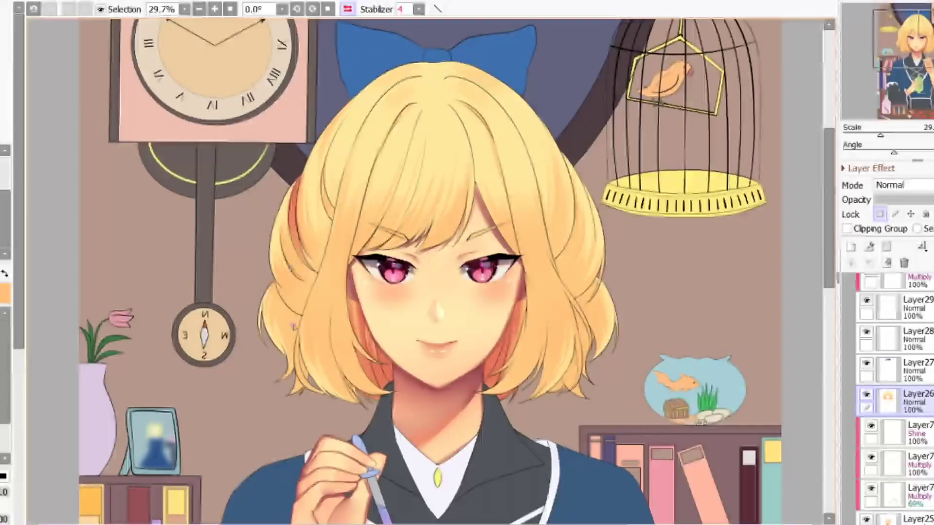
{"action": "scroll", "coordinate": [604, 109], "scroll_direction": "down", "scroll_amount": 1}
{"action": "scroll", "coordinate": [348, 150], "scroll_direction": "up", "scroll_amount": 4}
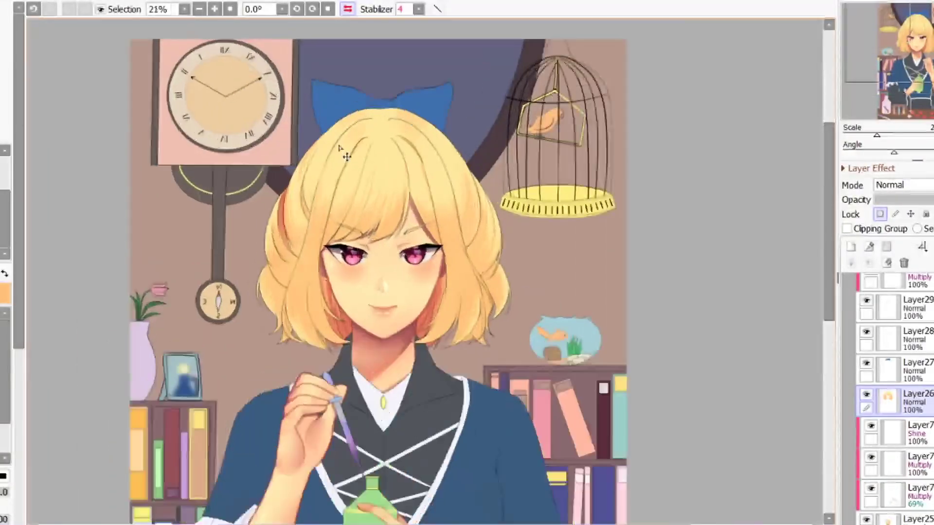
- Shade the clock-side parting line of the bangs reddish orange, using a stabilizer setting of 11
{"action": "left_click_drag", "start_coordinate": [465, 39], "coordinate": [434, 84]}
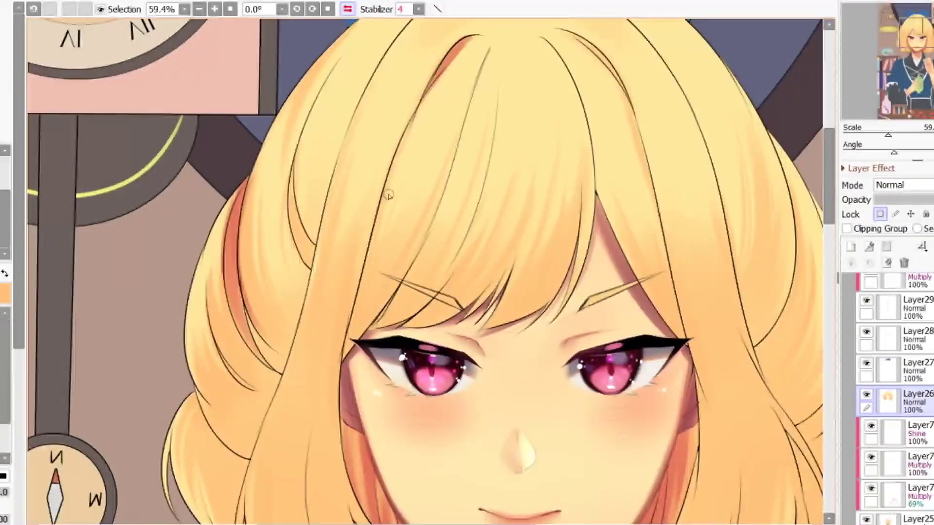
{"action": "left_click", "coordinate": [418, 9]}
{"action": "left_click", "coordinate": [404, 178]}
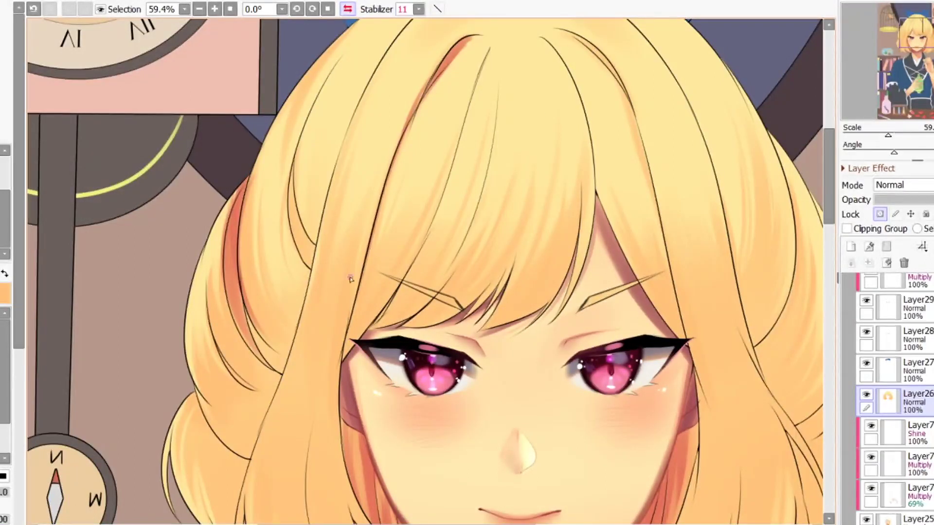
- Return the canvas to normal orientation and paint reddish strands down the clock-side bangs, undoing a stray stroke
{"action": "key", "text": "h"}
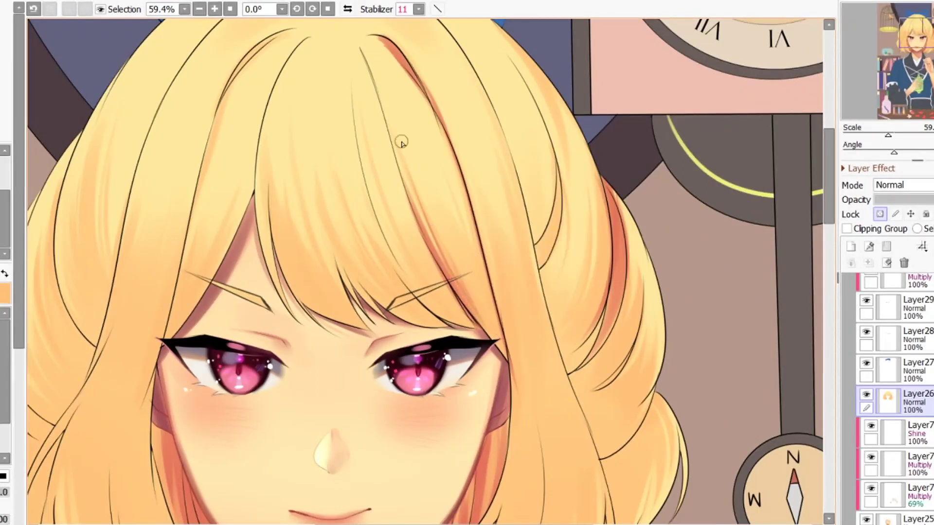
{"action": "left_click_drag", "start_coordinate": [432, 167], "coordinate": [508, 362]}
{"action": "scroll", "coordinate": [450, 172], "scroll_direction": "down", "scroll_amount": 3}
{"action": "key", "text": "ctrl+z"}
{"action": "key", "text": "h"}
{"action": "key", "text": "h"}
{"action": "scroll", "coordinate": [492, 332], "scroll_direction": "up", "scroll_amount": 7}
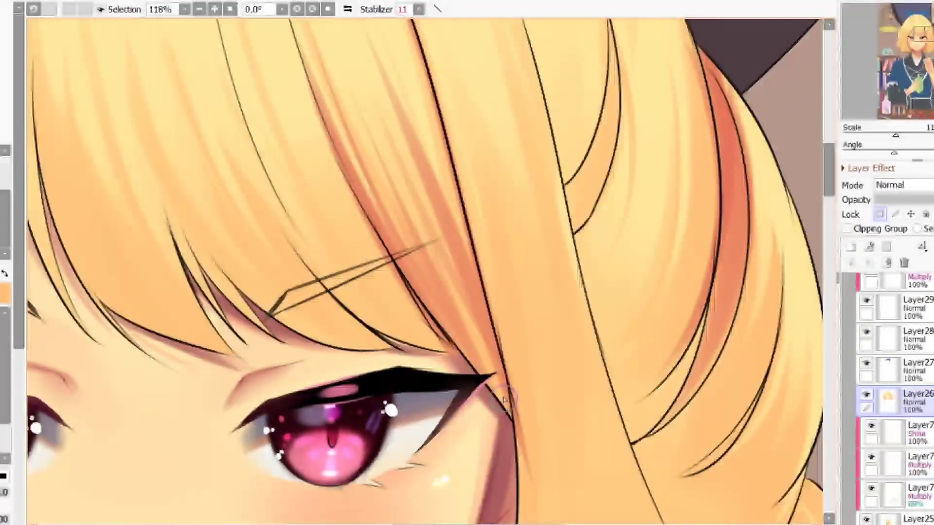
- Paint a reddish-orange shadow down the thin lock beside the birdcage-side brow, and reduce the brush size
{"action": "scroll", "coordinate": [404, 164], "scroll_direction": "down", "scroll_amount": 3}
{"action": "scroll", "coordinate": [253, 221], "scroll_direction": "up", "scroll_amount": 1}
{"action": "left_click_drag", "start_coordinate": [251, 187], "coordinate": [205, 423]}
{"action": "key", "text": "ctrl+z"}
{"action": "mouse_move", "coordinate": [256, 187]}
{"action": "left_mouse_down"}
{"action": "mouse_move", "coordinate": [200, 429]}
{"action": "mouse_move", "coordinate": [256, 253]}
{"action": "mouse_move", "coordinate": [210, 418]}
{"action": "left_mouse_up"}
{"action": "key", "text": "bracketright"}
{"action": "key", "text": "bracketright"}
{"action": "key", "text": "bracketleft"}
{"action": "key", "text": "bracketleft"}
{"action": "key", "text": "bracketleft"}
{"action": "key", "text": "bracketleft"}
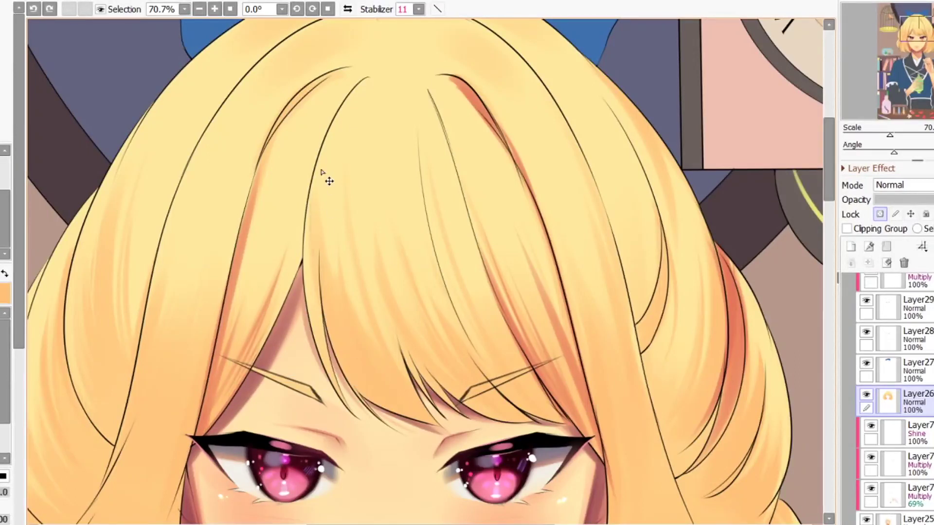
{"action": "key", "text": "ctrl+z"}
{"action": "left_click_drag", "start_coordinate": [317, 233], "coordinate": [349, 363]}
{"action": "key", "text": "ctrl+z"}
{"action": "key", "text": "ctrl+z"}
- Swap the paint colours and paint reddish strands from the central bangs' birdcage-side edge down to their middle tips
{"action": "key", "text": "x"}
{"action": "left_click_drag", "start_coordinate": [315, 215], "coordinate": [330, 377]}
{"action": "left_click_drag", "start_coordinate": [318, 177], "coordinate": [329, 315]}
{"action": "left_click_drag", "start_coordinate": [336, 187], "coordinate": [372, 372]}
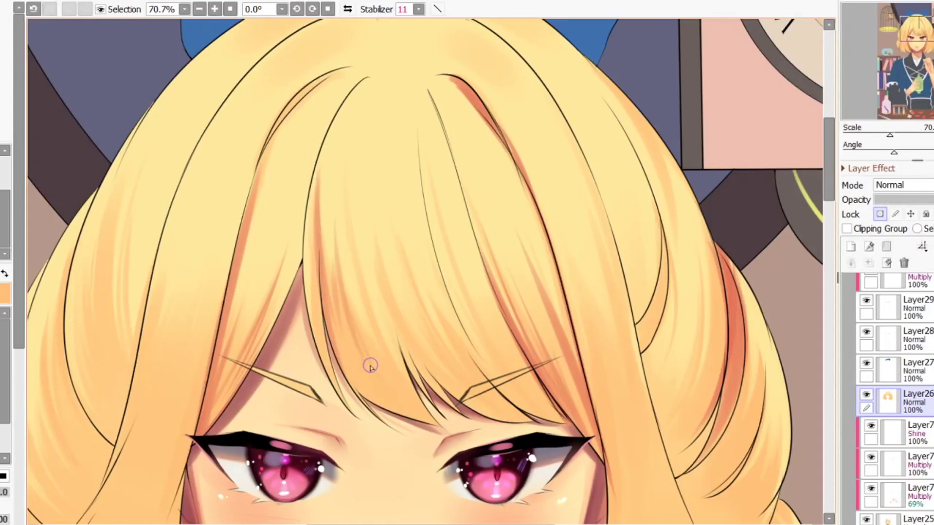
{"action": "left_click_drag", "start_coordinate": [346, 265], "coordinate": [412, 406]}
{"action": "left_click_drag", "start_coordinate": [373, 336], "coordinate": [439, 425]}
{"action": "left_click_drag", "start_coordinate": [373, 254], "coordinate": [436, 424]}
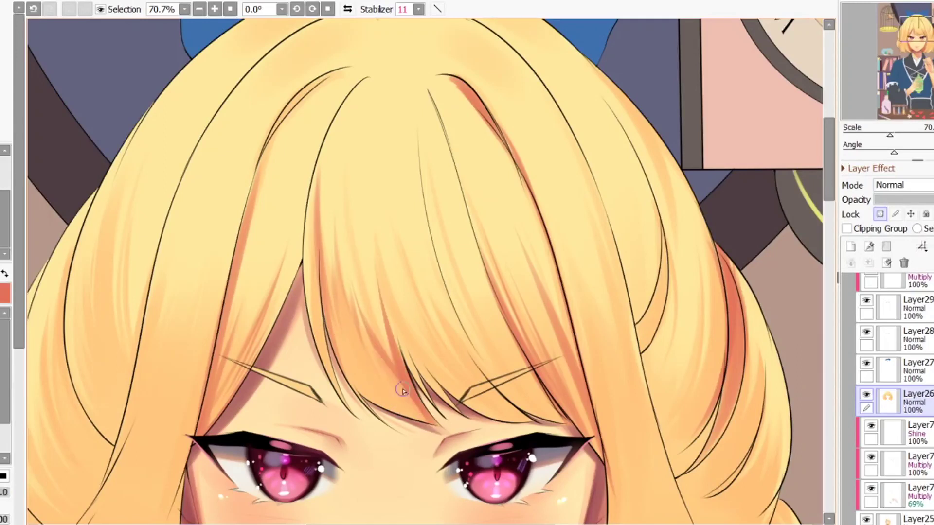
- Paint curved reddish strands from the middle of the bangs toward the clock-side eyebrow, picking a hair colour in between
{"action": "left_click_drag", "start_coordinate": [380, 275], "coordinate": [463, 408]}
{"action": "mouse_move", "coordinate": [390, 244]}
{"action": "left_mouse_down"}
{"action": "mouse_move", "coordinate": [487, 405]}
{"action": "mouse_move", "coordinate": [522, 422]}
{"action": "left_mouse_up"}
{"action": "right_click", "coordinate": [430, 374]}
{"action": "left_click_drag", "start_coordinate": [427, 352], "coordinate": [515, 421]}
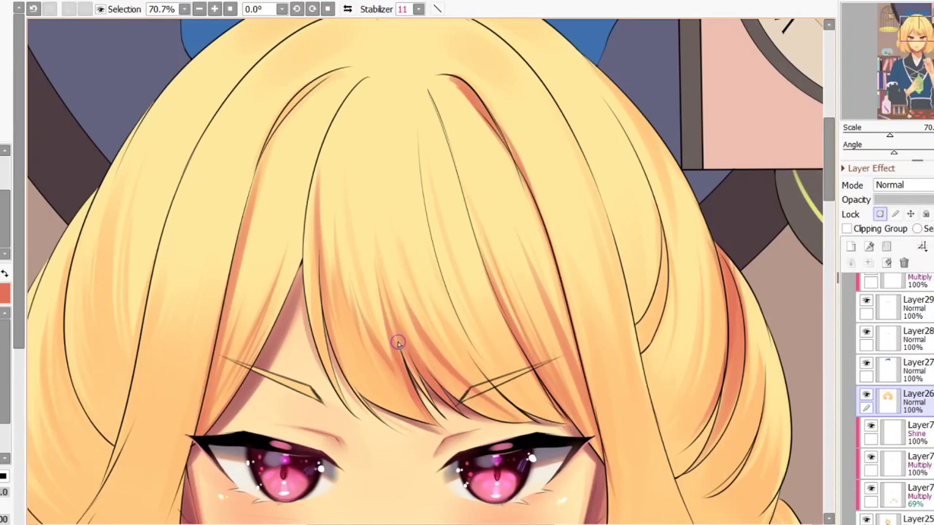
{"action": "scroll", "coordinate": [423, 342], "scroll_direction": "down", "scroll_amount": 5}
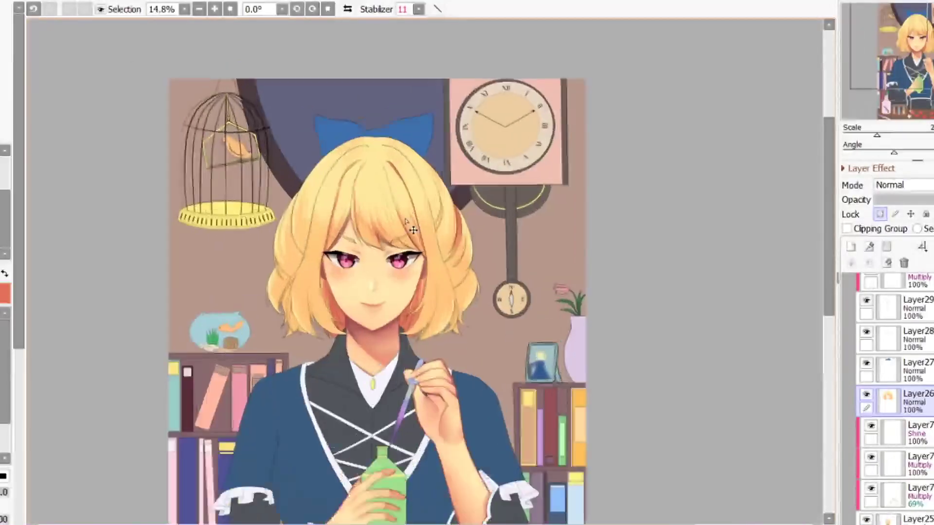
- Layer light orange and reddish strands along the bangs above the clock-side eye, picking colours from the hair
{"action": "scroll", "coordinate": [429, 297], "scroll_direction": "up", "scroll_amount": 6}
{"action": "left_click_drag", "start_coordinate": [392, 250], "coordinate": [473, 356]}
{"action": "left_click_drag", "start_coordinate": [427, 248], "coordinate": [466, 336]}
{"action": "left_click_drag", "start_coordinate": [411, 198], "coordinate": [448, 293]}
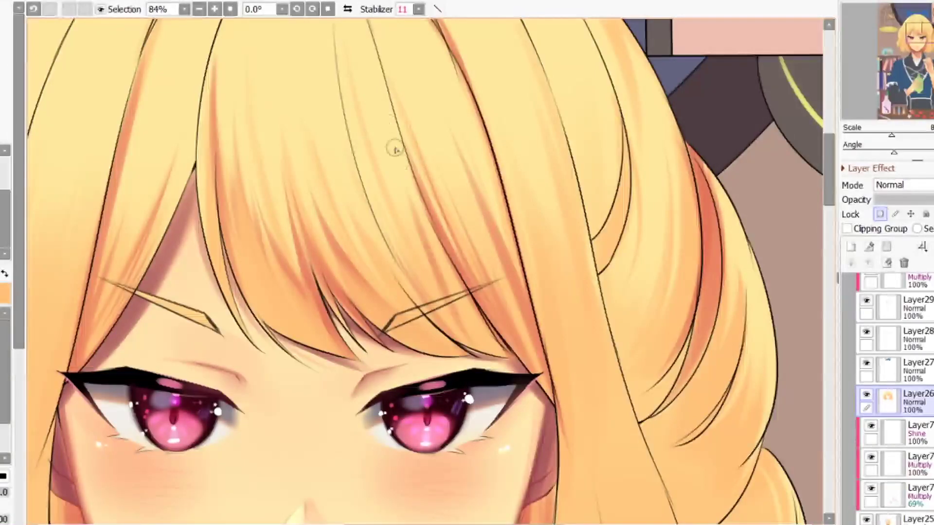
{"action": "left_click_drag", "start_coordinate": [395, 148], "coordinate": [484, 325]}
{"action": "right_click", "coordinate": [424, 228]}
{"action": "left_click_drag", "start_coordinate": [423, 228], "coordinate": [505, 365]}
{"action": "left_click_drag", "start_coordinate": [417, 207], "coordinate": [493, 340]}
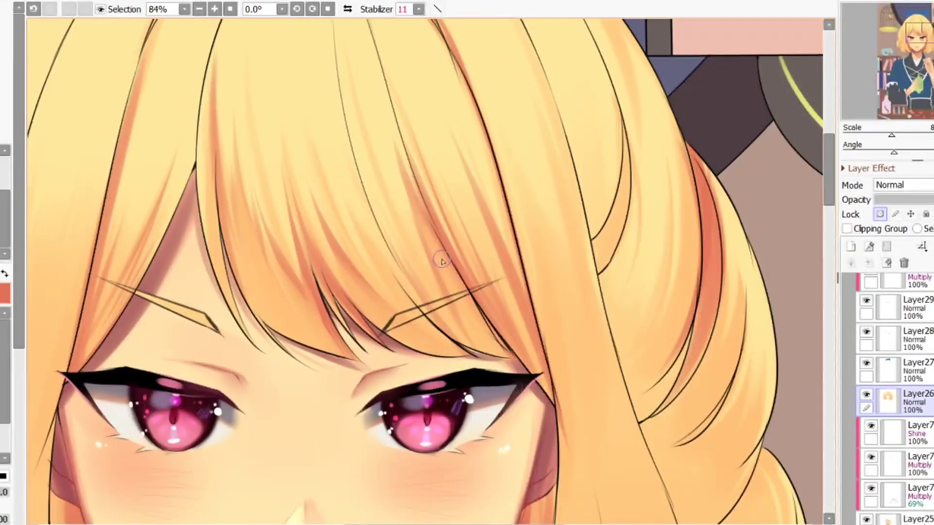
{"action": "scroll", "coordinate": [441, 261], "scroll_direction": "down", "scroll_amount": 4}
{"action": "scroll", "coordinate": [318, 177], "scroll_direction": "up", "scroll_amount": 4}
{"action": "left_click", "coordinate": [318, 177], "text": "alt"}
{"action": "mouse_move", "coordinate": [312, 80]}
{"action": "left_mouse_down"}
{"action": "mouse_move", "coordinate": [359, 254]}
{"action": "mouse_move", "coordinate": [328, 192]}
{"action": "mouse_move", "coordinate": [361, 255]}
{"action": "left_mouse_up"}
{"action": "key", "text": "ctrl+z"}
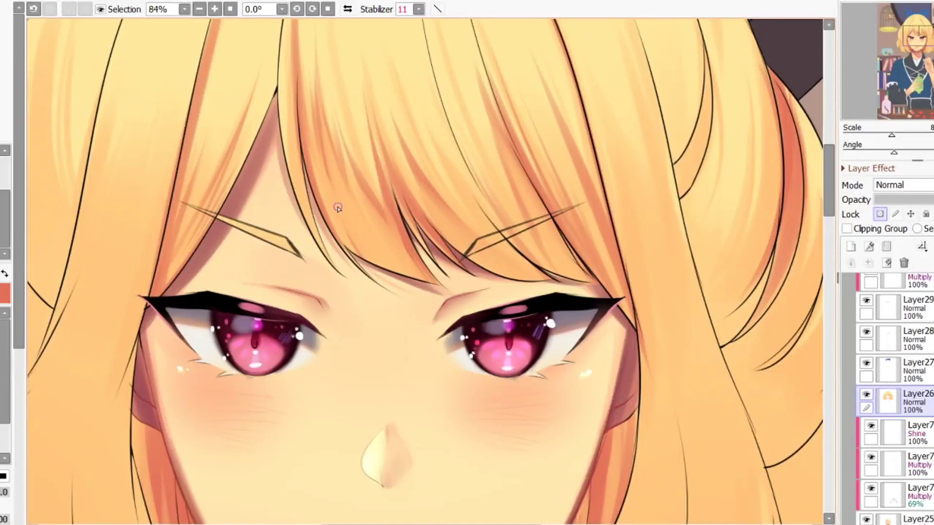
{"action": "scroll", "coordinate": [474, 306], "scroll_direction": "down", "scroll_amount": 4}
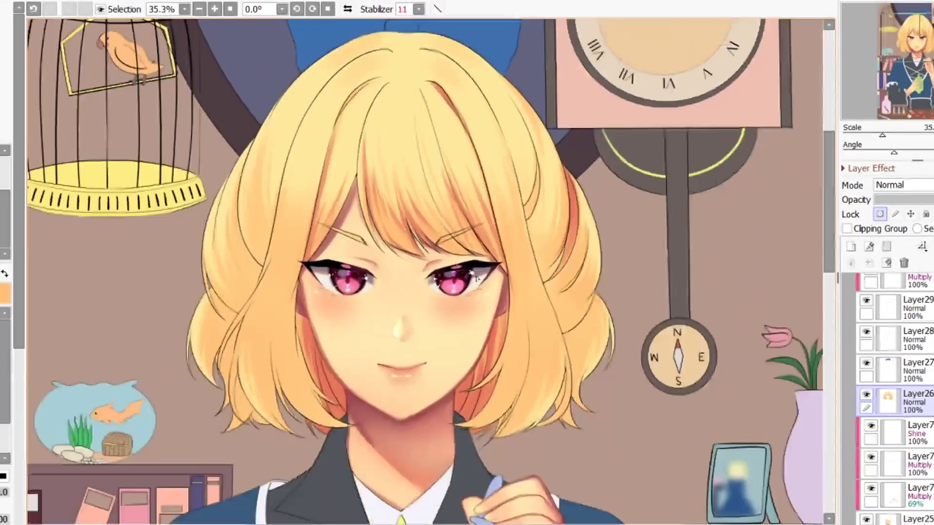
{"action": "scroll", "coordinate": [335, 273], "scroll_direction": "up", "scroll_amount": 3}
{"action": "scroll", "coordinate": [335, 274], "scroll_direction": "down", "scroll_amount": 1}
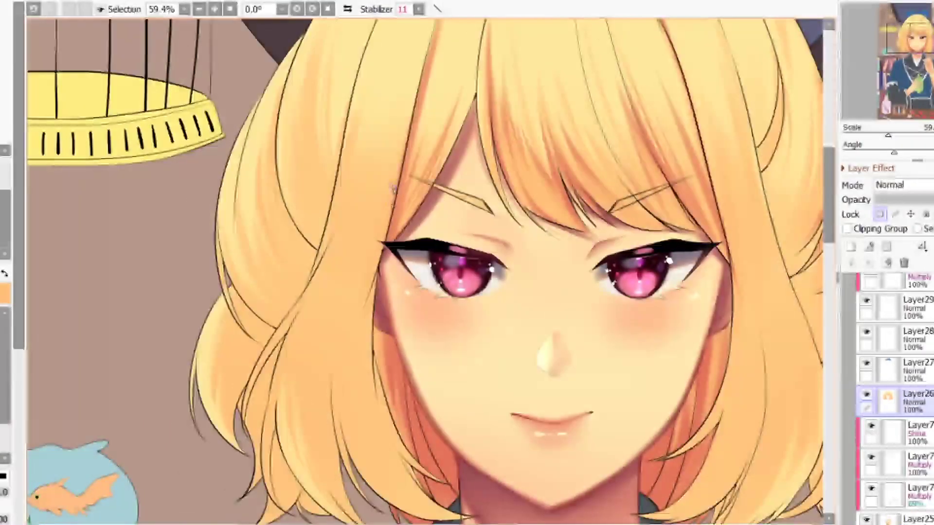
{"action": "left_click_drag", "start_coordinate": [323, 212], "coordinate": [302, 290]}
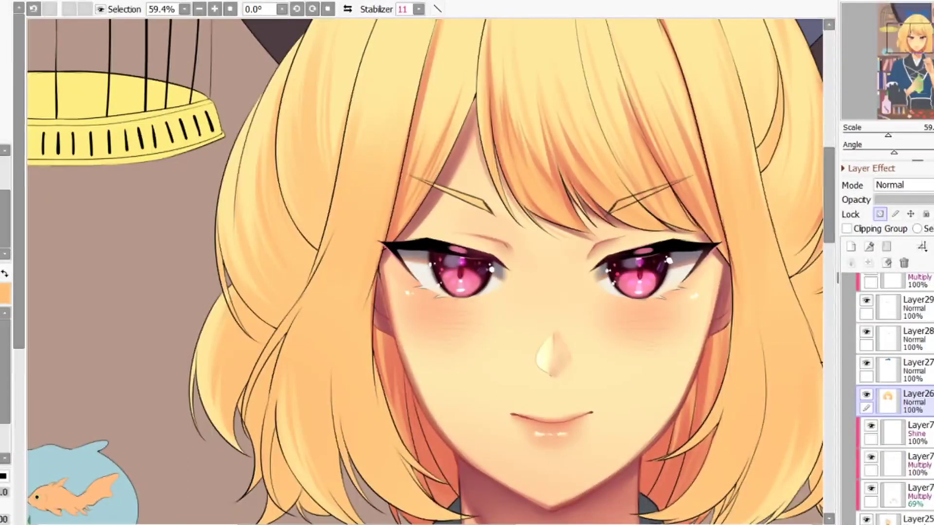
{"action": "left_click_drag", "start_coordinate": [333, 201], "coordinate": [289, 290]}
{"action": "key", "text": "ctrl+z"}
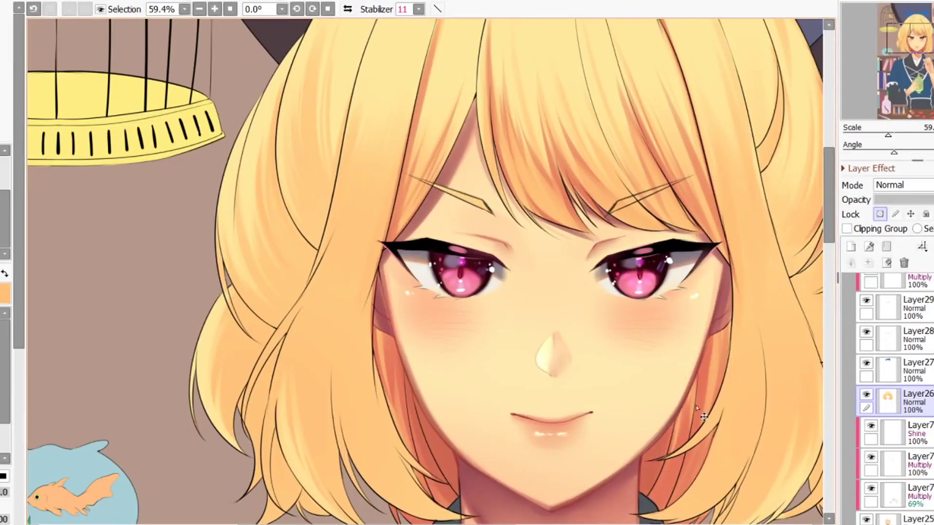
{"action": "scroll", "coordinate": [527, 444], "scroll_direction": "down", "scroll_amount": 5}
{"action": "scroll", "coordinate": [469, 188], "scroll_direction": "up", "scroll_amount": 3}
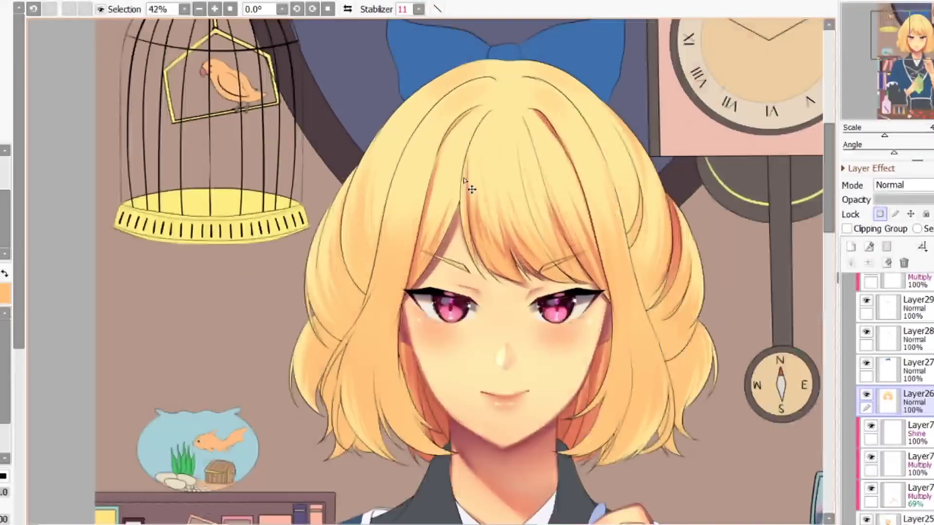
- Paint reddish strands down the bangs' birdcage-side edge beside the parting
{"action": "scroll", "coordinate": [469, 187], "scroll_direction": "up", "scroll_amount": 3}
{"action": "left_click_drag", "start_coordinate": [471, 129], "coordinate": [458, 219]}
{"action": "key", "text": "x"}
{"action": "key", "text": "x"}
{"action": "left_click_drag", "start_coordinate": [471, 141], "coordinate": [504, 365]}
{"action": "scroll", "coordinate": [461, 189], "scroll_direction": "down", "scroll_amount": 5}
- Paint a reddish shadow down the bangs' clock-side edge, swapping the paint colours and redoing the last stroke
{"action": "scroll", "coordinate": [537, 213], "scroll_direction": "up", "scroll_amount": 5}
{"action": "left_click_drag", "start_coordinate": [501, 148], "coordinate": [537, 329]}
{"action": "key", "text": "x"}
{"action": "left_click_drag", "start_coordinate": [491, 138], "coordinate": [541, 315]}
{"action": "key", "text": "ctrl+z"}
{"action": "left_click_drag", "start_coordinate": [502, 168], "coordinate": [540, 315]}
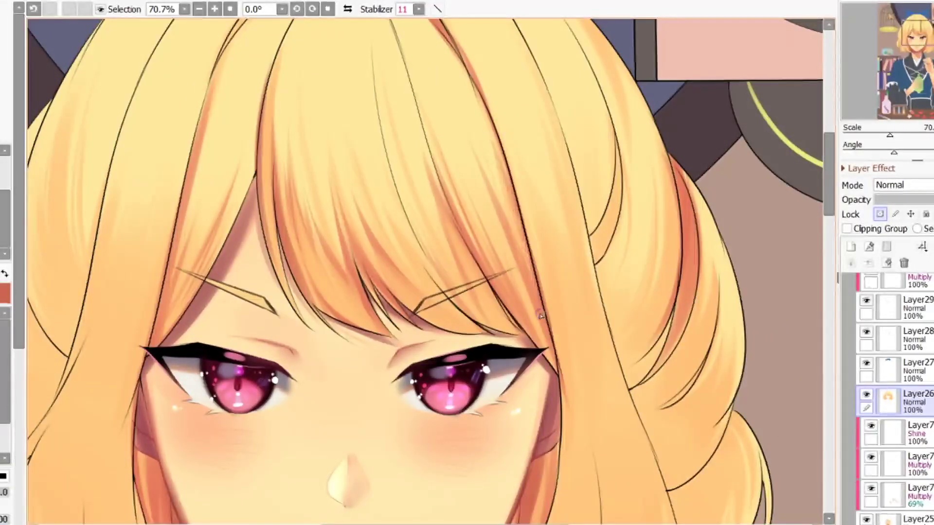
- Pick an orange from the hair and paint a strand down the thin lock on the parting's birdcage side
{"action": "scroll", "coordinate": [541, 316], "scroll_direction": "down", "scroll_amount": 5}
{"action": "scroll", "coordinate": [329, 226], "scroll_direction": "up", "scroll_amount": 5}
{"action": "right_click", "coordinate": [325, 272]}
{"action": "left_click_drag", "start_coordinate": [340, 204], "coordinate": [290, 408]}
{"action": "scroll", "coordinate": [319, 270], "scroll_direction": "down", "scroll_amount": 2}
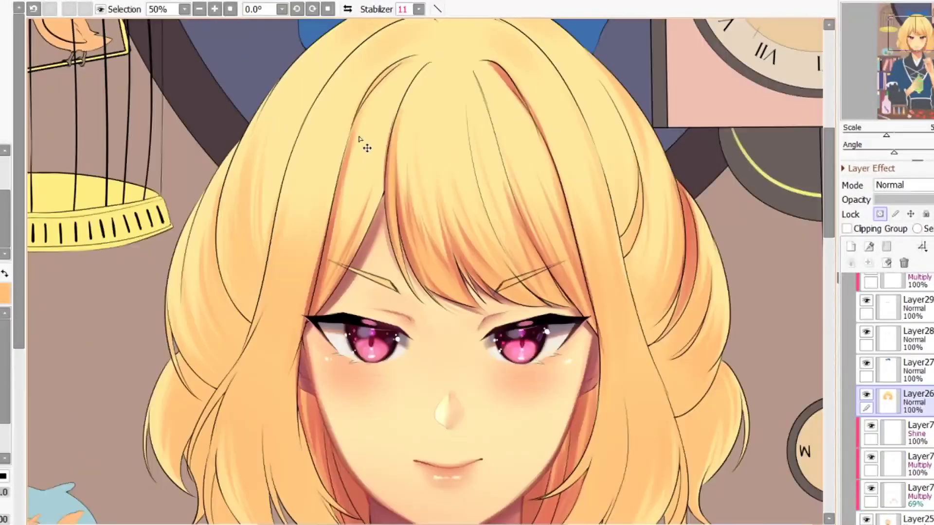
- Layer orange strands below the crown on the thin birdcage-side lock and the top of the bangs, adjusting the brush size
{"action": "scroll", "coordinate": [363, 142], "scroll_direction": "up", "scroll_amount": 3}
{"action": "mouse_move", "coordinate": [427, 73]}
{"action": "left_mouse_down"}
{"action": "mouse_move", "coordinate": [396, 113]}
{"action": "mouse_move", "coordinate": [377, 168]}
{"action": "left_mouse_up"}
{"action": "key", "text": "]"}
{"action": "mouse_move", "coordinate": [394, 115]}
{"action": "left_mouse_down"}
{"action": "mouse_move", "coordinate": [354, 152]}
{"action": "mouse_move", "coordinate": [330, 224]}
{"action": "left_mouse_up"}
{"action": "key", "text": "]"}
{"action": "left_click_drag", "start_coordinate": [422, 80], "coordinate": [378, 168]}
{"action": "key", "text": "["}
{"action": "left_click_drag", "start_coordinate": [464, 71], "coordinate": [436, 228]}
{"action": "key", "text": "["}
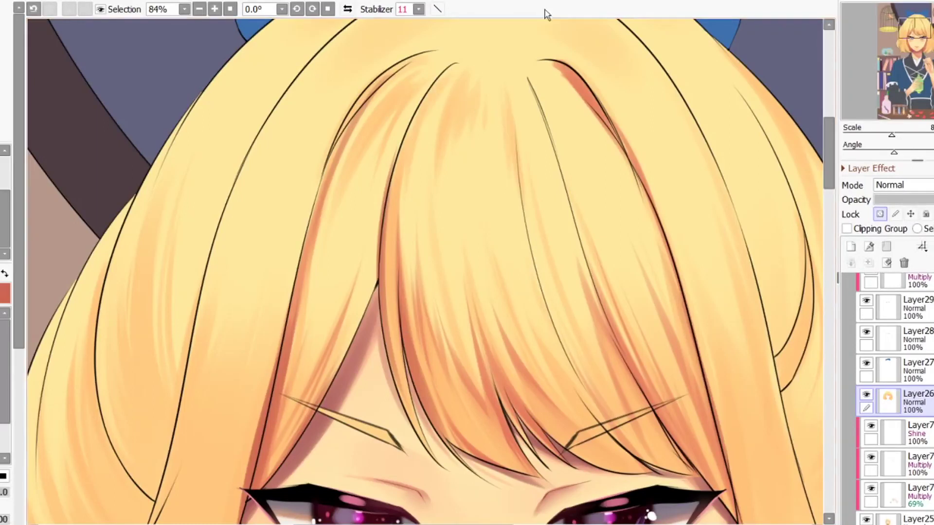
- Soften the reddish shadow at the top of the bangs' clock-side edge with a short stroke
{"action": "left_click_drag", "start_coordinate": [573, 88], "coordinate": [618, 153]}
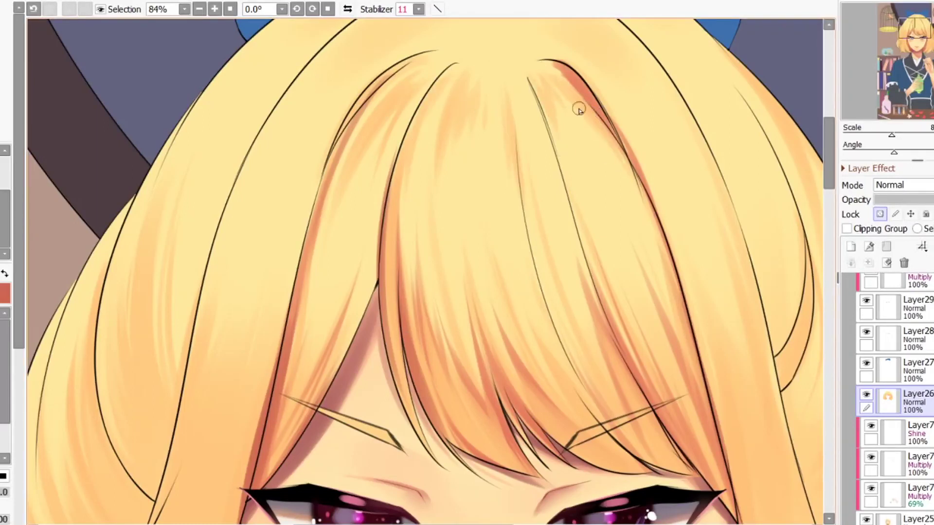
{"action": "scroll", "coordinate": [500, 127], "scroll_direction": "down", "scroll_amount": 5}
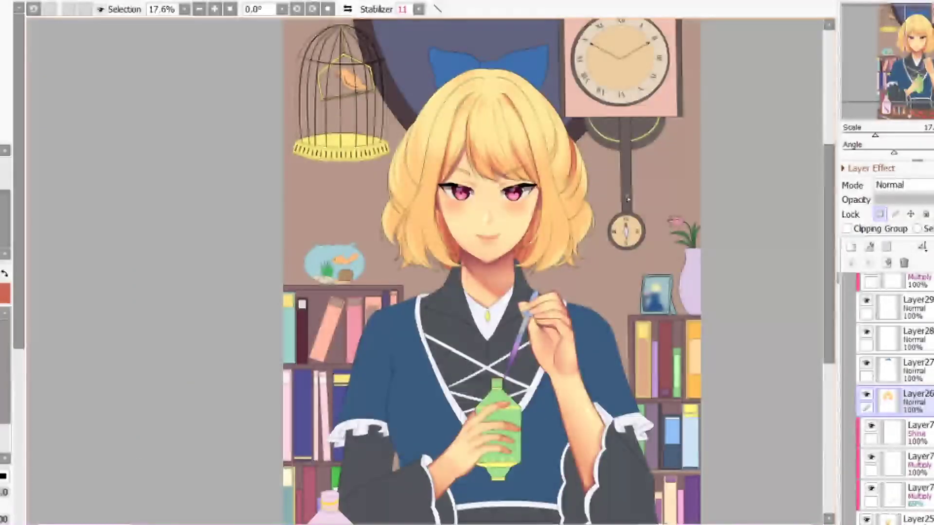
{"action": "scroll", "coordinate": [450, 136], "scroll_direction": "up", "scroll_amount": 3}
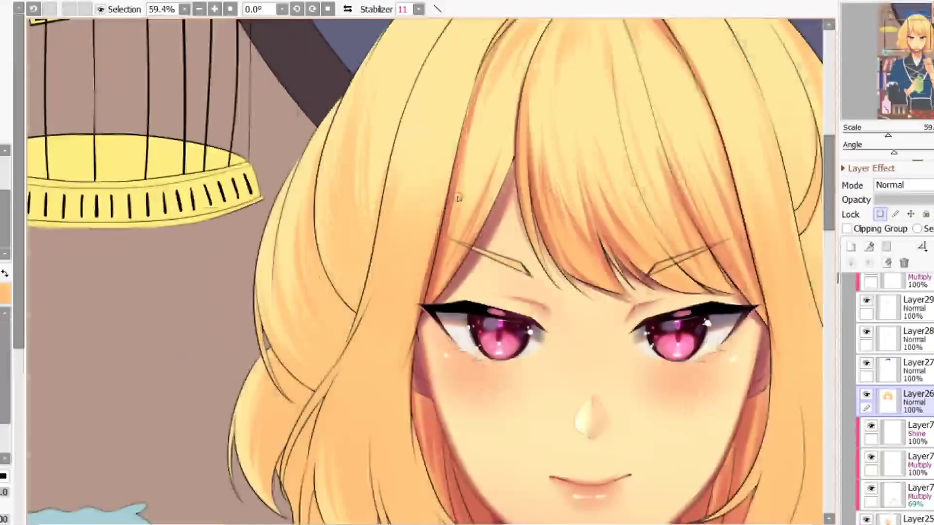
{"action": "scroll", "coordinate": [432, 194], "scroll_direction": "down", "scroll_amount": 3}
{"action": "scroll", "coordinate": [481, 97], "scroll_direction": "up", "scroll_amount": 3}
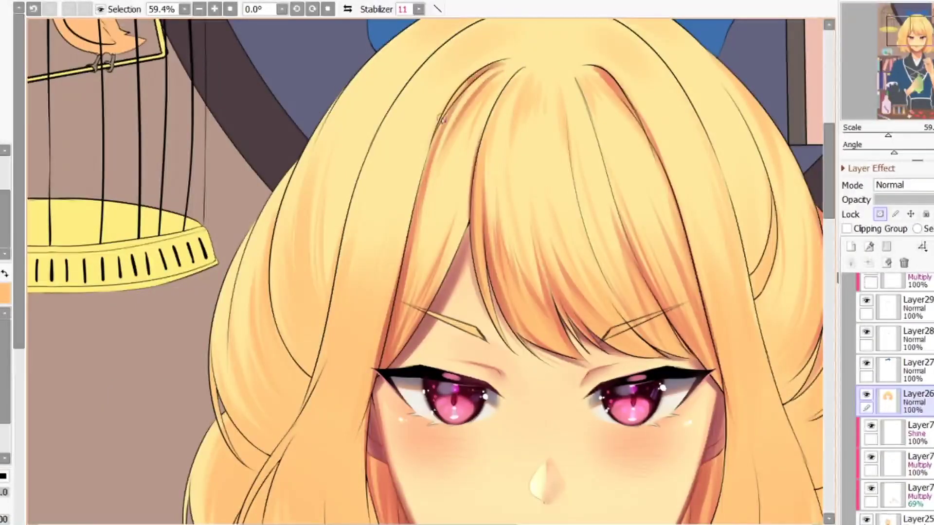
- Paint a reddish shadow in the birdcage-side lower lock toward the collar, comparing it by undoing and redoing strokes
{"action": "scroll", "coordinate": [380, 185], "scroll_direction": "down", "scroll_amount": 2}
{"action": "scroll", "coordinate": [380, 185], "scroll_direction": "down", "scroll_amount": 4}
{"action": "scroll", "coordinate": [407, 233], "scroll_direction": "up", "scroll_amount": 8}
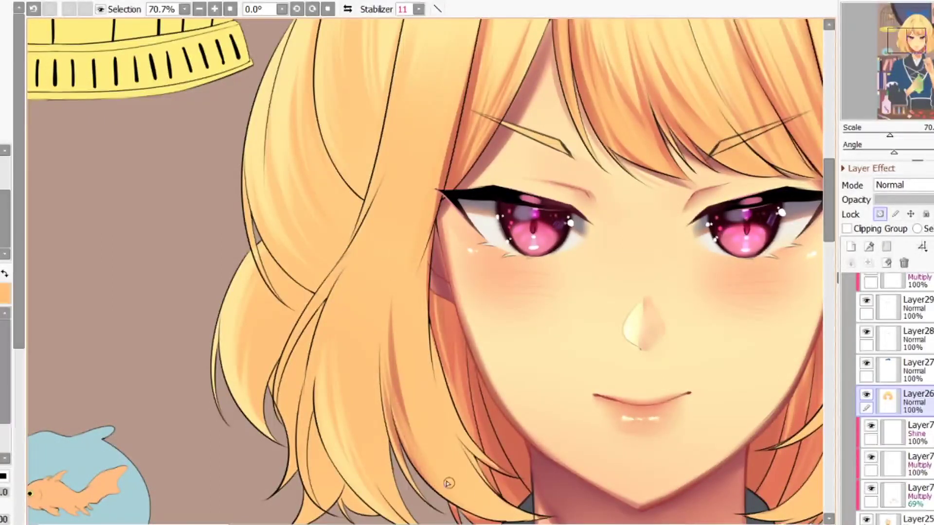
{"action": "key", "text": "ctrl+z"}
{"action": "key", "text": "ctrl+z"}
{"action": "key", "text": "ctrl+y"}
{"action": "scroll", "coordinate": [408, 389], "scroll_direction": "down", "scroll_amount": 3}
{"action": "scroll", "coordinate": [418, 416], "scroll_direction": "up", "scroll_amount": 4}
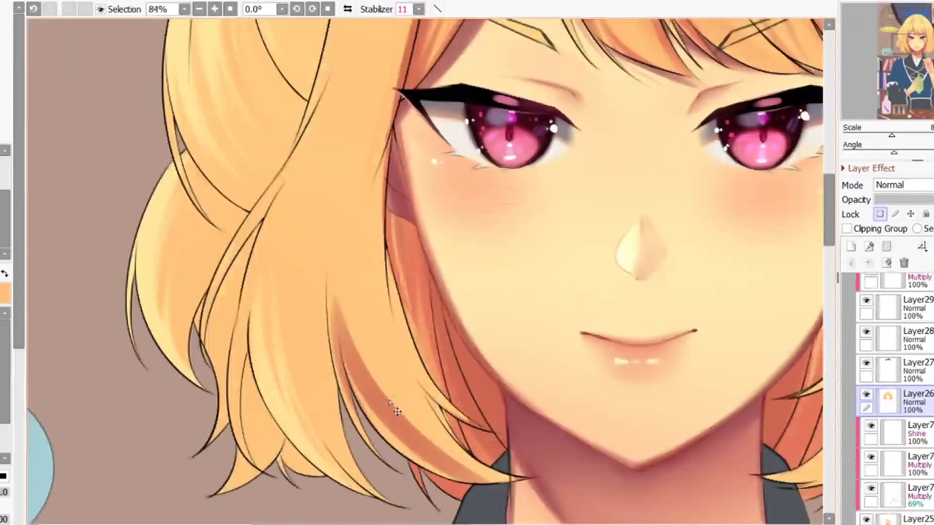
{"action": "key", "text": "ctrl+y"}
{"action": "key", "text": "ctrl+y"}
- Reduce the brush size and blend light orange over the reddish shadow toward the lower lock's tip at the collar
{"action": "key", "text": "bracketleft"}
{"action": "key", "text": "bracketleft"}
{"action": "key", "text": "bracketleft"}
{"action": "left_click_drag", "start_coordinate": [463, 462], "coordinate": [475, 463]}
{"action": "left_click_drag", "start_coordinate": [407, 444], "coordinate": [448, 473]}
{"action": "left_click_drag", "start_coordinate": [359, 354], "coordinate": [520, 489]}
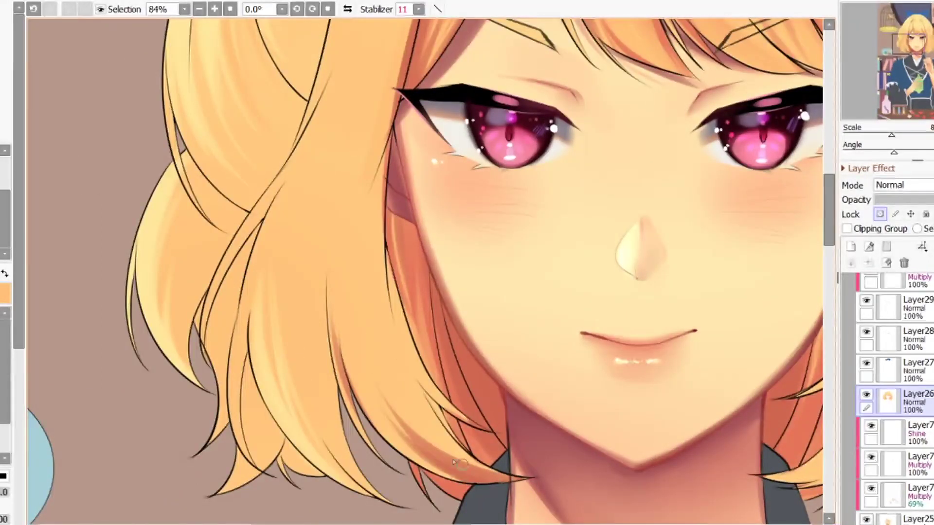
{"action": "left_click_drag", "start_coordinate": [421, 418], "coordinate": [469, 465]}
{"action": "left_click_drag", "start_coordinate": [389, 304], "coordinate": [526, 483]}
- Shade the lower lock's inner edge beside the cheek with an enlarged brush, shrink the brush again, and check the mirrored view
{"action": "key", "text": "bracketright"}
{"action": "key", "text": "bracketright"}
{"action": "key", "text": "bracketright"}
{"action": "key", "text": "bracketright"}
{"action": "key", "text": "bracketright"}
{"action": "key", "text": "bracketright"}
{"action": "left_click_drag", "start_coordinate": [400, 353], "coordinate": [445, 452]}
{"action": "left_click_drag", "start_coordinate": [377, 243], "coordinate": [499, 482]}
{"action": "key", "text": "bracketleft"}
{"action": "key", "text": "bracketleft"}
{"action": "key", "text": "bracketleft"}
{"action": "key", "text": "bracketleft"}
{"action": "key", "text": "bracketleft"}
{"action": "key", "text": "bracketleft"}
{"action": "key", "text": "h"}
{"action": "key", "text": "h"}
{"action": "scroll", "coordinate": [317, 321], "scroll_direction": "down", "scroll_amount": 5}
{"action": "scroll", "coordinate": [358, 314], "scroll_direction": "up", "scroll_amount": 4}
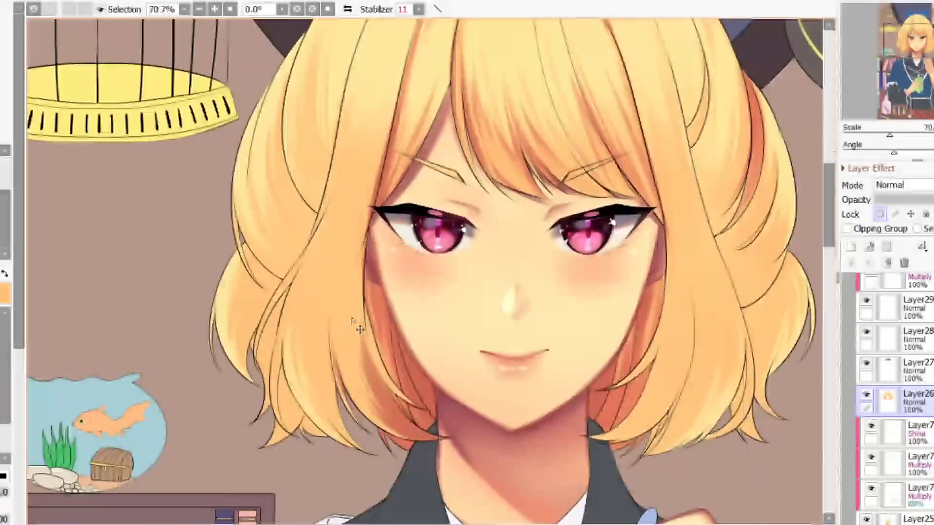
{"action": "scroll", "coordinate": [359, 329], "scroll_direction": "up", "scroll_amount": 1}
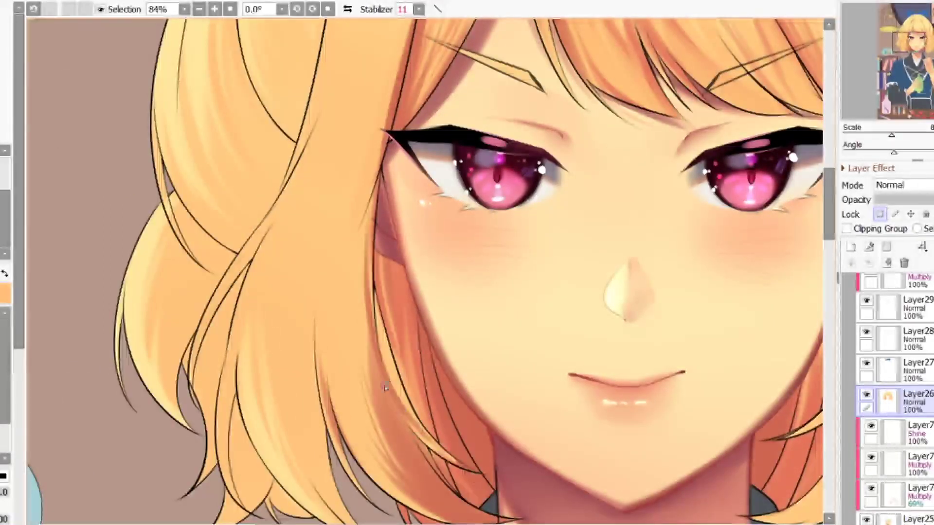
- Pick colours from the hair and paint reddish strands at the front lock's outer edge, level with the birdcage-side eye
{"action": "left_click", "coordinate": [366, 383], "text": "alt"}
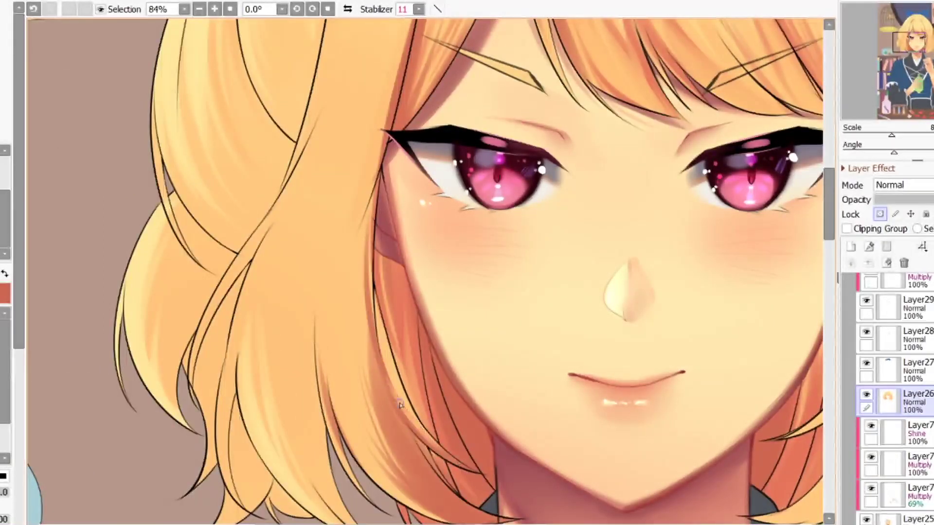
{"action": "scroll", "coordinate": [390, 383], "scroll_direction": "down", "scroll_amount": 5}
{"action": "left_click", "coordinate": [277, 275], "text": "alt"}
{"action": "scroll", "coordinate": [277, 275], "scroll_direction": "up", "scroll_amount": 4}
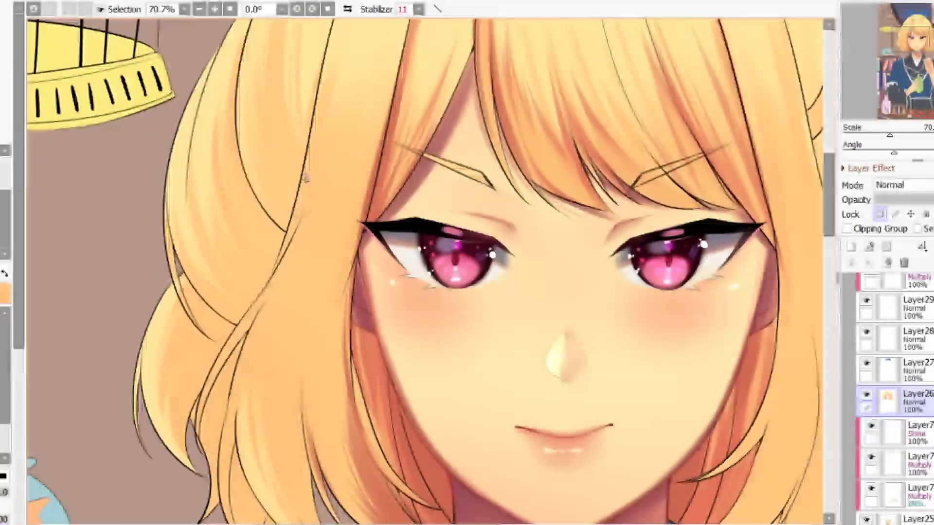
{"action": "left_click_drag", "start_coordinate": [279, 275], "coordinate": [331, 136]}
{"action": "left_click_drag", "start_coordinate": [309, 239], "coordinate": [322, 193]}
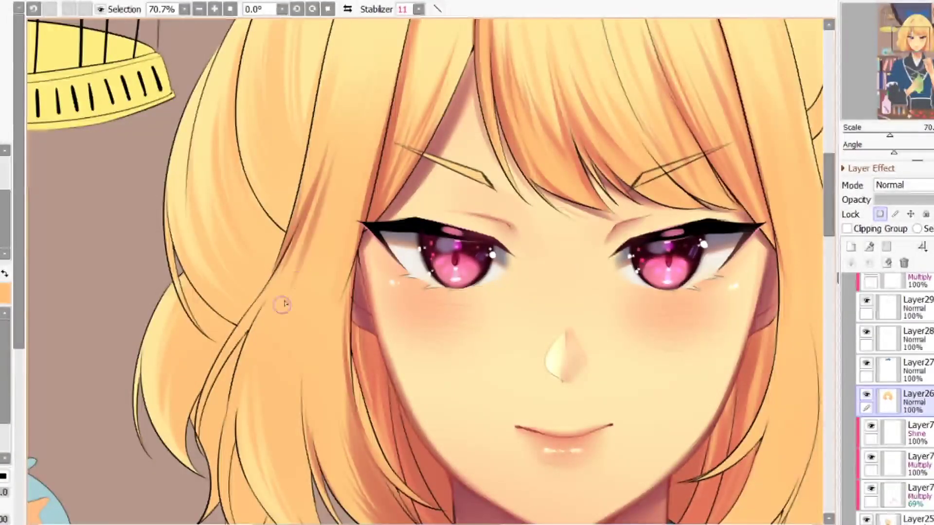
- Layer orange and reddish strands across the front lock beside the birdcage-side eye, extending the inner edge toward the cheek
{"action": "mouse_move", "coordinate": [343, 160]}
{"action": "left_mouse_down"}
{"action": "mouse_move", "coordinate": [299, 272]}
{"action": "mouse_move", "coordinate": [344, 176]}
{"action": "left_mouse_up"}
{"action": "left_click_drag", "start_coordinate": [365, 132], "coordinate": [338, 236]}
{"action": "left_click_drag", "start_coordinate": [366, 159], "coordinate": [332, 258]}
{"action": "left_click_drag", "start_coordinate": [375, 138], "coordinate": [350, 251]}
{"action": "left_click_drag", "start_coordinate": [360, 193], "coordinate": [336, 309]}
{"action": "key", "text": "x"}
{"action": "left_click_drag", "start_coordinate": [351, 216], "coordinate": [333, 387]}
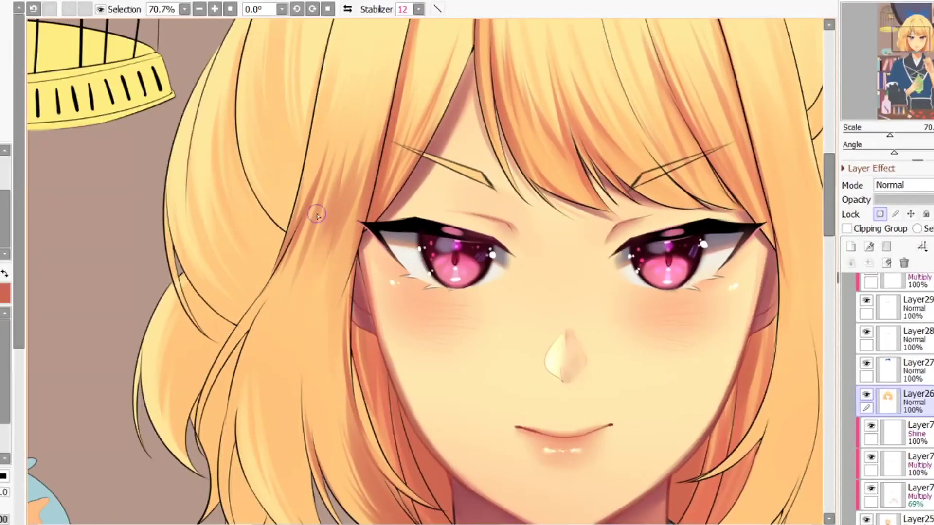
{"action": "key", "text": "bracketright"}
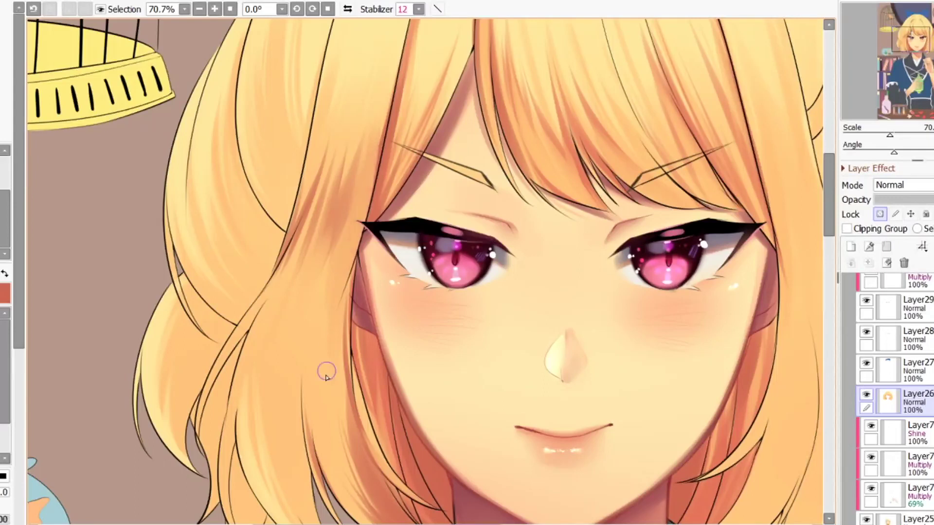
{"action": "scroll", "coordinate": [343, 176], "scroll_direction": "down", "scroll_amount": 7}
{"action": "scroll", "coordinate": [376, 237], "scroll_direction": "up", "scroll_amount": 4}
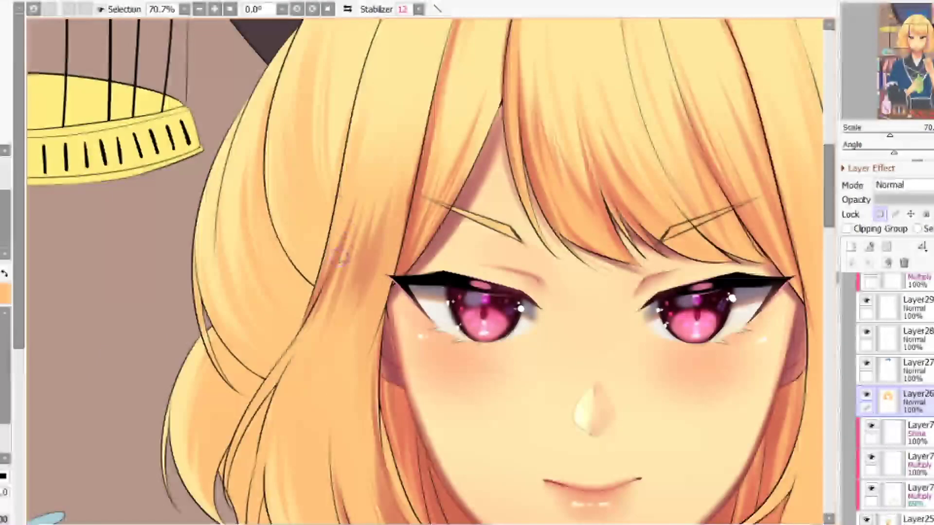
{"action": "scroll", "coordinate": [319, 252], "scroll_direction": "down", "scroll_amount": 1}
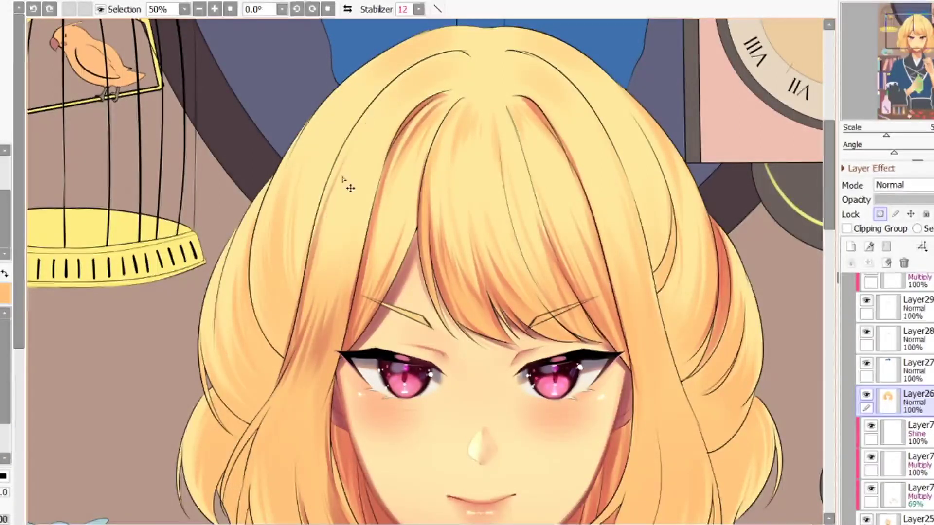
{"action": "scroll", "coordinate": [347, 196], "scroll_direction": "up", "scroll_amount": 2}
{"action": "key", "text": "x"}
{"action": "left_click_drag", "start_coordinate": [336, 195], "coordinate": [306, 310]}
{"action": "key", "text": "c"}
{"action": "left_click_drag", "start_coordinate": [365, 153], "coordinate": [341, 250]}
{"action": "key", "text": "["}
{"action": "key", "text": "["}
{"action": "key", "text": "["}
{"action": "key", "text": "["}
{"action": "key", "text": "ctrl+z"}
{"action": "key", "text": "ctrl+z"}
- Paint reddish strands along the birdcage-side front lock's upper outline near the crown with a smaller brush
{"action": "mouse_move", "coordinate": [431, 65]}
{"action": "left_mouse_down"}
{"action": "mouse_move", "coordinate": [336, 227]}
{"action": "mouse_move", "coordinate": [384, 138]}
{"action": "mouse_move", "coordinate": [375, 153]}
{"action": "left_mouse_up"}
{"action": "key", "text": "["}
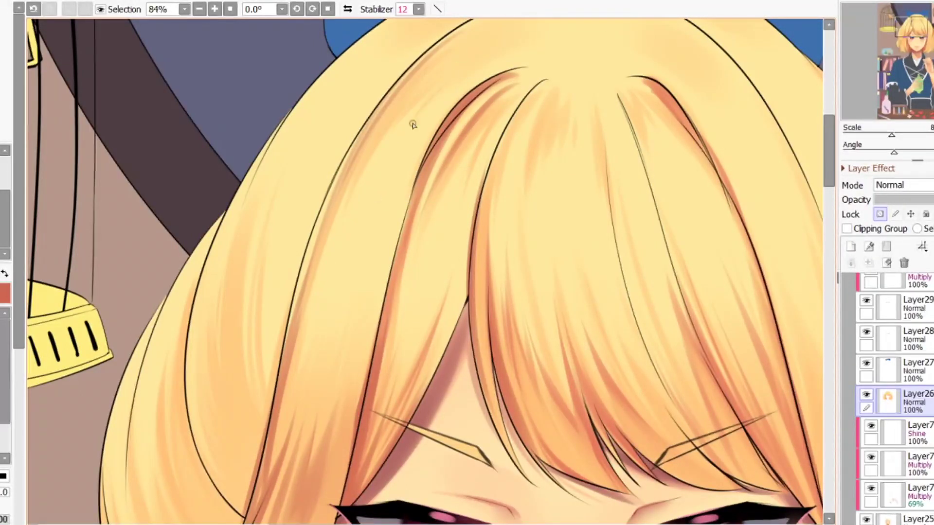
{"action": "left_click_drag", "start_coordinate": [444, 104], "coordinate": [376, 274]}
{"action": "scroll", "coordinate": [379, 163], "scroll_direction": "down", "scroll_amount": 4}
{"action": "scroll", "coordinate": [311, 158], "scroll_direction": "down", "scroll_amount": 3}
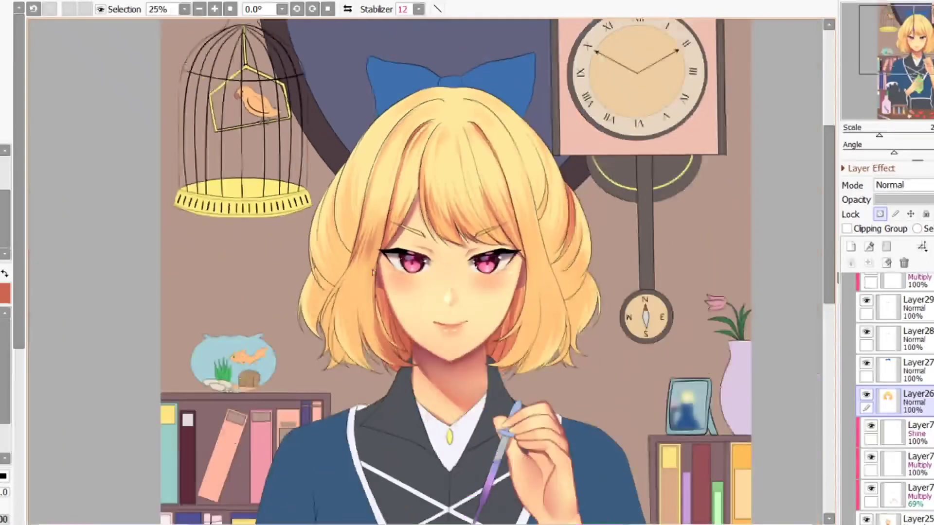
- Paint a strand down the crease where the birdcage-side front lock overlaps the outer locks, redoing it once, and save the file
{"action": "scroll", "coordinate": [307, 248], "scroll_direction": "up", "scroll_amount": 8}
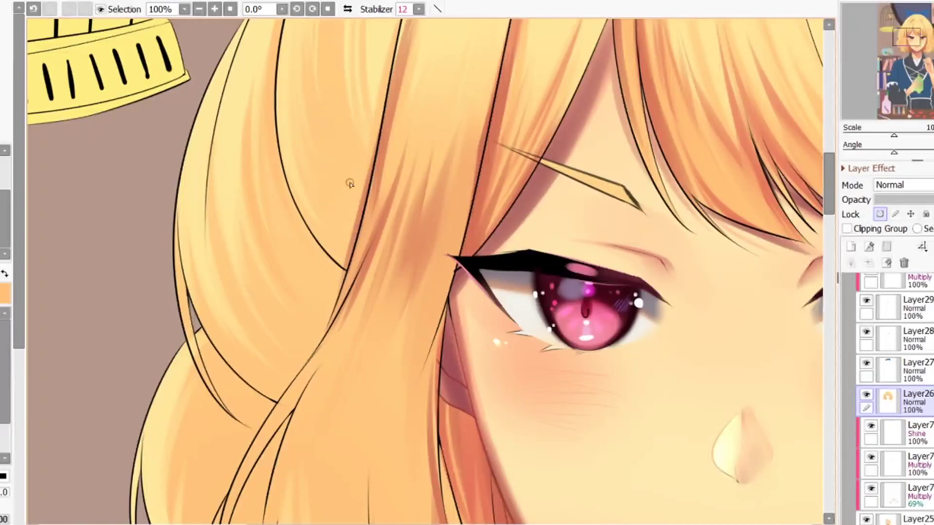
{"action": "scroll", "coordinate": [350, 184], "scroll_direction": "down", "scroll_amount": 1}
{"action": "scroll", "coordinate": [343, 199], "scroll_direction": "up", "scroll_amount": 2}
{"action": "scroll", "coordinate": [335, 214], "scroll_direction": "down", "scroll_amount": 5}
{"action": "scroll", "coordinate": [331, 228], "scroll_direction": "up", "scroll_amount": 5}
{"action": "left_click_drag", "start_coordinate": [334, 224], "coordinate": [291, 419]}
{"action": "key", "text": "ctrl+z"}
{"action": "left_click_drag", "start_coordinate": [340, 213], "coordinate": [291, 401]}
{"action": "mouse_move", "coordinate": [331, 231]}
{"action": "left_mouse_down"}
{"action": "mouse_move", "coordinate": [307, 256]}
{"action": "mouse_move", "coordinate": [252, 419]}
{"action": "mouse_move", "coordinate": [325, 229]}
{"action": "left_mouse_up"}
{"action": "key", "text": "ctrl+s"}
- Layer orange and reddish strands along the thin overlapping birdcage-side locks below eye level, and check the mirrored view
{"action": "left_click_drag", "start_coordinate": [255, 356], "coordinate": [335, 214]}
{"action": "left_click_drag", "start_coordinate": [293, 290], "coordinate": [362, 185]}
{"action": "left_click_drag", "start_coordinate": [368, 174], "coordinate": [305, 371]}
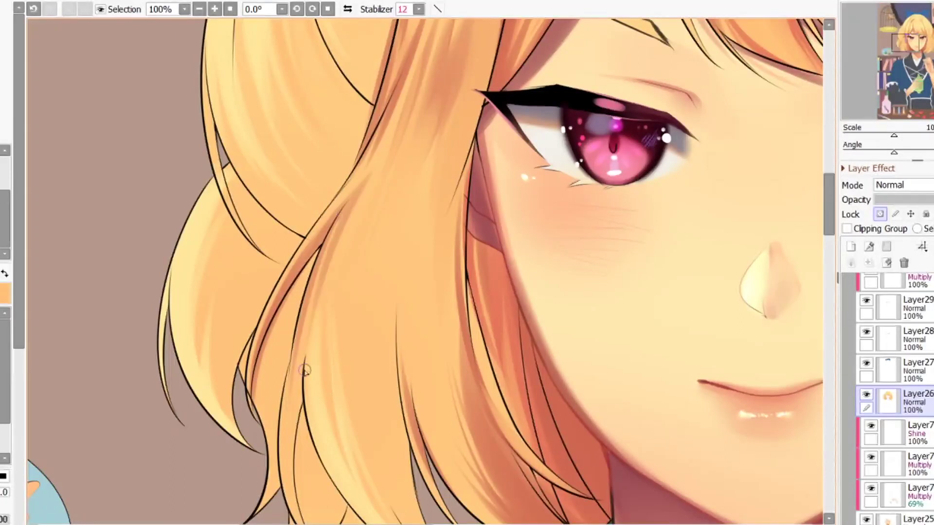
{"action": "left_click_drag", "start_coordinate": [332, 239], "coordinate": [314, 429]}
{"action": "key", "text": "x"}
{"action": "left_click_drag", "start_coordinate": [365, 182], "coordinate": [307, 393]}
{"action": "left_click_drag", "start_coordinate": [327, 257], "coordinate": [308, 392]}
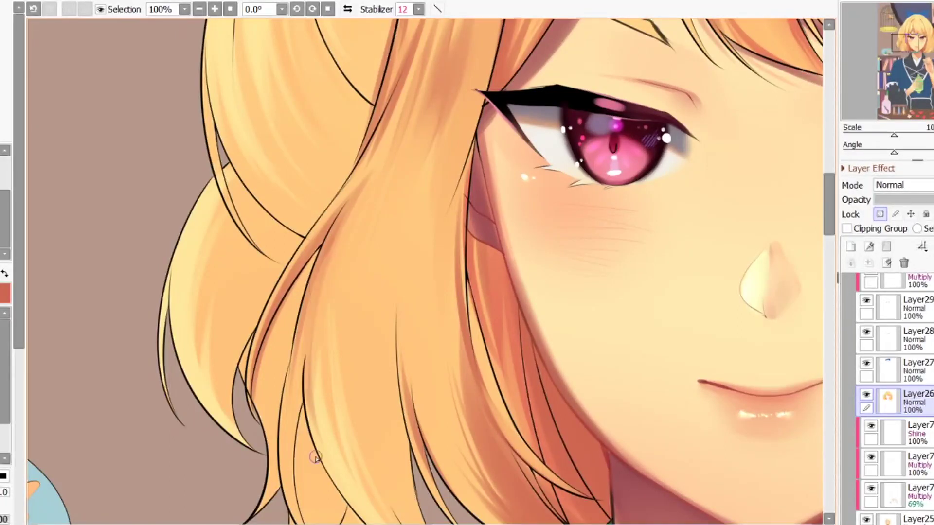
{"action": "scroll", "coordinate": [378, 207], "scroll_direction": "down", "scroll_amount": 5}
{"action": "key", "text": "h"}
{"action": "key", "text": "h"}
{"action": "scroll", "coordinate": [387, 207], "scroll_direction": "up", "scroll_amount": 4}
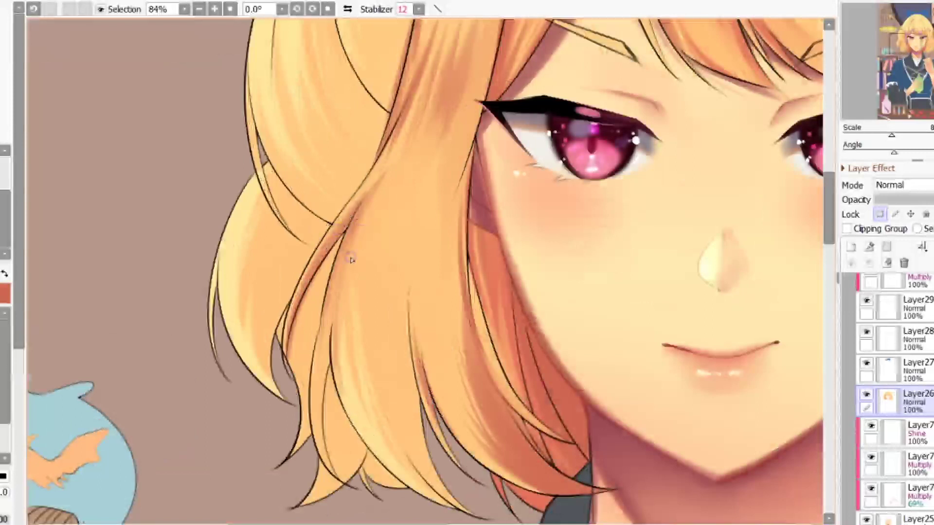
- Swap the paint colours, undo the last stroke, and paint curved strands toward the inner lower lock's tip
{"action": "key", "text": "x"}
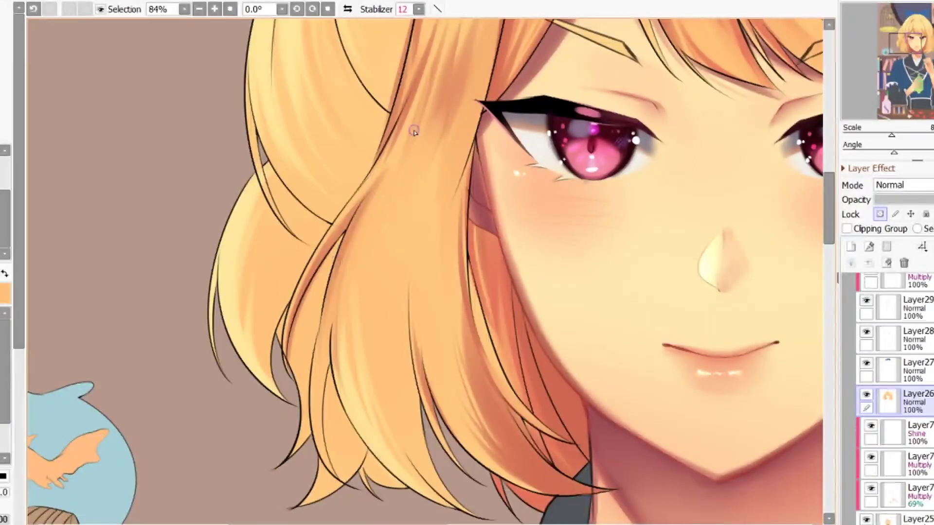
{"action": "key", "text": "ctrl+z"}
{"action": "mouse_move", "coordinate": [417, 310]}
{"action": "left_mouse_down"}
{"action": "mouse_move", "coordinate": [513, 488]}
{"action": "mouse_move", "coordinate": [503, 475]}
{"action": "left_mouse_up"}
{"action": "left_click_drag", "start_coordinate": [427, 313], "coordinate": [557, 494]}
- Paint long strands down the front lock from beside the birdcage-side eye to the lower lock, redoing unsatisfactory strokes
{"action": "left_click_drag", "start_coordinate": [436, 174], "coordinate": [431, 362]}
{"action": "key", "text": "ctrl+z"}
{"action": "left_click_drag", "start_coordinate": [437, 174], "coordinate": [434, 343]}
{"action": "left_click_drag", "start_coordinate": [436, 180], "coordinate": [485, 449]}
{"action": "key", "text": "ctrl+z"}
{"action": "left_click_drag", "start_coordinate": [439, 164], "coordinate": [433, 360]}
{"action": "left_click_drag", "start_coordinate": [457, 292], "coordinate": [449, 292]}
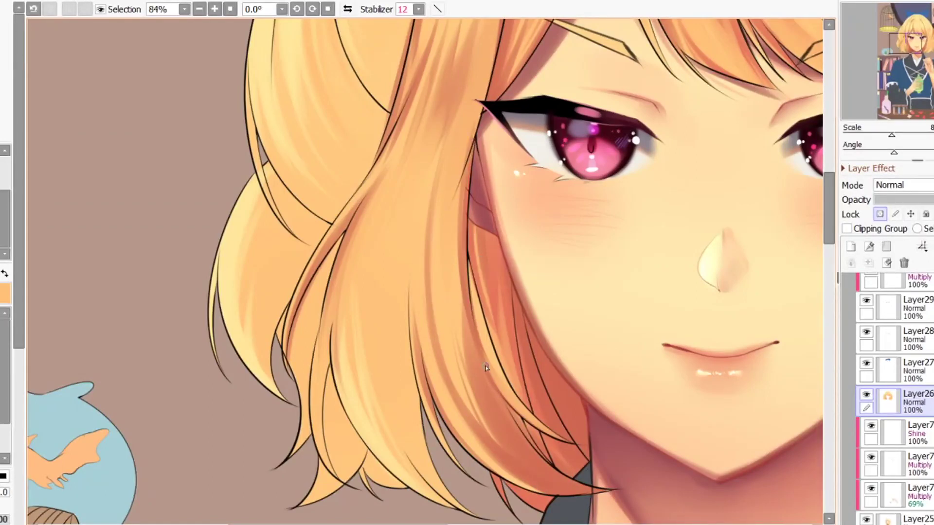
- Check the mirrored view and paint curved reddish strands down the birdcage-side middle lower lock to its tips
{"action": "scroll", "coordinate": [438, 271], "scroll_direction": "down", "scroll_amount": 6}
{"action": "key", "text": "h"}
{"action": "key", "text": "h"}
{"action": "scroll", "coordinate": [428, 208], "scroll_direction": "down", "scroll_amount": 1}
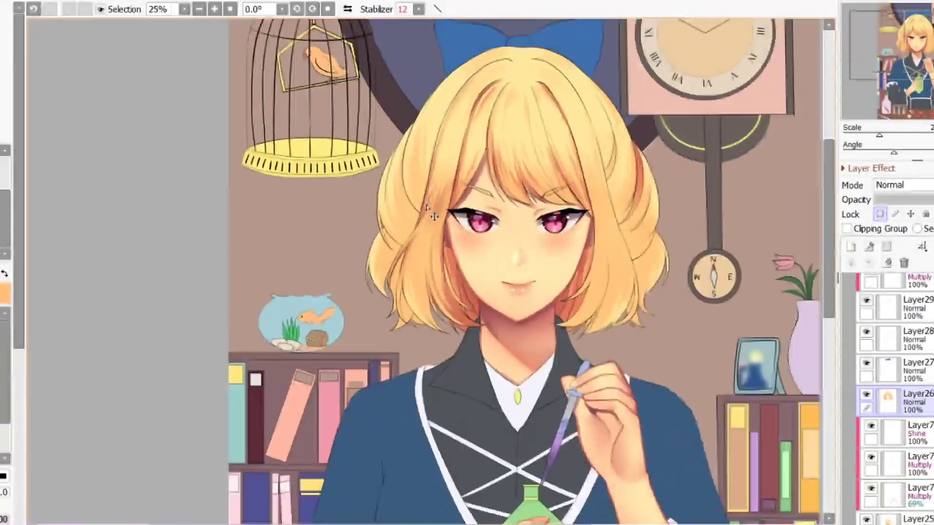
{"action": "scroll", "coordinate": [434, 216], "scroll_direction": "up", "scroll_amount": 4}
{"action": "scroll", "coordinate": [389, 333], "scroll_direction": "down", "scroll_amount": 2}
{"action": "scroll", "coordinate": [379, 338], "scroll_direction": "up", "scroll_amount": 2}
{"action": "left_click_drag", "start_coordinate": [393, 360], "coordinate": [429, 465]}
{"action": "left_click_drag", "start_coordinate": [386, 253], "coordinate": [459, 491]}
{"action": "left_click_drag", "start_coordinate": [387, 311], "coordinate": [410, 386]}
{"action": "left_click_drag", "start_coordinate": [369, 351], "coordinate": [414, 461]}
{"action": "left_click_drag", "start_coordinate": [366, 305], "coordinate": [457, 491]}
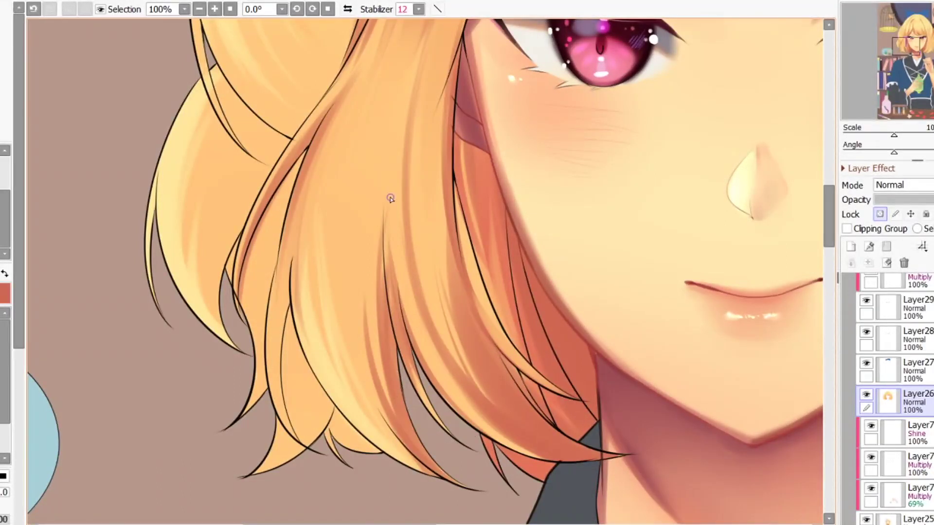
- Paint long orange and reddish strands down the front lock beside and below the birdcage-side eye, and check the mirrored view
{"action": "scroll", "coordinate": [482, 464], "scroll_direction": "down", "scroll_amount": 4}
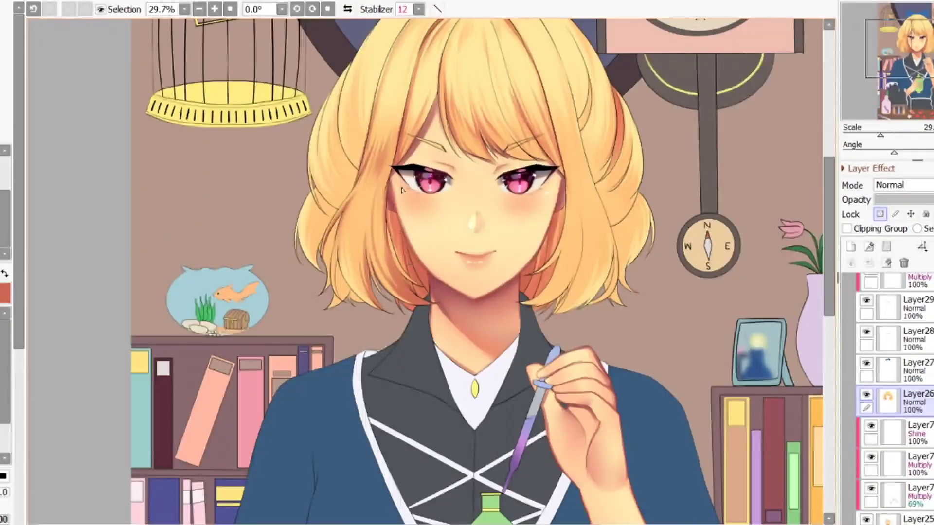
{"action": "scroll", "coordinate": [402, 190], "scroll_direction": "up", "scroll_amount": 3}
{"action": "scroll", "coordinate": [325, 335], "scroll_direction": "up", "scroll_amount": 3}
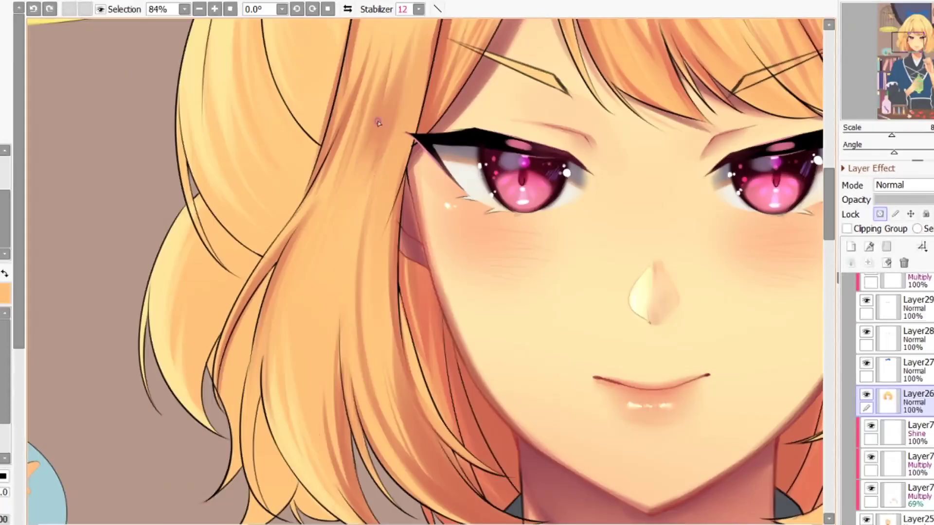
{"action": "left_click_drag", "start_coordinate": [329, 298], "coordinate": [326, 325]}
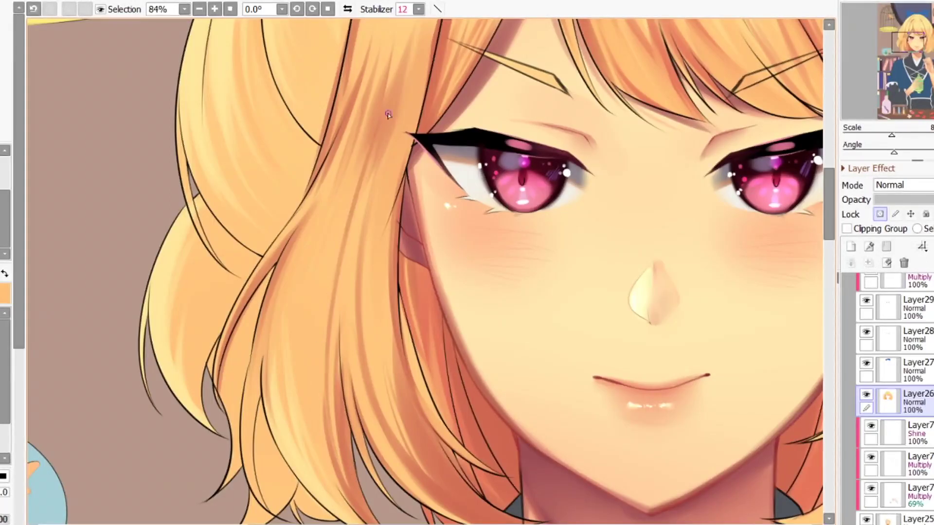
{"action": "left_click_drag", "start_coordinate": [378, 155], "coordinate": [366, 367]}
{"action": "left_click_drag", "start_coordinate": [366, 215], "coordinate": [418, 481]}
{"action": "scroll", "coordinate": [369, 246], "scroll_direction": "down", "scroll_amount": 5}
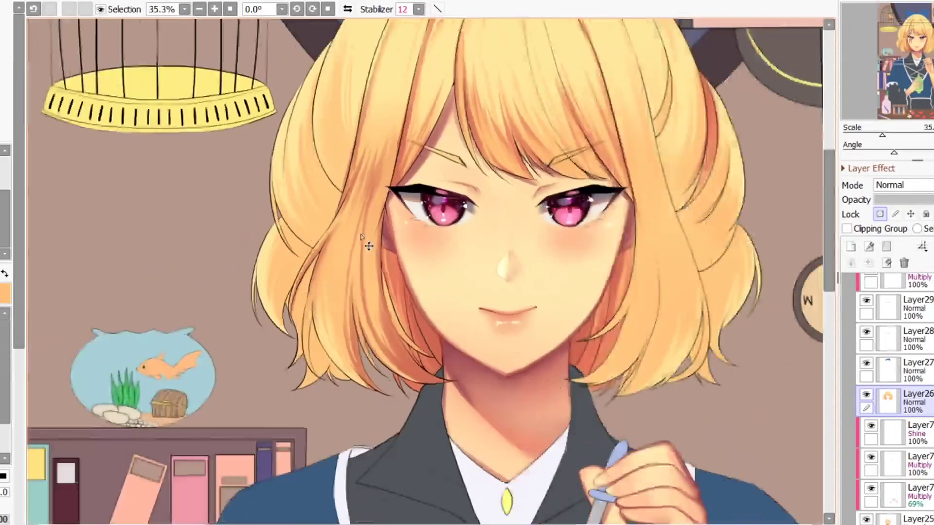
{"action": "key", "text": "h"}
{"action": "key", "text": "h"}
{"action": "scroll", "coordinate": [335, 253], "scroll_direction": "down", "scroll_amount": 1}
{"action": "scroll", "coordinate": [345, 294], "scroll_direction": "up", "scroll_amount": 6}
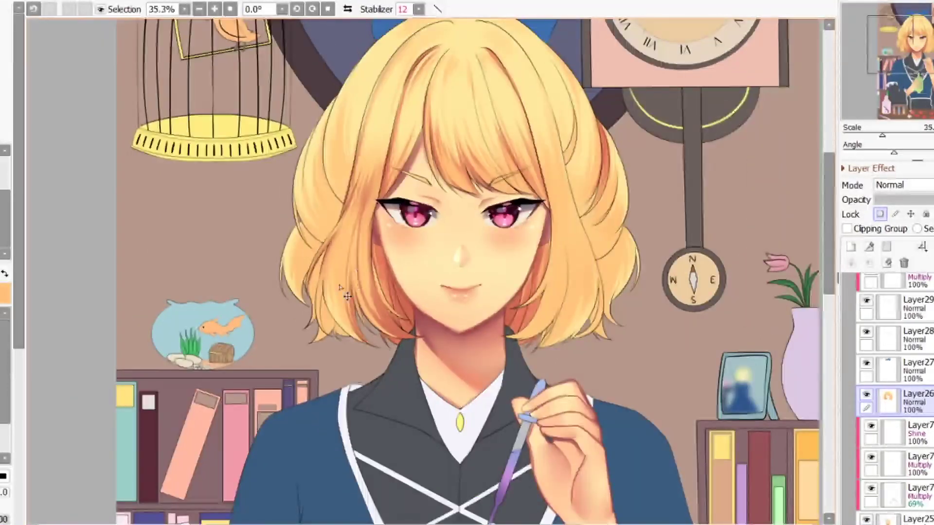
- Undo the last stroke and layer reddish strands along the overlap of the birdcage-side lower locks, following them toward the tips
{"action": "left_click_drag", "start_coordinate": [297, 237], "coordinate": [290, 364]}
{"action": "scroll", "coordinate": [286, 329], "scroll_direction": "up", "scroll_amount": 3}
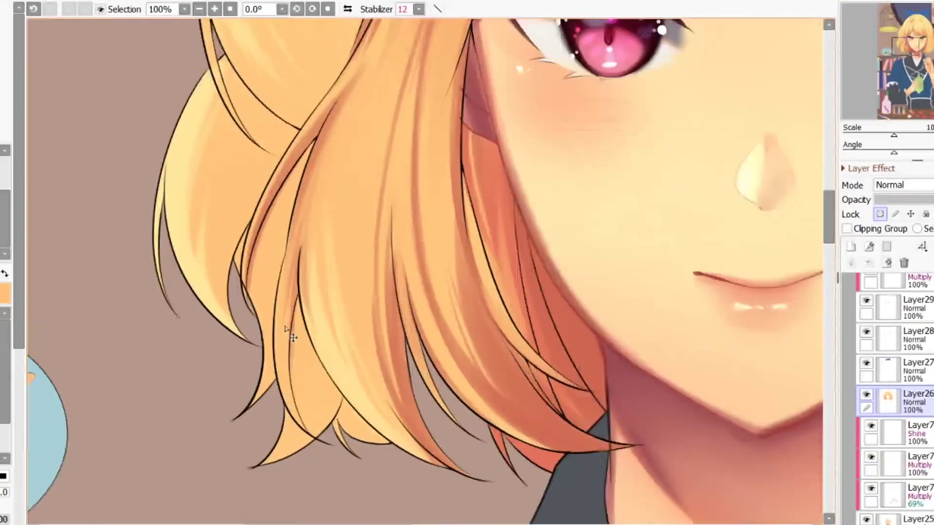
{"action": "key", "text": "ctrl+z"}
{"action": "mouse_move", "coordinate": [295, 242]}
{"action": "left_mouse_down"}
{"action": "mouse_move", "coordinate": [277, 352]}
{"action": "mouse_move", "coordinate": [311, 485]}
{"action": "left_mouse_up"}
{"action": "left_click_drag", "start_coordinate": [287, 397], "coordinate": [295, 243]}
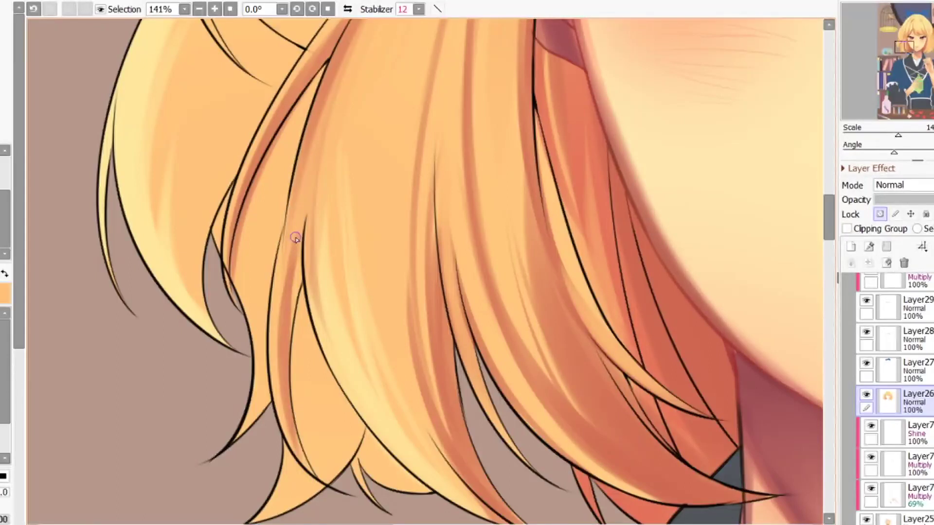
{"action": "left_click_drag", "start_coordinate": [315, 179], "coordinate": [333, 357]}
{"action": "left_click_drag", "start_coordinate": [305, 235], "coordinate": [328, 355]}
{"action": "left_click_drag", "start_coordinate": [315, 314], "coordinate": [398, 437]}
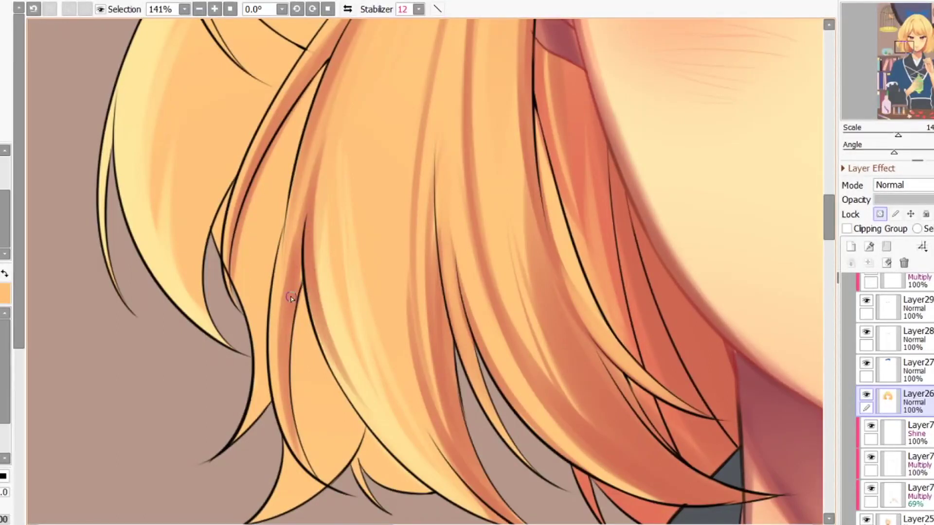
{"action": "scroll", "coordinate": [351, 84], "scroll_direction": "down", "scroll_amount": 5}
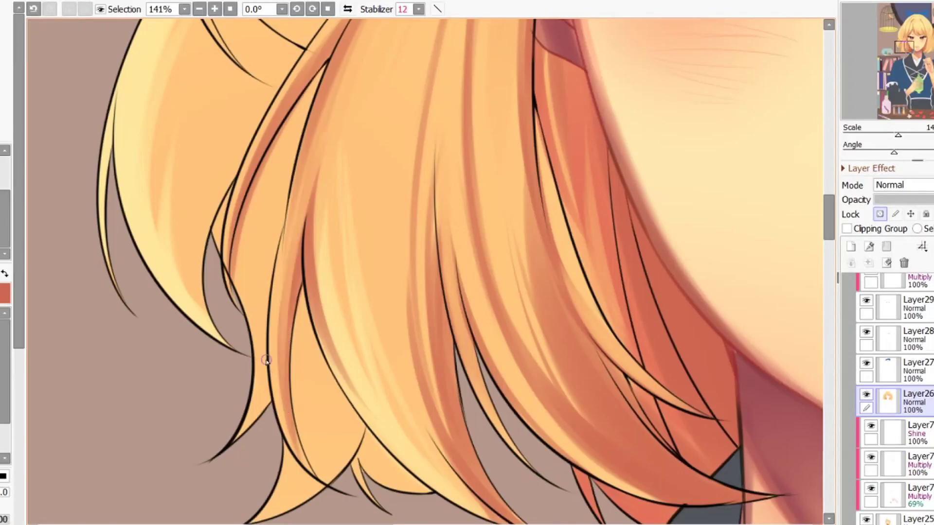
- Swap the paint colours and paint fine strands with a smaller brush down the front lock above the birdcage-side eye, undoing the last stroke
{"action": "scroll", "coordinate": [326, 231], "scroll_direction": "up", "scroll_amount": 4}
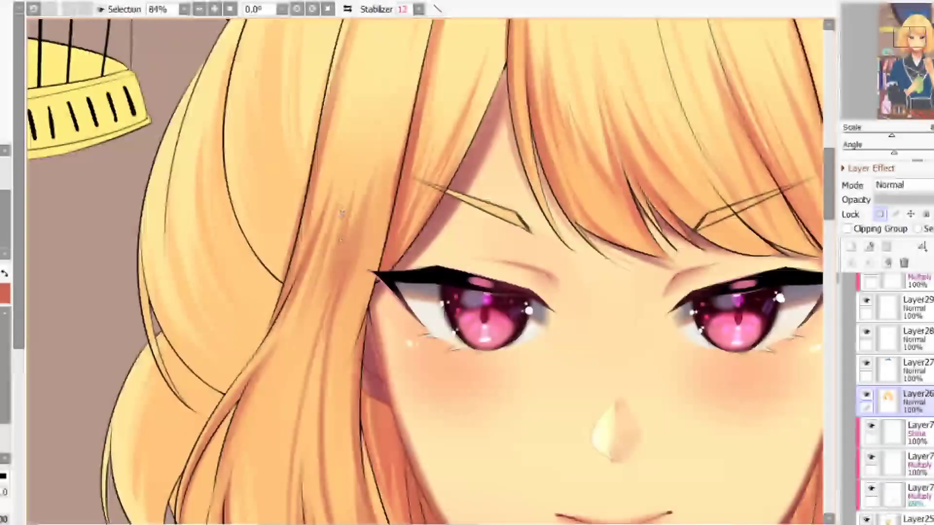
{"action": "left_click", "coordinate": [5, 274]}
{"action": "left_click_drag", "start_coordinate": [394, 133], "coordinate": [363, 257]}
{"action": "left_click_drag", "start_coordinate": [406, 70], "coordinate": [378, 251]}
{"action": "key", "text": "["}
{"action": "left_click_drag", "start_coordinate": [378, 168], "coordinate": [371, 217]}
{"action": "left_click_drag", "start_coordinate": [382, 90], "coordinate": [343, 277]}
{"action": "key", "text": "ctrl+z"}
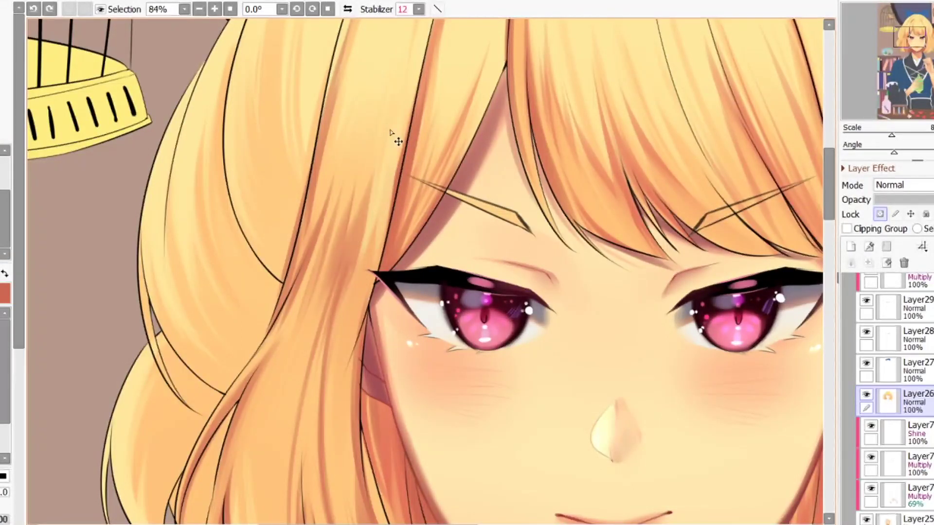
- Repaint the reddish strands along both edges of the front lock above the birdcage-side eye, undoing one unsatisfactory stroke
{"action": "left_click_drag", "start_coordinate": [403, 139], "coordinate": [390, 211]}
{"action": "left_click_drag", "start_coordinate": [414, 82], "coordinate": [387, 255]}
{"action": "scroll", "coordinate": [282, 268], "scroll_direction": "down", "scroll_amount": 4}
{"action": "scroll", "coordinate": [314, 209], "scroll_direction": "up", "scroll_amount": 3}
{"action": "key", "text": "ctrl+z"}
{"action": "left_click_drag", "start_coordinate": [358, 142], "coordinate": [351, 230]}
{"action": "left_click_drag", "start_coordinate": [344, 160], "coordinate": [303, 290]}
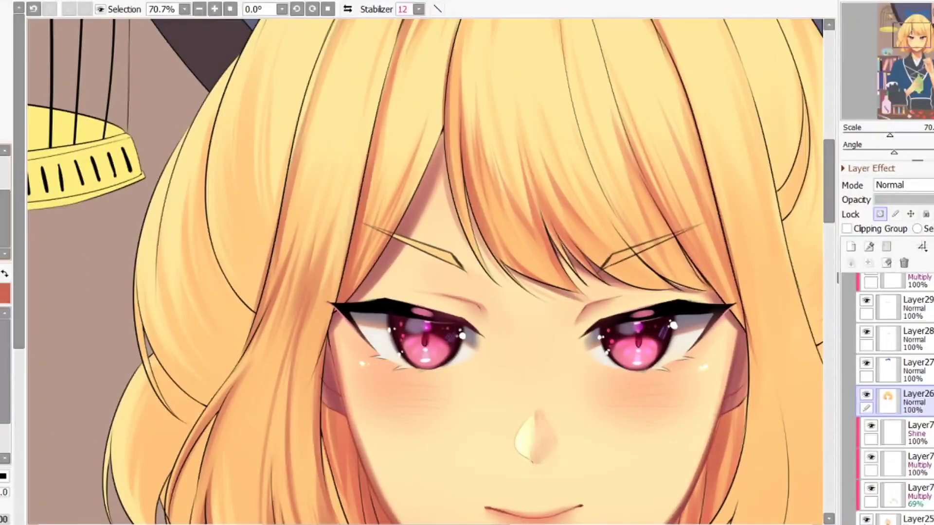
{"action": "scroll", "coordinate": [242, 293], "scroll_direction": "down", "scroll_amount": 1}
{"action": "scroll", "coordinate": [232, 295], "scroll_direction": "up", "scroll_amount": 2}
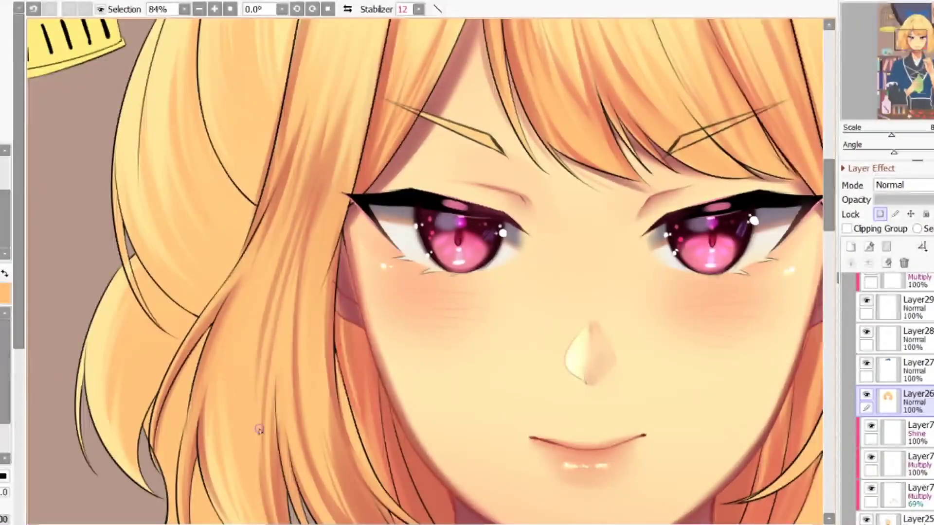
{"action": "scroll", "coordinate": [275, 286], "scroll_direction": "down", "scroll_amount": 5}
{"action": "scroll", "coordinate": [309, 204], "scroll_direction": "up", "scroll_amount": 3}
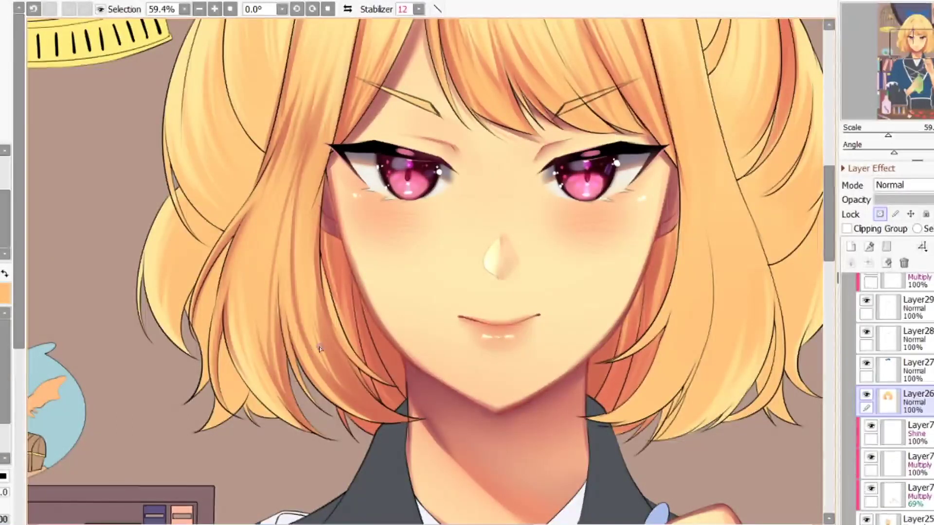
{"action": "scroll", "coordinate": [313, 365], "scroll_direction": "up", "scroll_amount": 1}
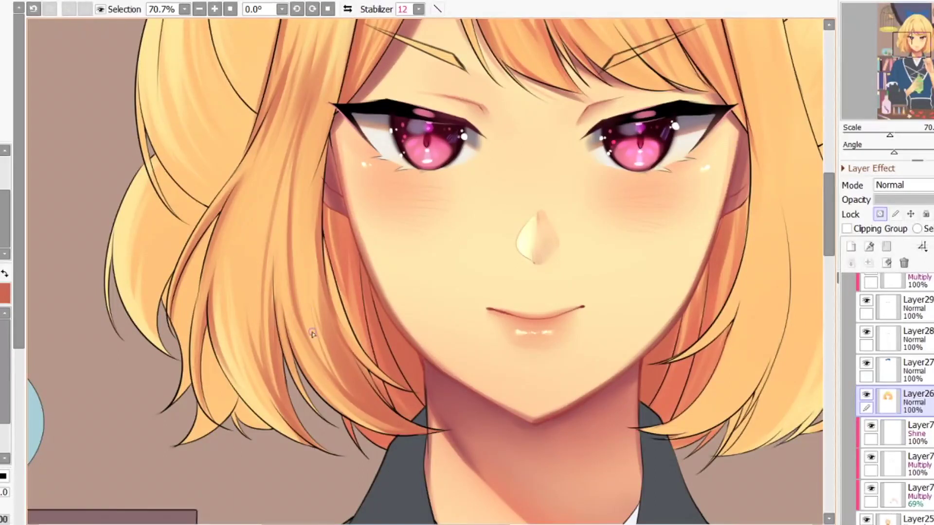
- Check the mirrored view, add strands to the front lock just below the birdcage-side eye, and swap the paint colours
{"action": "scroll", "coordinate": [418, 407], "scroll_direction": "down", "scroll_amount": 4}
{"action": "key", "text": "h"}
{"action": "key", "text": "h"}
{"action": "scroll", "coordinate": [292, 248], "scroll_direction": "up", "scroll_amount": 8}
{"action": "left_click_drag", "start_coordinate": [245, 273], "coordinate": [355, 100]}
{"action": "left_click_drag", "start_coordinate": [291, 243], "coordinate": [336, 133]}
{"action": "key", "text": "x"}
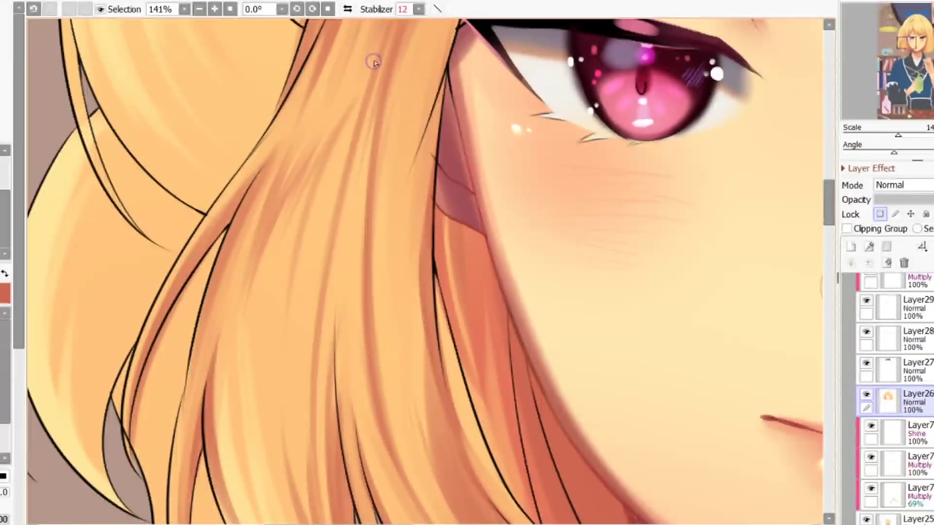
{"action": "scroll", "coordinate": [237, 339], "scroll_direction": "down", "scroll_amount": 3}
{"action": "scroll", "coordinate": [392, 273], "scroll_direction": "down", "scroll_amount": 3}
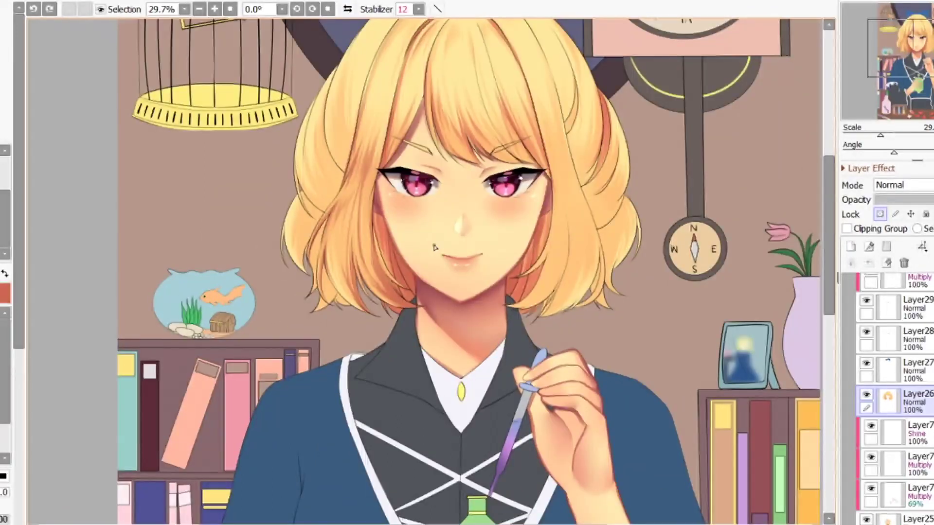
{"action": "scroll", "coordinate": [426, 236], "scroll_direction": "down", "scroll_amount": 1}
{"action": "scroll", "coordinate": [382, 181], "scroll_direction": "up", "scroll_amount": 4}
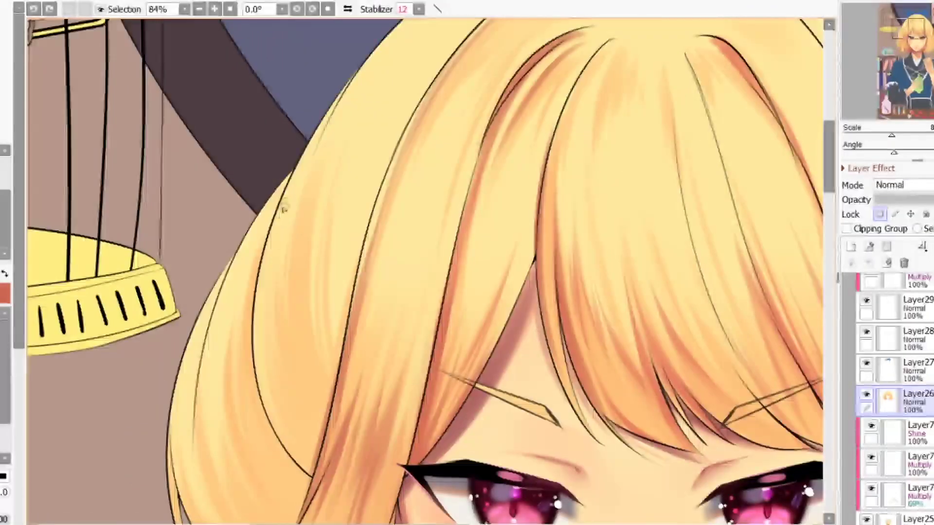
{"action": "key", "text": "w"}
{"action": "left_click", "coordinate": [285, 401]}
{"action": "key", "text": "b"}
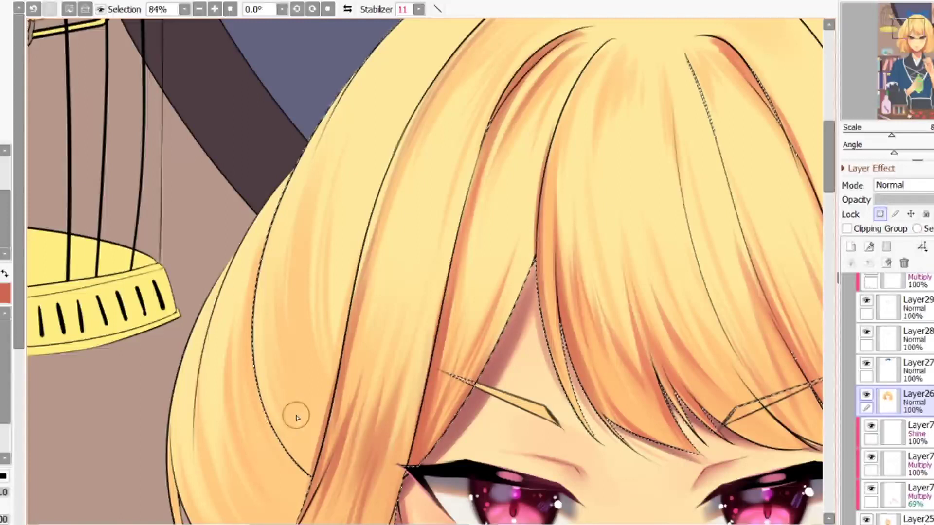
{"action": "key", "text": "ctrl+d"}
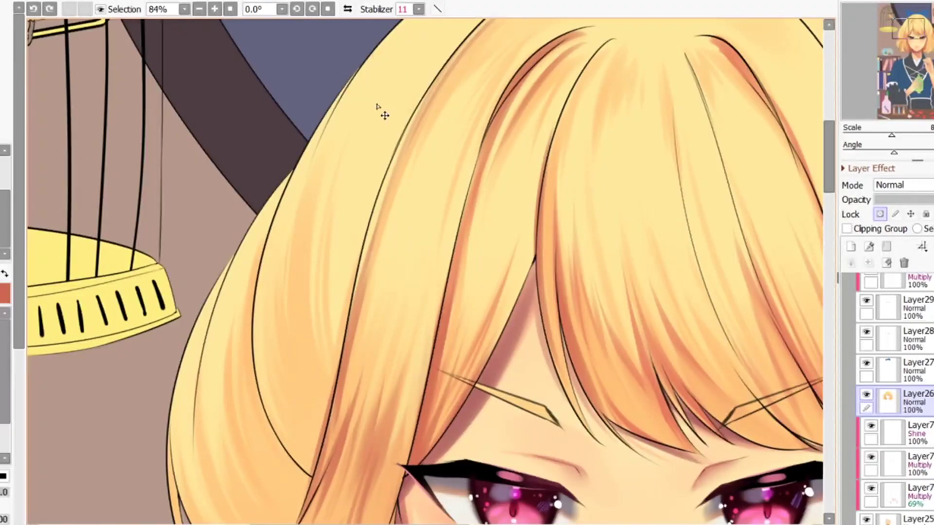
- Select the birdcage-side lock behind the front lock, paint curved orange and reddish strands inside it, and clear the selection
{"action": "mouse_move", "coordinate": [381, 86]}
{"action": "left_mouse_down"}
{"action": "mouse_move", "coordinate": [428, 92]}
{"action": "mouse_move", "coordinate": [251, 368]}
{"action": "left_mouse_up"}
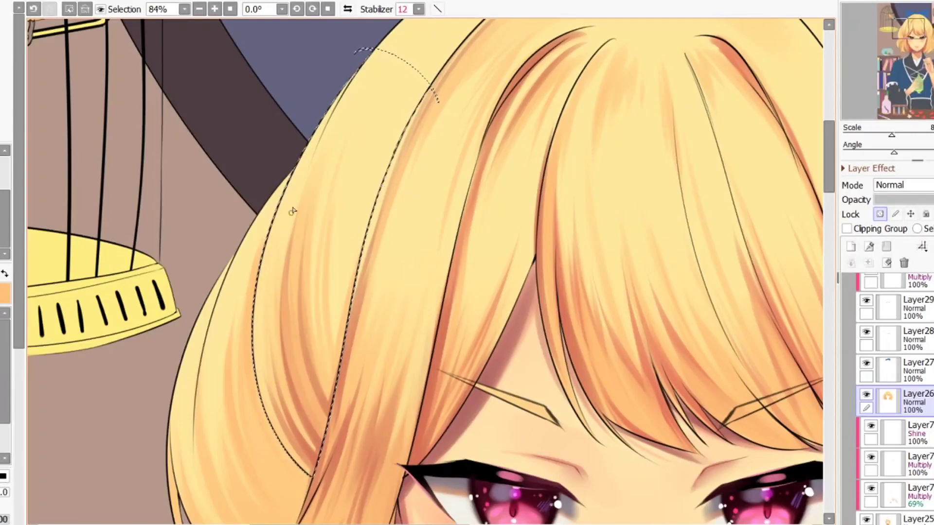
{"action": "key", "text": "x"}
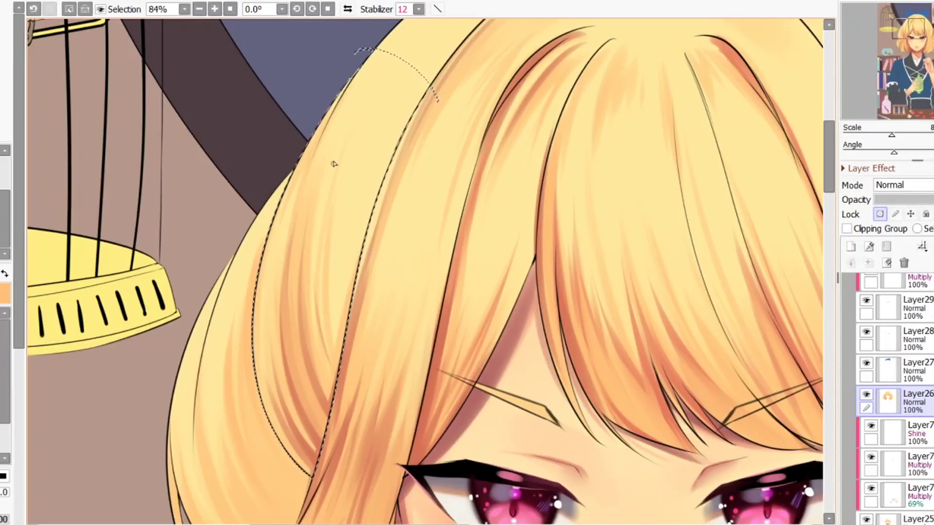
{"action": "scroll", "coordinate": [329, 233], "scroll_direction": "down", "scroll_amount": 2}
{"action": "scroll", "coordinate": [329, 194], "scroll_direction": "up", "scroll_amount": 1}
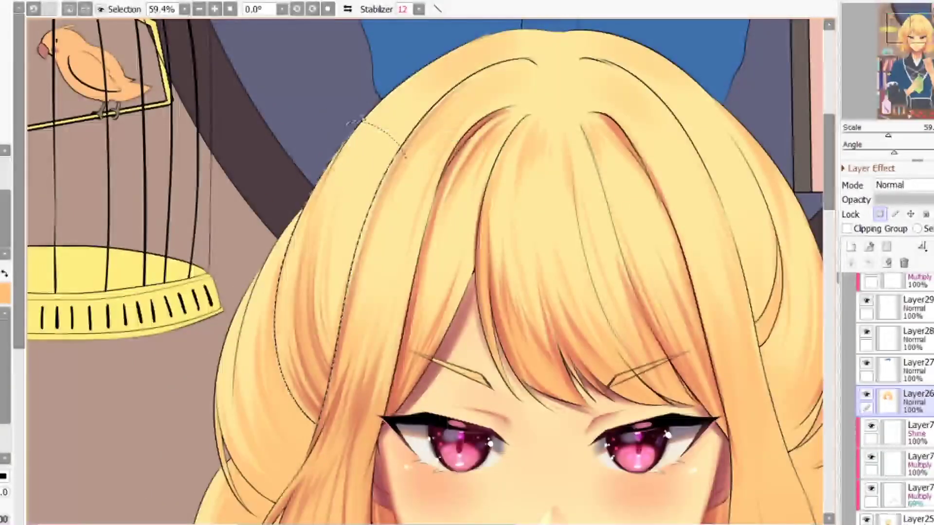
{"action": "key", "text": "ctrl+d"}
- Undo the last crown strokes and repaint orange shading with a smaller brush along the birdcage-side crown edge and down the lock
{"action": "key", "text": "x"}
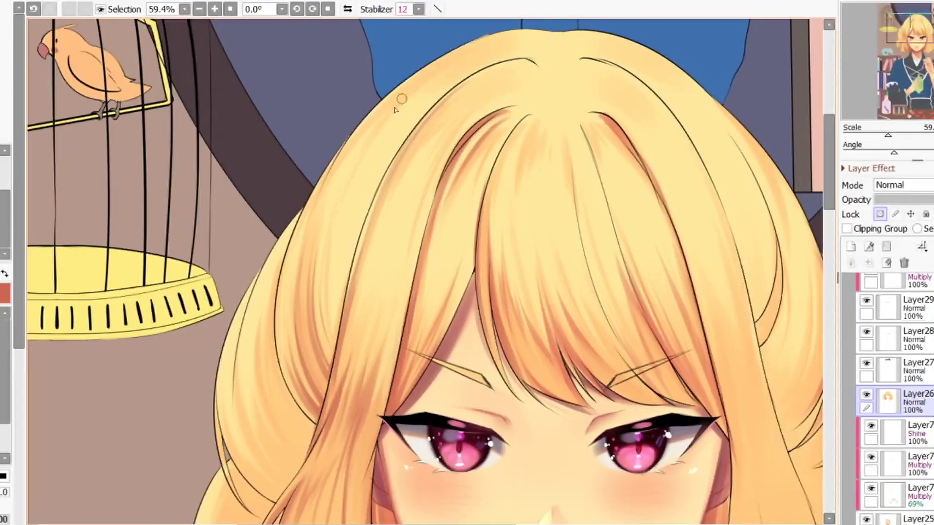
{"action": "key", "text": "ctrl+z"}
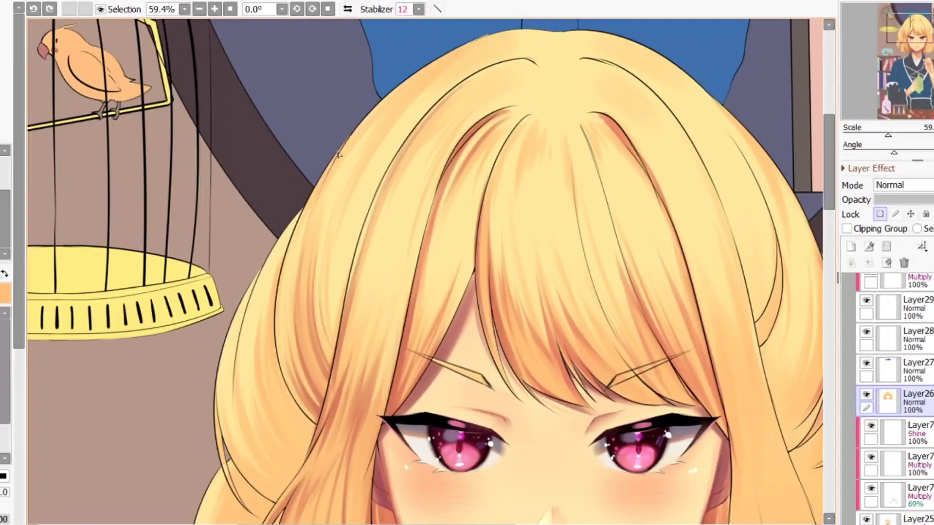
{"action": "key", "text": "ctrl+z"}
{"action": "left_click_drag", "start_coordinate": [465, 43], "coordinate": [333, 152]}
{"action": "key", "text": "["}
{"action": "left_click_drag", "start_coordinate": [422, 86], "coordinate": [335, 267]}
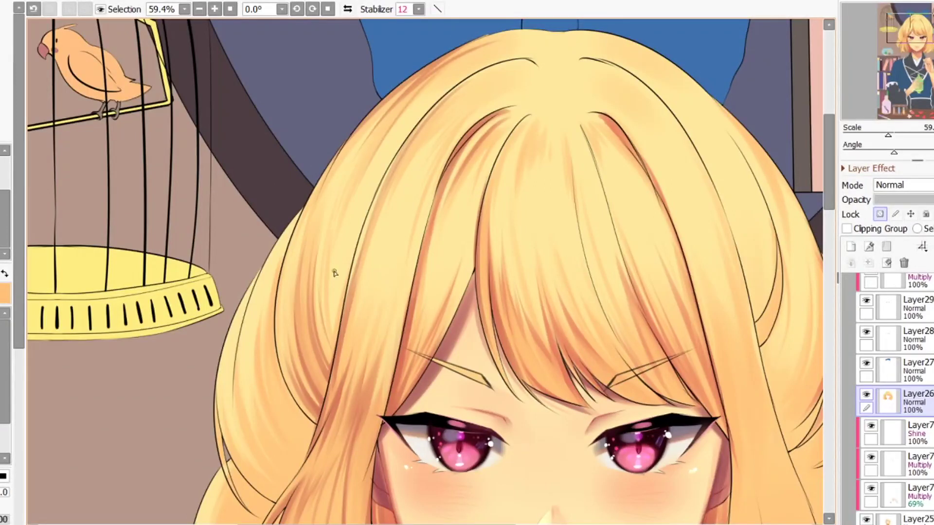
{"action": "scroll", "coordinate": [362, 182], "scroll_direction": "up", "scroll_amount": 5}
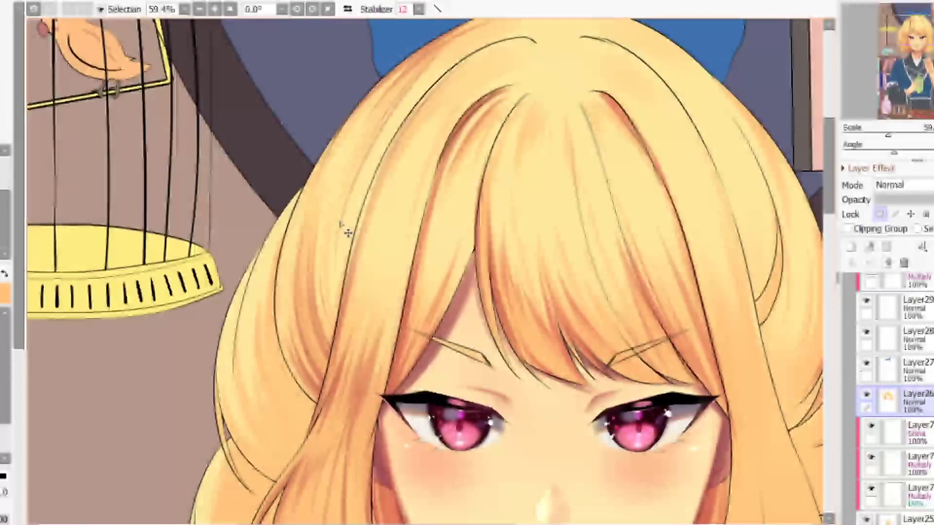
{"action": "scroll", "coordinate": [343, 283], "scroll_direction": "down", "scroll_amount": 4}
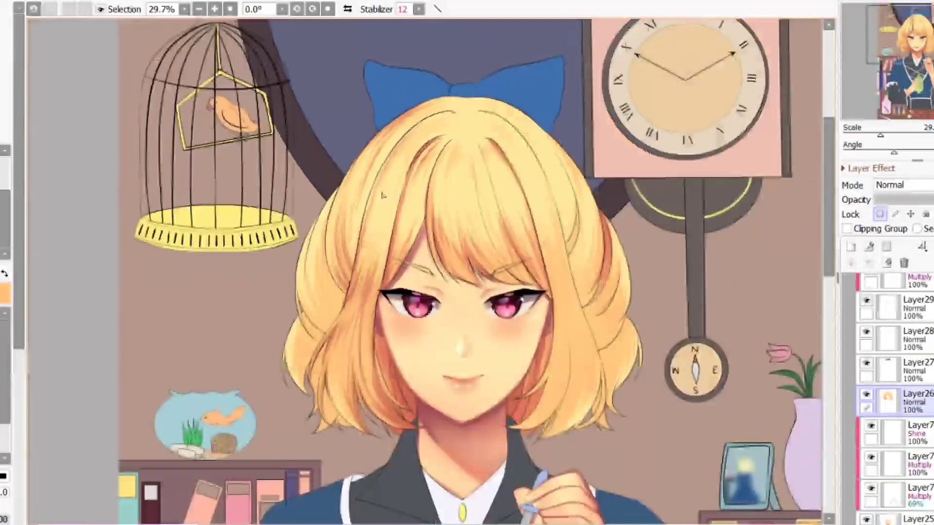
{"action": "scroll", "coordinate": [358, 236], "scroll_direction": "up", "scroll_amount": 5}
{"action": "left_click", "coordinate": [342, 212]}
{"action": "key", "text": "b"}
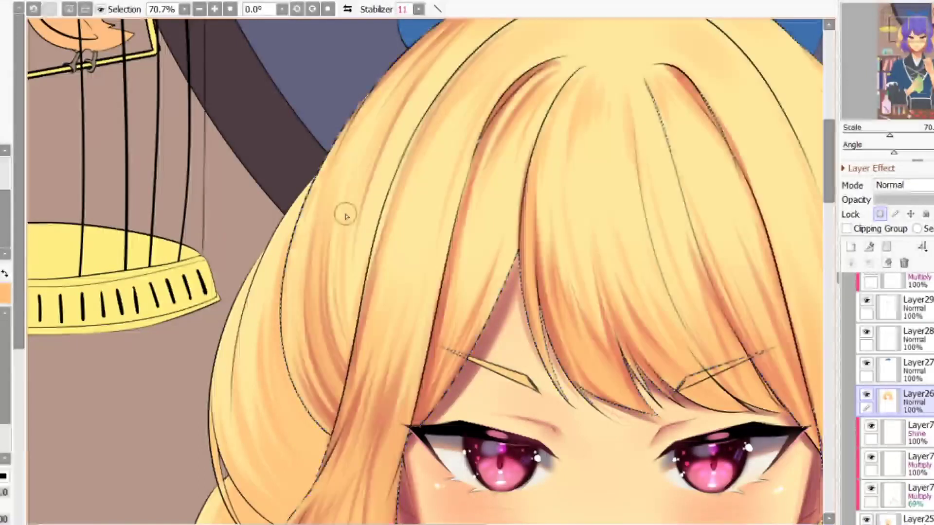
{"action": "key", "text": "ctrl+d"}
- Select the lock running from the birdcage-side crown behind the front lock, deepen its fine strands, and clear the selection
{"action": "scroll", "coordinate": [421, 8], "scroll_direction": "up", "scroll_amount": 4}
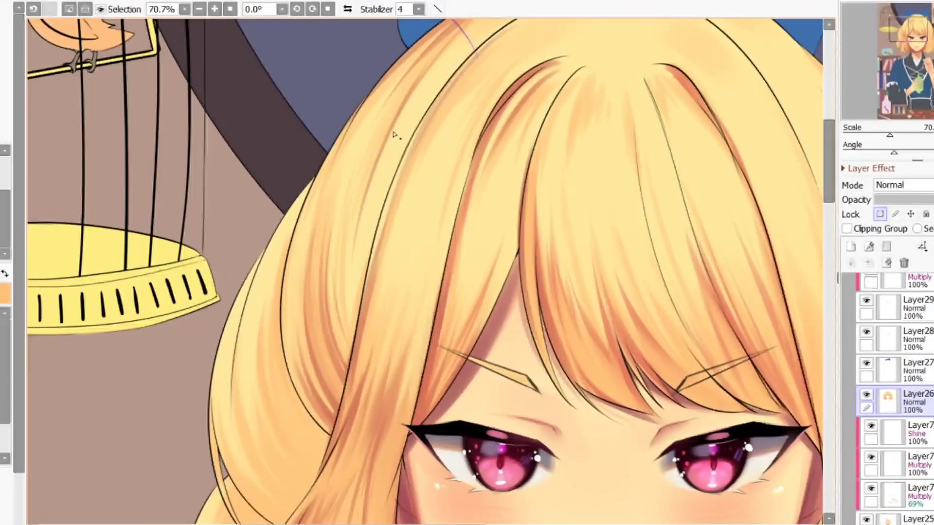
{"action": "left_click", "coordinate": [348, 225]}
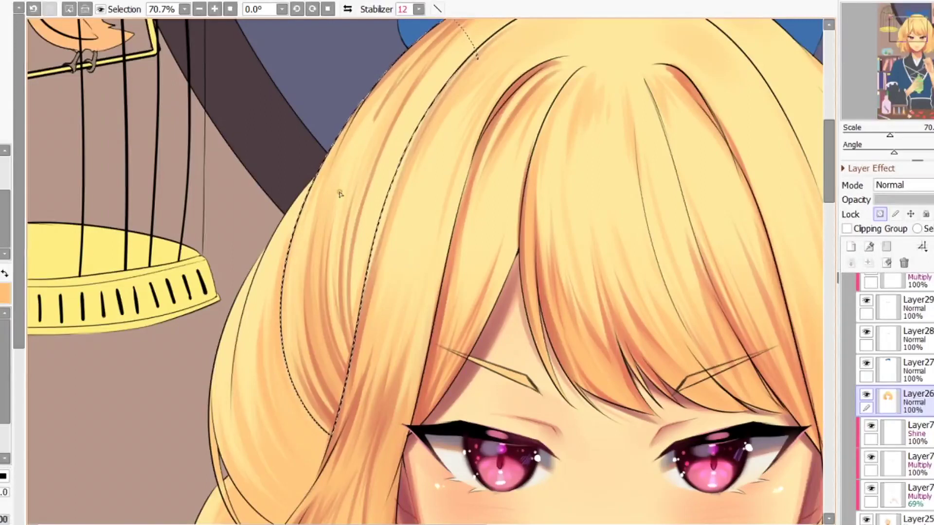
{"action": "scroll", "coordinate": [419, 68], "scroll_direction": "down", "scroll_amount": 5}
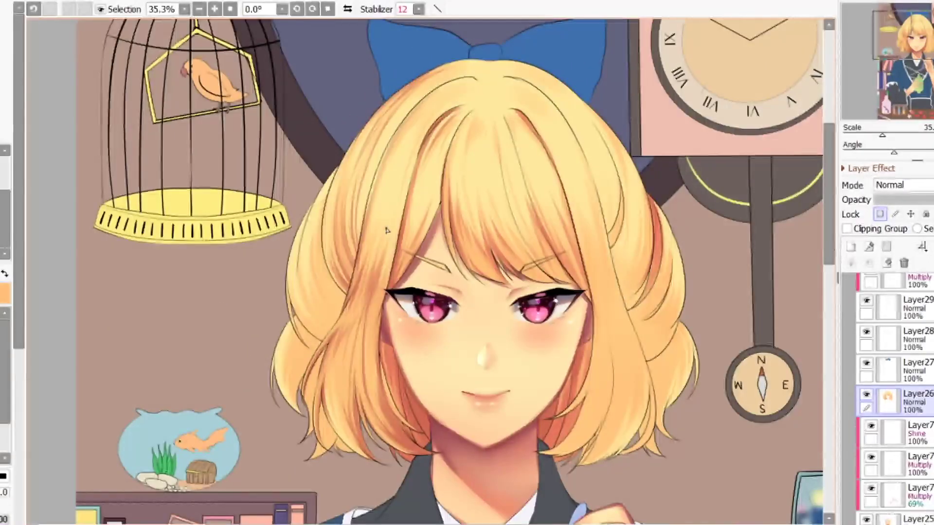
{"action": "scroll", "coordinate": [386, 230], "scroll_direction": "down", "scroll_amount": 2}
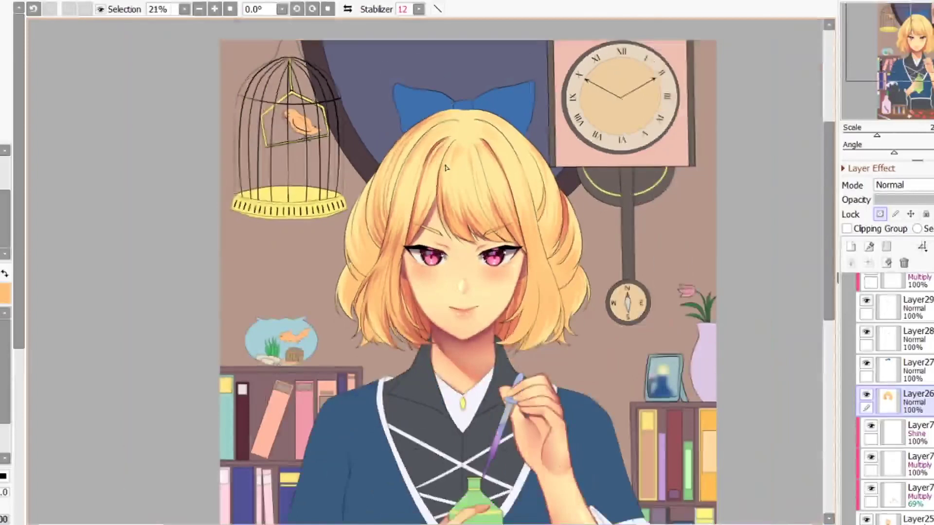
- Select the outer birdcage-side lock behind the crown lock and paint curved orange strands inside it with a fine brush
{"action": "scroll", "coordinate": [337, 206], "scroll_direction": "up", "scroll_amount": 4}
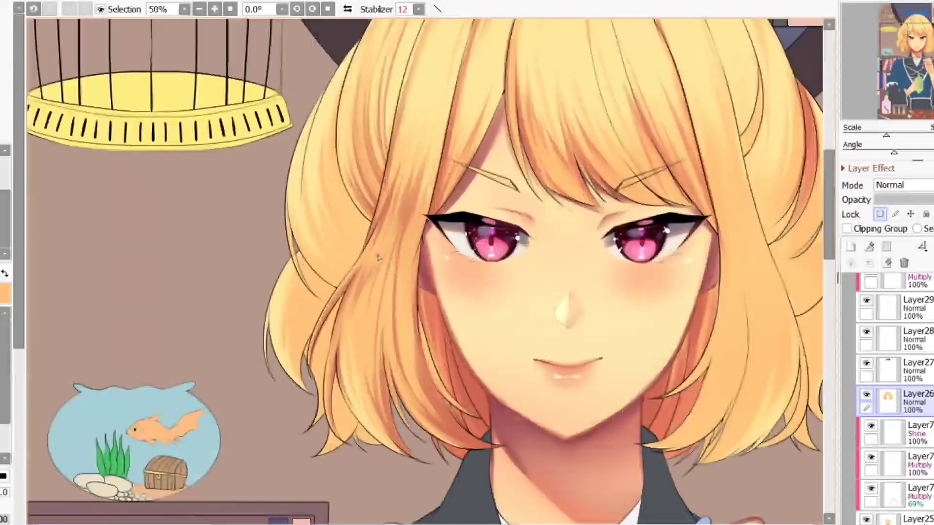
{"action": "key", "text": "w"}
{"action": "left_click", "coordinate": [337, 206]}
{"action": "key", "text": "b"}
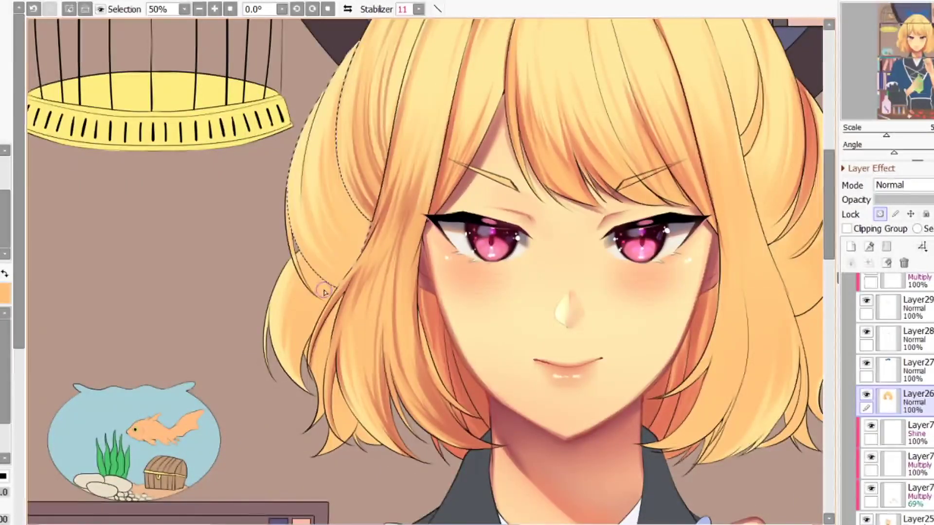
{"action": "scroll", "coordinate": [331, 272], "scroll_direction": "up", "scroll_amount": 1}
{"action": "key", "text": "v"}
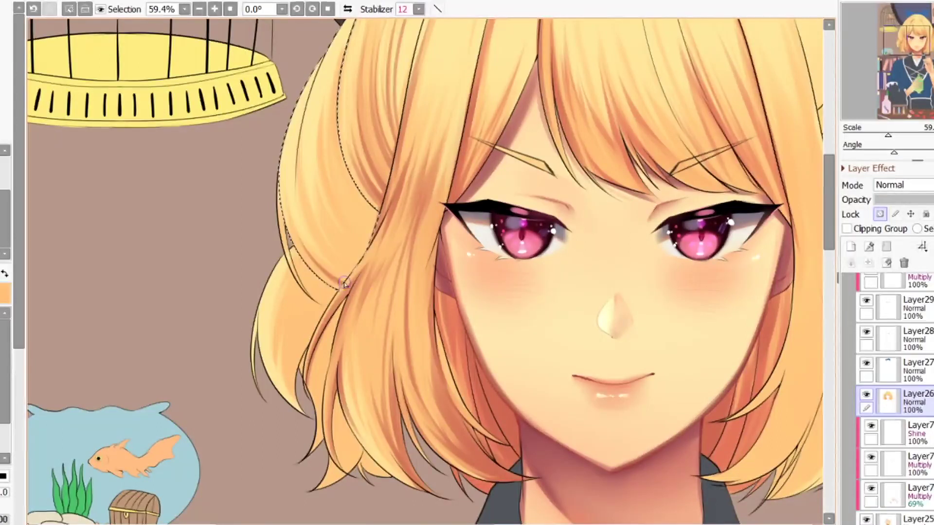
{"action": "mouse_move", "coordinate": [366, 250]}
{"action": "left_mouse_down"}
{"action": "mouse_move", "coordinate": [340, 250]}
{"action": "mouse_move", "coordinate": [313, 145]}
{"action": "left_mouse_up"}
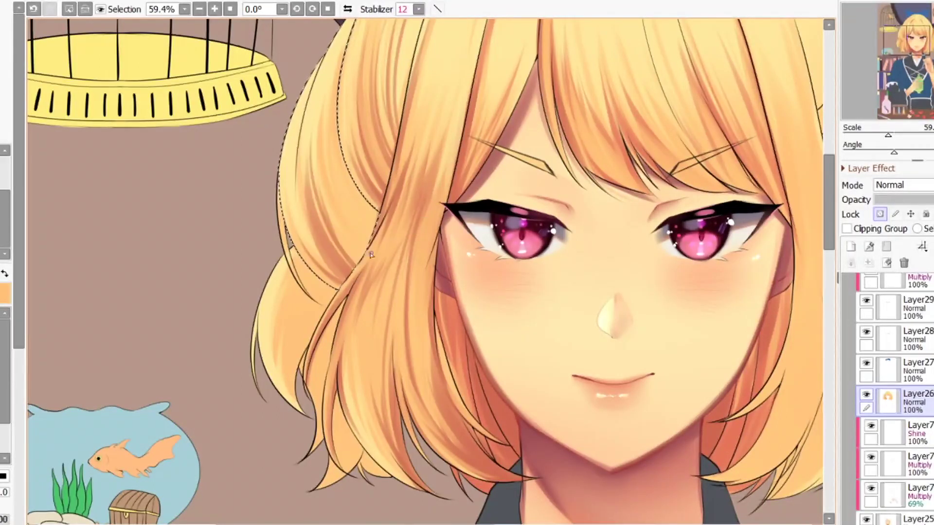
{"action": "scroll", "coordinate": [370, 254], "scroll_direction": "down", "scroll_amount": 2}
{"action": "scroll", "coordinate": [352, 235], "scroll_direction": "up", "scroll_amount": 4}
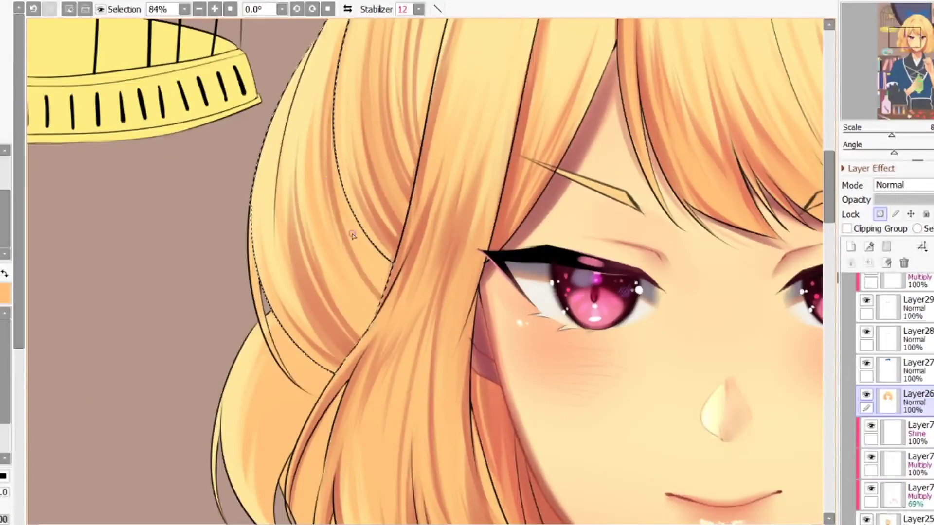
{"action": "key", "text": "bracketleft"}
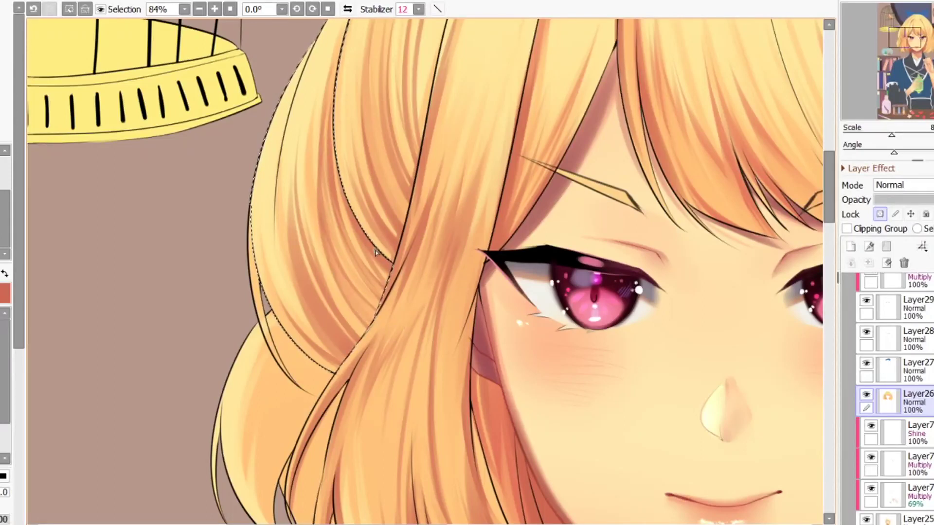
- Paint reddish-orange shading along the inner edge and lower end of the selected outer lock, enlarging the brush for broader strokes
{"action": "scroll", "coordinate": [354, 210], "scroll_direction": "down", "scroll_amount": 5}
{"action": "scroll", "coordinate": [341, 178], "scroll_direction": "up", "scroll_amount": 4}
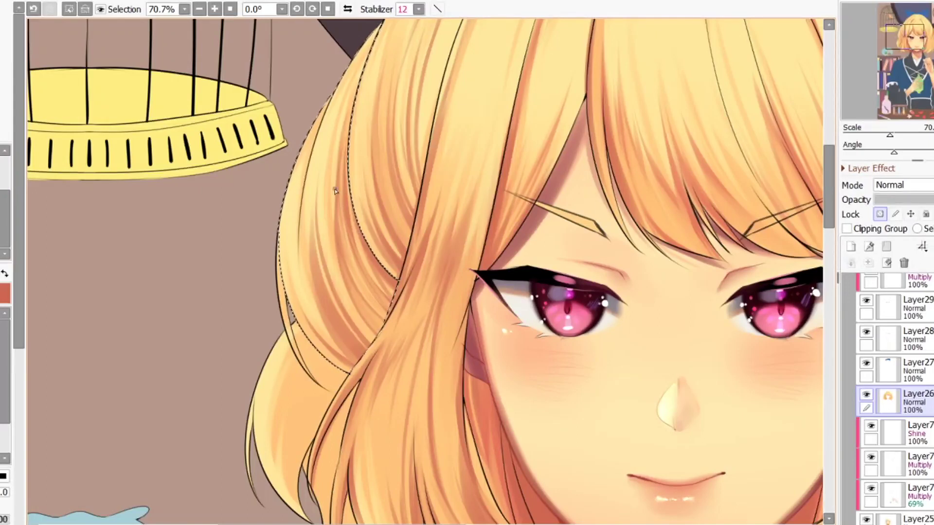
{"action": "mouse_move", "coordinate": [342, 256]}
{"action": "left_mouse_down"}
{"action": "mouse_move", "coordinate": [313, 241]}
{"action": "mouse_move", "coordinate": [306, 223]}
{"action": "left_mouse_up"}
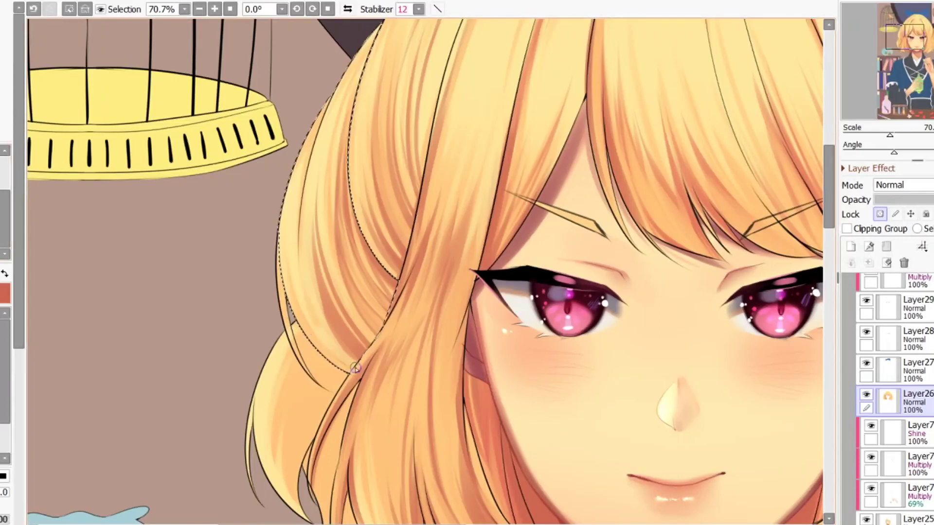
{"action": "key", "text": "bracketright"}
{"action": "key", "text": "bracketright"}
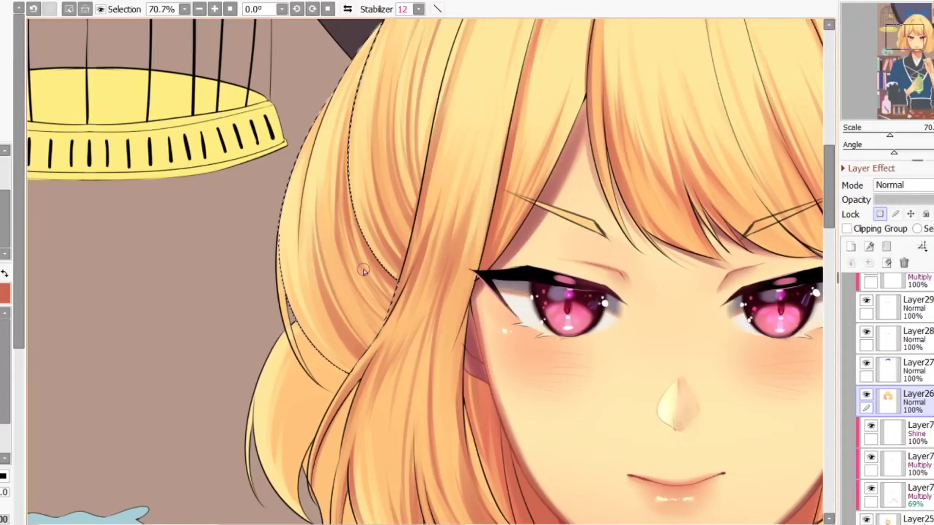
{"action": "scroll", "coordinate": [364, 270], "scroll_direction": "down", "scroll_amount": 3}
{"action": "scroll", "coordinate": [340, 217], "scroll_direction": "up", "scroll_amount": 3}
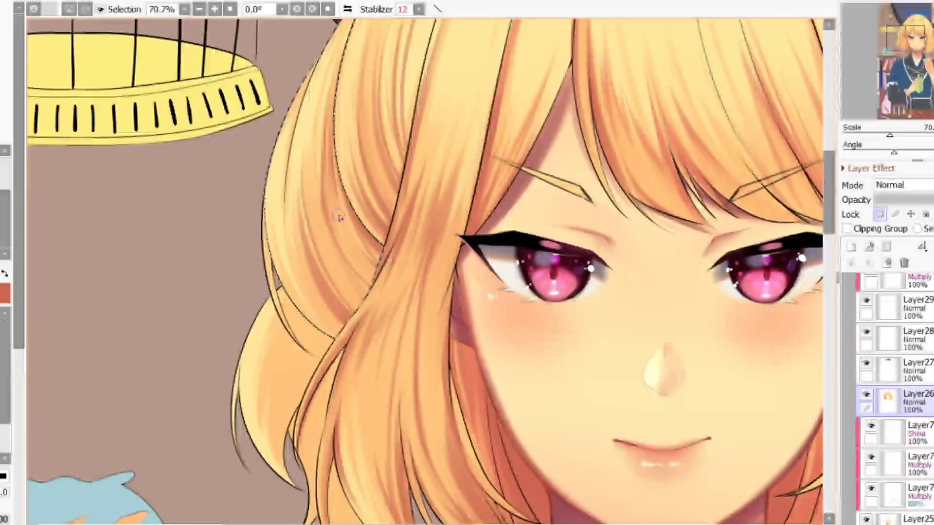
- Sample the light orange from the hair and refine the strands up to the outer lock's upper end with a smaller brush
{"action": "right_click", "coordinate": [354, 181]}
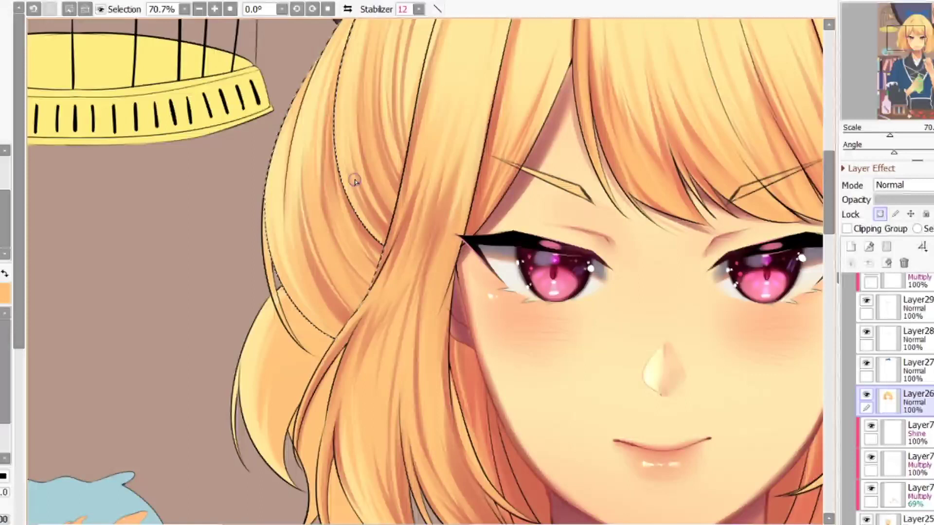
{"action": "key", "text": "bracketleft"}
{"action": "key", "text": "bracketleft"}
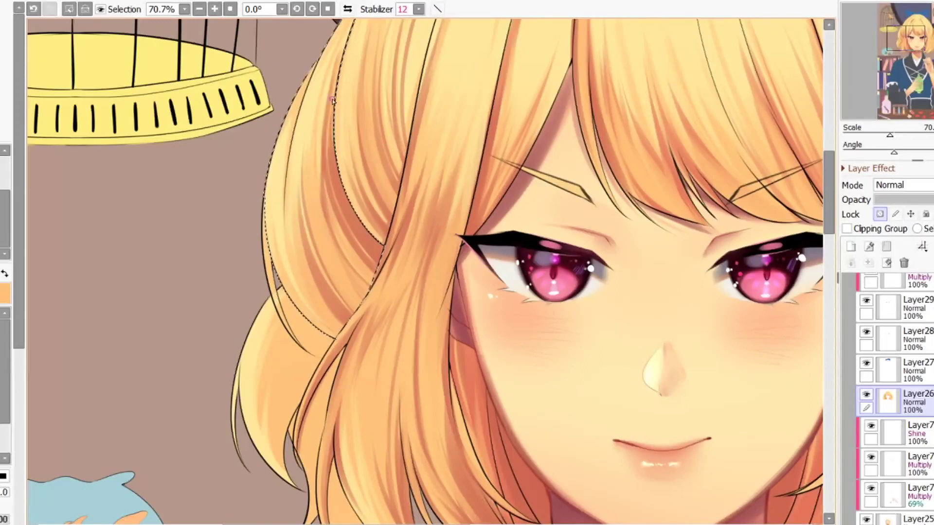
{"action": "scroll", "coordinate": [332, 101], "scroll_direction": "down", "scroll_amount": 1}
{"action": "scroll", "coordinate": [332, 101], "scroll_direction": "up", "scroll_amount": 2}
{"action": "scroll", "coordinate": [333, 83], "scroll_direction": "down", "scroll_amount": 1}
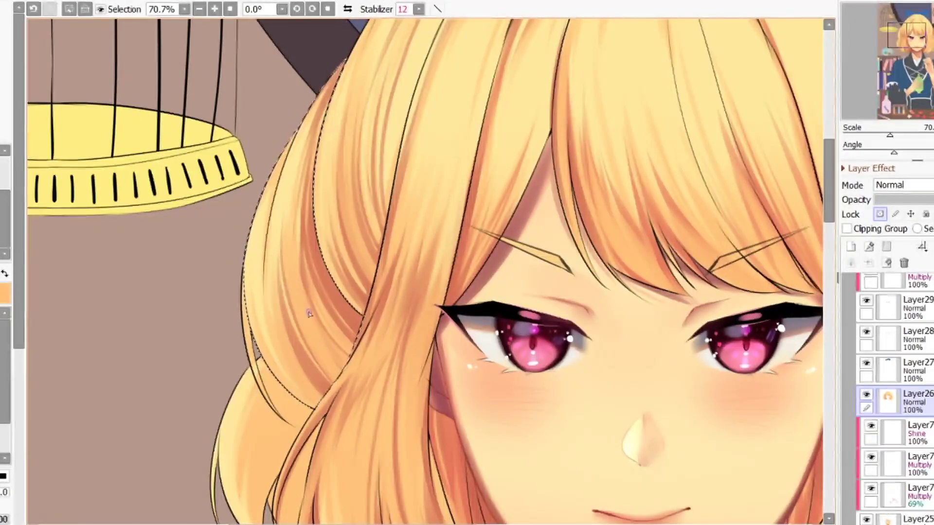
- Replace the long strand with finer ones near the outer lock's lower edge, clear the selection, and check the mirrored view
{"action": "scroll", "coordinate": [311, 340], "scroll_direction": "up", "scroll_amount": 1}
{"action": "left_click_drag", "start_coordinate": [288, 287], "coordinate": [402, 427]}
{"action": "key", "text": "ctrl+z"}
{"action": "left_click_drag", "start_coordinate": [255, 344], "coordinate": [340, 441]}
{"action": "left_click_drag", "start_coordinate": [253, 337], "coordinate": [323, 438]}
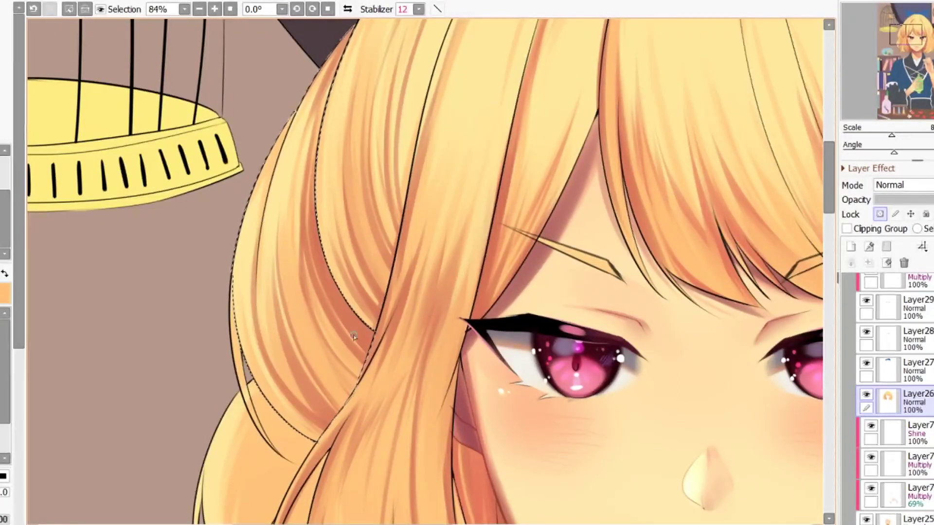
{"action": "key", "text": "ctrl+d"}
{"action": "scroll", "coordinate": [304, 193], "scroll_direction": "down", "scroll_amount": 6}
{"action": "key", "text": "h"}
{"action": "key", "text": "h"}
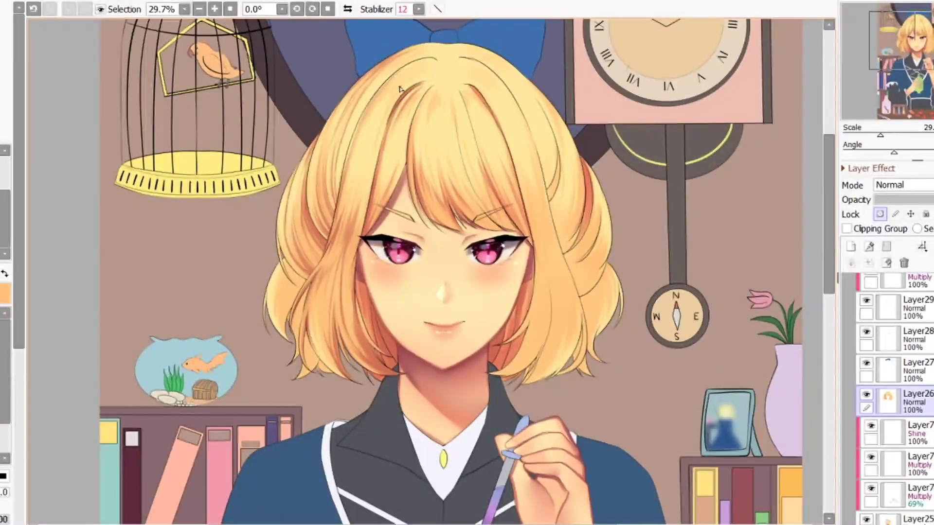
- Paint orange strokes beneath the birdcage-side crown line, from the top of the parting down the front lock
{"action": "scroll", "coordinate": [399, 89], "scroll_direction": "up", "scroll_amount": 6}
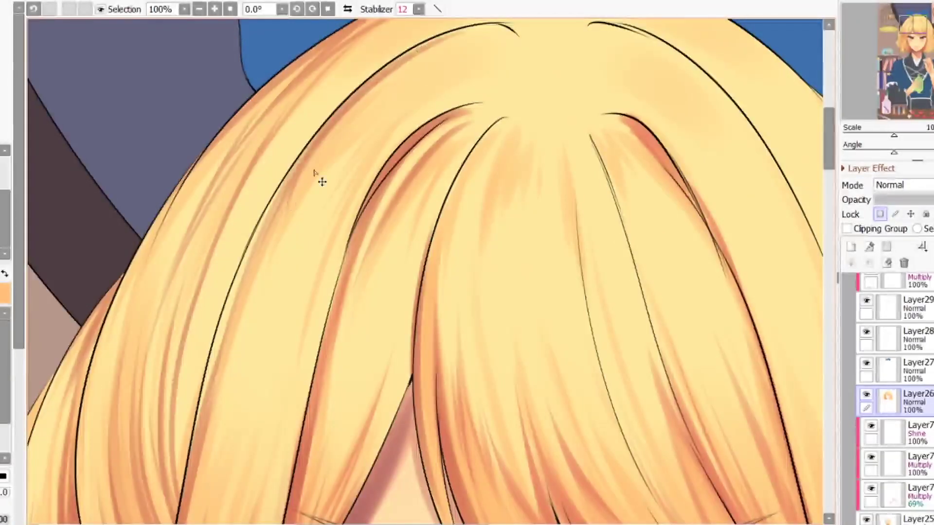
{"action": "left_click_drag", "start_coordinate": [460, 51], "coordinate": [304, 194]}
{"action": "left_click_drag", "start_coordinate": [442, 65], "coordinate": [334, 148]}
{"action": "key", "text": "x"}
{"action": "key", "text": "c"}
{"action": "left_click_drag", "start_coordinate": [494, 80], "coordinate": [332, 177]}
{"action": "mouse_move", "coordinate": [494, 43]}
{"action": "left_mouse_down"}
{"action": "mouse_move", "coordinate": [294, 207]}
{"action": "mouse_move", "coordinate": [484, 54]}
{"action": "mouse_move", "coordinate": [429, 84]}
{"action": "mouse_move", "coordinate": [510, 86]}
{"action": "left_mouse_up"}
- Resample the hair colour, undo the last crown stroke, and layer long strands from the parting down the birdcage-side front lock
{"action": "right_click", "coordinate": [439, 54]}
{"action": "left_click_drag", "start_coordinate": [440, 48], "coordinate": [361, 111]}
{"action": "mouse_move", "coordinate": [405, 93]}
{"action": "left_mouse_down"}
{"action": "mouse_move", "coordinate": [389, 89]}
{"action": "mouse_move", "coordinate": [493, 50]}
{"action": "left_mouse_up"}
{"action": "key", "text": "ctrl+z"}
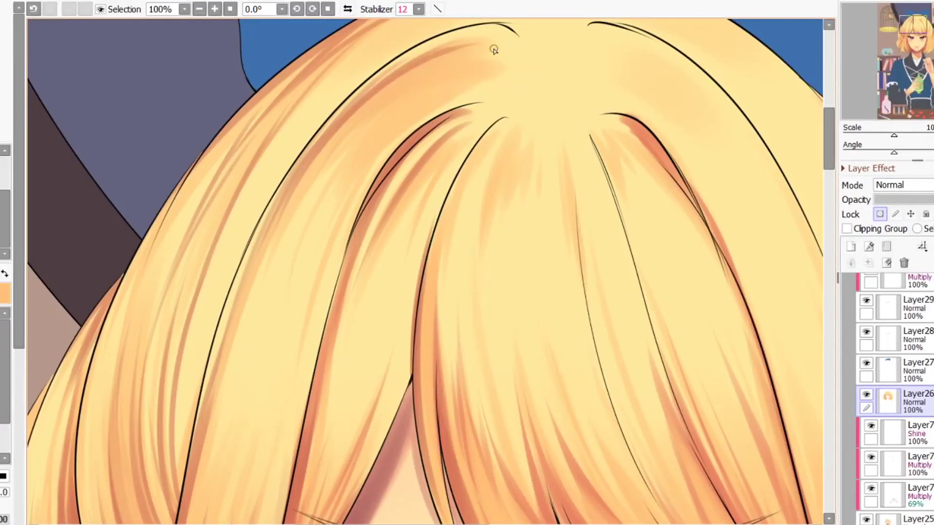
{"action": "left_click_drag", "start_coordinate": [440, 68], "coordinate": [306, 228]}
{"action": "left_click_drag", "start_coordinate": [477, 89], "coordinate": [345, 219]}
{"action": "left_click_drag", "start_coordinate": [428, 115], "coordinate": [326, 229]}
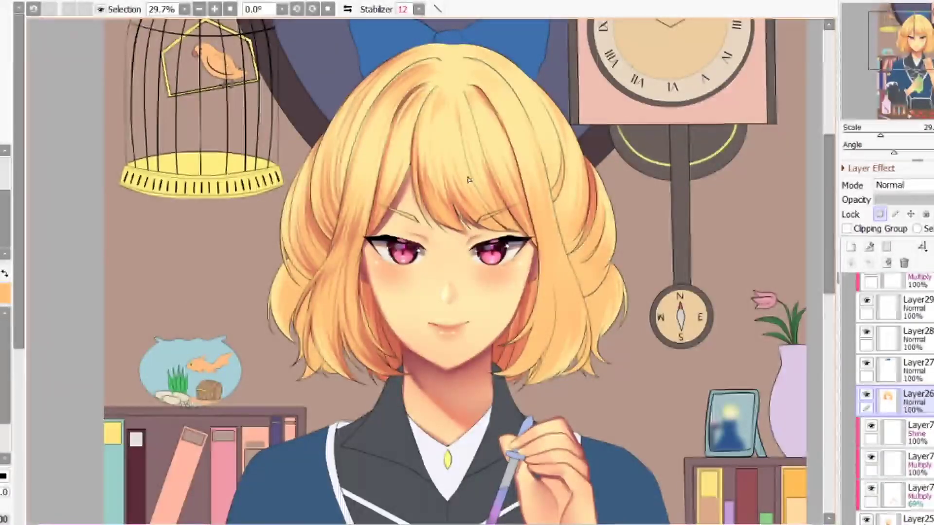
- Deepen the shading along the crown lines on both sides of the fringe, continuing down the clock-side line
{"action": "scroll", "coordinate": [418, 99], "scroll_direction": "up", "scroll_amount": 7}
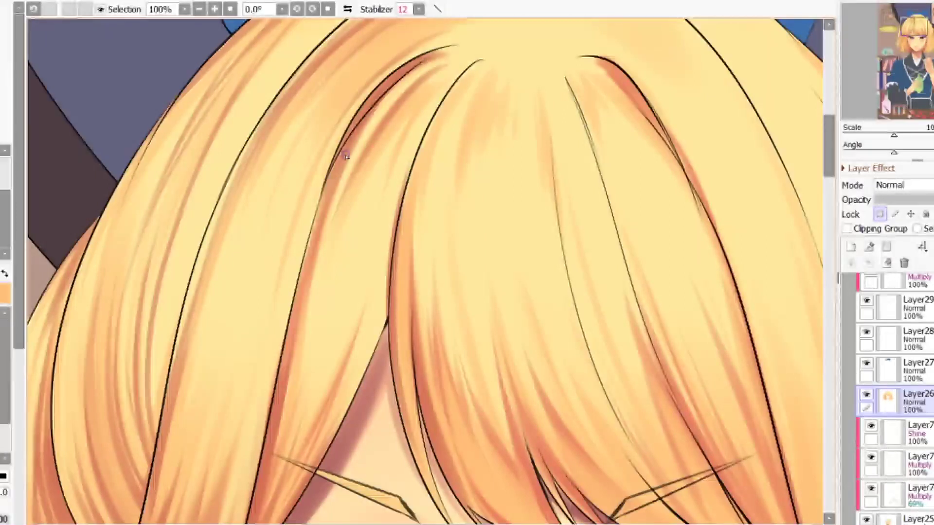
{"action": "left_click_drag", "start_coordinate": [351, 130], "coordinate": [305, 262]}
{"action": "left_click_drag", "start_coordinate": [613, 71], "coordinate": [682, 173]}
{"action": "left_click_drag", "start_coordinate": [654, 127], "coordinate": [719, 256]}
{"action": "scroll", "coordinate": [547, 85], "scroll_direction": "down", "scroll_amount": 2}
{"action": "left_click_drag", "start_coordinate": [662, 188], "coordinate": [711, 365]}
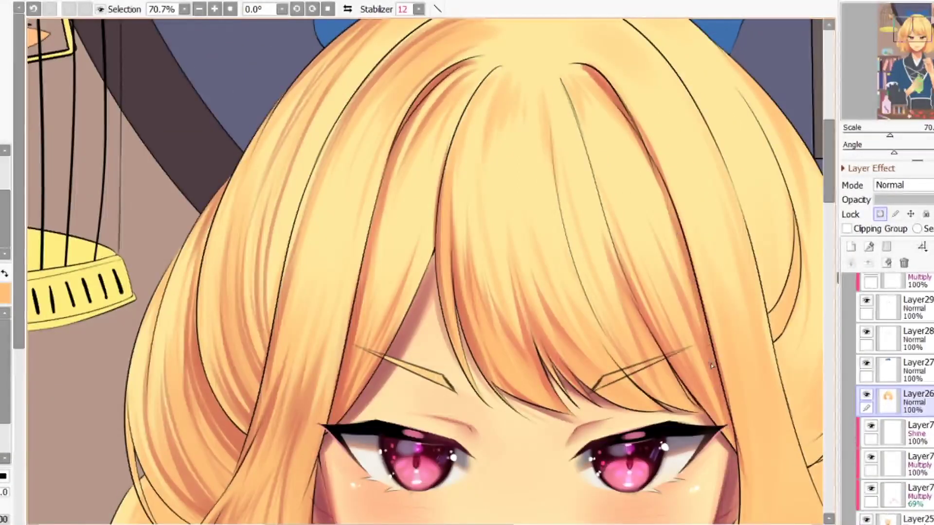
- Select the lowest outer curl on the birdcage side, paint orange and reddish shading with light strands inside it, and clear the selection
{"action": "scroll", "coordinate": [568, 150], "scroll_direction": "down", "scroll_amount": 5}
{"action": "scroll", "coordinate": [387, 304], "scroll_direction": "up", "scroll_amount": 6}
{"action": "key", "text": "w"}
{"action": "left_click", "coordinate": [383, 334]}
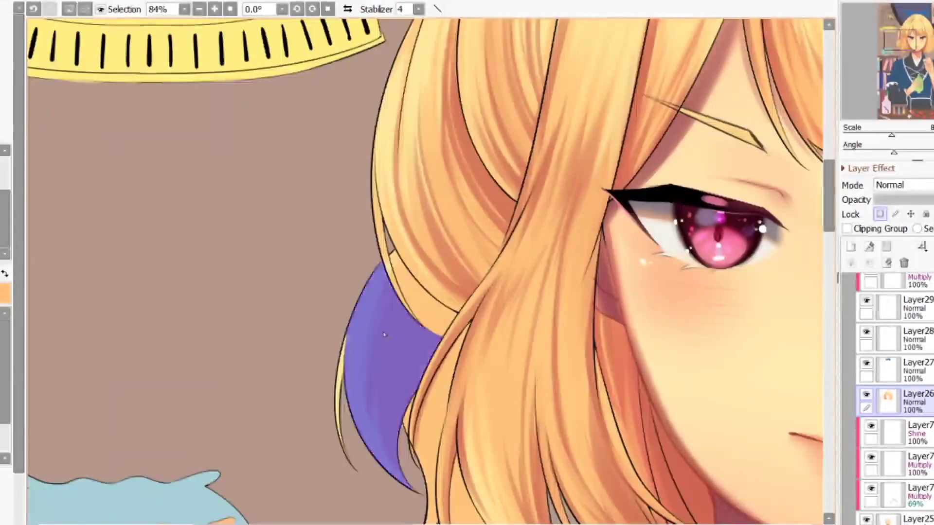
{"action": "left_click", "coordinate": [422, 304]}
{"action": "key", "text": "b"}
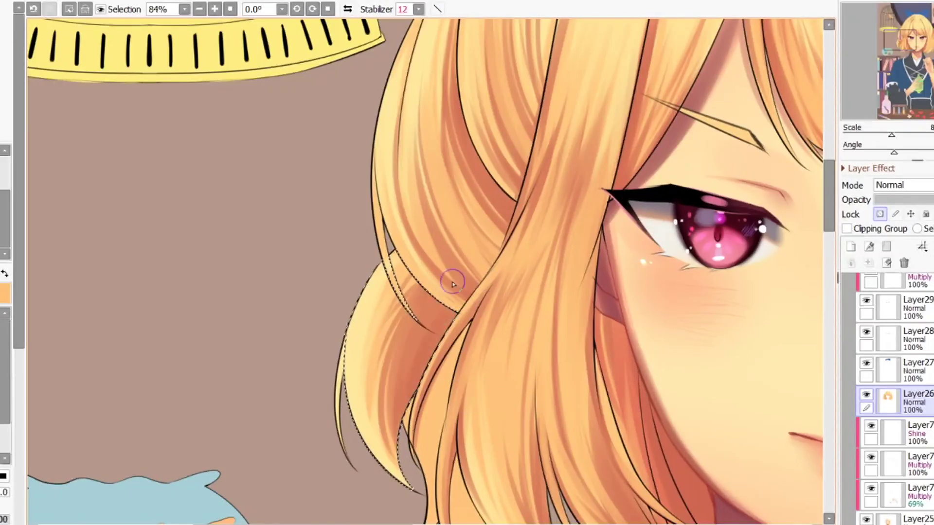
{"action": "right_click", "coordinate": [389, 413]}
{"action": "left_click_drag", "start_coordinate": [384, 422], "coordinate": [351, 430]}
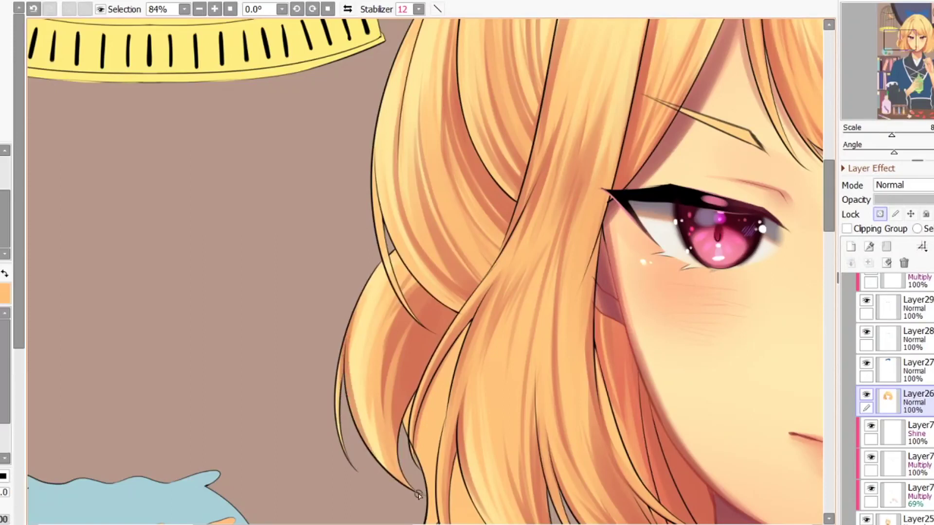
{"action": "scroll", "coordinate": [389, 389], "scroll_direction": "down", "scroll_amount": 5}
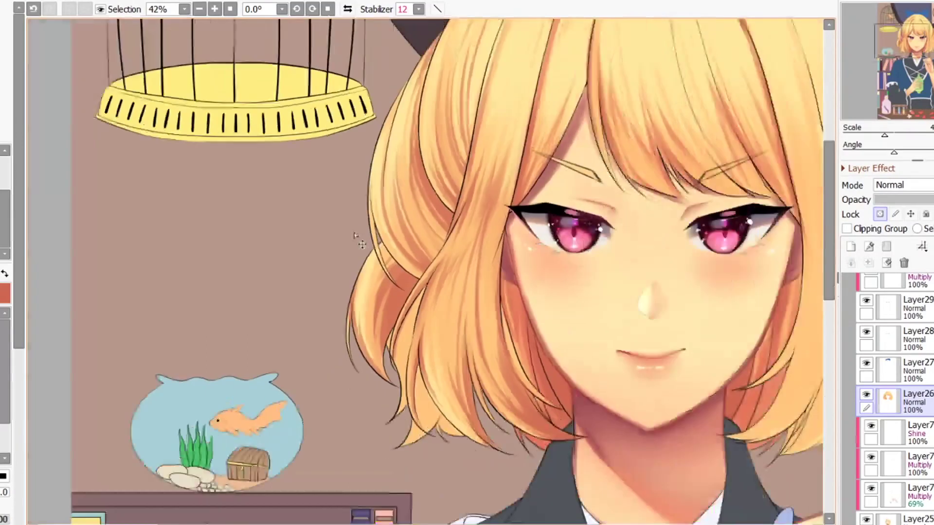
- Select the narrow inner lock and the small hair tips behind the birdcage-side front lock
{"action": "scroll", "coordinate": [377, 363], "scroll_direction": "up", "scroll_amount": 1}
{"action": "scroll", "coordinate": [377, 361], "scroll_direction": "up", "scroll_amount": 7}
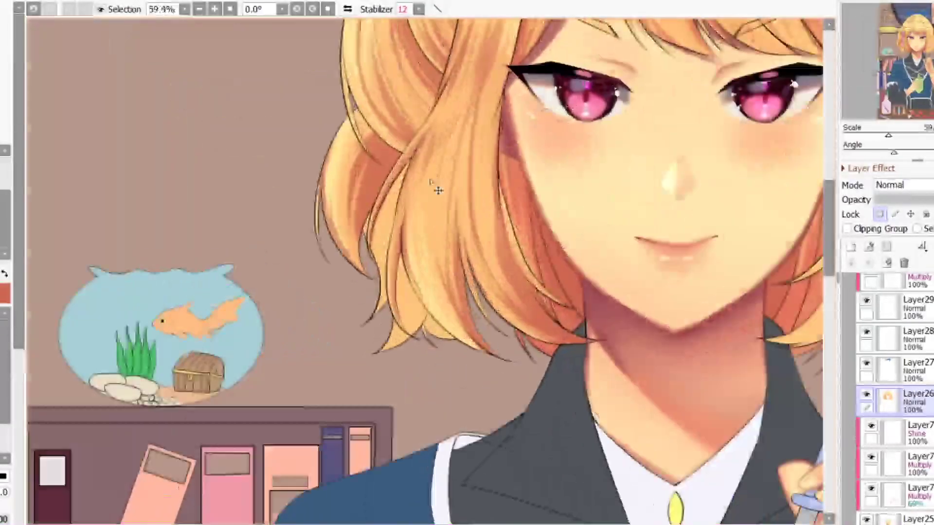
{"action": "key", "text": "w"}
{"action": "left_click", "coordinate": [358, 260]}
{"action": "left_click", "coordinate": [338, 249]}
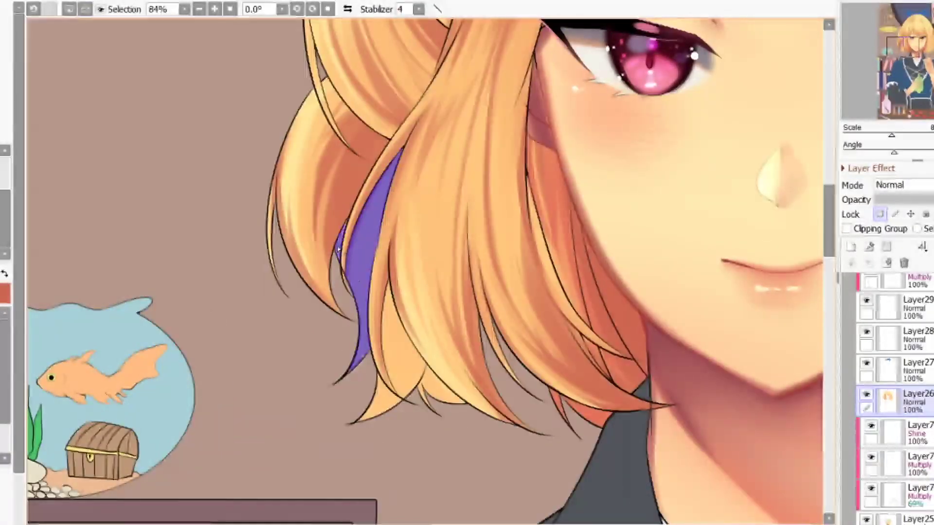
{"action": "left_click", "coordinate": [402, 345]}
{"action": "left_click", "coordinate": [383, 403]}
{"action": "left_click", "coordinate": [445, 396]}
{"action": "key", "text": "b"}
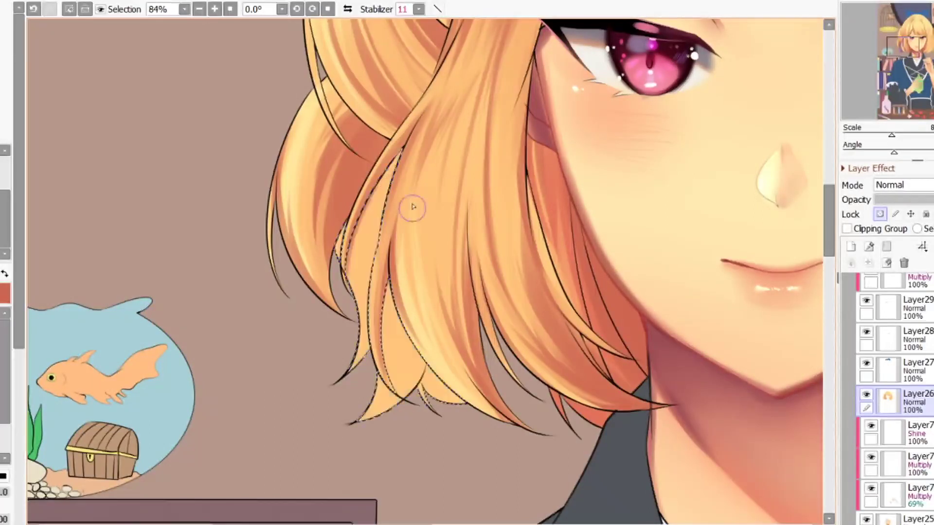
- Undo the first stroke on the selected tips, repaint reddish shadow beside the front lock with another brush, and mirror the view
{"action": "mouse_move", "coordinate": [388, 245]}
{"action": "left_mouse_down"}
{"action": "mouse_move", "coordinate": [427, 284]}
{"action": "mouse_move", "coordinate": [418, 284]}
{"action": "mouse_move", "coordinate": [402, 204]}
{"action": "mouse_move", "coordinate": [413, 130]}
{"action": "mouse_move", "coordinate": [372, 272]}
{"action": "mouse_move", "coordinate": [428, 117]}
{"action": "mouse_move", "coordinate": [373, 301]}
{"action": "mouse_move", "coordinate": [406, 145]}
{"action": "mouse_move", "coordinate": [414, 351]}
{"action": "mouse_move", "coordinate": [384, 255]}
{"action": "mouse_move", "coordinate": [383, 436]}
{"action": "left_mouse_up"}
{"action": "key", "text": "ctrl+z"}
{"action": "key", "text": "n"}
{"action": "mouse_move", "coordinate": [393, 294]}
{"action": "left_mouse_down"}
{"action": "mouse_move", "coordinate": [375, 433]}
{"action": "mouse_move", "coordinate": [415, 348]}
{"action": "mouse_move", "coordinate": [403, 392]}
{"action": "left_mouse_up"}
{"action": "key", "text": "h"}
{"action": "scroll", "coordinate": [421, 348], "scroll_direction": "up", "scroll_amount": 1}
{"action": "scroll", "coordinate": [421, 348], "scroll_direction": "up", "scroll_amount": 3}
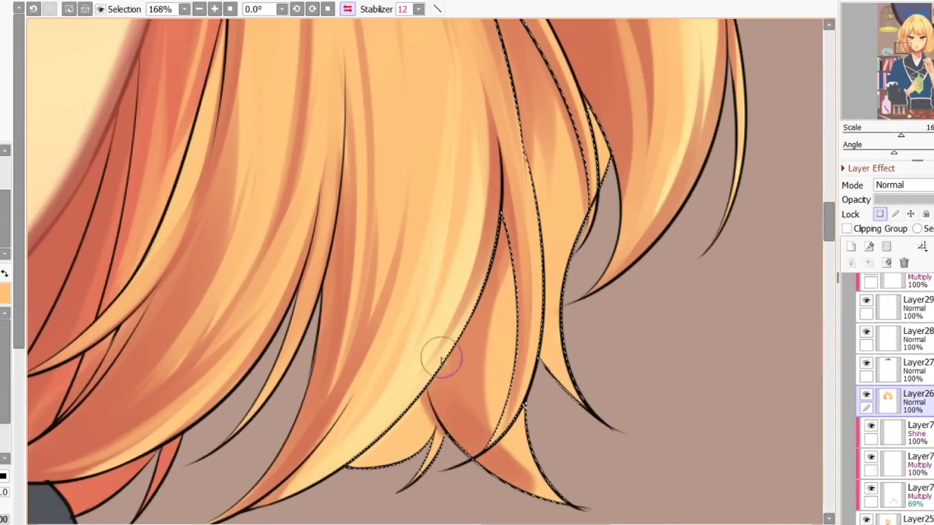
- Layer orange and reddish strands over the shadowed tip behind the front lock and clear the selection
{"action": "key", "text": "x"}
{"action": "mouse_move", "coordinate": [490, 365]}
{"action": "left_mouse_down"}
{"action": "mouse_move", "coordinate": [534, 489]}
{"action": "mouse_move", "coordinate": [546, 489]}
{"action": "left_mouse_up"}
{"action": "key", "text": "x"}
{"action": "left_click_drag", "start_coordinate": [473, 358], "coordinate": [527, 487]}
{"action": "left_click_drag", "start_coordinate": [465, 389], "coordinate": [527, 494]}
{"action": "left_click_drag", "start_coordinate": [473, 442], "coordinate": [495, 273]}
{"action": "left_click_drag", "start_coordinate": [487, 415], "coordinate": [520, 234]}
{"action": "left_click_drag", "start_coordinate": [502, 363], "coordinate": [524, 226]}
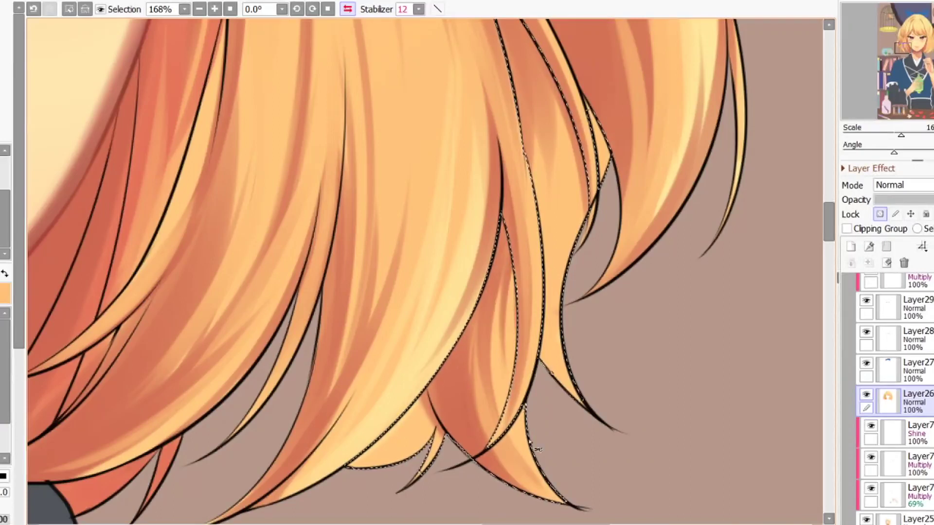
{"action": "key", "text": "ctrl+d"}
- Restore the unmirrored view and paint strokes down the narrow outer lock to its pointed tip on the birdcage side
{"action": "key", "text": "Page_Down"}
{"action": "key", "text": "Page_Down"}
{"action": "key", "text": "Page_Down"}
{"action": "key", "text": "Page_Down"}
{"action": "key", "text": "Page_Down"}
{"action": "key", "text": "h"}
{"action": "scroll", "coordinate": [376, 272], "scroll_direction": "up", "scroll_amount": 5}
{"action": "left_click_drag", "start_coordinate": [339, 214], "coordinate": [361, 373]}
{"action": "left_click_drag", "start_coordinate": [351, 250], "coordinate": [351, 403]}
{"action": "left_click_drag", "start_coordinate": [356, 348], "coordinate": [347, 409]}
{"action": "left_click_drag", "start_coordinate": [353, 277], "coordinate": [354, 398]}
{"action": "left_click_drag", "start_coordinate": [339, 346], "coordinate": [321, 461]}
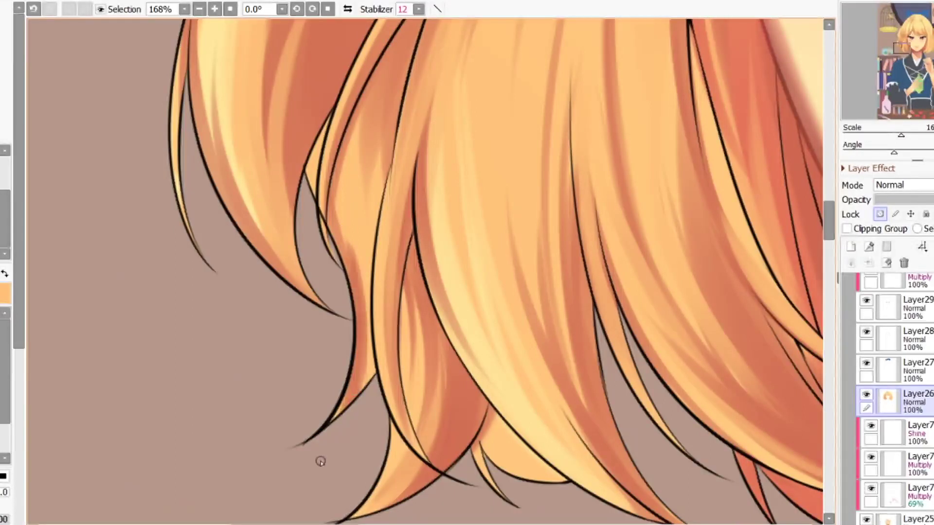
- Swap between the two paint colours and blend strands through the narrow outer lock and its upper overlap
{"action": "key", "text": "x"}
{"action": "left_click_drag", "start_coordinate": [349, 245], "coordinate": [329, 439]}
{"action": "left_click_drag", "start_coordinate": [366, 352], "coordinate": [342, 411]}
{"action": "mouse_move", "coordinate": [363, 272]}
{"action": "left_mouse_down"}
{"action": "mouse_move", "coordinate": [361, 381]}
{"action": "mouse_move", "coordinate": [361, 328]}
{"action": "mouse_move", "coordinate": [349, 398]}
{"action": "left_mouse_up"}
{"action": "left_click_drag", "start_coordinate": [350, 241], "coordinate": [348, 406]}
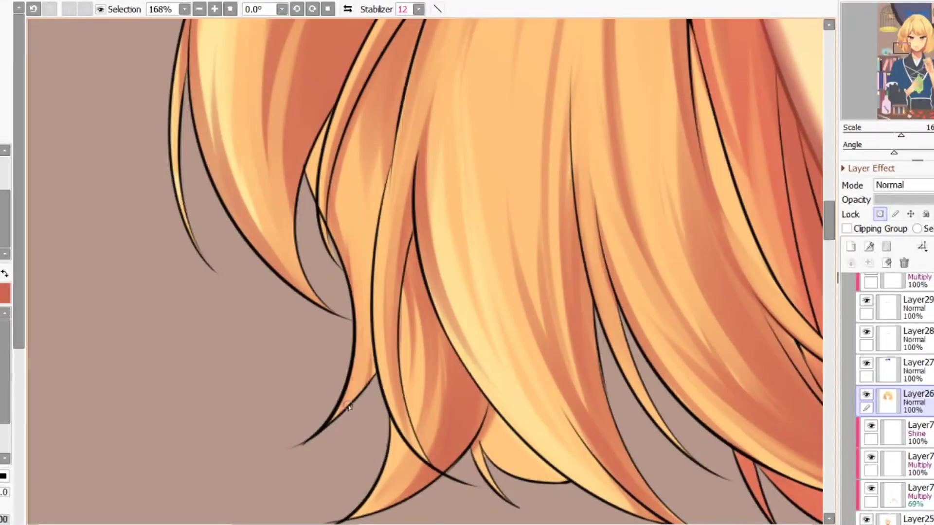
{"action": "key", "text": "x"}
{"action": "left_click_drag", "start_coordinate": [376, 130], "coordinate": [368, 238]}
{"action": "mouse_move", "coordinate": [377, 166]}
{"action": "left_mouse_down"}
{"action": "mouse_move", "coordinate": [368, 316]}
{"action": "mouse_move", "coordinate": [385, 358]}
{"action": "mouse_move", "coordinate": [364, 334]}
{"action": "mouse_move", "coordinate": [431, 371]}
{"action": "left_mouse_up"}
- Shade the small rounded tip and the thin wisp beneath the birdcage-side front lock with reddish-orange strokes
{"action": "scroll", "coordinate": [331, 278], "scroll_direction": "down", "scroll_amount": 5}
{"action": "scroll", "coordinate": [412, 354], "scroll_direction": "up", "scroll_amount": 6}
{"action": "key", "text": "x"}
{"action": "left_click_drag", "start_coordinate": [374, 297], "coordinate": [457, 370]}
{"action": "left_click_drag", "start_coordinate": [345, 332], "coordinate": [376, 387]}
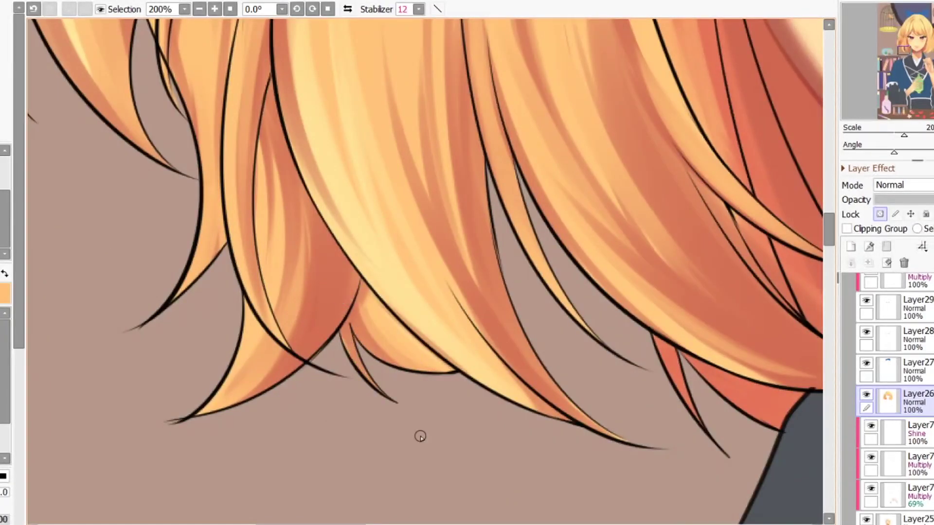
- Compare the full illustration in mirrored and normal views, and examine the lower birdcage-side locks up close
{"action": "scroll", "coordinate": [377, 320], "scroll_direction": "down", "scroll_amount": 4}
{"action": "scroll", "coordinate": [374, 275], "scroll_direction": "down", "scroll_amount": 3}
{"action": "key", "text": "h"}
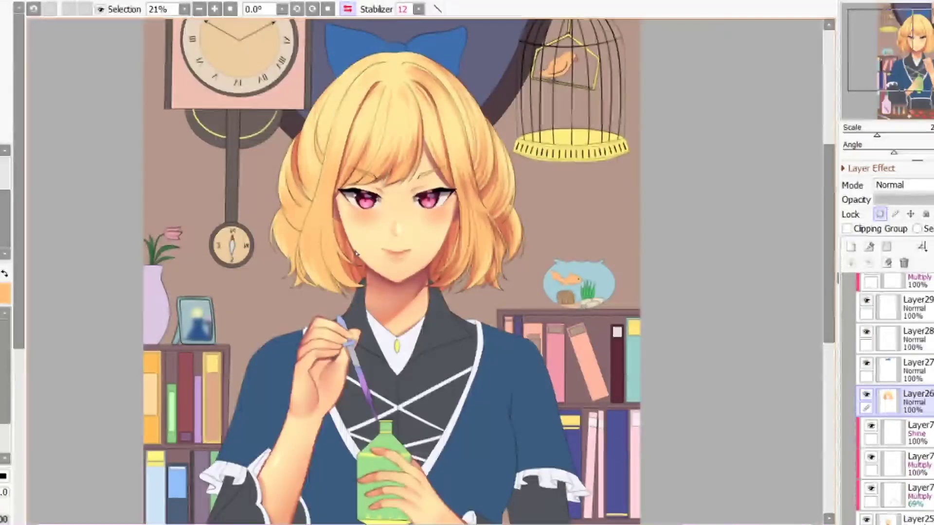
{"action": "key", "text": "h"}
{"action": "scroll", "coordinate": [356, 253], "scroll_direction": "up", "scroll_amount": 5}
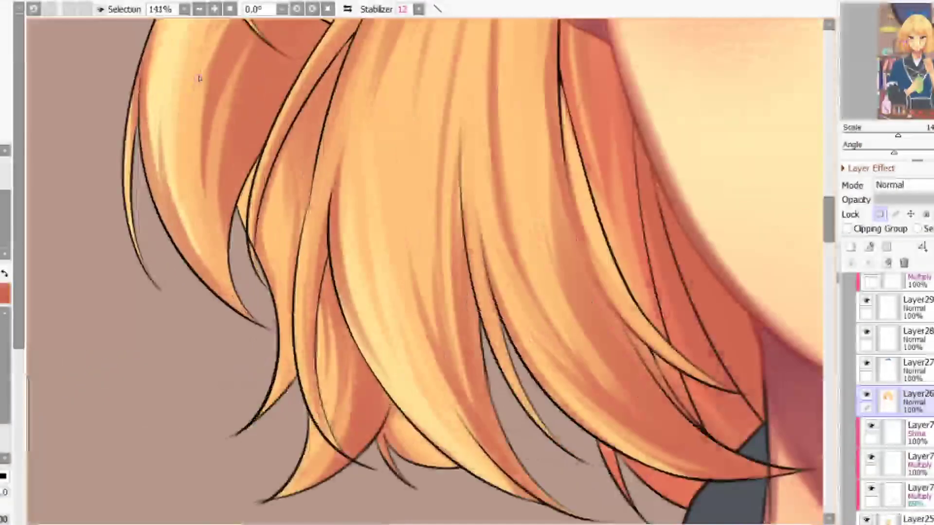
{"action": "scroll", "coordinate": [201, 236], "scroll_direction": "up", "scroll_amount": 1}
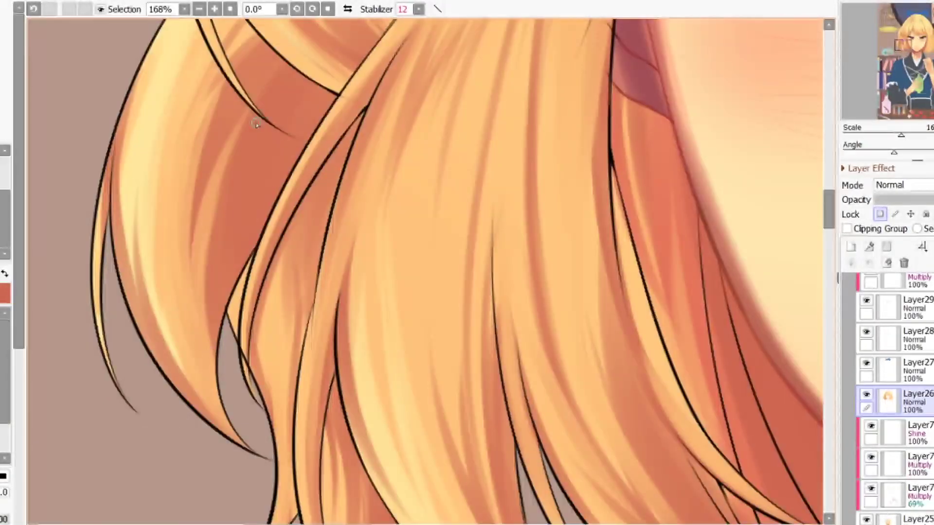
- Undo the last stroke, repaint it, and select the rounded outer lock on the birdcage side
{"action": "key", "text": "ctrl+z"}
{"action": "left_click_drag", "start_coordinate": [217, 79], "coordinate": [200, 154]}
{"action": "key", "text": "w"}
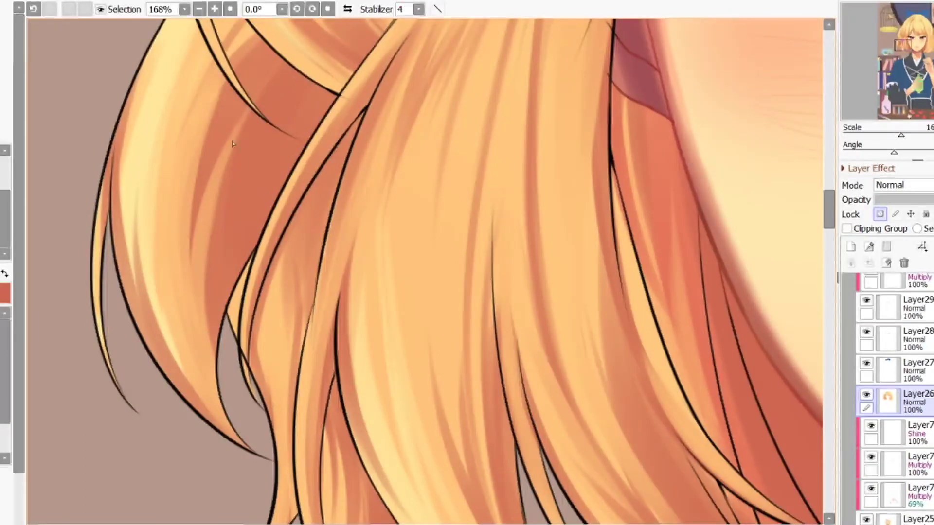
{"action": "left_click", "coordinate": [231, 146]}
{"action": "left_click", "coordinate": [259, 108]}
{"action": "key", "text": "b"}
- Paint alternating reddish-orange and light-orange strands down the shadowed inner side of the selected outer lock
{"action": "left_click_drag", "start_coordinate": [233, 182], "coordinate": [210, 328]}
{"action": "left_click_drag", "start_coordinate": [196, 258], "coordinate": [181, 260]}
{"action": "key", "text": "ctrl+z"}
{"action": "left_click_drag", "start_coordinate": [209, 297], "coordinate": [242, 169]}
{"action": "left_click_drag", "start_coordinate": [279, 102], "coordinate": [210, 338]}
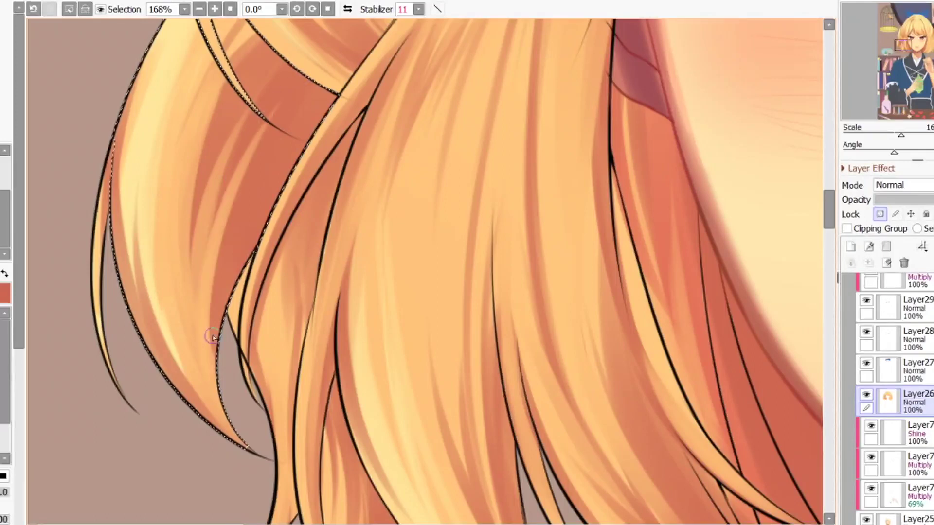
{"action": "right_click", "coordinate": [175, 234]}
{"action": "left_click_drag", "start_coordinate": [254, 43], "coordinate": [174, 277]}
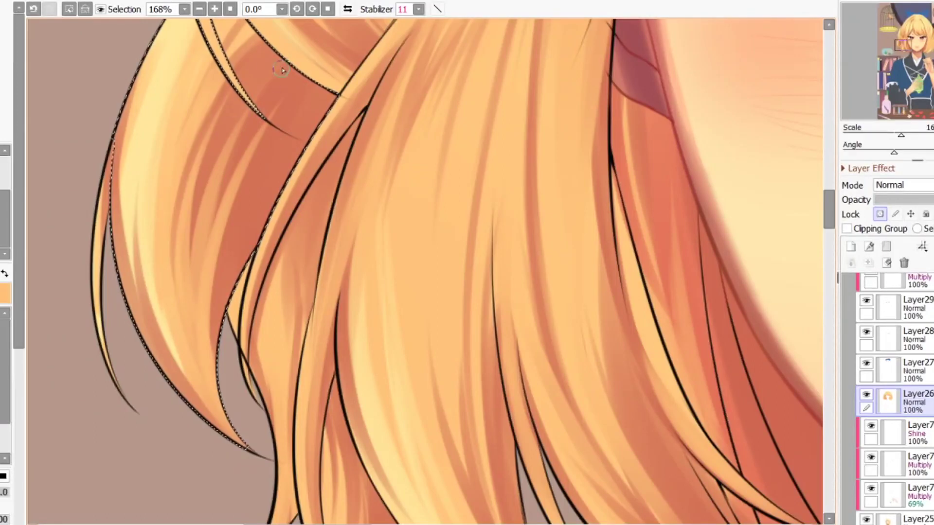
- Sample hair tones from the canvas and blend finer strands through the outer lock's shadow and pointed tip
{"action": "scroll", "coordinate": [220, 246], "scroll_direction": "down", "scroll_amount": 2}
{"action": "right_click", "coordinate": [263, 151]}
{"action": "mouse_move", "coordinate": [250, 94]}
{"action": "left_mouse_down"}
{"action": "mouse_move", "coordinate": [194, 195]}
{"action": "mouse_move", "coordinate": [186, 258]}
{"action": "left_mouse_up"}
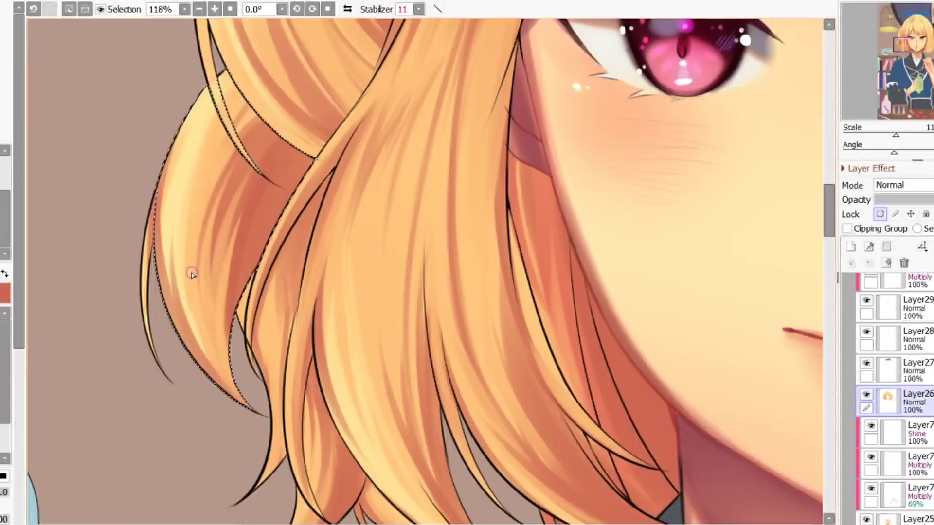
{"action": "left_click", "coordinate": [191, 214], "text": "alt"}
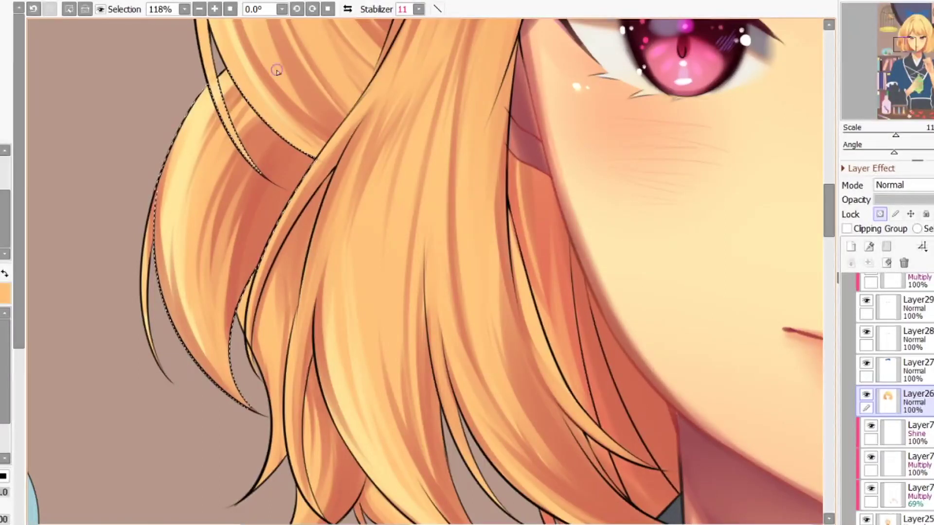
{"action": "left_click", "coordinate": [233, 126], "text": "alt"}
{"action": "left_click_drag", "start_coordinate": [234, 233], "coordinate": [236, 242]}
{"action": "left_click", "coordinate": [224, 287], "text": "alt"}
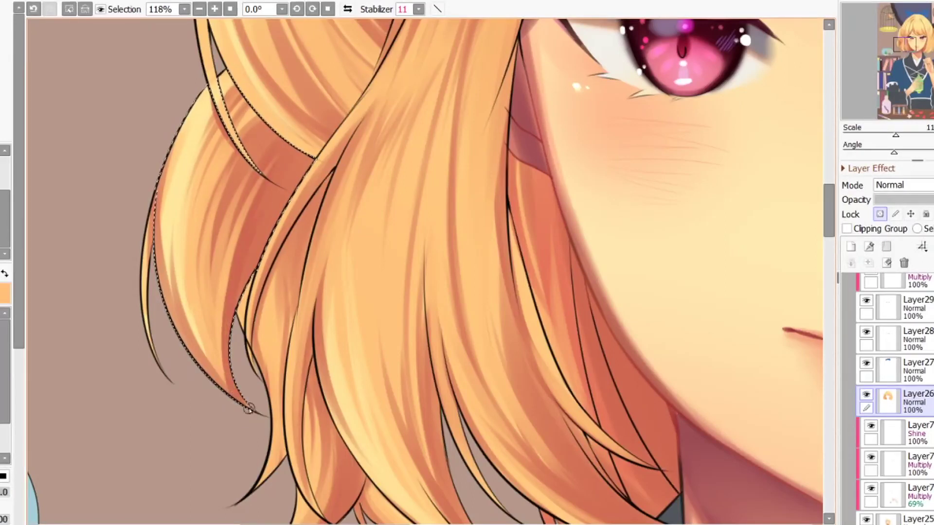
- Clear the selection, mirror the view, and examine the less-shaded hair on the clock side
{"action": "scroll", "coordinate": [275, 427], "scroll_direction": "down", "scroll_amount": 3}
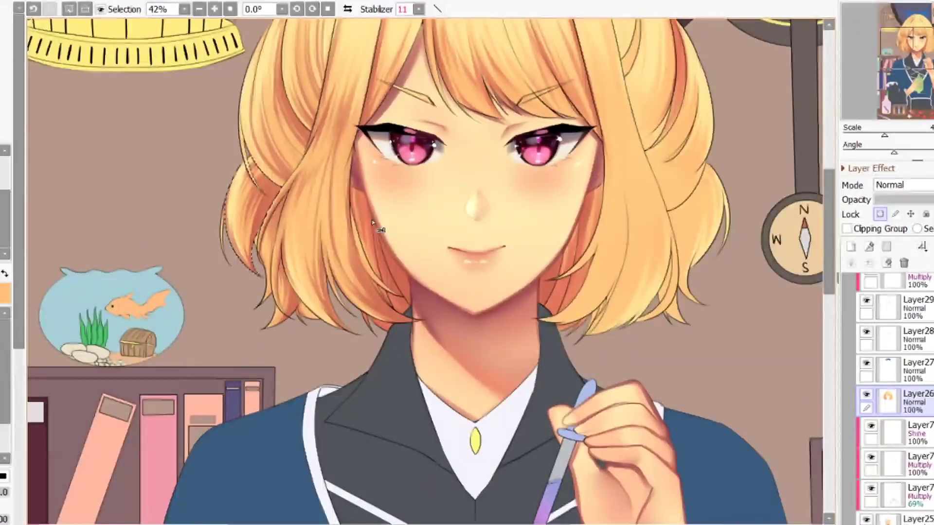
{"action": "scroll", "coordinate": [371, 221], "scroll_direction": "down", "scroll_amount": 5}
{"action": "scroll", "coordinate": [420, 201], "scroll_direction": "up", "scroll_amount": 2}
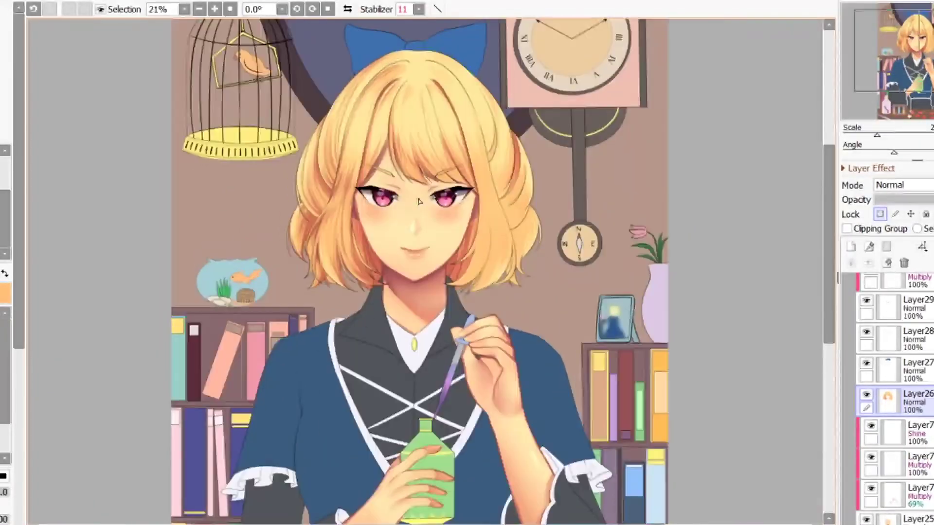
{"action": "key", "text": "h"}
{"action": "scroll", "coordinate": [343, 279], "scroll_direction": "up", "scroll_amount": 6}
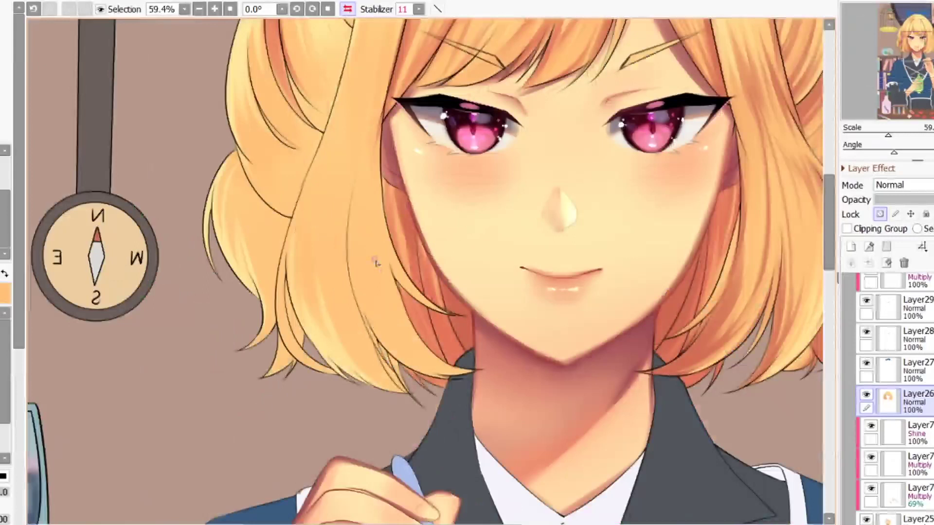
{"action": "scroll", "coordinate": [335, 227], "scroll_direction": "down", "scroll_amount": 2}
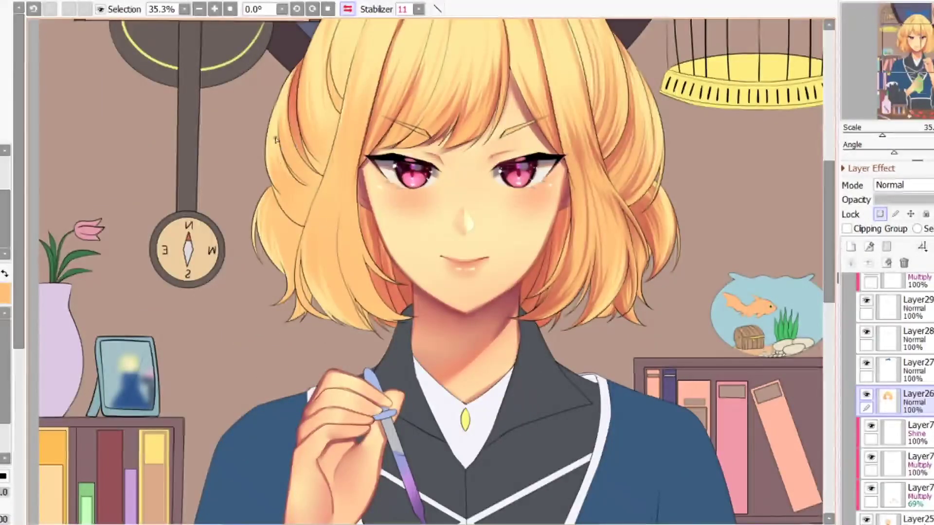
{"action": "scroll", "coordinate": [310, 197], "scroll_direction": "down", "scroll_amount": 1}
{"action": "scroll", "coordinate": [310, 197], "scroll_direction": "up", "scroll_amount": 4}
- Select the front hair and paint orange shadow strands down the middle of the clock-side front lock
{"action": "key", "text": "w"}
{"action": "left_click", "coordinate": [317, 236]}
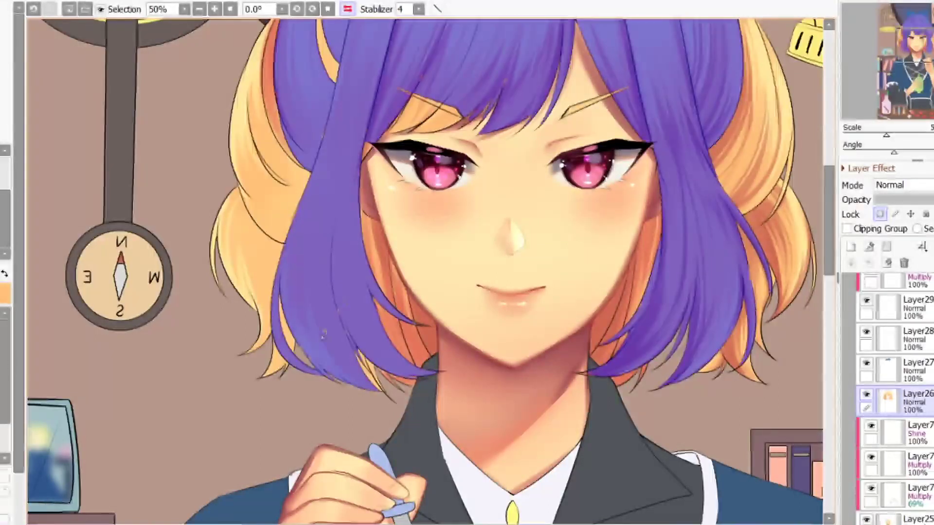
{"action": "key", "text": "b"}
{"action": "scroll", "coordinate": [342, 354], "scroll_direction": "up", "scroll_amount": 2}
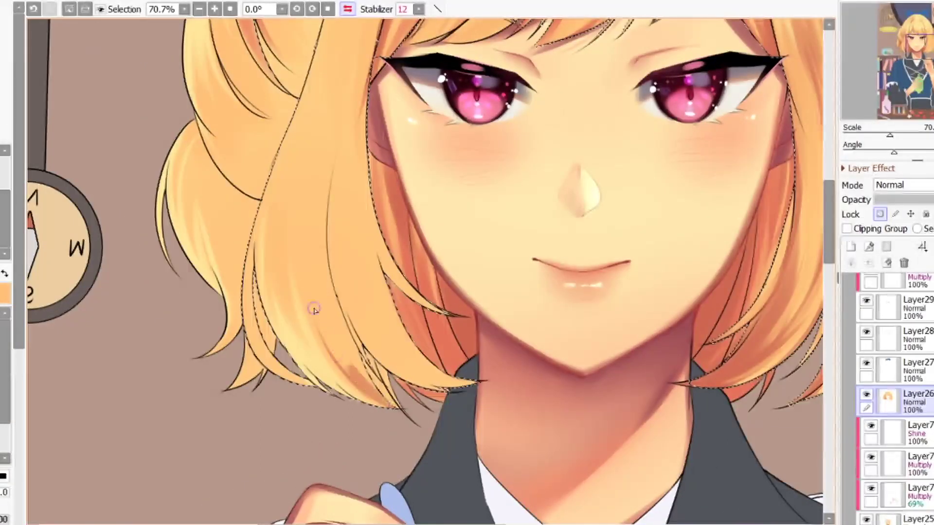
{"action": "scroll", "coordinate": [356, 378], "scroll_direction": "down", "scroll_amount": 3}
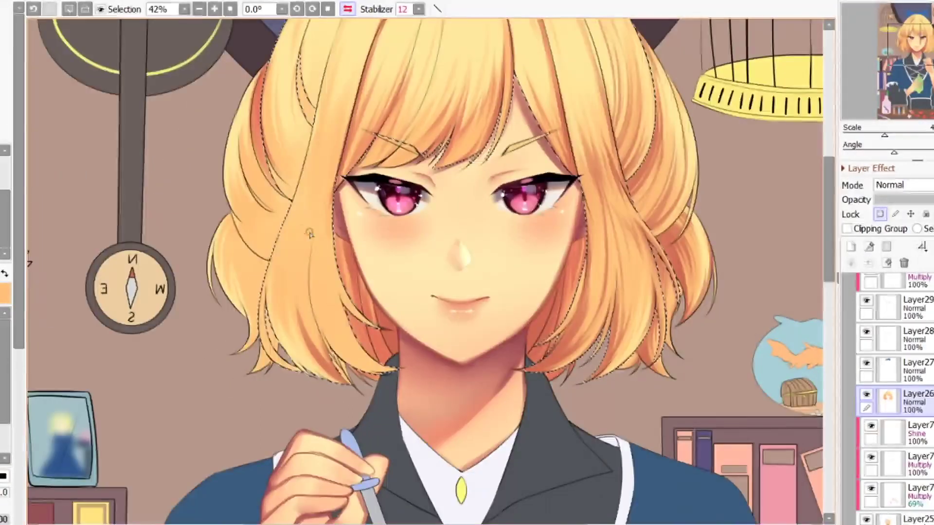
{"action": "scroll", "coordinate": [341, 392], "scroll_direction": "up", "scroll_amount": 2}
{"action": "key", "text": "bracketleft"}
{"action": "left_click_drag", "start_coordinate": [312, 208], "coordinate": [295, 273]}
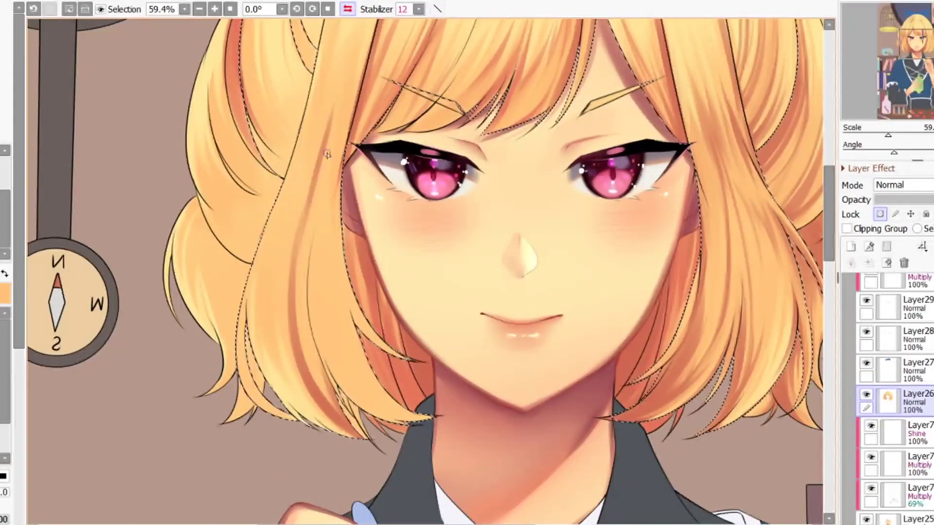
- Shade the inward-curving tip of the clock-side front lock with reddish-orange strokes, undoing and repainting unwanted ones
{"action": "mouse_move", "coordinate": [310, 341]}
{"action": "left_mouse_down"}
{"action": "mouse_move", "coordinate": [403, 422]}
{"action": "mouse_move", "coordinate": [422, 421]}
{"action": "left_mouse_up"}
{"action": "left_click_drag", "start_coordinate": [329, 326], "coordinate": [435, 418]}
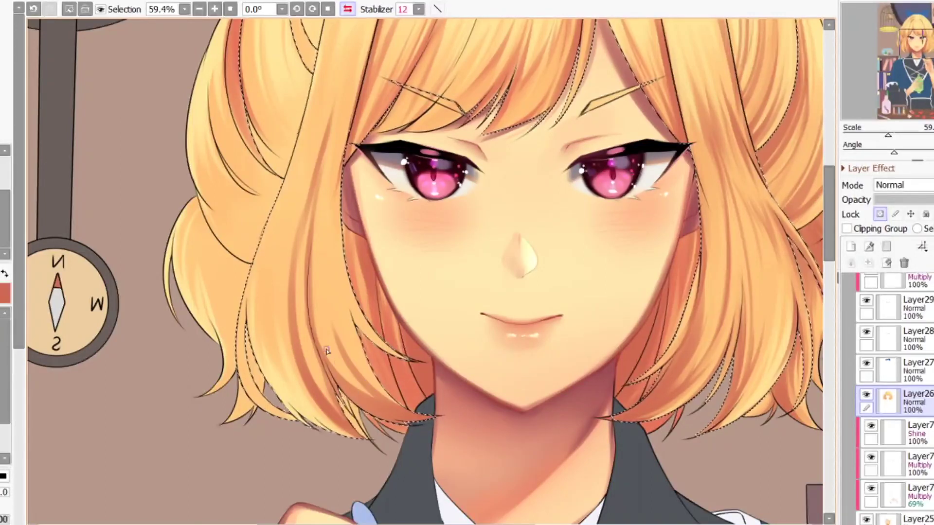
{"action": "scroll", "coordinate": [355, 343], "scroll_direction": "up", "scroll_amount": 3}
{"action": "mouse_move", "coordinate": [307, 321]}
{"action": "left_mouse_down"}
{"action": "mouse_move", "coordinate": [401, 423]}
{"action": "mouse_move", "coordinate": [389, 425]}
{"action": "left_mouse_up"}
{"action": "key", "text": "ctrl+z"}
{"action": "key", "text": "ctrl+z"}
{"action": "mouse_move", "coordinate": [305, 305]}
{"action": "left_mouse_down"}
{"action": "mouse_move", "coordinate": [343, 384]}
{"action": "mouse_move", "coordinate": [422, 440]}
{"action": "left_mouse_up"}
{"action": "left_click_drag", "start_coordinate": [307, 336], "coordinate": [401, 434]}
{"action": "left_click_drag", "start_coordinate": [285, 282], "coordinate": [440, 443]}
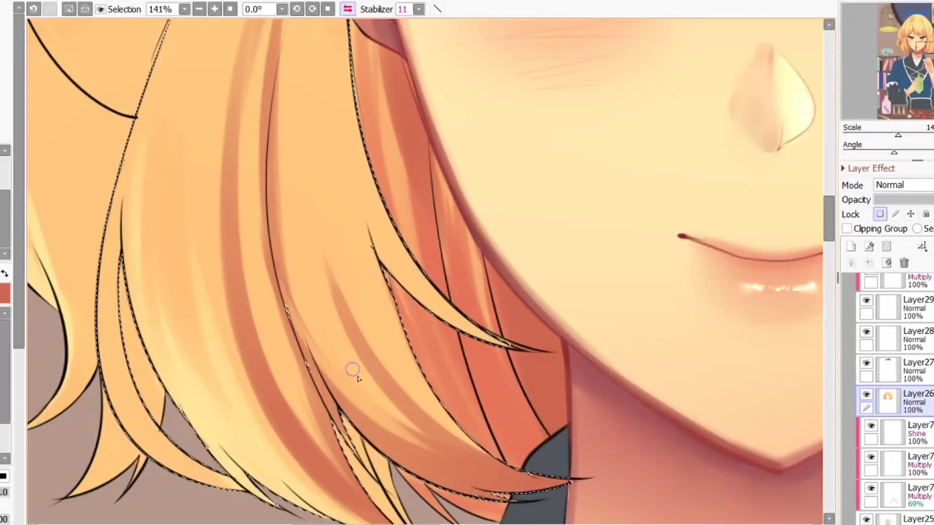
{"action": "left_click_drag", "start_coordinate": [326, 315], "coordinate": [424, 416]}
- Reduce the brush size and refine the shading in the front lock's curved tip with fine strands
{"action": "key", "text": "bracketleft"}
{"action": "key", "text": "bracketleft"}
{"action": "key", "text": "bracketleft"}
{"action": "key", "text": "bracketleft"}
{"action": "key", "text": "bracketleft"}
{"action": "key", "text": "bracketleft"}
{"action": "key", "text": "bracketleft"}
{"action": "key", "text": "bracketleft"}
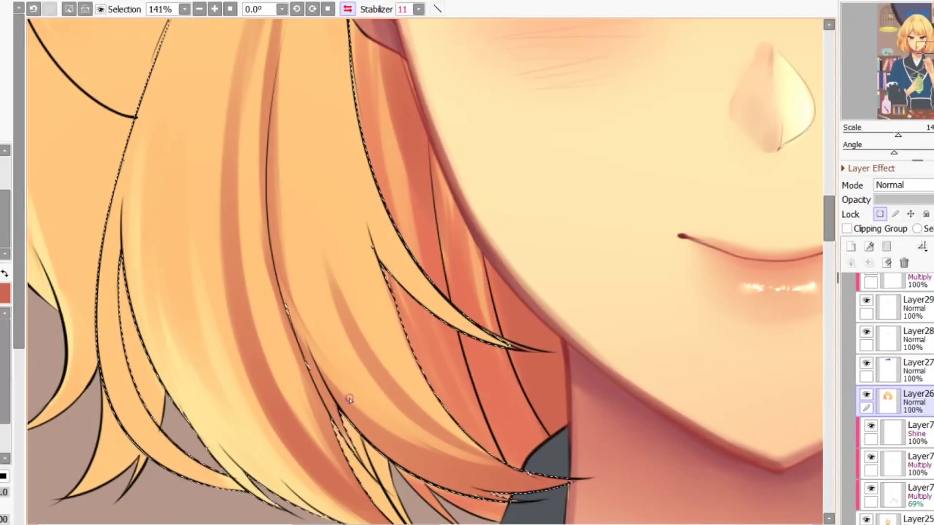
{"action": "scroll", "coordinate": [471, 482], "scroll_direction": "down", "scroll_amount": 3}
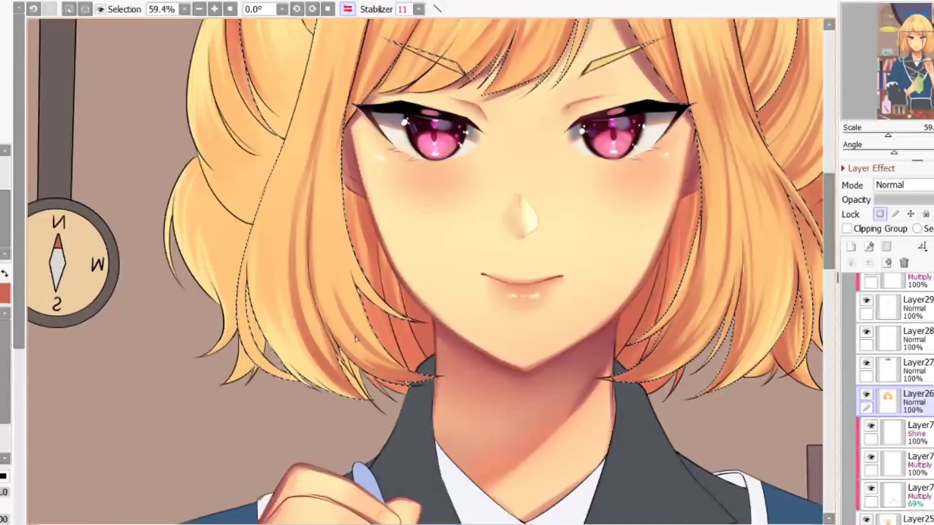
- Enlarge the brush, sample a hair colour, and blend long strokes down into the curved tip's shadow
{"action": "scroll", "coordinate": [380, 351], "scroll_direction": "up", "scroll_amount": 4}
{"action": "key", "text": "bracketright"}
{"action": "key", "text": "bracketright"}
{"action": "key", "text": "bracketright"}
{"action": "key", "text": "bracketright"}
{"action": "key", "text": "bracketright"}
{"action": "right_click", "coordinate": [387, 355]}
{"action": "left_click_drag", "start_coordinate": [350, 330], "coordinate": [440, 412]}
{"action": "left_click_drag", "start_coordinate": [283, 183], "coordinate": [432, 407]}
{"action": "left_click_drag", "start_coordinate": [346, 331], "coordinate": [440, 417]}
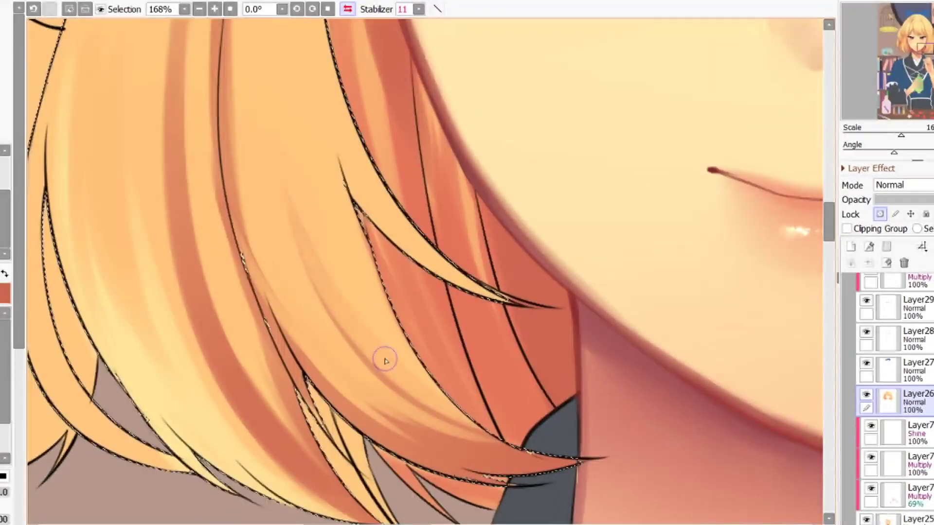
- Add thin orange strands above the curved tip, along the cheek-side edge of the clock-side front lock
{"action": "scroll", "coordinate": [344, 346], "scroll_direction": "down", "scroll_amount": 3}
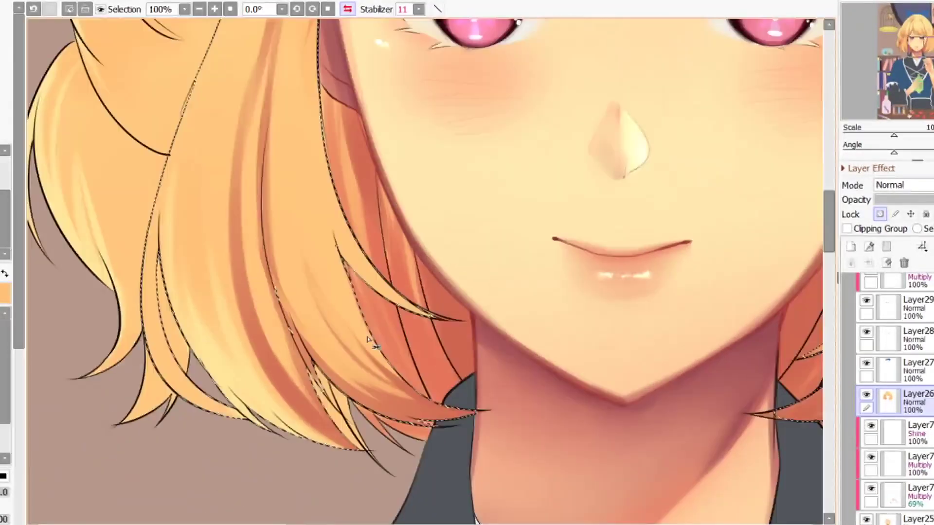
{"action": "scroll", "coordinate": [276, 185], "scroll_direction": "up", "scroll_amount": 3}
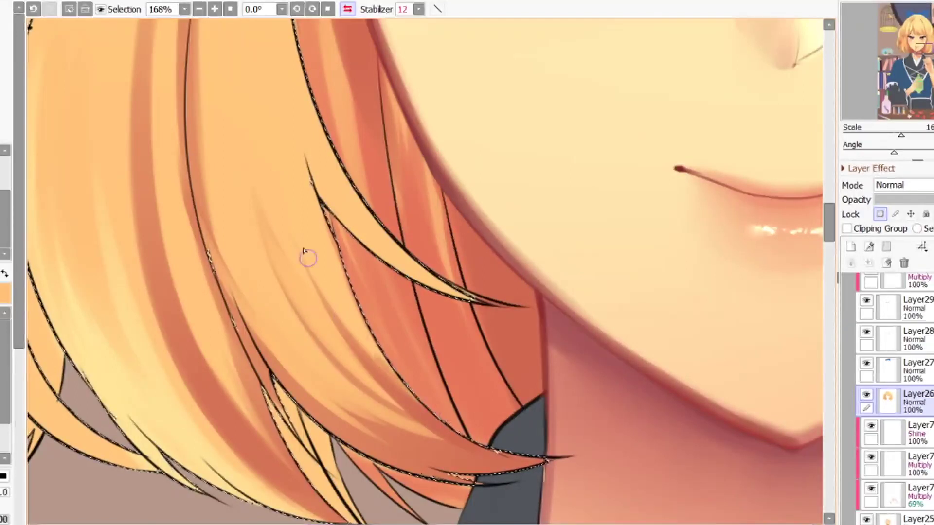
{"action": "scroll", "coordinate": [323, 242], "scroll_direction": "down", "scroll_amount": 4}
{"action": "scroll", "coordinate": [323, 241], "scroll_direction": "up", "scroll_amount": 2}
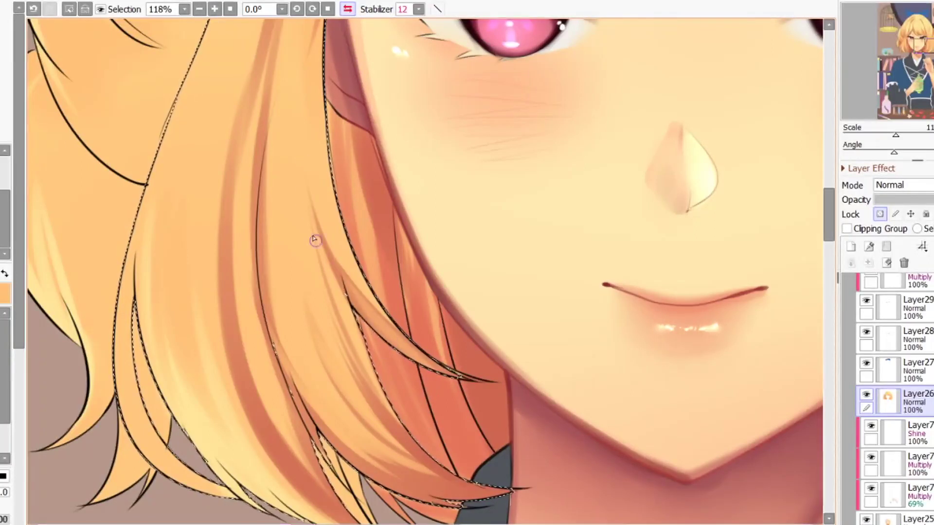
{"action": "scroll", "coordinate": [436, 383], "scroll_direction": "down", "scroll_amount": 3}
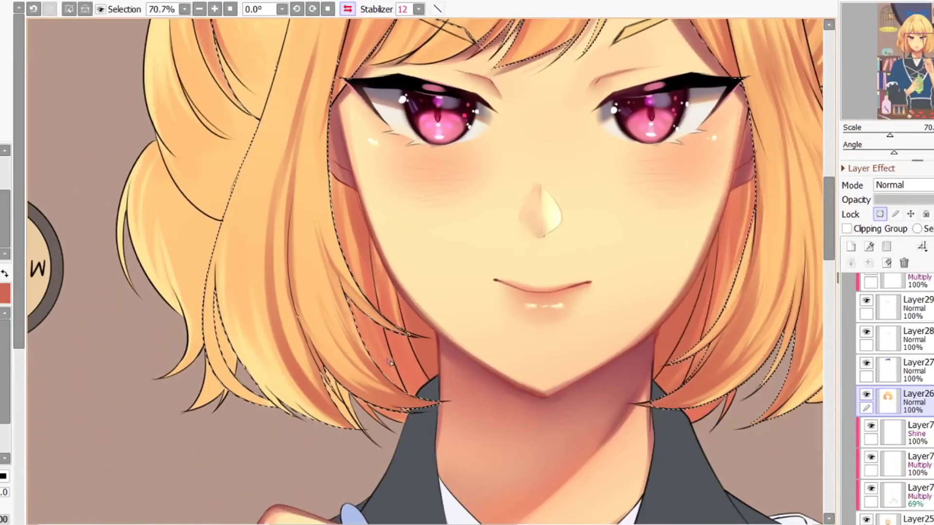
- Extend orange strands up the clock-side front lock beside the eye, sampling a hair tone to blend them
{"action": "scroll", "coordinate": [295, 166], "scroll_direction": "up", "scroll_amount": 1}
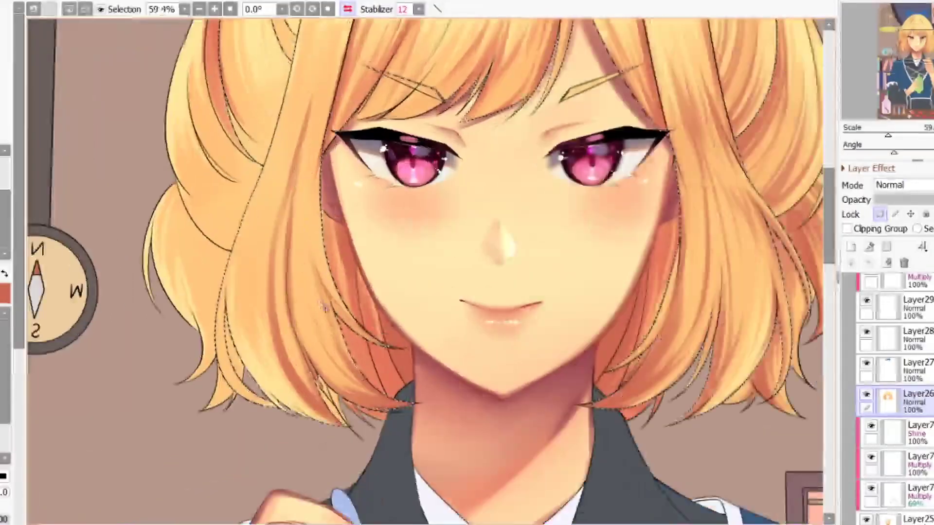
{"action": "scroll", "coordinate": [298, 163], "scroll_direction": "up", "scroll_amount": 2}
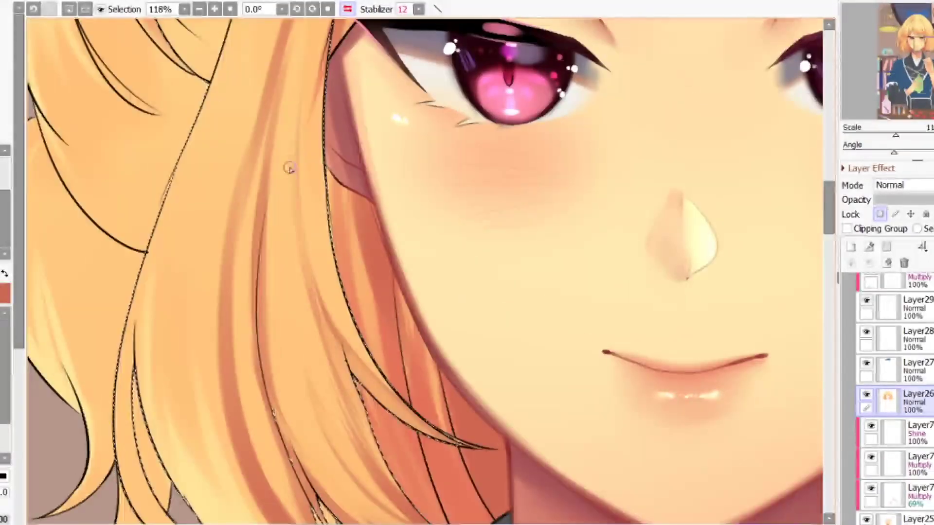
{"action": "scroll", "coordinate": [303, 199], "scroll_direction": "down", "scroll_amount": 4}
{"action": "scroll", "coordinate": [304, 199], "scroll_direction": "up", "scroll_amount": 2}
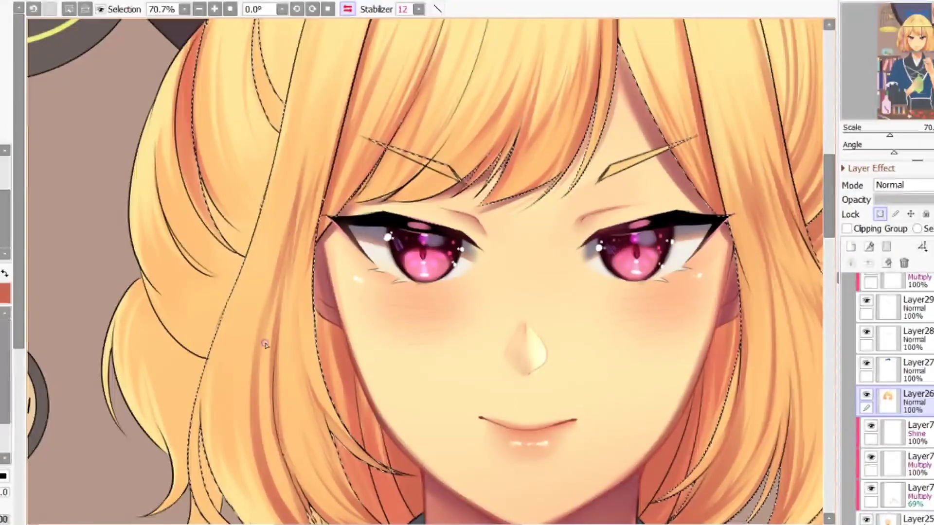
{"action": "right_click", "coordinate": [265, 292]}
{"action": "left_click_drag", "start_coordinate": [285, 157], "coordinate": [254, 262]}
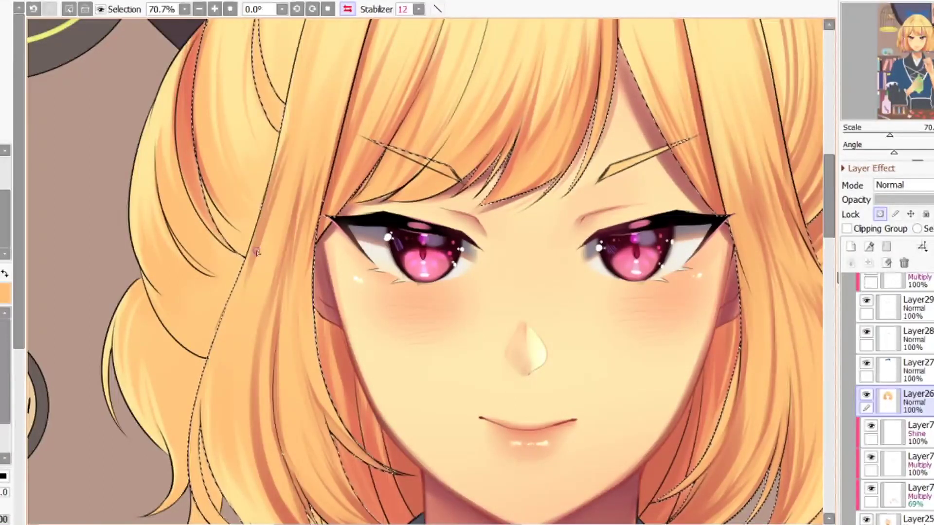
{"action": "key", "text": "]"}
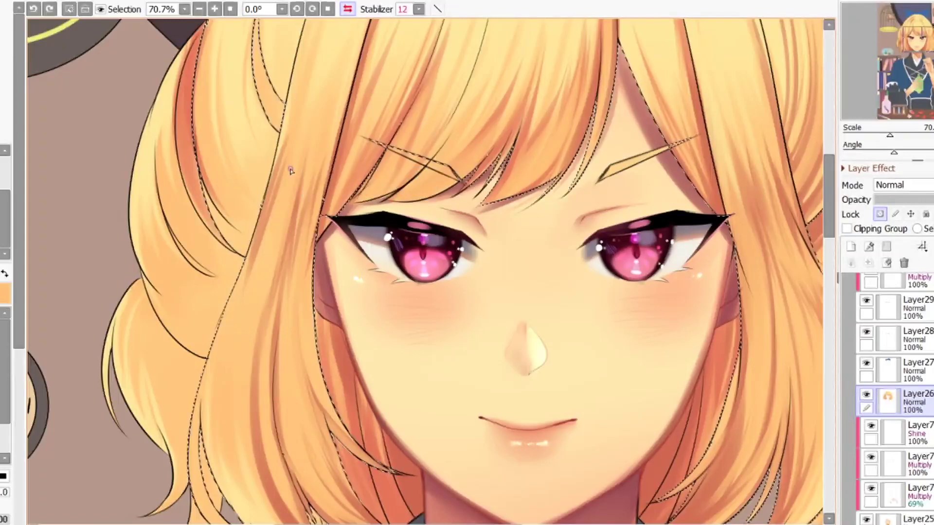
- Paint curved orange shadow strands from the crown down the upper part of the clock-side front lock
{"action": "scroll", "coordinate": [289, 164], "scroll_direction": "down", "scroll_amount": 4}
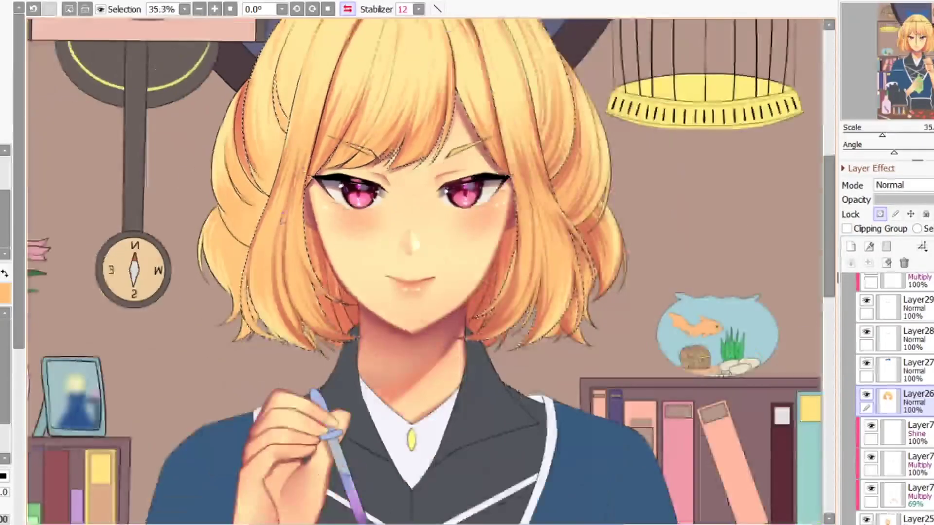
{"action": "scroll", "coordinate": [272, 173], "scroll_direction": "up", "scroll_amount": 3}
{"action": "scroll", "coordinate": [258, 181], "scroll_direction": "down", "scroll_amount": 3}
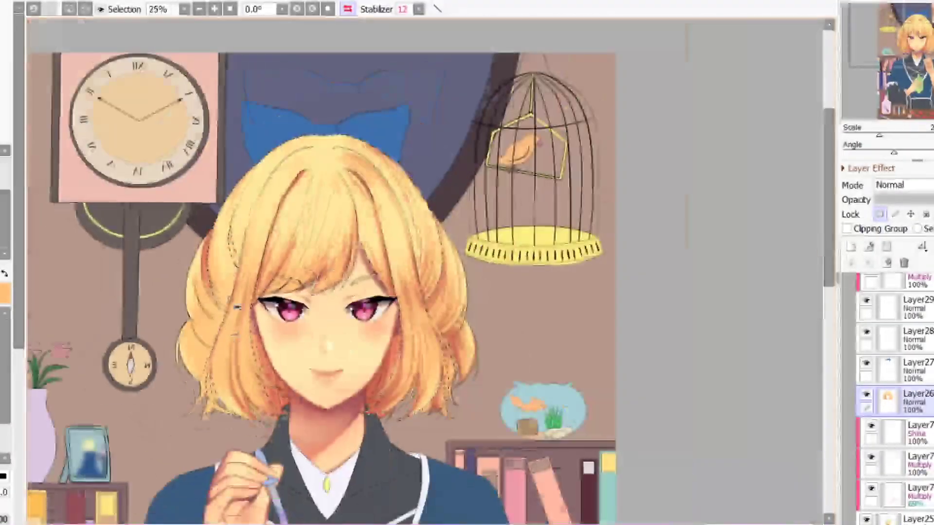
{"action": "scroll", "coordinate": [243, 236], "scroll_direction": "up", "scroll_amount": 3}
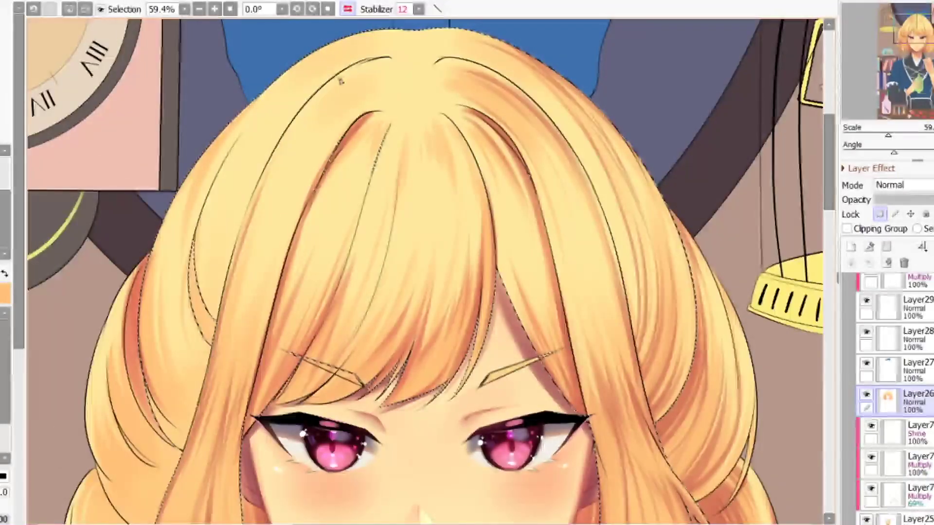
{"action": "left_click_drag", "start_coordinate": [362, 61], "coordinate": [302, 117]}
{"action": "key", "text": "ctrl+z"}
{"action": "key", "text": "x"}
{"action": "left_click_drag", "start_coordinate": [358, 74], "coordinate": [274, 154]}
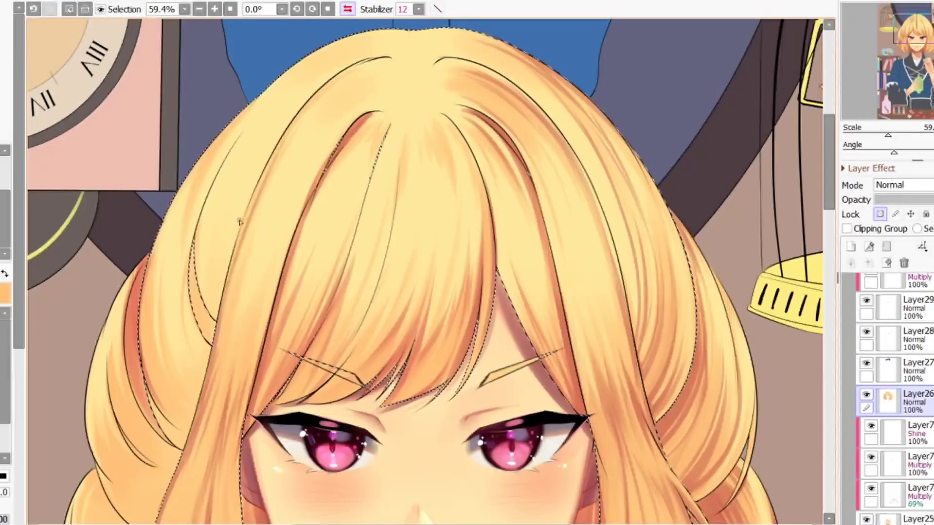
{"action": "left_click_drag", "start_coordinate": [284, 159], "coordinate": [250, 243]}
{"action": "left_click_drag", "start_coordinate": [282, 184], "coordinate": [309, 184]}
{"action": "left_click_drag", "start_coordinate": [312, 139], "coordinate": [273, 209]}
{"action": "left_click_drag", "start_coordinate": [358, 83], "coordinate": [262, 277]}
{"action": "left_click_drag", "start_coordinate": [307, 197], "coordinate": [285, 197]}
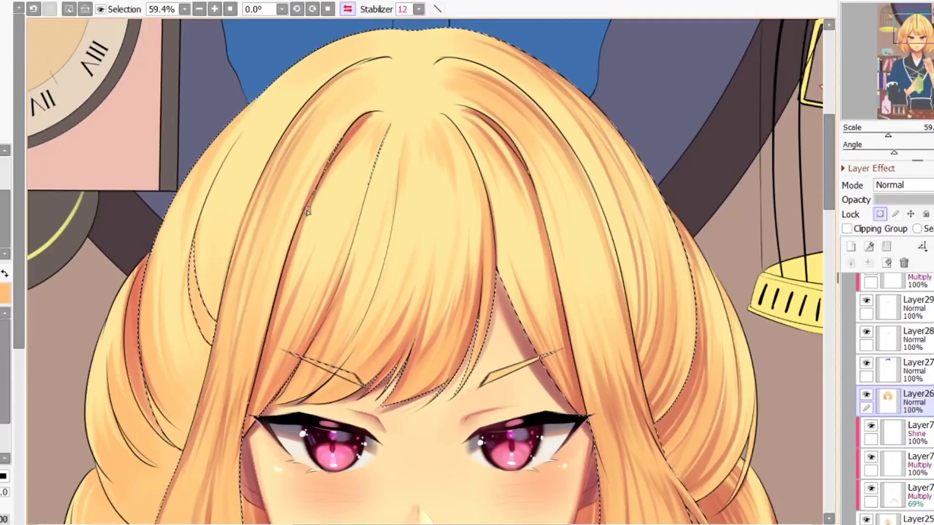
- Add a light-orange strand down the upper front lock on the birdcage side
{"action": "scroll", "coordinate": [307, 212], "scroll_direction": "down", "scroll_amount": 3}
{"action": "scroll", "coordinate": [433, 179], "scroll_direction": "up", "scroll_amount": 1}
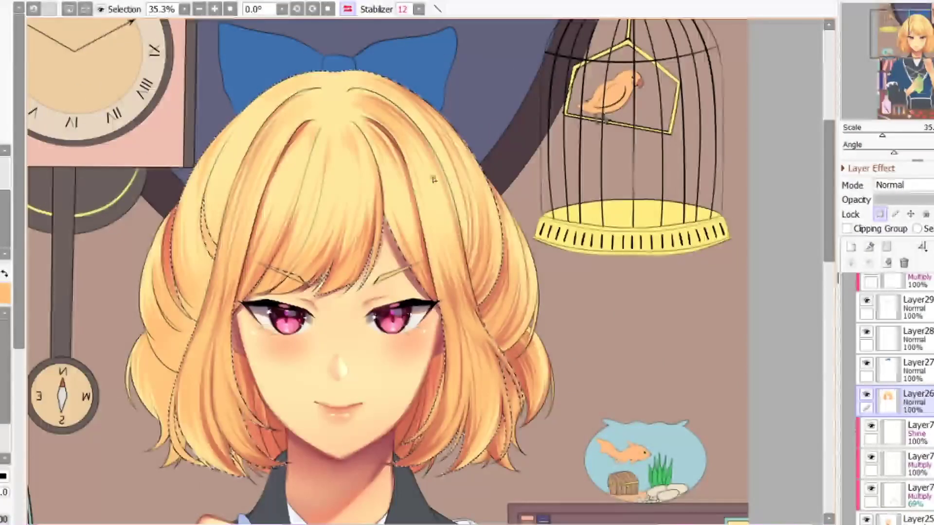
{"action": "mouse_move", "coordinate": [433, 200]}
{"action": "left_mouse_down"}
{"action": "mouse_move", "coordinate": [440, 187]}
{"action": "mouse_move", "coordinate": [447, 241]}
{"action": "left_mouse_up"}
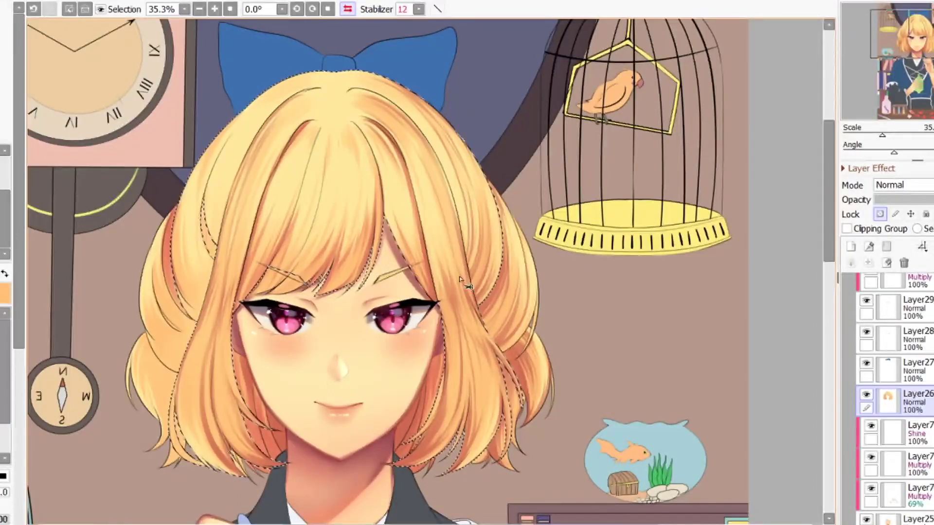
- Dab a small orange touch onto the upper front lock on the birdcage side
{"action": "scroll", "coordinate": [424, 194], "scroll_direction": "up", "scroll_amount": 3}
{"action": "left_click_drag", "start_coordinate": [424, 194], "coordinate": [424, 192]}
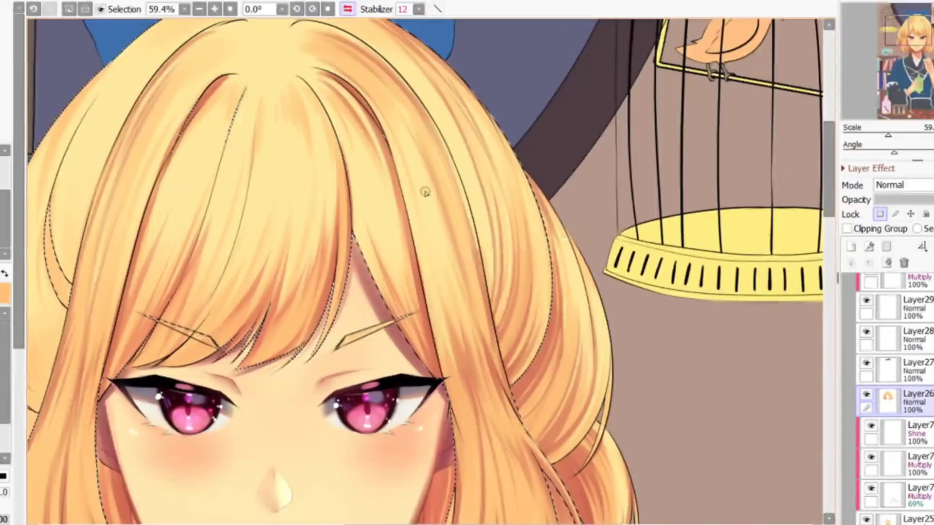
{"action": "scroll", "coordinate": [425, 192], "scroll_direction": "down", "scroll_amount": 2}
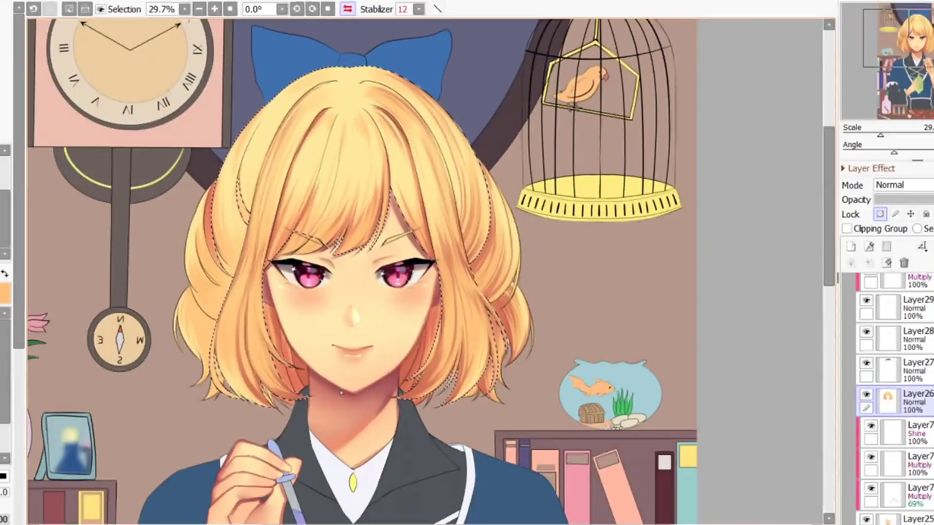
- Sample a hair tone and extend orange and reddish-orange strands through the clock-side front lock down to its tips
{"action": "scroll", "coordinate": [341, 391], "scroll_direction": "up", "scroll_amount": 3}
{"action": "right_click", "coordinate": [320, 481]}
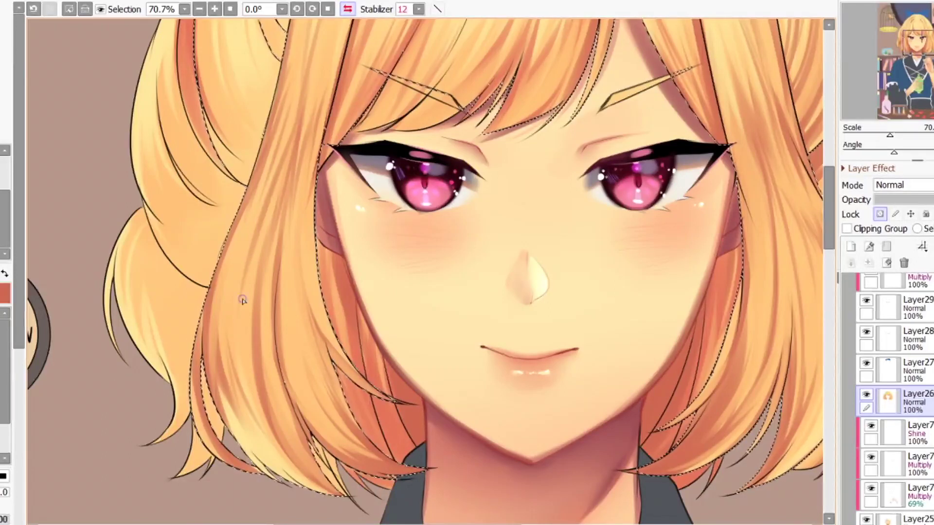
{"action": "key", "text": "h"}
{"action": "key", "text": "h"}
{"action": "scroll", "coordinate": [296, 270], "scroll_direction": "down", "scroll_amount": 3}
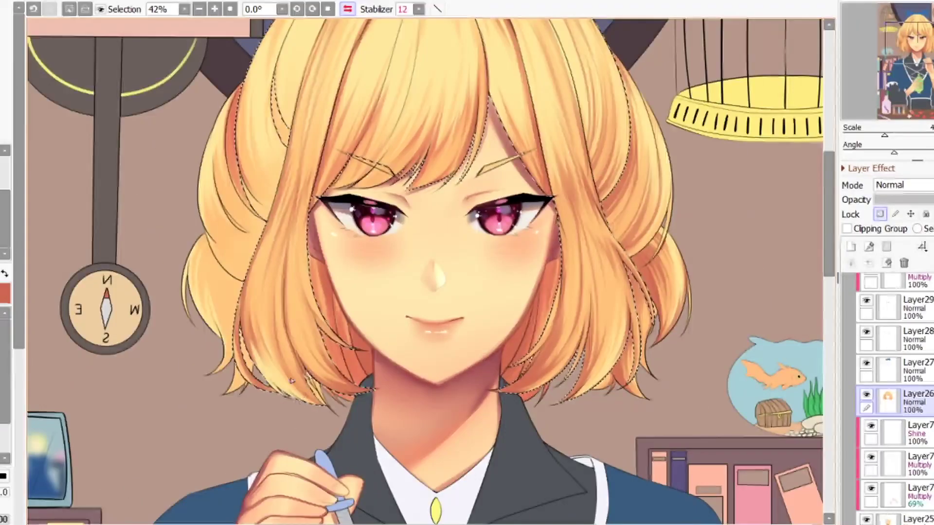
{"action": "scroll", "coordinate": [291, 381], "scroll_direction": "up", "scroll_amount": 4}
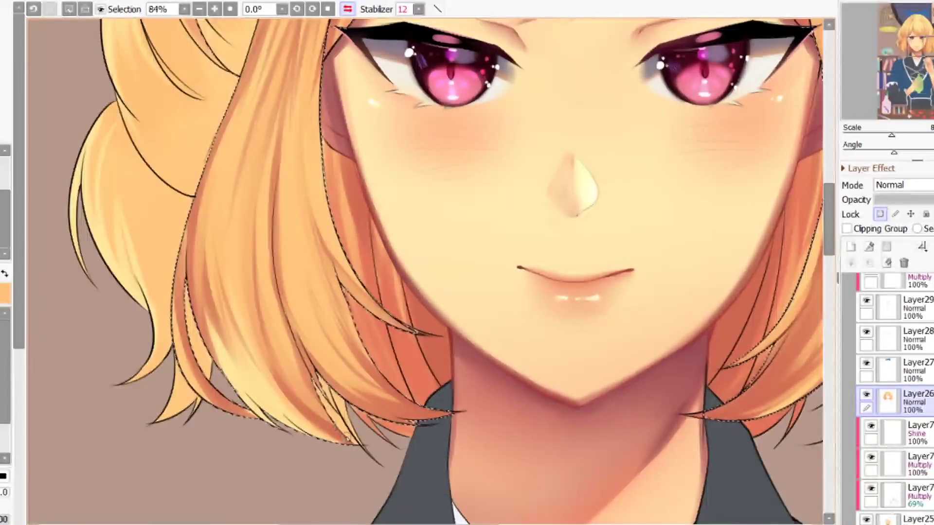
{"action": "scroll", "coordinate": [385, 434], "scroll_direction": "down", "scroll_amount": 4}
{"action": "scroll", "coordinate": [355, 422], "scroll_direction": "up", "scroll_amount": 3}
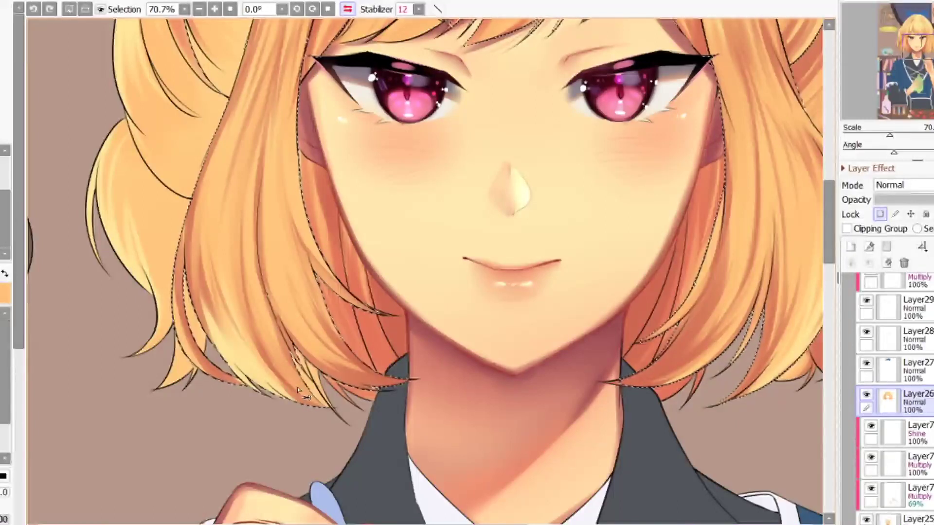
{"action": "scroll", "coordinate": [192, 316], "scroll_direction": "up", "scroll_amount": 3}
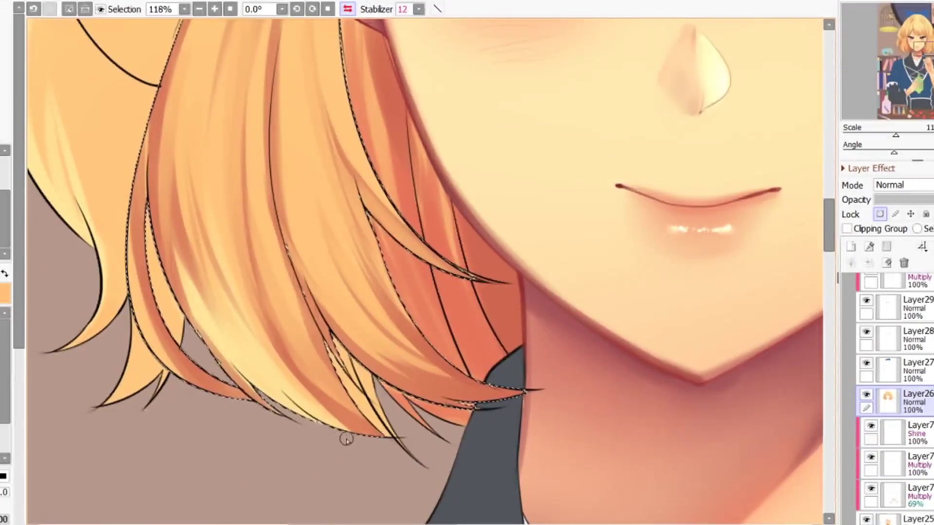
{"action": "scroll", "coordinate": [343, 437], "scroll_direction": "down", "scroll_amount": 4}
{"action": "scroll", "coordinate": [271, 188], "scroll_direction": "up", "scroll_amount": 5}
{"action": "scroll", "coordinate": [286, 297], "scroll_direction": "down", "scroll_amount": 5}
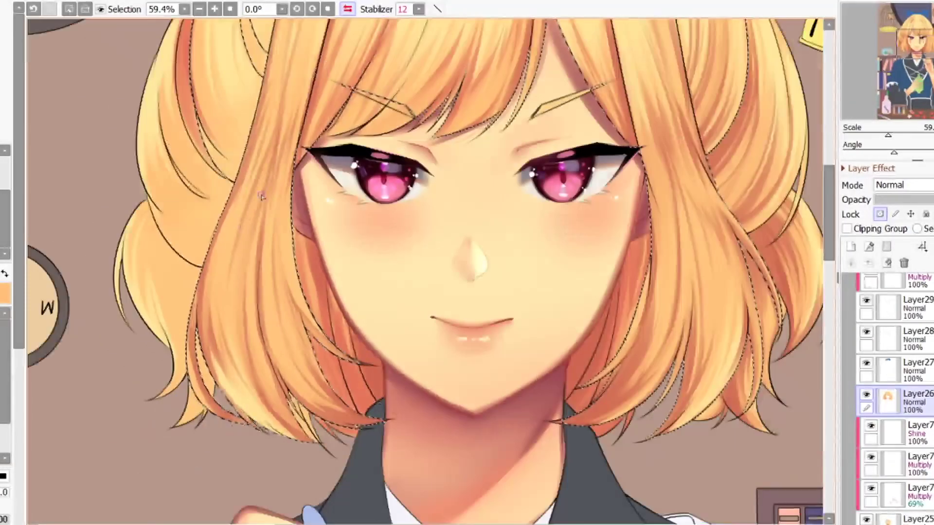
- Paint an orange strand upward through the clock-side front lock beside the eye
{"action": "scroll", "coordinate": [302, 100], "scroll_direction": "up", "scroll_amount": 3}
{"action": "left_click_drag", "start_coordinate": [275, 300], "coordinate": [275, 187]}
{"action": "key", "text": "x"}
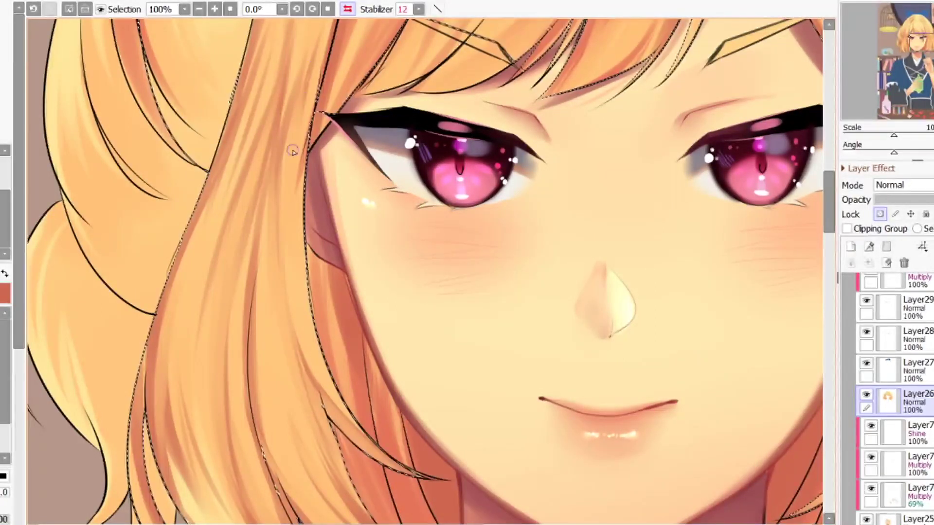
{"action": "scroll", "coordinate": [293, 151], "scroll_direction": "down", "scroll_amount": 3}
{"action": "scroll", "coordinate": [294, 155], "scroll_direction": "up", "scroll_amount": 3}
{"action": "scroll", "coordinate": [300, 166], "scroll_direction": "down", "scroll_amount": 4}
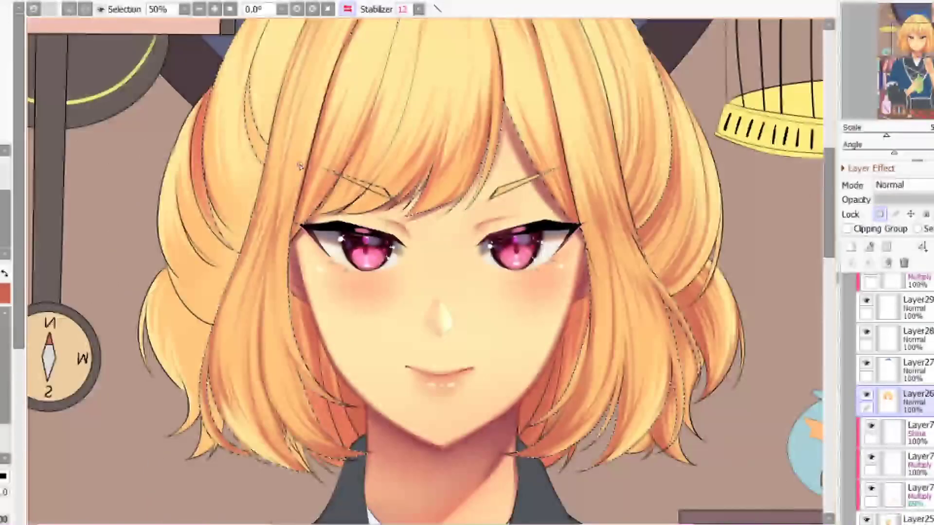
- Paint a long strand from brow level down the clock-side front lock, undoing the first attempt and redrawing it
{"action": "scroll", "coordinate": [299, 156], "scroll_direction": "down", "scroll_amount": 3}
{"action": "scroll", "coordinate": [272, 243], "scroll_direction": "up", "scroll_amount": 2}
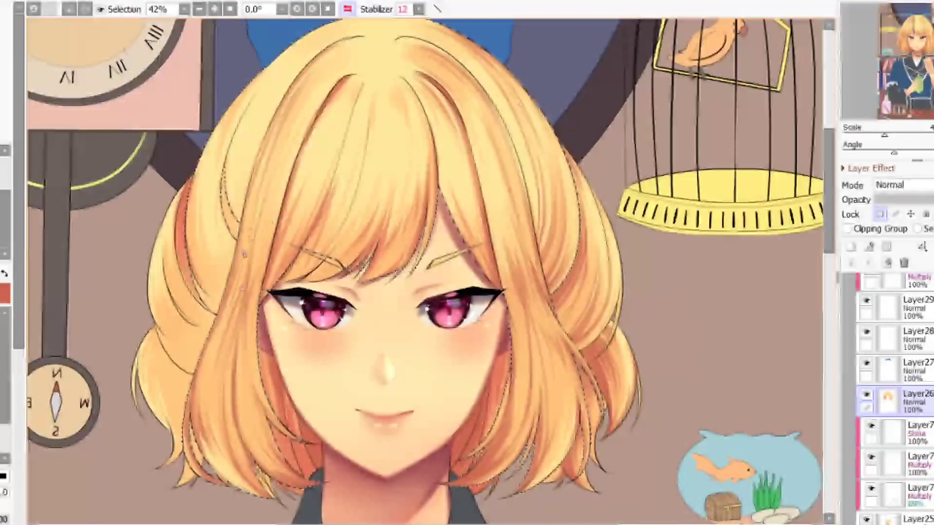
{"action": "scroll", "coordinate": [243, 332], "scroll_direction": "up", "scroll_amount": 6}
{"action": "left_click_drag", "start_coordinate": [274, 233], "coordinate": [249, 424]}
{"action": "key", "text": "ctrl+z"}
{"action": "left_click_drag", "start_coordinate": [277, 229], "coordinate": [220, 507]}
{"action": "scroll", "coordinate": [219, 506], "scroll_direction": "down", "scroll_amount": 3}
{"action": "scroll", "coordinate": [285, 187], "scroll_direction": "up", "scroll_amount": 2}
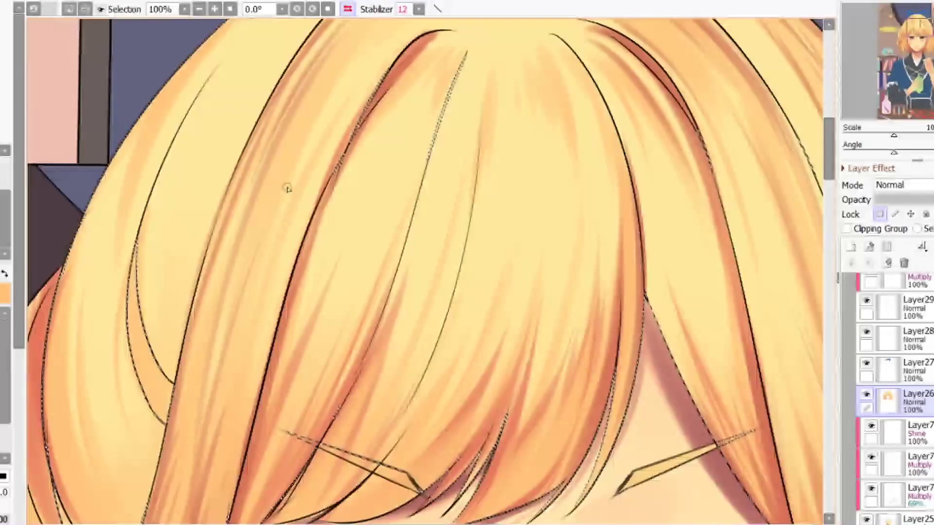
- Try a larger brush beside the loose cheek-side strand of the clock-side front lock and undo the last stroke
{"action": "scroll", "coordinate": [287, 108], "scroll_direction": "down", "scroll_amount": 4}
{"action": "scroll", "coordinate": [244, 274], "scroll_direction": "up", "scroll_amount": 2}
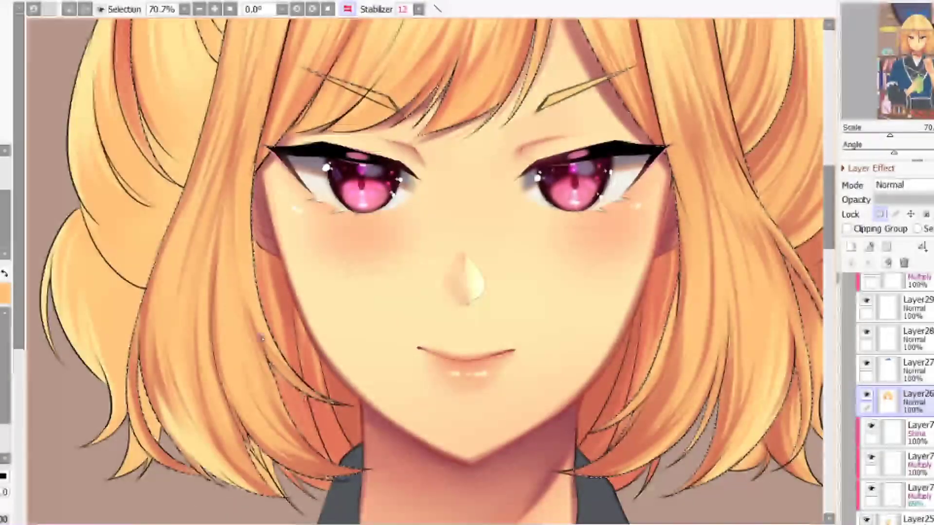
{"action": "scroll", "coordinate": [261, 344], "scroll_direction": "up", "scroll_amount": 3}
{"action": "scroll", "coordinate": [261, 344], "scroll_direction": "down", "scroll_amount": 1}
{"action": "scroll", "coordinate": [243, 299], "scroll_direction": "down", "scroll_amount": 2}
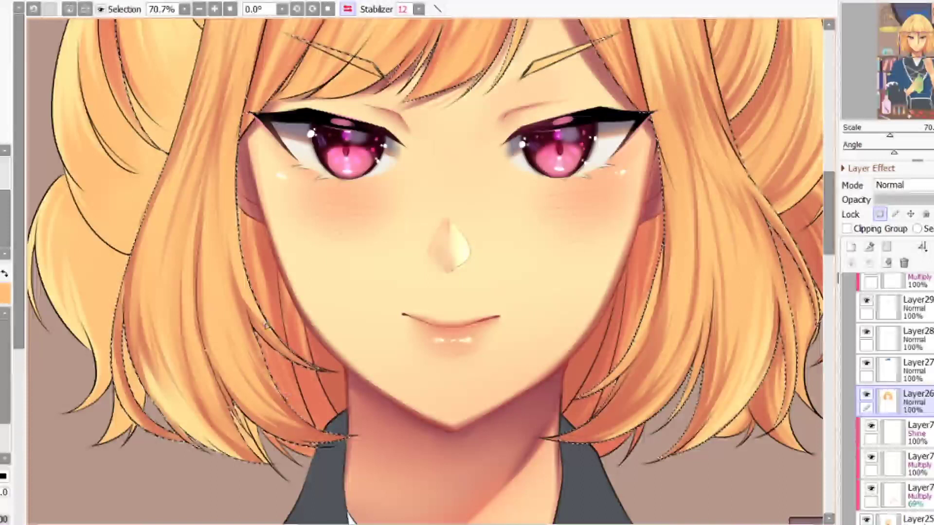
{"action": "scroll", "coordinate": [244, 286], "scroll_direction": "up", "scroll_amount": 1}
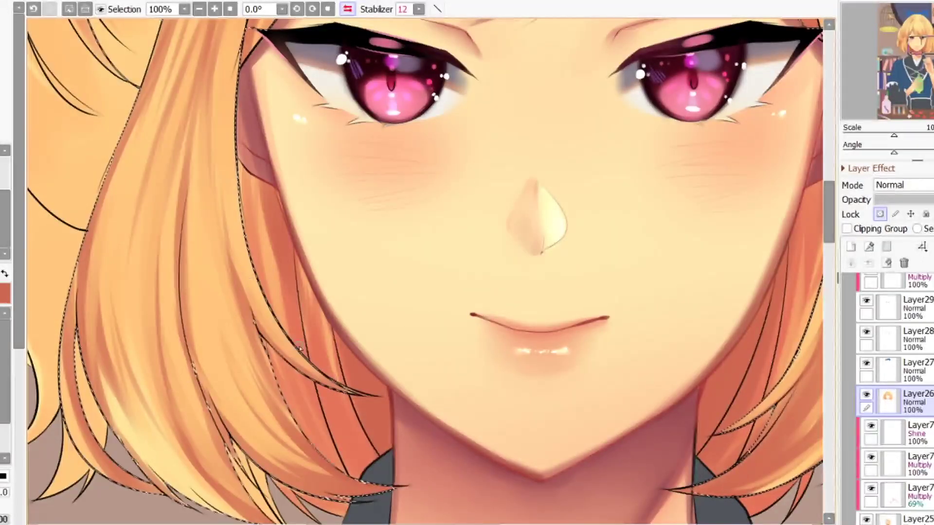
{"action": "key", "text": "bracketright"}
{"action": "key", "text": "ctrl+z"}
- Paint a reddish-orange shadow stroke with a smaller brush along the curved inner tip of the clock-side front lock
{"action": "scroll", "coordinate": [246, 322], "scroll_direction": "down", "scroll_amount": 3}
{"action": "scroll", "coordinate": [285, 389], "scroll_direction": "up", "scroll_amount": 6}
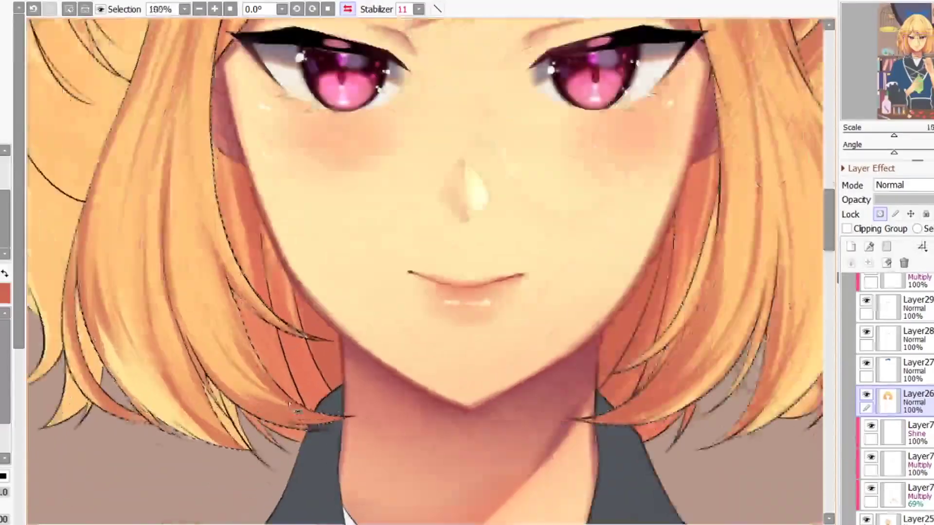
{"action": "key", "text": "bracketleft"}
{"action": "left_click_drag", "start_coordinate": [321, 463], "coordinate": [397, 438]}
{"action": "scroll", "coordinate": [398, 439], "scroll_direction": "down", "scroll_amount": 4}
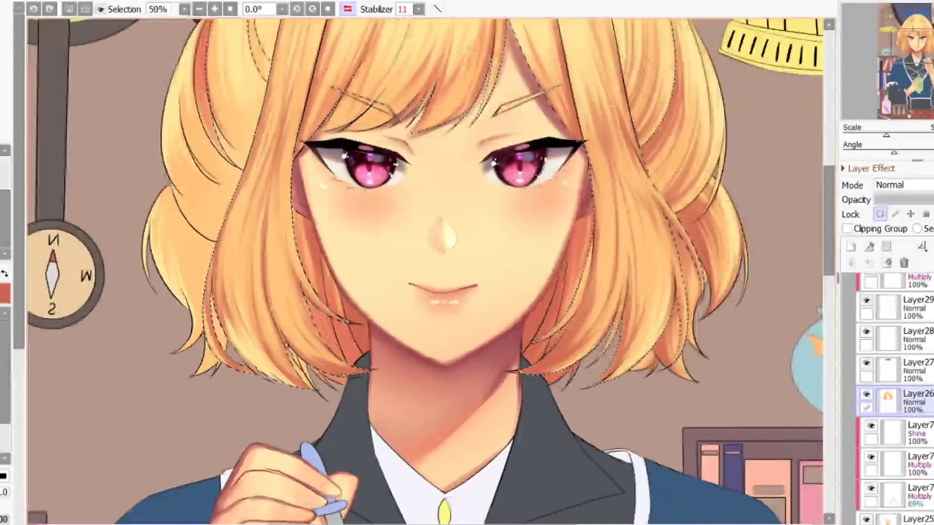
- Sample a light-orange hair tone and draw fine strands with a smaller brush down into the clock-side lock's lower tips
{"action": "scroll", "coordinate": [277, 375], "scroll_direction": "up", "scroll_amount": 3}
{"action": "right_click", "coordinate": [222, 252]}
{"action": "key", "text": "bracketleft"}
{"action": "mouse_move", "coordinate": [296, 360]}
{"action": "left_mouse_down"}
{"action": "mouse_move", "coordinate": [336, 392]}
{"action": "mouse_move", "coordinate": [416, 429]}
{"action": "left_mouse_up"}
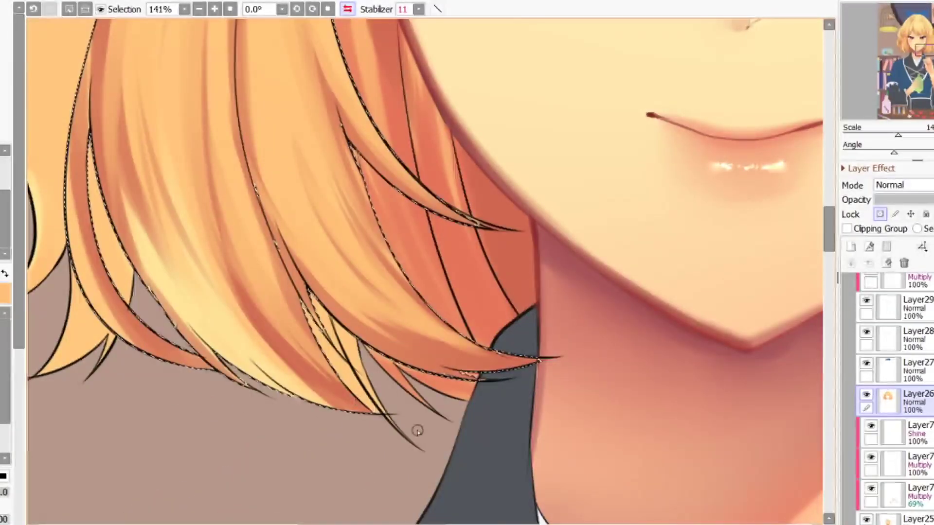
{"action": "left_click_drag", "start_coordinate": [282, 313], "coordinate": [406, 425]}
{"action": "scroll", "coordinate": [379, 347], "scroll_direction": "down", "scroll_amount": 3}
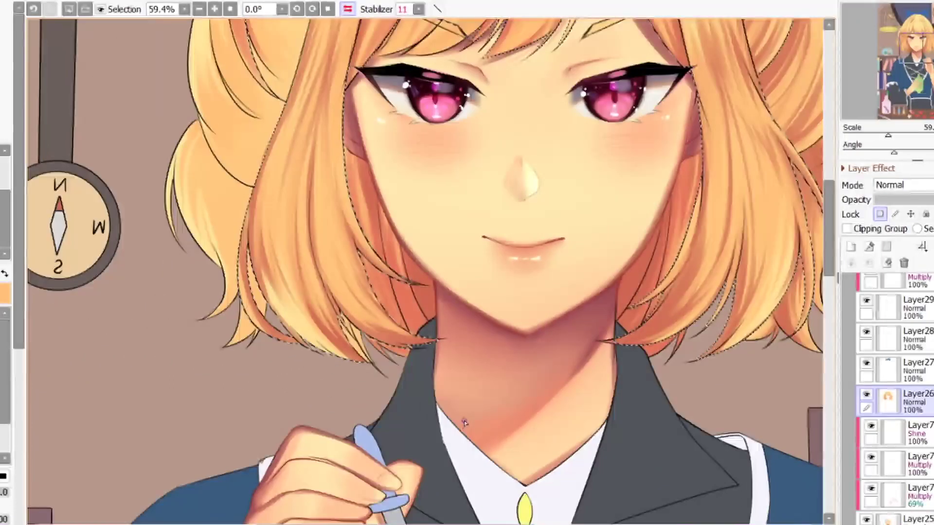
- Undo the last tip strand and repaint it as a shorter stroke on the clock-side front lock
{"action": "scroll", "coordinate": [366, 387], "scroll_direction": "up", "scroll_amount": 3}
{"action": "key", "text": "ctrl+z"}
{"action": "left_click_drag", "start_coordinate": [336, 361], "coordinate": [384, 407]}
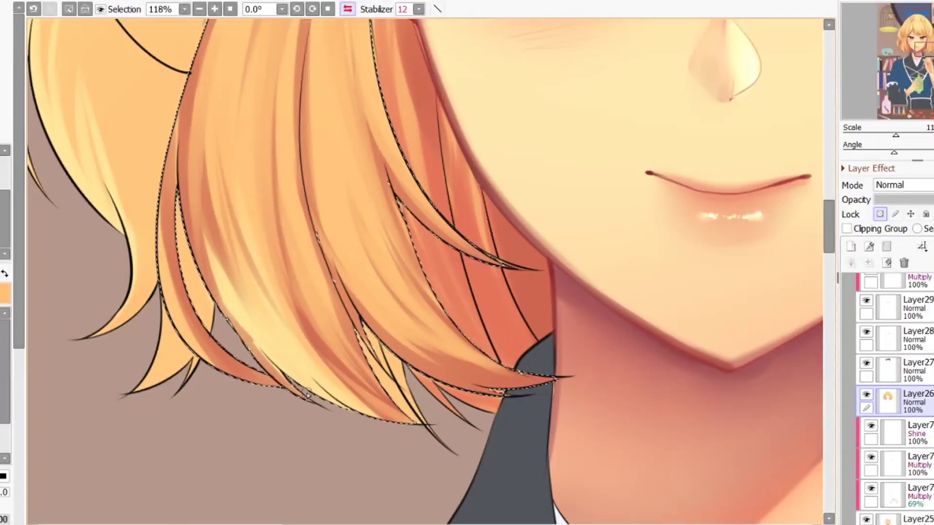
{"action": "scroll", "coordinate": [410, 403], "scroll_direction": "down", "scroll_amount": 3}
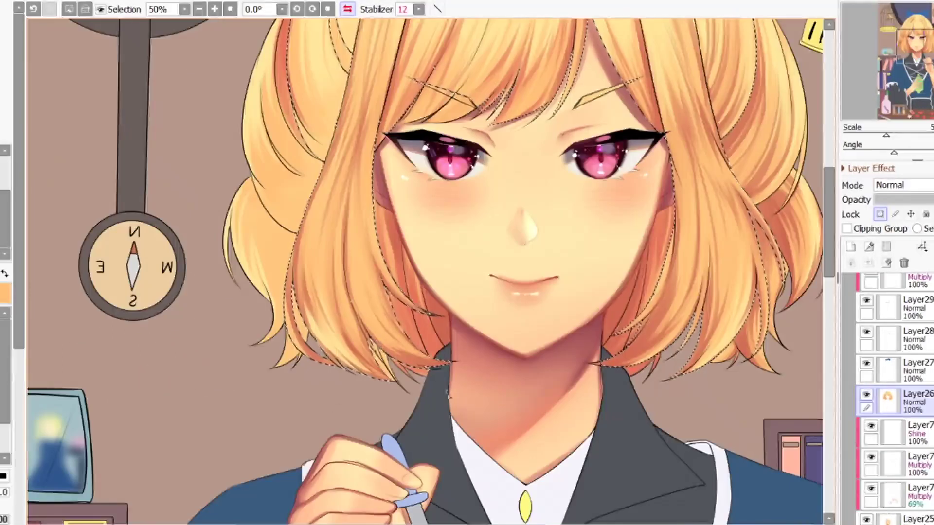
- Cover the light-yellow area at the lower outer edge of the clock-side front lock with broad orange shading
{"action": "scroll", "coordinate": [404, 389], "scroll_direction": "up", "scroll_amount": 1}
{"action": "scroll", "coordinate": [399, 370], "scroll_direction": "down", "scroll_amount": 2}
{"action": "scroll", "coordinate": [400, 368], "scroll_direction": "up", "scroll_amount": 3}
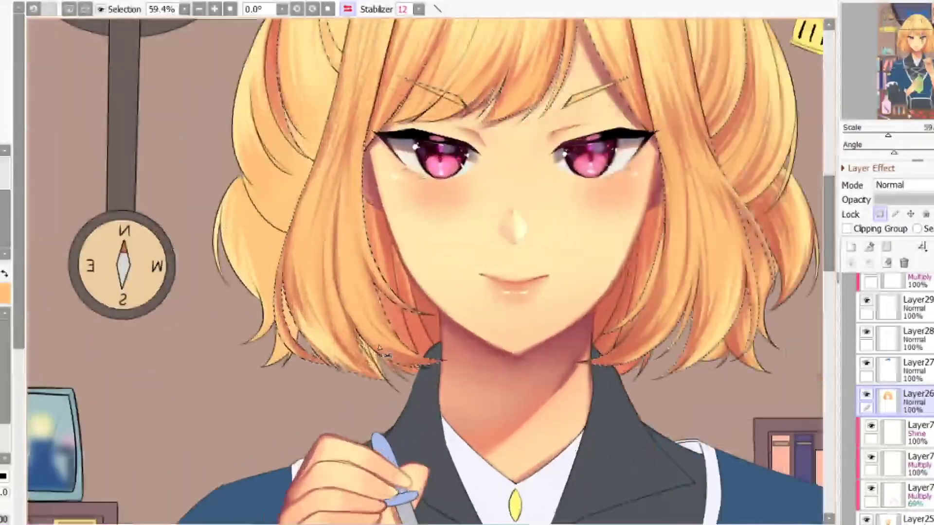
{"action": "mouse_move", "coordinate": [217, 217]}
{"action": "left_mouse_down"}
{"action": "mouse_move", "coordinate": [329, 376]}
{"action": "mouse_move", "coordinate": [317, 392]}
{"action": "left_mouse_up"}
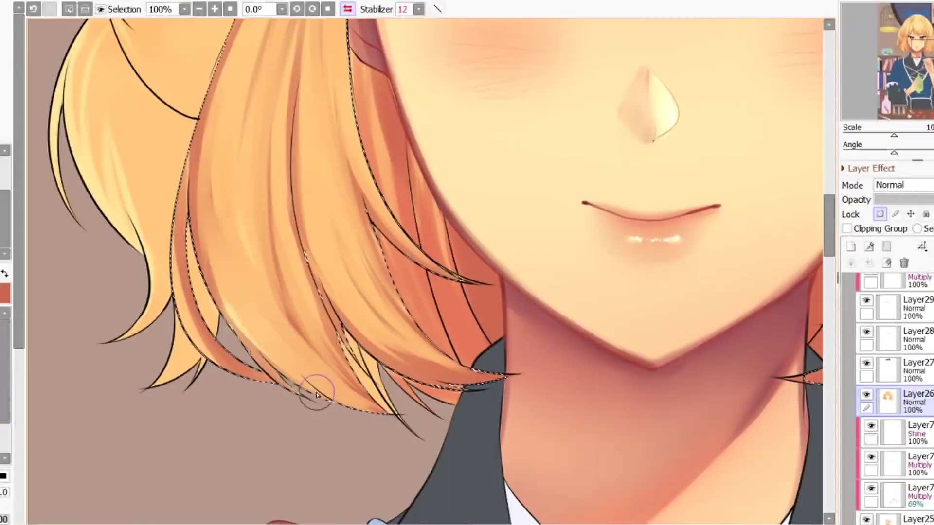
{"action": "left_click_drag", "start_coordinate": [197, 303], "coordinate": [207, 280]}
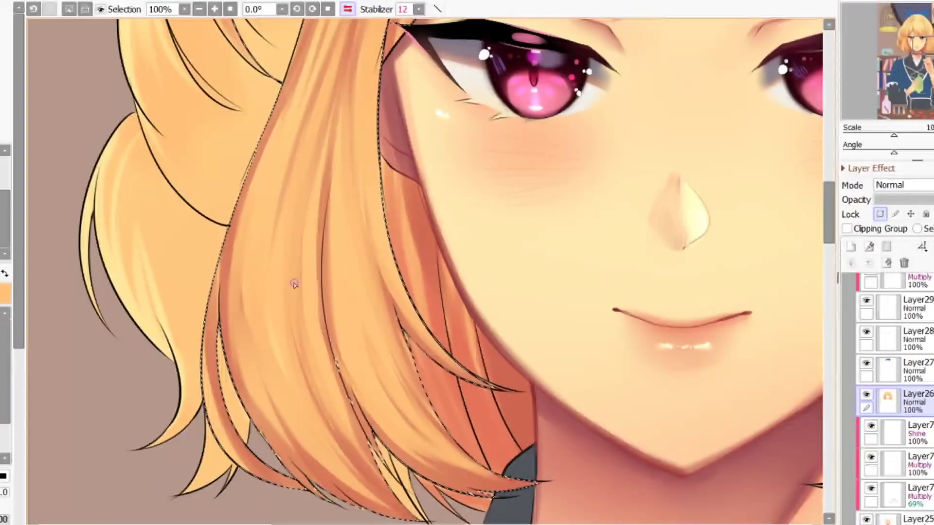
- Paint long strands down the middle and cheek side of the clock-side front lock, undoing and redrawing one of them
{"action": "left_click_drag", "start_coordinate": [307, 180], "coordinate": [299, 344]}
{"action": "mouse_move", "coordinate": [316, 116]}
{"action": "left_mouse_down"}
{"action": "mouse_move", "coordinate": [298, 334]}
{"action": "mouse_move", "coordinate": [334, 435]}
{"action": "left_mouse_up"}
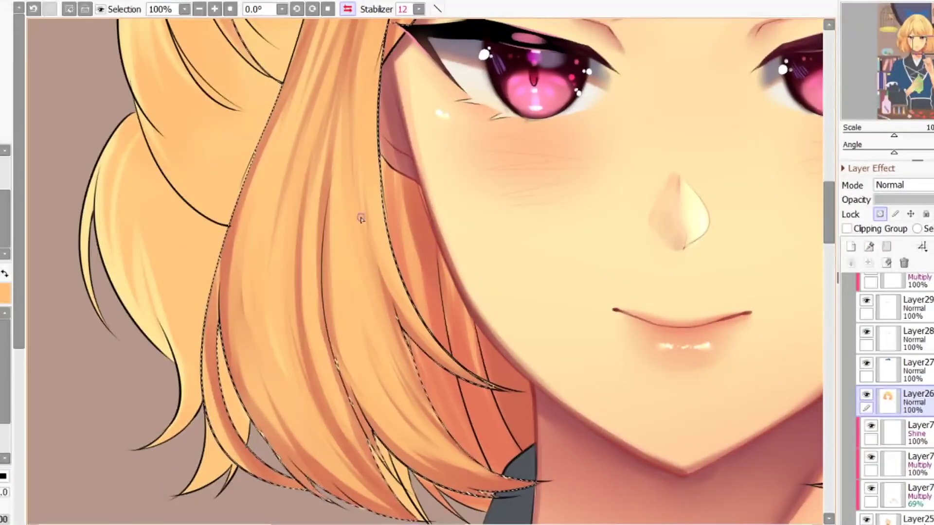
{"action": "key", "text": "ctrl+z"}
{"action": "left_click_drag", "start_coordinate": [365, 182], "coordinate": [396, 306]}
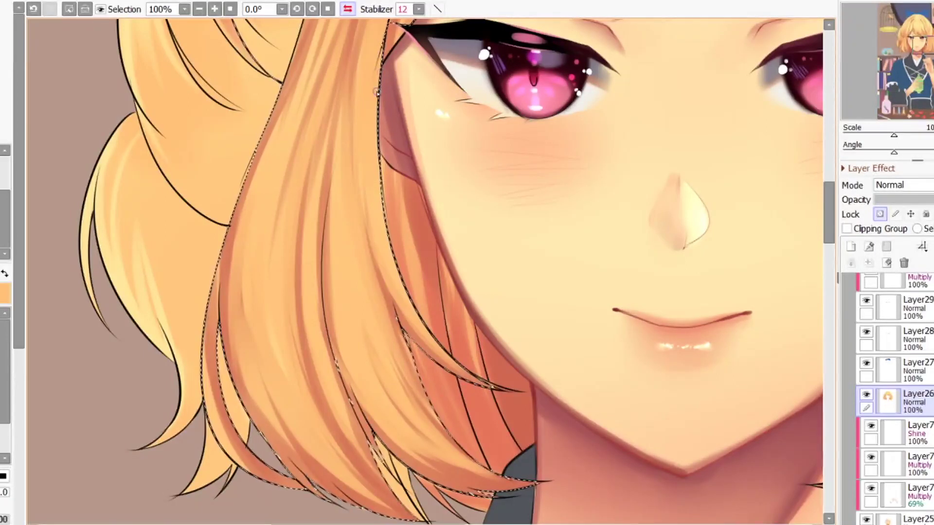
{"action": "key", "text": "x"}
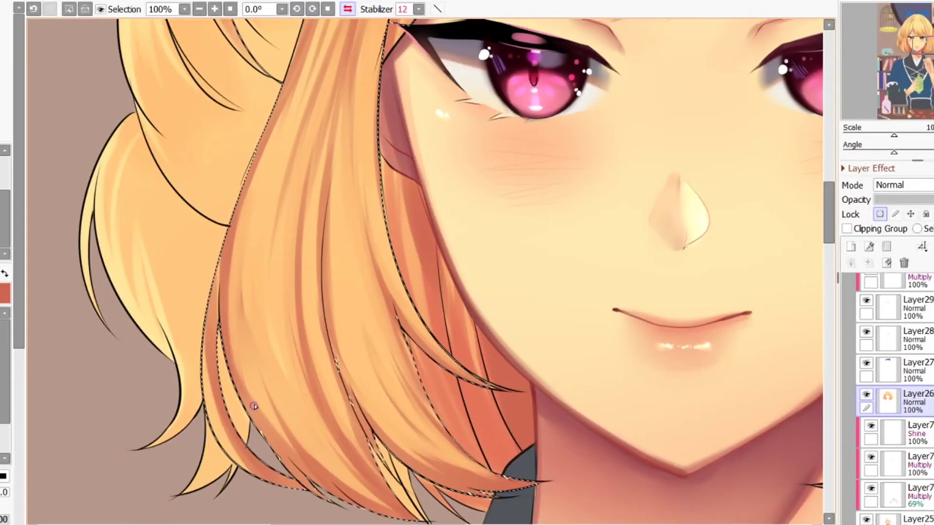
- Clear the selection and add an orange strand to the clock-side front lock just above the eye corner
{"action": "scroll", "coordinate": [355, 246], "scroll_direction": "down", "scroll_amount": 2}
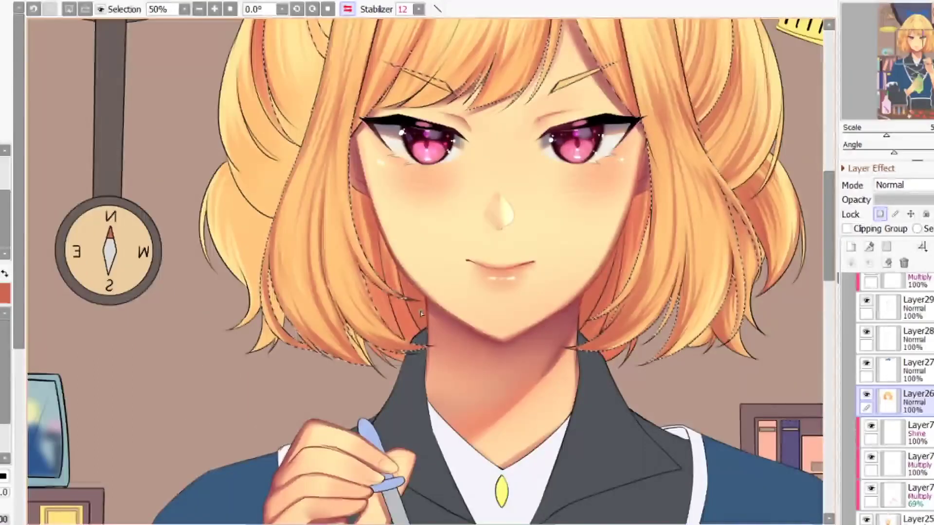
{"action": "scroll", "coordinate": [421, 314], "scroll_direction": "down", "scroll_amount": 2}
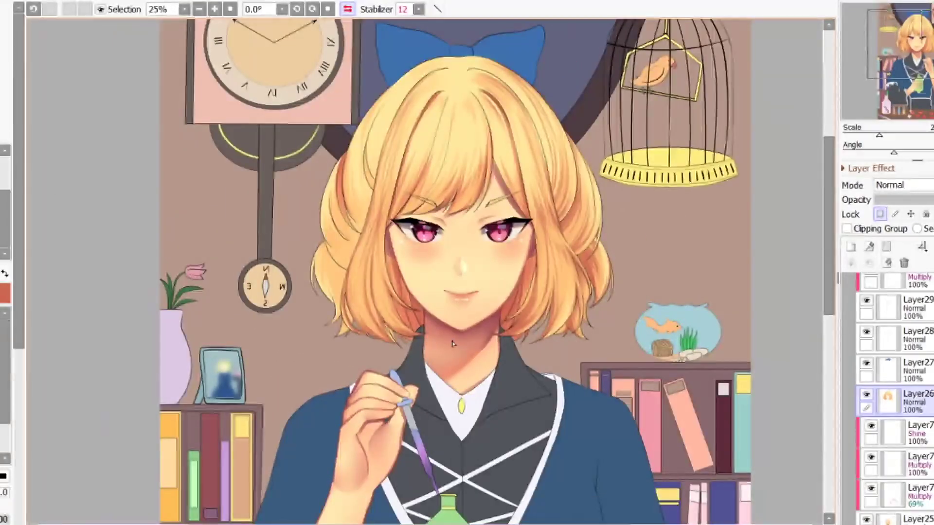
{"action": "scroll", "coordinate": [356, 223], "scroll_direction": "up", "scroll_amount": 4}
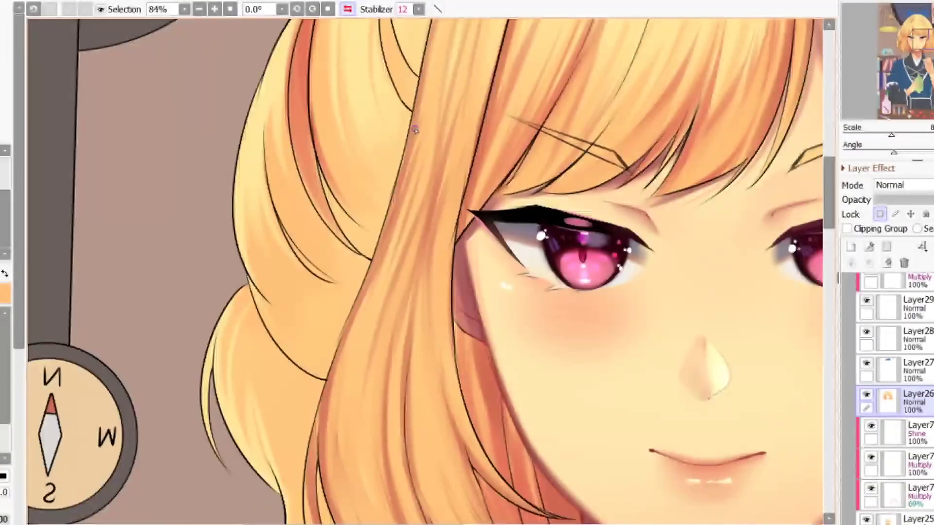
{"action": "key", "text": "x"}
{"action": "left_click_drag", "start_coordinate": [457, 90], "coordinate": [439, 180]}
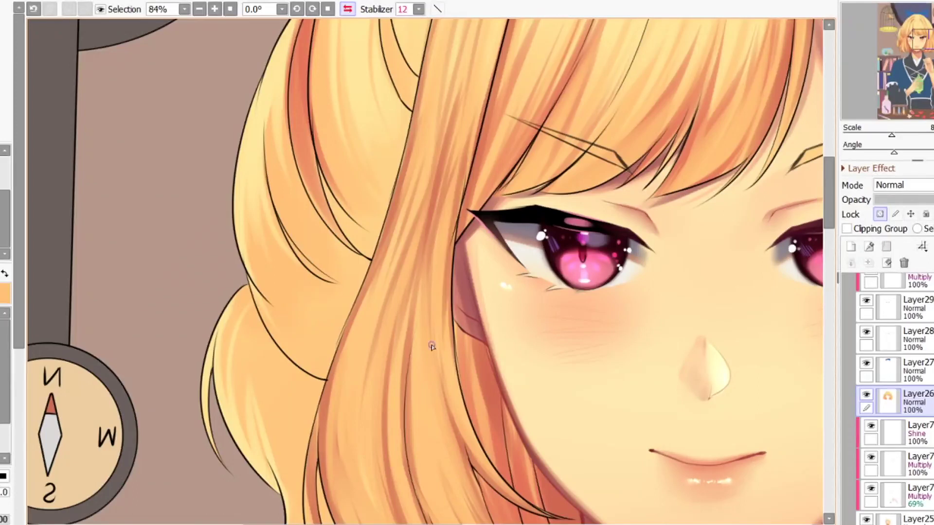
{"action": "scroll", "coordinate": [432, 346], "scroll_direction": "down", "scroll_amount": 4}
{"action": "scroll", "coordinate": [521, 351], "scroll_direction": "up", "scroll_amount": 1}
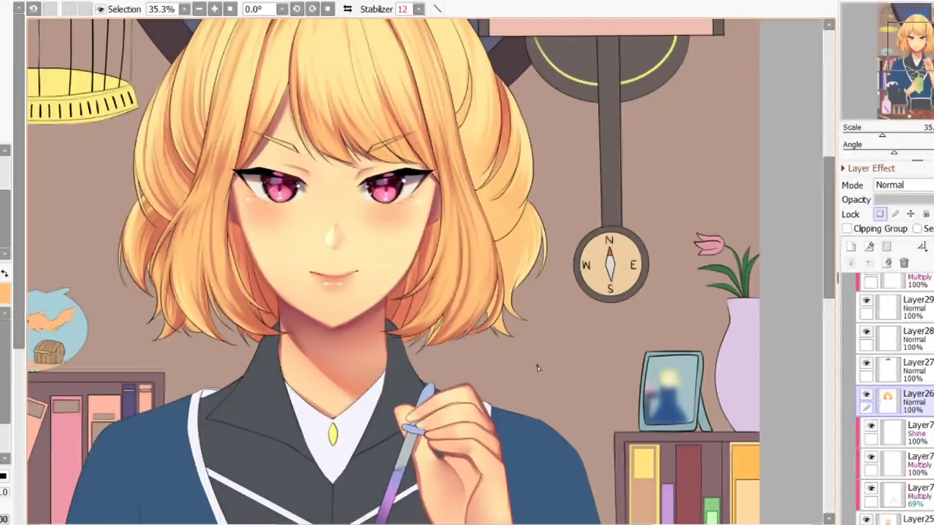
- Select the small crescent-shaped hair section tucked behind the clock-side front lock
{"action": "key", "text": "h"}
{"action": "scroll", "coordinate": [386, 253], "scroll_direction": "down", "scroll_amount": 1}
{"action": "scroll", "coordinate": [382, 146], "scroll_direction": "up", "scroll_amount": 1}
{"action": "scroll", "coordinate": [384, 139], "scroll_direction": "down", "scroll_amount": 3}
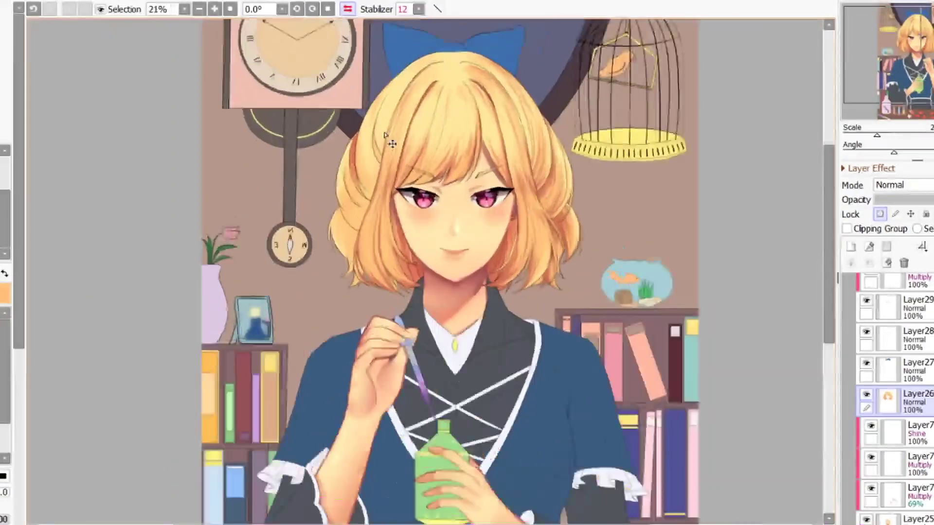
{"action": "scroll", "coordinate": [391, 143], "scroll_direction": "up", "scroll_amount": 6}
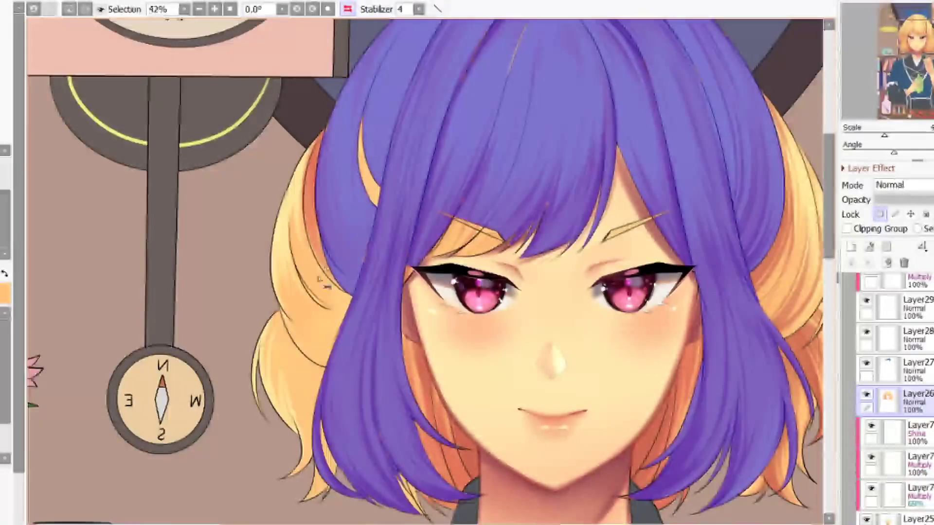
{"action": "scroll", "coordinate": [339, 288], "scroll_direction": "up", "scroll_amount": 2}
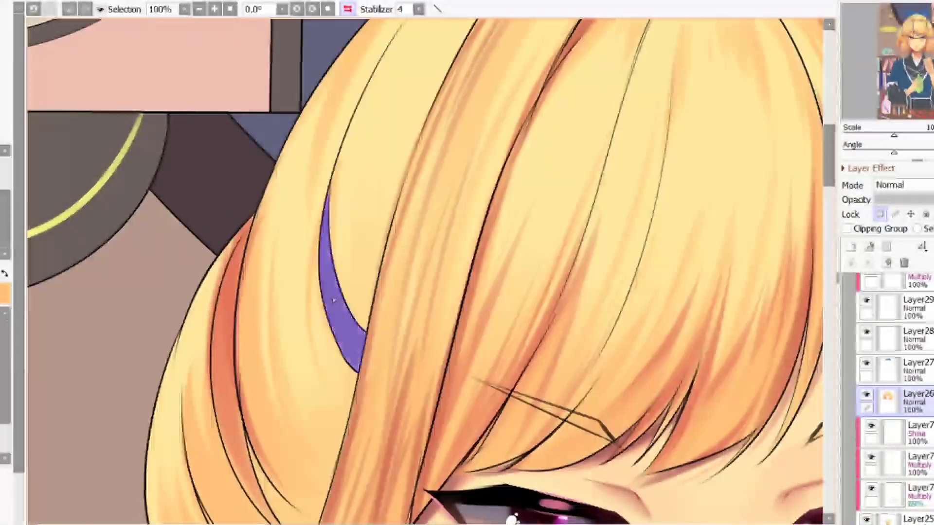
- Shade the crescent-shaped section behind the clock-side front lock in reddish-orange, with a lighter strand along its inner edge
{"action": "mouse_move", "coordinate": [359, 370]}
{"action": "left_mouse_down"}
{"action": "mouse_move", "coordinate": [324, 263]}
{"action": "mouse_move", "coordinate": [335, 311]}
{"action": "mouse_move", "coordinate": [376, 350]}
{"action": "mouse_move", "coordinate": [378, 331]}
{"action": "left_mouse_up"}
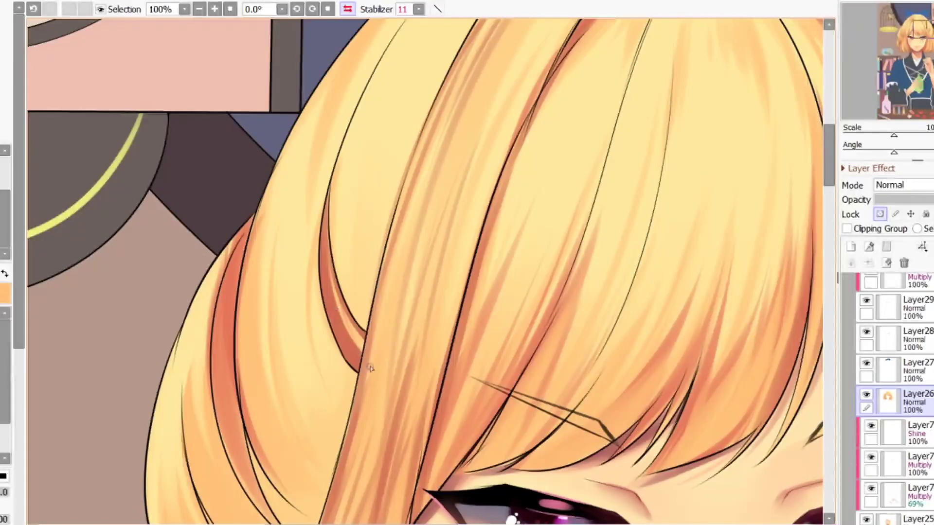
{"action": "scroll", "coordinate": [340, 291], "scroll_direction": "down", "scroll_amount": 4}
{"action": "scroll", "coordinate": [325, 204], "scroll_direction": "up", "scroll_amount": 8}
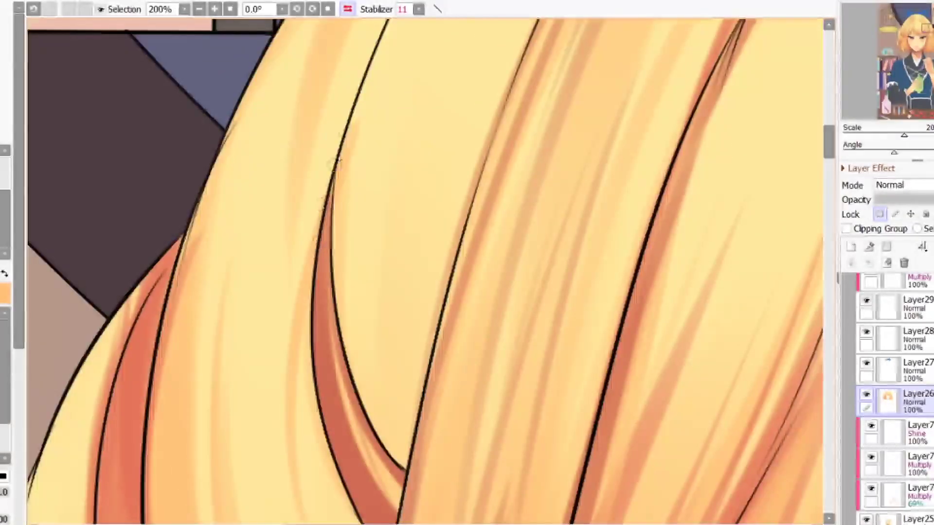
{"action": "scroll", "coordinate": [338, 160], "scroll_direction": "down", "scroll_amount": 4}
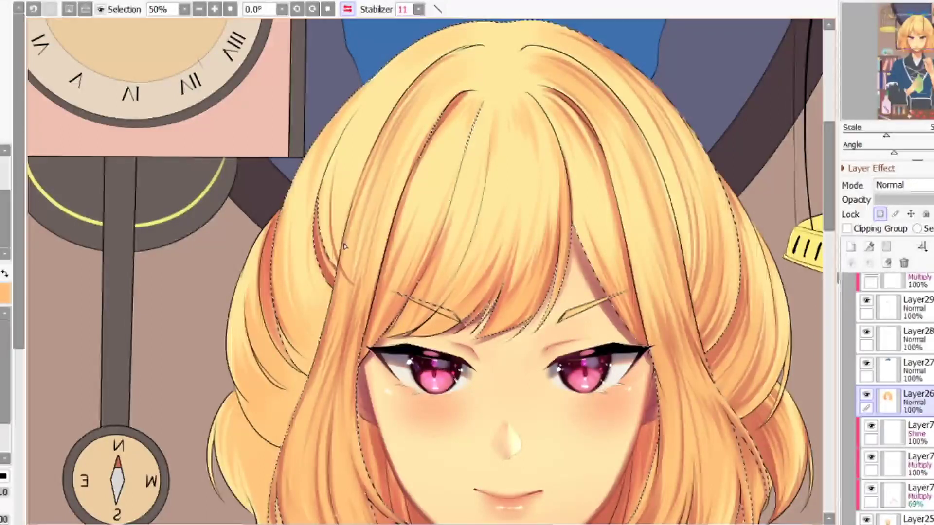
- Draw a boundary across the hair near the crown and select the section behind the clock-side front lock
{"action": "scroll", "coordinate": [347, 251], "scroll_direction": "up", "scroll_amount": 2}
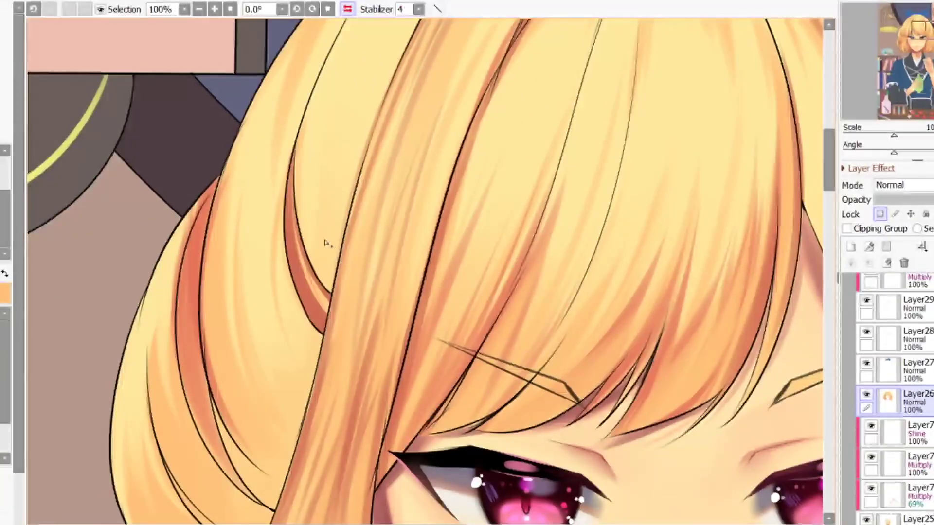
{"action": "scroll", "coordinate": [316, 265], "scroll_direction": "up", "scroll_amount": 1}
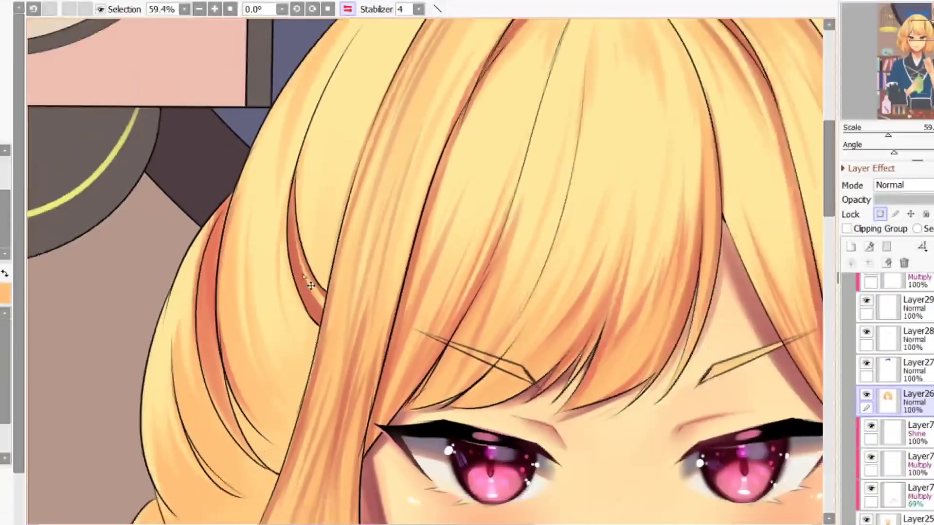
{"action": "scroll", "coordinate": [310, 285], "scroll_direction": "down", "scroll_amount": 1}
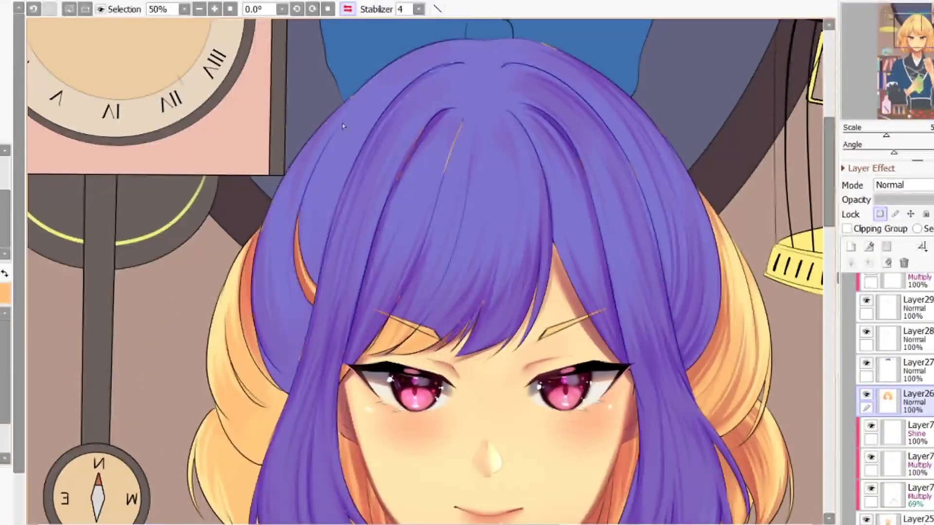
{"action": "scroll", "coordinate": [343, 126], "scroll_direction": "up", "scroll_amount": 4}
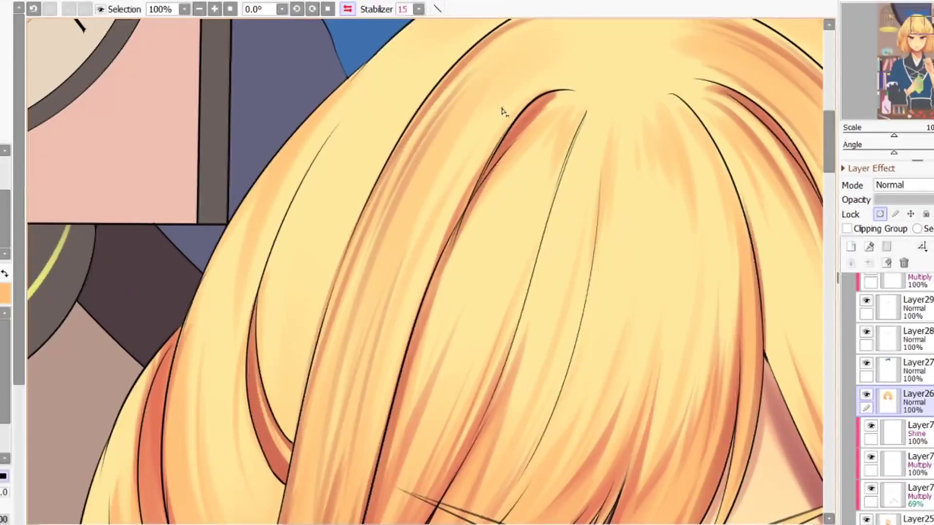
{"action": "scroll", "coordinate": [440, 171], "scroll_direction": "down", "scroll_amount": 1}
{"action": "left_click_drag", "start_coordinate": [461, 92], "coordinate": [427, 42]}
{"action": "key", "text": "w"}
{"action": "left_click", "coordinate": [375, 177]}
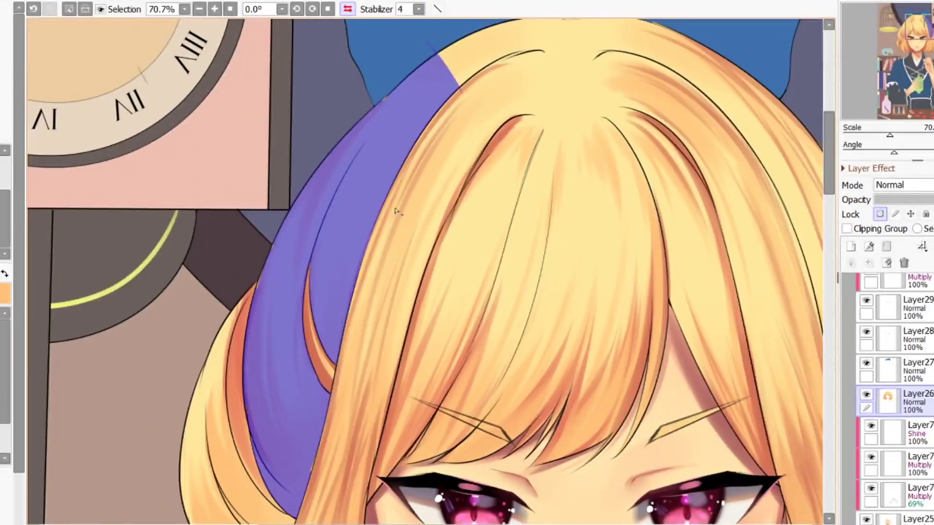
- Shade the fold between the crescent shadow and the front lock with soft orange and strands rising from its lower tip
{"action": "key", "text": "b"}
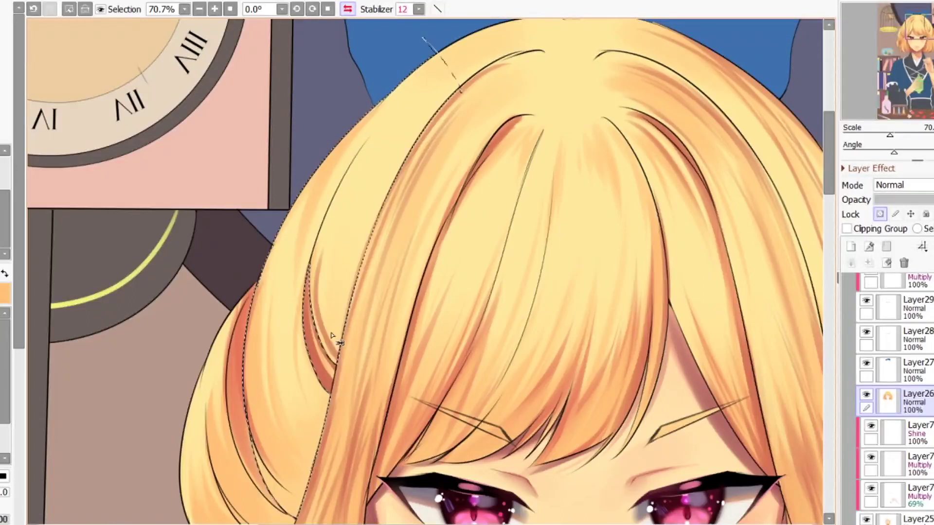
{"action": "left_click_drag", "start_coordinate": [341, 358], "coordinate": [335, 259]}
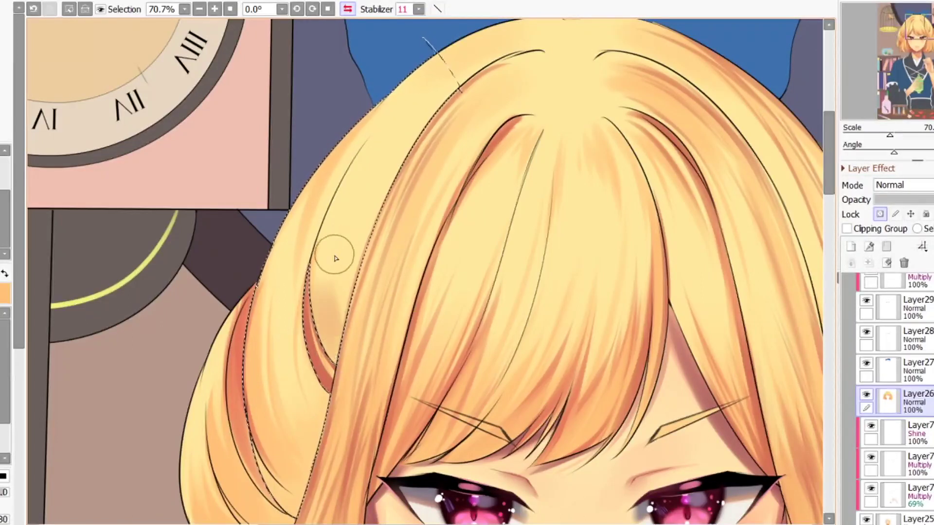
{"action": "left_click_drag", "start_coordinate": [335, 358], "coordinate": [319, 280]}
{"action": "mouse_move", "coordinate": [353, 306]}
{"action": "left_mouse_down"}
{"action": "mouse_move", "coordinate": [372, 306]}
{"action": "mouse_move", "coordinate": [355, 308]}
{"action": "left_mouse_up"}
{"action": "left_click_drag", "start_coordinate": [336, 352], "coordinate": [351, 195]}
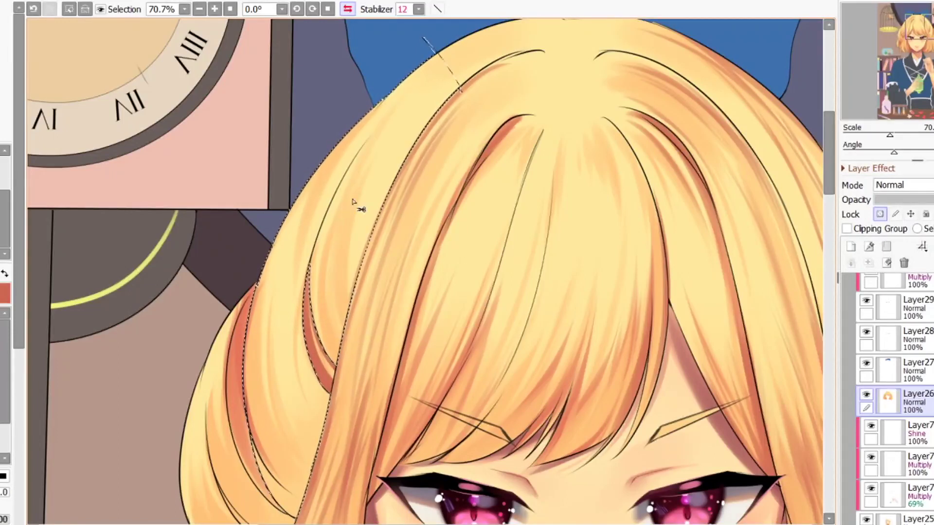
- Undo and redraw strands in the fold beside the crescent, building up orange and reddish-orange lines toward the outer edge
{"action": "key", "text": "ctrl+z"}
{"action": "left_click_drag", "start_coordinate": [335, 347], "coordinate": [342, 274]}
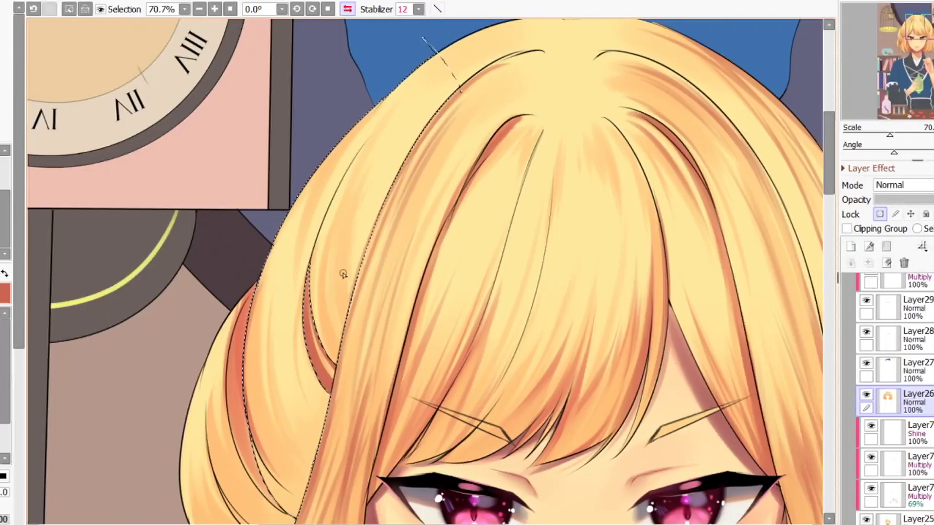
{"action": "scroll", "coordinate": [421, 128], "scroll_direction": "down", "scroll_amount": 1}
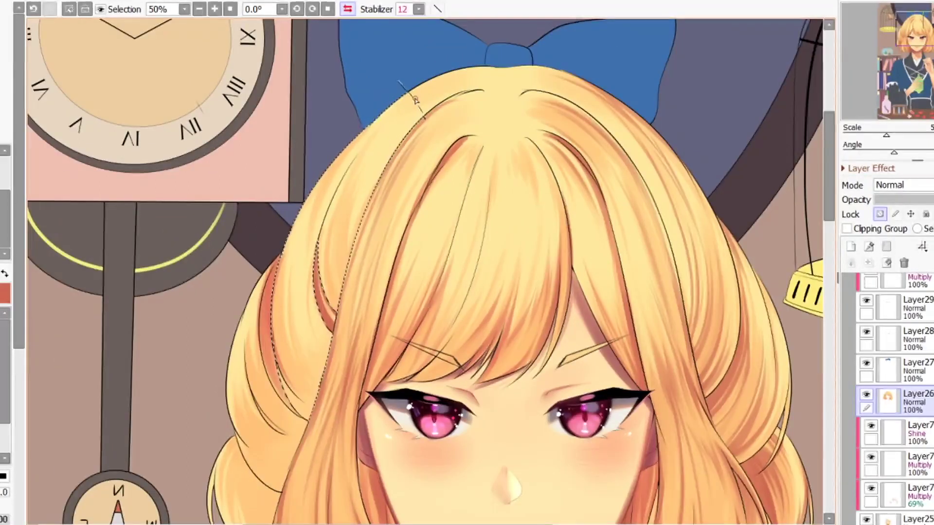
{"action": "scroll", "coordinate": [402, 141], "scroll_direction": "up", "scroll_amount": 3}
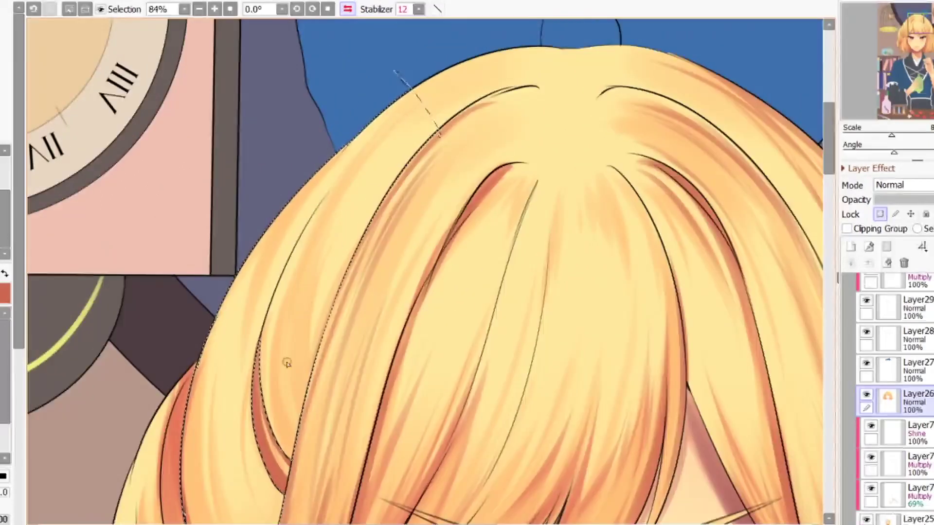
{"action": "key", "text": "ctrl+z"}
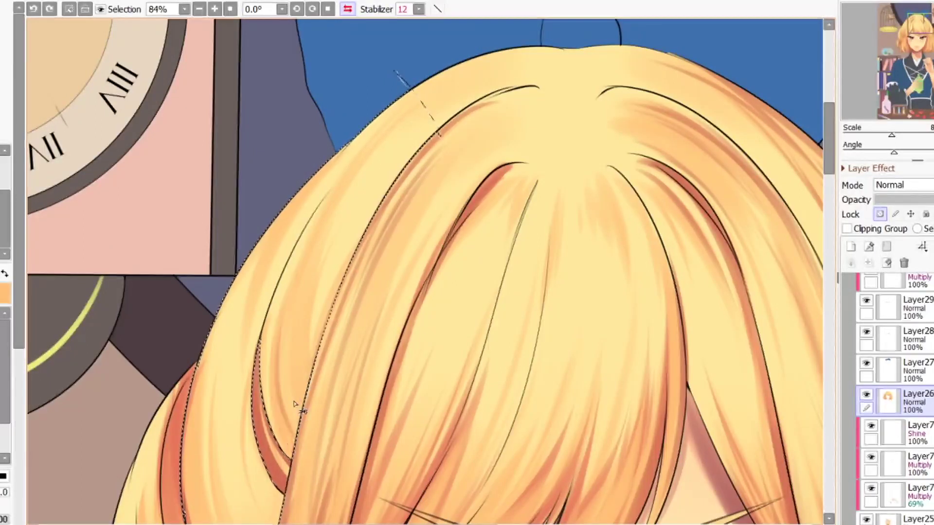
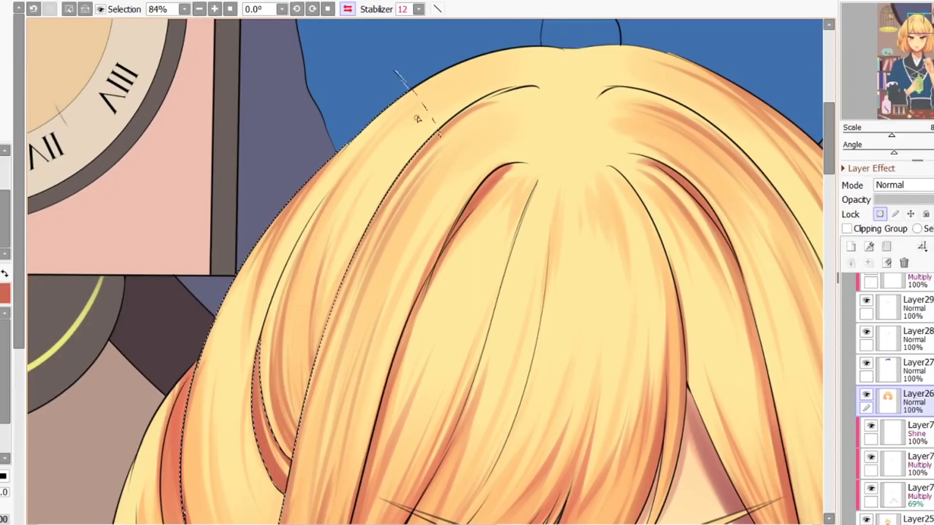
{"action": "scroll", "coordinate": [330, 262], "scroll_direction": "down", "scroll_amount": 2}
{"action": "scroll", "coordinate": [359, 173], "scroll_direction": "down", "scroll_amount": 3}
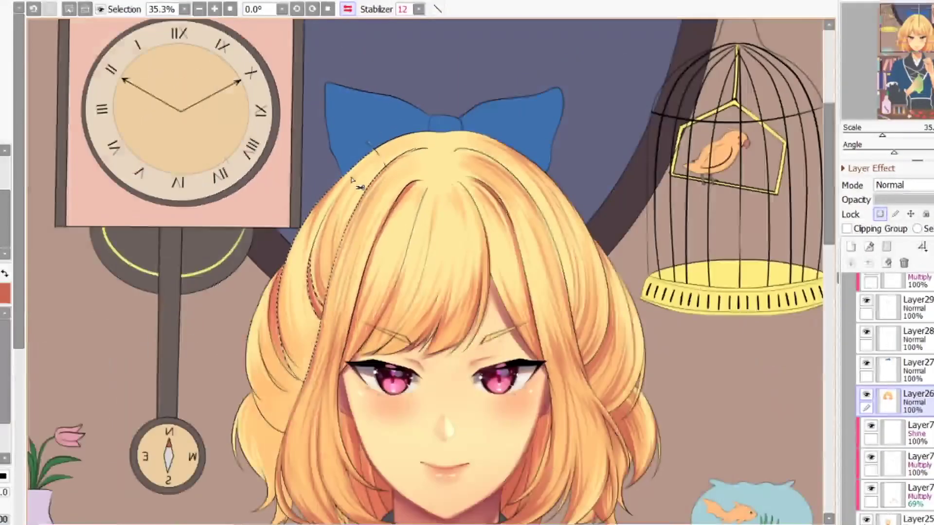
- Try a strand along the outer edge below the bow, clear the selection, and undo the last change
{"action": "scroll", "coordinate": [358, 173], "scroll_direction": "up", "scroll_amount": 7}
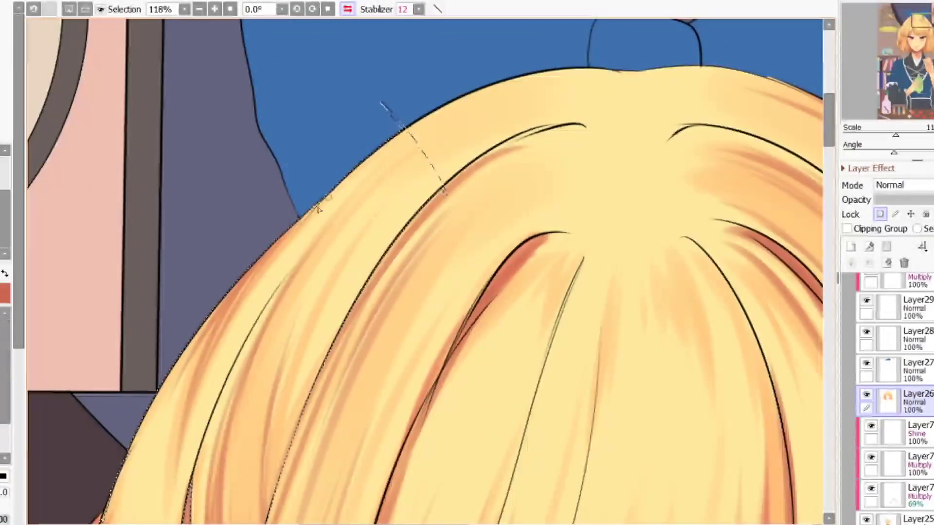
{"action": "left_click_drag", "start_coordinate": [398, 134], "coordinate": [263, 278]}
{"action": "key", "text": "ctrl+d"}
{"action": "key", "text": "x"}
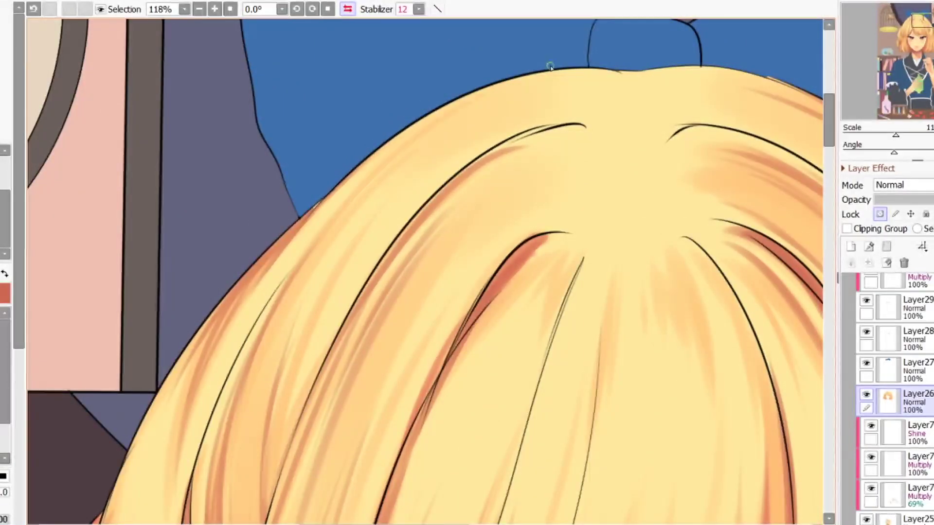
{"action": "key", "text": "ctrl+z"}
- Paint long orange and reddish-orange strands along the clock-side outer outline up to the crown, undoing the last one
{"action": "key", "text": "x"}
{"action": "left_click_drag", "start_coordinate": [292, 236], "coordinate": [458, 103]}
{"action": "mouse_move", "coordinate": [368, 177]}
{"action": "left_mouse_down"}
{"action": "mouse_move", "coordinate": [560, 62]}
{"action": "mouse_move", "coordinate": [589, 68]}
{"action": "mouse_move", "coordinate": [434, 115]}
{"action": "left_mouse_up"}
{"action": "key", "text": "x"}
{"action": "left_click_drag", "start_coordinate": [341, 233], "coordinate": [593, 83]}
{"action": "left_click_drag", "start_coordinate": [411, 179], "coordinate": [395, 199]}
{"action": "key", "text": "ctrl+z"}
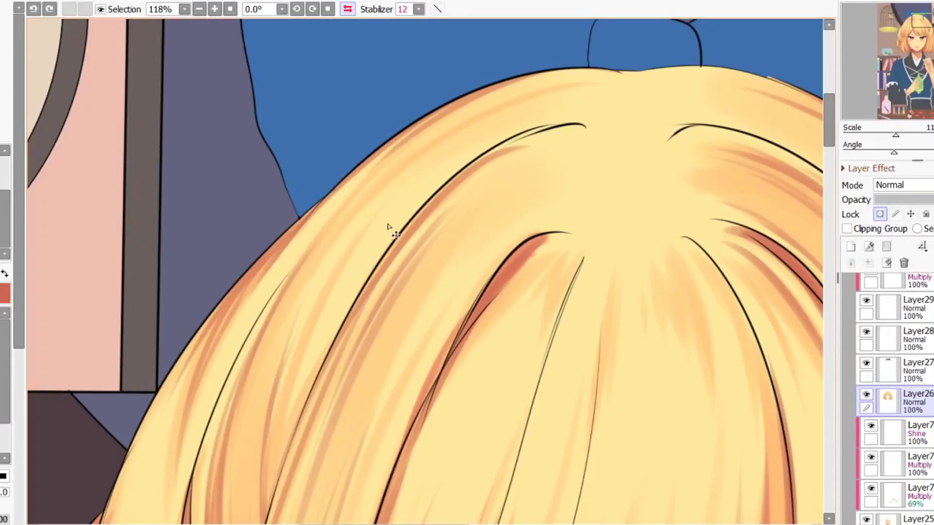
- Replace a stray crown strand with a shorter one and add long strands following the outline beneath the bow
{"action": "mouse_move", "coordinate": [414, 157]}
{"action": "left_mouse_down"}
{"action": "mouse_move", "coordinate": [614, 81]}
{"action": "mouse_move", "coordinate": [420, 173]}
{"action": "mouse_move", "coordinate": [609, 112]}
{"action": "left_mouse_up"}
{"action": "key", "text": "ctrl+z"}
{"action": "mouse_move", "coordinate": [546, 99]}
{"action": "left_mouse_down"}
{"action": "mouse_move", "coordinate": [617, 93]}
{"action": "mouse_move", "coordinate": [601, 104]}
{"action": "left_mouse_up"}
{"action": "key", "text": "x"}
{"action": "mouse_move", "coordinate": [297, 276]}
{"action": "left_mouse_down"}
{"action": "mouse_move", "coordinate": [428, 142]}
{"action": "mouse_move", "coordinate": [457, 126]}
{"action": "left_mouse_up"}
{"action": "left_click_drag", "start_coordinate": [328, 239], "coordinate": [578, 76]}
- Paint long strands curving down past the tip of the thin inner line behind the front lock, redrawing the first one
{"action": "scroll", "coordinate": [330, 170], "scroll_direction": "down", "scroll_amount": 4}
{"action": "scroll", "coordinate": [313, 216], "scroll_direction": "up", "scroll_amount": 5}
{"action": "left_click_drag", "start_coordinate": [345, 140], "coordinate": [251, 482]}
{"action": "key", "text": "ctrl+z"}
{"action": "mouse_move", "coordinate": [347, 134]}
{"action": "left_mouse_down"}
{"action": "mouse_move", "coordinate": [252, 369]}
{"action": "mouse_move", "coordinate": [289, 244]}
{"action": "left_mouse_up"}
{"action": "left_click_drag", "start_coordinate": [377, 108], "coordinate": [279, 350]}
{"action": "left_click_drag", "start_coordinate": [274, 393], "coordinate": [393, 90]}
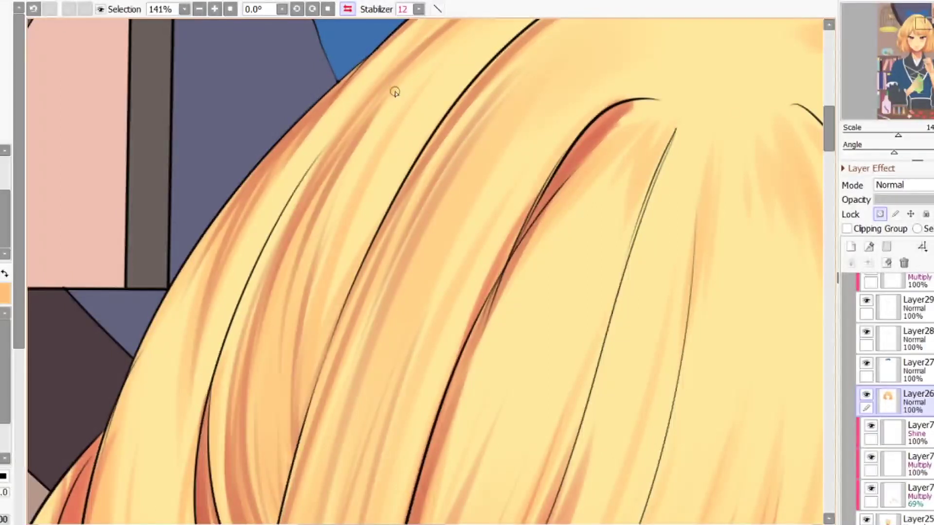
- Reselect the clock-side hair section behind the front lock, bounded near the crown, to shade its lower part
{"action": "scroll", "coordinate": [359, 148], "scroll_direction": "down", "scroll_amount": 5}
{"action": "scroll", "coordinate": [365, 146], "scroll_direction": "up", "scroll_amount": 3}
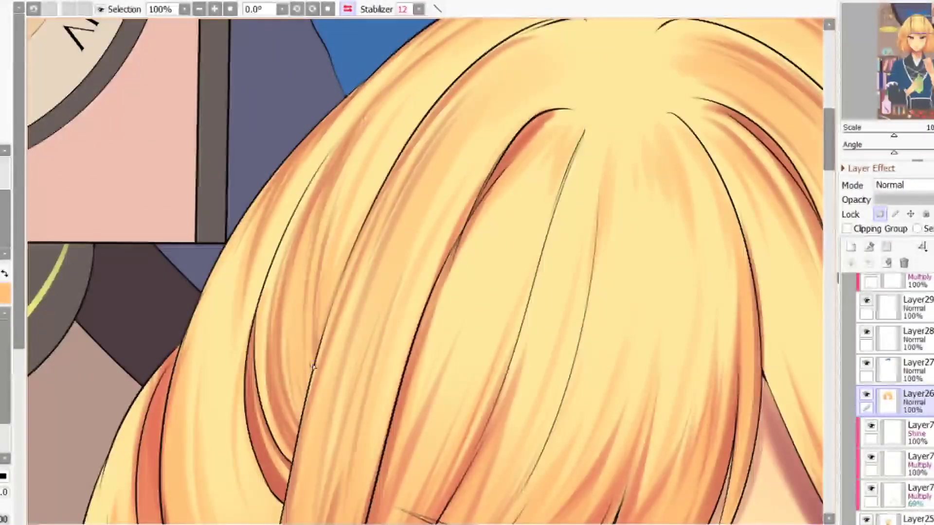
{"action": "scroll", "coordinate": [343, 177], "scroll_direction": "down", "scroll_amount": 3}
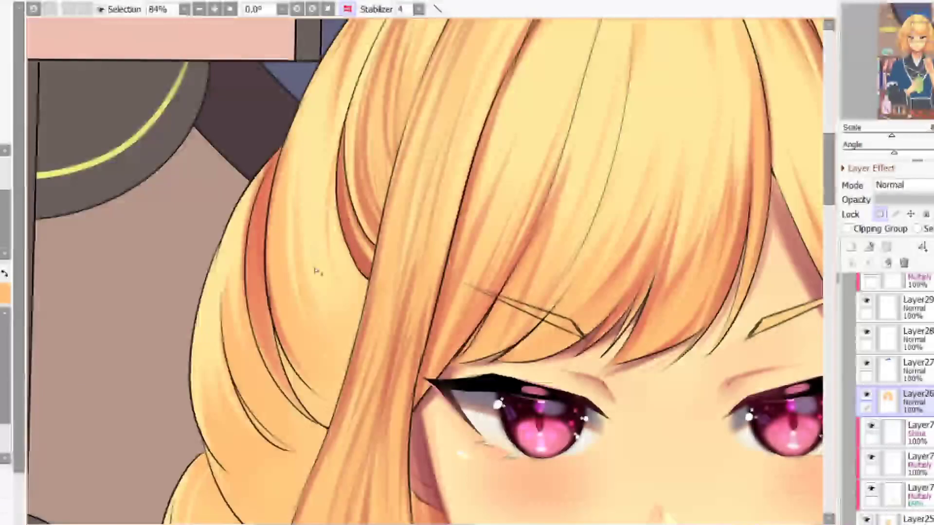
{"action": "left_click", "coordinate": [301, 303]}
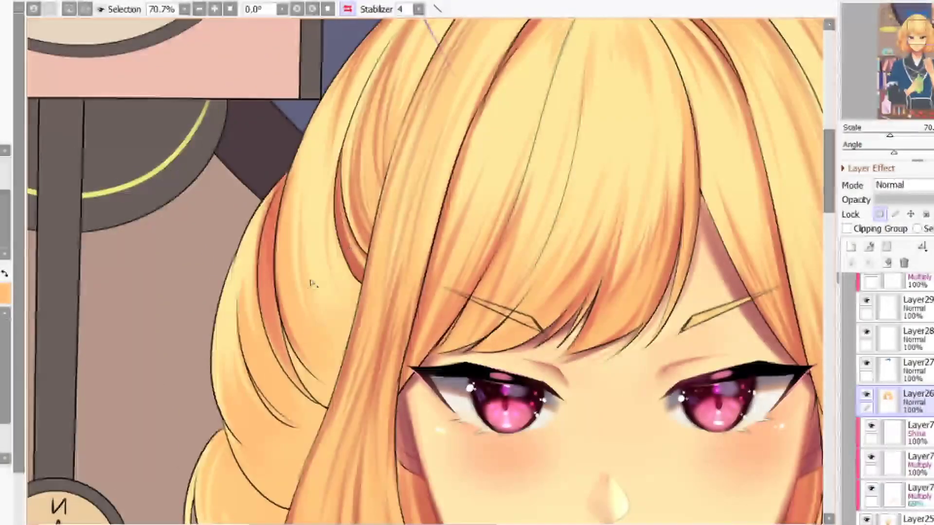
{"action": "left_click", "coordinate": [306, 272]}
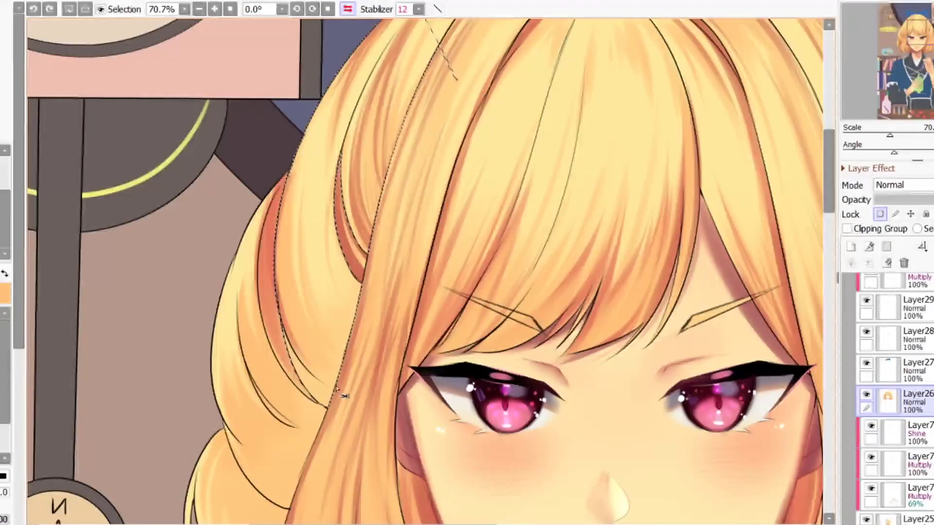
- Shade the lower end of the selected section in orange and add fine reddish-orange strands with smaller brushes, undoing a stroke
{"action": "left_click_drag", "start_coordinate": [302, 376], "coordinate": [323, 395]}
{"action": "key", "text": "]"}
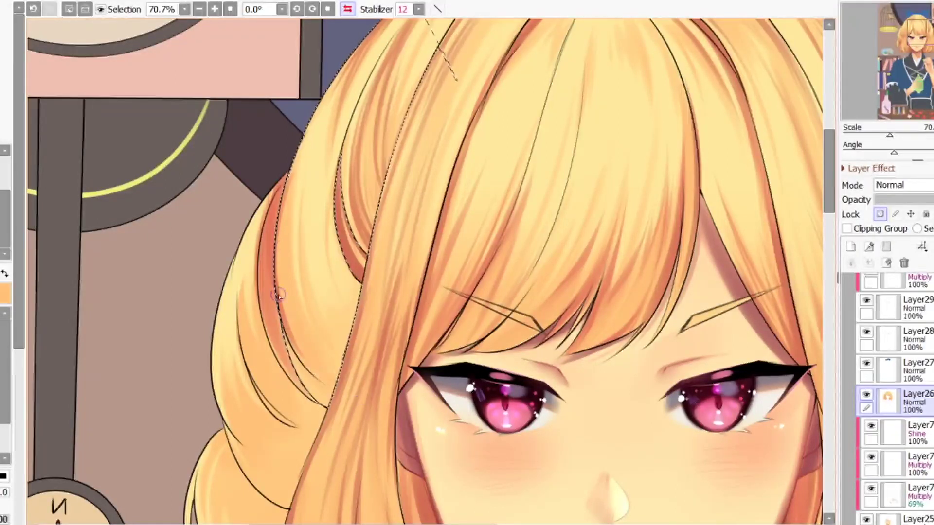
{"action": "key", "text": "bracketleft"}
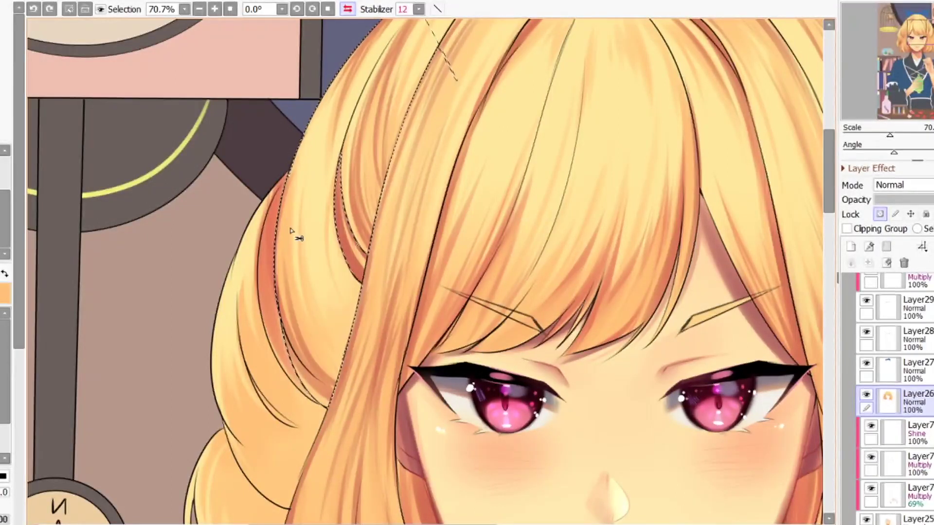
{"action": "key", "text": "bracketleft"}
{"action": "key", "text": "bracketleft"}
{"action": "key", "text": "ctrl+z"}
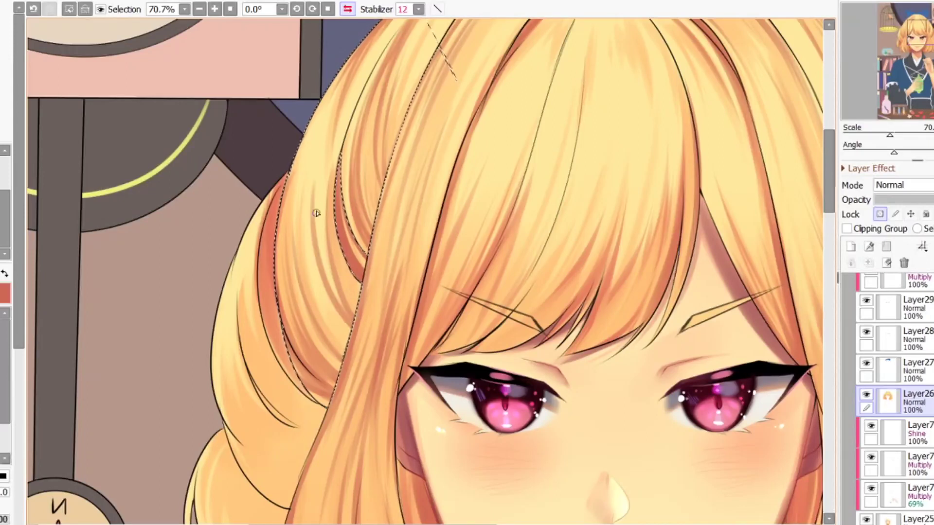
- Reduce the brush size and fill the light gaps beside the crescent shadow with orange strands, undoing the last stroke
{"action": "scroll", "coordinate": [356, 178], "scroll_direction": "down", "scroll_amount": 3}
{"action": "scroll", "coordinate": [343, 185], "scroll_direction": "up", "scroll_amount": 3}
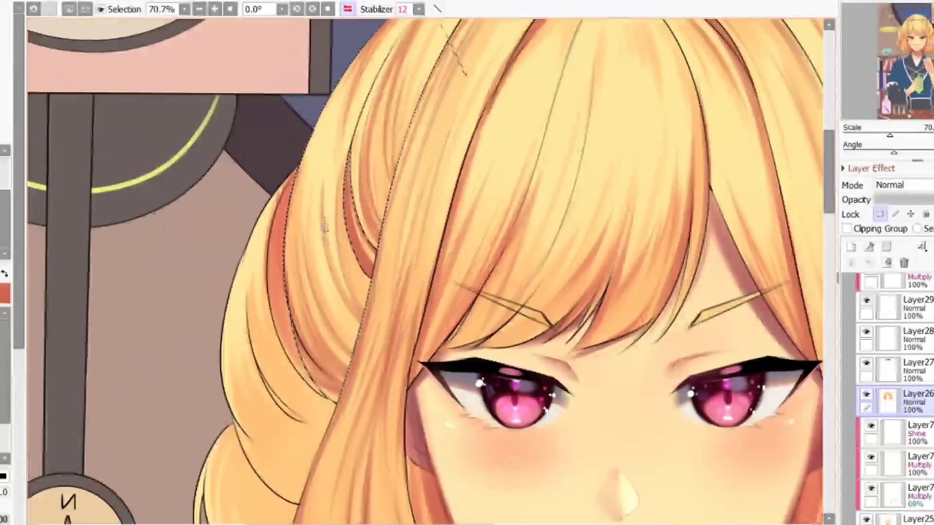
{"action": "right_click", "coordinate": [346, 292]}
{"action": "key", "text": "["}
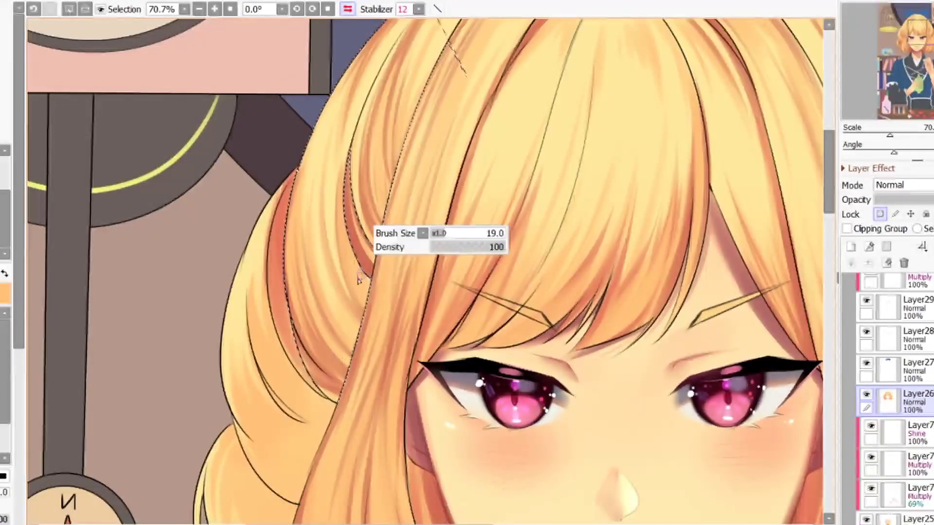
{"action": "key", "text": "["}
{"action": "key", "text": "ctrl+z"}
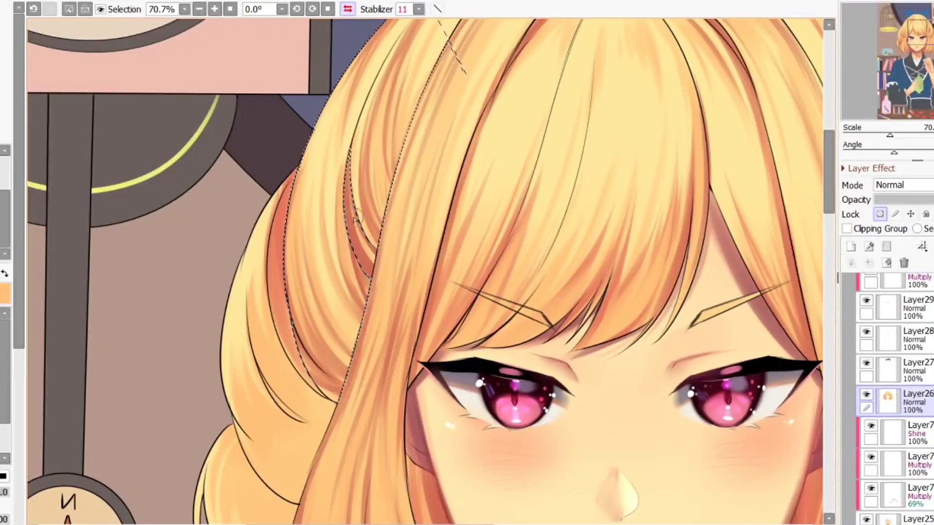
- Clear the selection around the shaded clock-side section and check the hair across the whole illustration
{"action": "scroll", "coordinate": [307, 233], "scroll_direction": "down", "scroll_amount": 4}
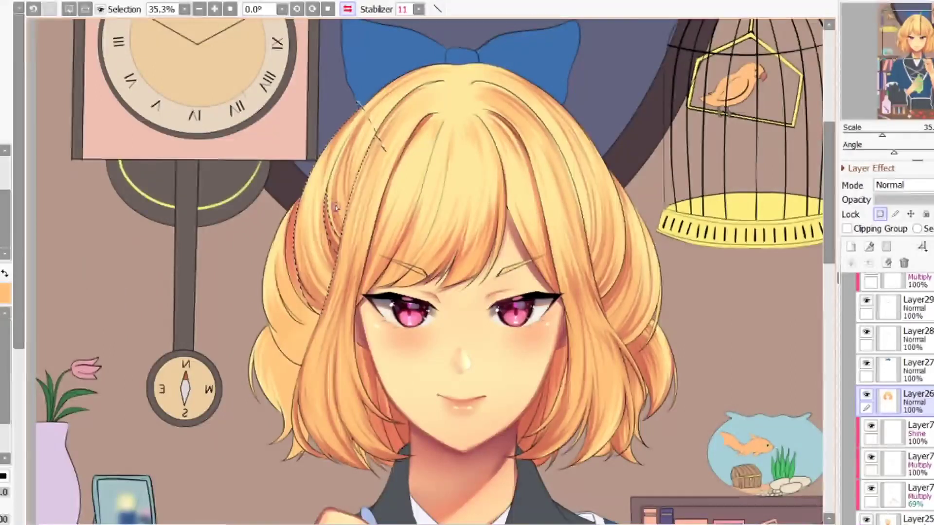
{"action": "scroll", "coordinate": [333, 287], "scroll_direction": "up", "scroll_amount": 5}
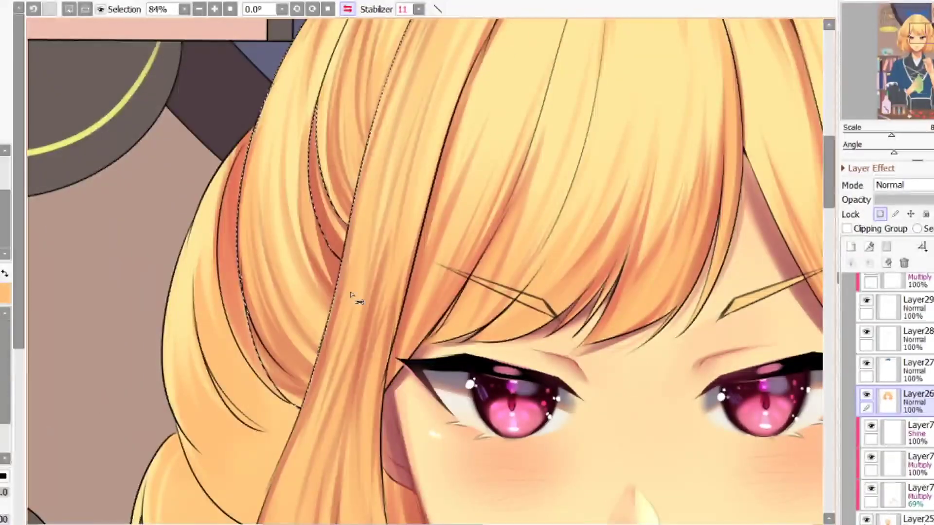
{"action": "key", "text": "ctrl+d"}
{"action": "scroll", "coordinate": [391, 232], "scroll_direction": "down", "scroll_amount": 6}
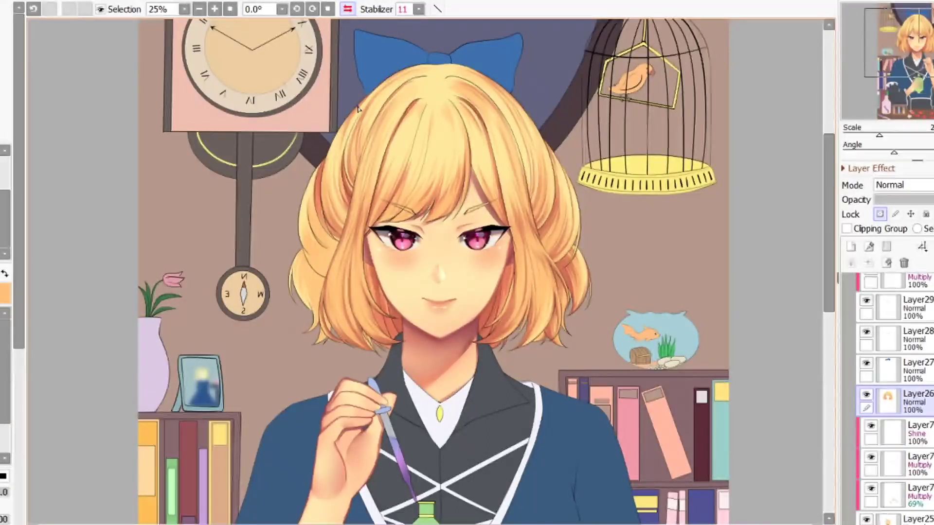
{"action": "scroll", "coordinate": [327, 219], "scroll_direction": "up", "scroll_amount": 5}
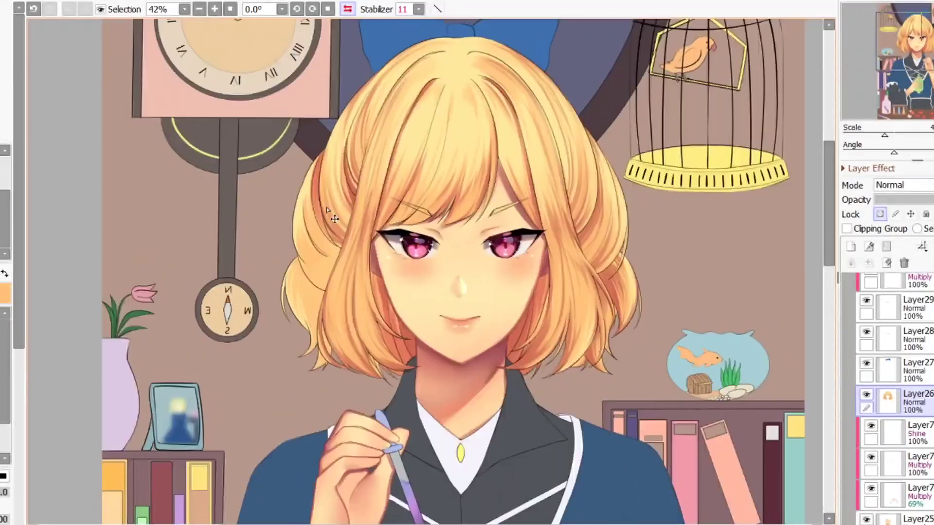
- Select the outer clock-side hair section behind the front lock and include the thin unselected sliver along its inner strand line
{"action": "left_click", "coordinate": [280, 252]}
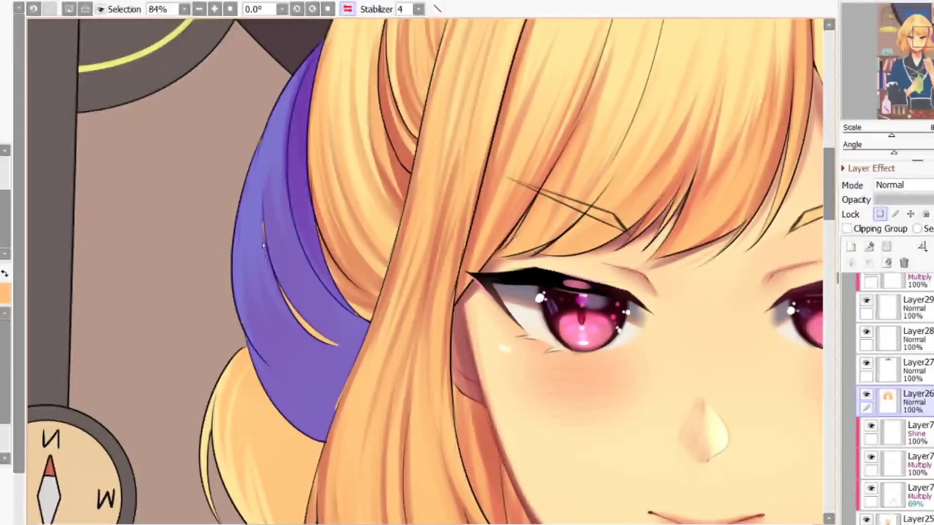
{"action": "key", "text": "b"}
{"action": "left_click_drag", "start_coordinate": [261, 197], "coordinate": [316, 339]}
{"action": "key", "text": "b"}
{"action": "key", "text": "b"}
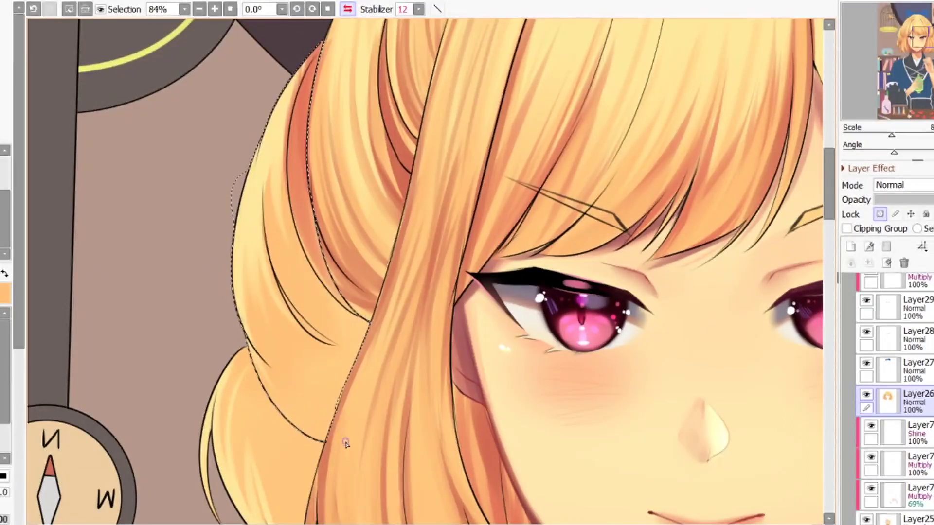
- Shade the section's lower end with orange strokes sweeping up along its curve, enlarging the brush between passes
{"action": "key", "text": "bracketright"}
{"action": "left_click_drag", "start_coordinate": [340, 435], "coordinate": [259, 315]}
{"action": "mouse_move", "coordinate": [335, 437]}
{"action": "left_mouse_down"}
{"action": "mouse_move", "coordinate": [284, 402]}
{"action": "mouse_move", "coordinate": [258, 313]}
{"action": "left_mouse_up"}
{"action": "key", "text": "bracketright"}
{"action": "key", "text": "bracketright"}
{"action": "left_click_drag", "start_coordinate": [339, 404], "coordinate": [252, 179]}
{"action": "key", "text": "bracketright"}
{"action": "mouse_move", "coordinate": [343, 401]}
{"action": "left_mouse_down"}
{"action": "mouse_move", "coordinate": [255, 234]}
{"action": "mouse_move", "coordinate": [272, 302]}
{"action": "left_mouse_up"}
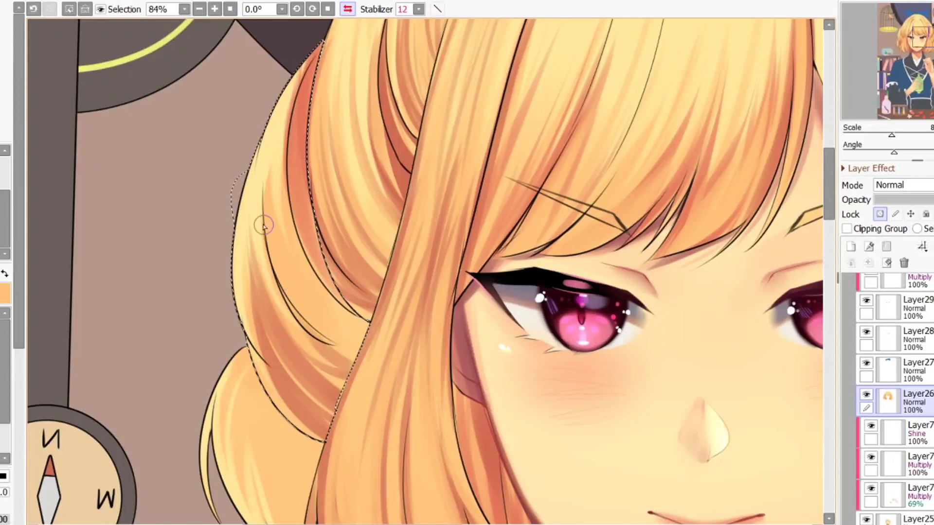
- Add reddish-orange shadow strands along the section's lower edge and under its inner strand lines, finishing with a smaller brush
{"action": "key", "text": "x"}
{"action": "left_click_drag", "start_coordinate": [345, 362], "coordinate": [271, 308]}
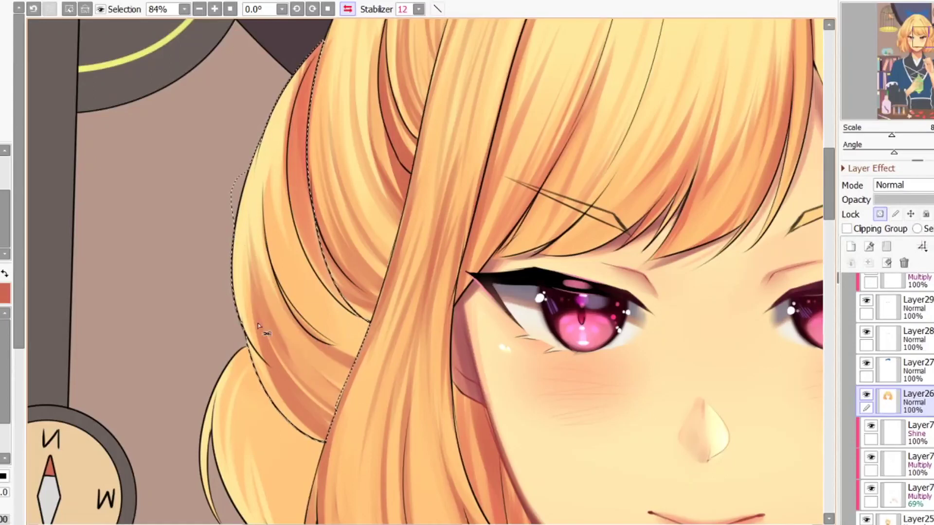
{"action": "left_click", "coordinate": [266, 293], "text": "alt"}
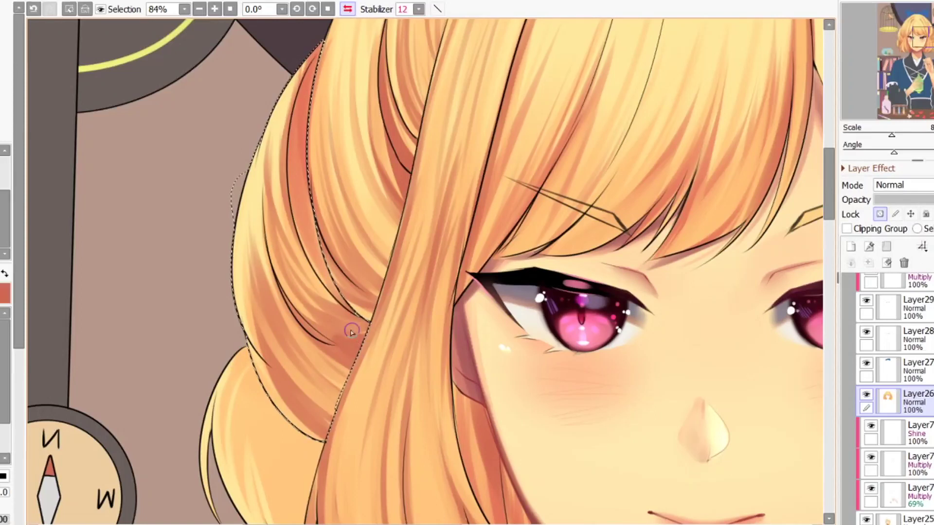
{"action": "key", "text": "["}
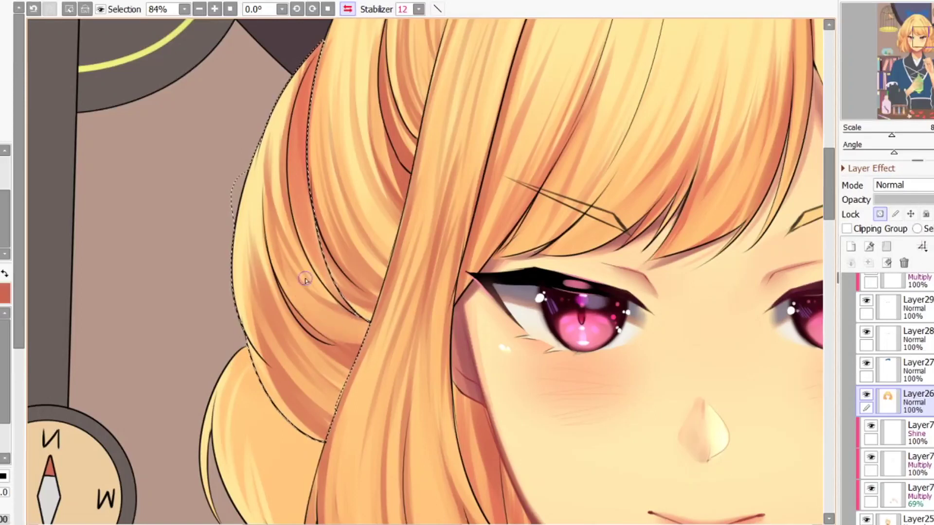
{"action": "key", "text": "["}
{"action": "key", "text": "["}
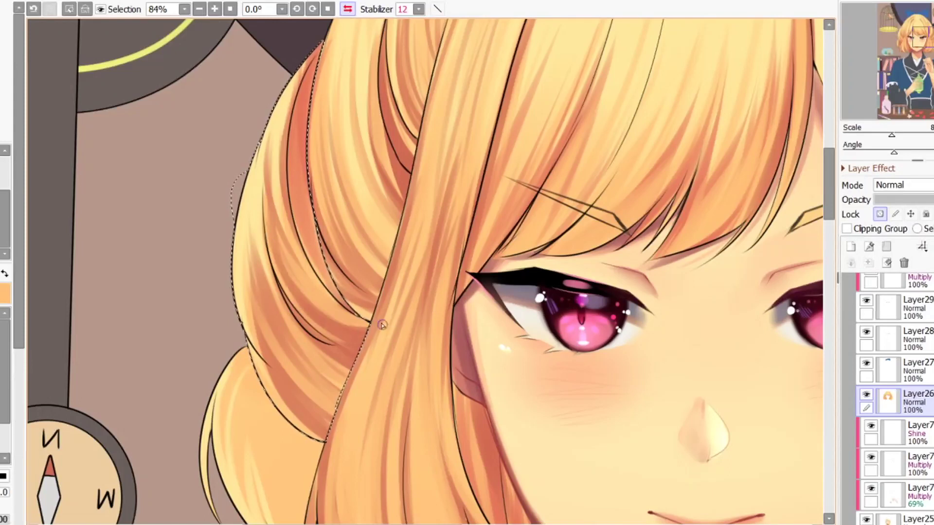
- Sample hair tones and refine the lower part of the selected section with fine alternating orange and reddish-orange strands
{"action": "scroll", "coordinate": [311, 243], "scroll_direction": "down", "scroll_amount": 7}
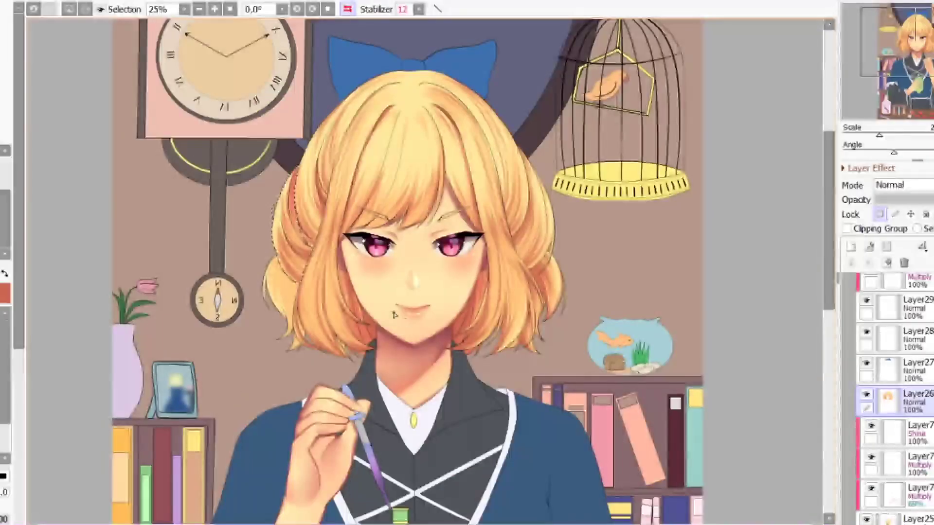
{"action": "scroll", "coordinate": [321, 245], "scroll_direction": "up", "scroll_amount": 8}
{"action": "right_click", "coordinate": [216, 232]}
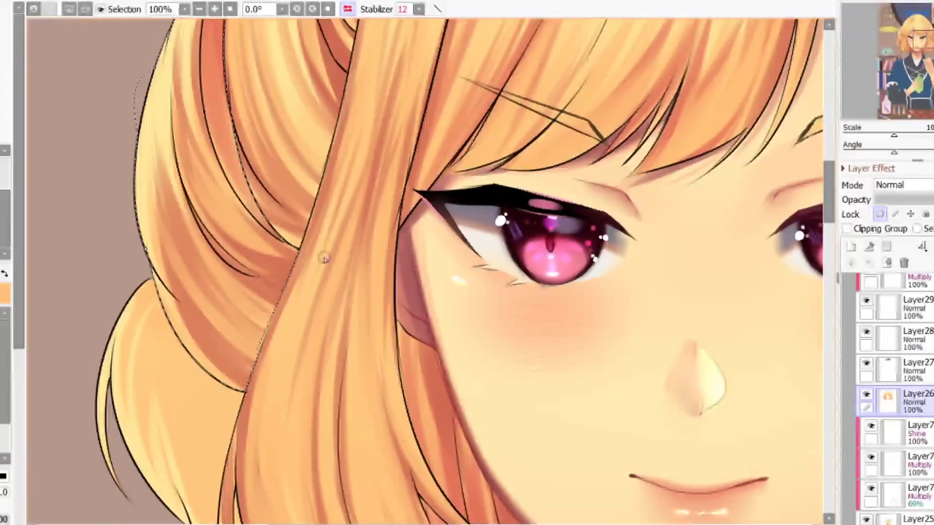
{"action": "scroll", "coordinate": [316, 250], "scroll_direction": "down", "scroll_amount": 4}
{"action": "scroll", "coordinate": [262, 243], "scroll_direction": "up", "scroll_amount": 3}
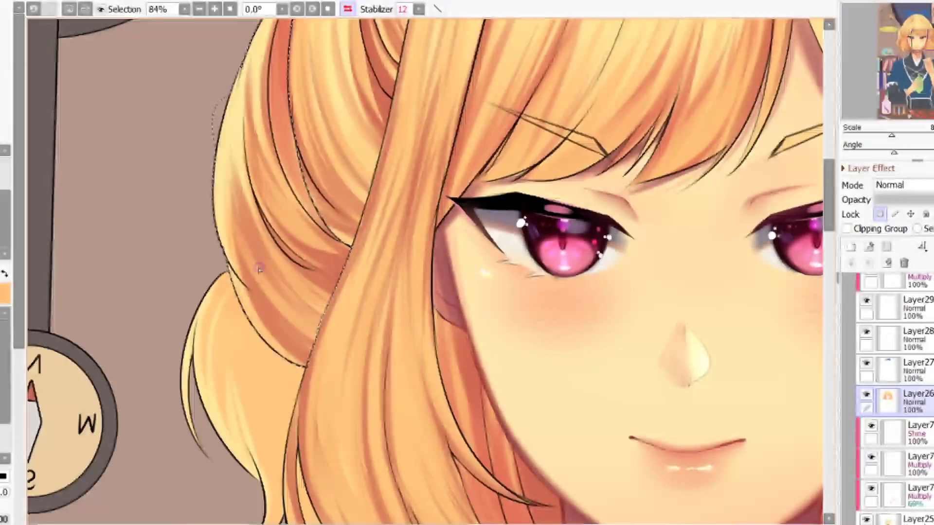
{"action": "left_click", "coordinate": [230, 205], "text": "alt"}
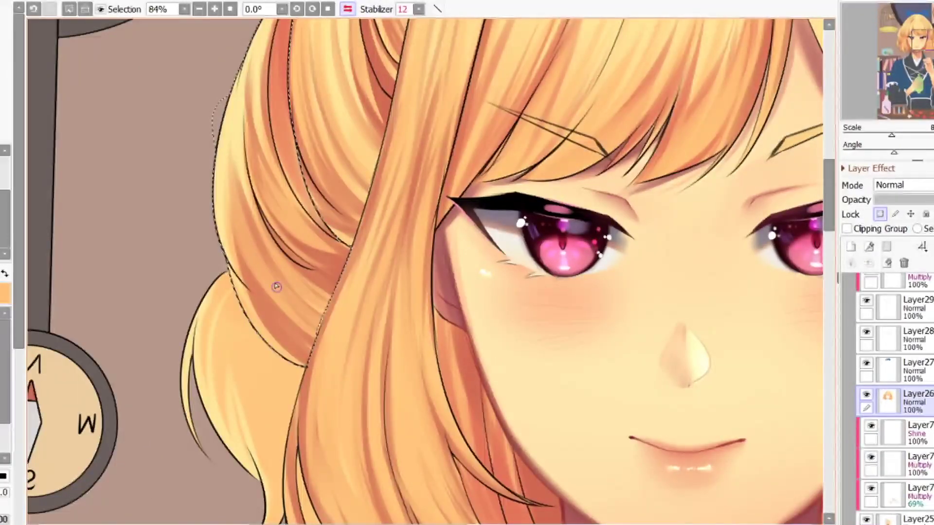
{"action": "left_click", "coordinate": [278, 320], "text": "alt"}
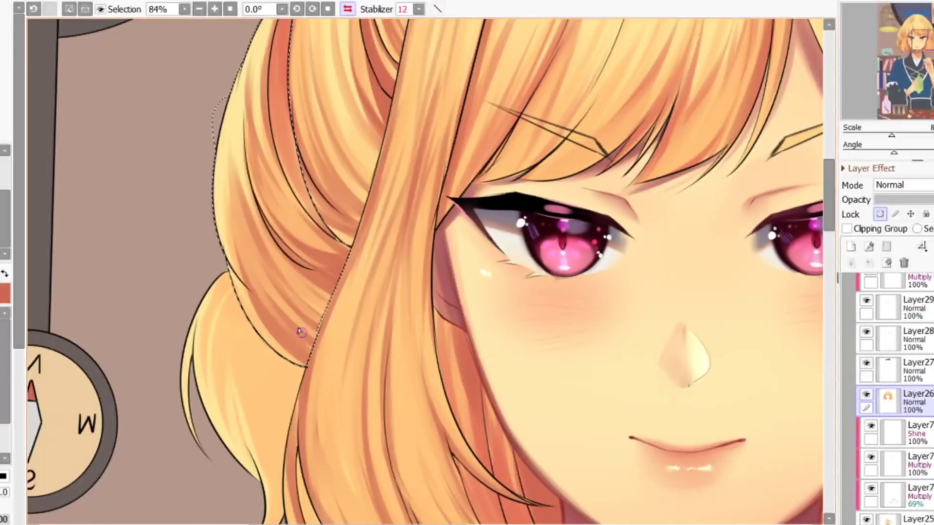
{"action": "left_click", "coordinate": [299, 290], "text": "alt"}
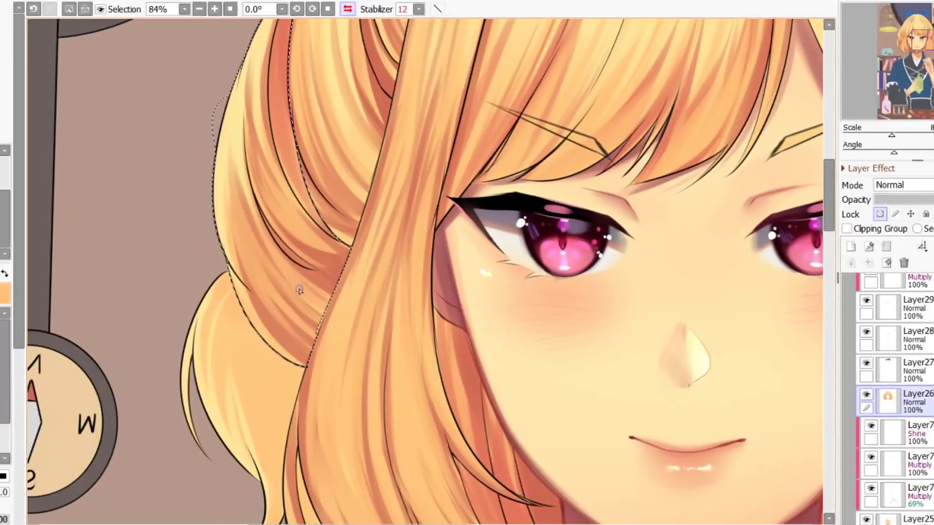
{"action": "left_click", "coordinate": [259, 317], "text": "alt"}
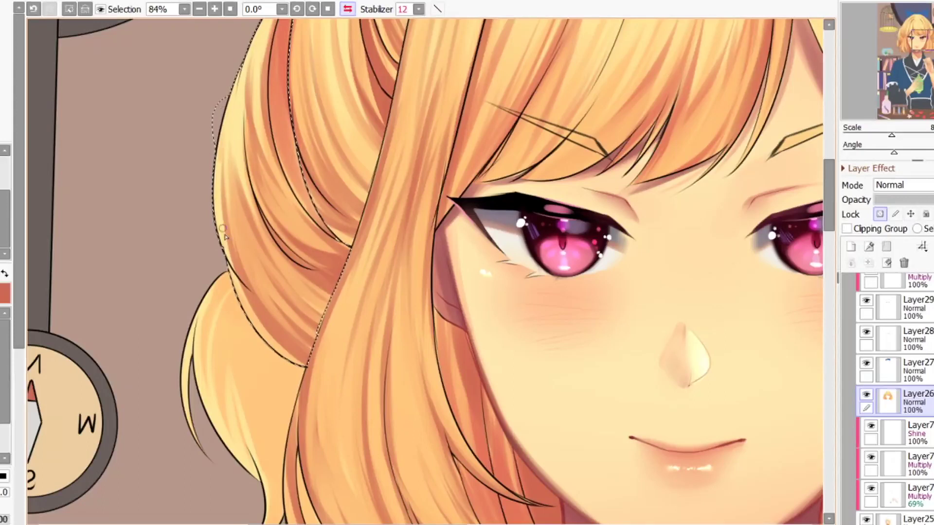
- Deepen the crescent shadow of the outer clock-side section with long curved strokes and clear the selection
{"action": "scroll", "coordinate": [260, 317], "scroll_direction": "down", "scroll_amount": 6}
{"action": "scroll", "coordinate": [262, 253], "scroll_direction": "up", "scroll_amount": 6}
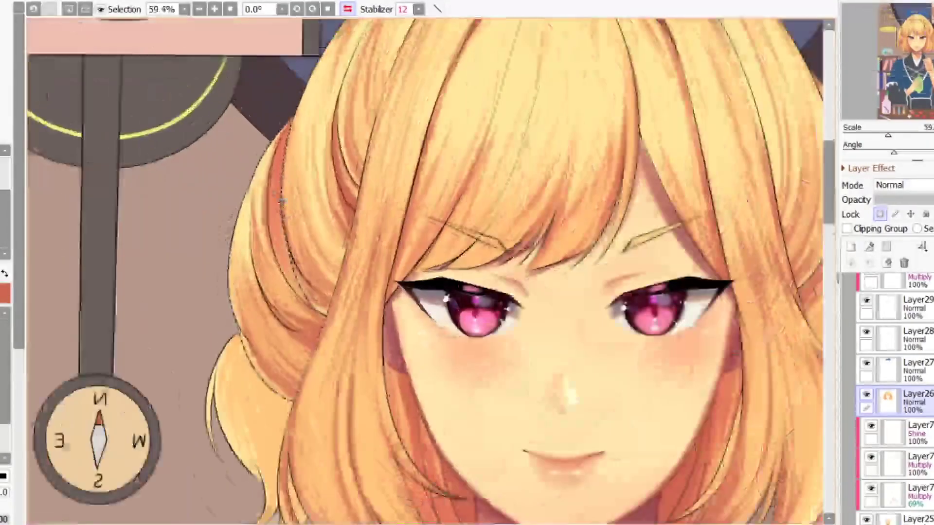
{"action": "left_click", "coordinate": [285, 126], "text": "alt"}
{"action": "mouse_move", "coordinate": [276, 149]}
{"action": "left_mouse_down"}
{"action": "mouse_move", "coordinate": [272, 233]}
{"action": "mouse_move", "coordinate": [300, 325]}
{"action": "mouse_move", "coordinate": [292, 277]}
{"action": "left_mouse_up"}
{"action": "left_click_drag", "start_coordinate": [286, 223], "coordinate": [300, 302]}
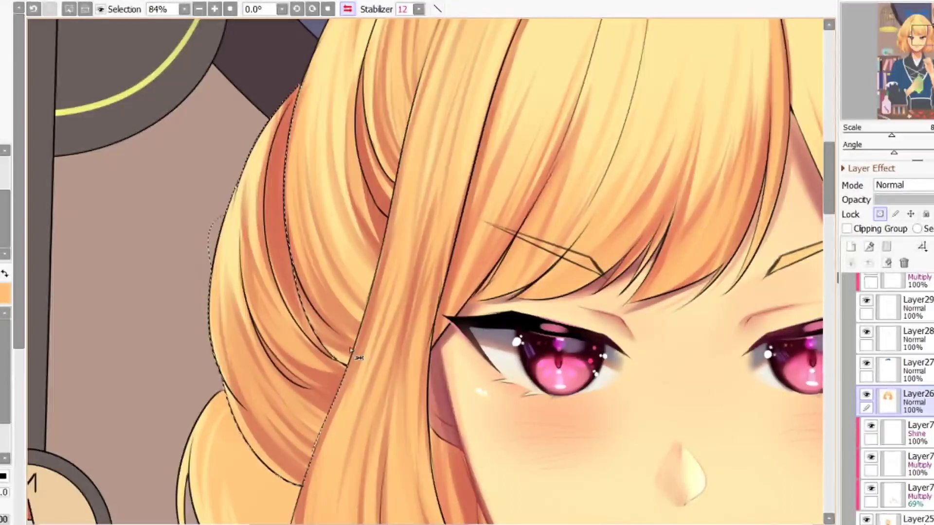
{"action": "key", "text": "ctrl+d"}
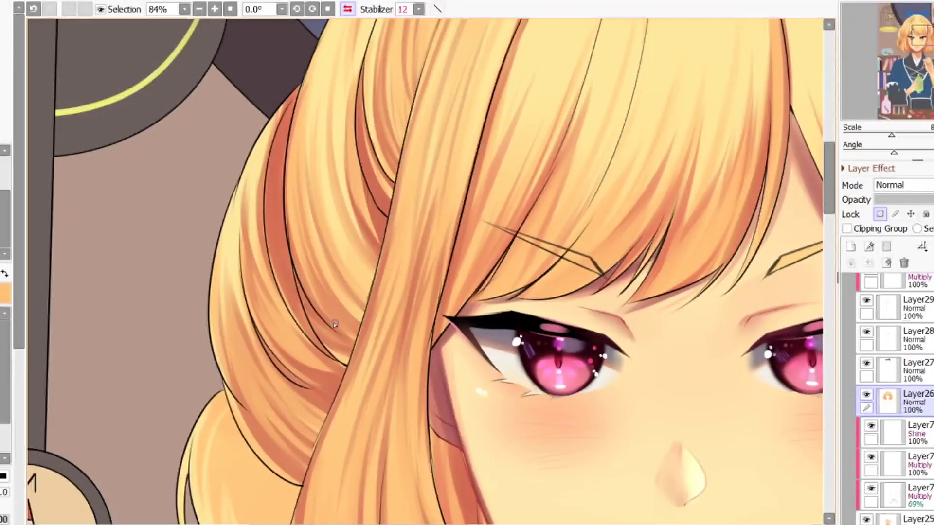
- Paint orange and reddish-orange strands in the hair section beside the crescent shadow, undoing strokes that do not fit
{"action": "left_click_drag", "start_coordinate": [303, 293], "coordinate": [335, 321]}
{"action": "left_click_drag", "start_coordinate": [287, 190], "coordinate": [329, 302]}
{"action": "key", "text": "["}
{"action": "key", "text": "ctrl+z"}
{"action": "key", "text": "x"}
{"action": "mouse_move", "coordinate": [288, 206]}
{"action": "left_mouse_down"}
{"action": "mouse_move", "coordinate": [330, 312]}
{"action": "mouse_move", "coordinate": [346, 316]}
{"action": "left_mouse_up"}
{"action": "key", "text": "x"}
{"action": "left_click_drag", "start_coordinate": [290, 183], "coordinate": [357, 327]}
{"action": "key", "text": "ctrl+z"}
- Reduce the brush size to 9 and add long fine strands from the top of that section downward, undoing several strokes
{"action": "key", "text": "bracketleft"}
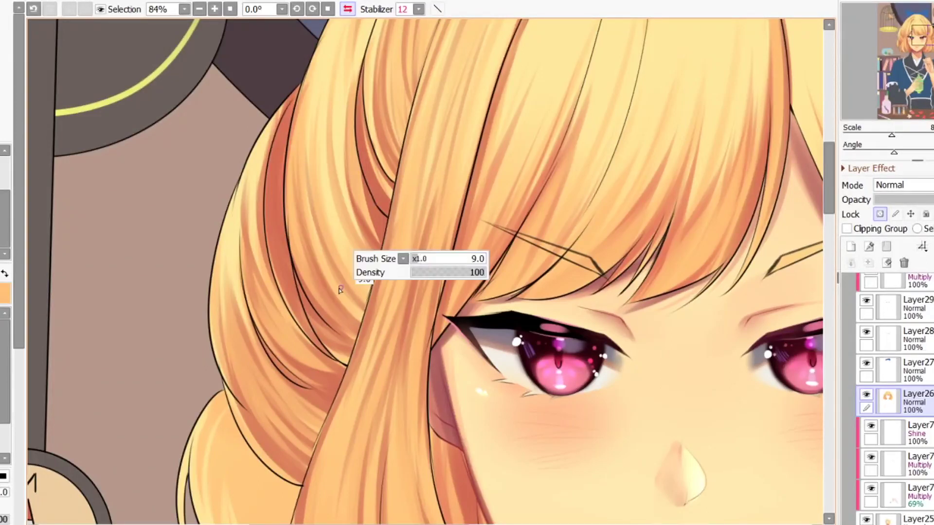
{"action": "left_click_drag", "start_coordinate": [298, 208], "coordinate": [335, 296]}
{"action": "key", "text": "x"}
{"action": "key", "text": "ctrl+z"}
{"action": "left_click_drag", "start_coordinate": [298, 143], "coordinate": [363, 311]}
{"action": "key", "text": "ctrl+z"}
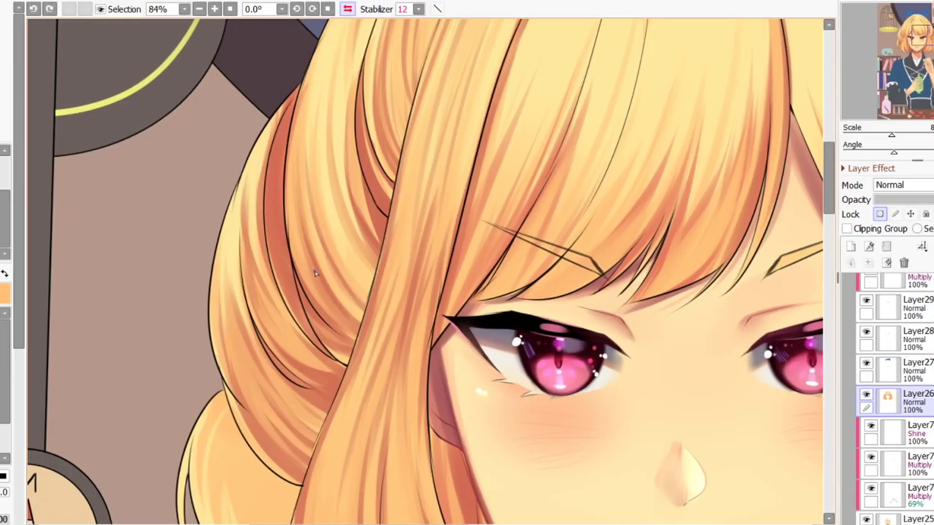
{"action": "left_click_drag", "start_coordinate": [323, 242], "coordinate": [368, 310]}
{"action": "left_click_drag", "start_coordinate": [299, 89], "coordinate": [363, 284]}
{"action": "key", "text": "ctrl+z"}
{"action": "left_click_drag", "start_coordinate": [311, 69], "coordinate": [311, 227]}
{"action": "left_click_drag", "start_coordinate": [305, 86], "coordinate": [356, 283]}
{"action": "scroll", "coordinate": [361, 248], "scroll_direction": "down", "scroll_amount": 6}
{"action": "scroll", "coordinate": [374, 278], "scroll_direction": "down", "scroll_amount": 2}
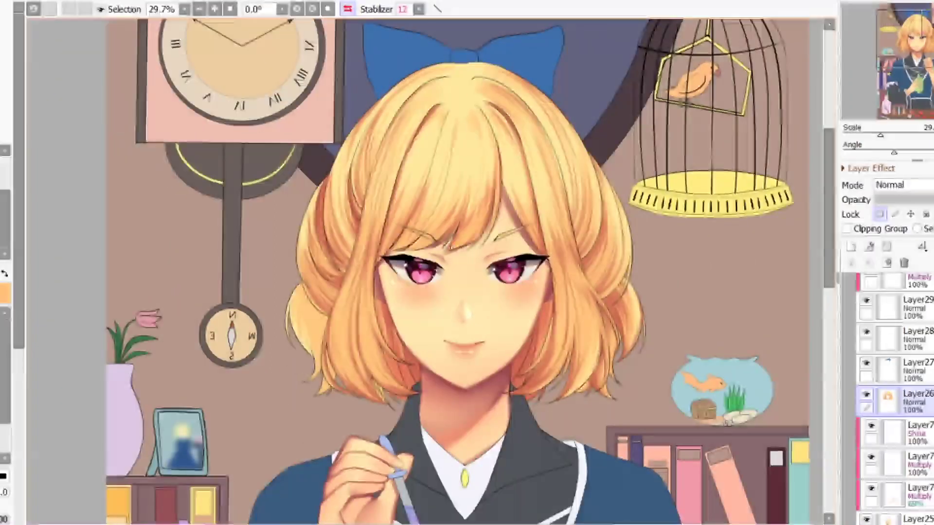
{"action": "scroll", "coordinate": [349, 295], "scroll_direction": "up", "scroll_amount": 3}
{"action": "key", "text": "w"}
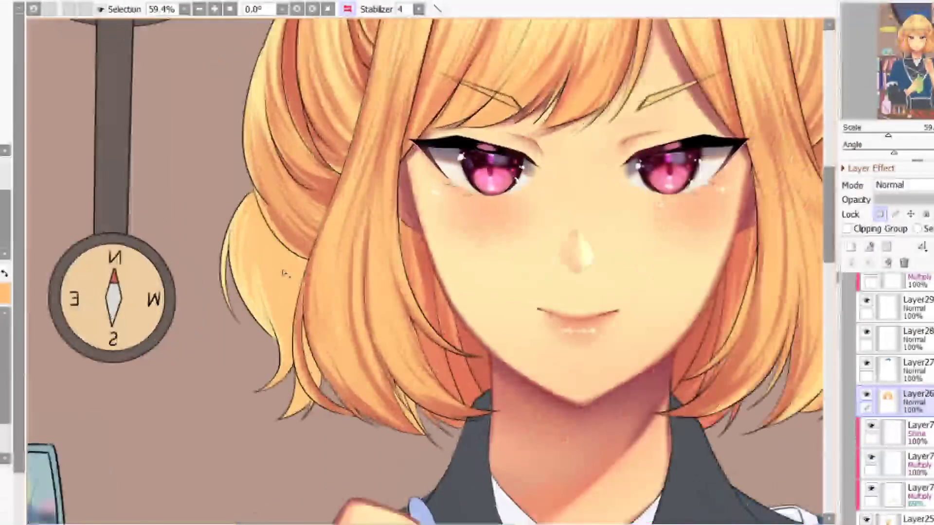
{"action": "left_click", "coordinate": [283, 272]}
{"action": "scroll", "coordinate": [293, 378], "scroll_direction": "up", "scroll_amount": 3}
{"action": "left_click", "coordinate": [300, 411]}
{"action": "left_click", "coordinate": [312, 369]}
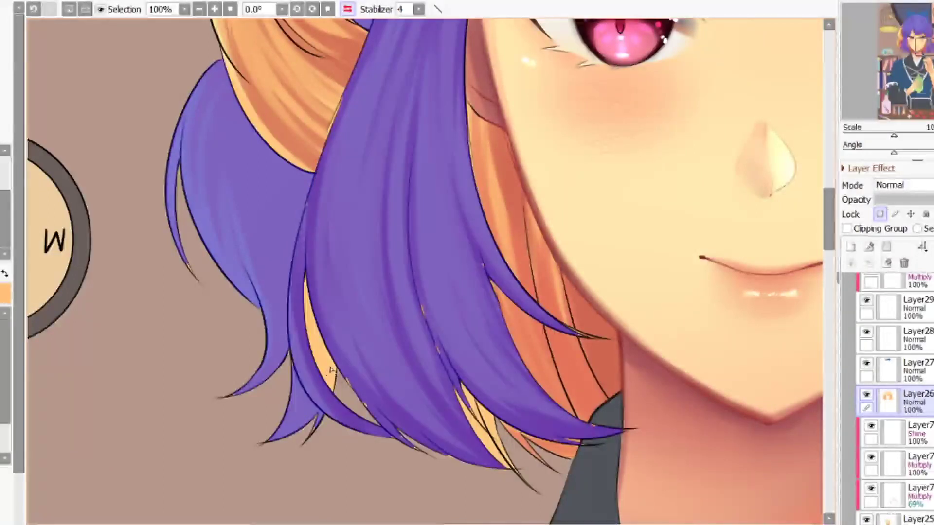
{"action": "key", "text": "ctrl+z"}
{"action": "key", "text": "b"}
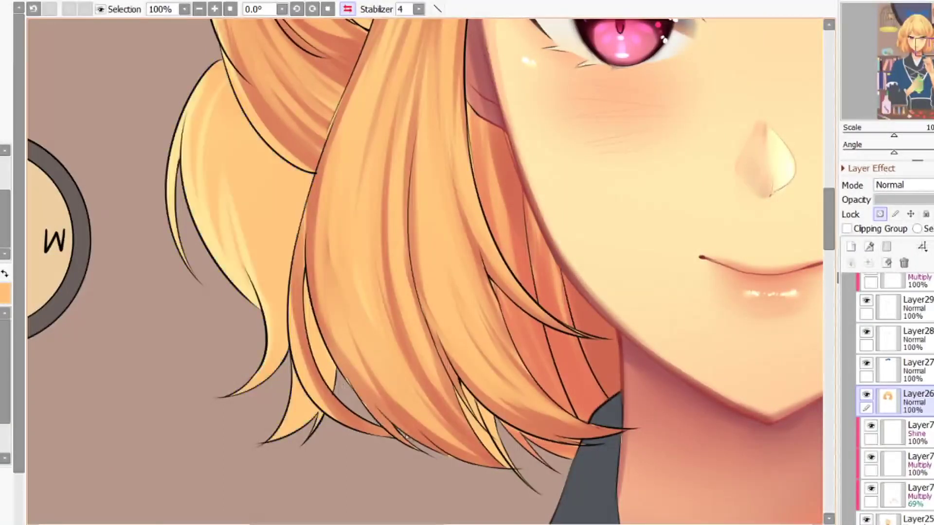
- Fill the pale gaps between the front lock's overlapping lower tips with reddish orange, including the thin tips near the collar
{"action": "scroll", "coordinate": [351, 386], "scroll_direction": "up", "scroll_amount": 3}
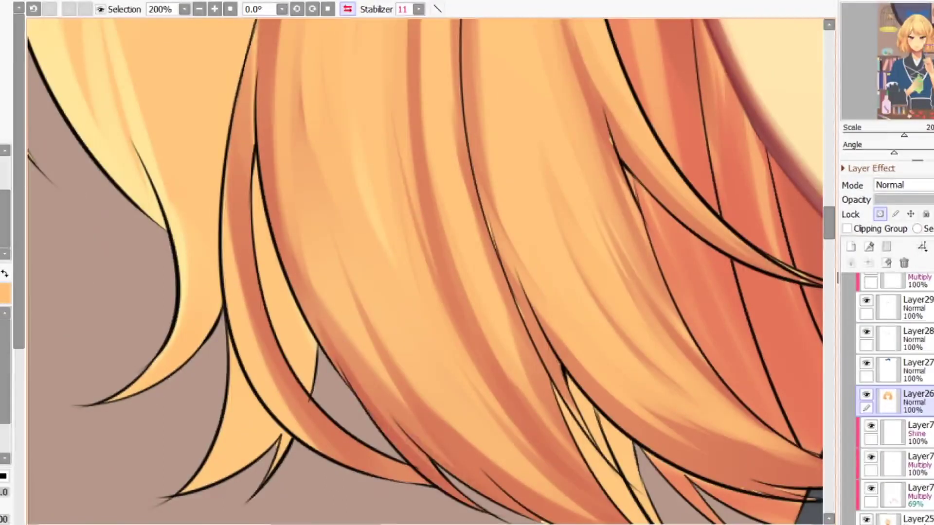
{"action": "scroll", "coordinate": [405, 270], "scroll_direction": "down", "scroll_amount": 3}
{"action": "scroll", "coordinate": [499, 347], "scroll_direction": "up", "scroll_amount": 3}
{"action": "mouse_move", "coordinate": [500, 348]}
{"action": "left_mouse_down"}
{"action": "mouse_move", "coordinate": [607, 488]}
{"action": "mouse_move", "coordinate": [515, 370]}
{"action": "mouse_move", "coordinate": [515, 346]}
{"action": "mouse_move", "coordinate": [589, 448]}
{"action": "left_mouse_up"}
{"action": "mouse_move", "coordinate": [435, 199]}
{"action": "left_mouse_down"}
{"action": "mouse_move", "coordinate": [497, 331]}
{"action": "mouse_move", "coordinate": [615, 418]}
{"action": "left_mouse_up"}
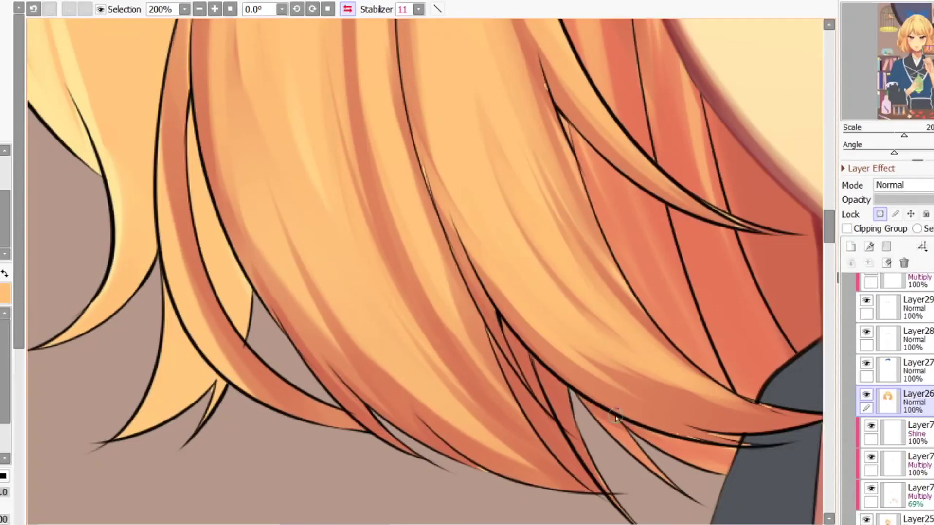
{"action": "left_click_drag", "start_coordinate": [569, 383], "coordinate": [784, 447]}
{"action": "left_click_drag", "start_coordinate": [677, 423], "coordinate": [790, 447]}
- Switch brush colours and retouch the edge of the front lock's overlapping tips and the thin parting line above them
{"action": "key", "text": "x"}
{"action": "mouse_move", "coordinate": [736, 437]}
{"action": "left_mouse_down"}
{"action": "mouse_move", "coordinate": [681, 426]}
{"action": "mouse_move", "coordinate": [501, 285]}
{"action": "left_mouse_up"}
{"action": "left_click_drag", "start_coordinate": [500, 285], "coordinate": [739, 438]}
{"action": "scroll", "coordinate": [479, 343], "scroll_direction": "down", "scroll_amount": 3}
{"action": "scroll", "coordinate": [450, 238], "scroll_direction": "up", "scroll_amount": 3}
{"action": "right_click", "coordinate": [451, 228]}
{"action": "left_click_drag", "start_coordinate": [438, 215], "coordinate": [469, 300]}
{"action": "left_click_drag", "start_coordinate": [432, 183], "coordinate": [492, 343]}
{"action": "scroll", "coordinate": [558, 281], "scroll_direction": "down", "scroll_amount": 3}
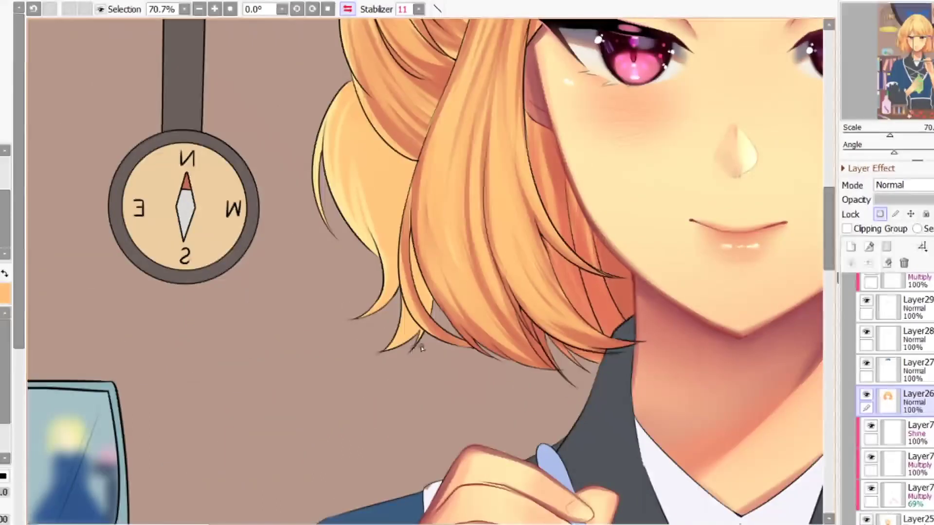
- Select the lowest clock-side hair section and add its loose outer strand to the selection
{"action": "scroll", "coordinate": [370, 194], "scroll_direction": "up", "scroll_amount": 2}
{"action": "left_click", "coordinate": [364, 120]}
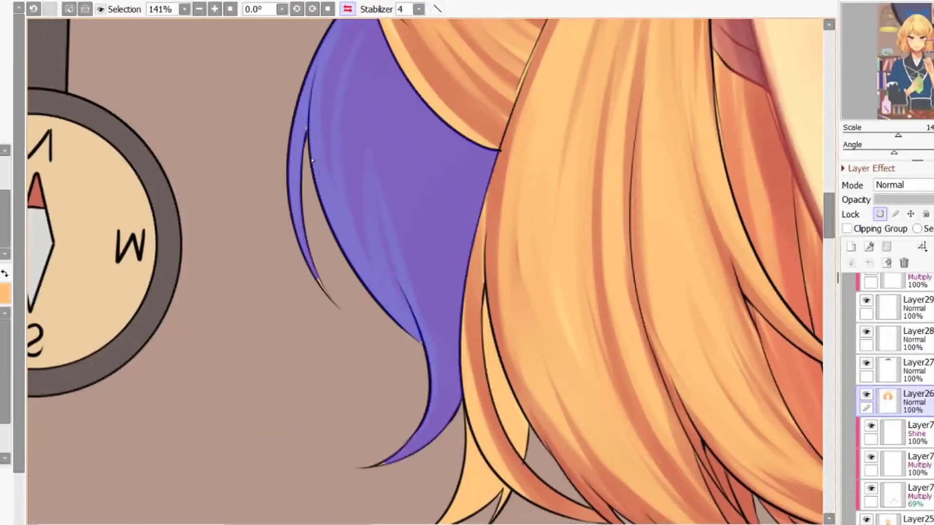
{"action": "key", "text": "s"}
{"action": "left_click_drag", "start_coordinate": [318, 103], "coordinate": [314, 331]}
{"action": "key", "text": "b"}
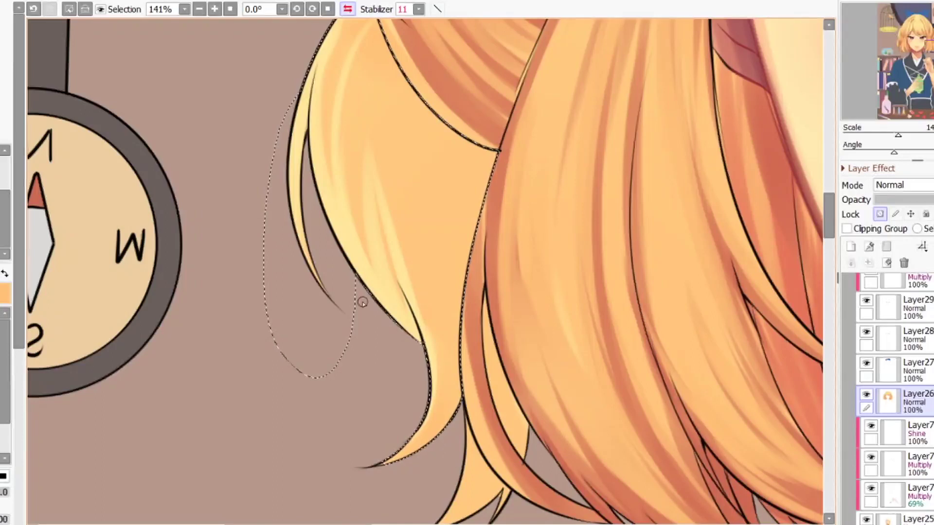
- Shade the top of the lowest clock-side section with curved reddish-orange strands where it emerges from under the bun, undoing stray strokes
{"action": "scroll", "coordinate": [362, 303], "scroll_direction": "down", "scroll_amount": 2}
{"action": "scroll", "coordinate": [381, 183], "scroll_direction": "up", "scroll_amount": 3}
{"action": "left_click_drag", "start_coordinate": [273, 132], "coordinate": [251, 192]}
{"action": "key", "text": "ctrl+z"}
{"action": "mouse_move", "coordinate": [265, 121]}
{"action": "left_mouse_down"}
{"action": "mouse_move", "coordinate": [226, 162]}
{"action": "mouse_move", "coordinate": [229, 208]}
{"action": "mouse_move", "coordinate": [234, 189]}
{"action": "left_mouse_up"}
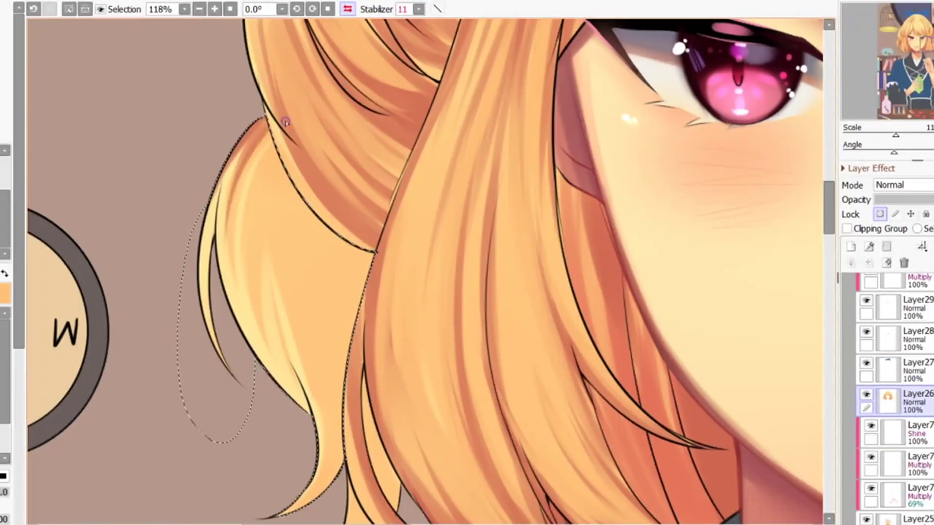
{"action": "left_click_drag", "start_coordinate": [271, 122], "coordinate": [234, 216]}
{"action": "mouse_move", "coordinate": [270, 124]}
{"action": "left_mouse_down"}
{"action": "mouse_move", "coordinate": [239, 196]}
{"action": "mouse_move", "coordinate": [248, 171]}
{"action": "mouse_move", "coordinate": [247, 271]}
{"action": "mouse_move", "coordinate": [260, 192]}
{"action": "left_mouse_up"}
{"action": "key", "text": "ctrl+z"}
{"action": "key", "text": "ctrl+z"}
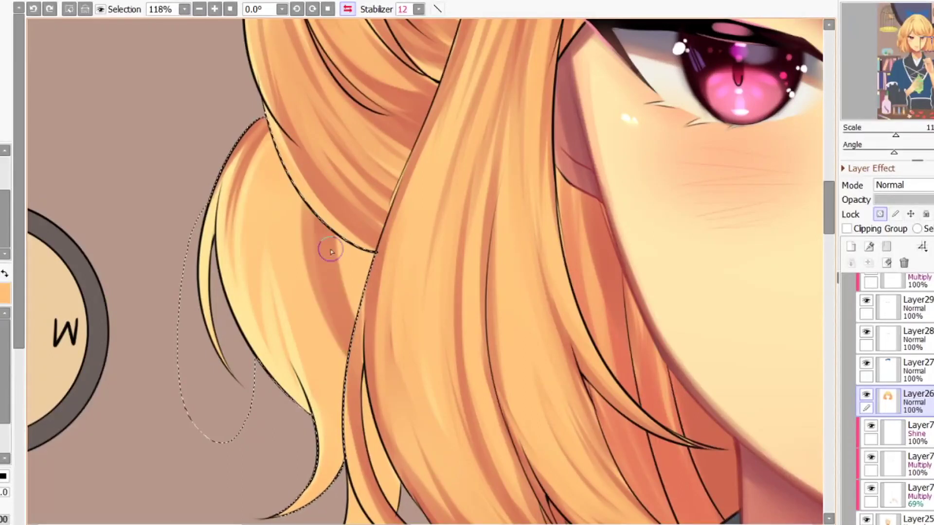
- Add the small lower hair tips behind the front lock to the selection, including the slivers between strands
{"action": "scroll", "coordinate": [314, 184], "scroll_direction": "down", "scroll_amount": 4}
{"action": "key", "text": "w"}
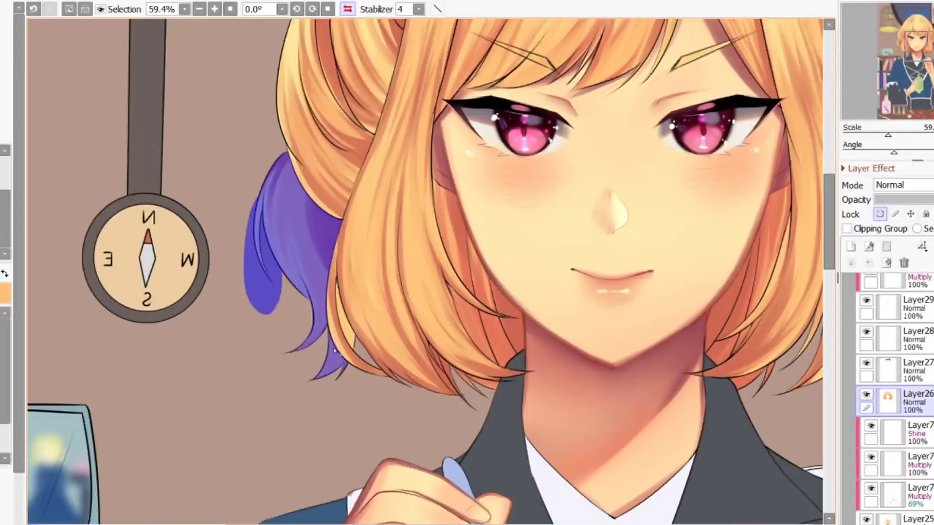
{"action": "scroll", "coordinate": [322, 342], "scroll_direction": "up", "scroll_amount": 5}
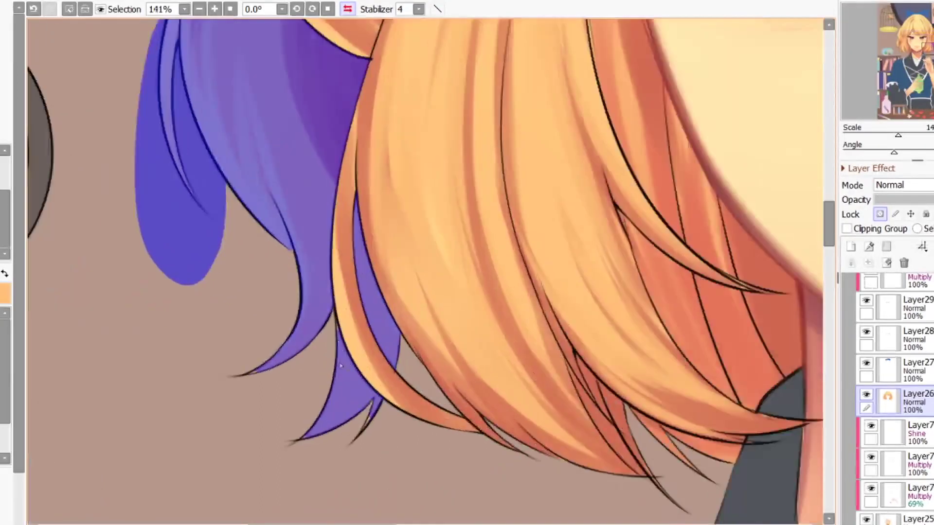
{"action": "left_click_drag", "start_coordinate": [364, 311], "coordinate": [334, 316]}
- Shade the selected lowest clock-side section and its outer tip with curved reddish-orange strands, undoing a stray stroke
{"action": "key", "text": "b"}
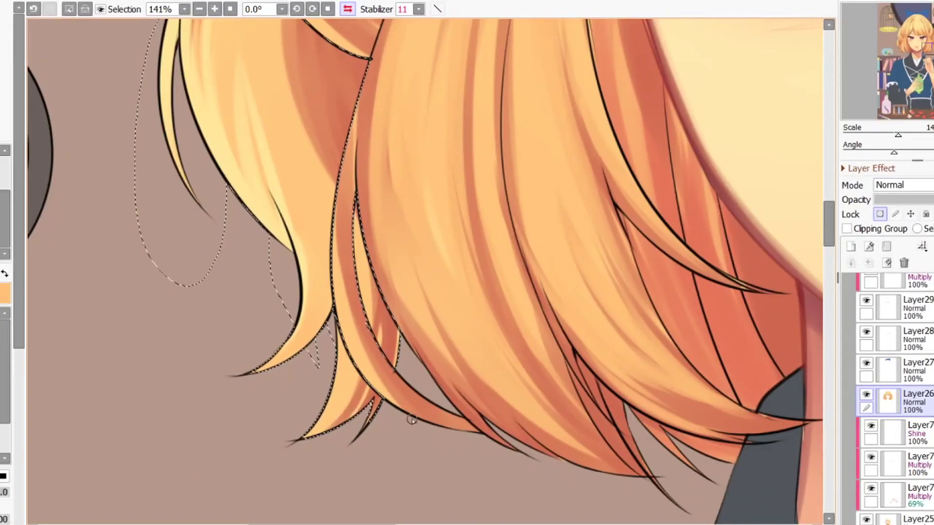
{"action": "scroll", "coordinate": [411, 421], "scroll_direction": "down", "scroll_amount": 3}
{"action": "scroll", "coordinate": [286, 364], "scroll_direction": "up", "scroll_amount": 4}
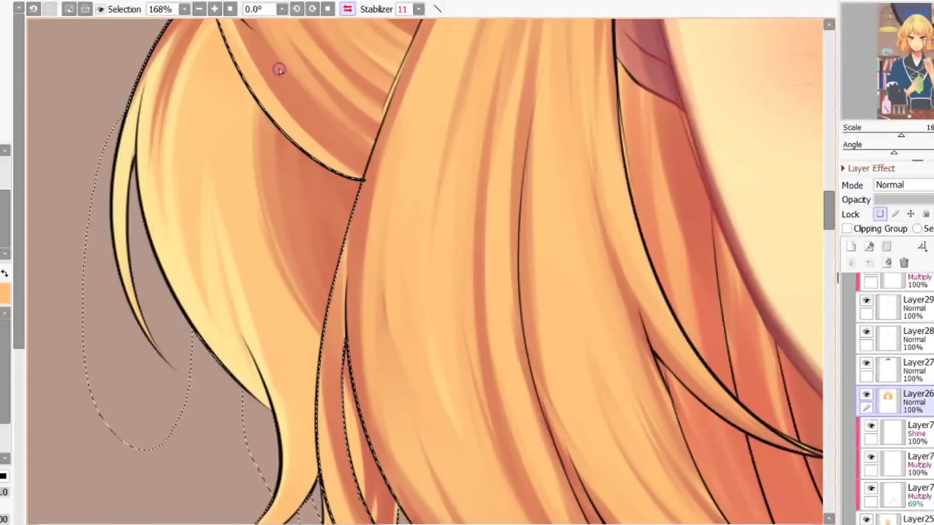
{"action": "scroll", "coordinate": [325, 354], "scroll_direction": "down", "scroll_amount": 2}
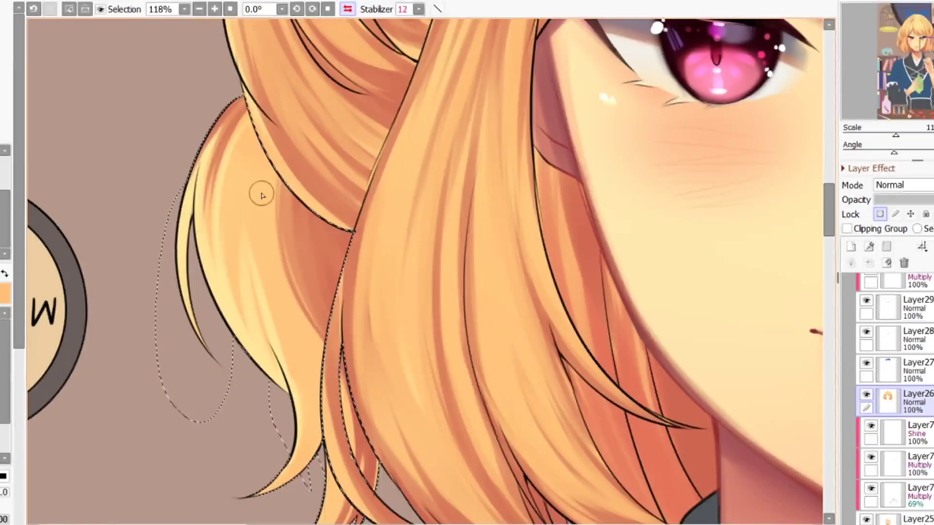
{"action": "key", "text": "ctrl+z"}
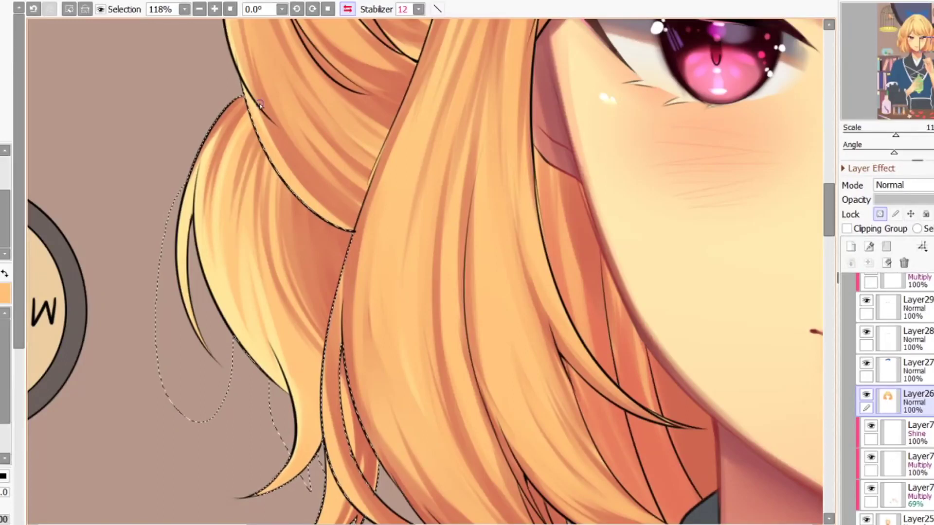
{"action": "key", "text": "h"}
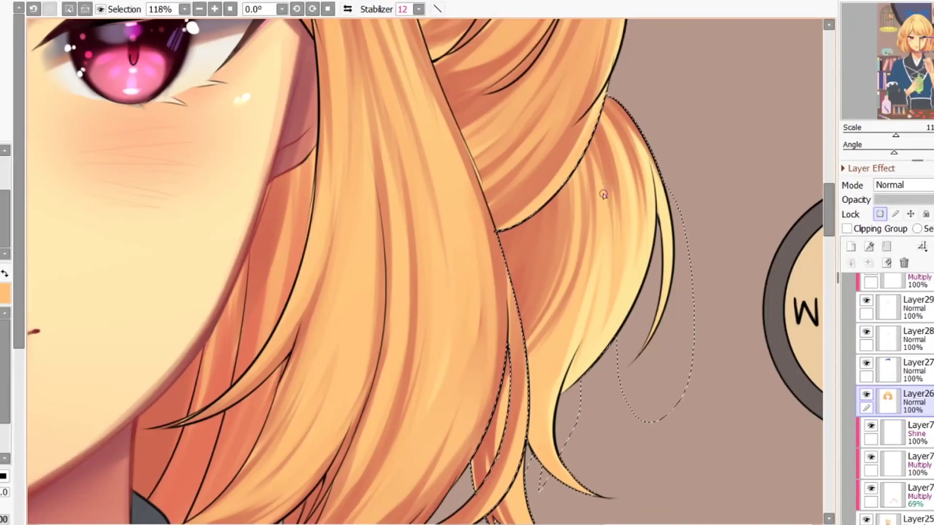
{"action": "key", "text": "h"}
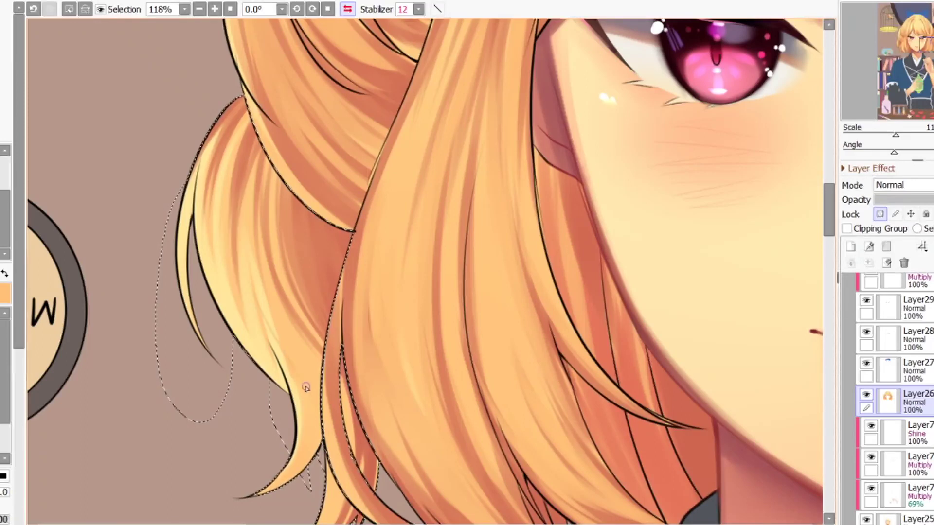
{"action": "left_click_drag", "start_coordinate": [286, 499], "coordinate": [296, 421]}
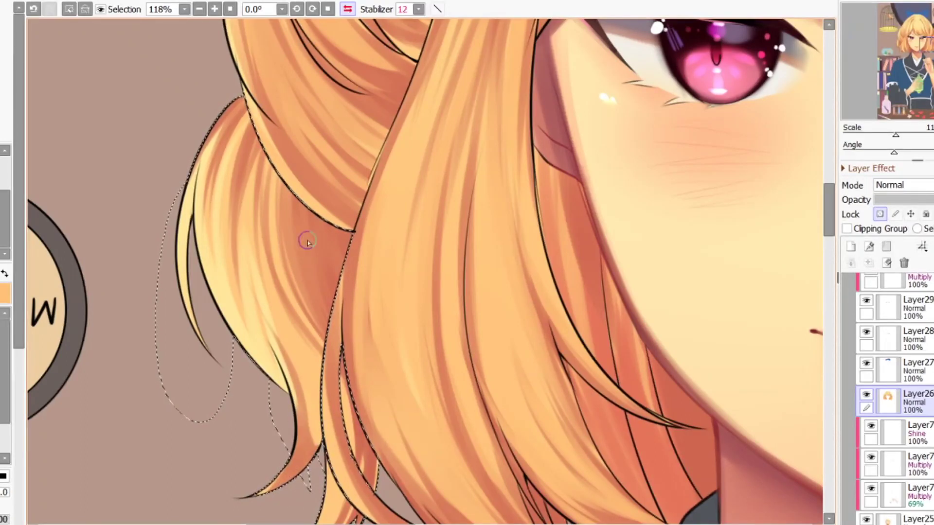
- Paint fine reddish-orange strands down the middle of the lowest section and sample a lighter hair colour near its outer edge
{"action": "scroll", "coordinate": [306, 240], "scroll_direction": "down", "scroll_amount": 3}
{"action": "scroll", "coordinate": [299, 298], "scroll_direction": "up", "scroll_amount": 3}
{"action": "key", "text": "["}
{"action": "left_click_drag", "start_coordinate": [267, 183], "coordinate": [291, 310]}
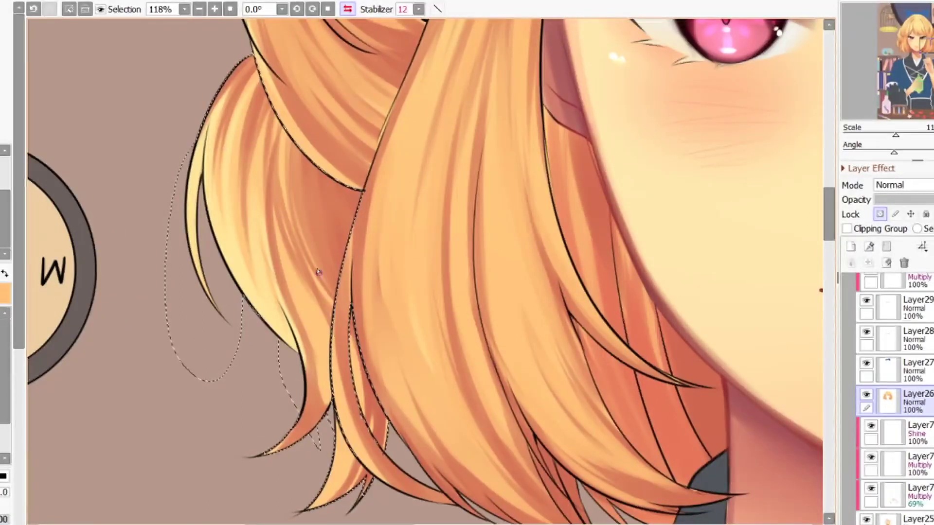
{"action": "scroll", "coordinate": [317, 272], "scroll_direction": "down", "scroll_amount": 4}
{"action": "scroll", "coordinate": [297, 200], "scroll_direction": "up", "scroll_amount": 3}
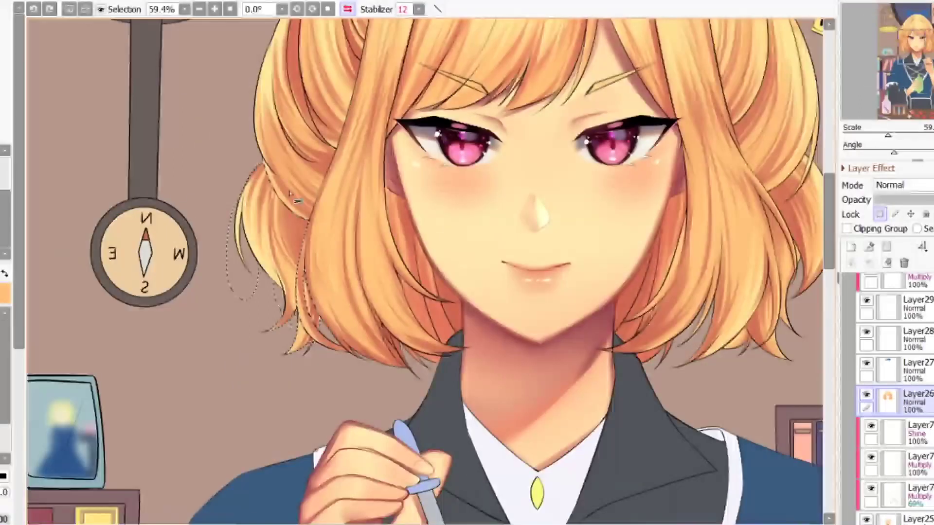
{"action": "scroll", "coordinate": [293, 197], "scroll_direction": "up", "scroll_amount": 3}
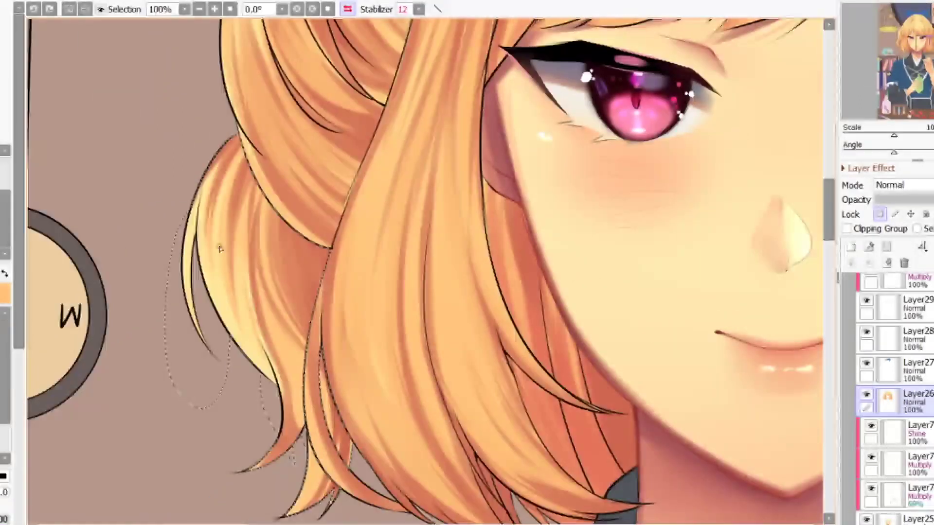
{"action": "left_click", "coordinate": [255, 358], "text": "alt"}
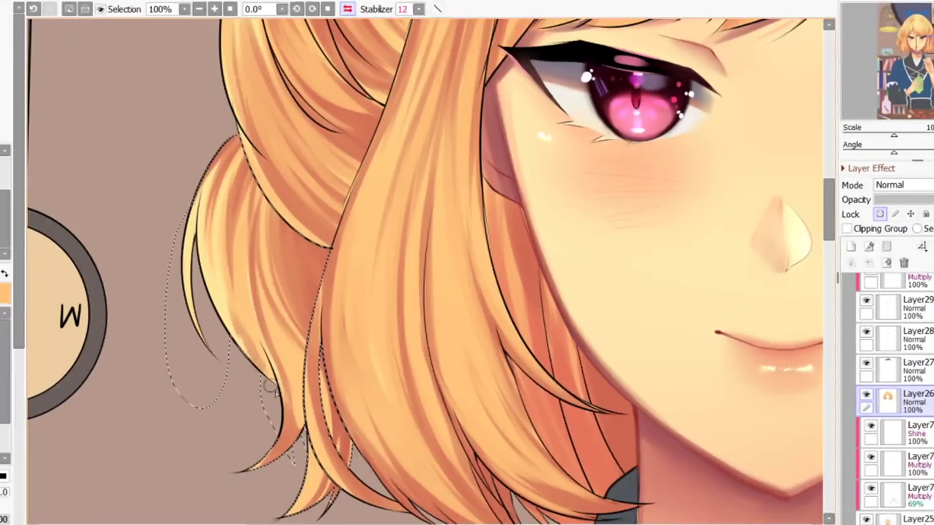
- Clear the selection and darken the clock-side inner hair beneath the jaw and beside the neck with broad deep red strokes
{"action": "scroll", "coordinate": [316, 217], "scroll_direction": "down", "scroll_amount": 5}
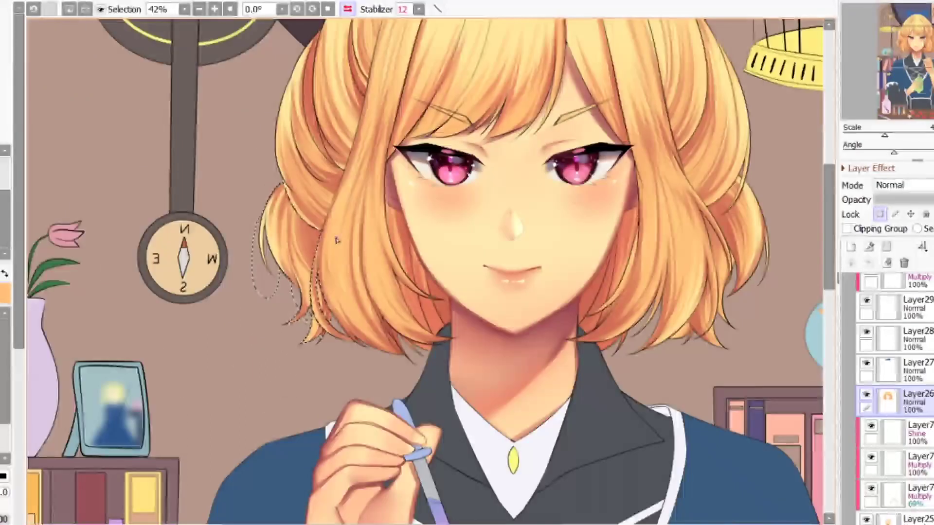
{"action": "scroll", "coordinate": [302, 318], "scroll_direction": "down", "scroll_amount": 2}
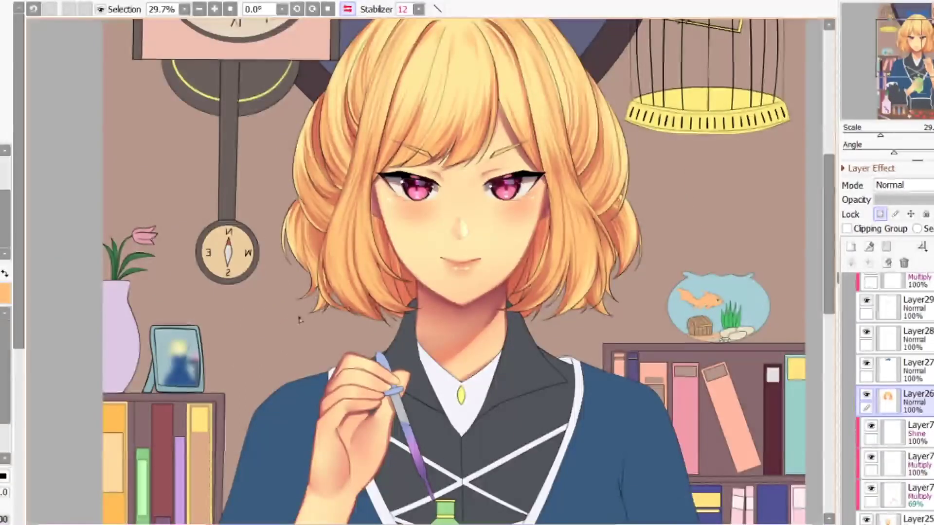
{"action": "scroll", "coordinate": [299, 319], "scroll_direction": "down", "scroll_amount": 2}
{"action": "scroll", "coordinate": [407, 219], "scroll_direction": "up", "scroll_amount": 2}
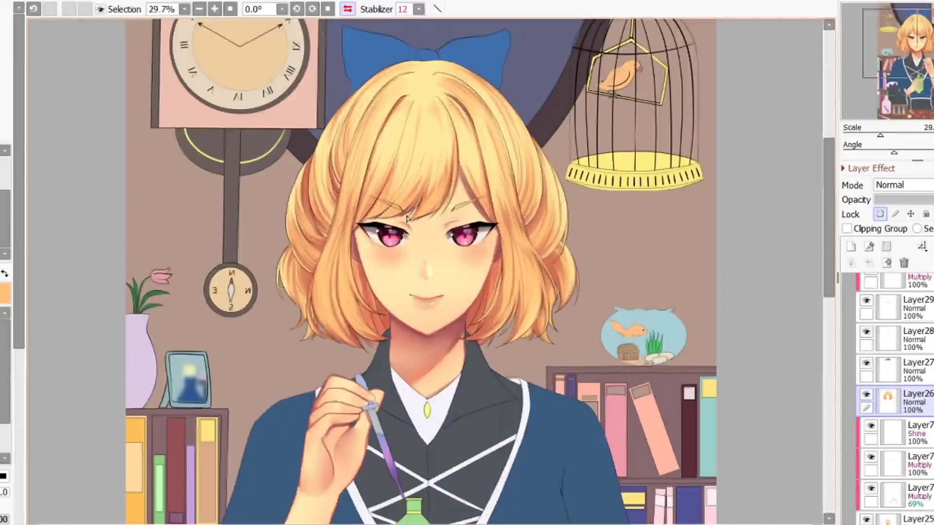
{"action": "scroll", "coordinate": [406, 219], "scroll_direction": "up", "scroll_amount": 7}
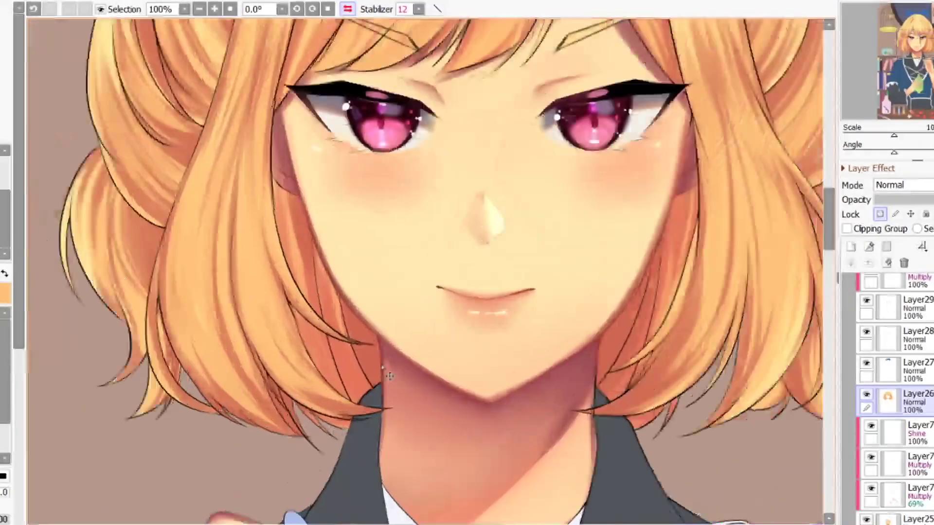
{"action": "scroll", "coordinate": [390, 376], "scroll_direction": "up", "scroll_amount": 1}
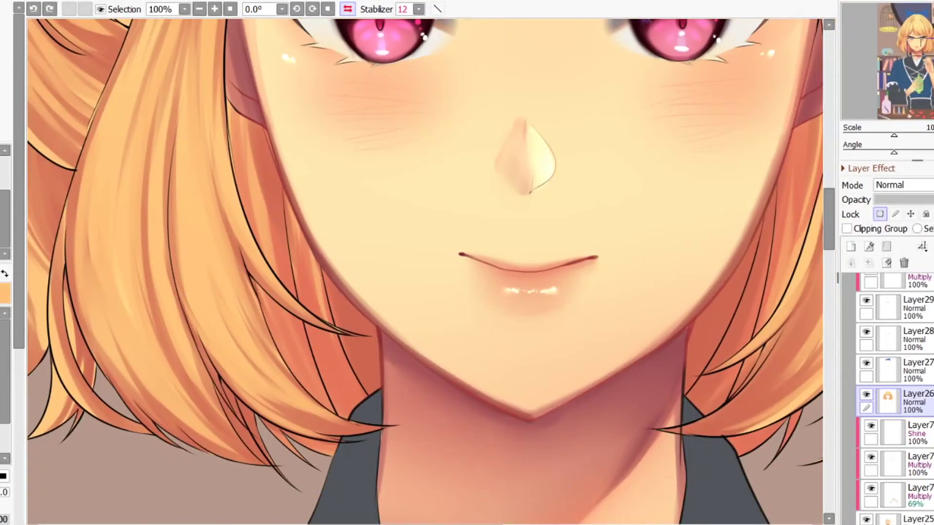
{"action": "left_click_drag", "start_coordinate": [373, 324], "coordinate": [374, 346]}
{"action": "key", "text": "bracketright"}
{"action": "key", "text": "bracketright"}
{"action": "key", "text": "bracketright"}
{"action": "key", "text": "bracketright"}
{"action": "key", "text": "bracketright"}
{"action": "key", "text": "bracketright"}
{"action": "left_click_drag", "start_coordinate": [367, 381], "coordinate": [334, 285]}
{"action": "mouse_move", "coordinate": [348, 360]}
{"action": "left_mouse_down"}
{"action": "mouse_move", "coordinate": [332, 282]}
{"action": "mouse_move", "coordinate": [382, 406]}
{"action": "left_mouse_up"}
- Reduce the brush size and paint narrow deep red shadows on the inner hair along the edge of the cheek
{"action": "key", "text": "bracketleft"}
{"action": "key", "text": "bracketleft"}
{"action": "key", "text": "bracketleft"}
{"action": "key", "text": "bracketleft"}
{"action": "key", "text": "bracketleft"}
{"action": "key", "text": "bracketleft"}
{"action": "left_click_drag", "start_coordinate": [268, 115], "coordinate": [286, 238]}
{"action": "left_click_drag", "start_coordinate": [272, 136], "coordinate": [288, 274]}
- Select the narrow inner hair strip beside the jaw, paint light orange strands down it, and clear the selection
{"action": "key", "text": "w"}
{"action": "left_click", "coordinate": [309, 273]}
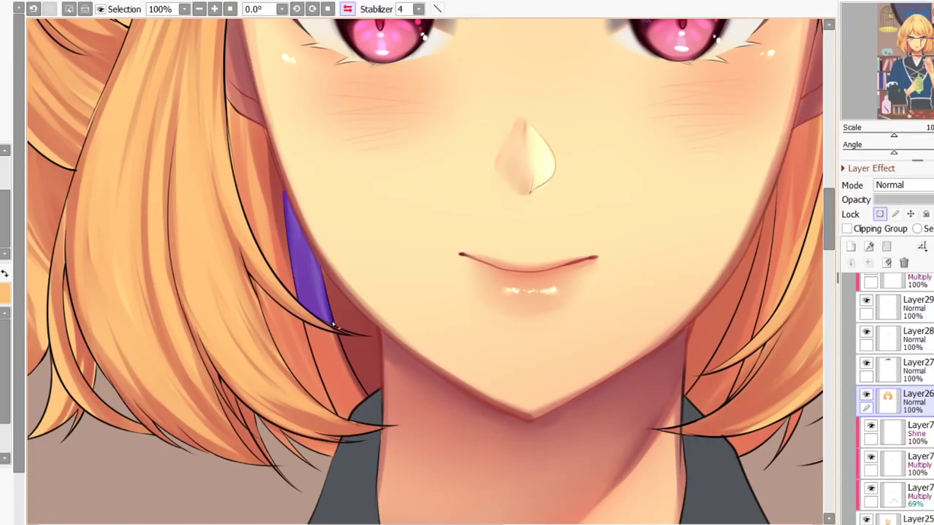
{"action": "scroll", "coordinate": [313, 283], "scroll_direction": "up", "scroll_amount": 2}
{"action": "key", "text": "b"}
{"action": "left_click_drag", "start_coordinate": [287, 146], "coordinate": [329, 388]}
{"action": "scroll", "coordinate": [329, 388], "scroll_direction": "down", "scroll_amount": 1}
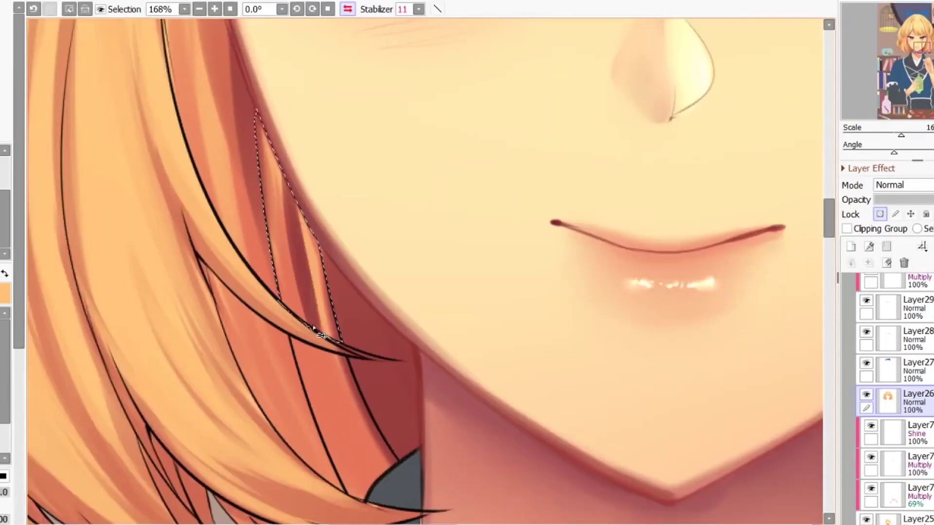
{"action": "key", "text": "ctrl+d"}
{"action": "key", "text": "ctrl+z"}
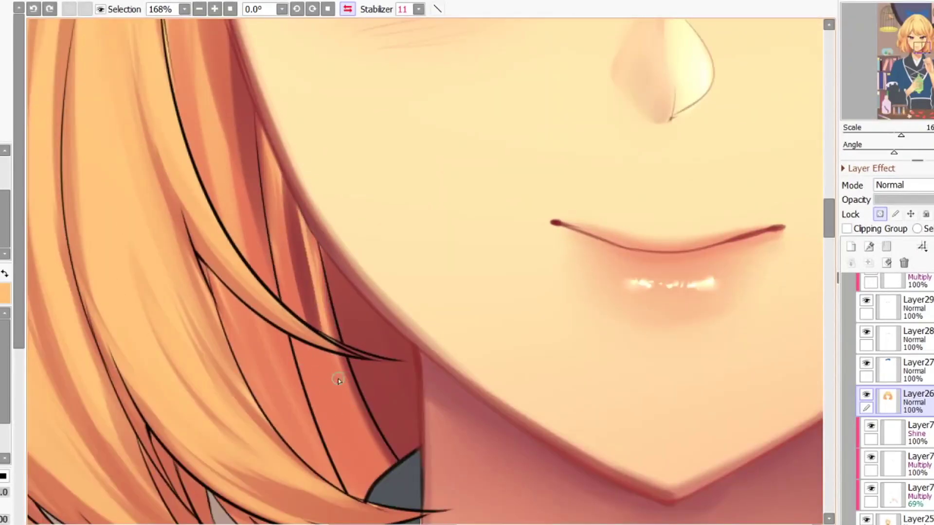
- Select the inner hair strip nearest the neck and paint long thin strands down its length
{"action": "key", "text": "w"}
{"action": "left_click", "coordinate": [342, 393]}
{"action": "key", "text": "b"}
{"action": "left_click_drag", "start_coordinate": [322, 270], "coordinate": [392, 468]}
{"action": "left_click_drag", "start_coordinate": [316, 292], "coordinate": [371, 440]}
{"action": "mouse_move", "coordinate": [321, 336]}
{"action": "left_mouse_down"}
{"action": "mouse_move", "coordinate": [383, 469]}
{"action": "mouse_move", "coordinate": [379, 486]}
{"action": "left_mouse_up"}
- Select all the clock-side inner hair between the front lock and the jaw, undoing a wrong selection
{"action": "key", "text": "w"}
{"action": "mouse_move", "coordinate": [313, 281]}
{"action": "left_mouse_down"}
{"action": "mouse_move", "coordinate": [272, 146]}
{"action": "mouse_move", "coordinate": [306, 245]}
{"action": "left_mouse_up"}
{"action": "left_click", "coordinate": [340, 274]}
{"action": "key", "text": "ctrl+z"}
{"action": "key", "text": "a"}
{"action": "left_click_drag", "start_coordinate": [291, 208], "coordinate": [400, 326]}
{"action": "scroll", "coordinate": [374, 319], "scroll_direction": "down", "scroll_amount": 3}
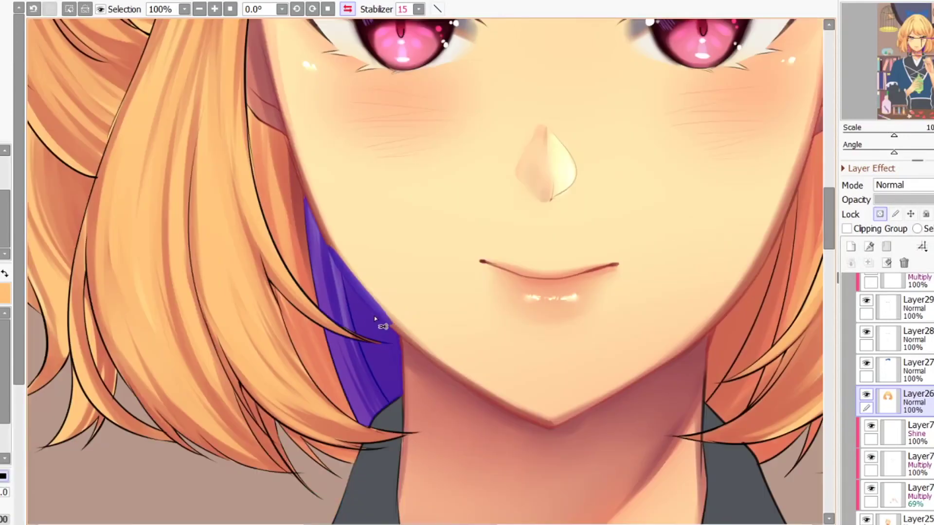
{"action": "key", "text": "w"}
{"action": "left_click", "coordinate": [302, 234]}
{"action": "left_click", "coordinate": [308, 340]}
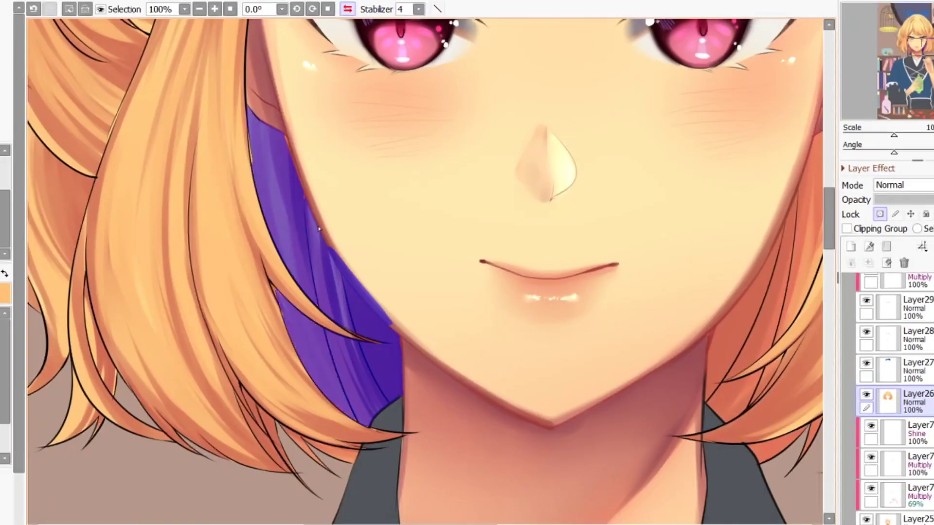
- Touch up the inner hair selection with a smaller selection brush, filling missed slivers along the front lock and cheek
{"action": "key", "text": "a"}
{"action": "scroll", "coordinate": [276, 306], "scroll_direction": "up", "scroll_amount": 5}
{"action": "key", "text": "["}
{"action": "key", "text": "["}
{"action": "key", "text": "["}
{"action": "left_click_drag", "start_coordinate": [259, 245], "coordinate": [281, 298]}
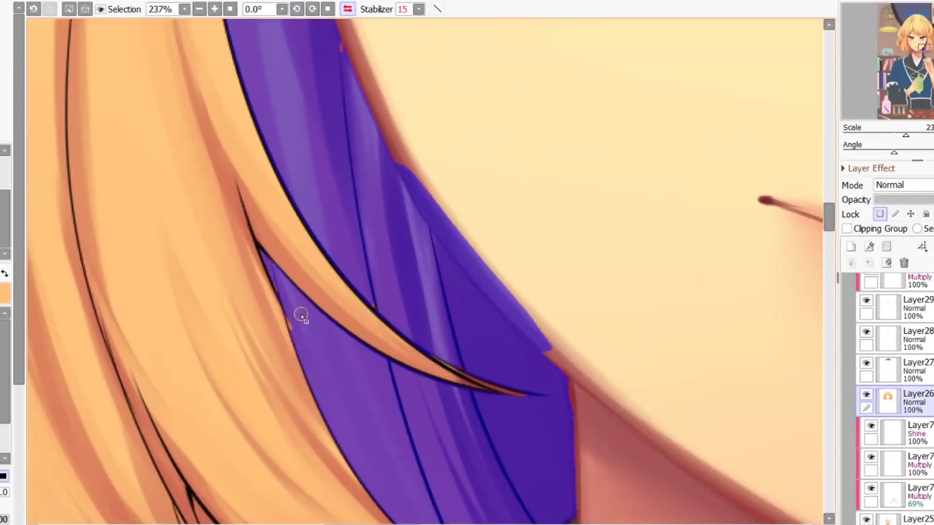
{"action": "scroll", "coordinate": [360, 340], "scroll_direction": "down", "scroll_amount": 4}
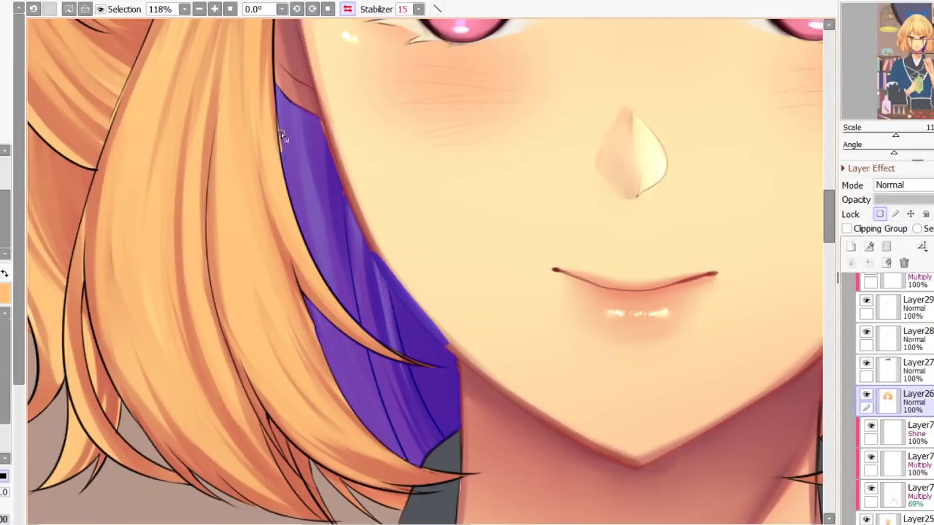
{"action": "left_click_drag", "start_coordinate": [321, 125], "coordinate": [330, 152]}
- Deepen the selected inner hair with soft dark red shading and fine strands, and clear the selection
{"action": "key", "text": "b"}
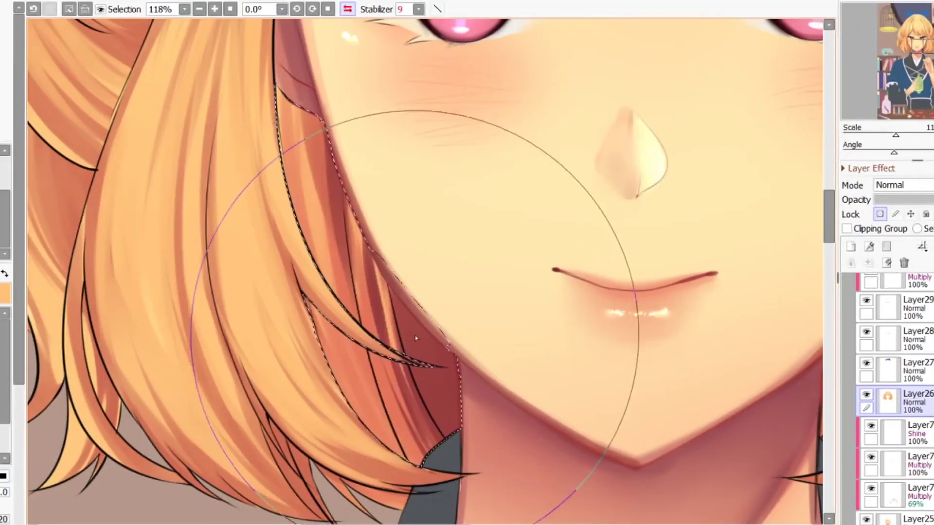
{"action": "key", "text": "v"}
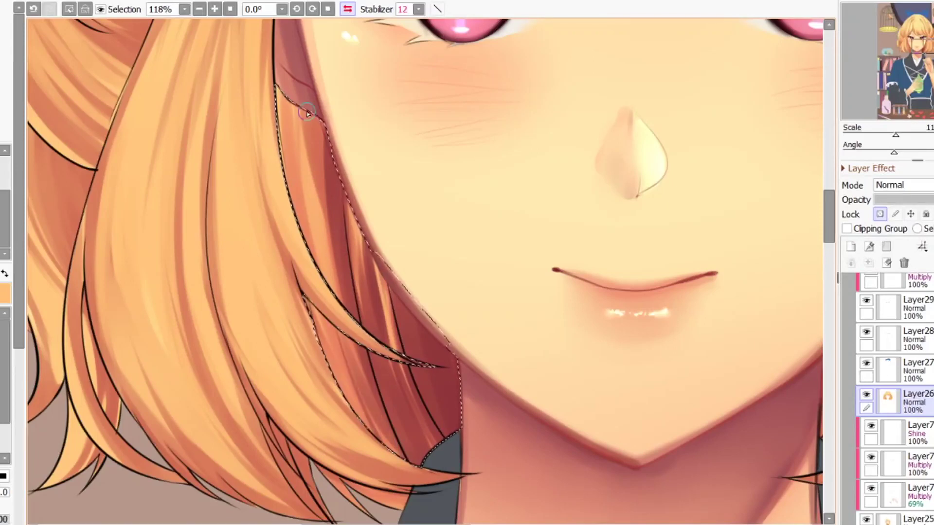
{"action": "key", "text": "ctrl+d"}
{"action": "scroll", "coordinate": [359, 284], "scroll_direction": "down", "scroll_amount": 4}
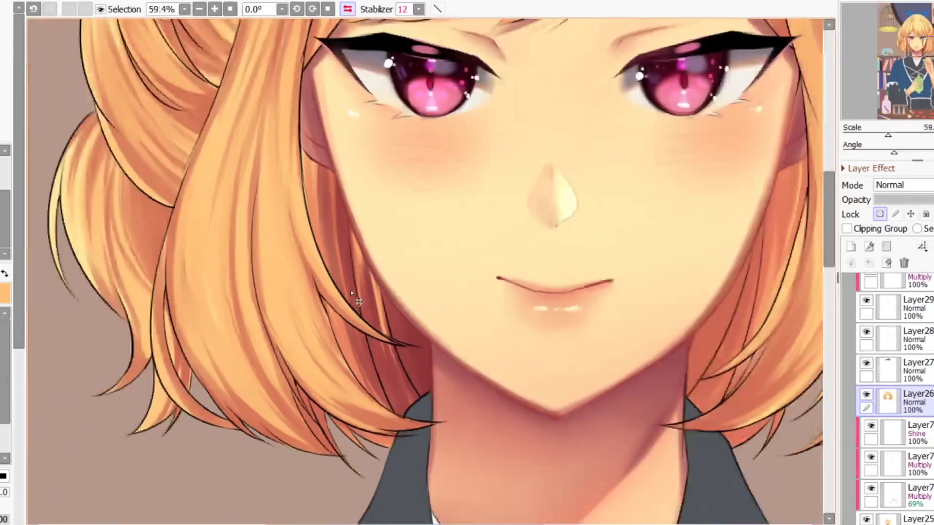
- Flip the canvas view, select the inner hair sections on the opposite side of the face, and fill the selection's edge gaps
{"action": "key", "text": "h"}
{"action": "scroll", "coordinate": [353, 268], "scroll_direction": "up", "scroll_amount": 4}
{"action": "key", "text": "w"}
{"action": "left_click", "coordinate": [335, 292]}
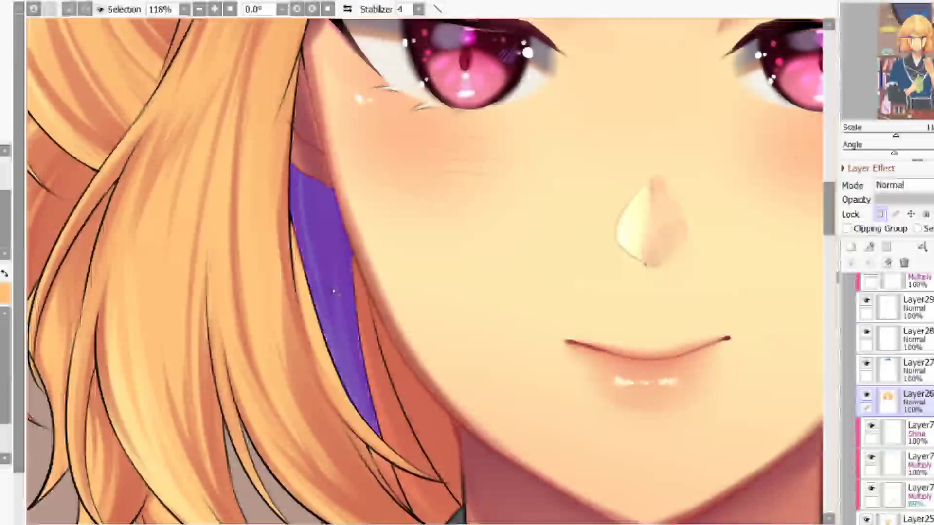
{"action": "left_click", "coordinate": [381, 383]}
{"action": "left_click", "coordinate": [422, 422]}
{"action": "left_click", "coordinate": [389, 470]}
{"action": "left_click", "coordinate": [419, 490]}
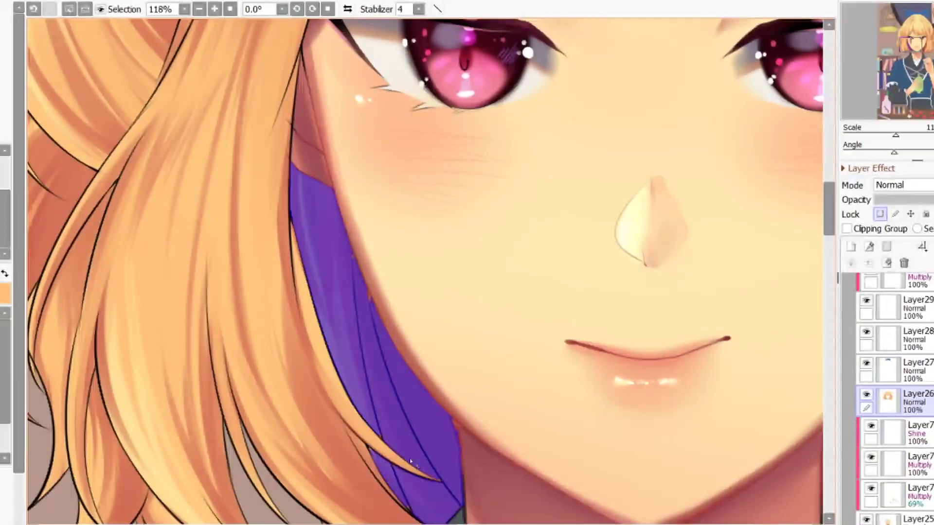
{"action": "key", "text": "s"}
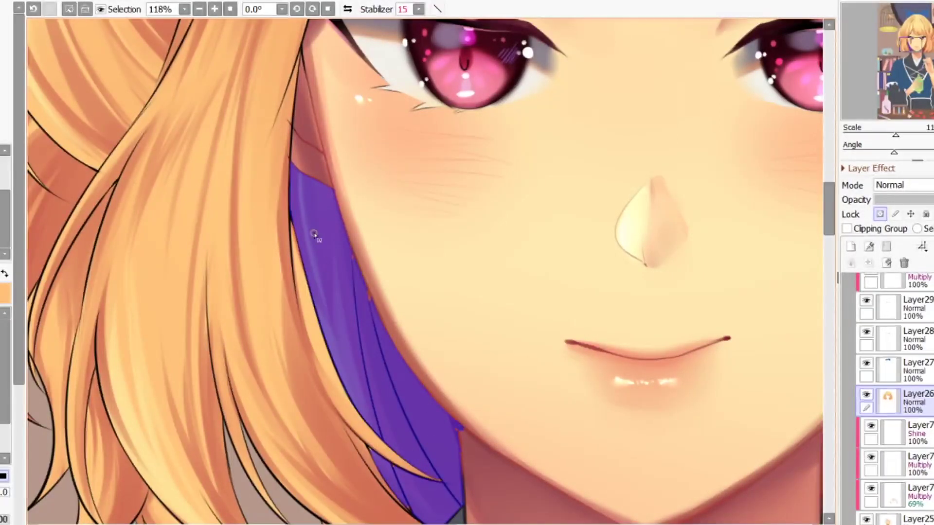
- Refine the selection covering the inner hair beside the cheek, including the thin loose strands above the collar
{"action": "key", "text": "ctrl+plus"}
{"action": "key", "text": "ctrl+plus"}
{"action": "scroll", "coordinate": [328, 236], "scroll_direction": "down", "scroll_amount": 2}
{"action": "scroll", "coordinate": [343, 402], "scroll_direction": "up", "scroll_amount": 8}
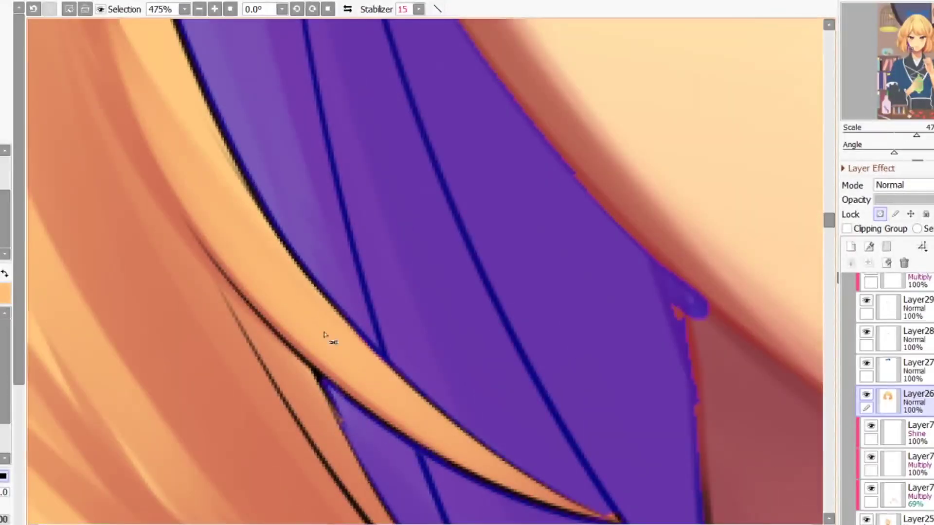
{"action": "scroll", "coordinate": [325, 335], "scroll_direction": "down", "scroll_amount": 7}
{"action": "scroll", "coordinate": [348, 395], "scroll_direction": "up", "scroll_amount": 6}
{"action": "scroll", "coordinate": [333, 319], "scroll_direction": "down", "scroll_amount": 4}
{"action": "key", "text": "ctrl+z"}
{"action": "key", "text": "ctrl+y"}
{"action": "key", "text": "g"}
{"action": "left_click", "coordinate": [305, 446]}
{"action": "left_click", "coordinate": [238, 420]}
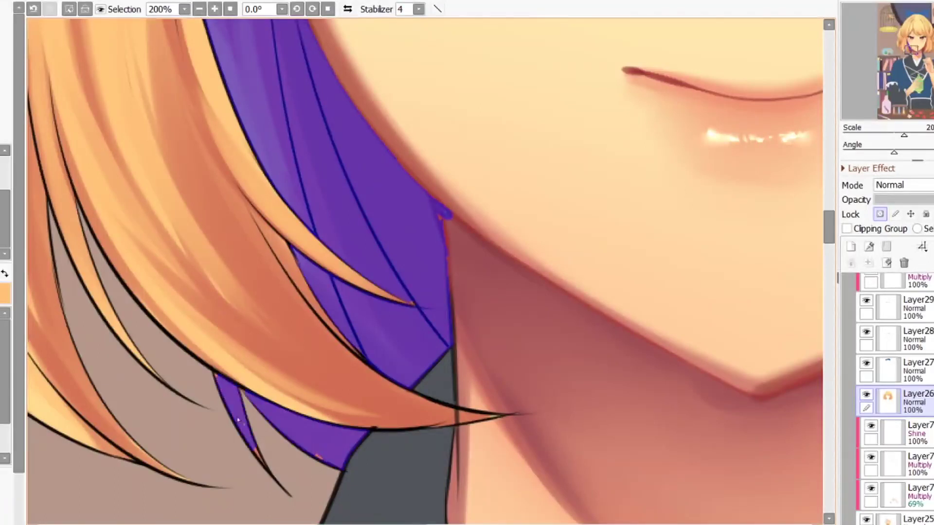
{"action": "key", "text": "n"}
{"action": "left_click", "coordinate": [263, 447]}
{"action": "mouse_move", "coordinate": [257, 435]}
{"action": "left_mouse_down"}
{"action": "mouse_move", "coordinate": [387, 495]}
{"action": "mouse_move", "coordinate": [313, 506]}
{"action": "left_mouse_up"}
- Shade the selected inner hair beside the jaw with a deeper red toward the neck
{"action": "key", "text": "b"}
{"action": "left_click_drag", "start_coordinate": [380, 80], "coordinate": [452, 265]}
{"action": "scroll", "coordinate": [511, 360], "scroll_direction": "down", "scroll_amount": 5}
{"action": "key", "text": "v"}
{"action": "left_click_drag", "start_coordinate": [382, 209], "coordinate": [419, 279]}
- Paint dark red shadow strands down the length of the selected inner hair and clear the selection
{"action": "key", "text": "c"}
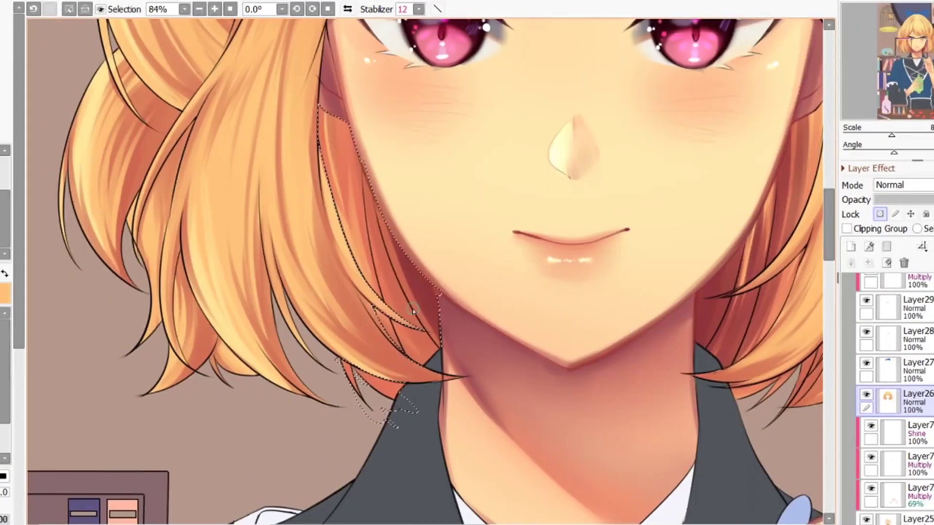
{"action": "key", "text": "ctrl+z"}
{"action": "mouse_move", "coordinate": [431, 331]}
{"action": "left_mouse_down"}
{"action": "mouse_move", "coordinate": [363, 150]}
{"action": "mouse_move", "coordinate": [411, 349]}
{"action": "mouse_move", "coordinate": [415, 319]}
{"action": "left_mouse_up"}
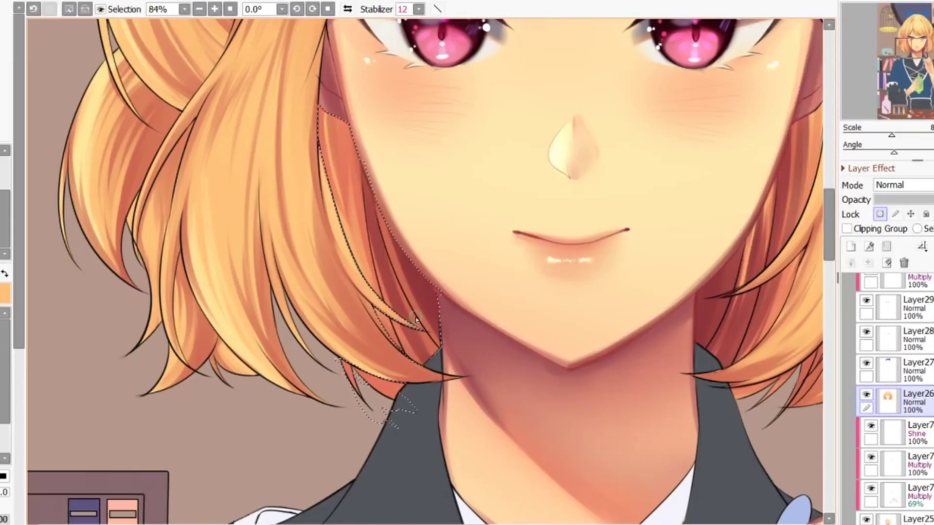
{"action": "left_click_drag", "start_coordinate": [349, 86], "coordinate": [436, 414]}
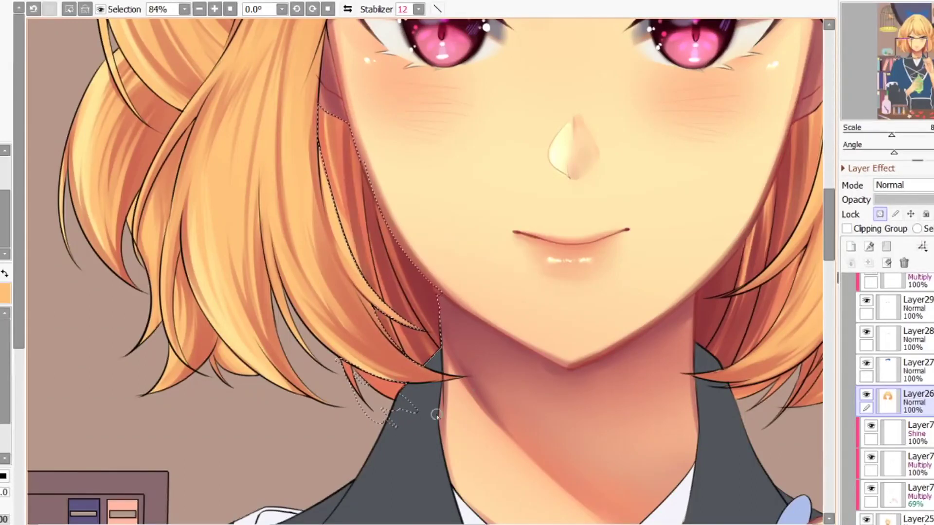
{"action": "left_click_drag", "start_coordinate": [346, 113], "coordinate": [373, 288]}
{"action": "left_click_drag", "start_coordinate": [354, 146], "coordinate": [384, 306]}
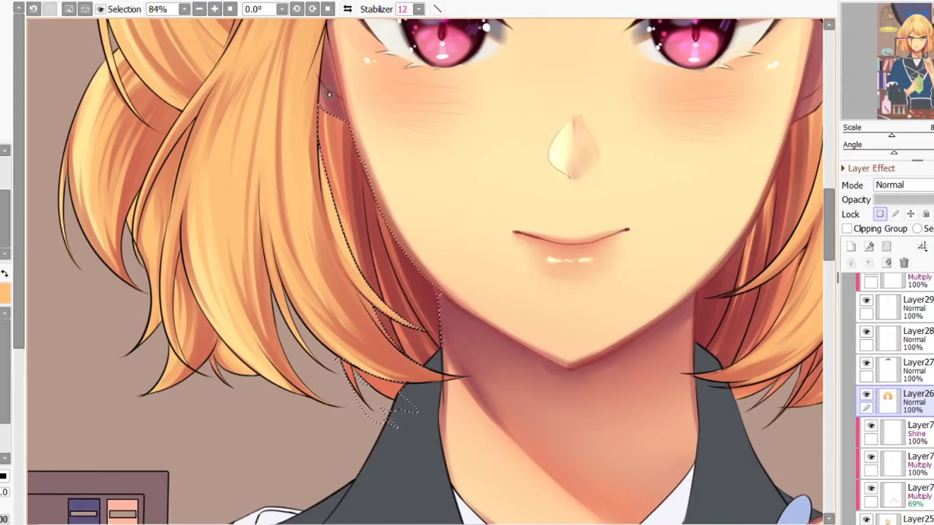
{"action": "left_click_drag", "start_coordinate": [338, 110], "coordinate": [381, 359]}
{"action": "key", "text": "ctrl+d"}
- Deepen the red shading on the pointed hair tip overlapping the collar, using a smaller brush
{"action": "scroll", "coordinate": [381, 358], "scroll_direction": "down", "scroll_amount": 4}
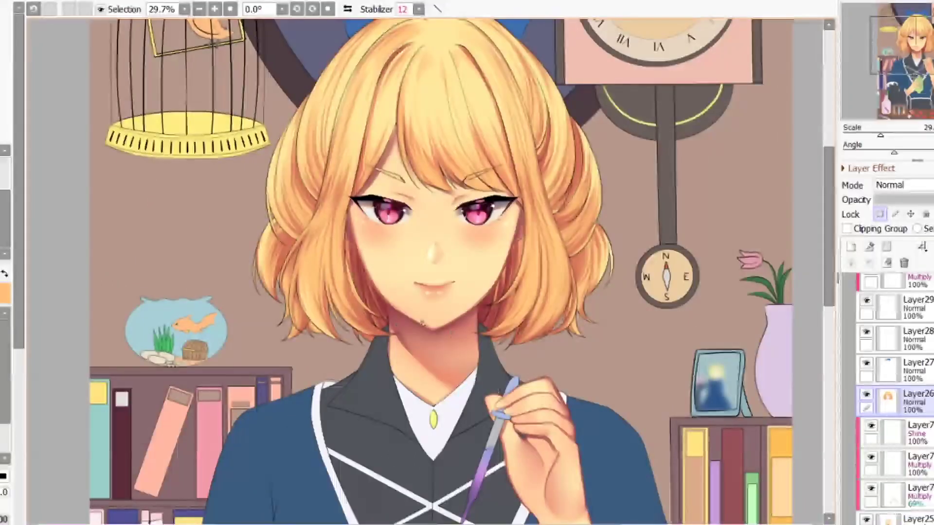
{"action": "scroll", "coordinate": [351, 321], "scroll_direction": "up", "scroll_amount": 6}
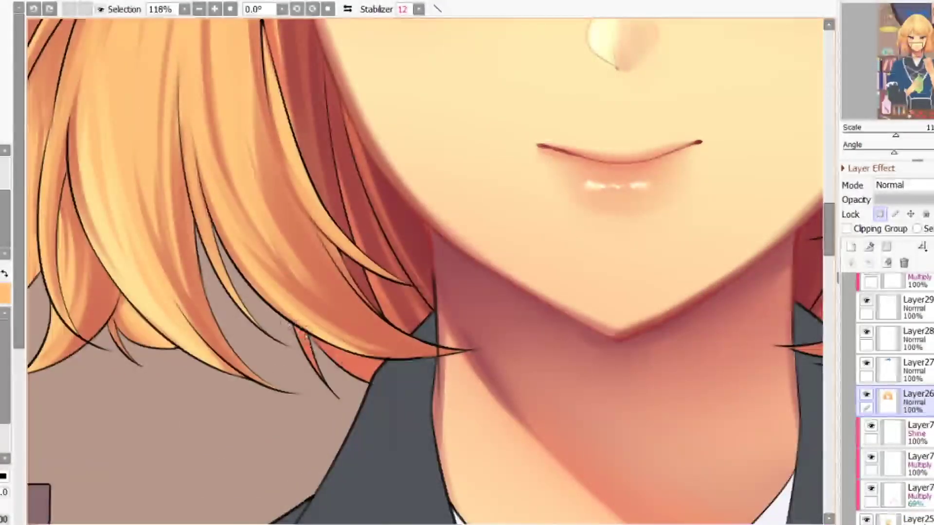
{"action": "key", "text": "bracketleft"}
{"action": "key", "text": "bracketleft"}
{"action": "key", "text": "bracketleft"}
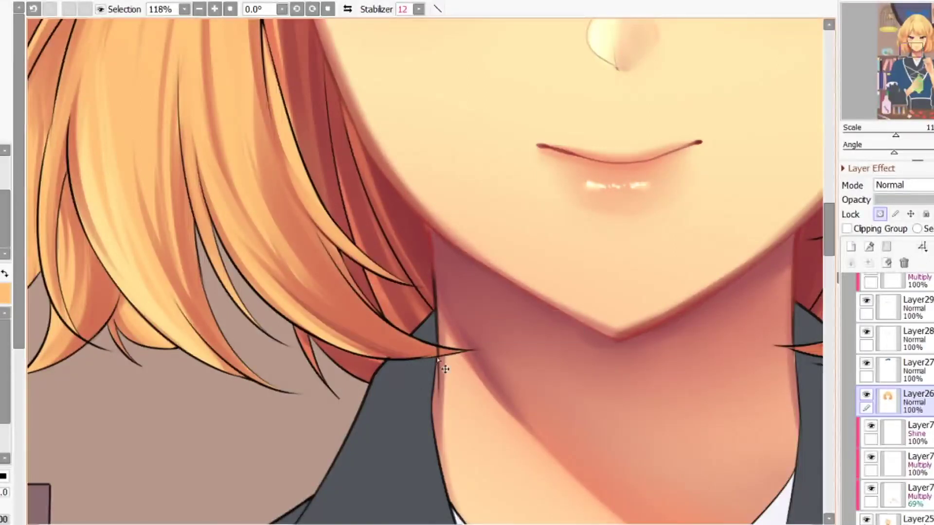
{"action": "scroll", "coordinate": [331, 351], "scroll_direction": "down", "scroll_amount": 3}
{"action": "scroll", "coordinate": [307, 267], "scroll_direction": "up", "scroll_amount": 4}
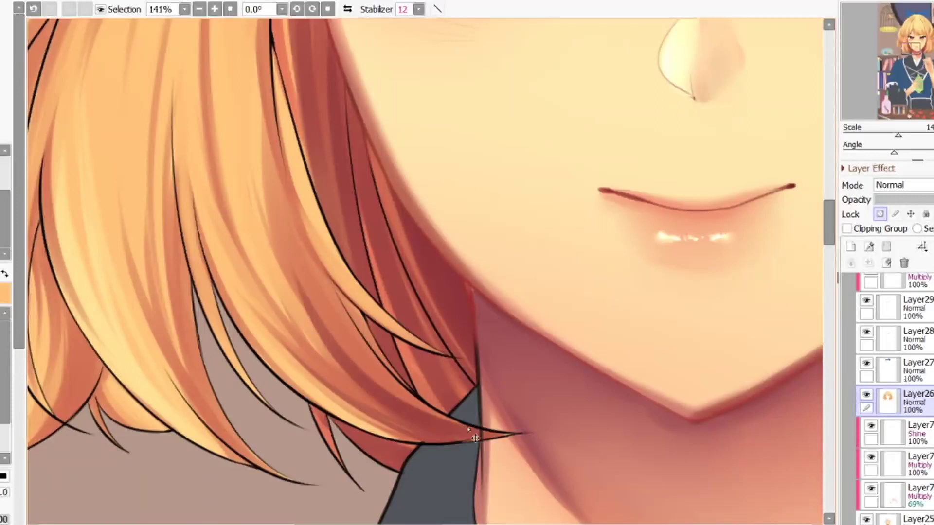
{"action": "scroll", "coordinate": [292, 243], "scroll_direction": "down", "scroll_amount": 5}
{"action": "scroll", "coordinate": [311, 292], "scroll_direction": "up", "scroll_amount": 4}
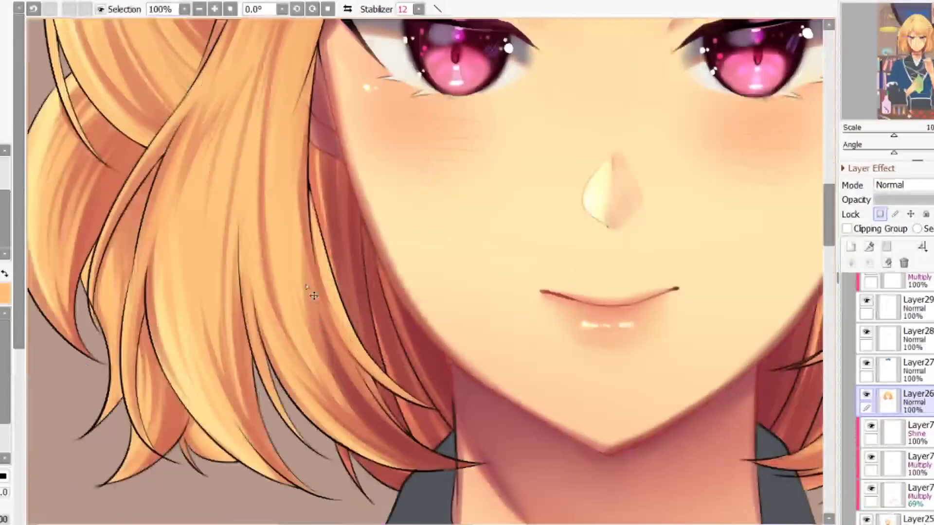
- Paint a darker shadow strand down the front hair lock beside the cheek, reducing the brush size and reworking unwanted strokes
{"action": "key", "text": "ctrl+z"}
{"action": "left_click_drag", "start_coordinate": [311, 257], "coordinate": [417, 452]}
{"action": "key", "text": "bracketleft"}
{"action": "key", "text": "bracketleft"}
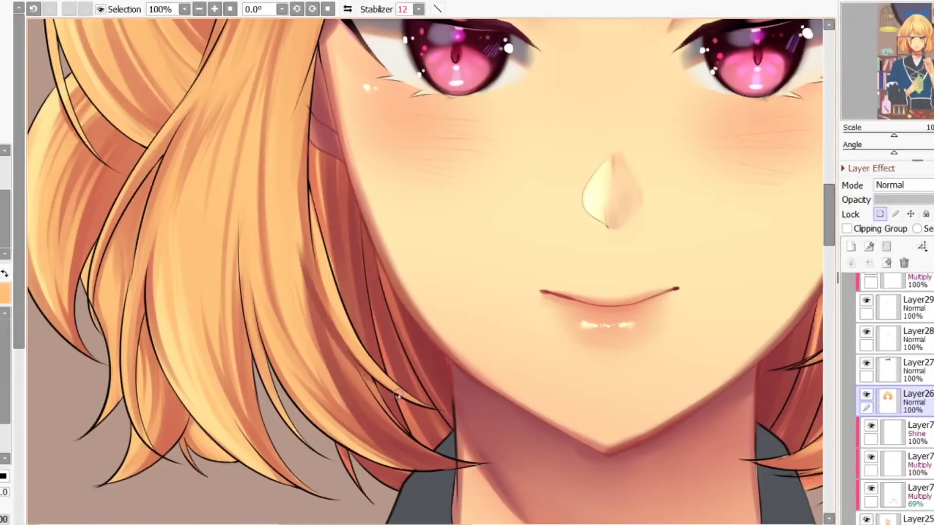
{"action": "scroll", "coordinate": [361, 310], "scroll_direction": "down", "scroll_amount": 3}
{"action": "key", "text": "ctrl+z"}
{"action": "scroll", "coordinate": [361, 310], "scroll_direction": "up", "scroll_amount": 2}
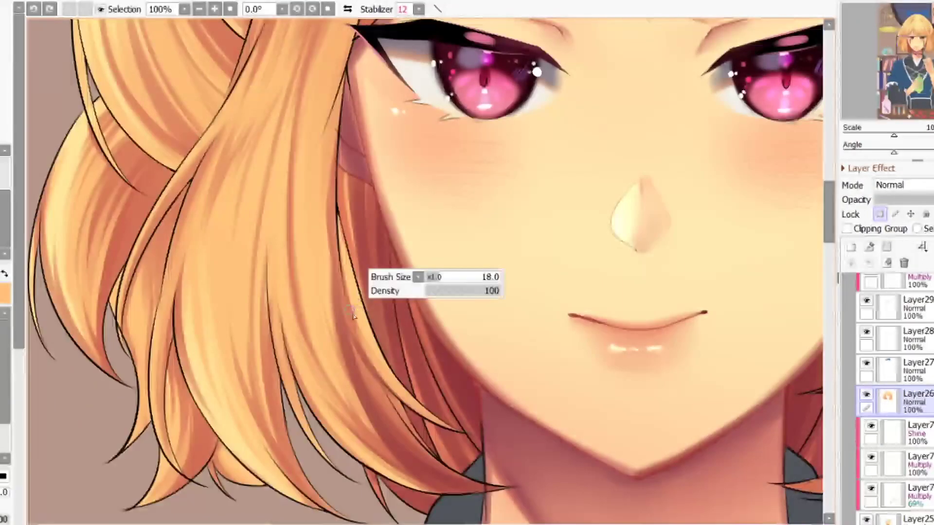
{"action": "key", "text": "bracketleft"}
{"action": "key", "text": "ctrl+z"}
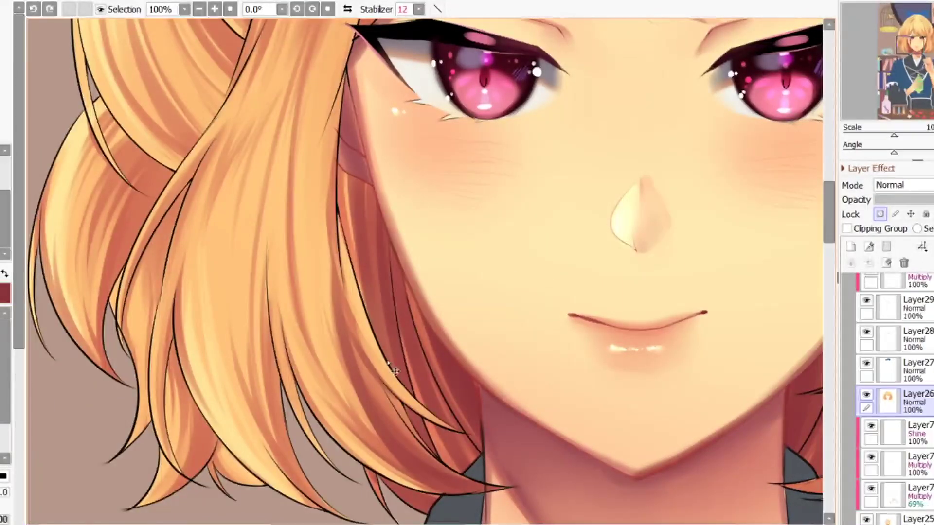
{"action": "left_click_drag", "start_coordinate": [333, 293], "coordinate": [346, 378]}
{"action": "key", "text": "bracketleft"}
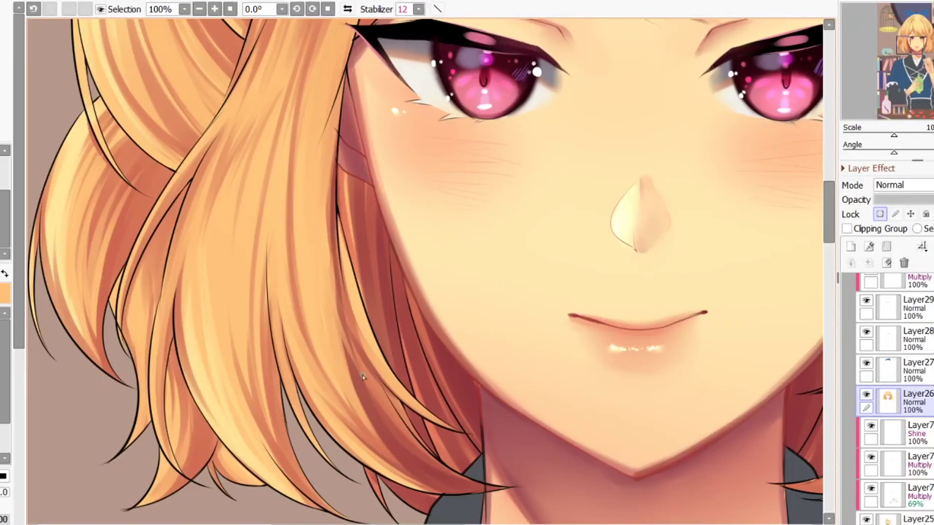
- Add a dark red shadow along the split in the long side lock and check the painting in mirrored view
{"action": "scroll", "coordinate": [362, 377], "scroll_direction": "down", "scroll_amount": 8}
{"action": "scroll", "coordinate": [315, 241], "scroll_direction": "up", "scroll_amount": 8}
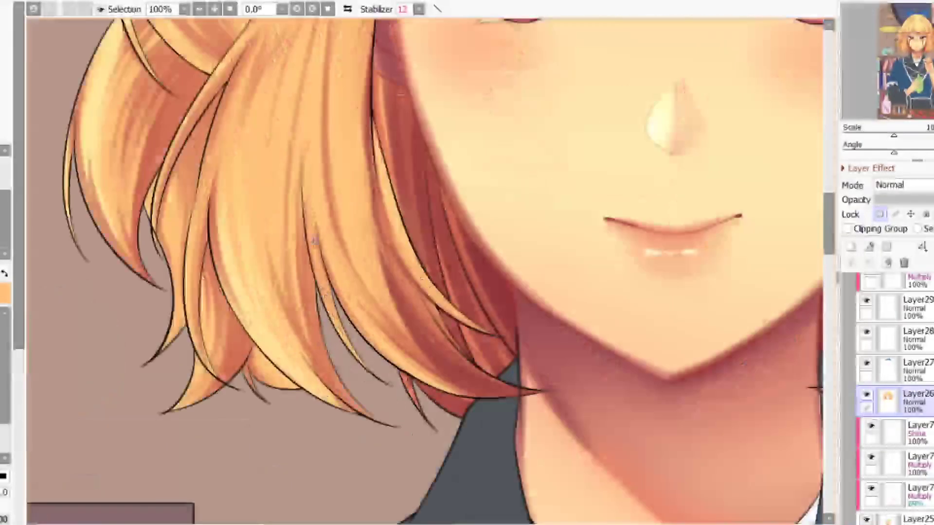
{"action": "scroll", "coordinate": [315, 241], "scroll_direction": "down", "scroll_amount": 3}
{"action": "scroll", "coordinate": [326, 196], "scroll_direction": "up", "scroll_amount": 5}
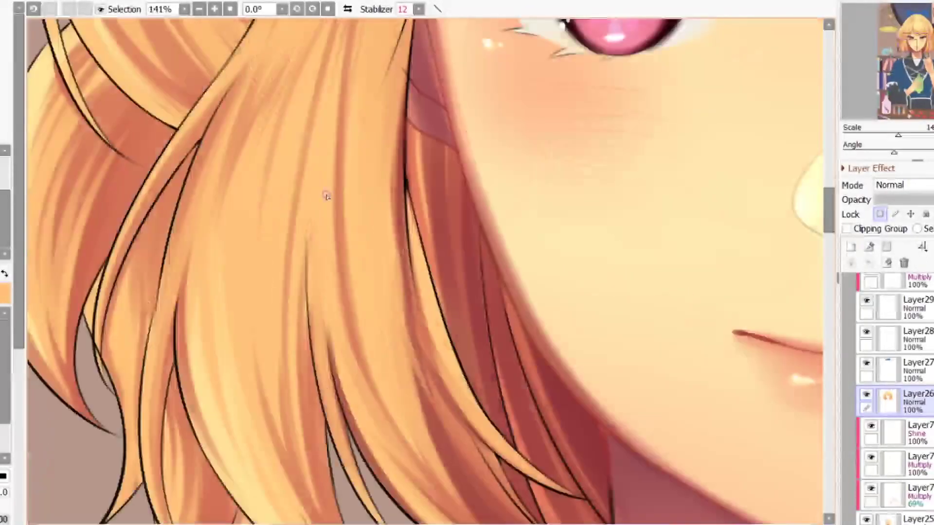
{"action": "left_click_drag", "start_coordinate": [326, 206], "coordinate": [341, 398]}
{"action": "right_click", "coordinate": [386, 502]}
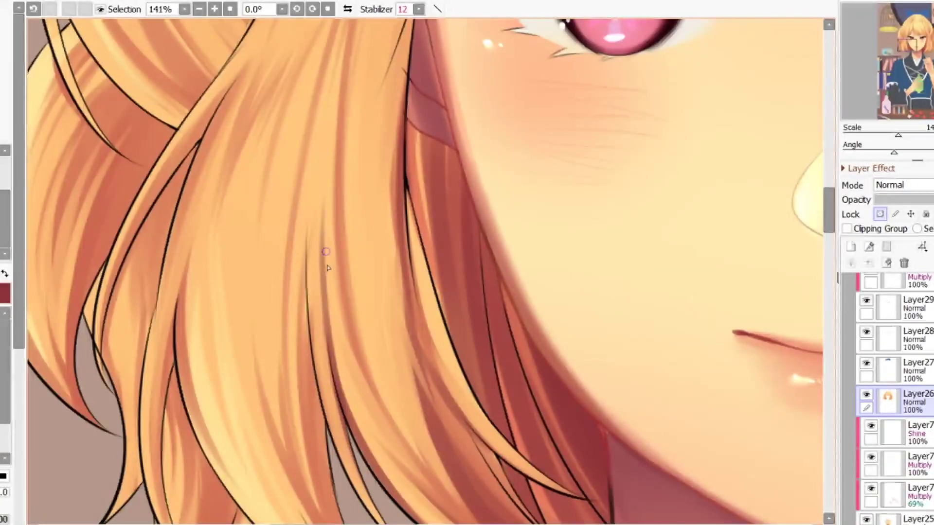
{"action": "scroll", "coordinate": [336, 283], "scroll_direction": "down", "scroll_amount": 4}
{"action": "key", "text": "h"}
{"action": "key", "text": "h"}
{"action": "scroll", "coordinate": [345, 237], "scroll_direction": "up", "scroll_amount": 3}
- Darken the gap between the side lock and fringe above the left eye, up to the left parting at the crown
{"action": "key", "text": "x"}
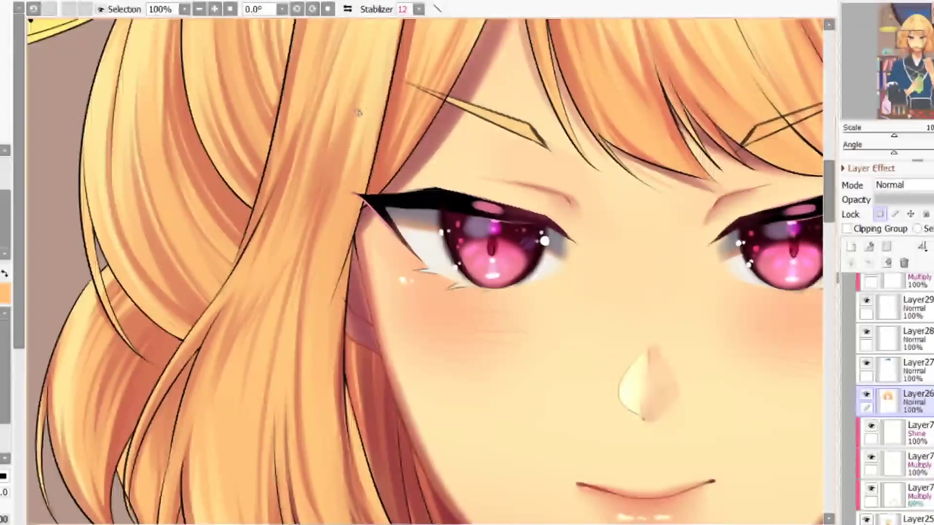
{"action": "scroll", "coordinate": [362, 227], "scroll_direction": "down", "scroll_amount": 3}
{"action": "scroll", "coordinate": [354, 218], "scroll_direction": "up", "scroll_amount": 2}
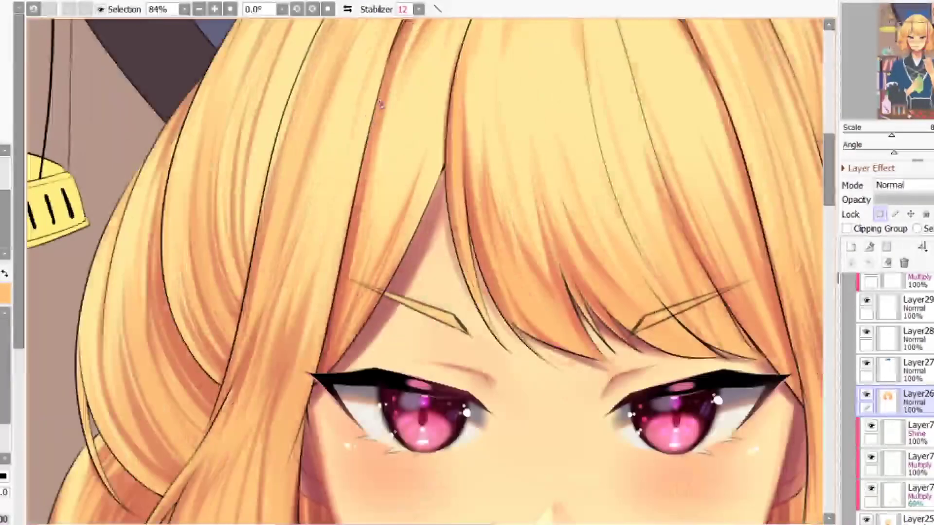
{"action": "left_click_drag", "start_coordinate": [344, 282], "coordinate": [327, 370]}
{"action": "left_click_drag", "start_coordinate": [345, 305], "coordinate": [325, 371]}
{"action": "scroll", "coordinate": [311, 382], "scroll_direction": "down", "scroll_amount": 2}
{"action": "scroll", "coordinate": [391, 147], "scroll_direction": "up", "scroll_amount": 2}
{"action": "mouse_move", "coordinate": [418, 116]}
{"action": "left_mouse_down"}
{"action": "mouse_move", "coordinate": [358, 193]}
{"action": "mouse_move", "coordinate": [339, 253]}
{"action": "left_mouse_up"}
{"action": "left_click_drag", "start_coordinate": [430, 108], "coordinate": [378, 172]}
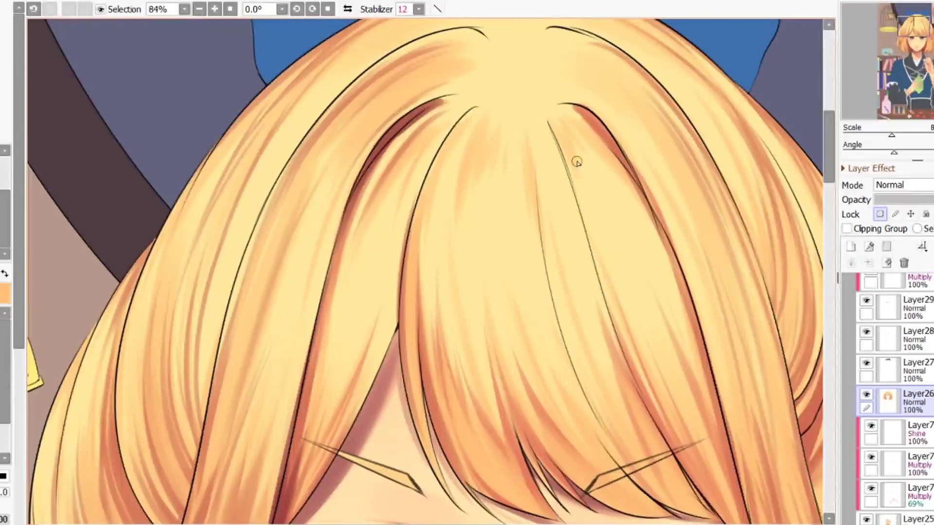
- Paint a dark red shadow beneath the right parting line, continuing it down the right side of the fringe
{"action": "mouse_move", "coordinate": [577, 105]}
{"action": "left_mouse_down"}
{"action": "mouse_move", "coordinate": [620, 173]}
{"action": "mouse_move", "coordinate": [631, 174]}
{"action": "left_mouse_up"}
{"action": "scroll", "coordinate": [548, 87], "scroll_direction": "down", "scroll_amount": 1}
{"action": "scroll", "coordinate": [547, 87], "scroll_direction": "down", "scroll_amount": 1}
{"action": "left_click_drag", "start_coordinate": [593, 124], "coordinate": [627, 205]}
{"action": "left_click_drag", "start_coordinate": [613, 164], "coordinate": [649, 308]}
{"action": "left_click_drag", "start_coordinate": [632, 225], "coordinate": [655, 378]}
{"action": "left_click_drag", "start_coordinate": [645, 280], "coordinate": [675, 410]}
{"action": "scroll", "coordinate": [552, 244], "scroll_direction": "down", "scroll_amount": 4}
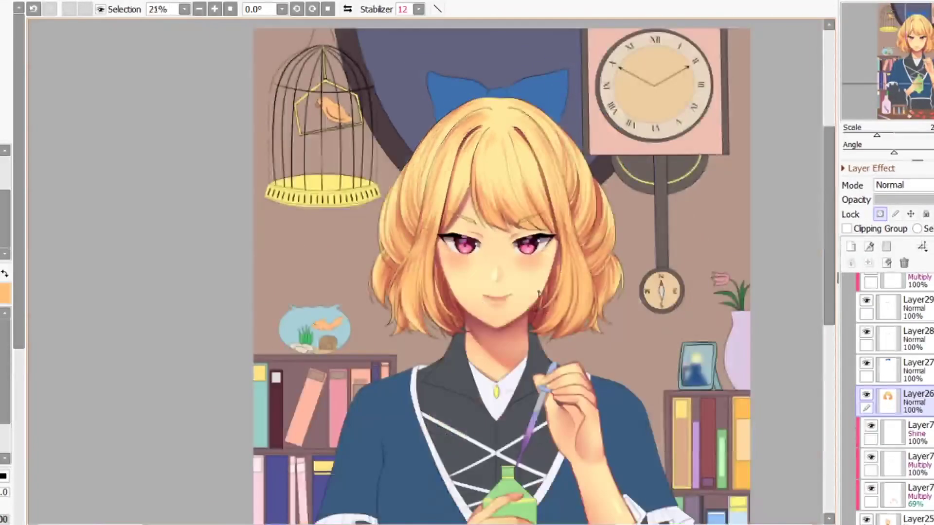
- Paint shadow strands along the left edge of the fringe and toward its lower right tips, undoing unwanted strokes
{"action": "scroll", "coordinate": [552, 244], "scroll_direction": "up", "scroll_amount": 6}
{"action": "left_click_drag", "start_coordinate": [469, 251], "coordinate": [456, 318]}
{"action": "left_click_drag", "start_coordinate": [490, 265], "coordinate": [479, 360]}
{"action": "left_click_drag", "start_coordinate": [481, 225], "coordinate": [488, 372]}
{"action": "left_click_drag", "start_coordinate": [488, 304], "coordinate": [506, 367]}
{"action": "key", "text": "ctrl+z"}
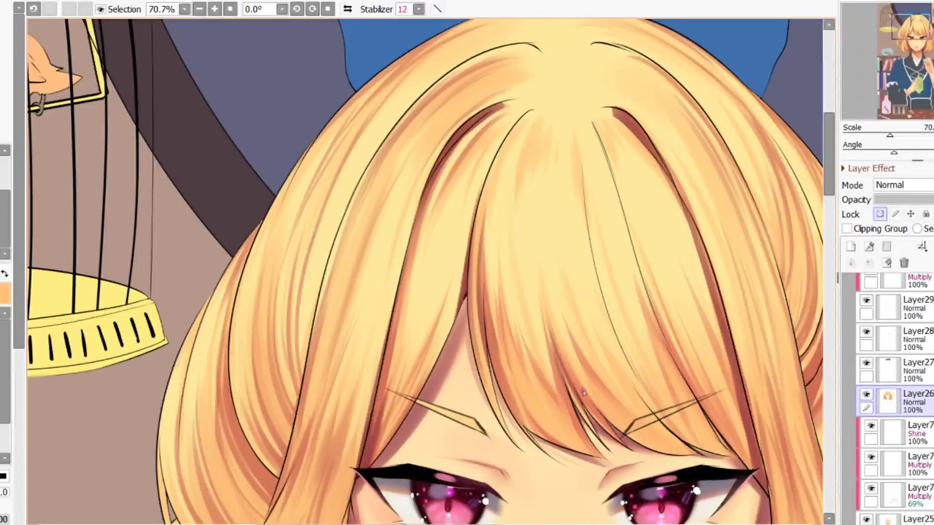
{"action": "key", "text": "ctrl+z"}
{"action": "left_click_drag", "start_coordinate": [631, 368], "coordinate": [694, 453]}
{"action": "left_click_drag", "start_coordinate": [653, 310], "coordinate": [733, 463]}
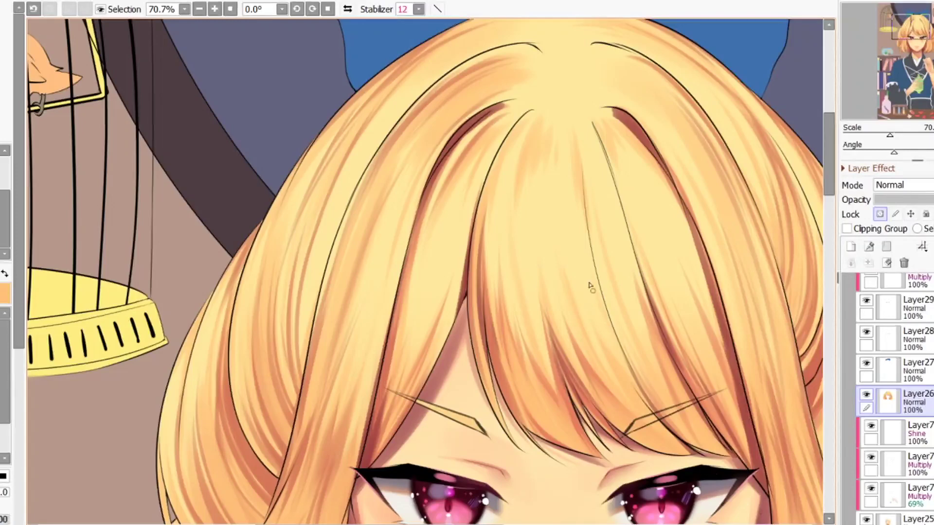
{"action": "scroll", "coordinate": [589, 287], "scroll_direction": "down", "scroll_amount": 7}
{"action": "scroll", "coordinate": [435, 335], "scroll_direction": "up", "scroll_amount": 9}
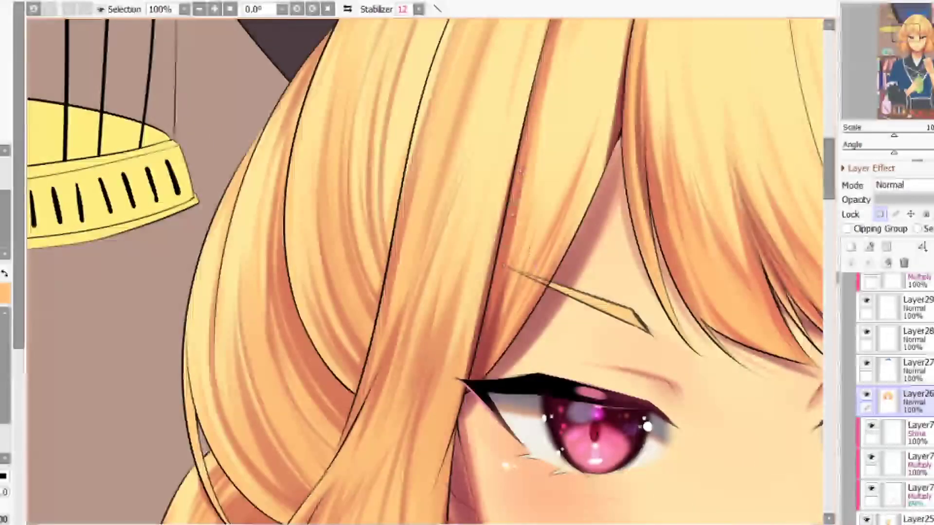
{"action": "scroll", "coordinate": [502, 363], "scroll_direction": "down", "scroll_amount": 4}
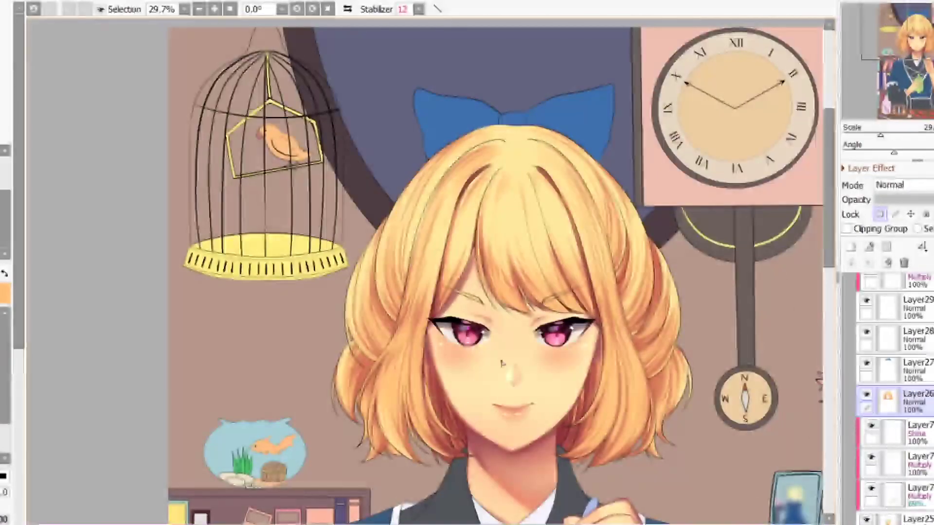
{"action": "scroll", "coordinate": [419, 200], "scroll_direction": "up", "scroll_amount": 5}
{"action": "scroll", "coordinate": [378, 240], "scroll_direction": "down", "scroll_amount": 2}
{"action": "scroll", "coordinate": [476, 151], "scroll_direction": "up", "scroll_amount": 2}
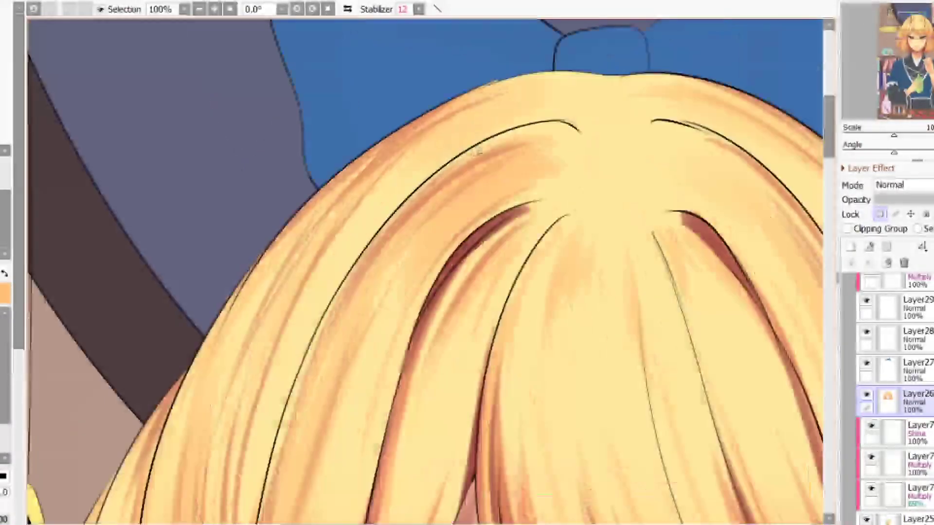
{"action": "mouse_move", "coordinate": [333, 311]}
{"action": "left_mouse_down"}
{"action": "mouse_move", "coordinate": [528, 135]}
{"action": "mouse_move", "coordinate": [402, 196]}
{"action": "left_mouse_up"}
{"action": "key", "text": "ctrl+z"}
{"action": "mouse_move", "coordinate": [477, 150]}
{"action": "left_mouse_down"}
{"action": "mouse_move", "coordinate": [340, 297]}
{"action": "mouse_move", "coordinate": [479, 155]}
{"action": "left_mouse_up"}
{"action": "key", "text": "ctrl+z"}
{"action": "key", "text": "ctrl+z"}
- Paint a tapering dark red shadow beneath the upper left hair line at the crown, redoing strokes until it follows the curve
{"action": "left_click_drag", "start_coordinate": [479, 155], "coordinate": [313, 359]}
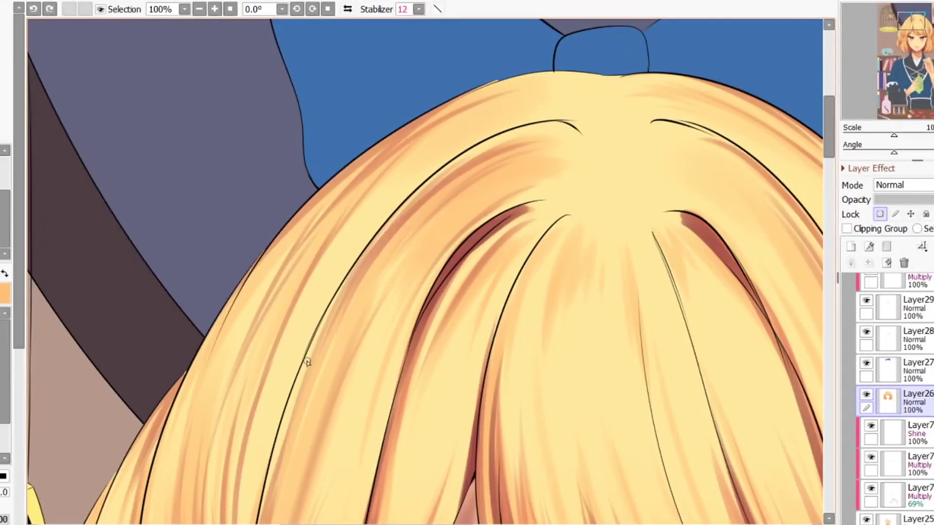
{"action": "left_click_drag", "start_coordinate": [399, 216], "coordinate": [307, 372]}
{"action": "key", "text": "ctrl+z"}
{"action": "left_click_drag", "start_coordinate": [534, 140], "coordinate": [307, 348]}
{"action": "key", "text": "ctrl+z"}
{"action": "left_click_drag", "start_coordinate": [412, 204], "coordinate": [303, 377]}
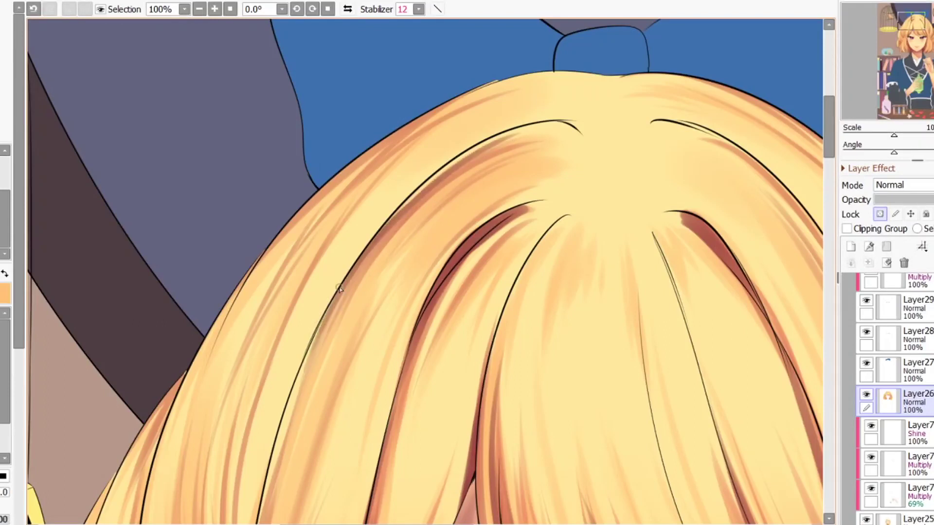
{"action": "left_click_drag", "start_coordinate": [545, 130], "coordinate": [377, 223]}
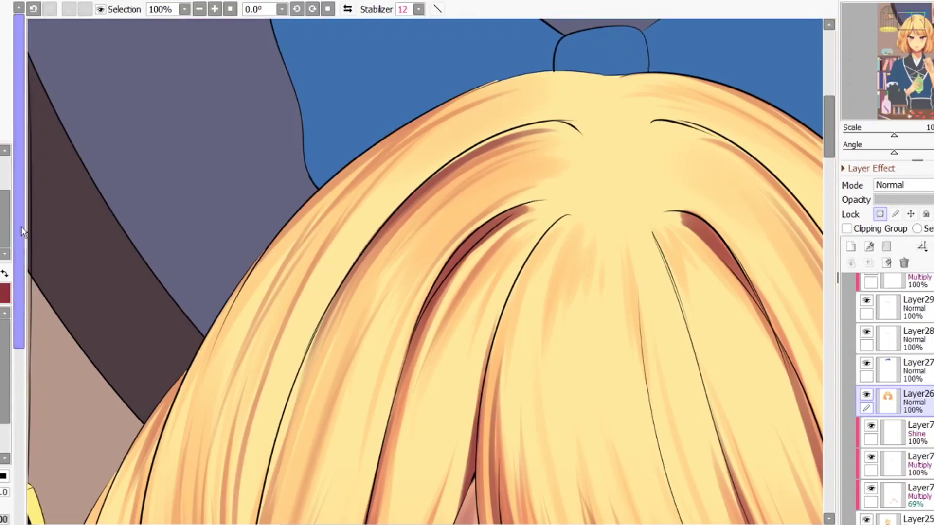
{"action": "left_click_drag", "start_coordinate": [405, 220], "coordinate": [426, 219]}
{"action": "left_click_drag", "start_coordinate": [375, 266], "coordinate": [520, 142]}
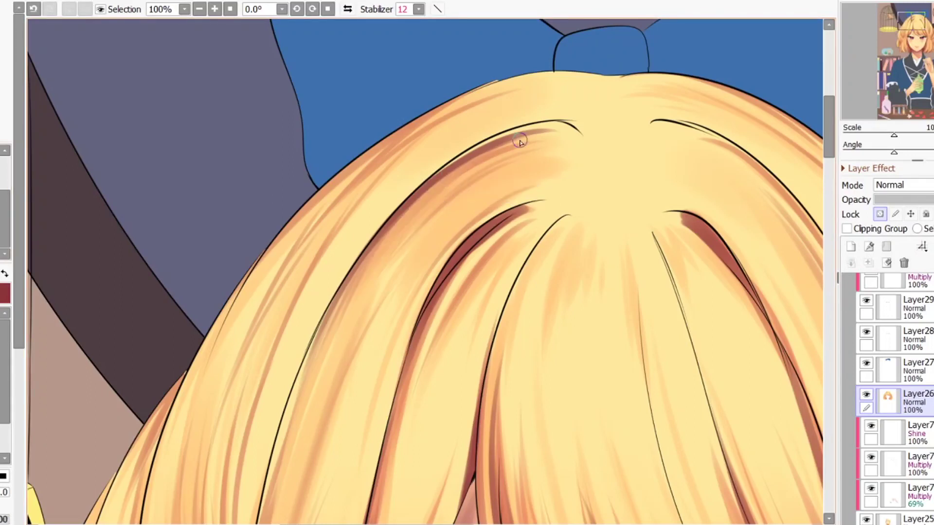
- Extend the crown shadow down along the upper left hair line toward the side hair
{"action": "scroll", "coordinate": [301, 416], "scroll_direction": "down", "scroll_amount": 6}
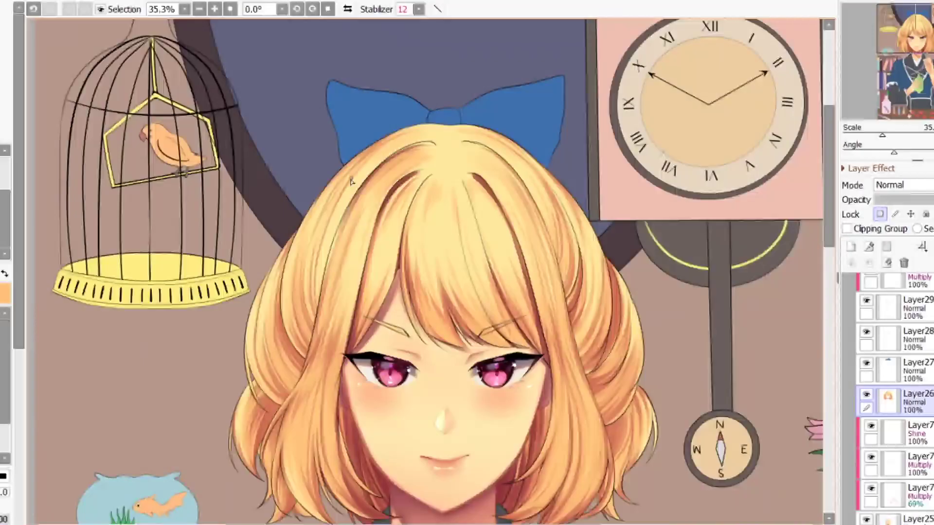
{"action": "scroll", "coordinate": [370, 160], "scroll_direction": "up", "scroll_amount": 3}
{"action": "left_click_drag", "start_coordinate": [368, 159], "coordinate": [333, 260]}
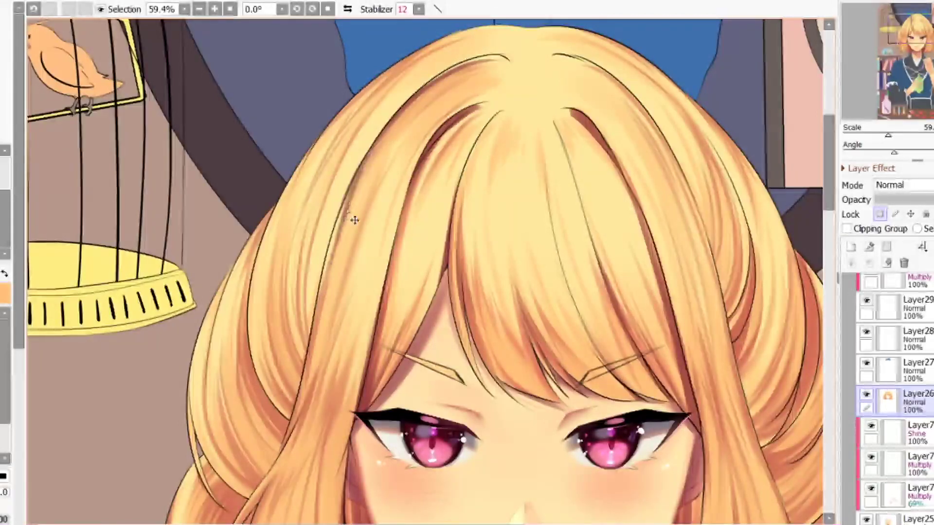
{"action": "left_click_drag", "start_coordinate": [376, 156], "coordinate": [326, 273]}
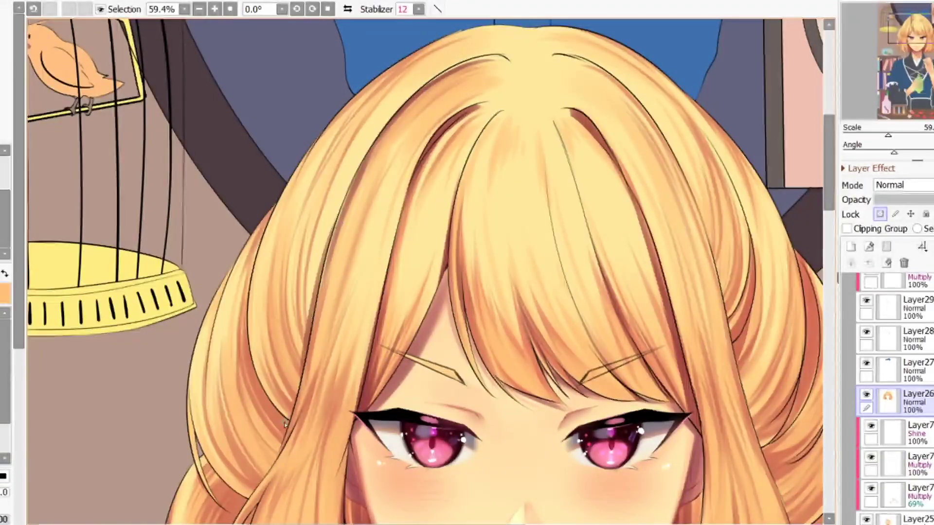
- Darken the shadow strands running down the left side lock beside the face
{"action": "scroll", "coordinate": [327, 274], "scroll_direction": "down", "scroll_amount": 4}
{"action": "scroll", "coordinate": [403, 154], "scroll_direction": "up", "scroll_amount": 6}
{"action": "left_click_drag", "start_coordinate": [402, 155], "coordinate": [370, 285]}
{"action": "left_click_drag", "start_coordinate": [387, 201], "coordinate": [343, 389]}
{"action": "scroll", "coordinate": [392, 220], "scroll_direction": "down", "scroll_amount": 5}
{"action": "scroll", "coordinate": [381, 305], "scroll_direction": "up", "scroll_amount": 8}
{"action": "mouse_move", "coordinate": [371, 260]}
{"action": "left_mouse_down"}
{"action": "mouse_move", "coordinate": [326, 409]}
{"action": "mouse_move", "coordinate": [335, 397]}
{"action": "mouse_move", "coordinate": [356, 432]}
{"action": "left_mouse_up"}
- Paint dark shading along the lower edge of the hair lock ending over the collar and on the small strand beneath it
{"action": "scroll", "coordinate": [382, 164], "scroll_direction": "down", "scroll_amount": 7}
{"action": "scroll", "coordinate": [413, 324], "scroll_direction": "up", "scroll_amount": 6}
{"action": "left_click_drag", "start_coordinate": [335, 369], "coordinate": [432, 498]}
{"action": "scroll", "coordinate": [313, 311], "scroll_direction": "down", "scroll_amount": 2}
{"action": "scroll", "coordinate": [407, 450], "scroll_direction": "up", "scroll_amount": 4}
{"action": "left_click_drag", "start_coordinate": [340, 398], "coordinate": [506, 501]}
{"action": "left_click_drag", "start_coordinate": [387, 435], "coordinate": [576, 495]}
{"action": "key", "text": "ctrl+z"}
{"action": "left_click_drag", "start_coordinate": [340, 398], "coordinate": [506, 499]}
{"action": "key", "text": "x"}
{"action": "left_click_drag", "start_coordinate": [382, 455], "coordinate": [394, 474]}
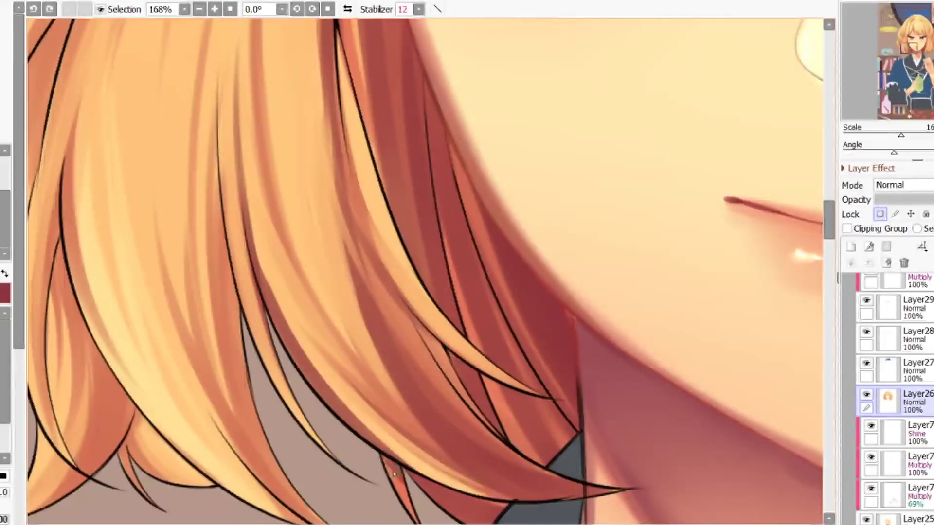
- Examine the shaded left side hair at several zoom levels and in a mirrored view
{"action": "scroll", "coordinate": [346, 294], "scroll_direction": "down", "scroll_amount": 3}
{"action": "scroll", "coordinate": [423, 505], "scroll_direction": "up", "scroll_amount": 4}
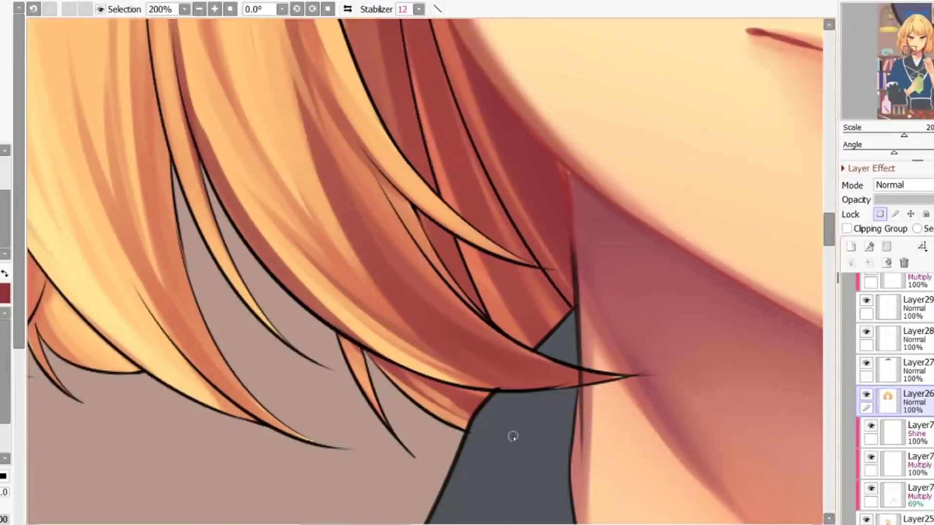
{"action": "scroll", "coordinate": [428, 346], "scroll_direction": "down", "scroll_amount": 8}
{"action": "scroll", "coordinate": [427, 346], "scroll_direction": "up", "scroll_amount": 4}
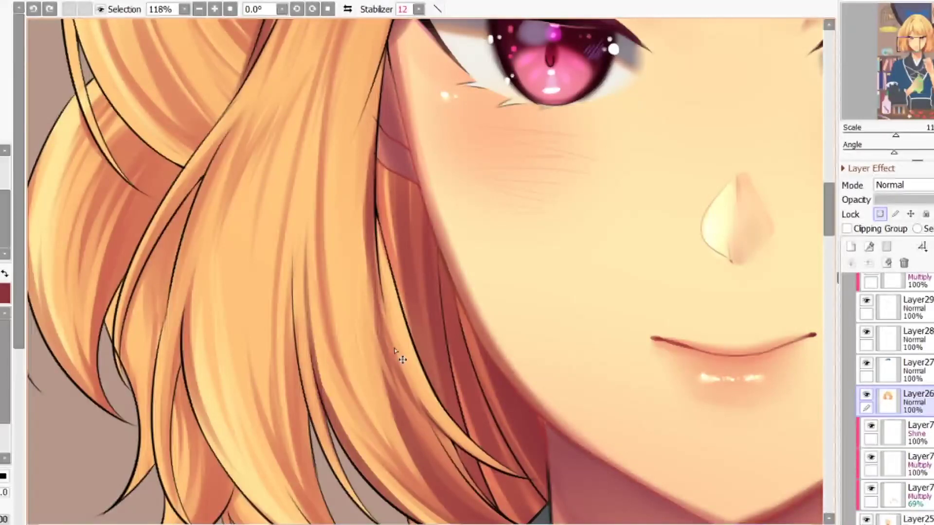
{"action": "scroll", "coordinate": [413, 357], "scroll_direction": "down", "scroll_amount": 4}
{"action": "key", "text": "h"}
{"action": "key", "text": "h"}
{"action": "scroll", "coordinate": [358, 273], "scroll_direction": "down", "scroll_amount": 1}
{"action": "scroll", "coordinate": [358, 273], "scroll_direction": "up", "scroll_amount": 6}
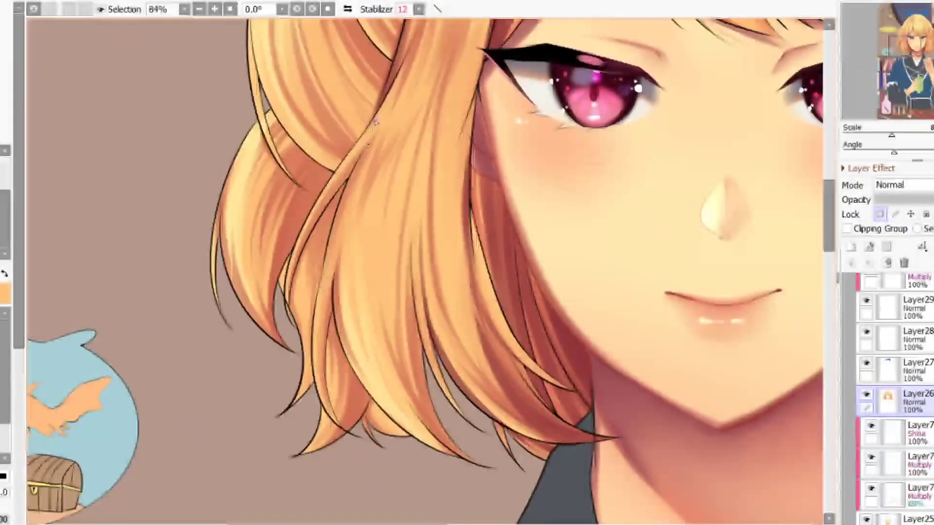
- Shade the thin strand at the outer edge of the left side lock, darkening the line up to its fork
{"action": "scroll", "coordinate": [368, 135], "scroll_direction": "up", "scroll_amount": 3}
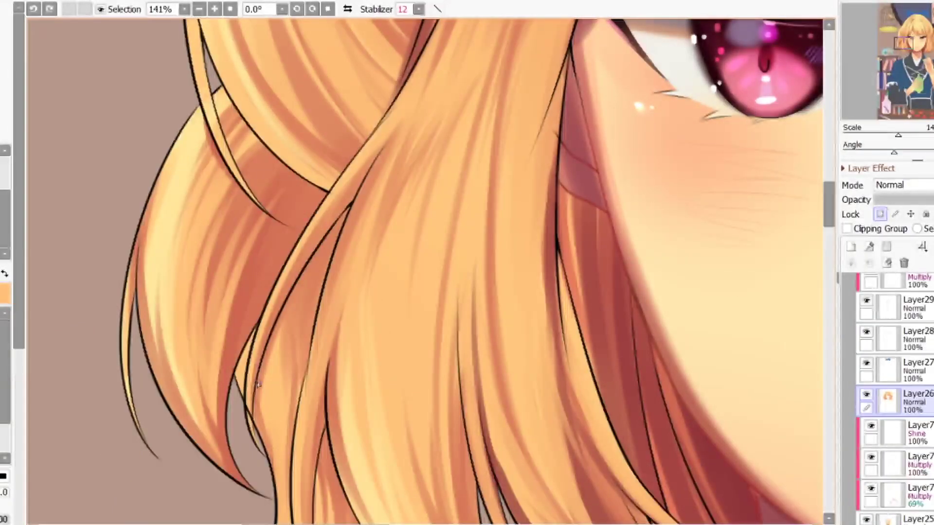
{"action": "key", "text": "ctrl+z"}
{"action": "left_click_drag", "start_coordinate": [264, 342], "coordinate": [363, 178]}
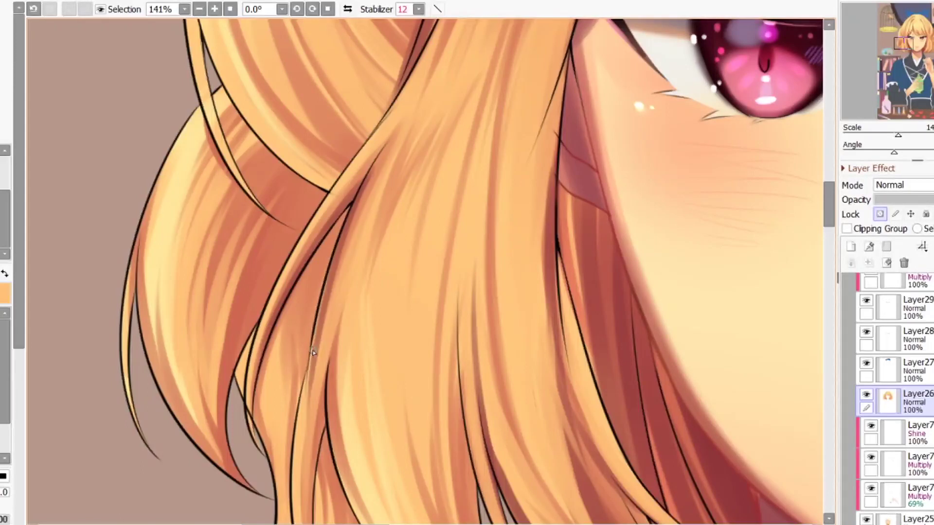
{"action": "scroll", "coordinate": [313, 352], "scroll_direction": "down", "scroll_amount": 5}
{"action": "scroll", "coordinate": [381, 402], "scroll_direction": "up", "scroll_amount": 4}
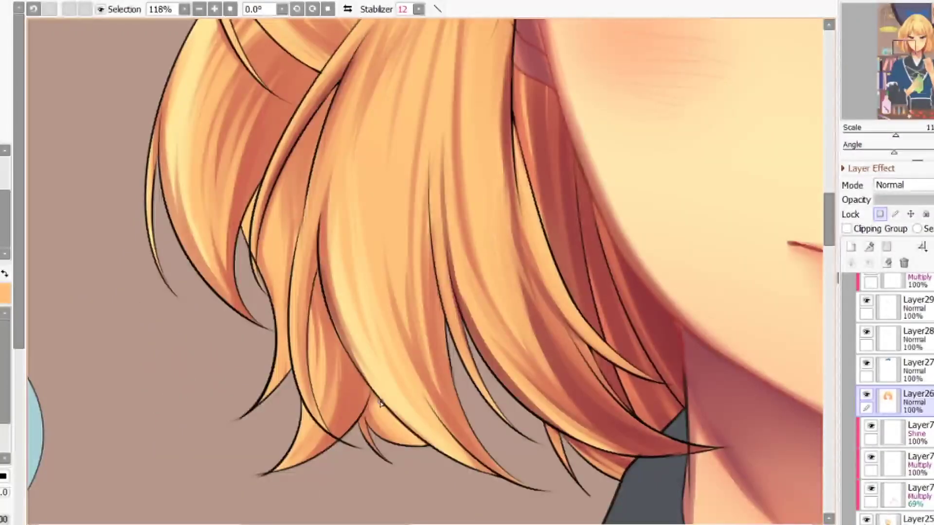
- Paint a dark shadow along the lower edge of the left side lock down to its pointed tip, redoing the first stroke
{"action": "left_click_drag", "start_coordinate": [350, 349], "coordinate": [453, 457]}
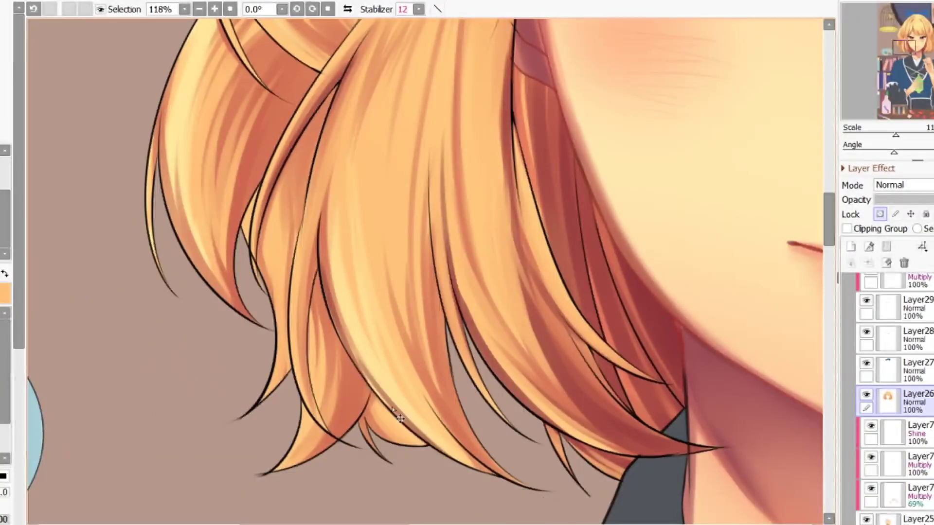
{"action": "key", "text": "ctrl+z"}
{"action": "left_click_drag", "start_coordinate": [385, 401], "coordinate": [518, 482]}
{"action": "key", "text": "["}
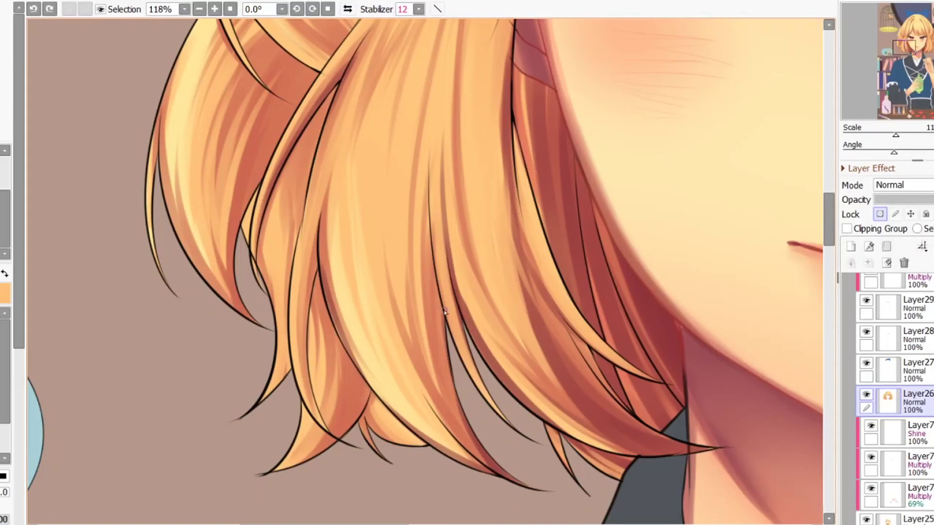
- Check the hair shading on the whole figure, at the crown and on the left side lock
{"action": "scroll", "coordinate": [445, 382], "scroll_direction": "down", "scroll_amount": 6}
{"action": "scroll", "coordinate": [343, 222], "scroll_direction": "down", "scroll_amount": 6}
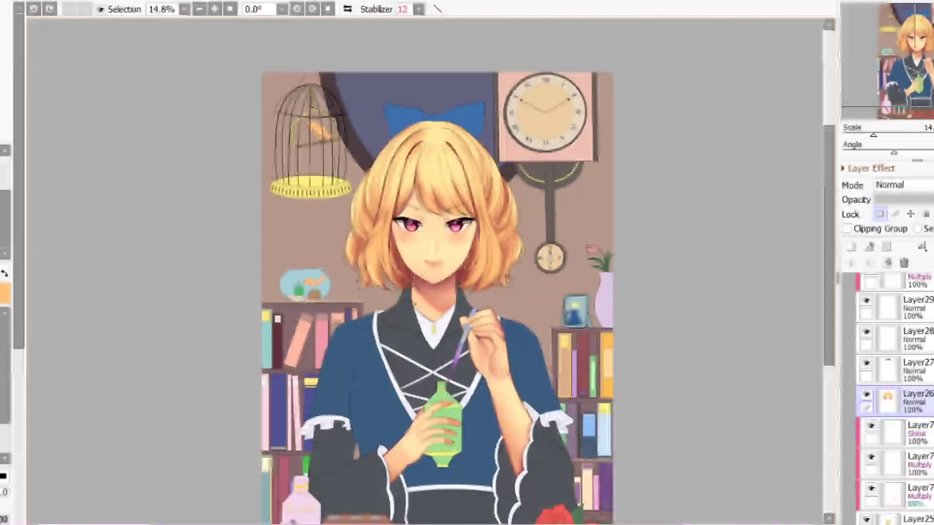
{"action": "scroll", "coordinate": [399, 146], "scroll_direction": "up", "scroll_amount": 5}
{"action": "scroll", "coordinate": [408, 160], "scroll_direction": "up", "scroll_amount": 3}
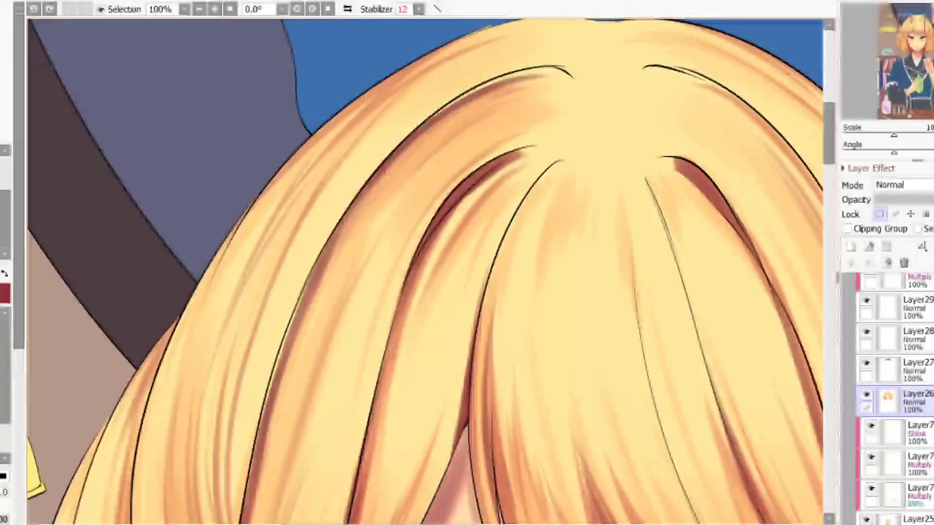
{"action": "scroll", "coordinate": [485, 107], "scroll_direction": "down", "scroll_amount": 4}
{"action": "scroll", "coordinate": [346, 272], "scroll_direction": "up", "scroll_amount": 4}
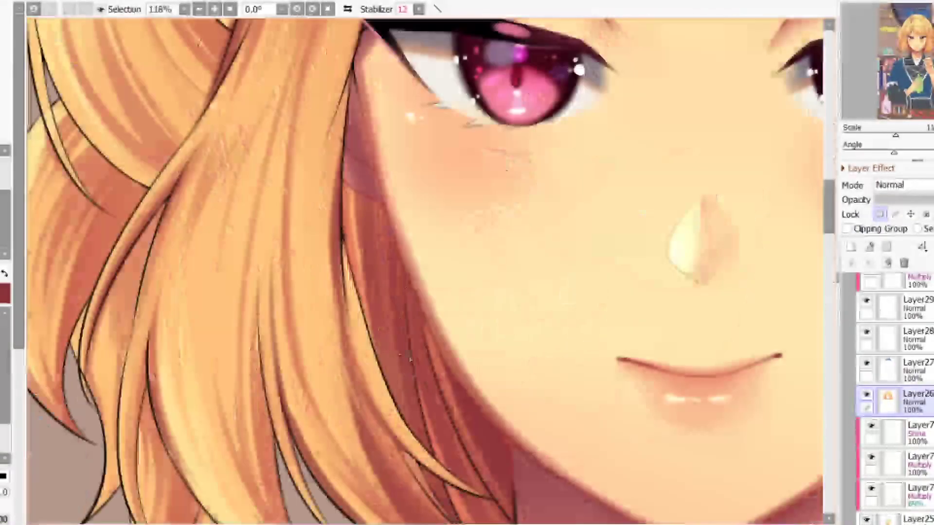
{"action": "scroll", "coordinate": [346, 272], "scroll_direction": "down", "scroll_amount": 2}
{"action": "scroll", "coordinate": [346, 272], "scroll_direction": "down", "scroll_amount": 3}
{"action": "scroll", "coordinate": [360, 331], "scroll_direction": "up", "scroll_amount": 5}
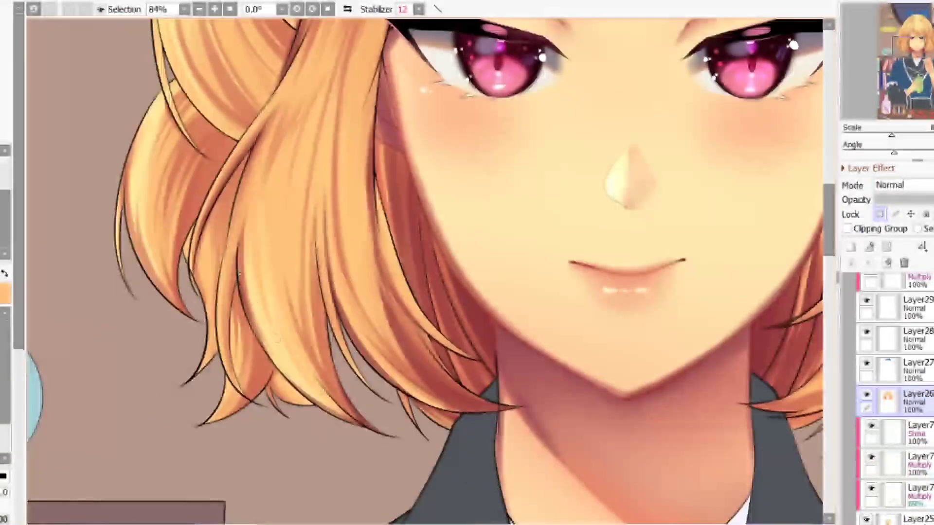
- Paint thin curved strands through the lower part of the left side lock toward its tip
{"action": "mouse_move", "coordinate": [253, 314]}
{"action": "left_mouse_down"}
{"action": "mouse_move", "coordinate": [365, 425]}
{"action": "mouse_move", "coordinate": [355, 418]}
{"action": "left_mouse_up"}
{"action": "left_click_drag", "start_coordinate": [294, 311], "coordinate": [346, 409]}
{"action": "left_click_drag", "start_coordinate": [302, 330], "coordinate": [348, 408]}
{"action": "scroll", "coordinate": [414, 383], "scroll_direction": "down", "scroll_amount": 3}
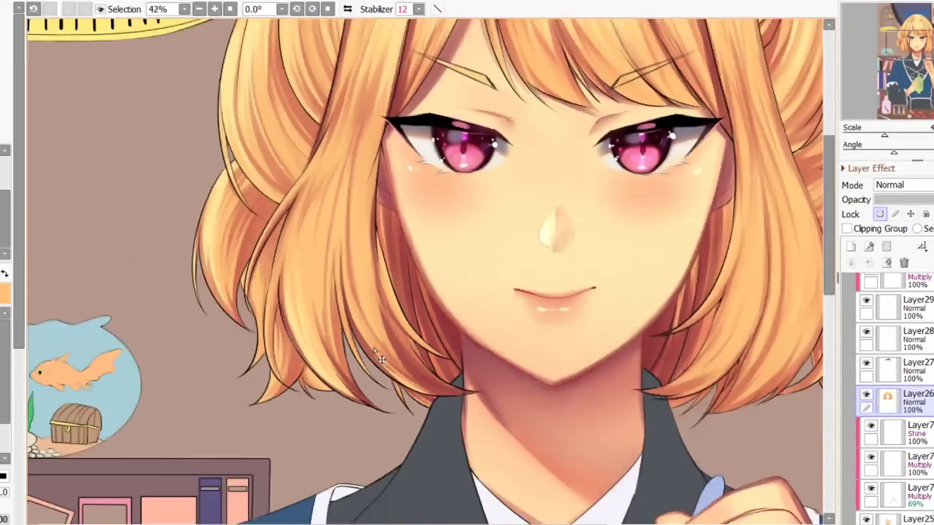
- Select the rear hair section behind the left front lock and paint a dark red shadow along its inner curved edge
{"action": "scroll", "coordinate": [411, 393], "scroll_direction": "up", "scroll_amount": 4}
{"action": "key", "text": "w"}
{"action": "left_click", "coordinate": [410, 393]}
{"action": "key", "text": "b"}
{"action": "mouse_move", "coordinate": [434, 418]}
{"action": "left_mouse_down"}
{"action": "mouse_move", "coordinate": [382, 348]}
{"action": "mouse_move", "coordinate": [372, 265]}
{"action": "left_mouse_up"}
{"action": "left_click_drag", "start_coordinate": [389, 355], "coordinate": [427, 398]}
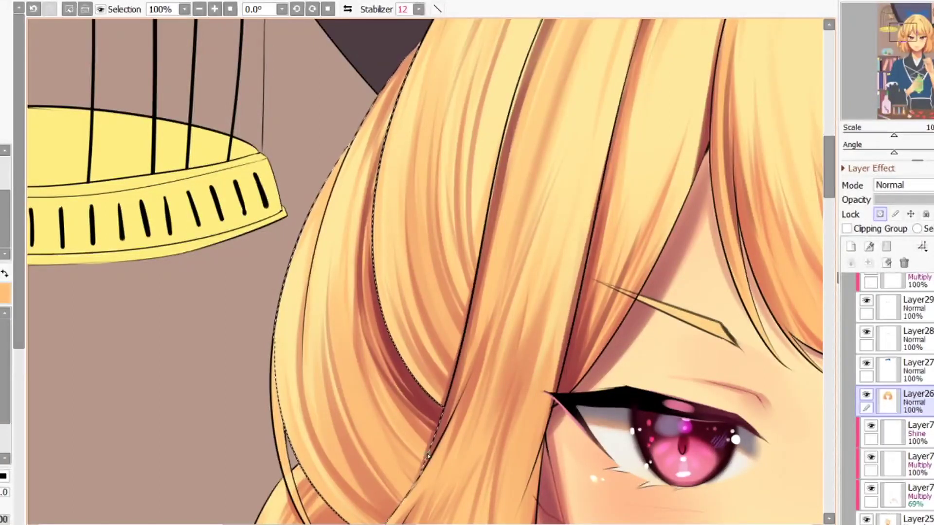
- Add thin darker strands following the curve in the lower part of the selected rear hair section
{"action": "scroll", "coordinate": [467, 465], "scroll_direction": "down", "scroll_amount": 2}
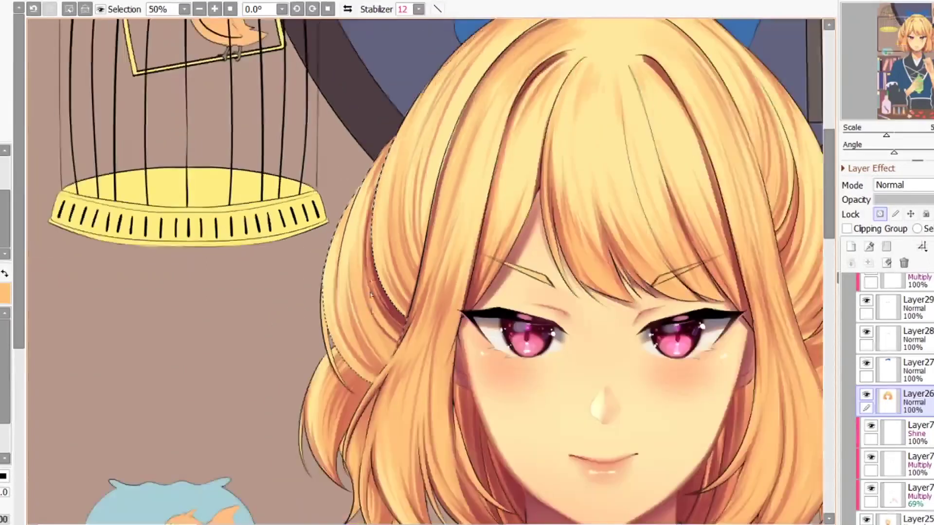
{"action": "scroll", "coordinate": [389, 389], "scroll_direction": "up", "scroll_amount": 2}
{"action": "scroll", "coordinate": [370, 378], "scroll_direction": "down", "scroll_amount": 2}
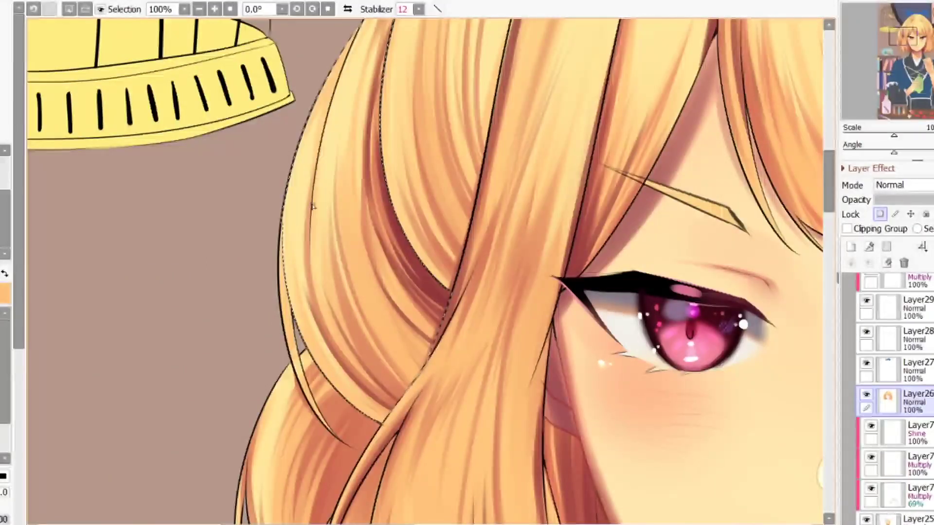
{"action": "scroll", "coordinate": [328, 200], "scroll_direction": "up", "scroll_amount": 2}
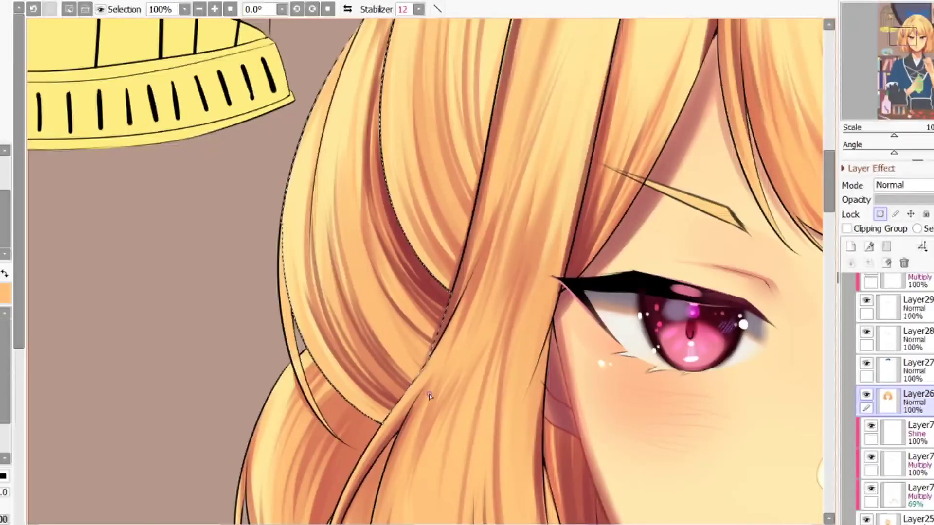
{"action": "scroll", "coordinate": [362, 357], "scroll_direction": "down", "scroll_amount": 2}
{"action": "scroll", "coordinate": [334, 250], "scroll_direction": "up", "scroll_amount": 3}
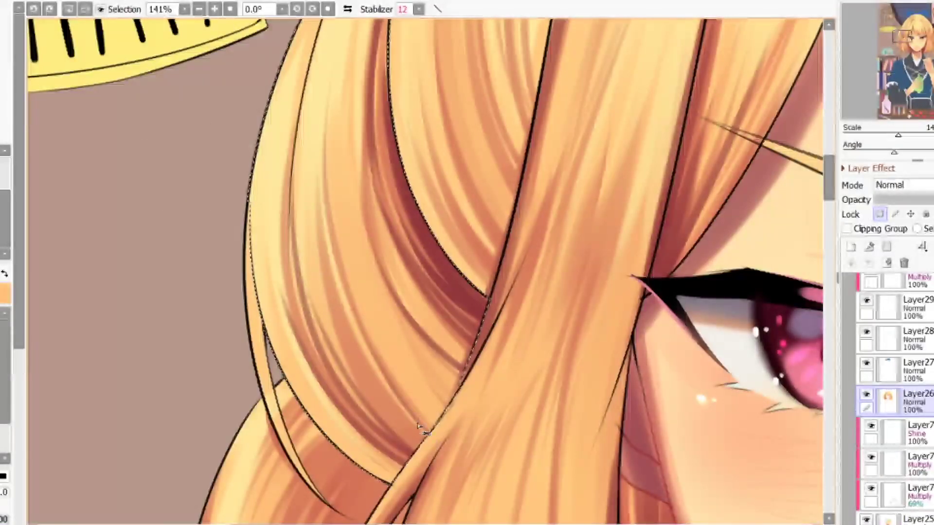
- Darken the lower middle of the selected rear section with narrow red strands, undoing the overly broad strokes
{"action": "left_click_drag", "start_coordinate": [372, 374], "coordinate": [319, 268]}
{"action": "key", "text": "ctrl+z"}
{"action": "left_click_drag", "start_coordinate": [372, 373], "coordinate": [316, 252]}
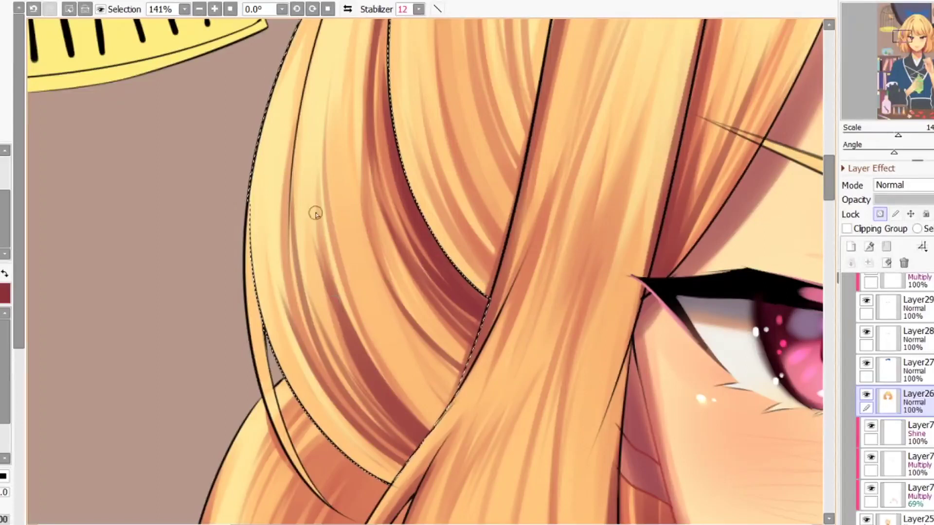
{"action": "key", "text": "ctrl+z"}
{"action": "key", "text": "ctrl+z"}
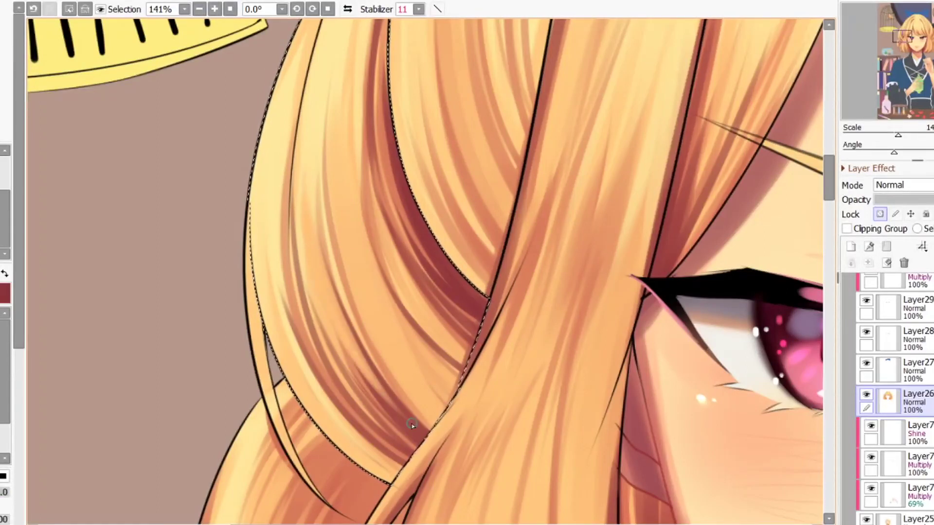
{"action": "scroll", "coordinate": [357, 284], "scroll_direction": "down", "scroll_amount": 9}
{"action": "scroll", "coordinate": [346, 301], "scroll_direction": "up", "scroll_amount": 7}
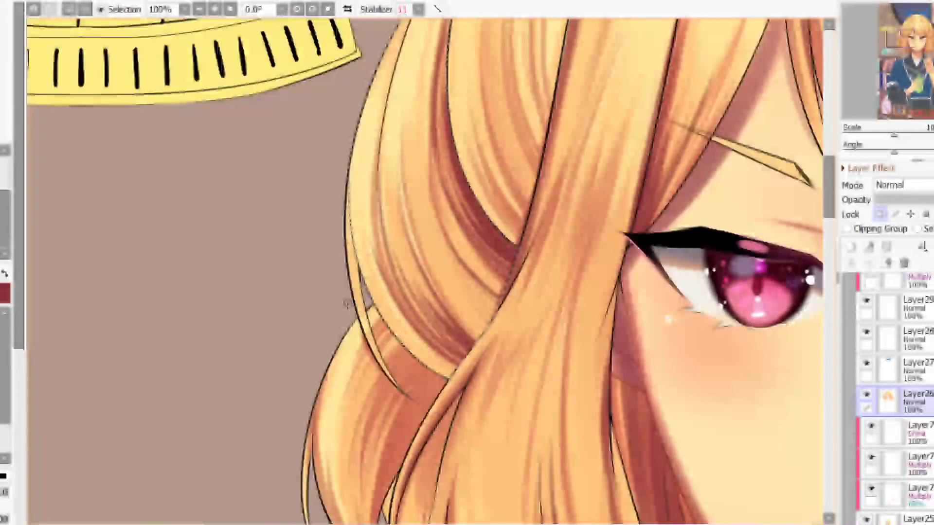
{"action": "scroll", "coordinate": [421, 324], "scroll_direction": "up", "scroll_amount": 3}
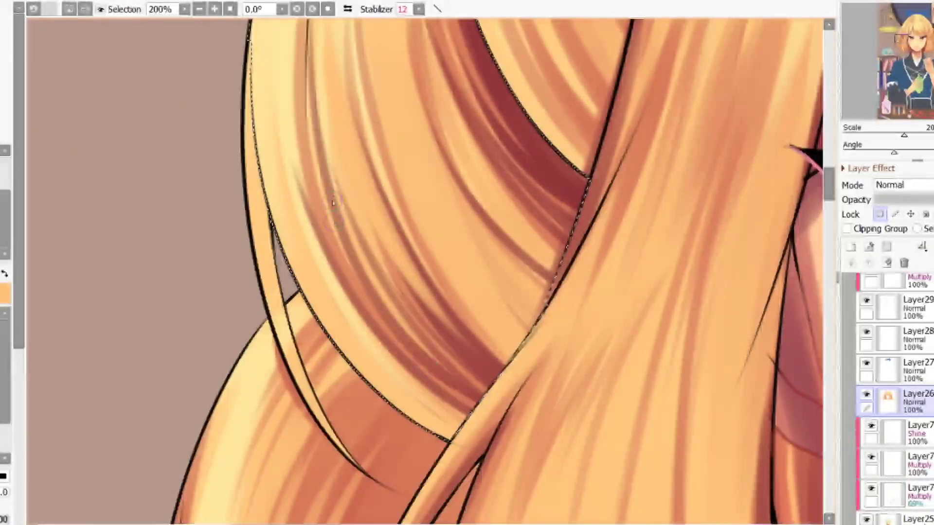
- Select the outer curl below the rear section and paint dark red shadows along its upper and inner edges
{"action": "scroll", "coordinate": [403, 302], "scroll_direction": "down", "scroll_amount": 4}
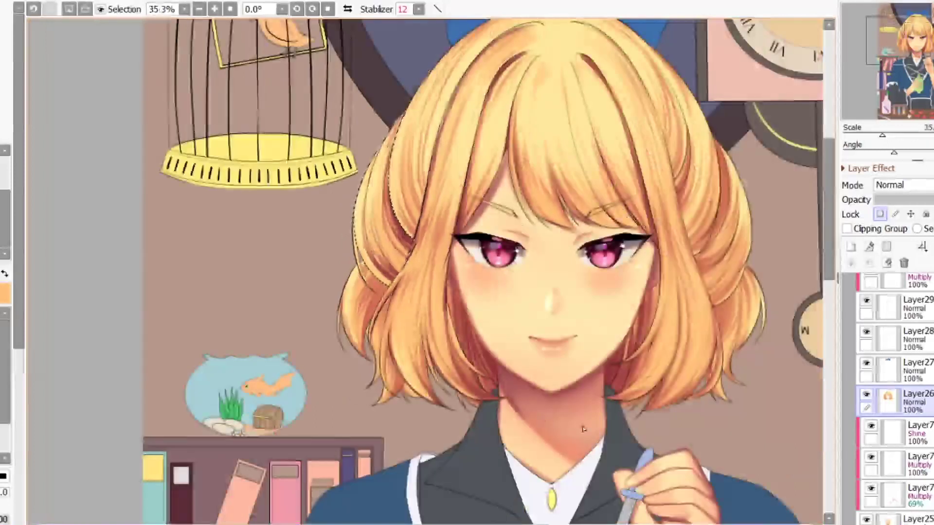
{"action": "scroll", "coordinate": [292, 189], "scroll_direction": "down", "scroll_amount": 4}
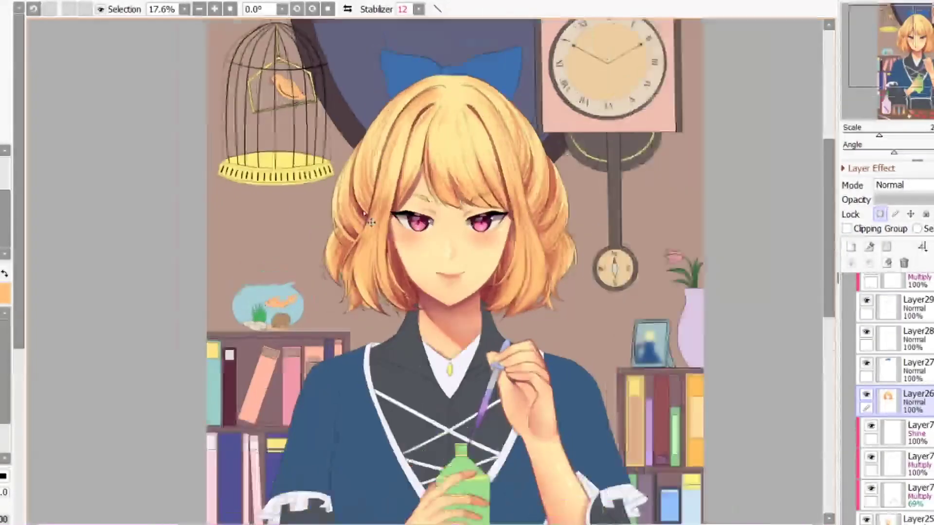
{"action": "scroll", "coordinate": [331, 221], "scroll_direction": "up", "scroll_amount": 10}
{"action": "key", "text": "w"}
{"action": "left_click", "coordinate": [273, 321]}
{"action": "left_click", "coordinate": [298, 305]}
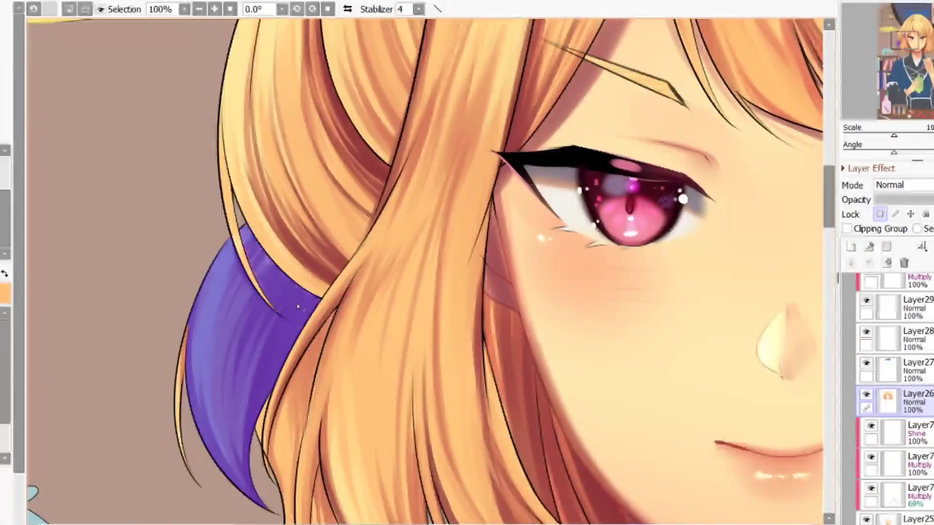
{"action": "key", "text": "b"}
{"action": "left_click_drag", "start_coordinate": [314, 299], "coordinate": [258, 448]}
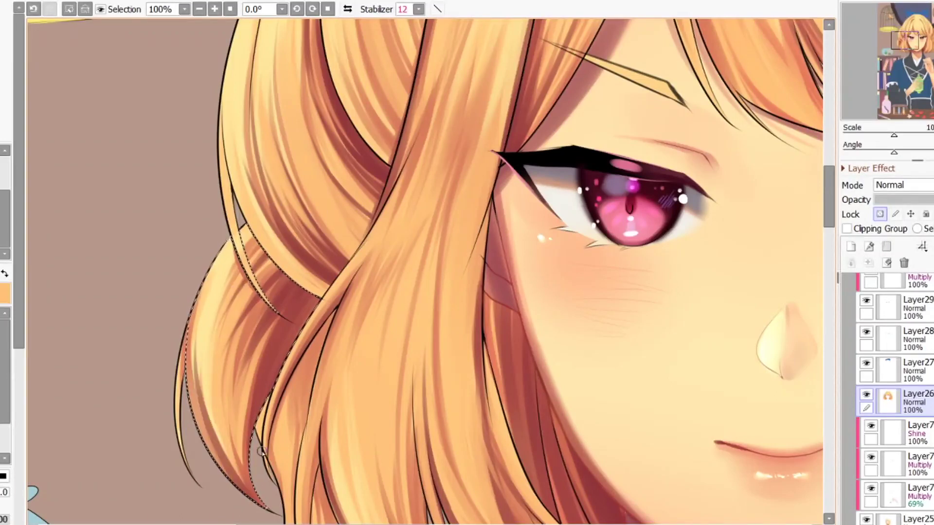
- Select the front hair section and deepen the shading on the left side lock's strands and lower tips
{"action": "scroll", "coordinate": [262, 451], "scroll_direction": "down", "scroll_amount": 3}
{"action": "scroll", "coordinate": [355, 399], "scroll_direction": "down", "scroll_amount": 4}
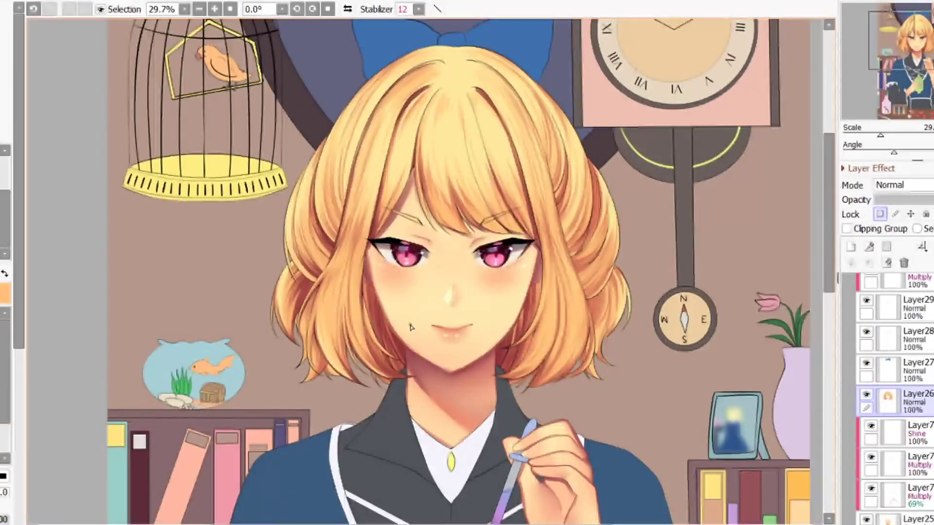
{"action": "scroll", "coordinate": [331, 316], "scroll_direction": "up", "scroll_amount": 4}
{"action": "key", "text": "w"}
{"action": "left_click", "coordinate": [331, 316]}
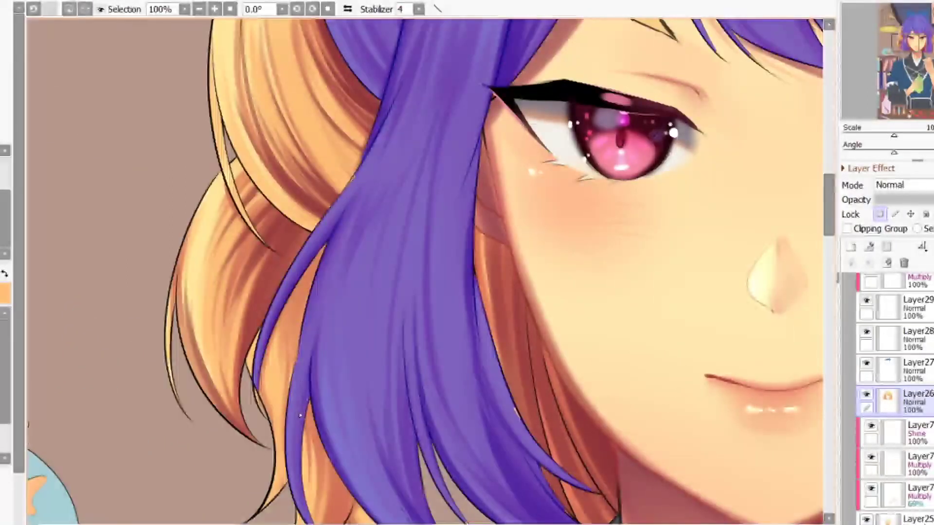
{"action": "key", "text": "b"}
{"action": "scroll", "coordinate": [305, 496], "scroll_direction": "down", "scroll_amount": 3}
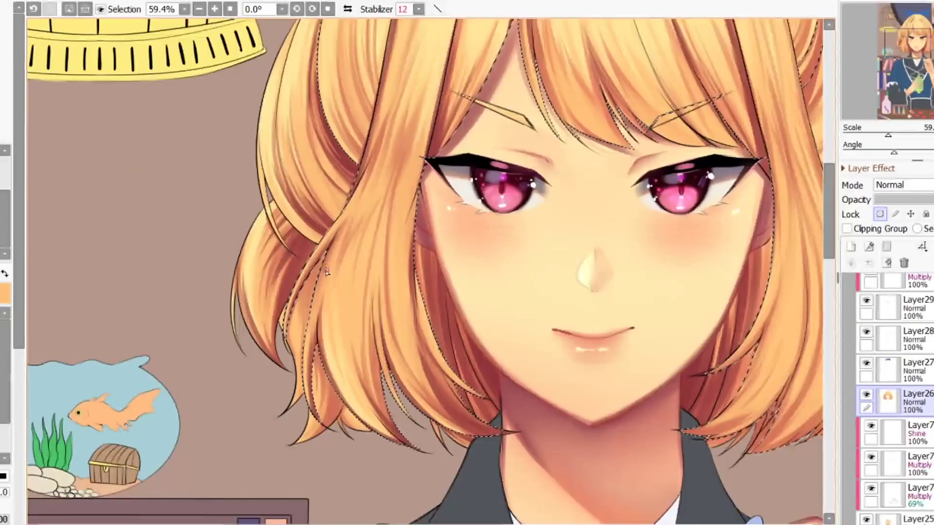
{"action": "scroll", "coordinate": [403, 495], "scroll_direction": "up", "scroll_amount": 4}
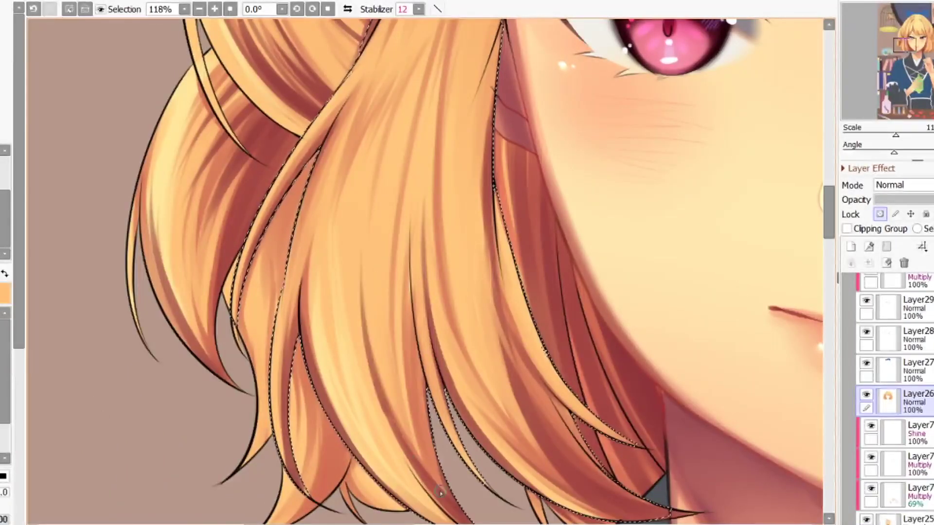
{"action": "scroll", "coordinate": [392, 412], "scroll_direction": "down", "scroll_amount": 3}
{"action": "scroll", "coordinate": [394, 272], "scroll_direction": "up", "scroll_amount": 1}
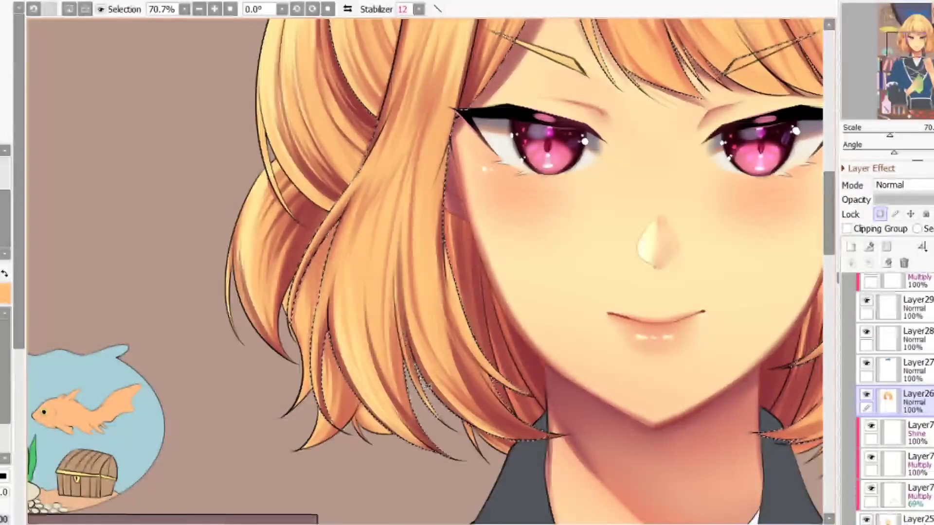
- Select the narrow strands behind the side lock and darken them and the small tuft below with a size 13 brush
{"action": "scroll", "coordinate": [384, 293], "scroll_direction": "down", "scroll_amount": 5}
{"action": "scroll", "coordinate": [384, 294], "scroll_direction": "down", "scroll_amount": 3}
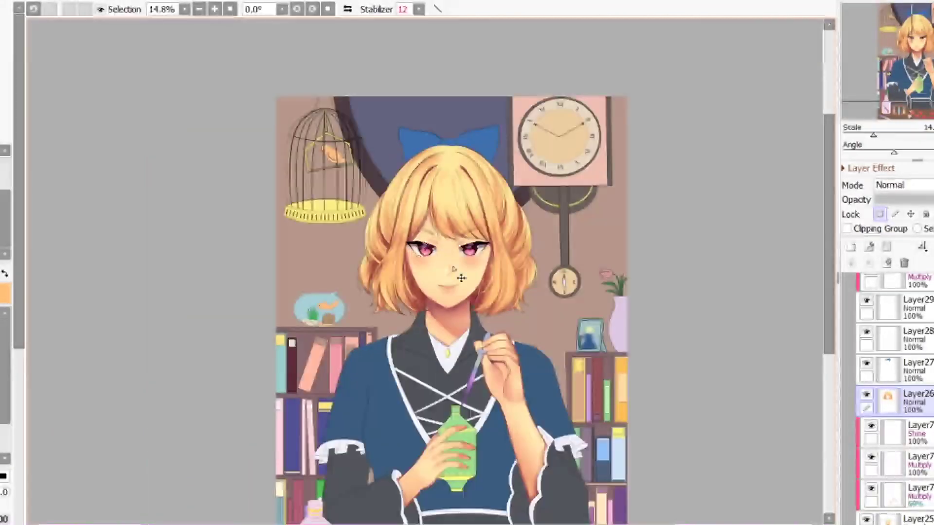
{"action": "scroll", "coordinate": [335, 291], "scroll_direction": "up", "scroll_amount": 6}
{"action": "left_click", "coordinate": [336, 293]}
{"action": "left_click", "coordinate": [370, 346]}
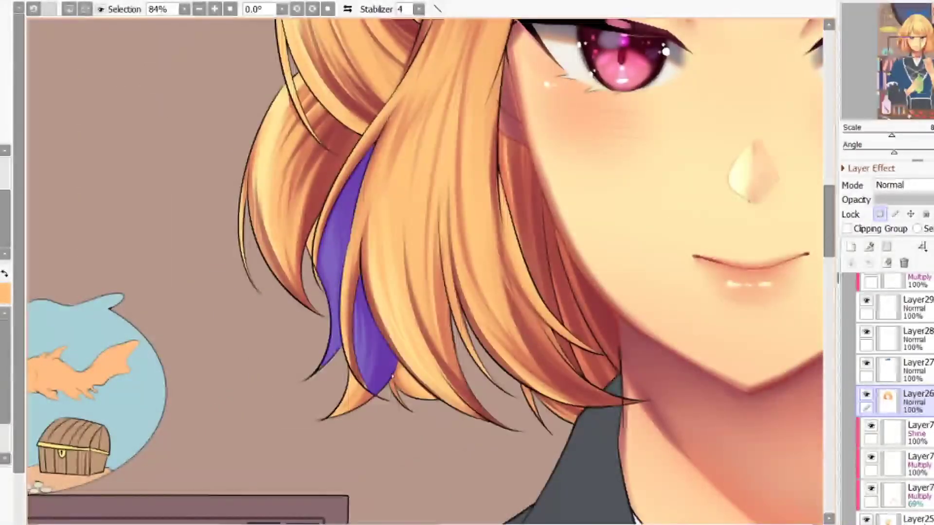
{"action": "left_click", "coordinate": [354, 401]}
{"action": "key", "text": "b"}
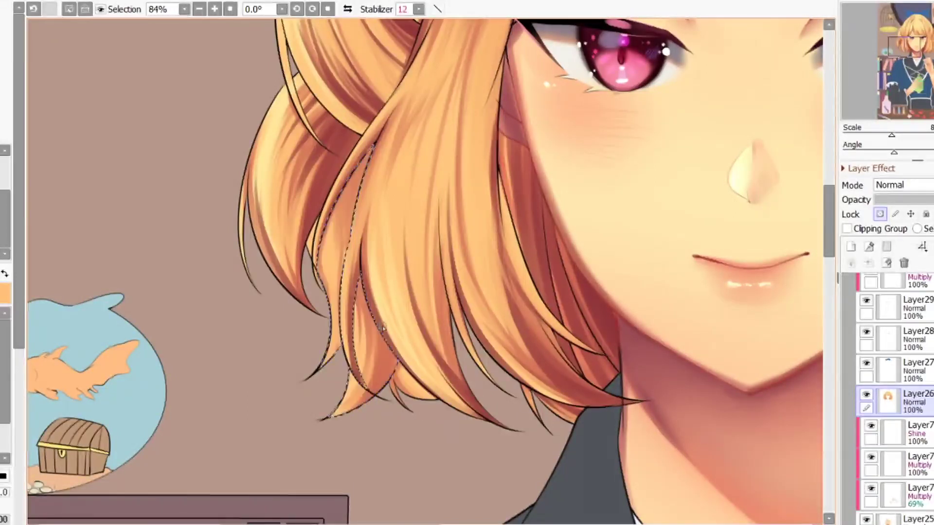
{"action": "key", "text": "bracketleft"}
{"action": "key", "text": "bracketleft"}
{"action": "key", "text": "bracketleft"}
{"action": "key", "text": "bracketleft"}
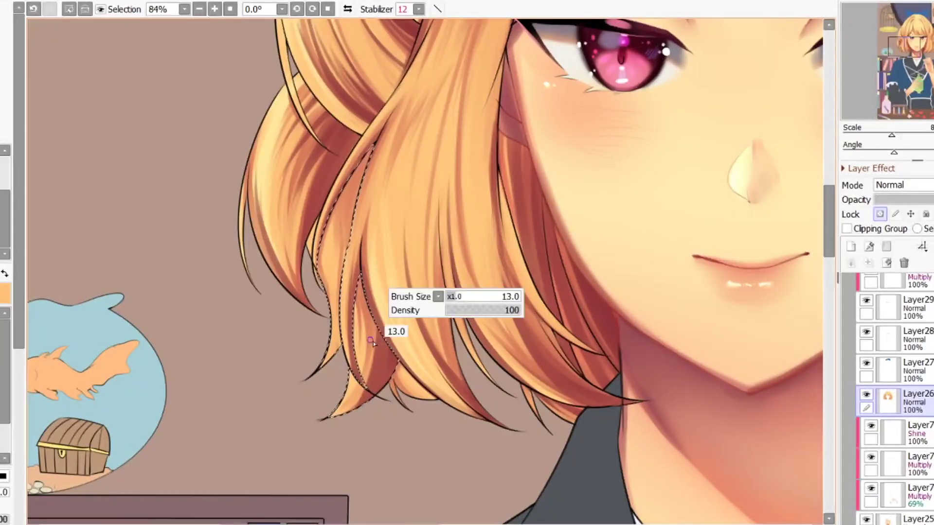
{"action": "left_click_drag", "start_coordinate": [400, 397], "coordinate": [409, 372]}
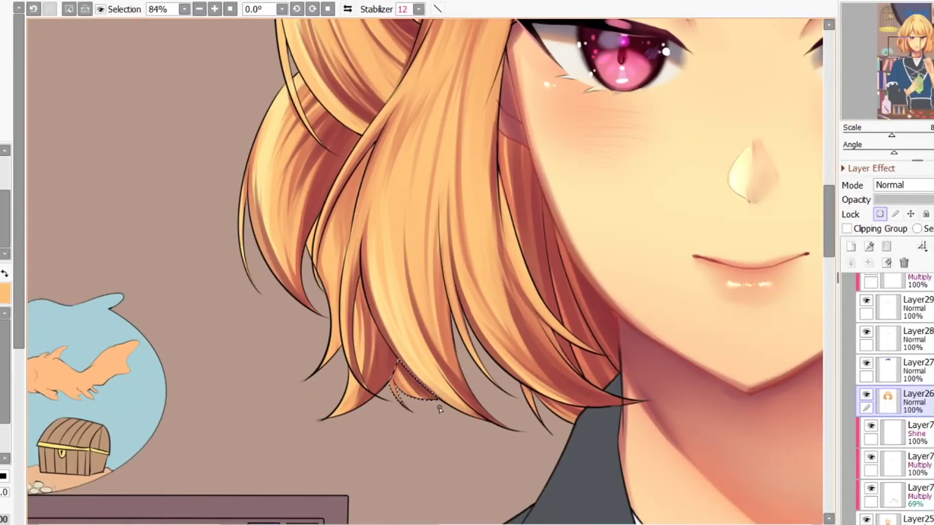
- Flip the canvas view horizontally and examine the hair shading across the crown, bangs and side locks
{"action": "scroll", "coordinate": [502, 434], "scroll_direction": "down", "scroll_amount": 2}
{"action": "scroll", "coordinate": [502, 434], "scroll_direction": "up", "scroll_amount": 6}
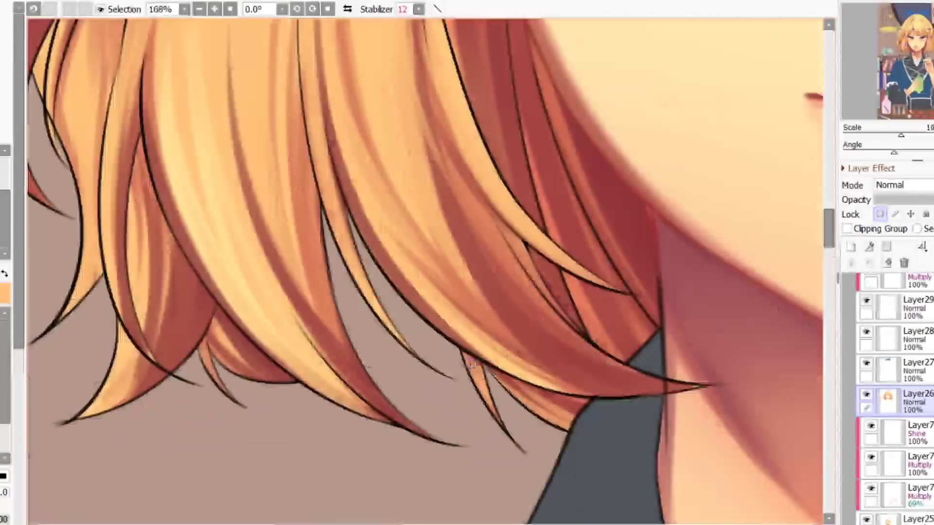
{"action": "scroll", "coordinate": [524, 403], "scroll_direction": "down", "scroll_amount": 5}
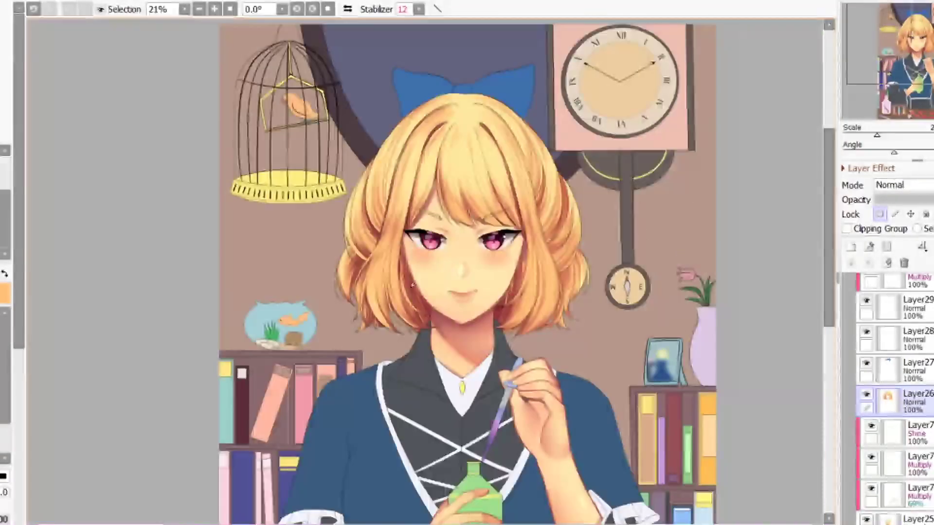
{"action": "key", "text": "h"}
{"action": "scroll", "coordinate": [539, 306], "scroll_direction": "down", "scroll_amount": 2}
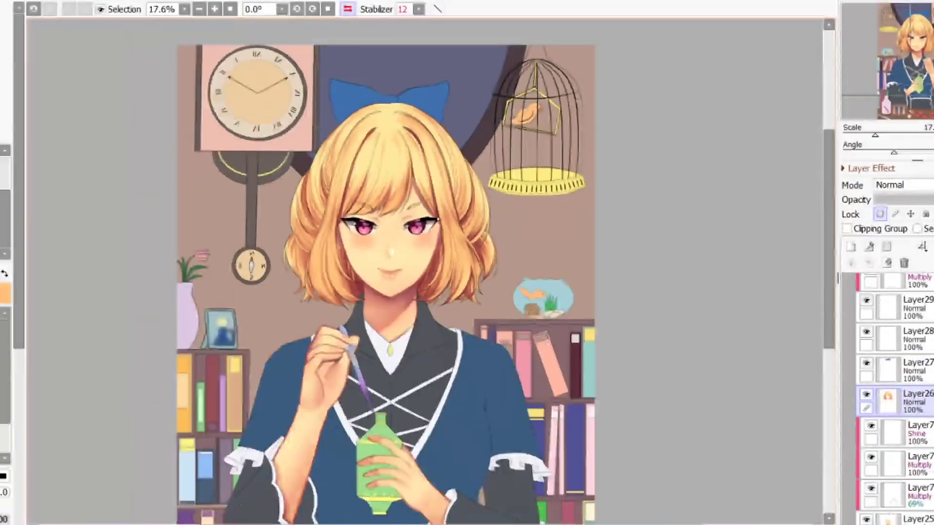
{"action": "scroll", "coordinate": [275, 272], "scroll_direction": "up", "scroll_amount": 8}
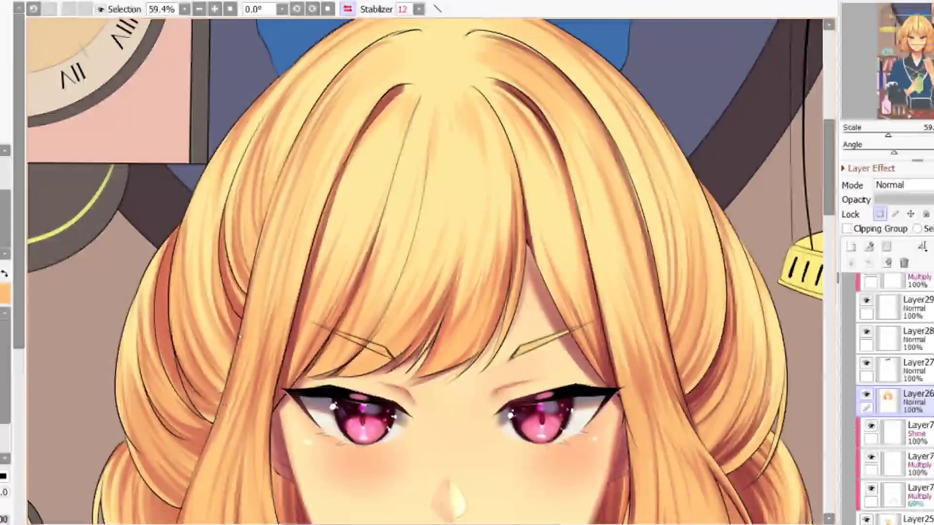
{"action": "scroll", "coordinate": [276, 179], "scroll_direction": "up", "scroll_amount": 2}
{"action": "scroll", "coordinate": [323, 129], "scroll_direction": "down", "scroll_amount": 1}
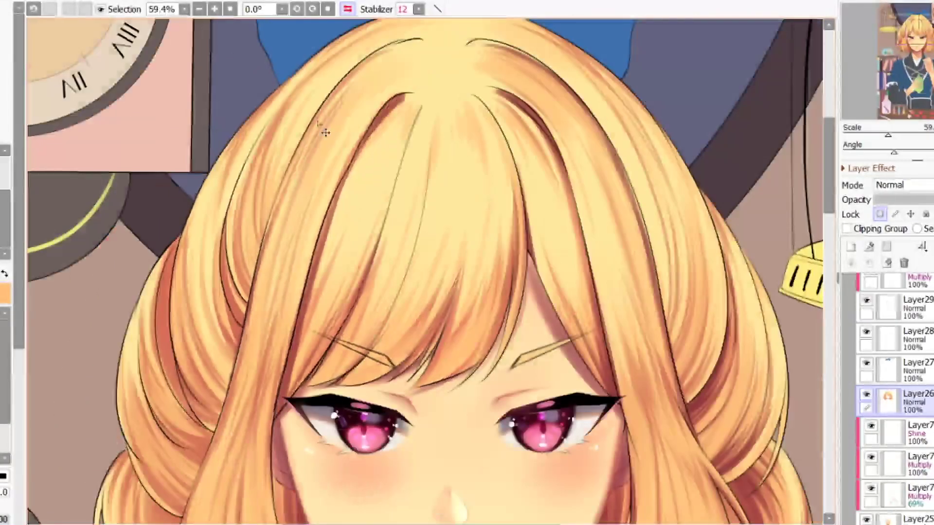
{"action": "scroll", "coordinate": [322, 129], "scroll_direction": "up", "scroll_amount": 2}
{"action": "scroll", "coordinate": [200, 424], "scroll_direction": "down", "scroll_amount": 3}
{"action": "scroll", "coordinate": [200, 424], "scroll_direction": "up", "scroll_amount": 2}
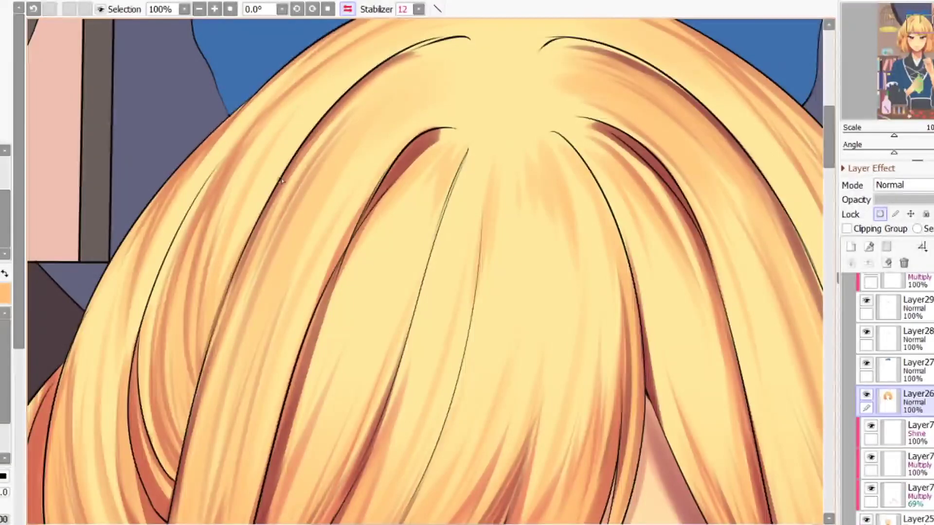
{"action": "scroll", "coordinate": [308, 115], "scroll_direction": "down", "scroll_amount": 7}
{"action": "scroll", "coordinate": [346, 351], "scroll_direction": "up", "scroll_amount": 5}
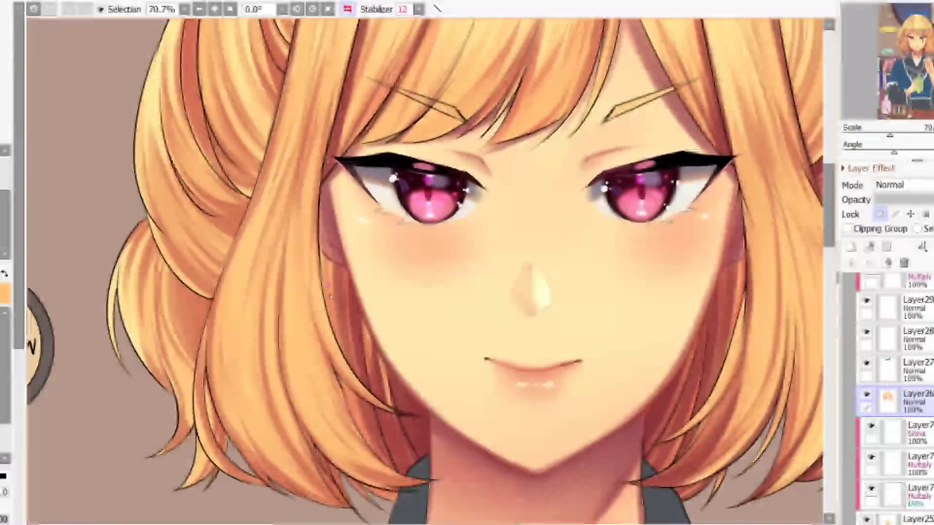
{"action": "scroll", "coordinate": [346, 351], "scroll_direction": "down", "scroll_amount": 2}
{"action": "scroll", "coordinate": [311, 360], "scroll_direction": "up", "scroll_amount": 5}
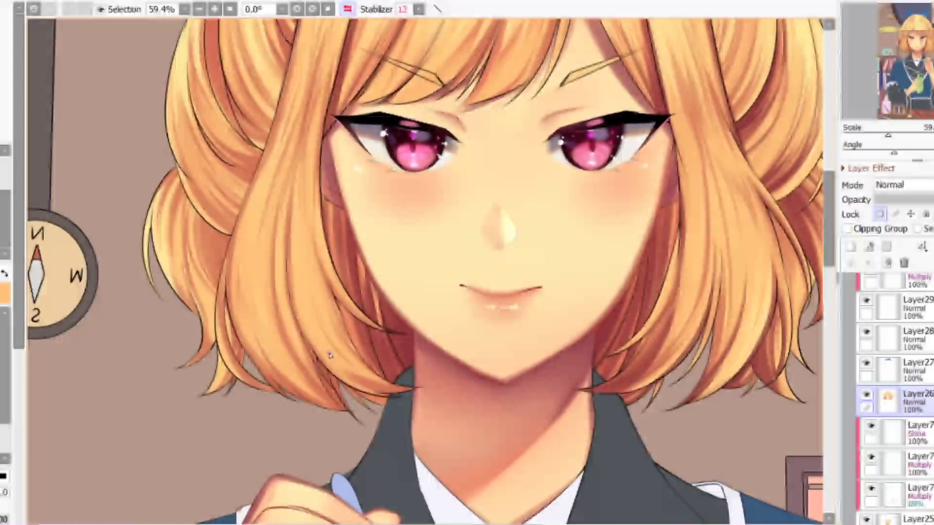
- Paint reddish shadow strands along the lower edge of the side lock beside the collar, redoing the unsatisfactory stroke
{"action": "mouse_move", "coordinate": [311, 370]}
{"action": "left_mouse_down"}
{"action": "mouse_move", "coordinate": [351, 440]}
{"action": "mouse_move", "coordinate": [311, 384]}
{"action": "mouse_move", "coordinate": [358, 436]}
{"action": "mouse_move", "coordinate": [345, 406]}
{"action": "left_mouse_up"}
{"action": "mouse_move", "coordinate": [353, 403]}
{"action": "left_mouse_down"}
{"action": "mouse_move", "coordinate": [390, 427]}
{"action": "mouse_move", "coordinate": [445, 435]}
{"action": "left_mouse_up"}
{"action": "key", "text": "ctrl+z"}
{"action": "left_click_drag", "start_coordinate": [376, 416], "coordinate": [486, 439]}
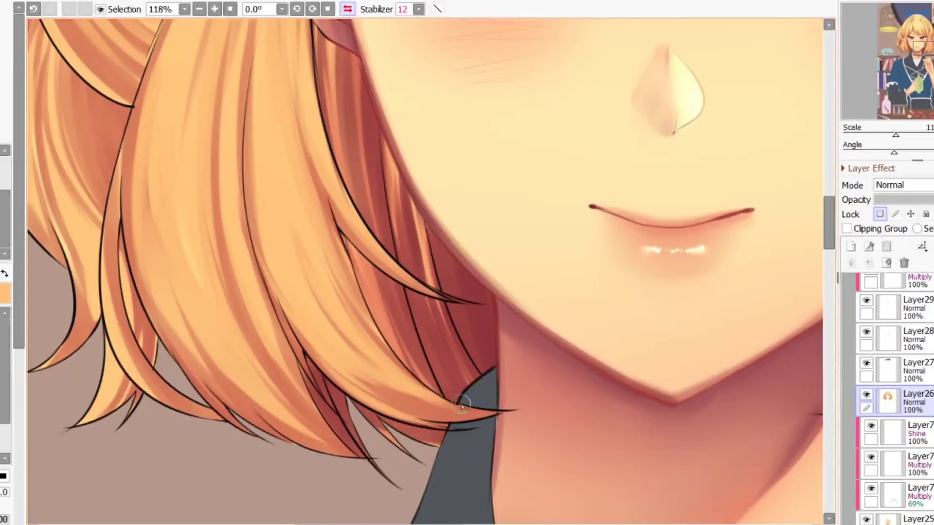
- Refine the dark red shading on the side lock's pointed tip over the collar with a smaller brush, undoing stray strokes
{"action": "key", "text": "bracketleft"}
{"action": "key", "text": "bracketleft"}
{"action": "key", "text": "bracketleft"}
{"action": "key", "text": "bracketleft"}
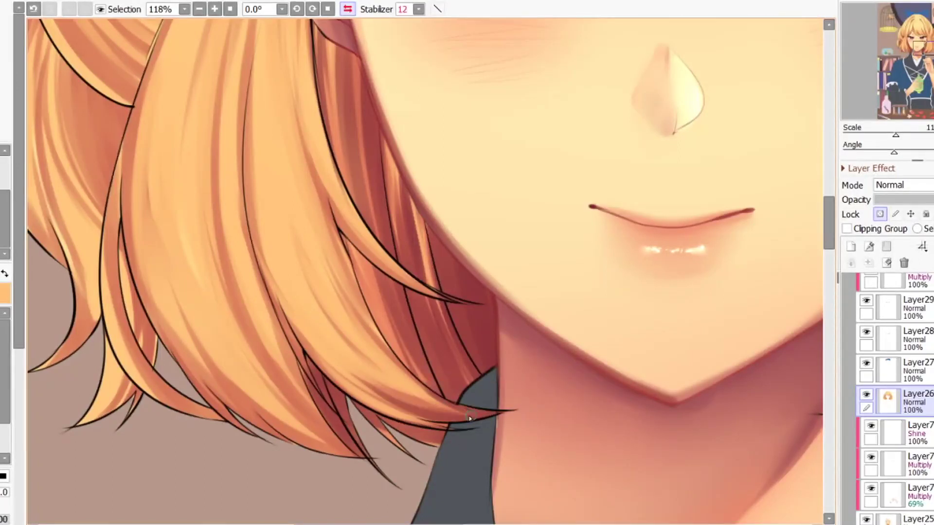
{"action": "key", "text": "ctrl+z"}
{"action": "key", "text": "bracketleft"}
{"action": "key", "text": "bracketleft"}
{"action": "key", "text": "bracketleft"}
{"action": "key", "text": "ctrl+z"}
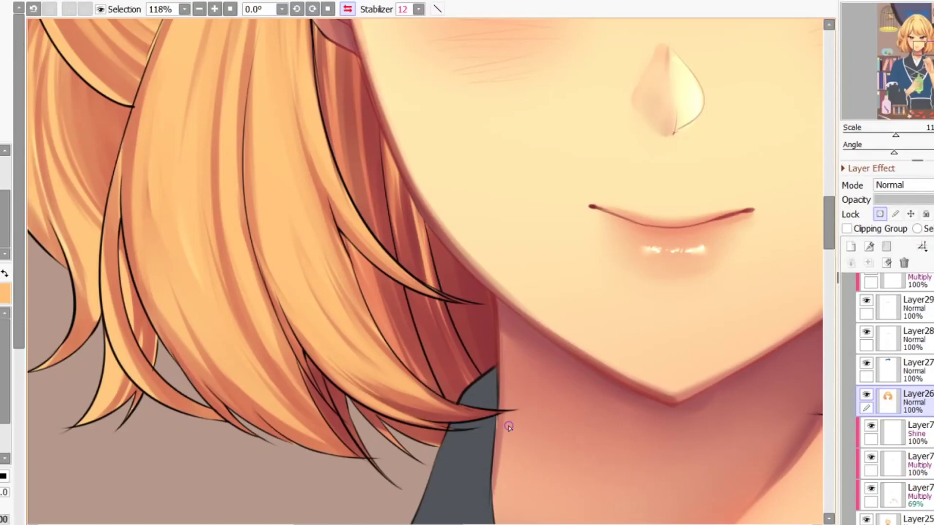
- Darken the inner edge of the side lock where the strand splits off beside the cheek, undoing unsuitable strokes
{"action": "scroll", "coordinate": [366, 391], "scroll_direction": "down", "scroll_amount": 3}
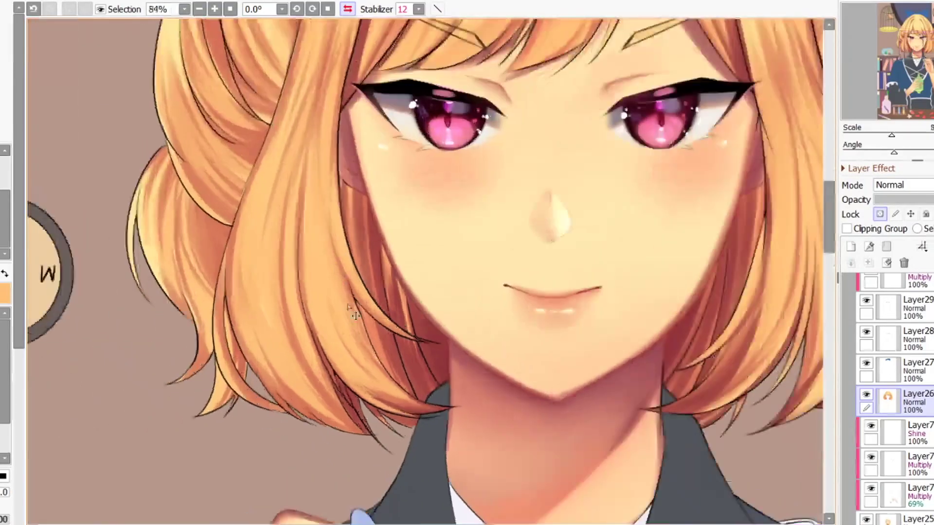
{"action": "scroll", "coordinate": [358, 309], "scroll_direction": "up", "scroll_amount": 4}
{"action": "mouse_move", "coordinate": [324, 213]}
{"action": "left_mouse_down"}
{"action": "mouse_move", "coordinate": [374, 317]}
{"action": "mouse_move", "coordinate": [432, 344]}
{"action": "left_mouse_up"}
{"action": "key", "text": "ctrl+z"}
{"action": "mouse_move", "coordinate": [332, 234]}
{"action": "left_mouse_down"}
{"action": "mouse_move", "coordinate": [355, 274]}
{"action": "mouse_move", "coordinate": [465, 365]}
{"action": "left_mouse_up"}
{"action": "key", "text": "ctrl+z"}
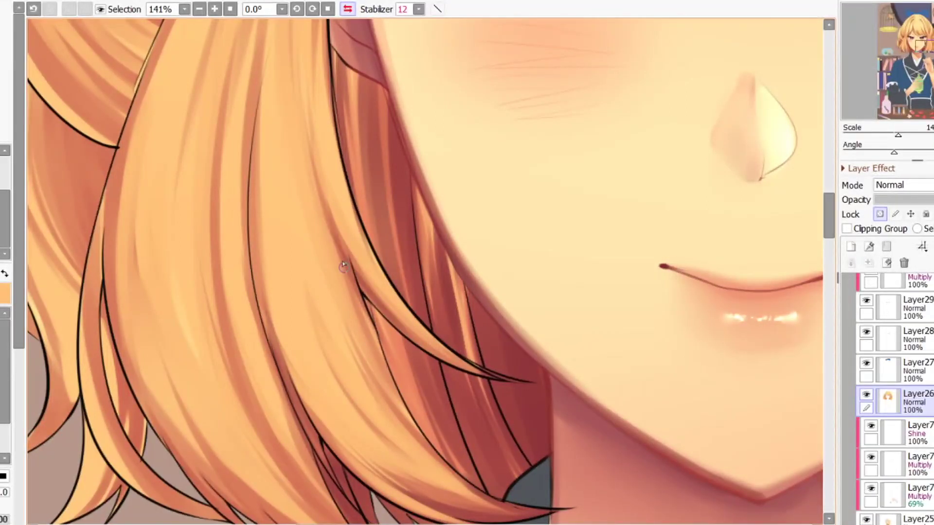
- Paint dark shadow strokes along the outer edge of the side lock where it overlaps the rear hair sections
{"action": "scroll", "coordinate": [526, 378], "scroll_direction": "down", "scroll_amount": 2}
{"action": "scroll", "coordinate": [527, 378], "scroll_direction": "up", "scroll_amount": 2}
{"action": "scroll", "coordinate": [408, 296], "scroll_direction": "down", "scroll_amount": 1}
{"action": "scroll", "coordinate": [408, 296], "scroll_direction": "down", "scroll_amount": 3}
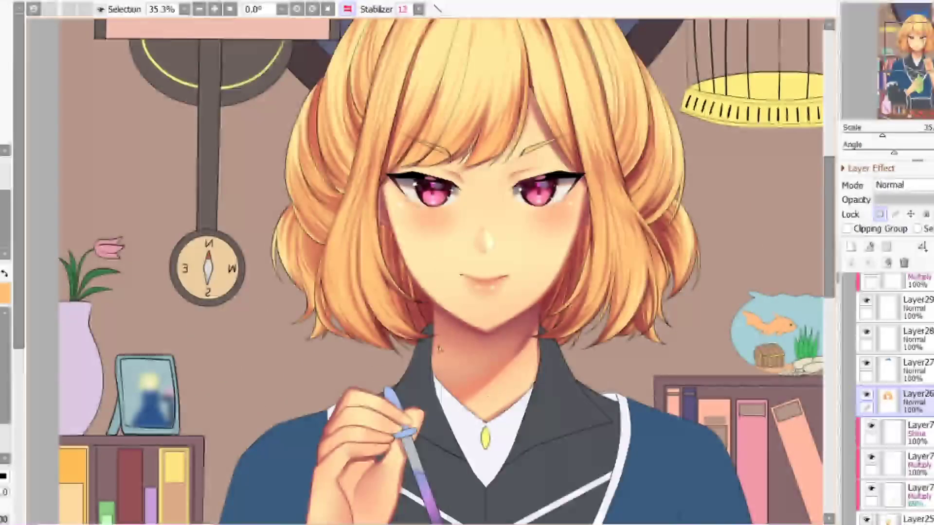
{"action": "scroll", "coordinate": [354, 225], "scroll_direction": "up", "scroll_amount": 3}
{"action": "left_click_drag", "start_coordinate": [294, 187], "coordinate": [263, 287]}
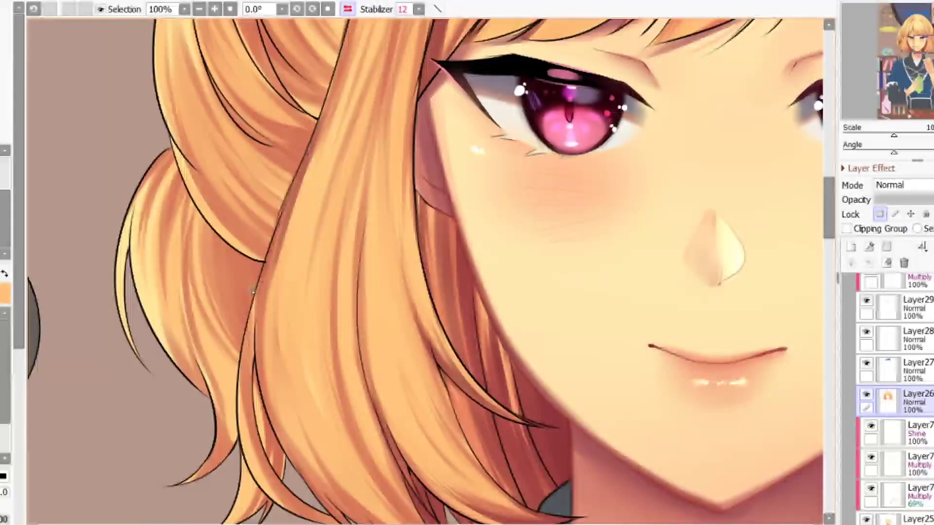
{"action": "left_click_drag", "start_coordinate": [306, 158], "coordinate": [261, 289]}
{"action": "left_click_drag", "start_coordinate": [303, 175], "coordinate": [272, 245]}
{"action": "left_click_drag", "start_coordinate": [286, 211], "coordinate": [255, 341]}
{"action": "left_click_drag", "start_coordinate": [256, 294], "coordinate": [287, 467]}
- Deepen the shadow along the side lock's lower outer edge with long curved strokes, undoing the overlong one
{"action": "scroll", "coordinate": [270, 242], "scroll_direction": "down", "scroll_amount": 2}
{"action": "scroll", "coordinate": [293, 378], "scroll_direction": "up", "scroll_amount": 3}
{"action": "left_click_drag", "start_coordinate": [254, 321], "coordinate": [365, 495]}
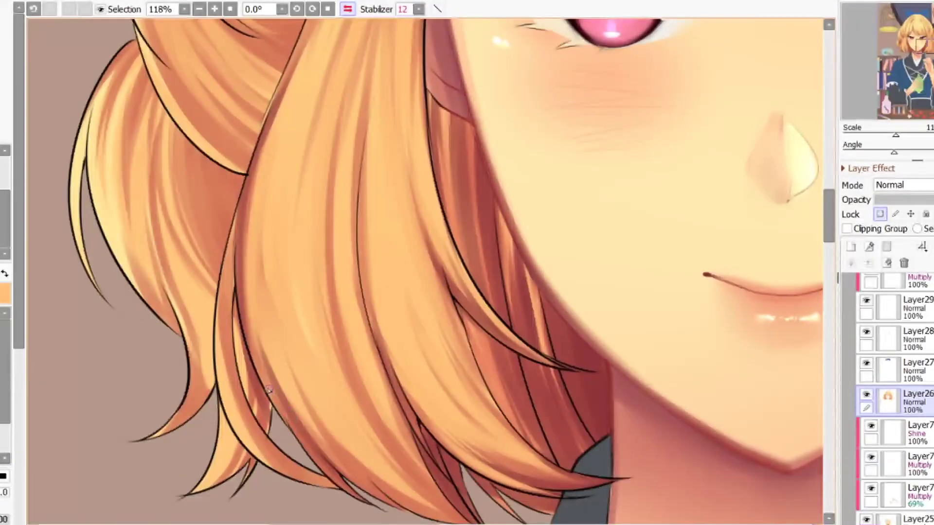
{"action": "left_click_drag", "start_coordinate": [269, 390], "coordinate": [362, 498]}
{"action": "left_click_drag", "start_coordinate": [291, 363], "coordinate": [459, 520]}
{"action": "key", "text": "ctrl+z"}
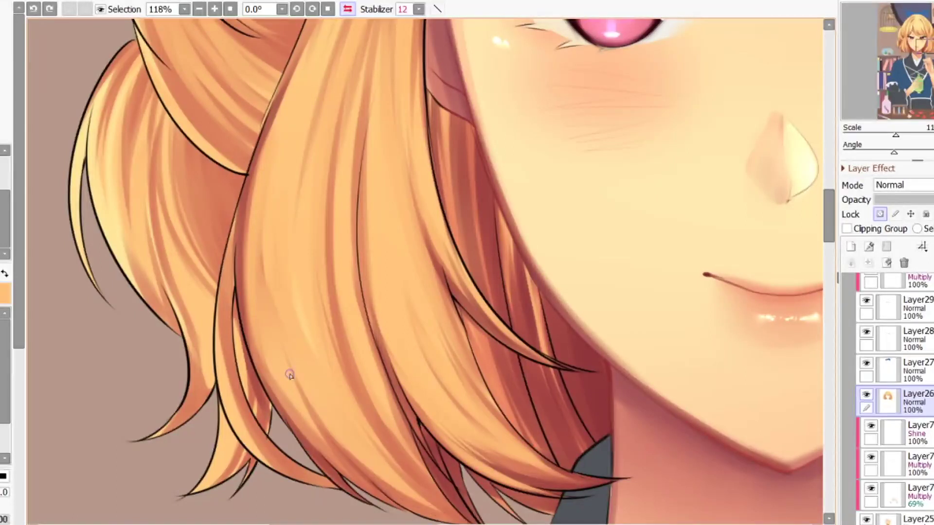
{"action": "left_click_drag", "start_coordinate": [291, 376], "coordinate": [389, 486]}
- Add darker red strands across the side lock's lower ends, replacing the unwanted stroke with one that follows the bottom edge
{"action": "scroll", "coordinate": [316, 388], "scroll_direction": "down", "scroll_amount": 3}
{"action": "scroll", "coordinate": [335, 429], "scroll_direction": "up", "scroll_amount": 4}
{"action": "left_click_drag", "start_coordinate": [331, 427], "coordinate": [480, 513]}
{"action": "key", "text": "ctrl+z"}
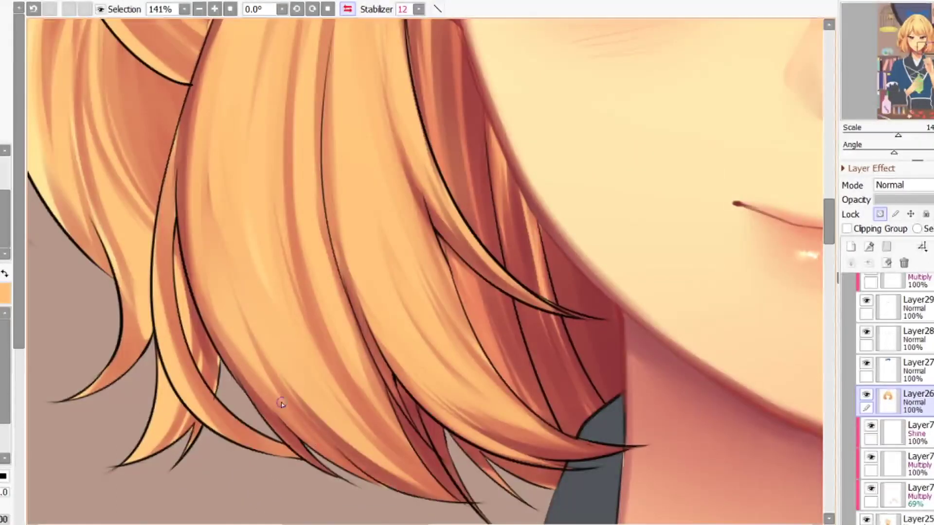
{"action": "left_click_drag", "start_coordinate": [281, 404], "coordinate": [455, 503]}
{"action": "scroll", "coordinate": [499, 519], "scroll_direction": "down", "scroll_amount": 4}
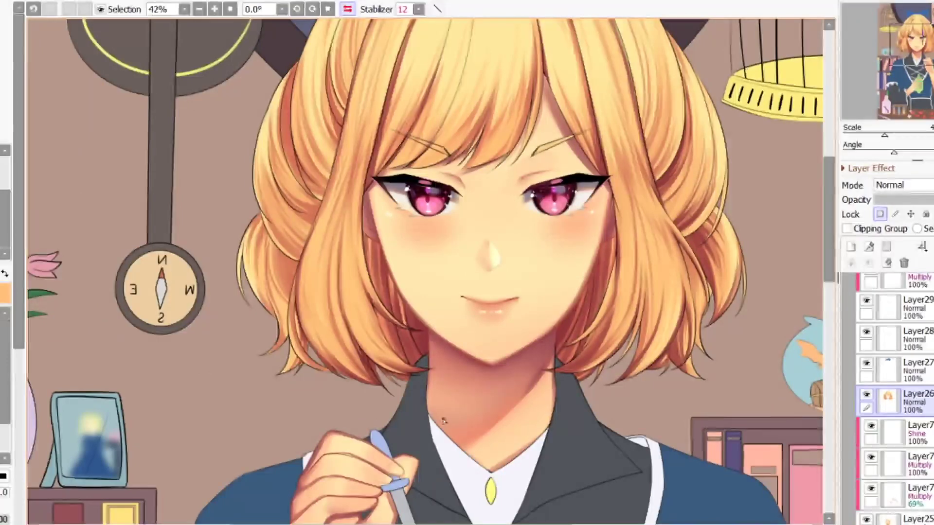
- Deepen the shadow along the upper outer edge of the side lock beside the rear hair sections
{"action": "scroll", "coordinate": [354, 359], "scroll_direction": "up", "scroll_amount": 2}
{"action": "scroll", "coordinate": [354, 359], "scroll_direction": "up", "scroll_amount": 1}
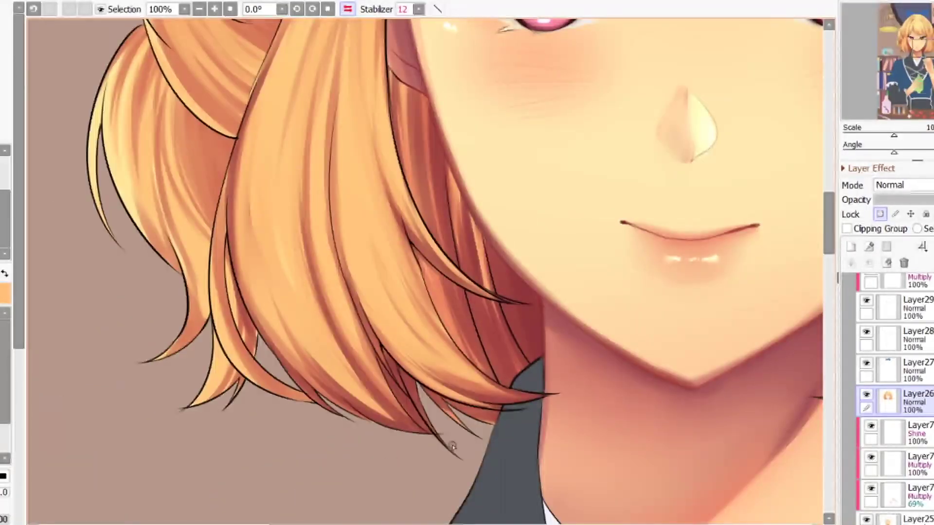
{"action": "scroll", "coordinate": [354, 359], "scroll_direction": "down", "scroll_amount": 1}
{"action": "scroll", "coordinate": [370, 129], "scroll_direction": "up", "scroll_amount": 2}
{"action": "mouse_move", "coordinate": [369, 132]}
{"action": "left_mouse_down"}
{"action": "mouse_move", "coordinate": [339, 296]}
{"action": "mouse_move", "coordinate": [355, 465]}
{"action": "left_mouse_up"}
{"action": "scroll", "coordinate": [325, 436], "scroll_direction": "down", "scroll_amount": 2}
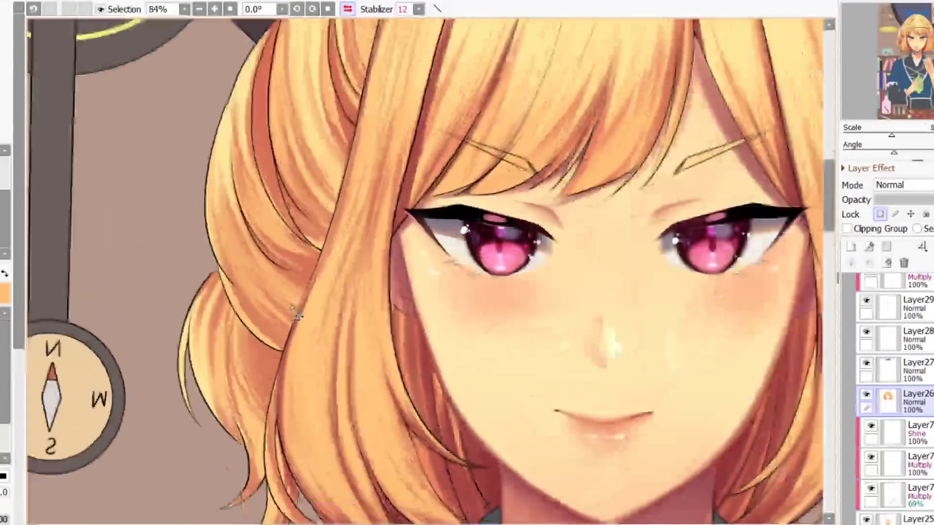
{"action": "scroll", "coordinate": [289, 309], "scroll_direction": "up", "scroll_amount": 2}
{"action": "left_click_drag", "start_coordinate": [355, 186], "coordinate": [270, 415]}
{"action": "scroll", "coordinate": [270, 415], "scroll_direction": "down", "scroll_amount": 3}
{"action": "scroll", "coordinate": [336, 185], "scroll_direction": "up", "scroll_amount": 3}
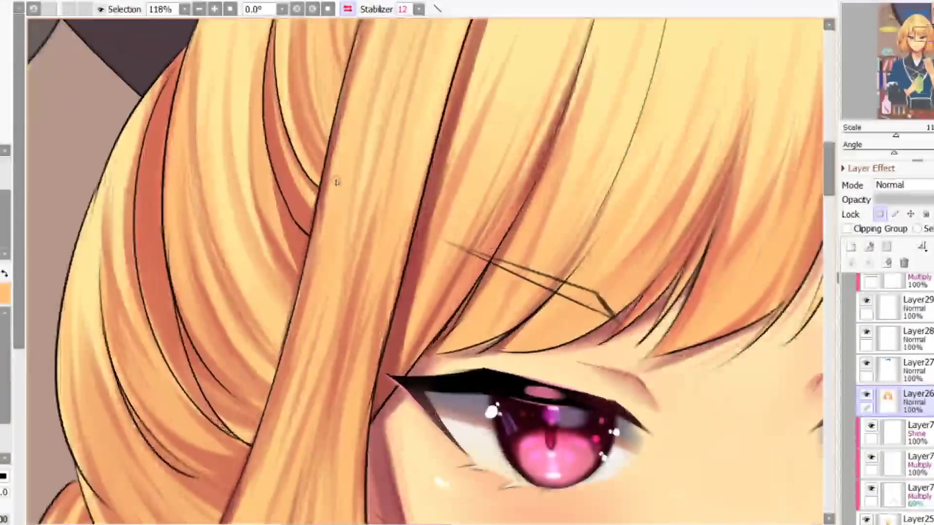
- Darken the narrow red gap between the rear hair sections with deep red shading down to the side lock
{"action": "scroll", "coordinate": [412, 251], "scroll_direction": "down", "scroll_amount": 3}
{"action": "scroll", "coordinate": [423, 274], "scroll_direction": "up", "scroll_amount": 9}
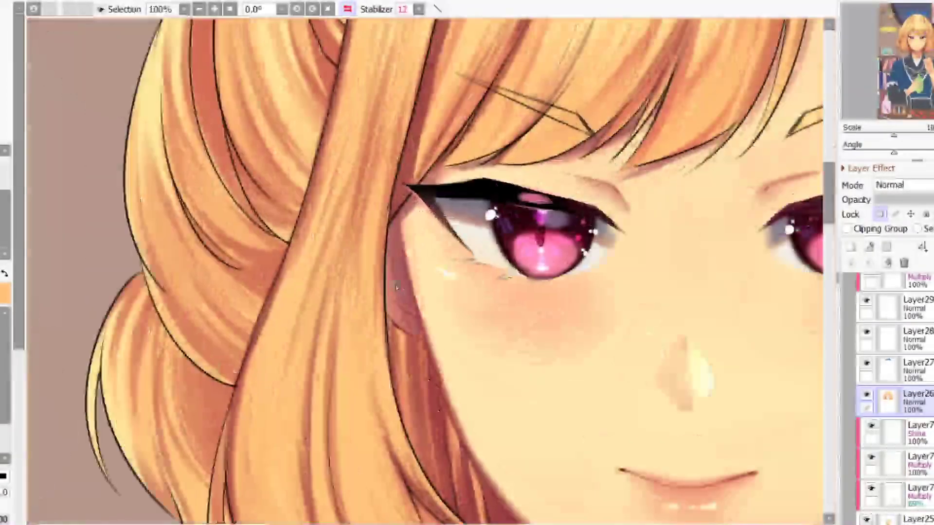
{"action": "scroll", "coordinate": [417, 292], "scroll_direction": "down", "scroll_amount": 8}
{"action": "scroll", "coordinate": [346, 206], "scroll_direction": "up", "scroll_amount": 7}
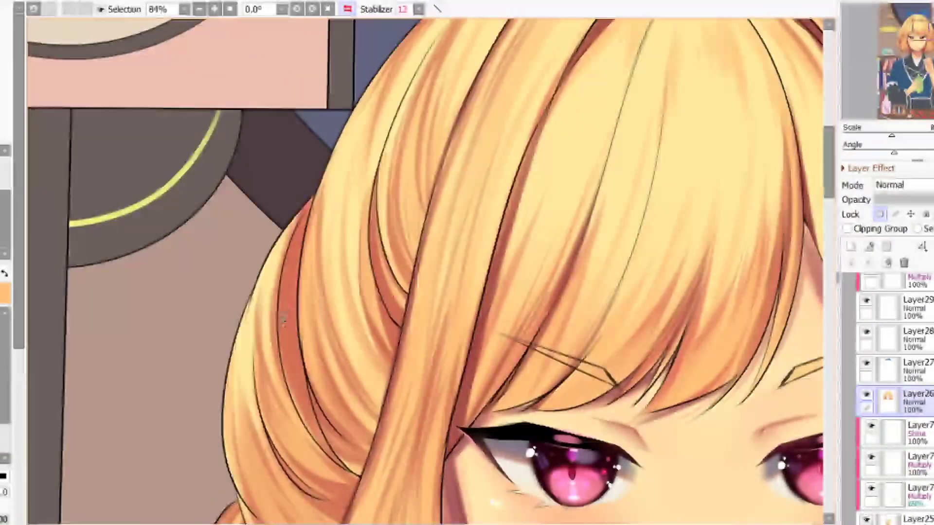
{"action": "scroll", "coordinate": [316, 409], "scroll_direction": "down", "scroll_amount": 1}
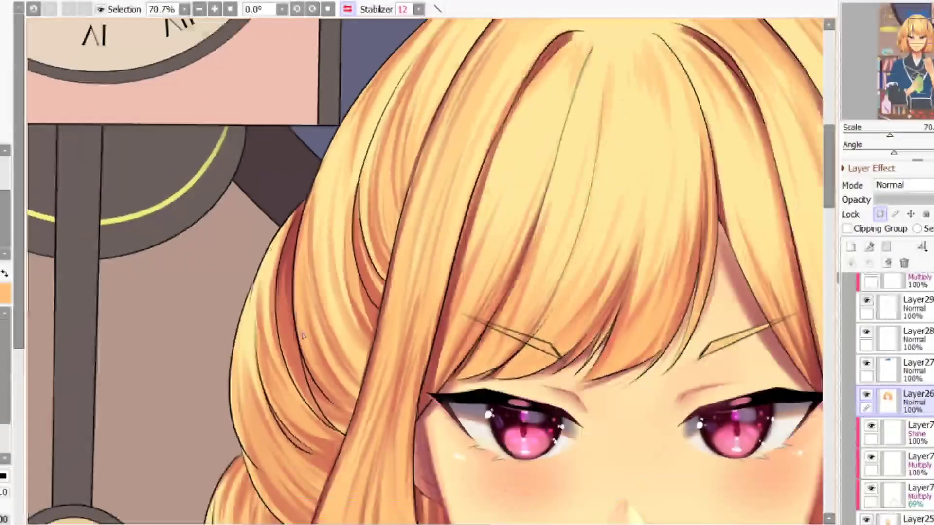
{"action": "scroll", "coordinate": [292, 291], "scroll_direction": "up", "scroll_amount": 4}
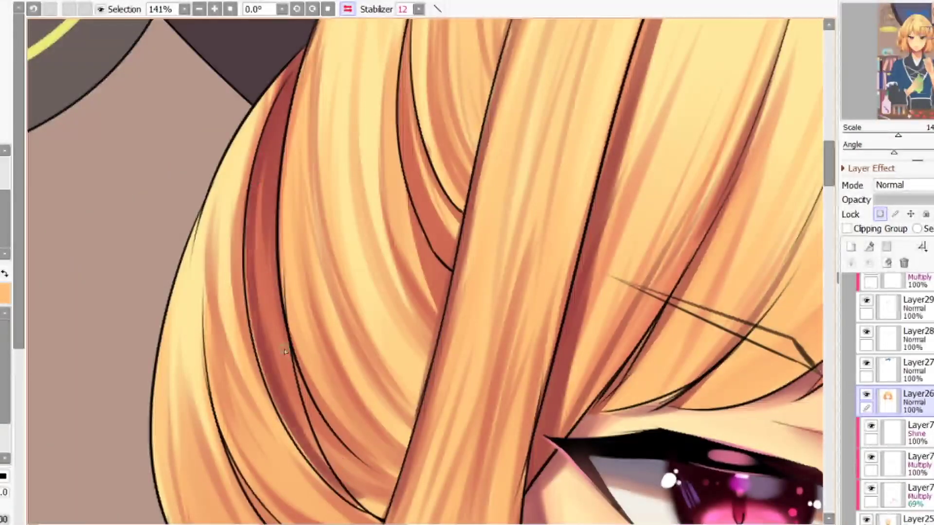
{"action": "scroll", "coordinate": [292, 257], "scroll_direction": "down", "scroll_amount": 4}
{"action": "scroll", "coordinate": [325, 371], "scroll_direction": "up", "scroll_amount": 5}
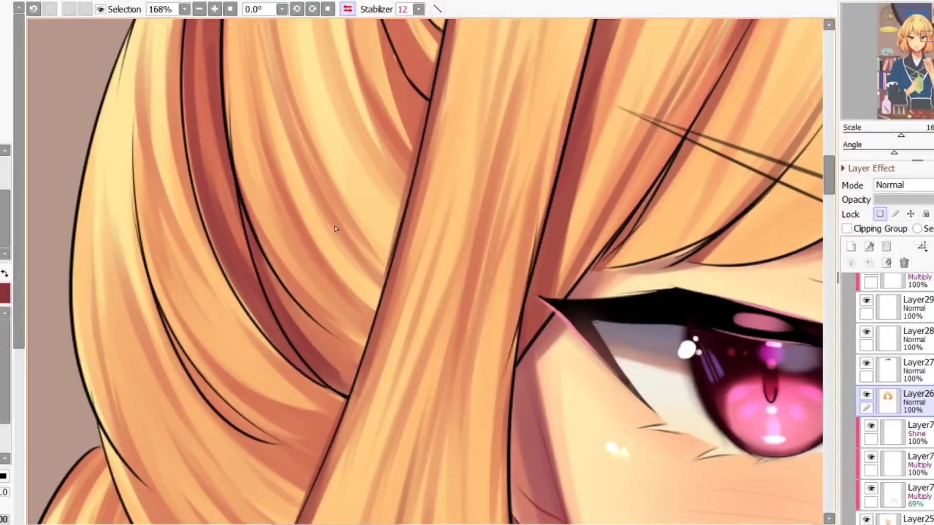
- Select the lower rear hair curl and paint dark red shadow strands where it tucks behind the side lock
{"action": "scroll", "coordinate": [335, 229], "scroll_direction": "down", "scroll_amount": 8}
{"action": "scroll", "coordinate": [255, 403], "scroll_direction": "up", "scroll_amount": 6}
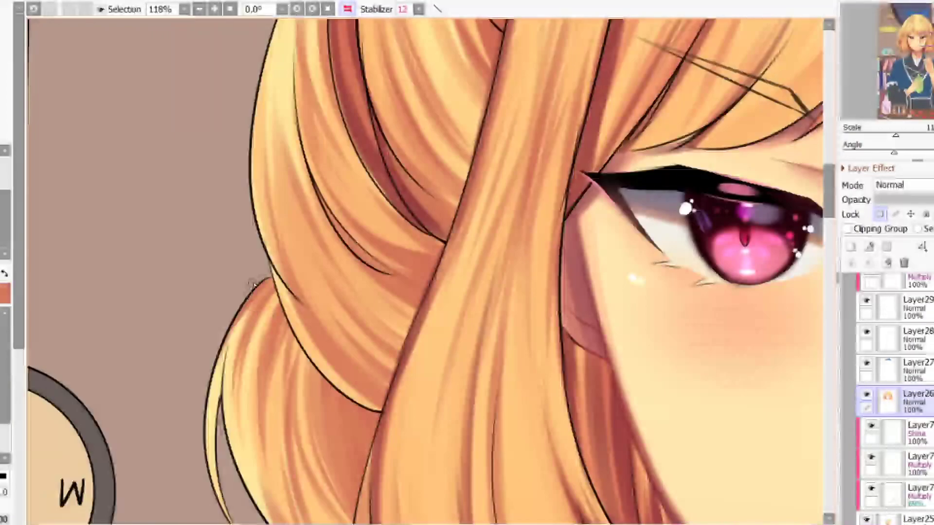
{"action": "left_click", "coordinate": [255, 402]}
{"action": "scroll", "coordinate": [256, 402], "scroll_direction": "down", "scroll_amount": 3}
{"action": "scroll", "coordinate": [347, 360], "scroll_direction": "up", "scroll_amount": 2}
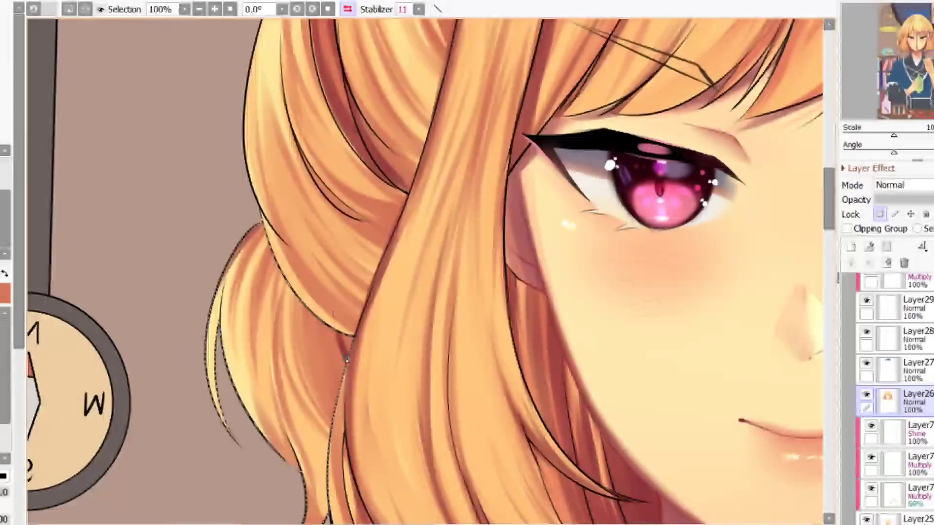
{"action": "left_click_drag", "start_coordinate": [314, 359], "coordinate": [331, 398]}
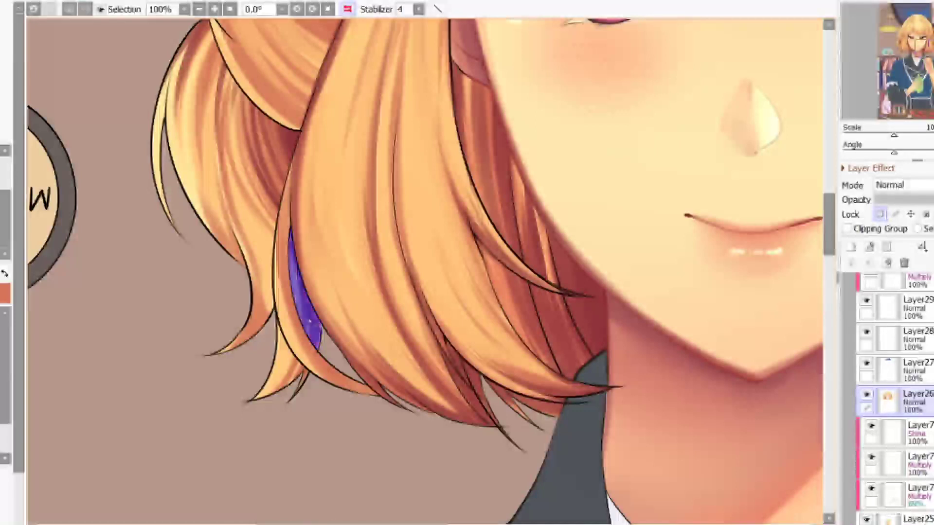
- Paint deep red shading in the selected sliver beside the side lock, and select and shade the small hair tip below it
{"action": "key", "text": "b"}
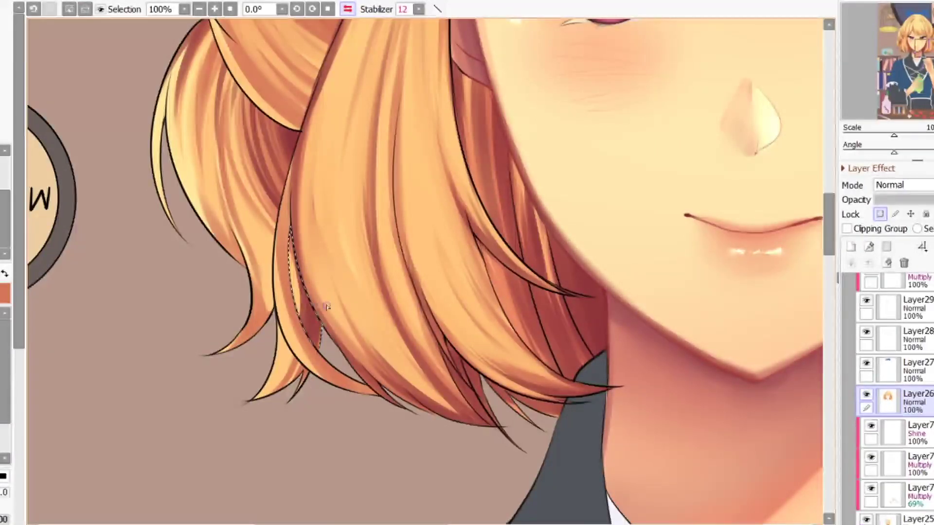
{"action": "key", "text": "w"}
{"action": "left_click", "coordinate": [288, 366]}
{"action": "key", "text": "b"}
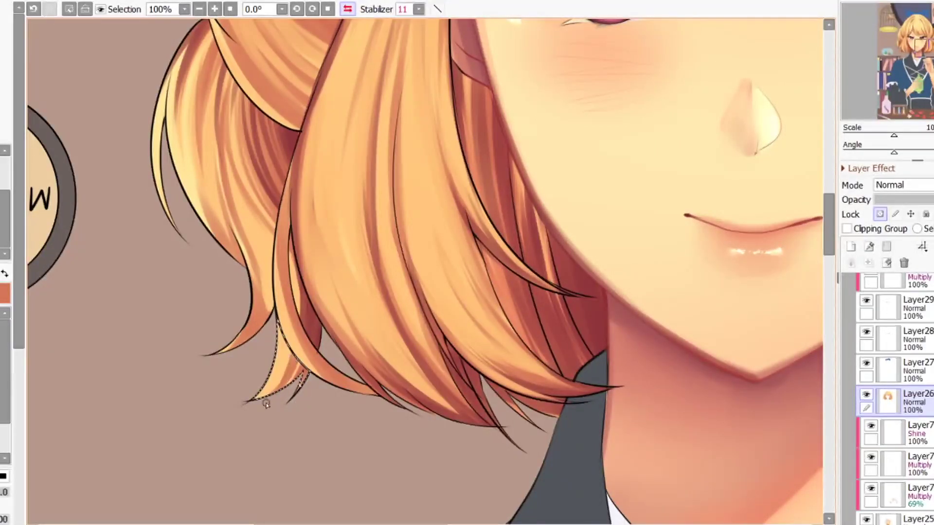
{"action": "scroll", "coordinate": [271, 401], "scroll_direction": "down", "scroll_amount": 3}
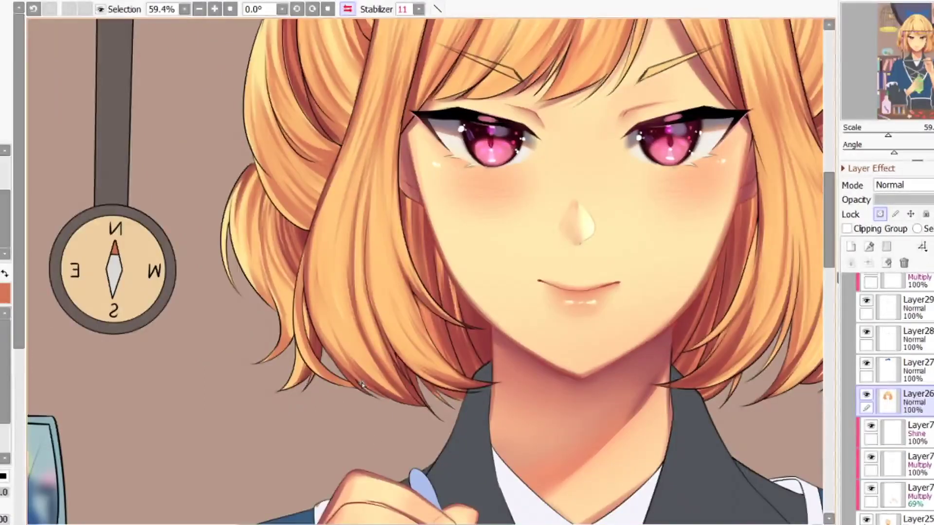
{"action": "scroll", "coordinate": [361, 384], "scroll_direction": "down", "scroll_amount": 4}
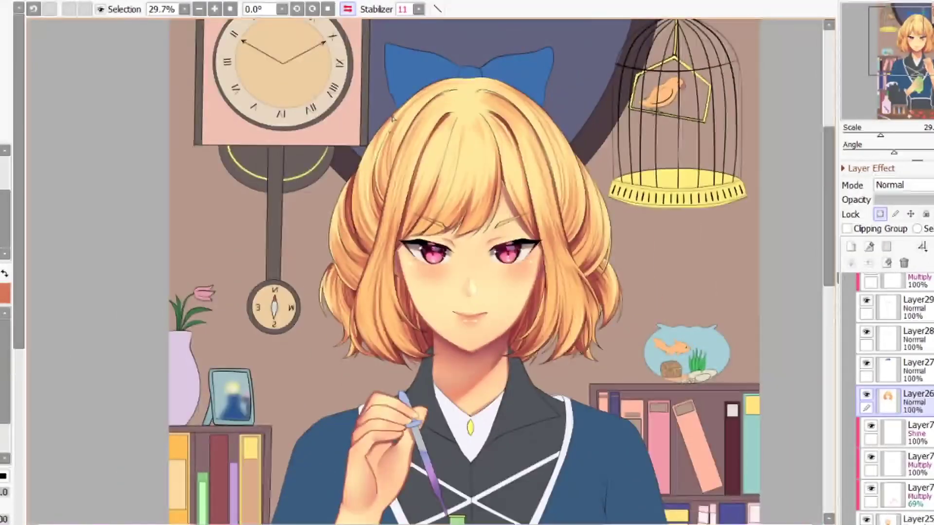
- Examine the shading across the crown and outer hair edge, flipping the view horizontally to check the opposite side
{"action": "scroll", "coordinate": [393, 118], "scroll_direction": "up", "scroll_amount": 3}
{"action": "scroll", "coordinate": [344, 328], "scroll_direction": "up", "scroll_amount": 2}
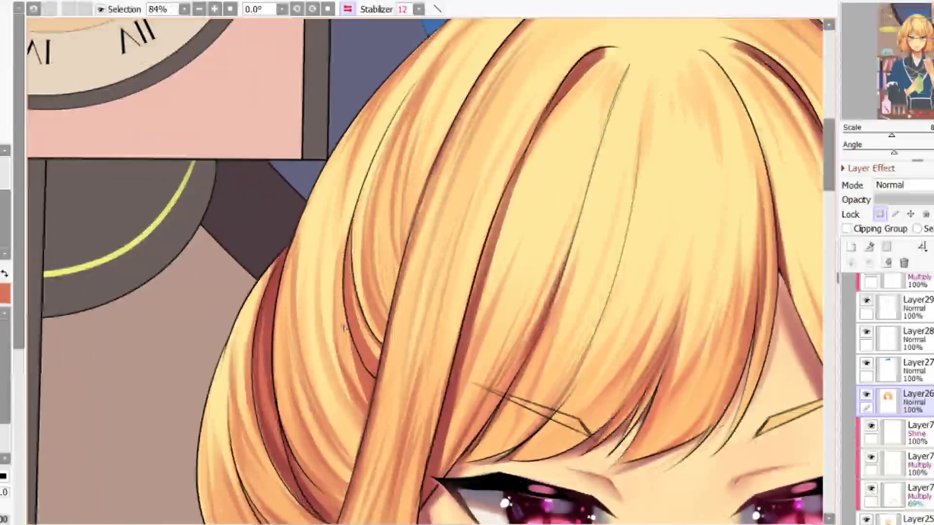
{"action": "scroll", "coordinate": [346, 292], "scroll_direction": "down", "scroll_amount": 2}
{"action": "scroll", "coordinate": [355, 224], "scroll_direction": "up", "scroll_amount": 3}
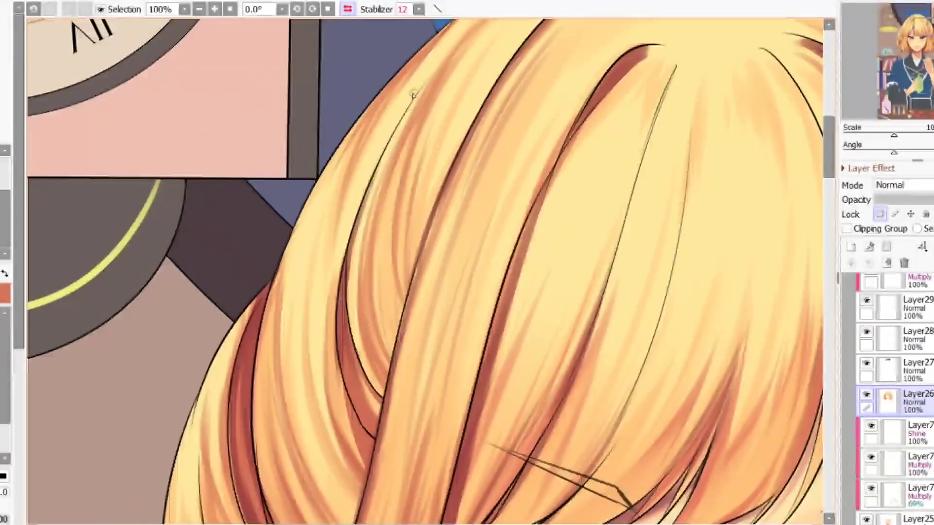
{"action": "scroll", "coordinate": [412, 95], "scroll_direction": "down", "scroll_amount": 3}
{"action": "scroll", "coordinate": [317, 248], "scroll_direction": "up", "scroll_amount": 3}
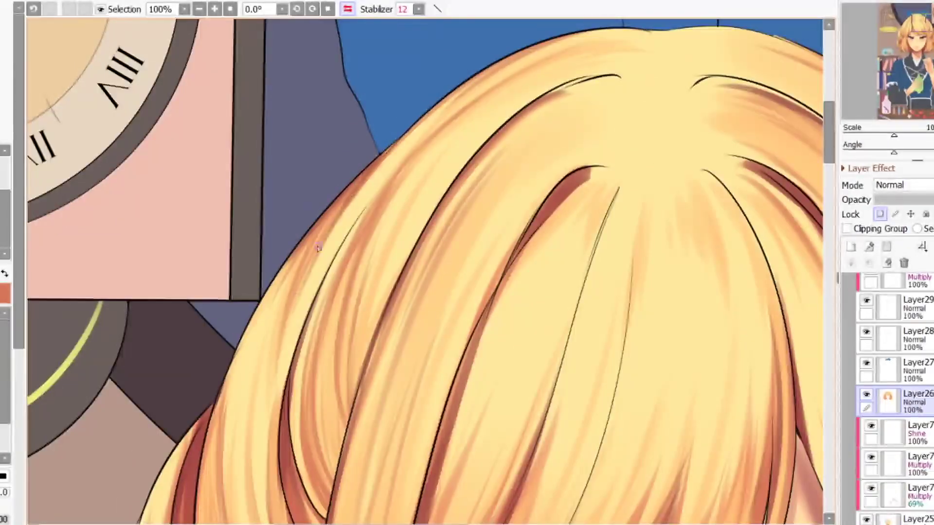
{"action": "scroll", "coordinate": [386, 136], "scroll_direction": "down", "scroll_amount": 4}
{"action": "scroll", "coordinate": [432, 121], "scroll_direction": "up", "scroll_amount": 2}
{"action": "scroll", "coordinate": [419, 158], "scroll_direction": "down", "scroll_amount": 4}
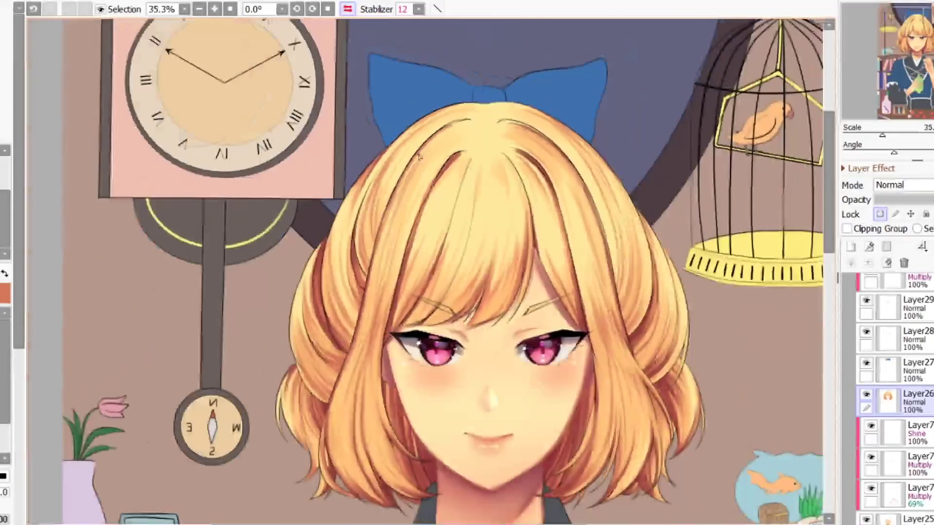
{"action": "key", "text": "h"}
{"action": "scroll", "coordinate": [248, 187], "scroll_direction": "up", "scroll_amount": 5}
{"action": "scroll", "coordinate": [241, 247], "scroll_direction": "down", "scroll_amount": 4}
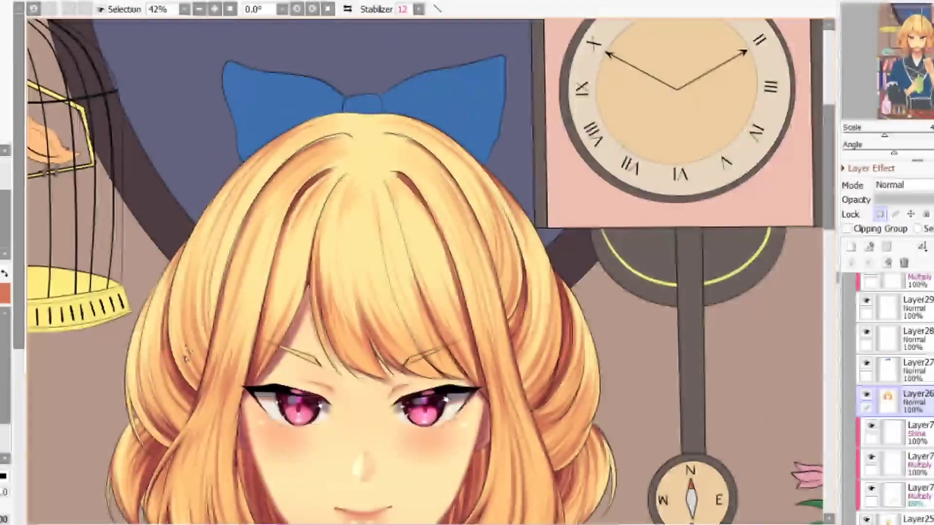
{"action": "scroll", "coordinate": [187, 355], "scroll_direction": "up", "scroll_amount": 5}
{"action": "left_click", "coordinate": [187, 349]}
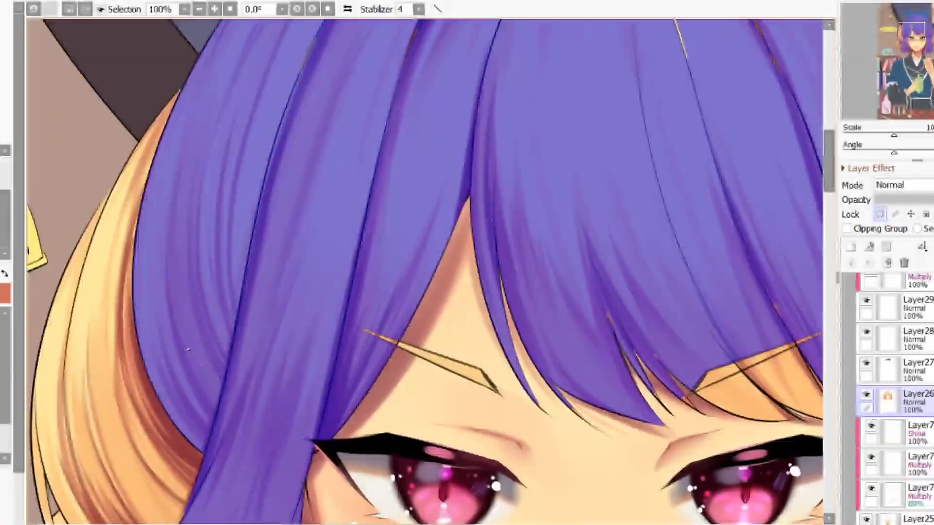
{"action": "key", "text": "b"}
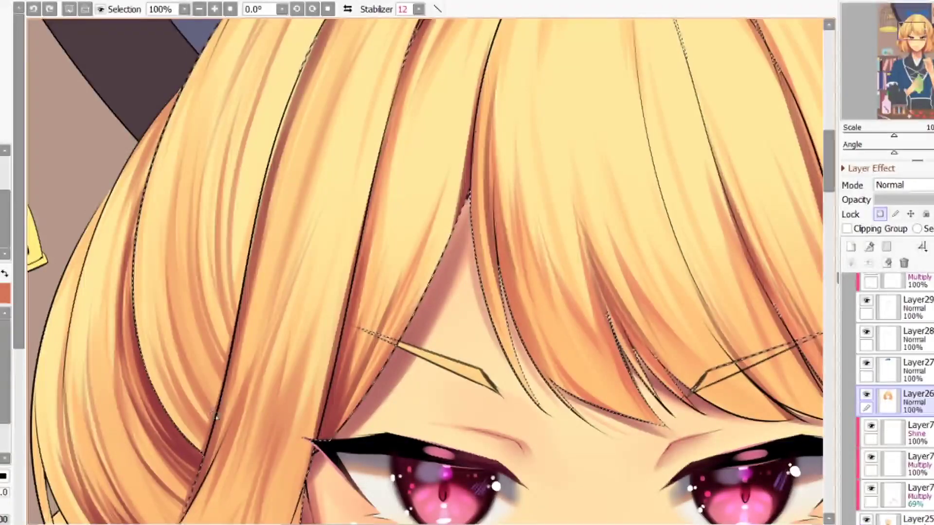
{"action": "key", "text": "ctrl+d"}
{"action": "scroll", "coordinate": [323, 91], "scroll_direction": "down", "scroll_amount": 7}
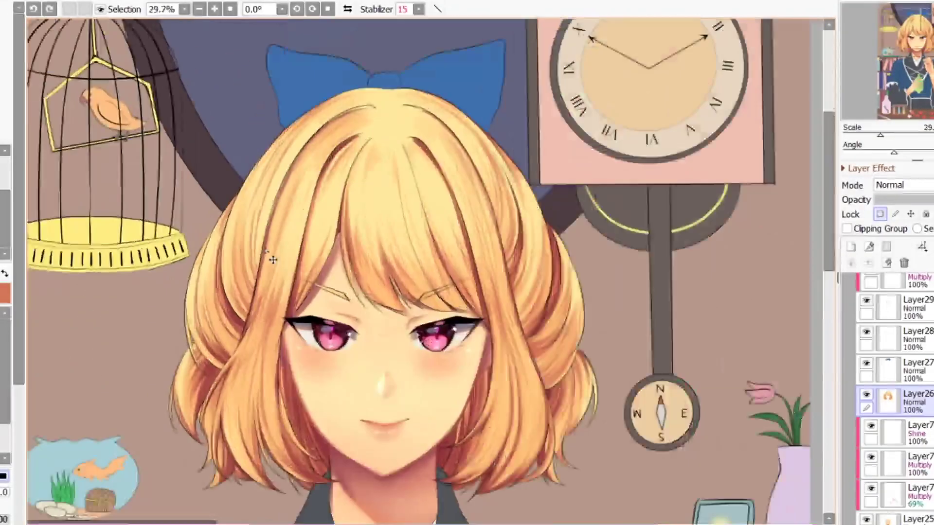
- Select the upper outer hair section, closed off with a boundary line below the bow, and paint fine shadow strands along it
{"action": "scroll", "coordinate": [339, 152], "scroll_direction": "up", "scroll_amount": 3}
{"action": "key", "text": "s"}
{"action": "left_click_drag", "start_coordinate": [354, 105], "coordinate": [357, 152]}
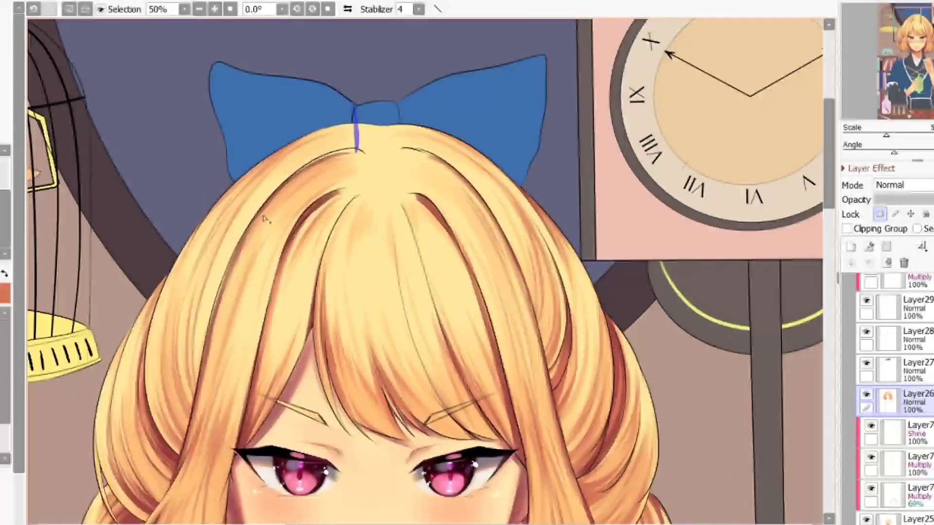
{"action": "left_click", "coordinate": [239, 218]}
{"action": "key", "text": "b"}
{"action": "key", "text": "["}
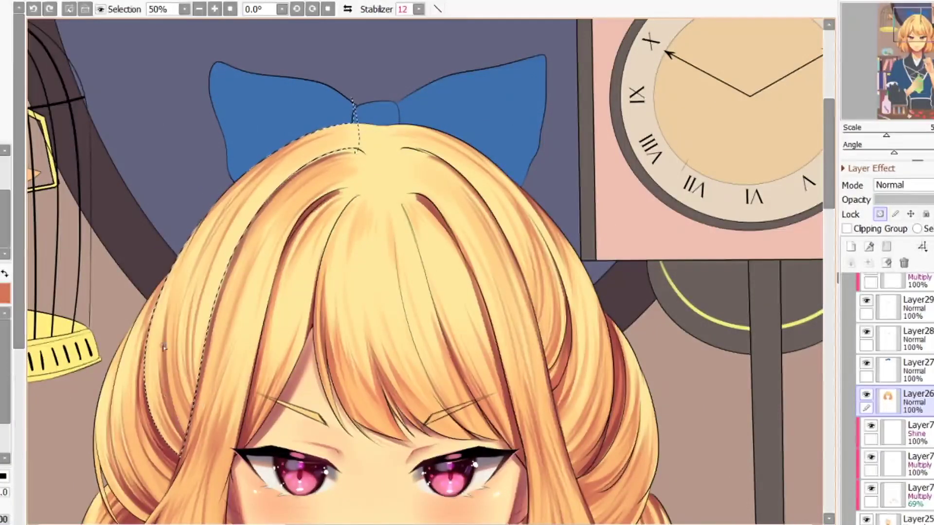
{"action": "key", "text": "["}
{"action": "key", "text": "["}
{"action": "key", "text": "ctrl+z"}
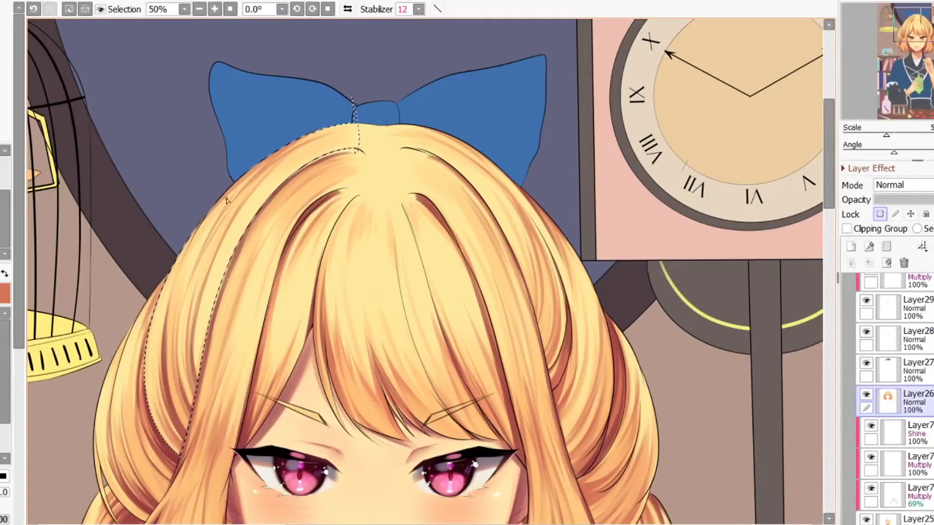
{"action": "scroll", "coordinate": [345, 158], "scroll_direction": "down", "scroll_amount": 10}
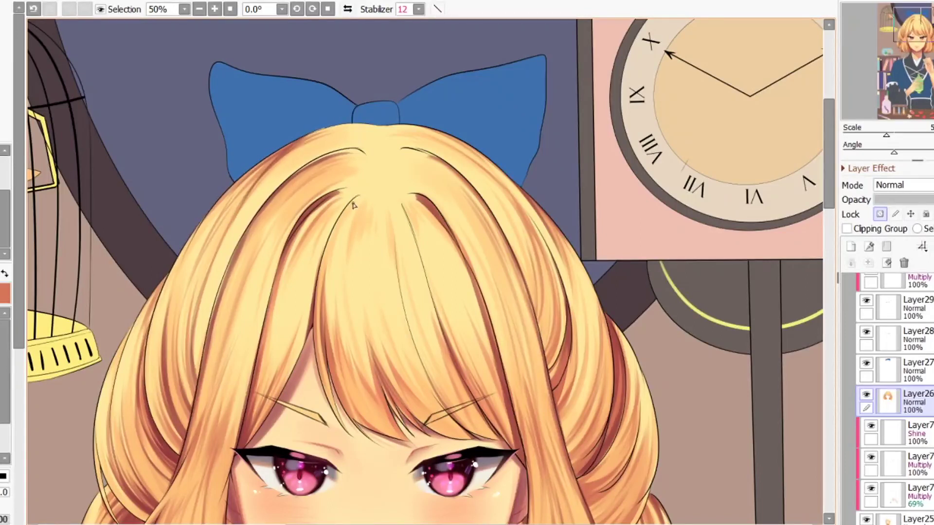
- Select the inner hair section between the jaw and the collar and paint dark purple-red shadow strands in it
{"action": "scroll", "coordinate": [349, 209], "scroll_direction": "up", "scroll_amount": 10}
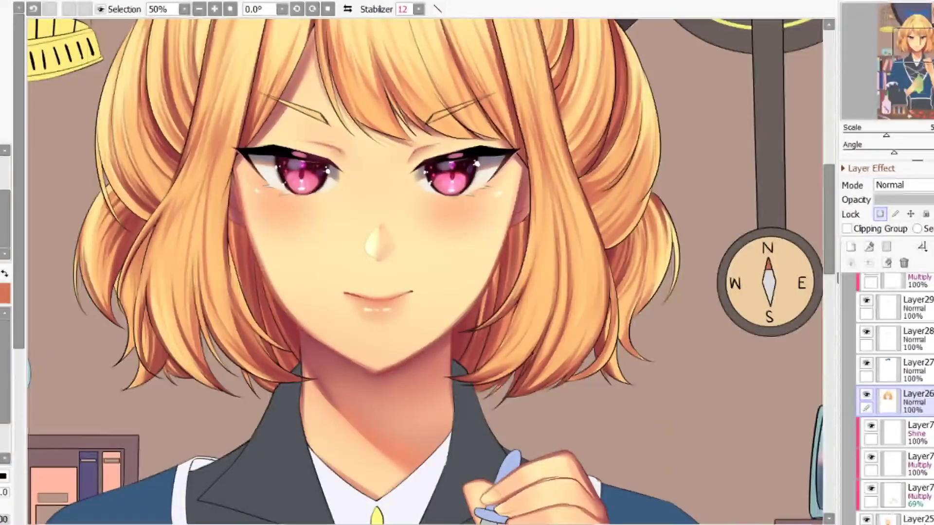
{"action": "scroll", "coordinate": [268, 311], "scroll_direction": "up", "scroll_amount": 4}
{"action": "key", "text": "w"}
{"action": "left_click", "coordinate": [307, 336]}
{"action": "key", "text": "b"}
{"action": "mouse_move", "coordinate": [309, 319]}
{"action": "left_mouse_down"}
{"action": "mouse_move", "coordinate": [332, 380]}
{"action": "mouse_move", "coordinate": [330, 406]}
{"action": "left_mouse_up"}
{"action": "left_click_drag", "start_coordinate": [264, 258], "coordinate": [305, 317]}
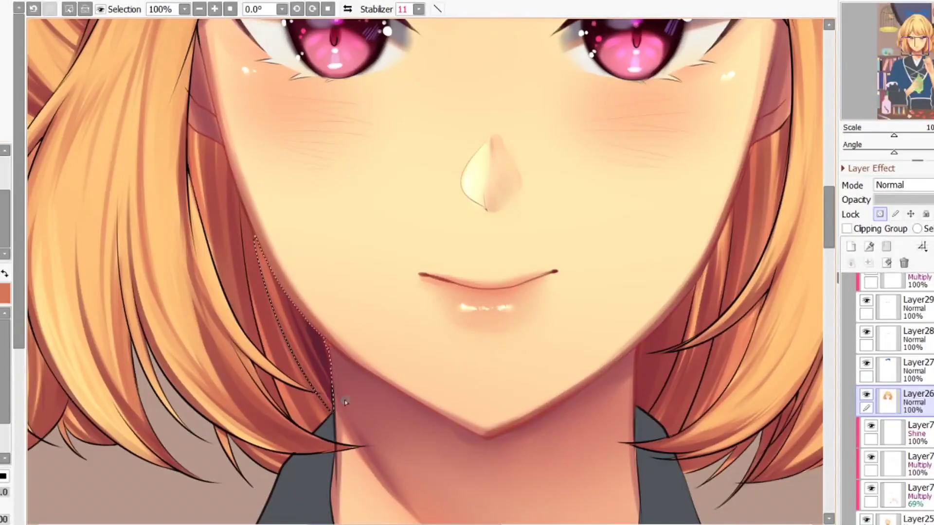
{"action": "key", "text": "ctrl+d"}
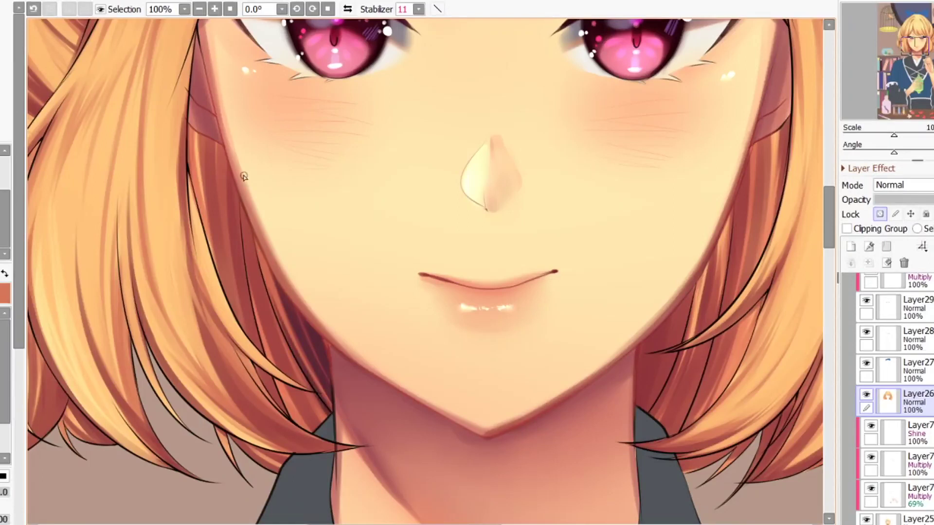
{"action": "scroll", "coordinate": [343, 245], "scroll_direction": "down", "scroll_amount": 7}
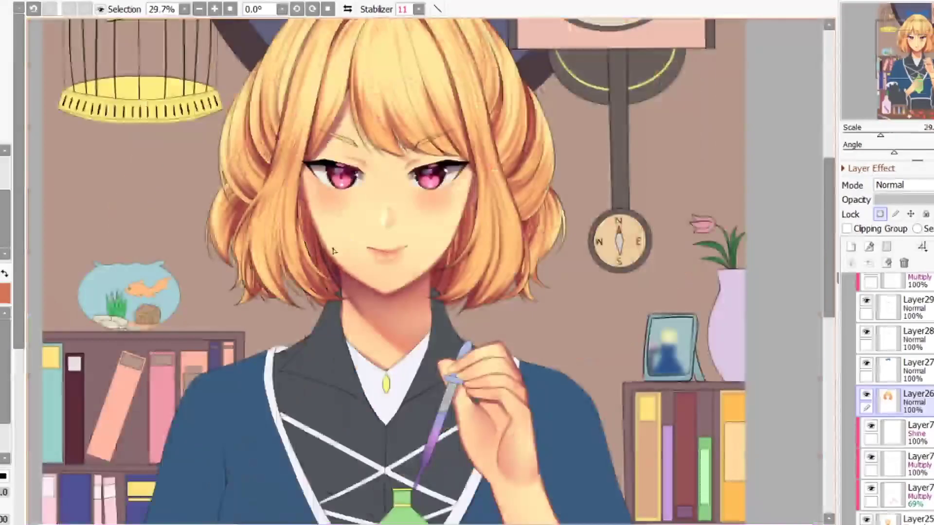
- Deepen the shadow on the inner hair along the cheek down to the collar
{"action": "scroll", "coordinate": [319, 236], "scroll_direction": "up", "scroll_amount": 5}
{"action": "scroll", "coordinate": [333, 287], "scroll_direction": "up", "scroll_amount": 2}
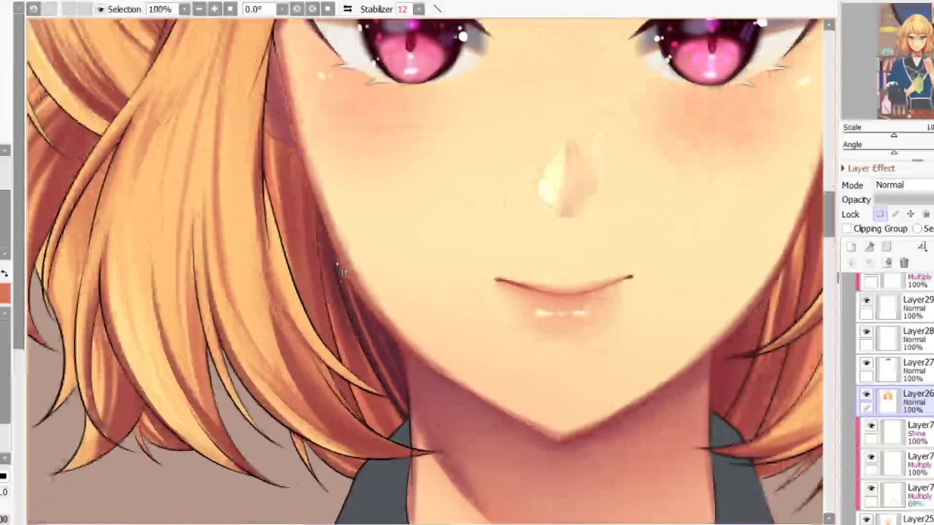
{"action": "scroll", "coordinate": [303, 182], "scroll_direction": "down", "scroll_amount": 2}
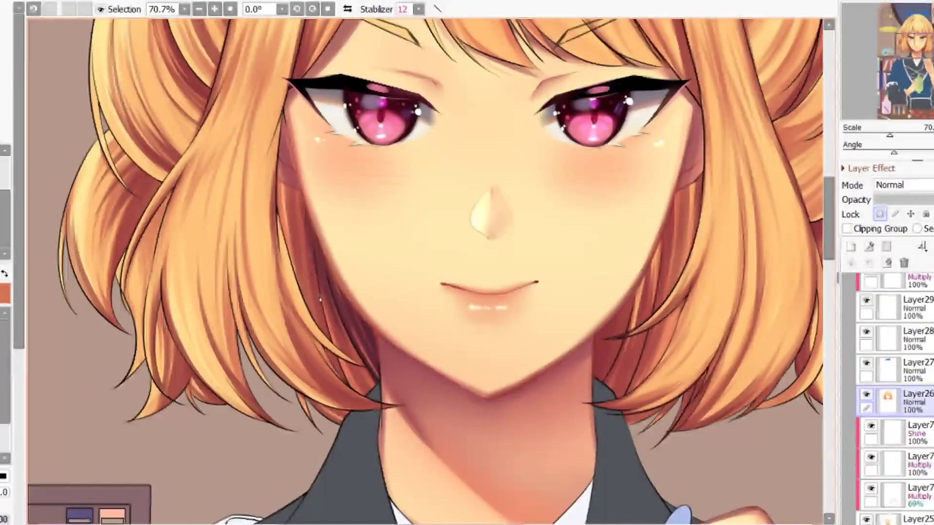
{"action": "mouse_move", "coordinate": [368, 380]}
{"action": "left_mouse_down"}
{"action": "mouse_move", "coordinate": [343, 362]}
{"action": "mouse_move", "coordinate": [377, 392]}
{"action": "mouse_move", "coordinate": [363, 363]}
{"action": "left_mouse_up"}
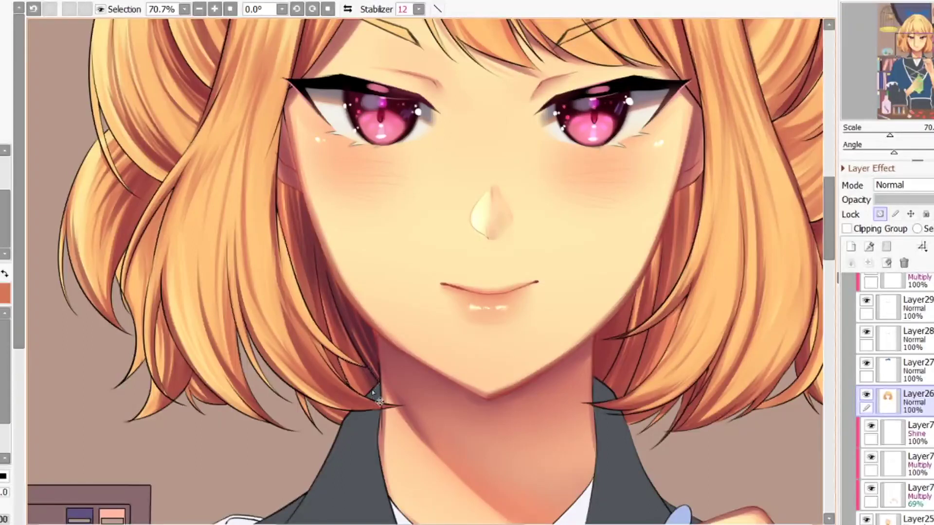
- Select the small inner hair patches above the collar between the lock tips and darken them with purple-red shading
{"action": "scroll", "coordinate": [374, 393], "scroll_direction": "up", "scroll_amount": 4}
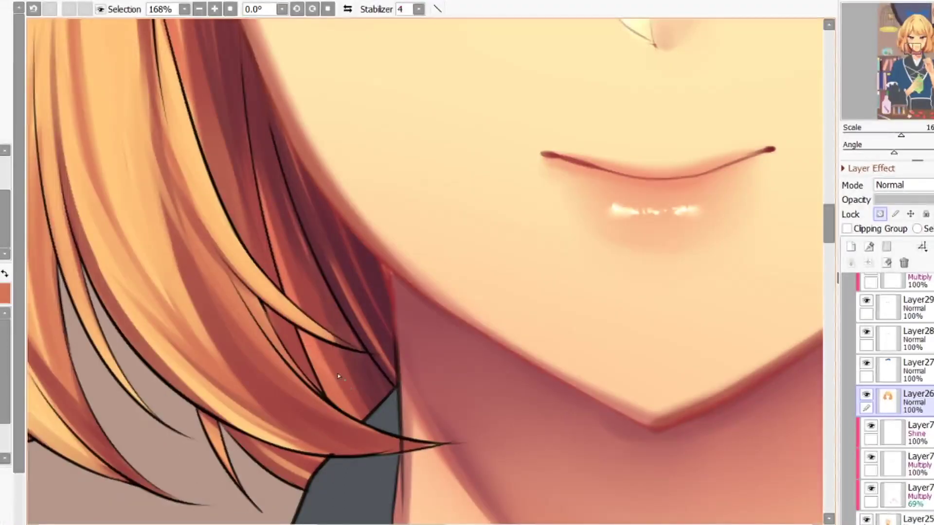
{"action": "left_click_drag", "start_coordinate": [338, 376], "coordinate": [288, 350]}
{"action": "left_click_drag", "start_coordinate": [342, 378], "coordinate": [363, 425]}
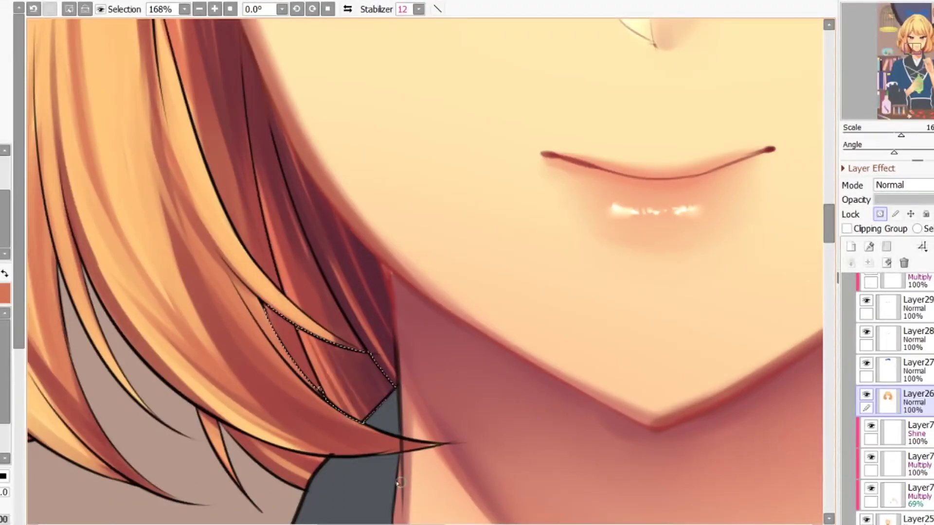
{"action": "scroll", "coordinate": [364, 374], "scroll_direction": "down", "scroll_amount": 7}
{"action": "key", "text": "ctrl+d"}
- Flip the view, select the inner hair beside the opposite jaw including its missed edge, and paint dark purple-red shadow strands
{"action": "key", "text": "h"}
{"action": "scroll", "coordinate": [323, 329], "scroll_direction": "up", "scroll_amount": 5}
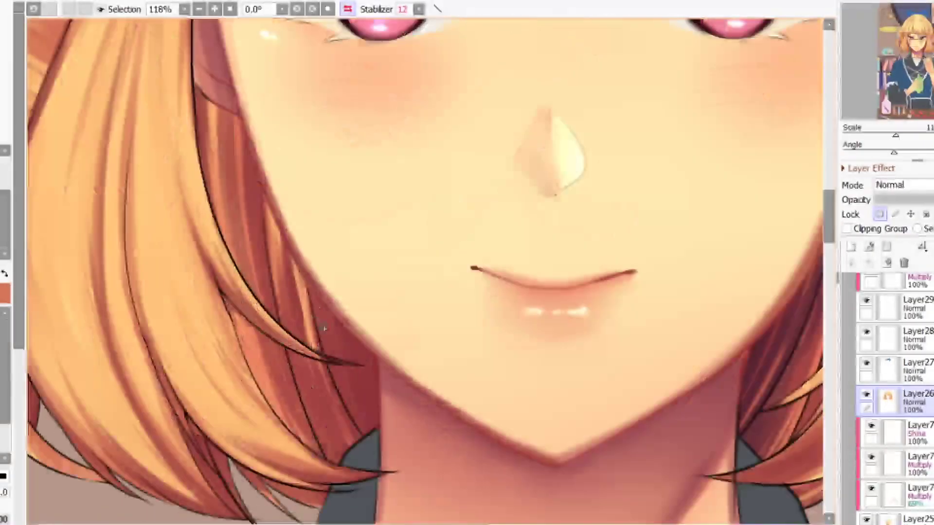
{"action": "key", "text": "w"}
{"action": "left_click", "coordinate": [339, 347]}
{"action": "left_click", "coordinate": [313, 386]}
{"action": "left_click", "coordinate": [297, 314]}
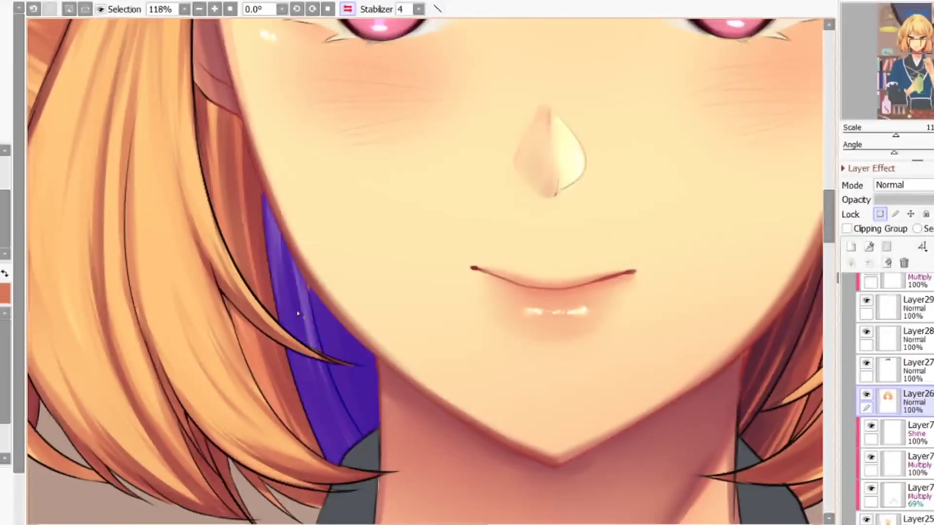
{"action": "key", "text": "a"}
{"action": "left_click_drag", "start_coordinate": [308, 284], "coordinate": [323, 304]}
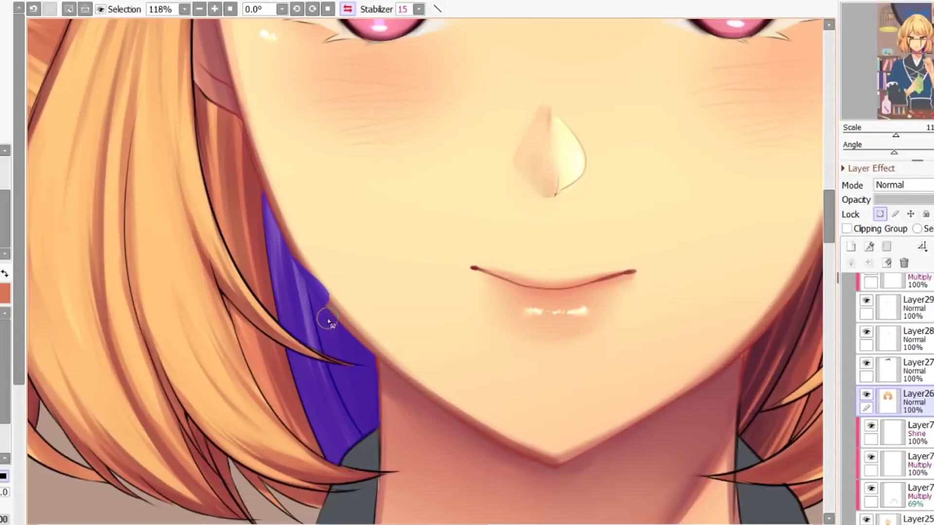
{"action": "key", "text": "b"}
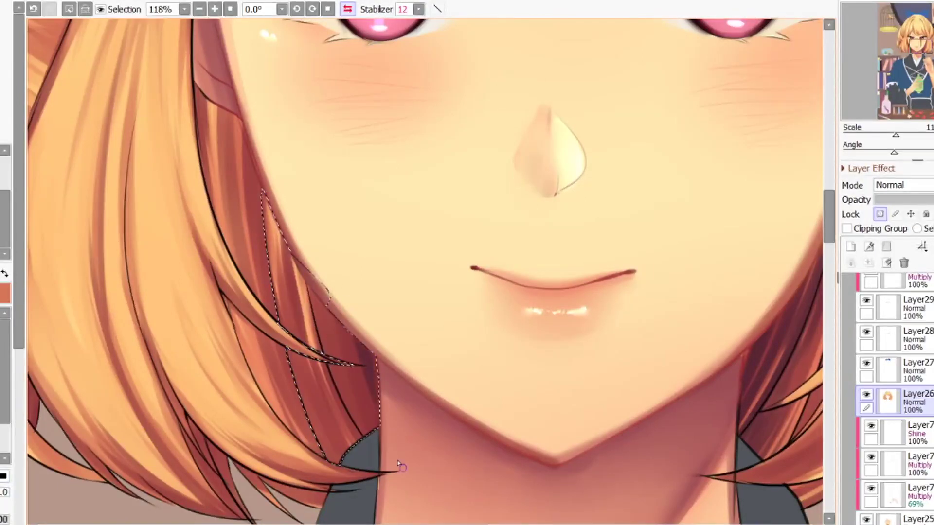
{"action": "left_click_drag", "start_coordinate": [318, 308], "coordinate": [329, 309]}
{"action": "key", "text": "ctrl+z"}
{"action": "mouse_move", "coordinate": [315, 389]}
{"action": "left_mouse_down"}
{"action": "mouse_move", "coordinate": [336, 445]}
{"action": "mouse_move", "coordinate": [311, 412]}
{"action": "mouse_move", "coordinate": [334, 457]}
{"action": "left_mouse_up"}
{"action": "left_click_drag", "start_coordinate": [336, 377], "coordinate": [308, 376]}
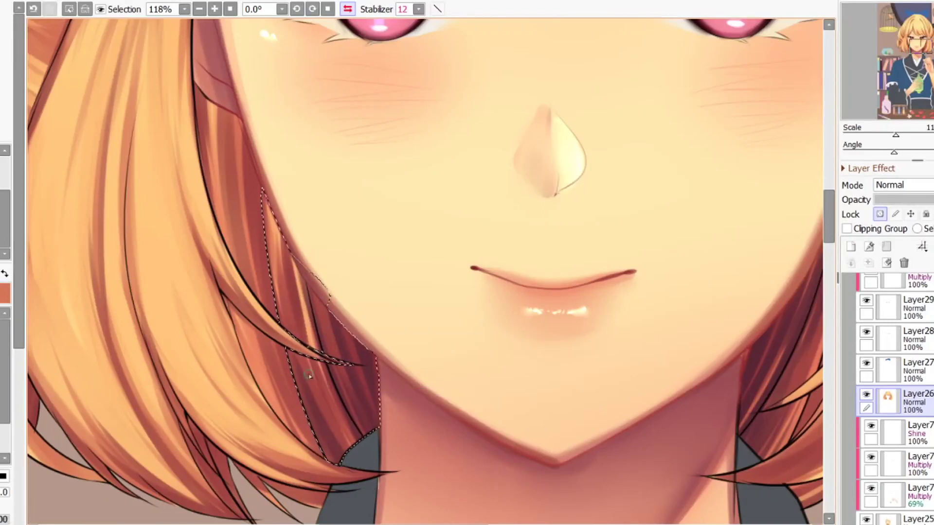
{"action": "key", "text": "ctrl+d"}
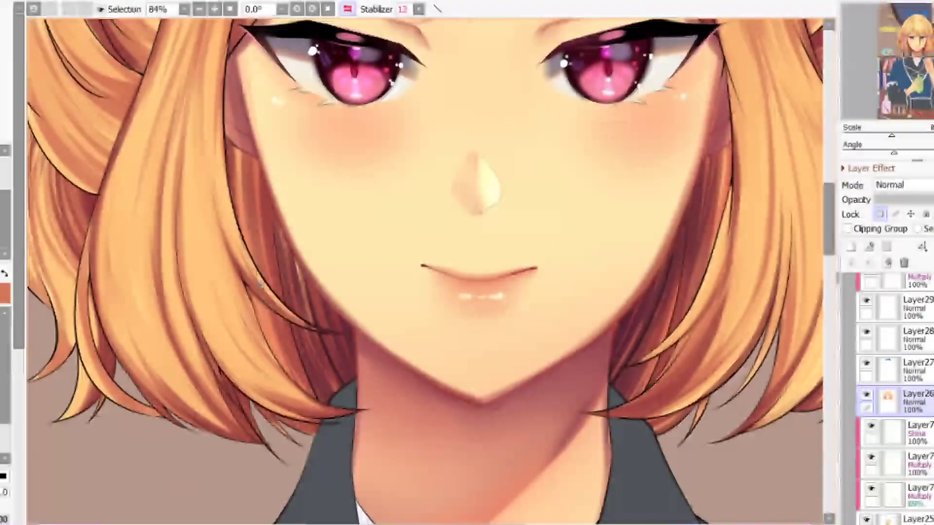
- Select the inner hair strand behind the side lock's curved tip and darken it along its length
{"action": "left_click", "coordinate": [299, 285]}
{"action": "key", "text": "b"}
{"action": "mouse_move", "coordinate": [281, 226]}
{"action": "left_mouse_down"}
{"action": "mouse_move", "coordinate": [313, 346]}
{"action": "mouse_move", "coordinate": [277, 224]}
{"action": "mouse_move", "coordinate": [279, 282]}
{"action": "mouse_move", "coordinate": [316, 372]}
{"action": "left_mouse_up"}
{"action": "left_click_drag", "start_coordinate": [284, 283], "coordinate": [295, 317]}
{"action": "key", "text": "ctrl+d"}
{"action": "key", "text": "w"}
{"action": "left_click", "coordinate": [321, 312]}
{"action": "key", "text": "b"}
{"action": "key", "text": "ctrl+z"}
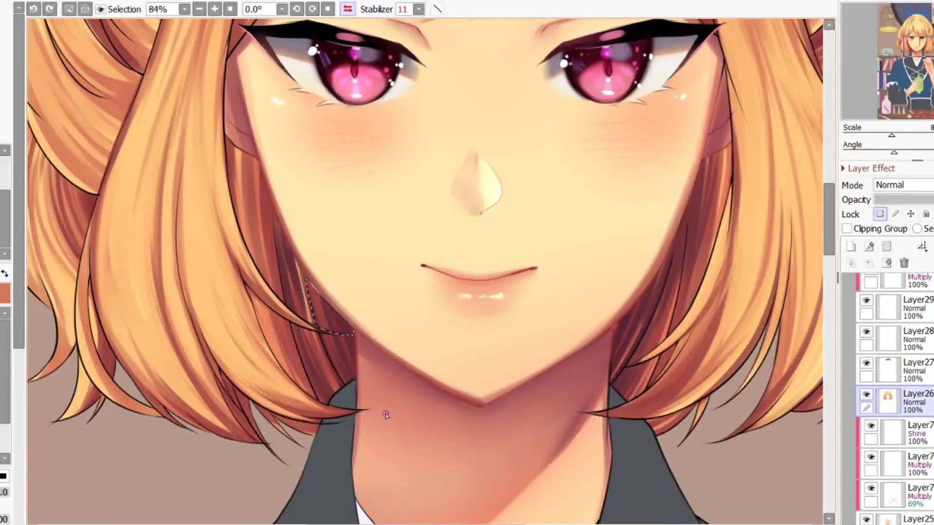
- Deepen the narrow inner strand along the jaw with dark purple strokes, toning down the upper part of its light streak
{"action": "scroll", "coordinate": [297, 276], "scroll_direction": "up", "scroll_amount": 6}
{"action": "left_click_drag", "start_coordinate": [279, 213], "coordinate": [311, 325]}
{"action": "left_click_drag", "start_coordinate": [288, 229], "coordinate": [321, 347]}
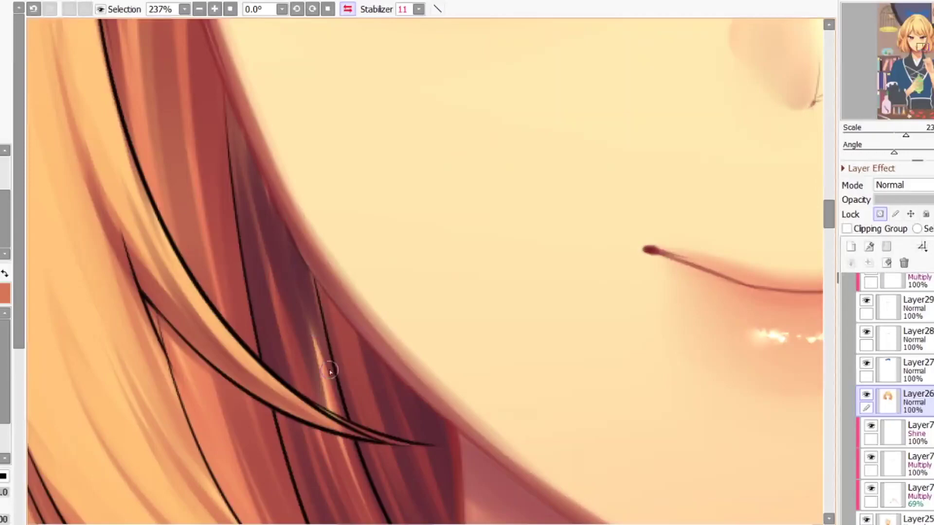
{"action": "left_click_drag", "start_coordinate": [314, 292], "coordinate": [324, 348]}
{"action": "scroll", "coordinate": [300, 322], "scroll_direction": "down", "scroll_amount": 6}
{"action": "scroll", "coordinate": [295, 260], "scroll_direction": "down", "scroll_amount": 4}
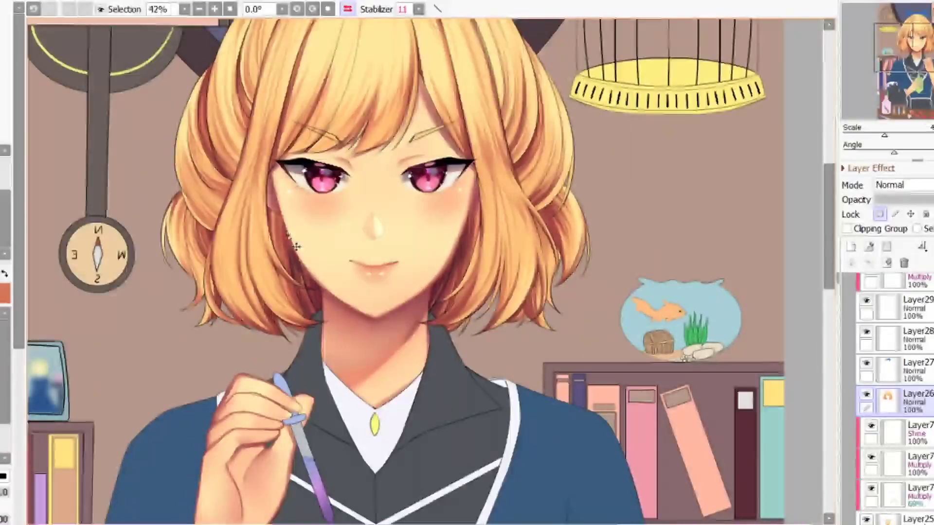
- Add darker shadow strokes to the inner hair beside the cheeks on both sides of the face
{"action": "scroll", "coordinate": [297, 257], "scroll_direction": "up", "scroll_amount": 5}
{"action": "left_click_drag", "start_coordinate": [273, 204], "coordinate": [285, 284]}
{"action": "mouse_move", "coordinate": [263, 172]}
{"action": "left_mouse_down"}
{"action": "mouse_move", "coordinate": [274, 292]}
{"action": "mouse_move", "coordinate": [266, 263]}
{"action": "left_mouse_up"}
{"action": "scroll", "coordinate": [326, 190], "scroll_direction": "down", "scroll_amount": 4}
{"action": "scroll", "coordinate": [497, 187], "scroll_direction": "up", "scroll_amount": 3}
{"action": "mouse_move", "coordinate": [599, 169]}
{"action": "left_mouse_down"}
{"action": "mouse_move", "coordinate": [587, 246]}
{"action": "mouse_move", "coordinate": [596, 256]}
{"action": "mouse_move", "coordinate": [612, 239]}
{"action": "mouse_move", "coordinate": [594, 277]}
{"action": "left_mouse_up"}
{"action": "scroll", "coordinate": [527, 177], "scroll_direction": "down", "scroll_amount": 4}
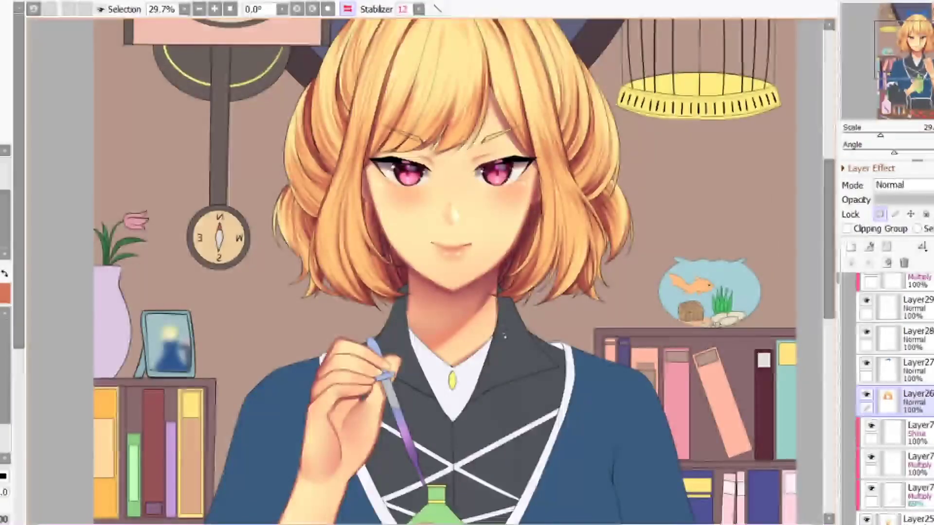
- Undo the last stroke on the inner hair beside the jaw and darken its strands
{"action": "scroll", "coordinate": [404, 249], "scroll_direction": "up", "scroll_amount": 4}
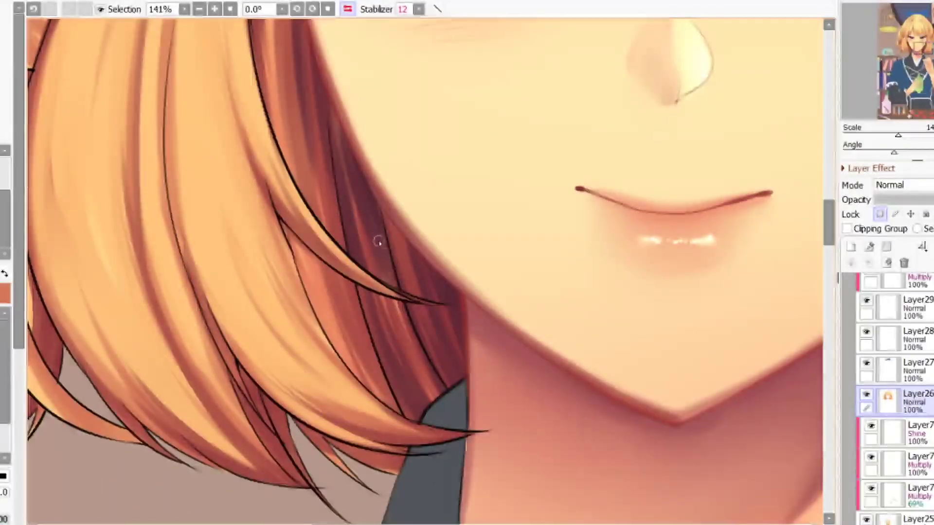
{"action": "key", "text": "ctrl+z"}
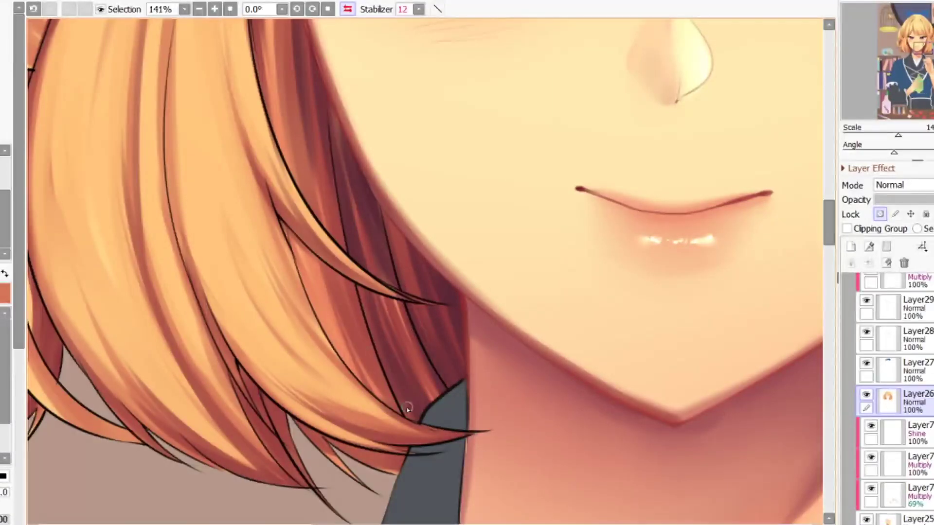
{"action": "scroll", "coordinate": [408, 408], "scroll_direction": "down", "scroll_amount": 4}
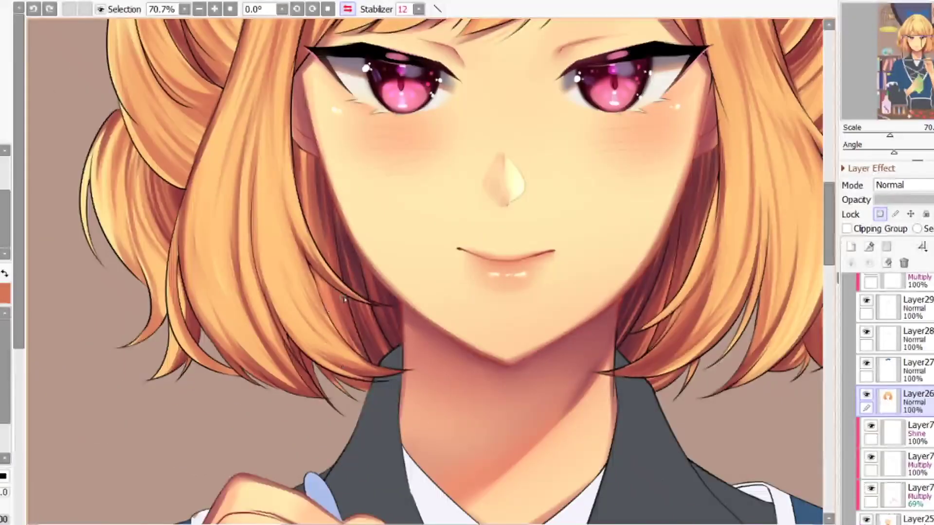
{"action": "scroll", "coordinate": [343, 300], "scroll_direction": "down", "scroll_amount": 4}
{"action": "scroll", "coordinate": [370, 263], "scroll_direction": "up", "scroll_amount": 5}
- Sample a dark purple-red, select the innermost hair section against the jaw and neck, and paint it darker
{"action": "right_click", "coordinate": [178, 321]}
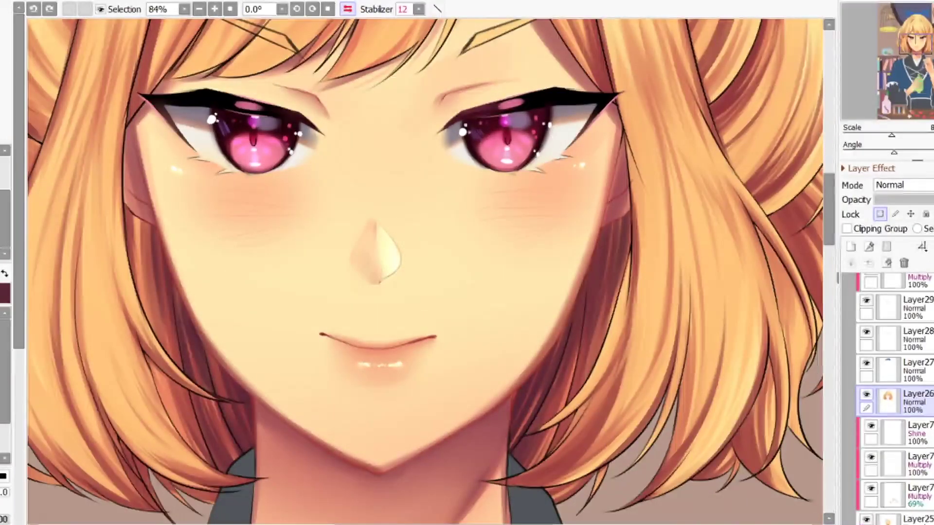
{"action": "key", "text": "w"}
{"action": "left_click", "coordinate": [226, 391]}
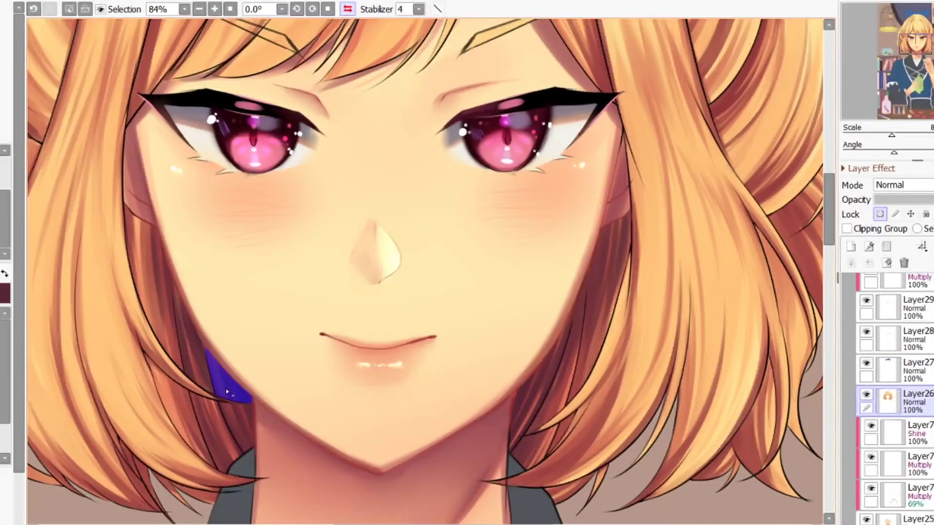
{"action": "key", "text": "b"}
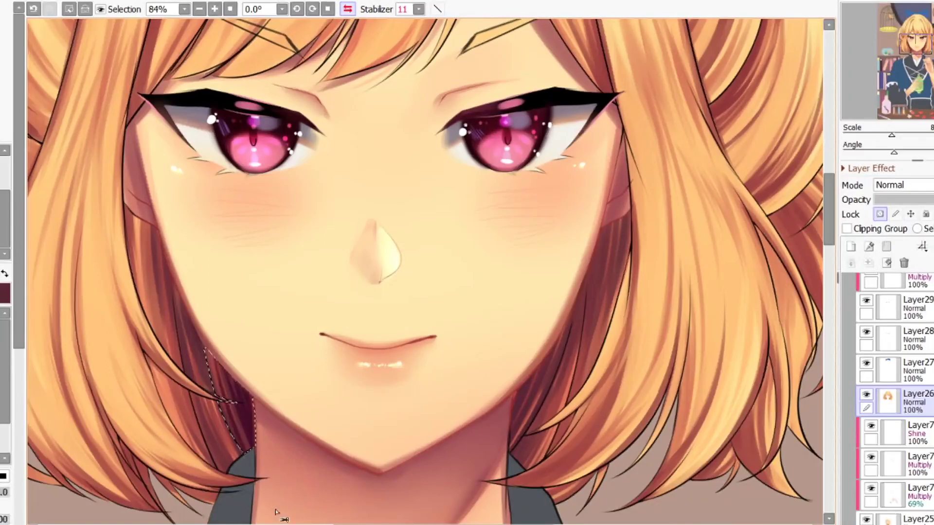
{"action": "scroll", "coordinate": [301, 277], "scroll_direction": "down", "scroll_amount": 7}
- Flip the view and paint dark purple strands down the inner hair beside the opposite jaw to the collar
{"action": "key", "text": "h"}
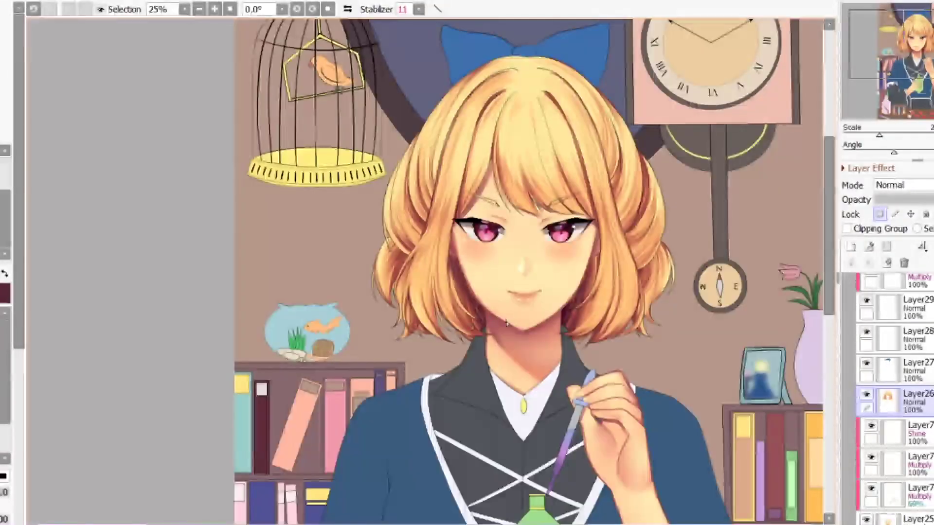
{"action": "scroll", "coordinate": [491, 315], "scroll_direction": "up", "scroll_amount": 10}
{"action": "mouse_move", "coordinate": [466, 263]}
{"action": "left_mouse_down"}
{"action": "mouse_move", "coordinate": [499, 349]}
{"action": "mouse_move", "coordinate": [498, 336]}
{"action": "left_mouse_up"}
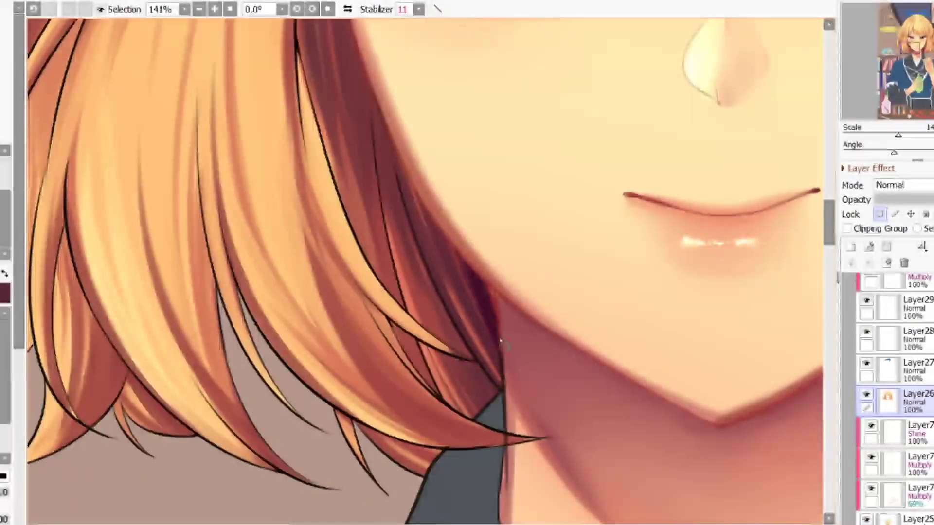
{"action": "left_click_drag", "start_coordinate": [460, 293], "coordinate": [499, 368]}
{"action": "left_click_drag", "start_coordinate": [425, 208], "coordinate": [503, 387]}
{"action": "scroll", "coordinate": [495, 393], "scroll_direction": "down", "scroll_amount": 6}
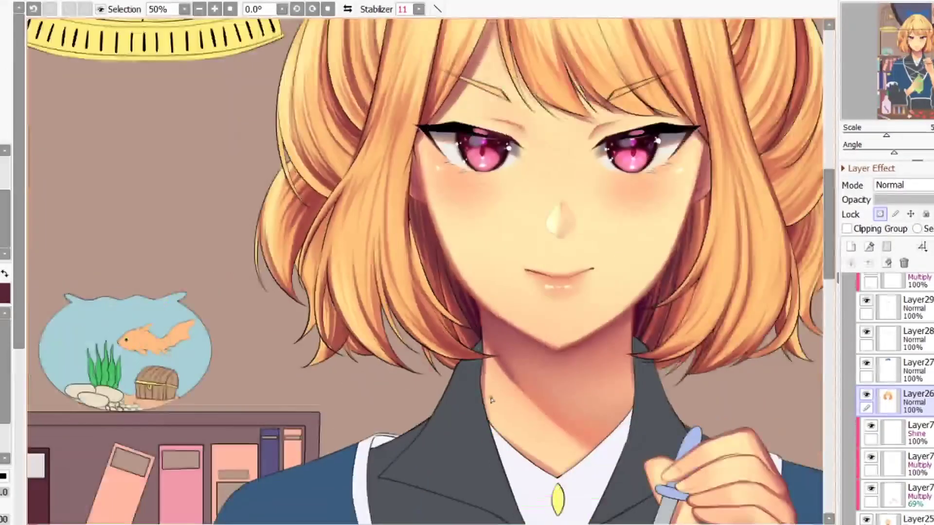
- Flip the view back and deepen the shadow along the side lock's edge near the outer eye corner
{"action": "key", "text": "h"}
{"action": "scroll", "coordinate": [465, 381], "scroll_direction": "down", "scroll_amount": 3}
{"action": "scroll", "coordinate": [344, 196], "scroll_direction": "up", "scroll_amount": 6}
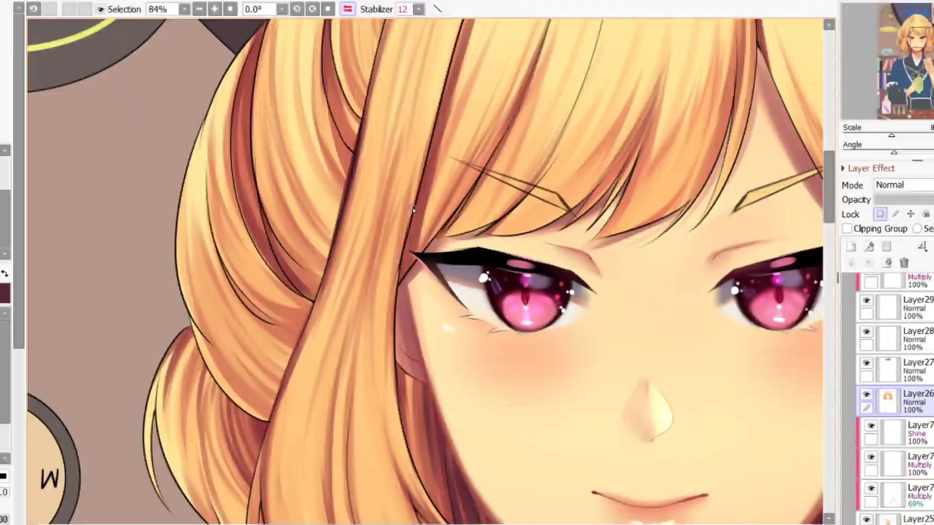
{"action": "key", "text": "ctrl+z"}
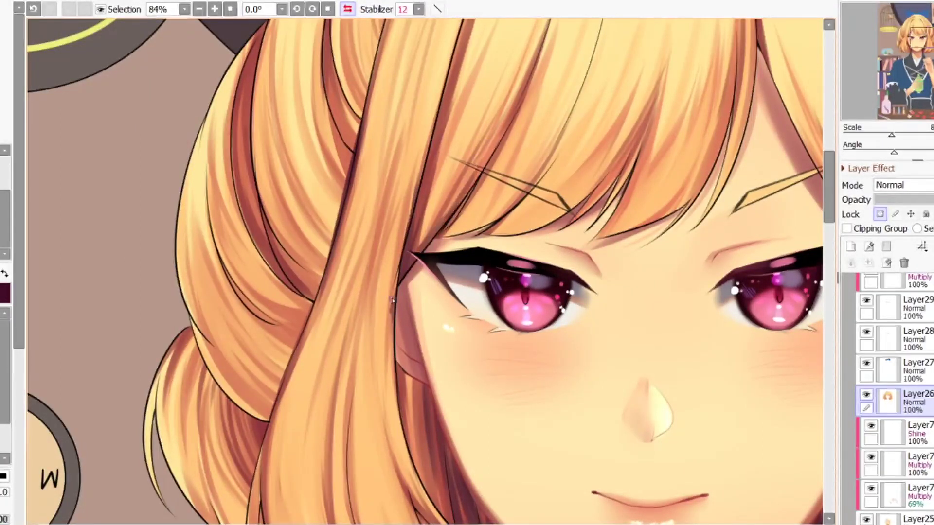
{"action": "scroll", "coordinate": [392, 300], "scroll_direction": "down", "scroll_amount": 5}
{"action": "scroll", "coordinate": [360, 218], "scroll_direction": "down", "scroll_amount": 2}
- Paint dark purple-red shadow into the upper part of the outermost gap between the swept-back hair sections
{"action": "scroll", "coordinate": [330, 142], "scroll_direction": "up", "scroll_amount": 6}
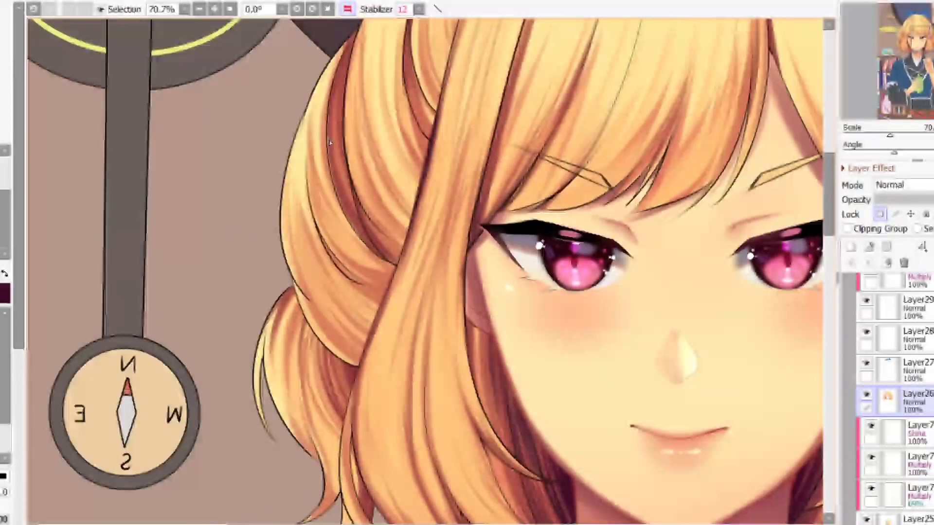
{"action": "scroll", "coordinate": [330, 143], "scroll_direction": "up", "scroll_amount": 1}
{"action": "scroll", "coordinate": [311, 184], "scroll_direction": "down", "scroll_amount": 2}
{"action": "scroll", "coordinate": [290, 222], "scroll_direction": "up", "scroll_amount": 4}
{"action": "left_click_drag", "start_coordinate": [278, 239], "coordinate": [342, 80]}
{"action": "key", "text": "ctrl+z"}
{"action": "left_click_drag", "start_coordinate": [265, 313], "coordinate": [343, 94]}
{"action": "mouse_move", "coordinate": [271, 290]}
{"action": "left_mouse_down"}
{"action": "mouse_move", "coordinate": [300, 184]}
{"action": "mouse_move", "coordinate": [344, 97]}
{"action": "mouse_move", "coordinate": [296, 381]}
{"action": "mouse_move", "coordinate": [330, 95]}
{"action": "left_mouse_up"}
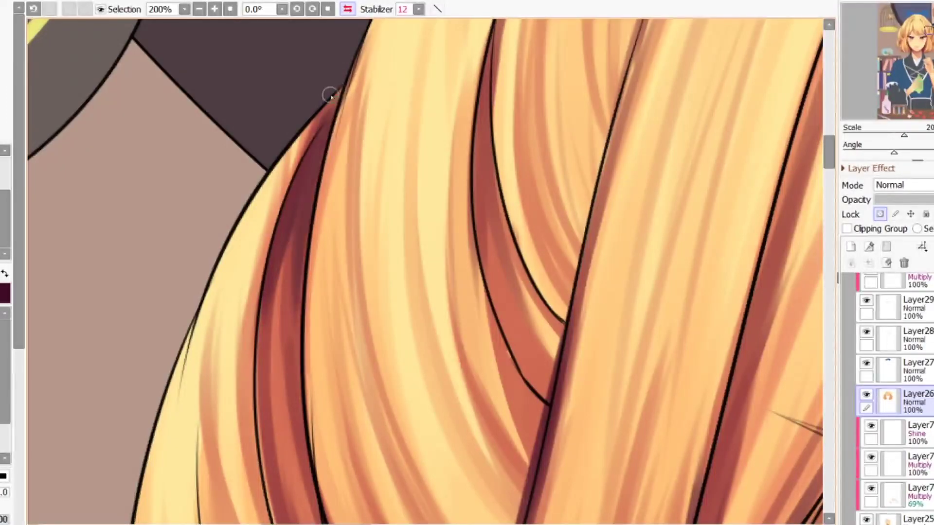
{"action": "scroll", "coordinate": [323, 93], "scroll_direction": "down", "scroll_amount": 5}
- Extend the dark purple shadow down the outermost hair gap to where it tucks behind the side lock
{"action": "scroll", "coordinate": [313, 290], "scroll_direction": "up", "scroll_amount": 4}
{"action": "mouse_move", "coordinate": [294, 307]}
{"action": "left_mouse_down"}
{"action": "mouse_move", "coordinate": [354, 393]}
{"action": "mouse_move", "coordinate": [267, 245]}
{"action": "left_mouse_up"}
{"action": "left_click_drag", "start_coordinate": [358, 391], "coordinate": [303, 270]}
{"action": "mouse_move", "coordinate": [340, 372]}
{"action": "left_mouse_down"}
{"action": "mouse_move", "coordinate": [298, 296]}
{"action": "mouse_move", "coordinate": [260, 93]}
{"action": "left_mouse_up"}
{"action": "scroll", "coordinate": [307, 265], "scroll_direction": "down", "scroll_amount": 2}
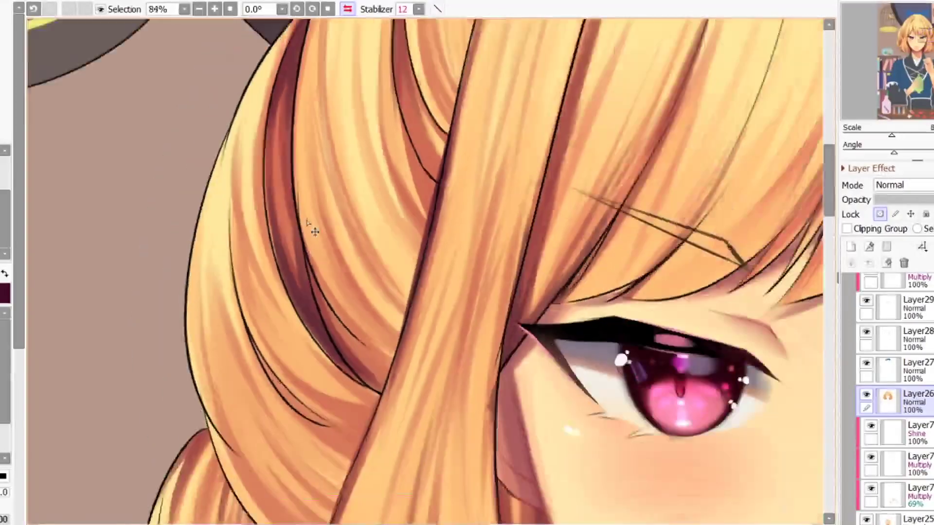
{"action": "scroll", "coordinate": [315, 232], "scroll_direction": "down", "scroll_amount": 8}
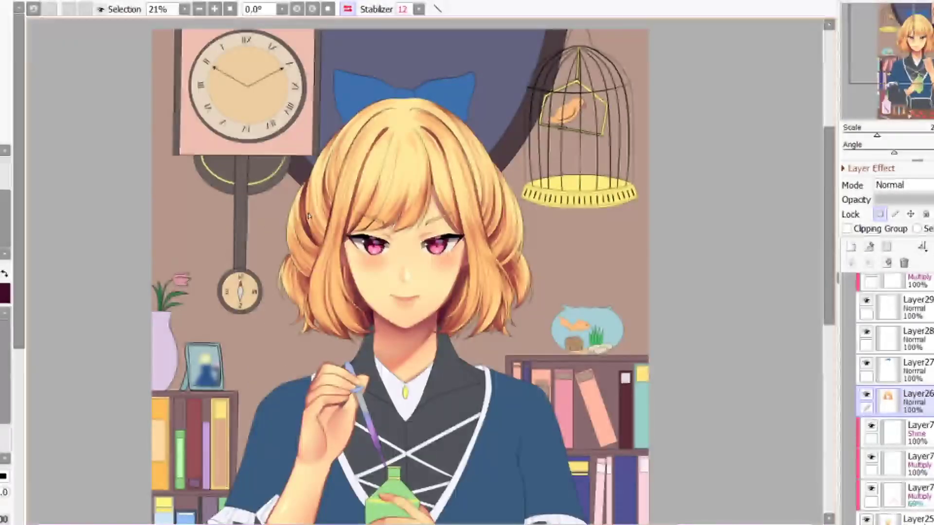
{"action": "scroll", "coordinate": [326, 186], "scroll_direction": "down", "scroll_amount": 2}
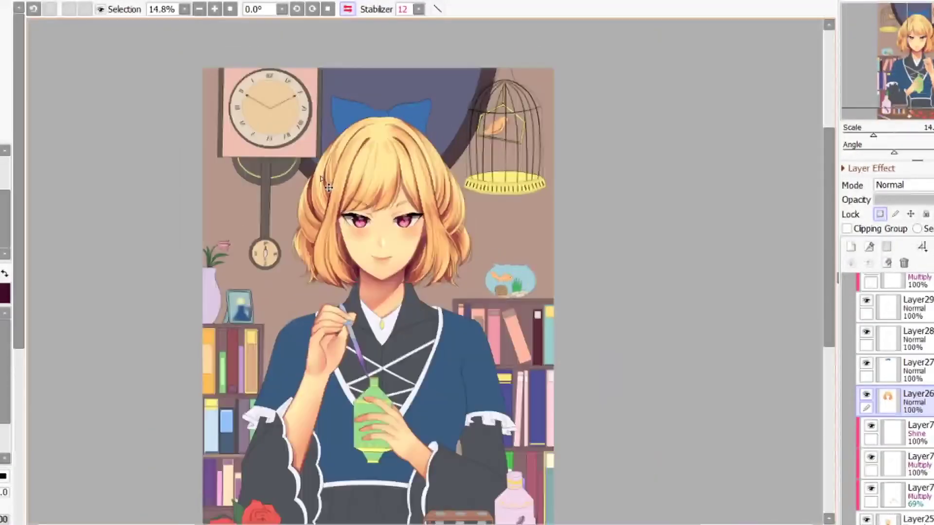
- Darken the smaller gap between the swept-back sections beside the side lock with deep purple strokes, redoing one stroke
{"action": "scroll", "coordinate": [327, 186], "scroll_direction": "up", "scroll_amount": 5}
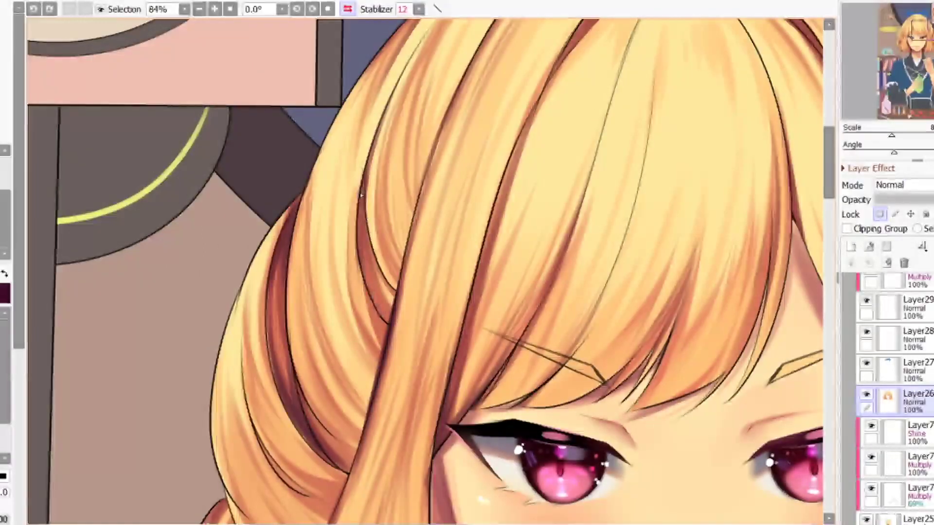
{"action": "left_click_drag", "start_coordinate": [363, 182], "coordinate": [365, 289]}
{"action": "left_click_drag", "start_coordinate": [368, 205], "coordinate": [384, 278]}
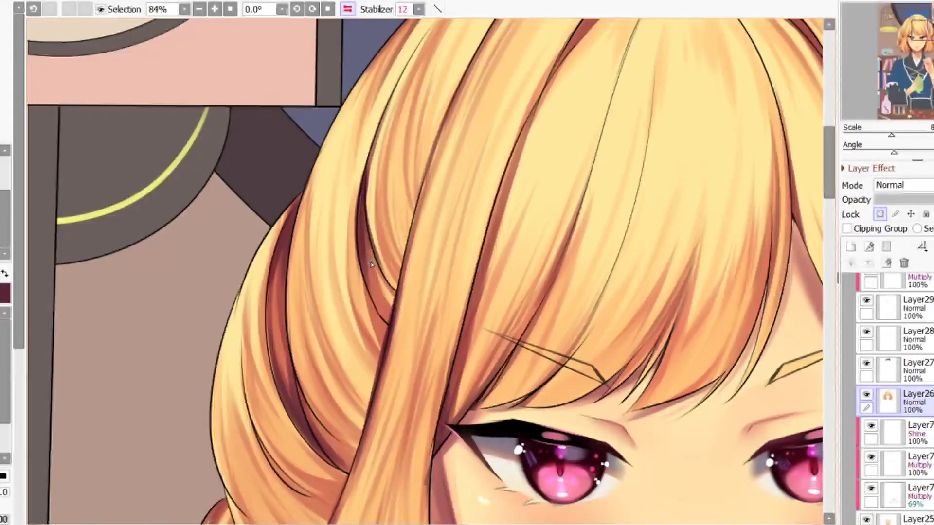
{"action": "scroll", "coordinate": [357, 220], "scroll_direction": "up", "scroll_amount": 3}
{"action": "left_click_drag", "start_coordinate": [375, 160], "coordinate": [382, 331]}
{"action": "mouse_move", "coordinate": [373, 140]}
{"action": "left_mouse_down"}
{"action": "mouse_move", "coordinate": [437, 412]}
{"action": "mouse_move", "coordinate": [377, 331]}
{"action": "mouse_move", "coordinate": [371, 264]}
{"action": "mouse_move", "coordinate": [387, 380]}
{"action": "mouse_move", "coordinate": [379, 170]}
{"action": "mouse_move", "coordinate": [462, 434]}
{"action": "mouse_move", "coordinate": [373, 208]}
{"action": "mouse_move", "coordinate": [425, 387]}
{"action": "left_mouse_up"}
{"action": "key", "text": "ctrl+z"}
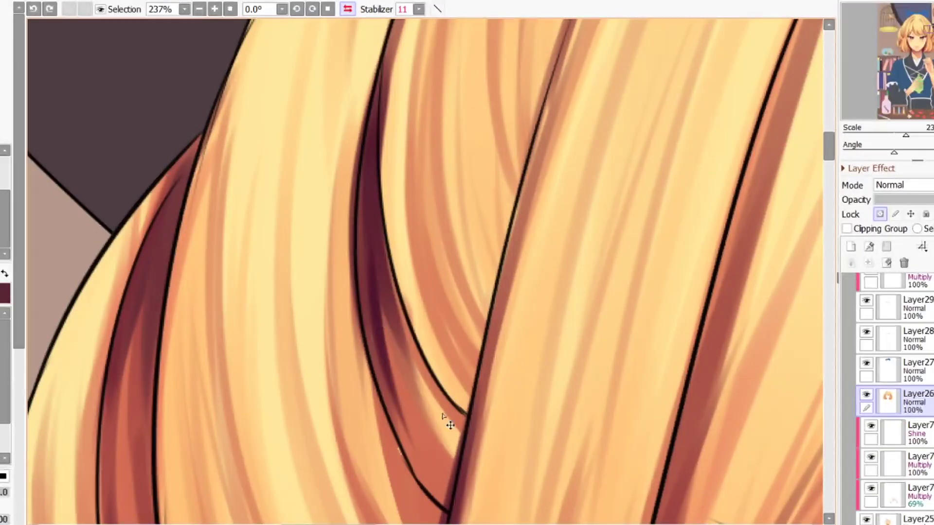
{"action": "mouse_move", "coordinate": [376, 270]}
{"action": "left_mouse_down"}
{"action": "mouse_move", "coordinate": [436, 479]}
{"action": "mouse_move", "coordinate": [370, 295]}
{"action": "mouse_move", "coordinate": [389, 414]}
{"action": "left_mouse_up"}
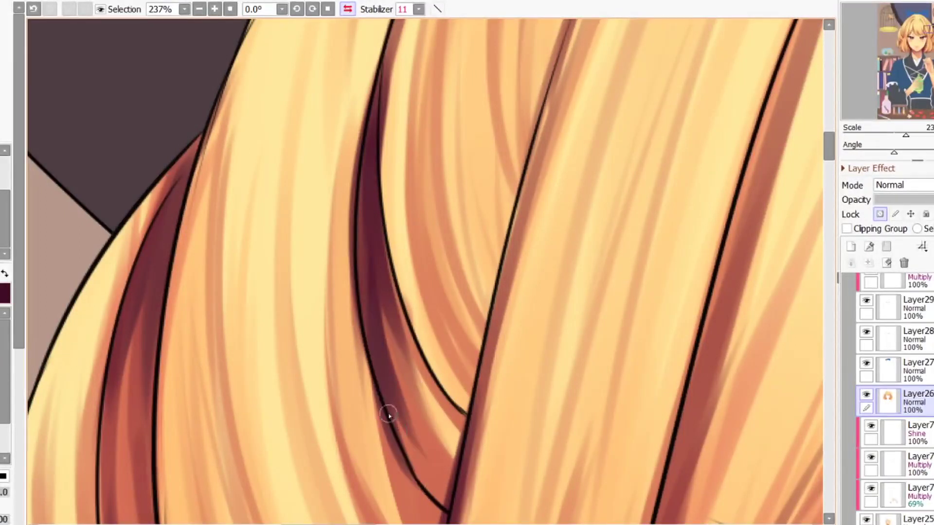
{"action": "left_click_drag", "start_coordinate": [378, 233], "coordinate": [440, 428]}
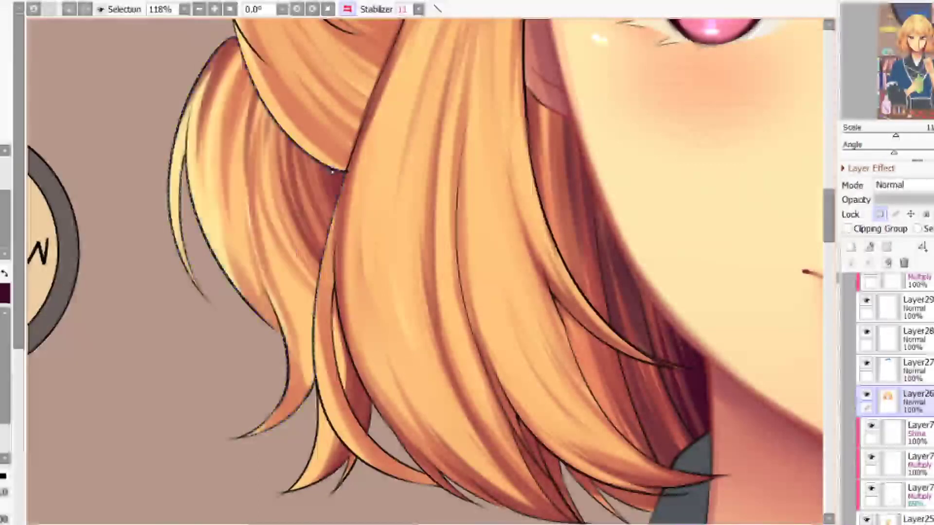
- Add deep purple shadow strands to the lower hair puff where it tucks under the upper section and side lock
{"action": "mouse_move", "coordinate": [314, 163]}
{"action": "left_mouse_down"}
{"action": "mouse_move", "coordinate": [332, 229]}
{"action": "mouse_move", "coordinate": [318, 163]}
{"action": "mouse_move", "coordinate": [352, 230]}
{"action": "left_mouse_up"}
{"action": "left_click_drag", "start_coordinate": [318, 110], "coordinate": [379, 272]}
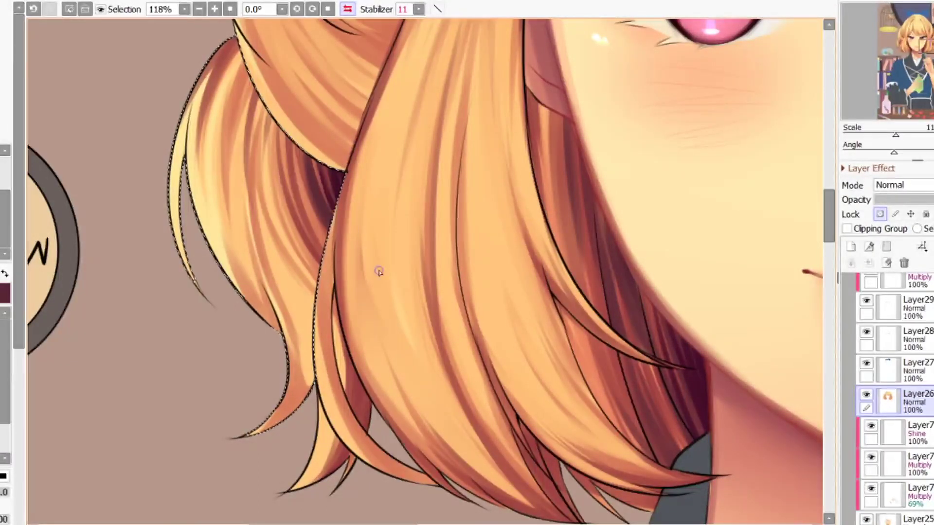
{"action": "scroll", "coordinate": [354, 288], "scroll_direction": "down", "scroll_amount": 6}
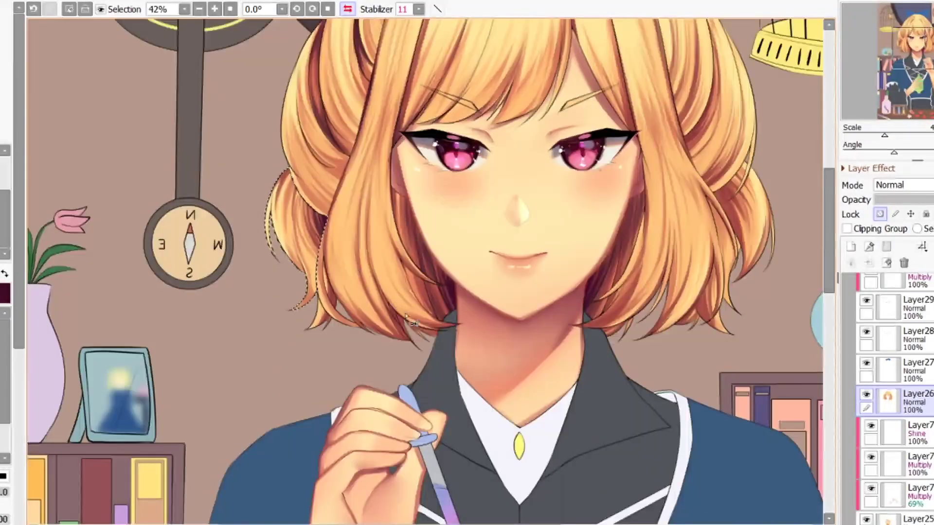
{"action": "scroll", "coordinate": [423, 165], "scroll_direction": "down", "scroll_amount": 5}
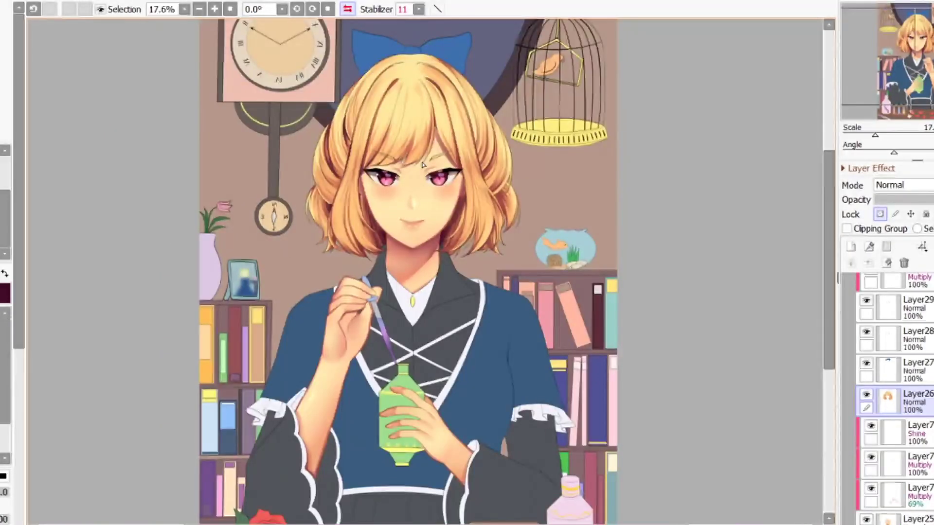
{"action": "scroll", "coordinate": [421, 165], "scroll_direction": "down", "scroll_amount": 1}
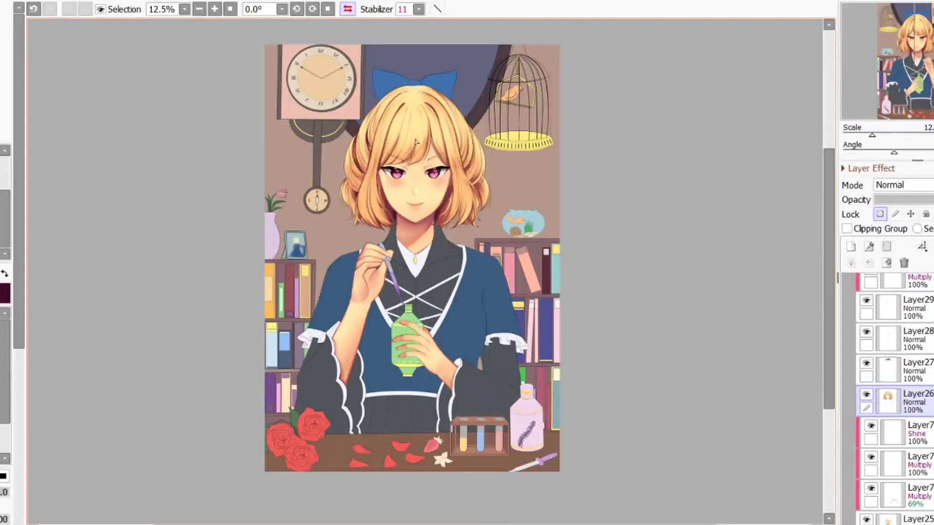
- Reselect only the narrow sliver inside the swept-back hair section and fill it with dark purple
{"action": "scroll", "coordinate": [416, 142], "scroll_direction": "up", "scroll_amount": 8}
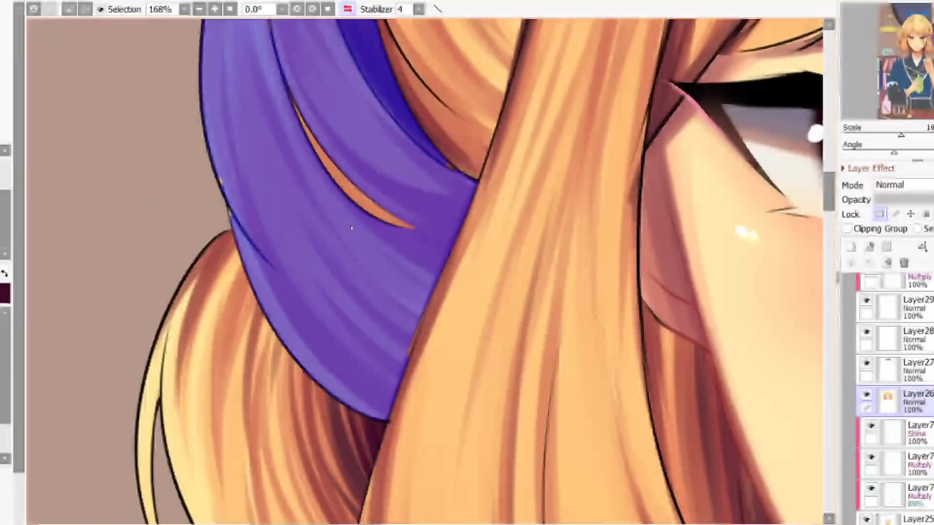
{"action": "key", "text": "ctrl+z"}
{"action": "left_click", "coordinate": [359, 197]}
{"action": "key", "text": "b"}
{"action": "left_click_drag", "start_coordinate": [304, 121], "coordinate": [406, 231]}
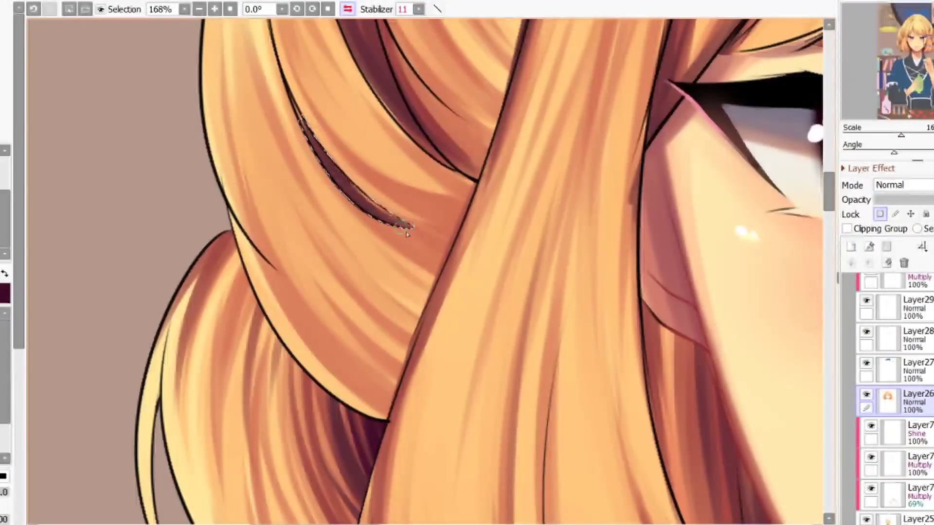
{"action": "scroll", "coordinate": [302, 143], "scroll_direction": "up", "scroll_amount": 1}
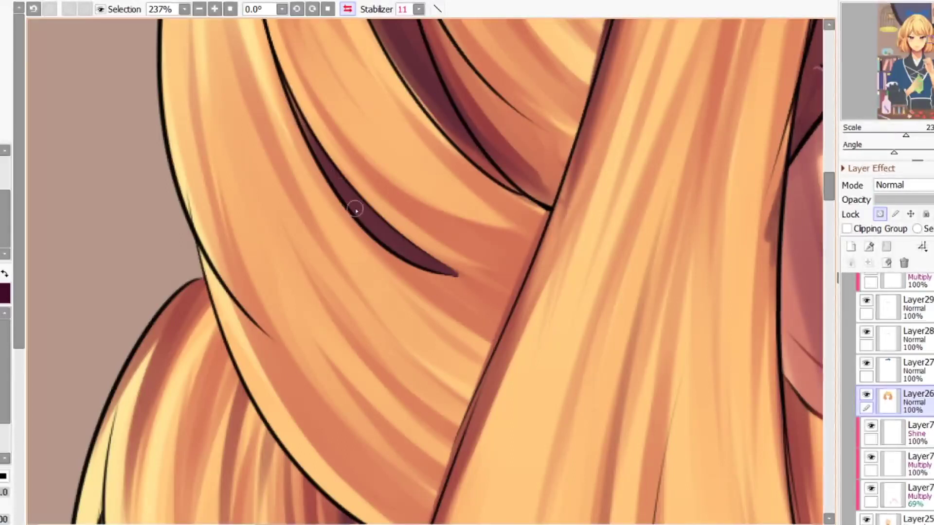
{"action": "scroll", "coordinate": [422, 274], "scroll_direction": "down", "scroll_amount": 3}
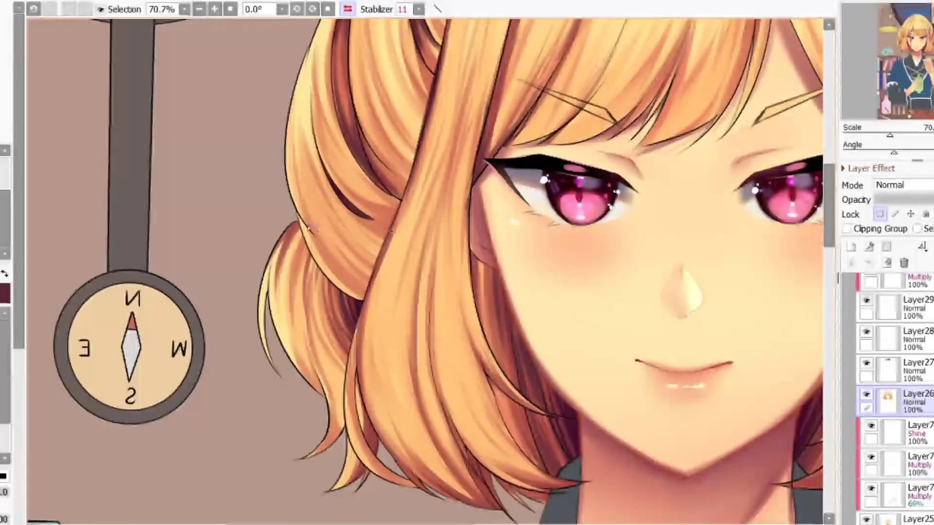
- Select the outer swept-back hair section and paint reddish shadow strands around the dark sliver and along its lower end
{"action": "scroll", "coordinate": [314, 217], "scroll_direction": "down", "scroll_amount": 2}
{"action": "scroll", "coordinate": [313, 218], "scroll_direction": "up", "scroll_amount": 2}
{"action": "key", "text": "w"}
{"action": "left_click", "coordinate": [313, 217]}
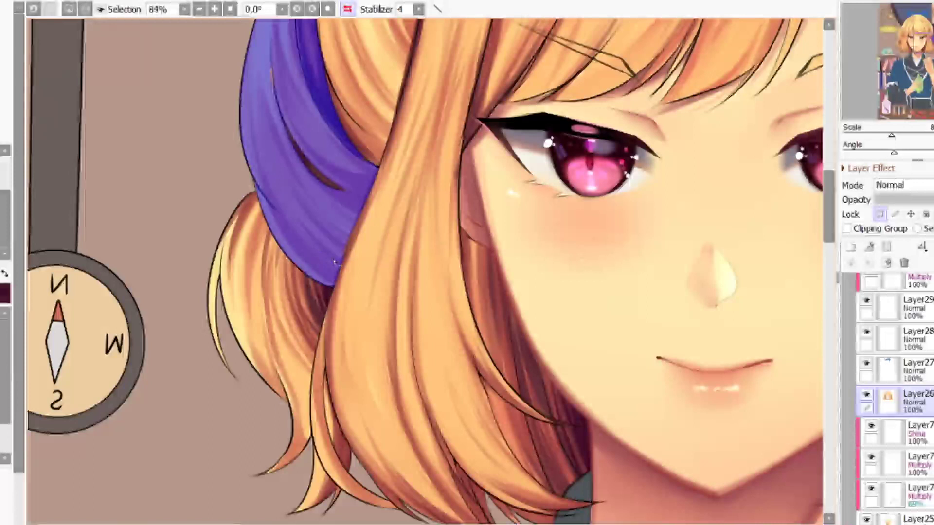
{"action": "key", "text": "b"}
{"action": "key", "text": "ctrl+z"}
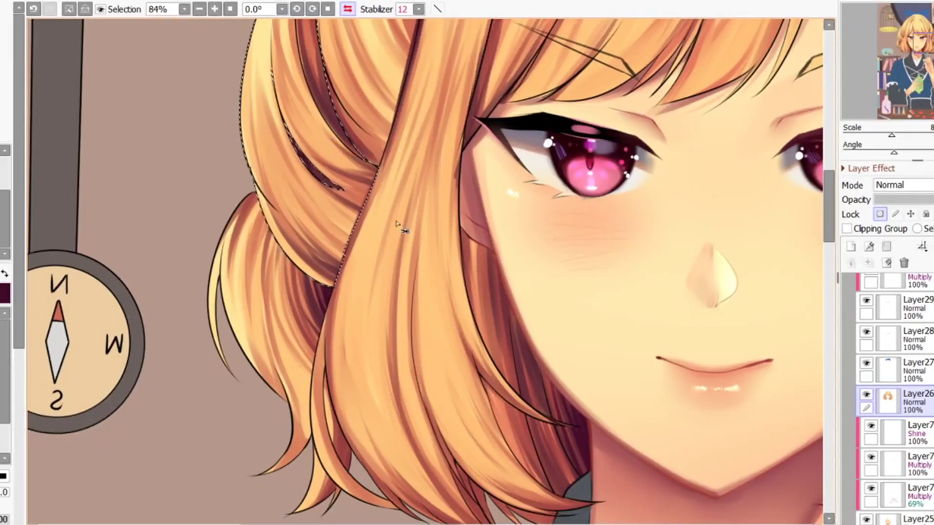
{"action": "key", "text": "ctrl+d"}
{"action": "scroll", "coordinate": [340, 253], "scroll_direction": "down", "scroll_amount": 4}
{"action": "scroll", "coordinate": [314, 187], "scroll_direction": "up", "scroll_amount": 3}
{"action": "key", "text": "ctrl+z"}
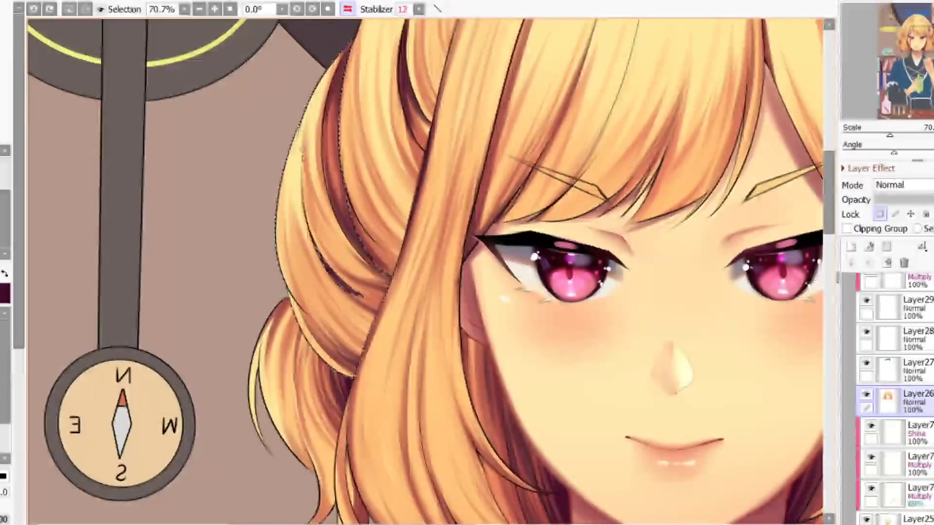
{"action": "scroll", "coordinate": [368, 232], "scroll_direction": "down", "scroll_amount": 4}
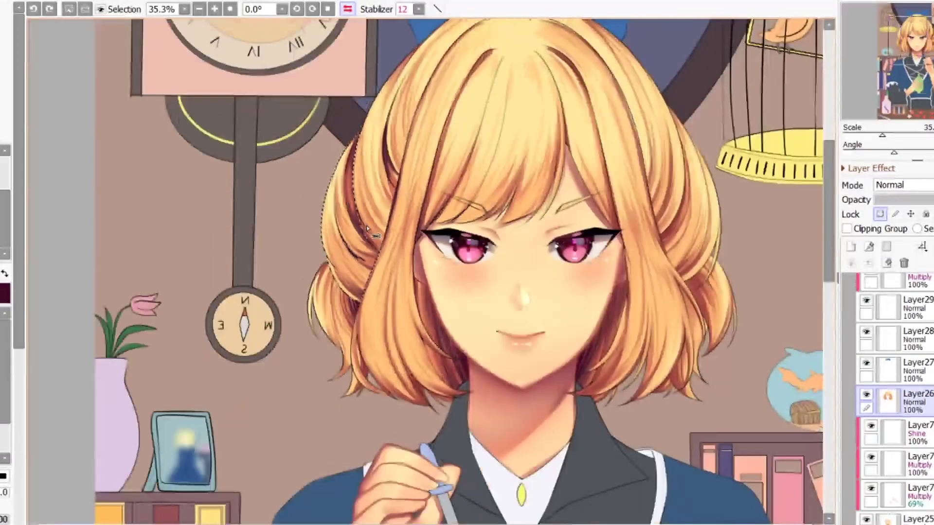
- Unflip the canvas, select the outer swept-back hair section on the other side, and paint dark purple shadow strands beside the side lock
{"action": "scroll", "coordinate": [368, 232], "scroll_direction": "down", "scroll_amount": 2}
{"action": "key", "text": "h"}
{"action": "scroll", "coordinate": [289, 199], "scroll_direction": "up", "scroll_amount": 6}
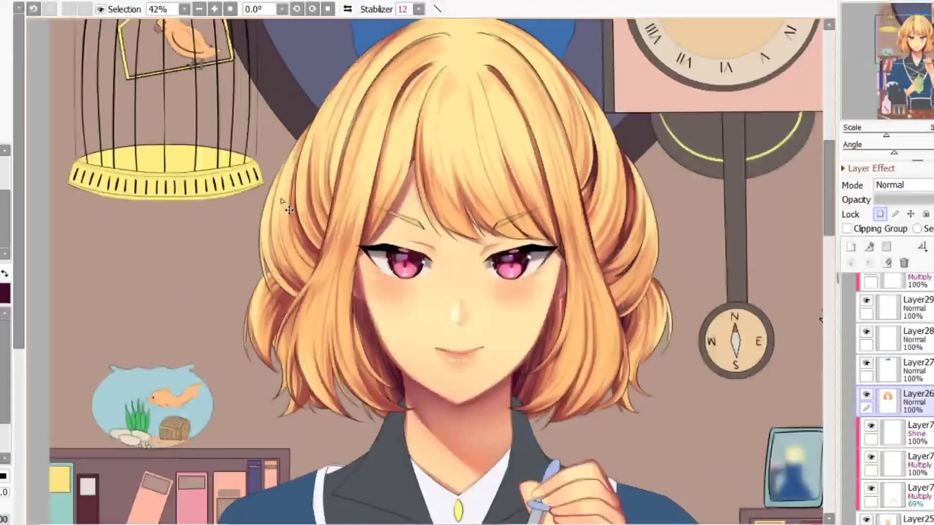
{"action": "key", "text": "w"}
{"action": "left_click", "coordinate": [302, 252]}
{"action": "key", "text": "b"}
{"action": "left_click_drag", "start_coordinate": [341, 291], "coordinate": [312, 248]}
{"action": "key", "text": "["}
{"action": "key", "text": "["}
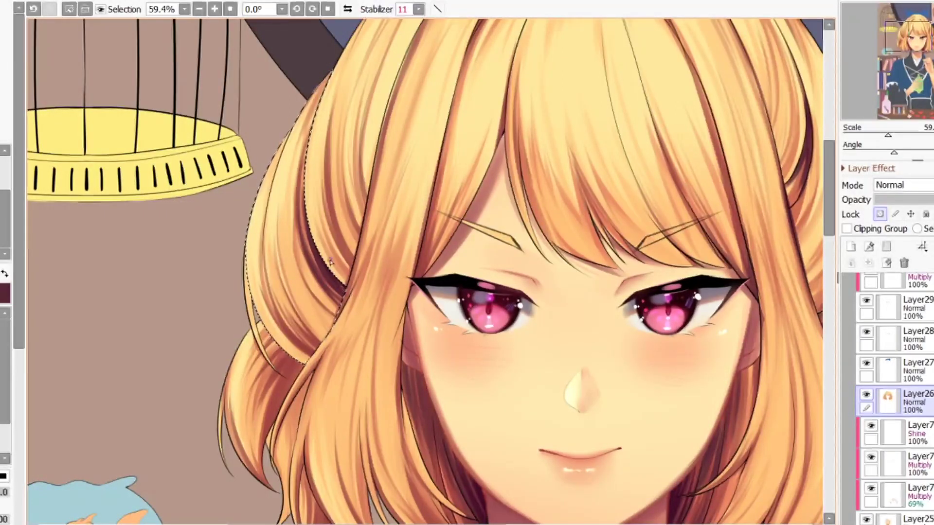
{"action": "scroll", "coordinate": [358, 262], "scroll_direction": "down", "scroll_amount": 2}
{"action": "key", "text": "ctrl+d"}
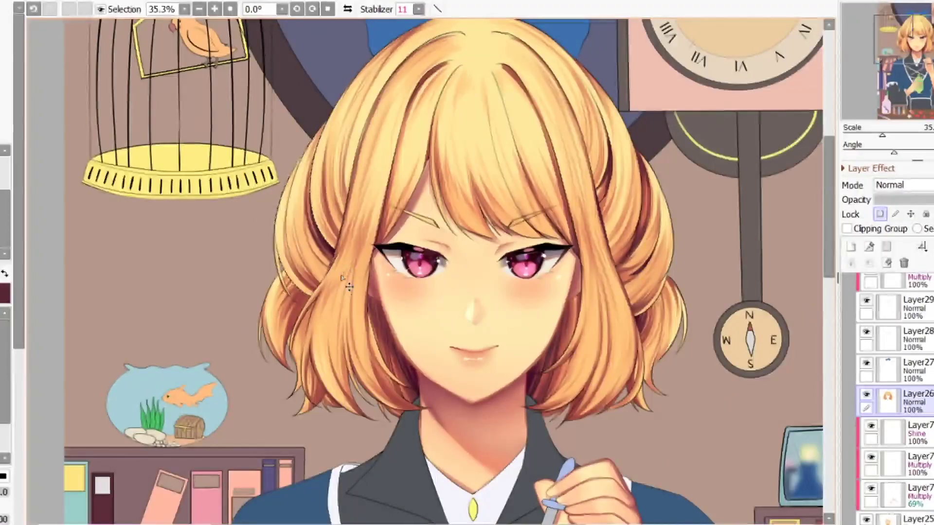
{"action": "scroll", "coordinate": [331, 201], "scroll_direction": "down", "scroll_amount": 2}
{"action": "scroll", "coordinate": [332, 201], "scroll_direction": "up", "scroll_amount": 7}
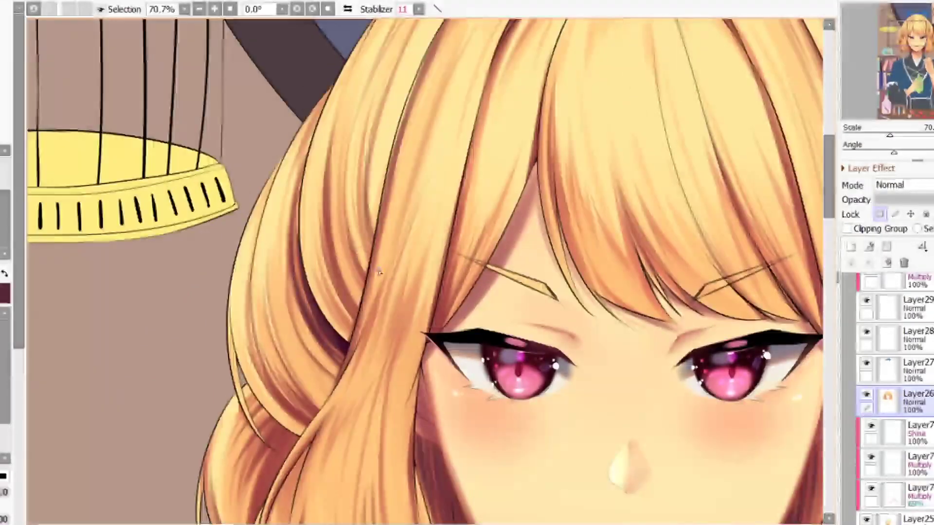
{"action": "left_click", "coordinate": [352, 263]}
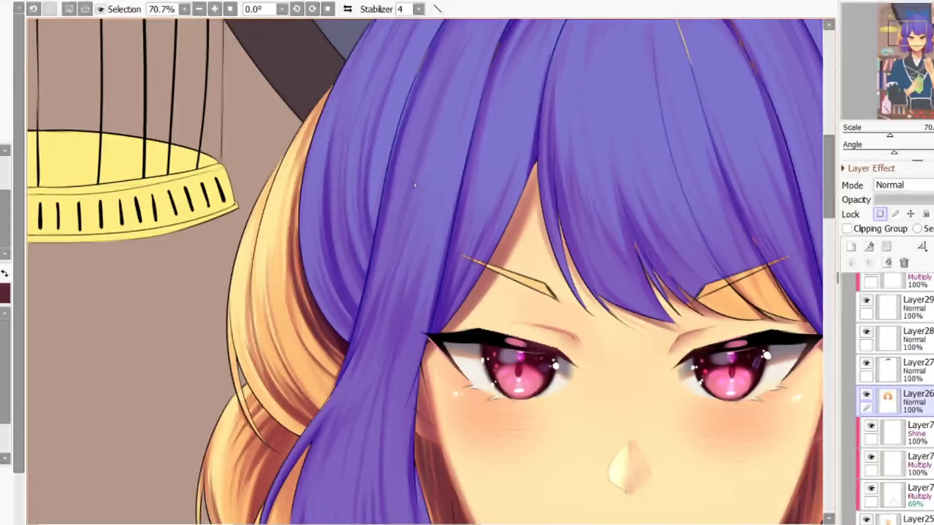
{"action": "key", "text": "ctrl+d"}
{"action": "scroll", "coordinate": [430, 142], "scroll_direction": "down", "scroll_amount": 2}
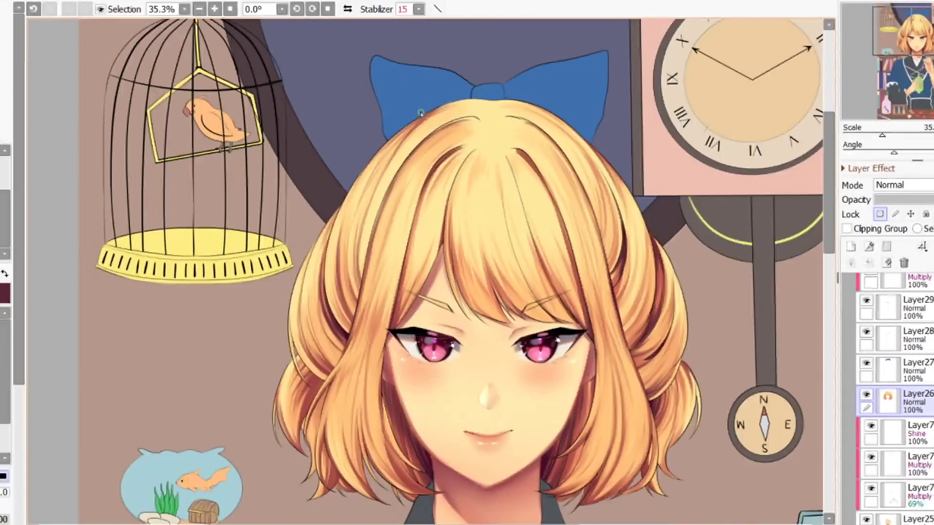
- Select the upper swept-back section behind the side lock and paint dark purple shadow strands into its lower end
{"action": "scroll", "coordinate": [372, 216], "scroll_direction": "up", "scroll_amount": 2}
{"action": "key", "text": "w"}
{"action": "left_click", "coordinate": [344, 255]}
{"action": "scroll", "coordinate": [339, 299], "scroll_direction": "up", "scroll_amount": 3}
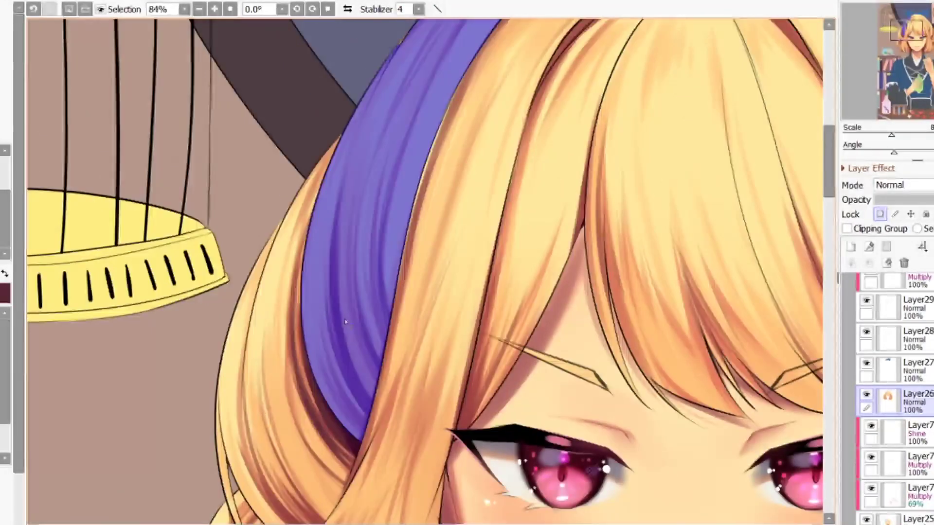
{"action": "key", "text": "b"}
{"action": "mouse_move", "coordinate": [359, 375]}
{"action": "left_mouse_down"}
{"action": "mouse_move", "coordinate": [327, 319]}
{"action": "mouse_move", "coordinate": [382, 412]}
{"action": "left_mouse_up"}
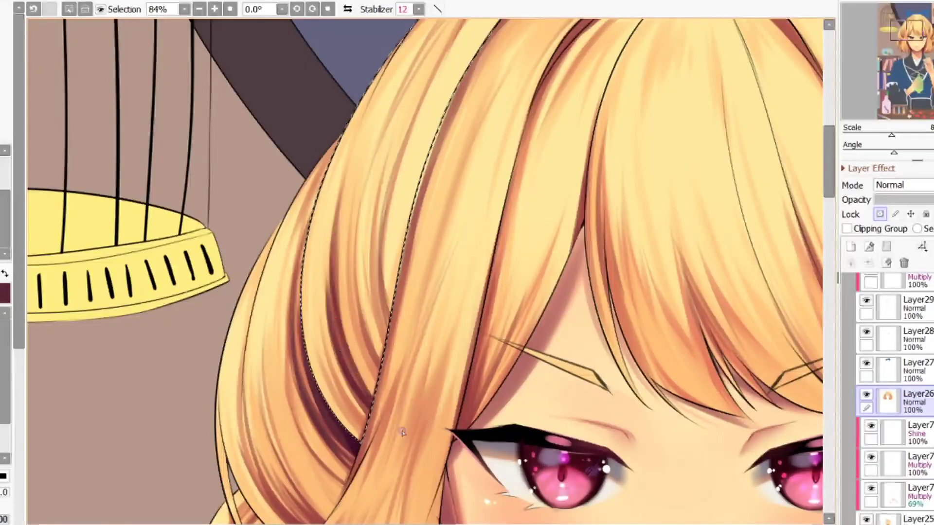
{"action": "scroll", "coordinate": [351, 145], "scroll_direction": "up", "scroll_amount": 1}
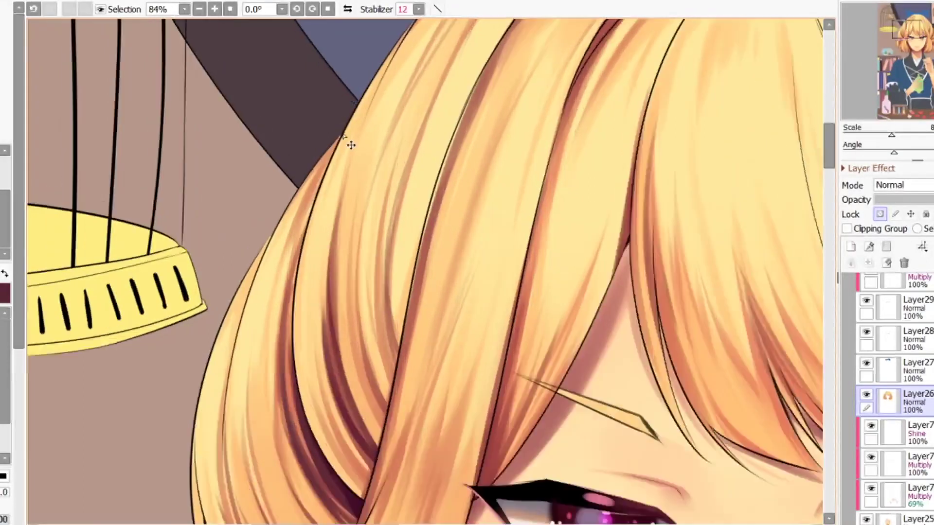
- Deepen the lower hair puff with dark purple where it tucks under the side lock, and clear the selection
{"action": "scroll", "coordinate": [351, 144], "scroll_direction": "up", "scroll_amount": 6}
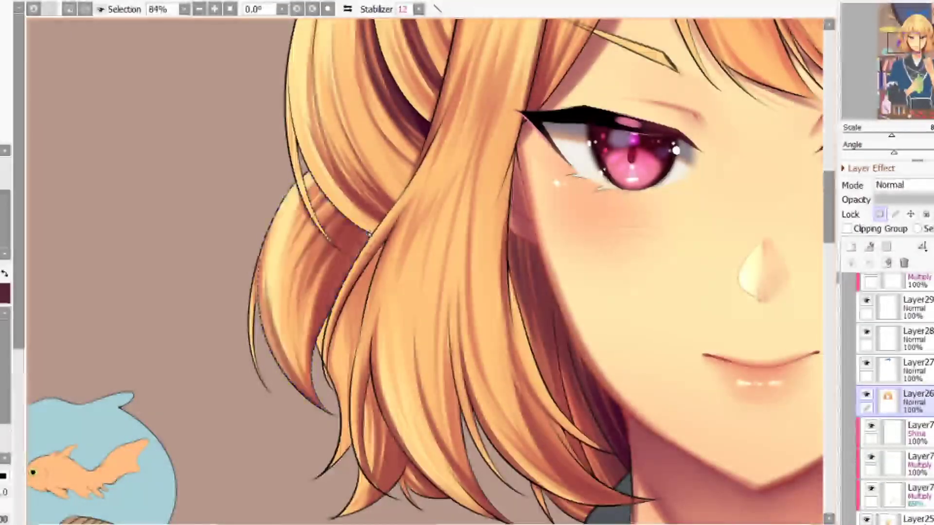
{"action": "left_click_drag", "start_coordinate": [366, 234], "coordinate": [338, 295]}
{"action": "left_click_drag", "start_coordinate": [367, 231], "coordinate": [328, 317]}
{"action": "right_click", "coordinate": [353, 257]}
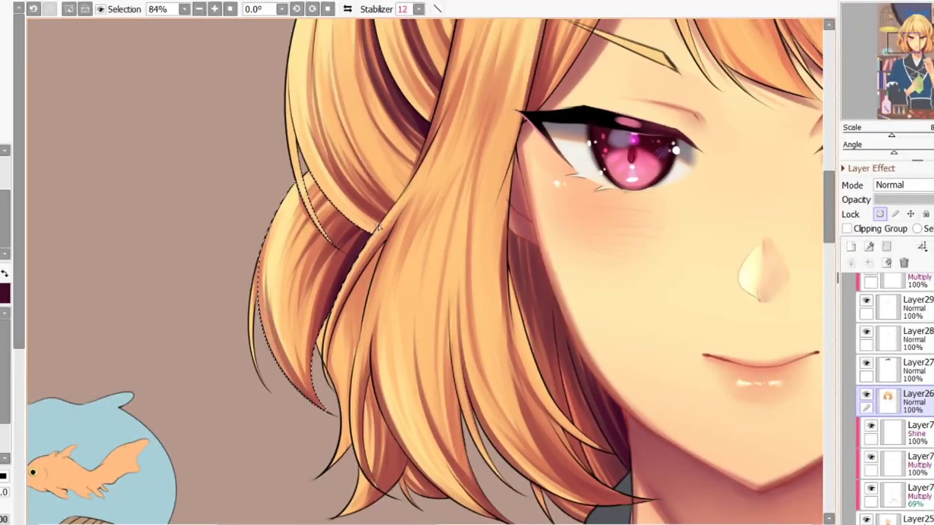
{"action": "key", "text": "ctrl+d"}
- Select the narrow strand behind the side lock and paint a dark purple shadow down from its upper end
{"action": "key", "text": "w"}
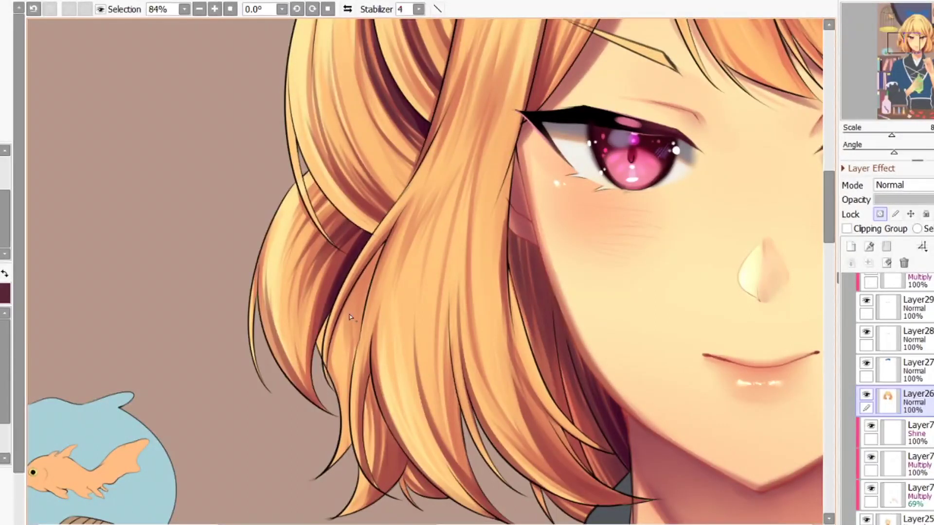
{"action": "left_click", "coordinate": [358, 319]}
{"action": "key", "text": "b"}
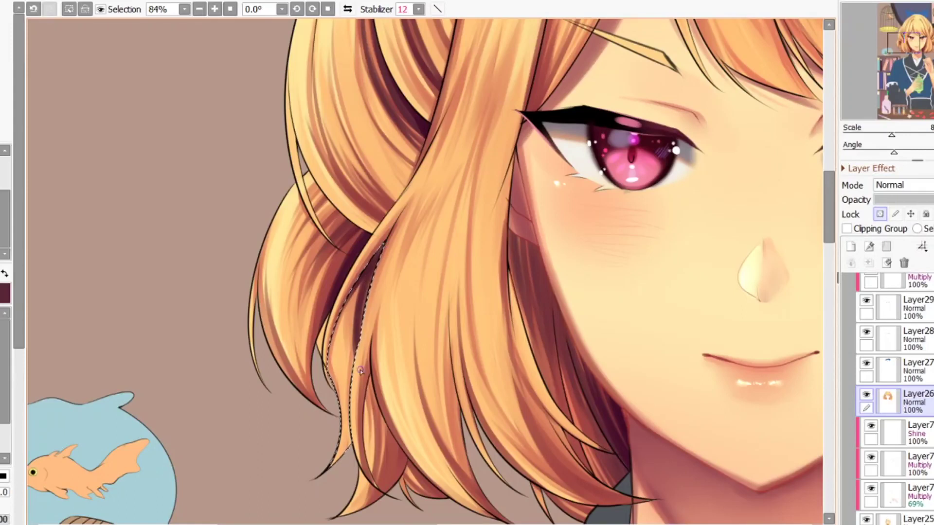
{"action": "scroll", "coordinate": [347, 221], "scroll_direction": "down", "scroll_amount": 6}
{"action": "scroll", "coordinate": [367, 244], "scroll_direction": "up", "scroll_amount": 11}
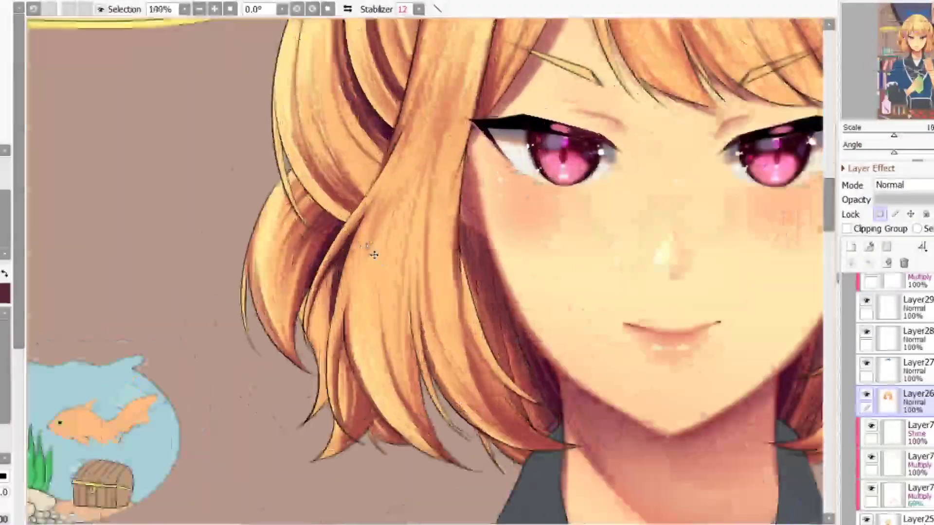
{"action": "scroll", "coordinate": [314, 270], "scroll_direction": "down", "scroll_amount": 3}
{"action": "scroll", "coordinate": [335, 233], "scroll_direction": "up", "scroll_amount": 4}
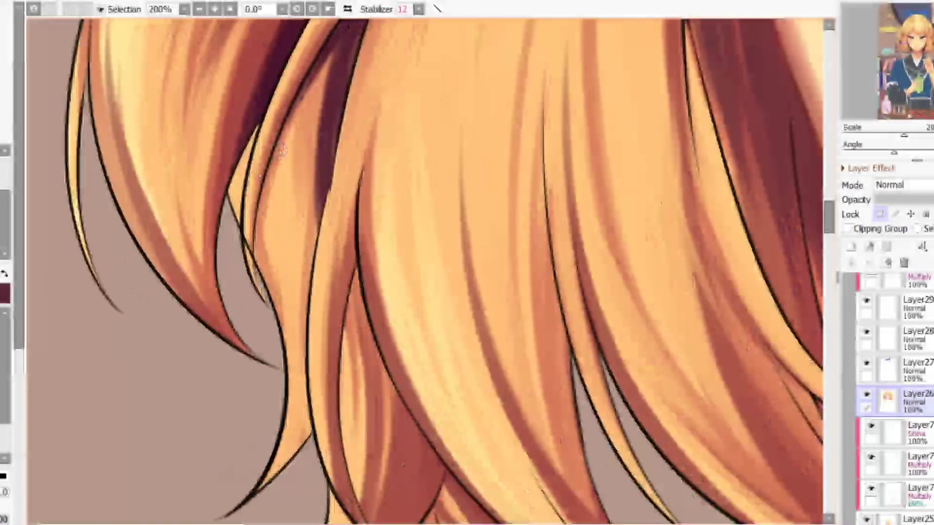
{"action": "right_click", "coordinate": [344, 42]}
{"action": "mouse_move", "coordinate": [344, 42]}
{"action": "left_mouse_down"}
{"action": "mouse_move", "coordinate": [294, 214]}
{"action": "mouse_move", "coordinate": [312, 194]}
{"action": "left_mouse_up"}
- Select the inner hair tips beneath the side lock, shade them with dark purple strands along the overlapping edge, and deselect
{"action": "key", "text": "w"}
{"action": "left_click", "coordinate": [377, 381]}
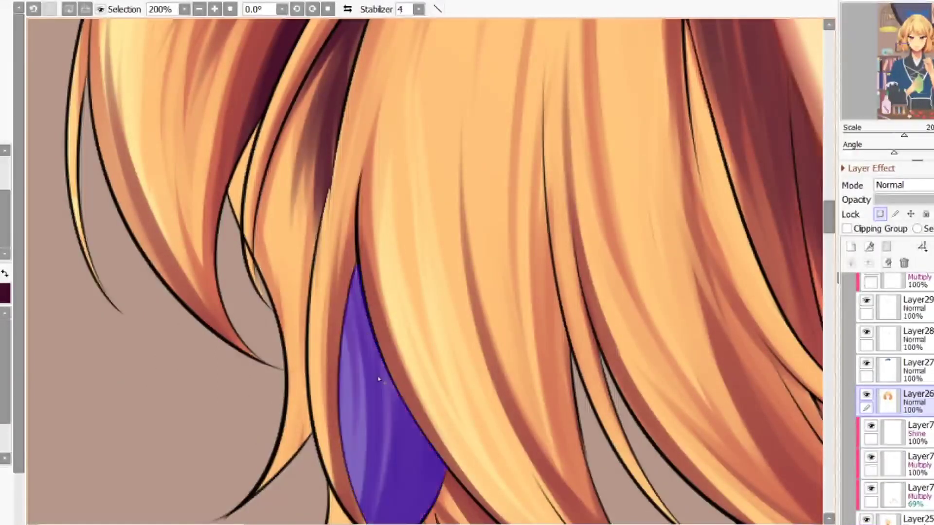
{"action": "scroll", "coordinate": [330, 238], "scroll_direction": "down", "scroll_amount": 3}
{"action": "scroll", "coordinate": [342, 358], "scroll_direction": "up", "scroll_amount": 2}
{"action": "left_click", "coordinate": [342, 358]}
{"action": "key", "text": "b"}
{"action": "left_click_drag", "start_coordinate": [371, 205], "coordinate": [381, 293]}
{"action": "left_click_drag", "start_coordinate": [385, 224], "coordinate": [348, 368]}
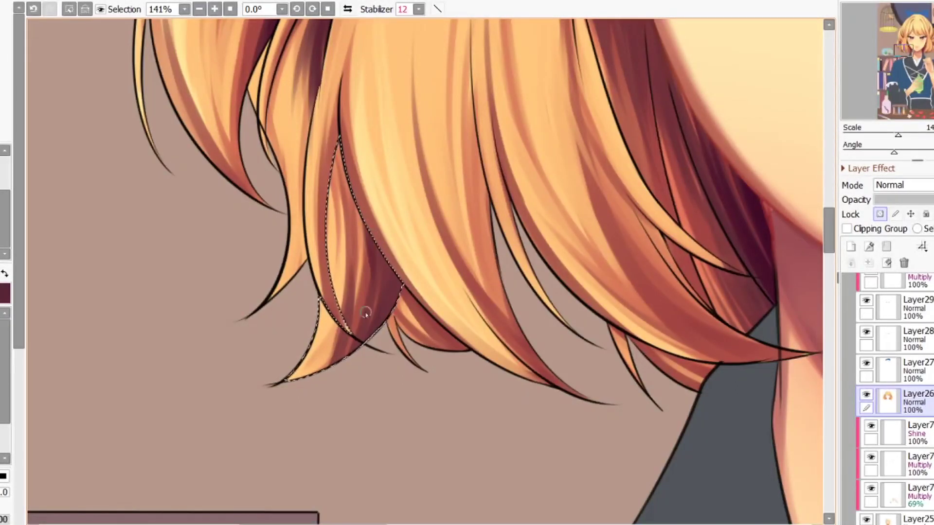
{"action": "key", "text": "ctrl+d"}
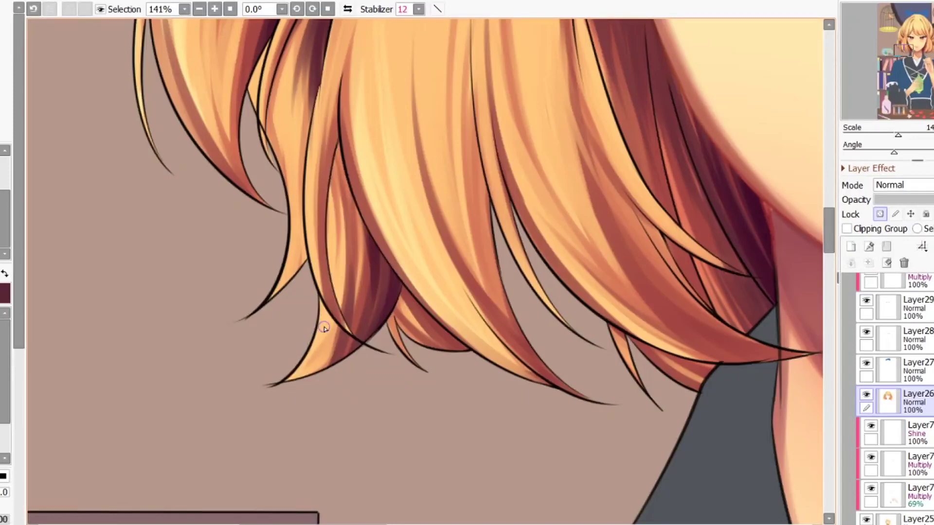
{"action": "scroll", "coordinate": [324, 329], "scroll_direction": "down", "scroll_amount": 4}
{"action": "scroll", "coordinate": [304, 249], "scroll_direction": "up", "scroll_amount": 5}
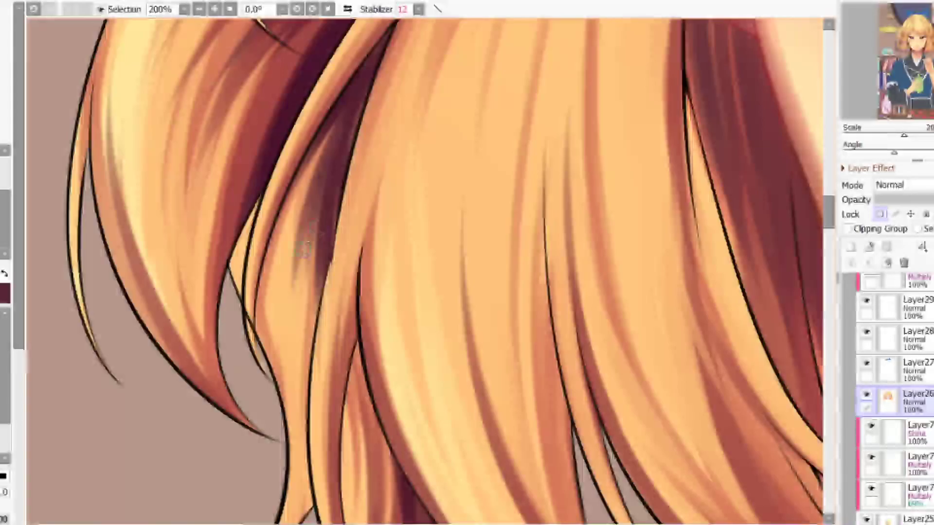
{"action": "scroll", "coordinate": [400, 348], "scroll_direction": "down", "scroll_amount": 4}
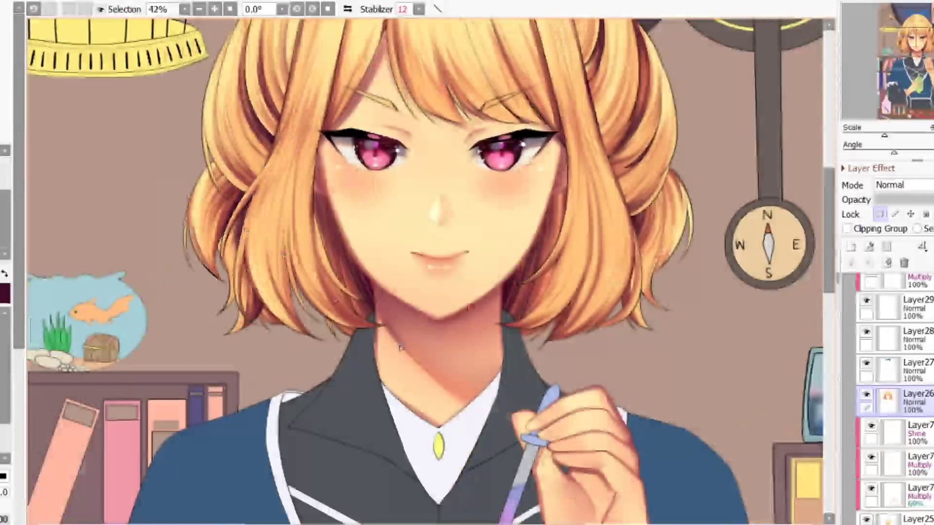
{"action": "scroll", "coordinate": [400, 348], "scroll_direction": "down", "scroll_amount": 2}
{"action": "scroll", "coordinate": [337, 347], "scroll_direction": "up", "scroll_amount": 6}
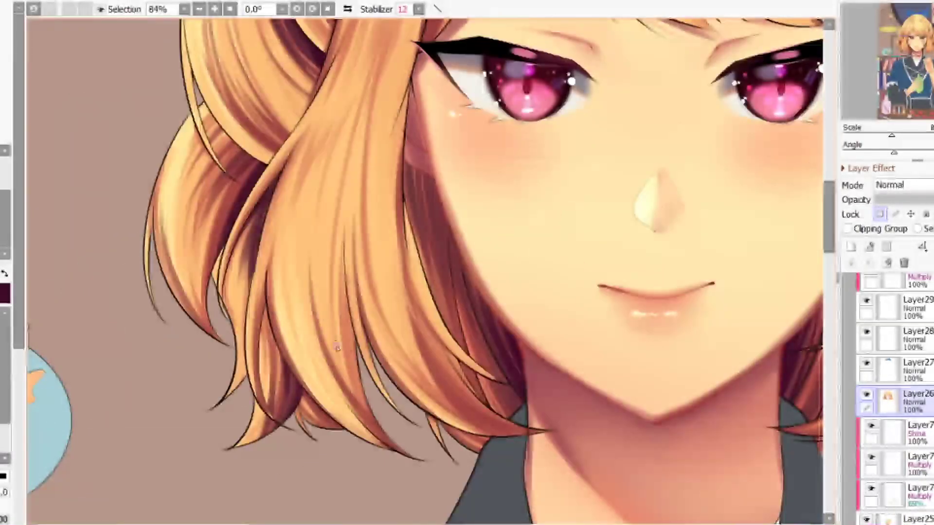
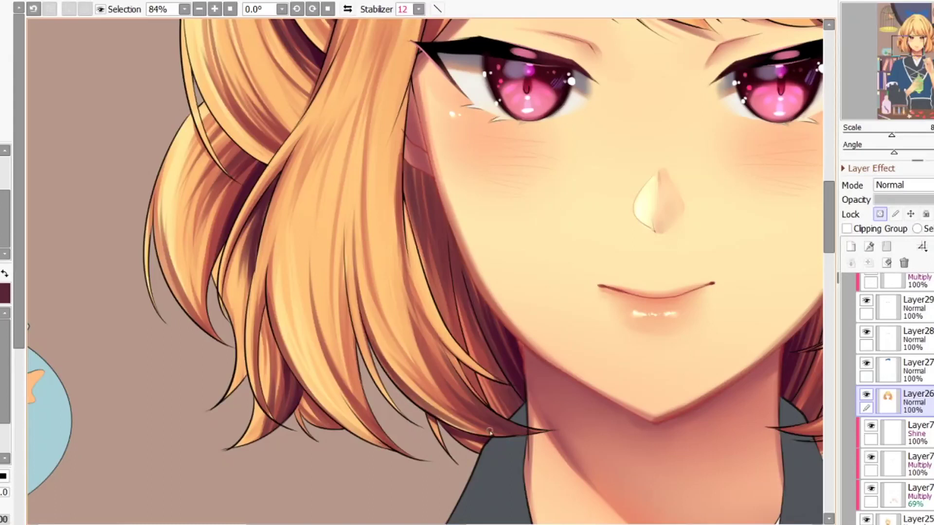
{"action": "scroll", "coordinate": [489, 432], "scroll_direction": "down", "scroll_amount": 2}
- Flip the canvas and deepen the lower hair tips near the collar with dark reddish-purple strokes, redoing one stroke
{"action": "key", "text": "h"}
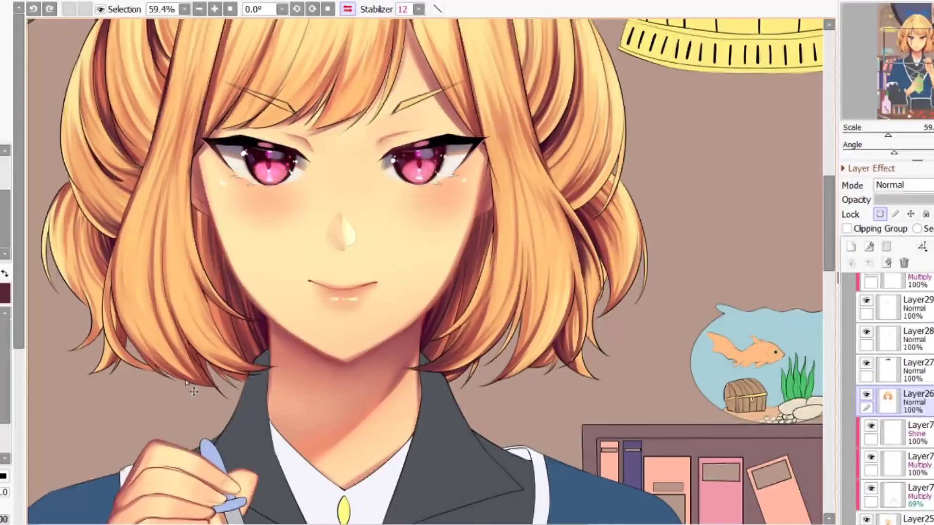
{"action": "scroll", "coordinate": [193, 392], "scroll_direction": "up", "scroll_amount": 6}
{"action": "left_click_drag", "start_coordinate": [318, 429], "coordinate": [220, 288]}
{"action": "left_click_drag", "start_coordinate": [300, 349], "coordinate": [440, 365]}
{"action": "key", "text": "bracketright"}
{"action": "key", "text": "ctrl+z"}
{"action": "left_click_drag", "start_coordinate": [292, 346], "coordinate": [466, 373]}
{"action": "left_click_drag", "start_coordinate": [319, 332], "coordinate": [475, 346]}
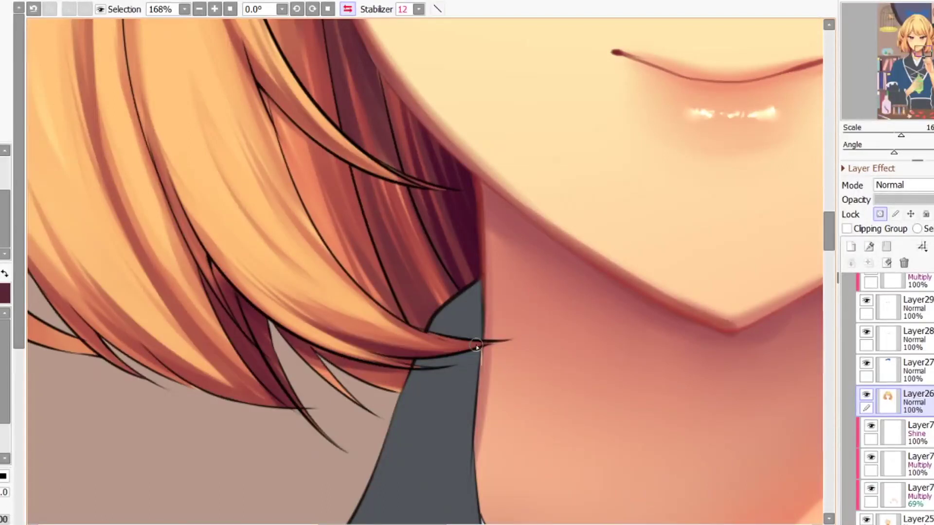
{"action": "scroll", "coordinate": [428, 340], "scroll_direction": "down", "scroll_amount": 4}
{"action": "scroll", "coordinate": [360, 241], "scroll_direction": "up", "scroll_amount": 4}
{"action": "mouse_move", "coordinate": [342, 200]}
{"action": "left_mouse_down"}
{"action": "mouse_move", "coordinate": [375, 286]}
{"action": "mouse_move", "coordinate": [430, 368]}
{"action": "left_mouse_up"}
{"action": "key", "text": "ctrl+z"}
{"action": "scroll", "coordinate": [325, 277], "scroll_direction": "down", "scroll_amount": 6}
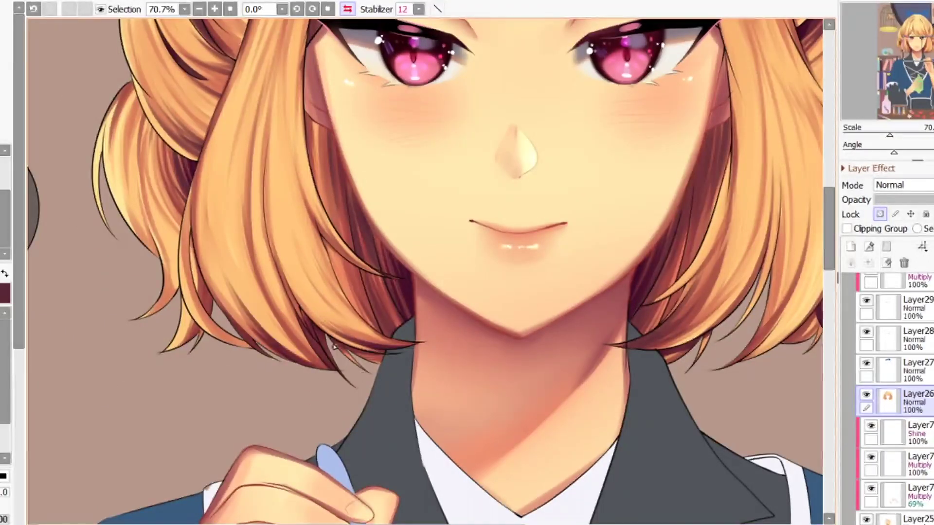
{"action": "scroll", "coordinate": [336, 316], "scroll_direction": "down", "scroll_amount": 5}
{"action": "scroll", "coordinate": [261, 288], "scroll_direction": "up", "scroll_amount": 7}
{"action": "mouse_move", "coordinate": [278, 317]}
{"action": "left_mouse_down"}
{"action": "mouse_move", "coordinate": [235, 368]}
{"action": "mouse_move", "coordinate": [269, 331]}
{"action": "mouse_move", "coordinate": [234, 366]}
{"action": "mouse_move", "coordinate": [281, 313]}
{"action": "mouse_move", "coordinate": [225, 366]}
{"action": "mouse_move", "coordinate": [268, 357]}
{"action": "mouse_move", "coordinate": [269, 281]}
{"action": "mouse_move", "coordinate": [289, 321]}
{"action": "mouse_move", "coordinate": [243, 352]}
{"action": "left_mouse_up"}
{"action": "key", "text": "ctrl+z"}
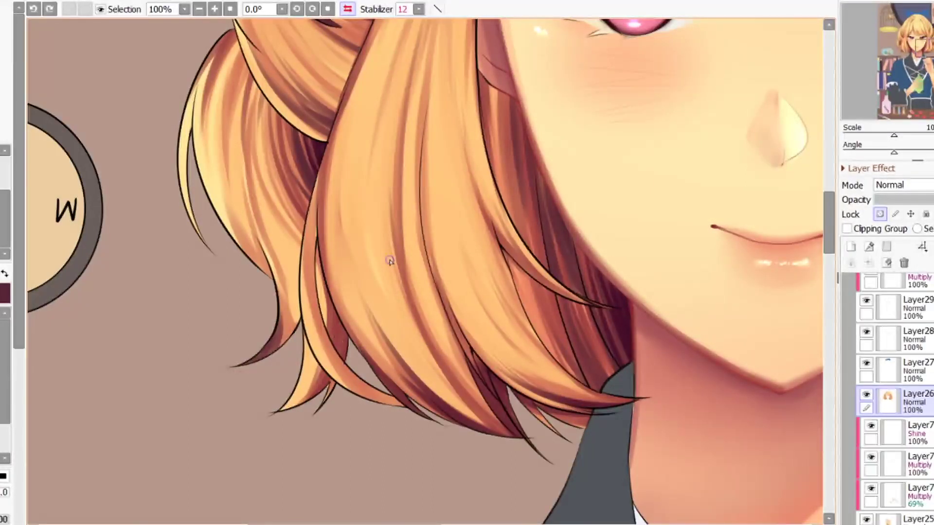
- Unflip the canvas and extend the dark shadow on the narrow strand behind the side lock with reddish strokes tapering downward
{"action": "scroll", "coordinate": [390, 261], "scroll_direction": "down", "scroll_amount": 3}
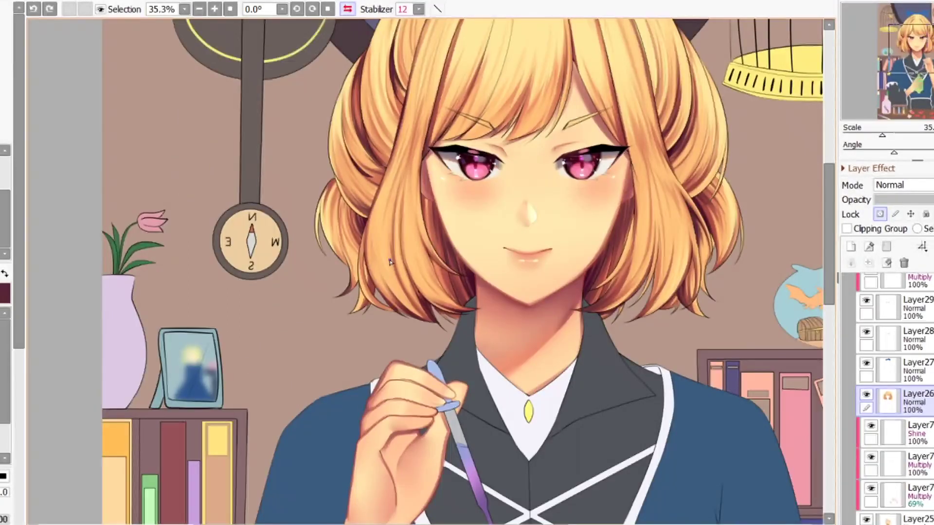
{"action": "key", "text": "h"}
{"action": "scroll", "coordinate": [197, 218], "scroll_direction": "up", "scroll_amount": 7}
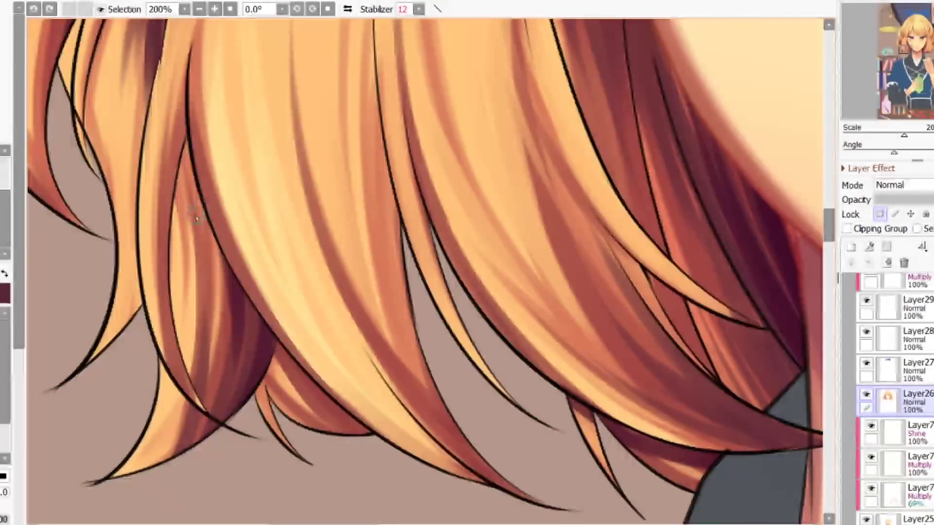
{"action": "scroll", "coordinate": [241, 310], "scroll_direction": "down", "scroll_amount": 4}
{"action": "scroll", "coordinate": [194, 140], "scroll_direction": "up", "scroll_amount": 4}
{"action": "left_click_drag", "start_coordinate": [217, 93], "coordinate": [165, 234]}
{"action": "left_click_drag", "start_coordinate": [197, 126], "coordinate": [165, 257]}
{"action": "left_click_drag", "start_coordinate": [202, 143], "coordinate": [179, 273]}
{"action": "left_click_drag", "start_coordinate": [208, 200], "coordinate": [189, 297]}
{"action": "mouse_move", "coordinate": [190, 179]}
{"action": "left_mouse_down"}
{"action": "mouse_move", "coordinate": [172, 292]}
{"action": "mouse_move", "coordinate": [183, 441]}
{"action": "left_mouse_up"}
{"action": "left_click_drag", "start_coordinate": [178, 362], "coordinate": [181, 405]}
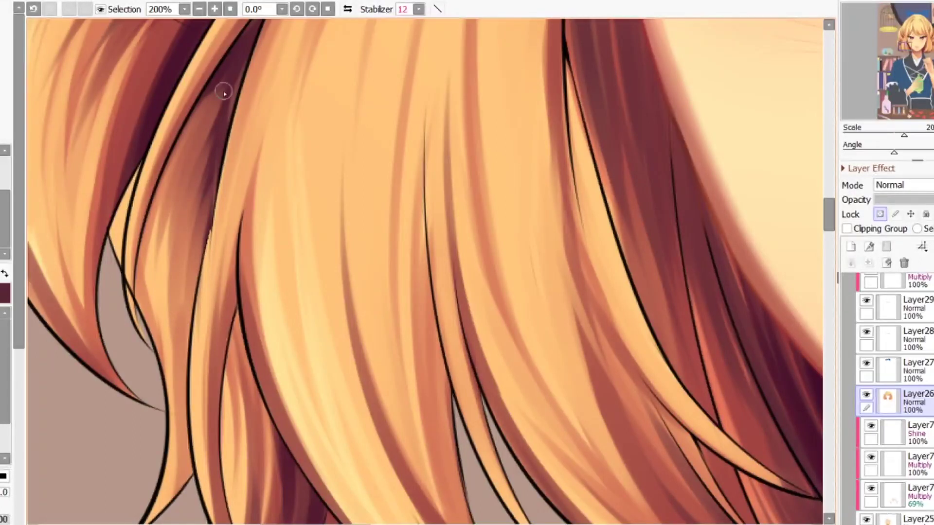
{"action": "mouse_move", "coordinate": [184, 128]}
{"action": "left_mouse_down"}
{"action": "mouse_move", "coordinate": [144, 355]}
{"action": "mouse_move", "coordinate": [151, 221]}
{"action": "mouse_move", "coordinate": [134, 332]}
{"action": "left_mouse_up"}
{"action": "scroll", "coordinate": [302, 275], "scroll_direction": "down", "scroll_amount": 10}
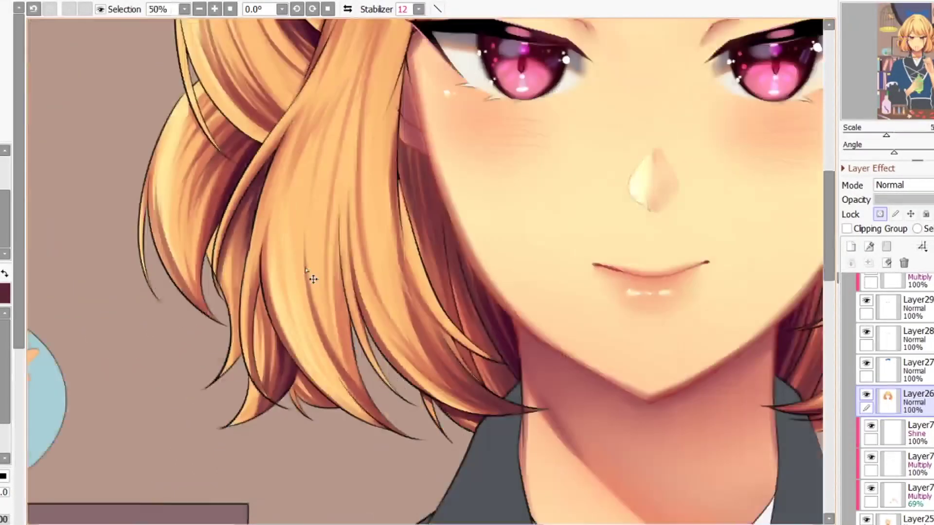
{"action": "scroll", "coordinate": [302, 280], "scroll_direction": "down", "scroll_amount": 3}
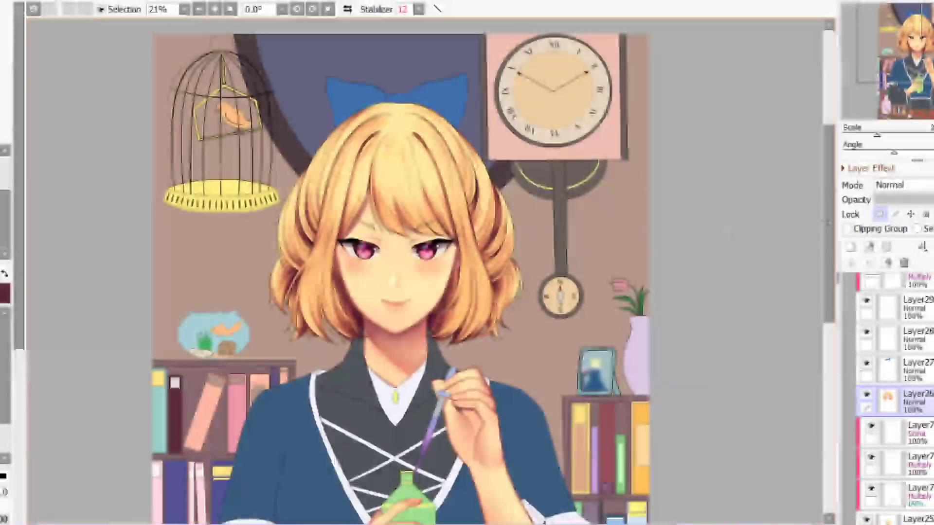
{"action": "scroll", "coordinate": [371, 328], "scroll_direction": "up", "scroll_amount": 5}
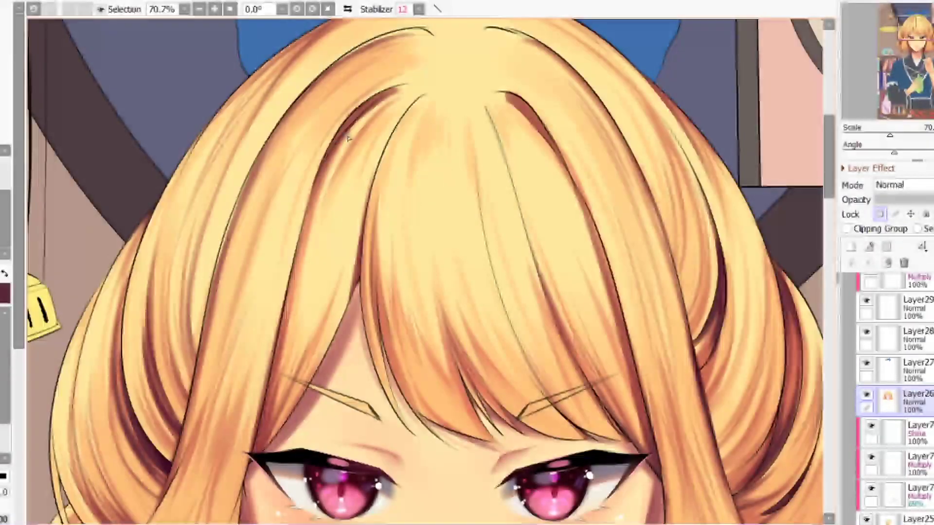
{"action": "mouse_move", "coordinate": [379, 282]}
{"action": "left_mouse_down"}
{"action": "mouse_move", "coordinate": [428, 432]}
{"action": "mouse_move", "coordinate": [446, 440]}
{"action": "left_mouse_up"}
{"action": "key", "text": "ctrl+z"}
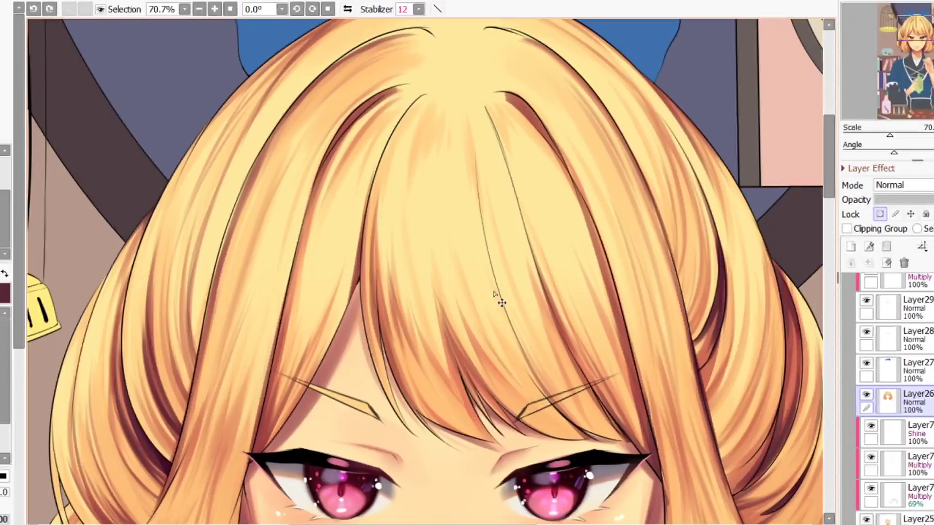
- Add a new layer above the hair, clip it to the hair layer, and set its blend mode to Multiply
{"action": "scroll", "coordinate": [479, 275], "scroll_direction": "down", "scroll_amount": 3}
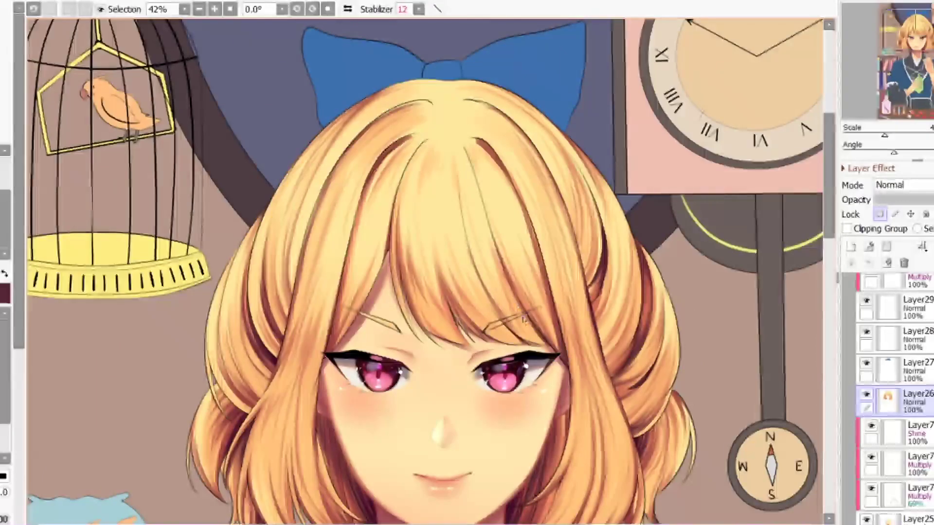
{"action": "left_click", "coordinate": [850, 246]}
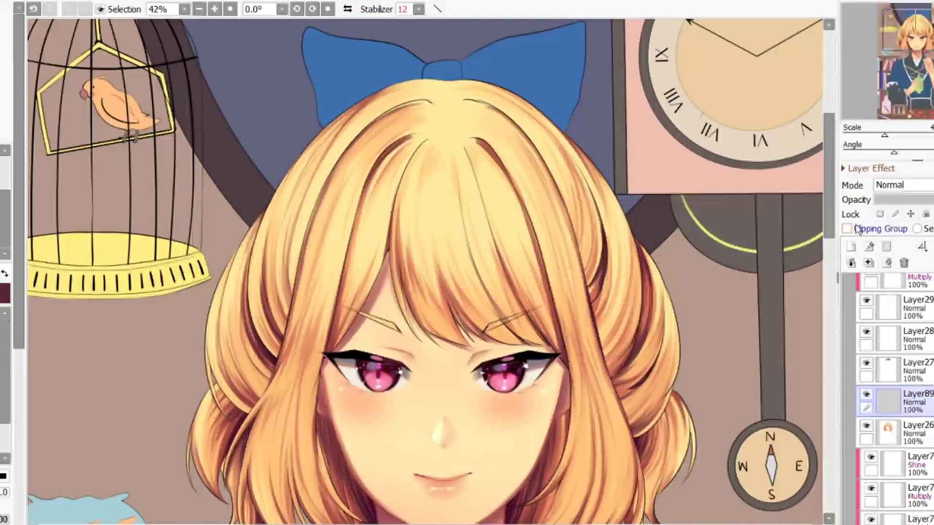
{"action": "left_click", "coordinate": [847, 228]}
{"action": "left_click", "coordinate": [899, 220]}
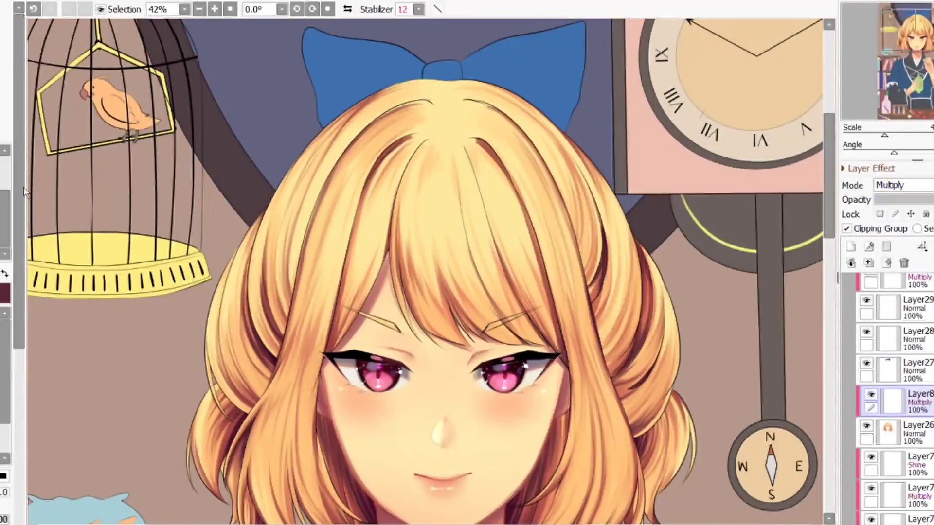
{"action": "left_click", "coordinate": [1, 225]}
- Airbrush soft orange shading over the crown, outer sides and lower tips of the hair, undoing unwanted strokes
{"action": "mouse_move", "coordinate": [336, 134]}
{"action": "left_mouse_down"}
{"action": "mouse_move", "coordinate": [412, 109]}
{"action": "mouse_move", "coordinate": [387, 94]}
{"action": "mouse_move", "coordinate": [440, 92]}
{"action": "left_mouse_up"}
{"action": "scroll", "coordinate": [271, 188], "scroll_direction": "down", "scroll_amount": 2}
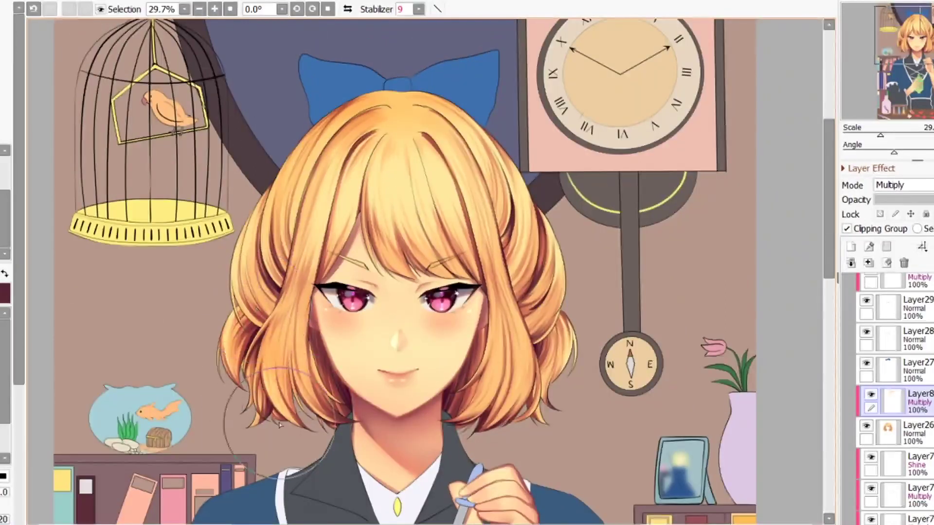
{"action": "key", "text": "ctrl+z"}
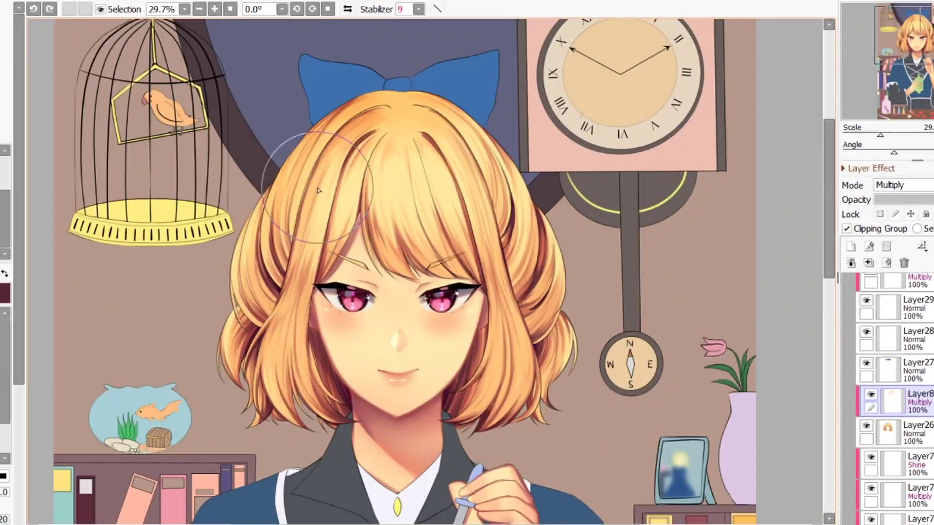
{"action": "key", "text": "d"}
{"action": "mouse_move", "coordinate": [339, 126]}
{"action": "left_mouse_down"}
{"action": "mouse_move", "coordinate": [389, 93]}
{"action": "mouse_move", "coordinate": [489, 116]}
{"action": "left_mouse_up"}
{"action": "mouse_move", "coordinate": [261, 377]}
{"action": "left_mouse_down"}
{"action": "mouse_move", "coordinate": [275, 369]}
{"action": "mouse_move", "coordinate": [287, 328]}
{"action": "left_mouse_up"}
{"action": "left_click_drag", "start_coordinate": [340, 165], "coordinate": [399, 156]}
{"action": "key", "text": "ctrl+z"}
{"action": "left_click_drag", "start_coordinate": [203, 214], "coordinate": [214, 216]}
{"action": "mouse_move", "coordinate": [209, 318]}
{"action": "left_mouse_down"}
{"action": "mouse_move", "coordinate": [217, 254]}
{"action": "mouse_move", "coordinate": [575, 262]}
{"action": "mouse_move", "coordinate": [577, 343]}
{"action": "left_mouse_up"}
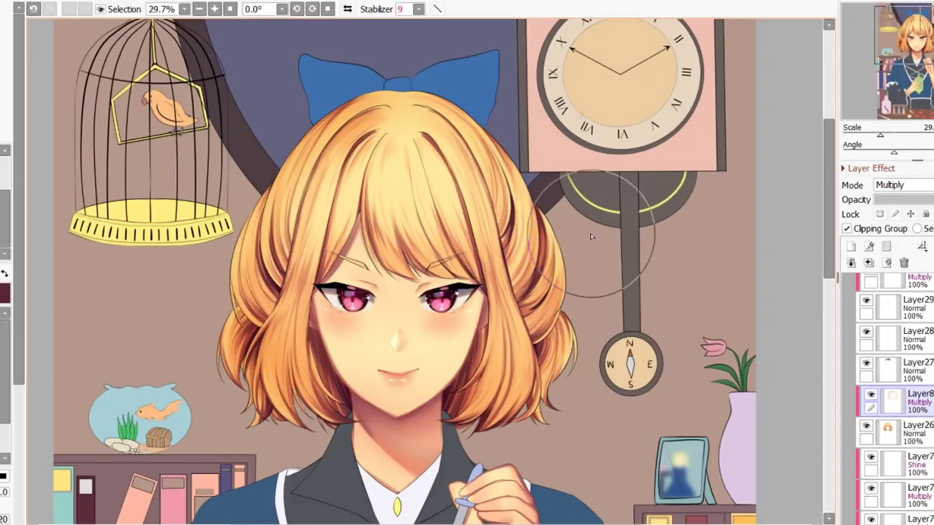
{"action": "scroll", "coordinate": [470, 125], "scroll_direction": "down", "scroll_amount": 5}
{"action": "scroll", "coordinate": [460, 203], "scroll_direction": "up", "scroll_amount": 3}
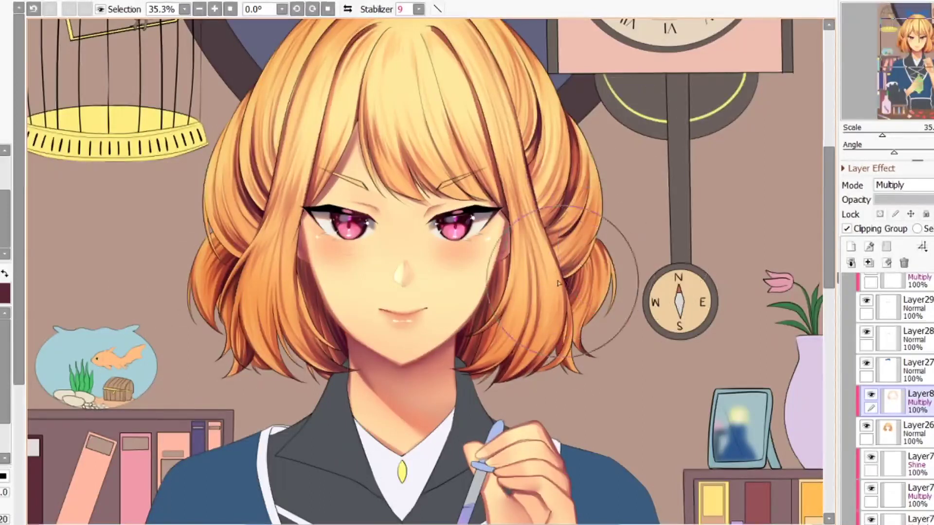
{"action": "scroll", "coordinate": [714, 380], "scroll_direction": "down", "scroll_amount": 2}
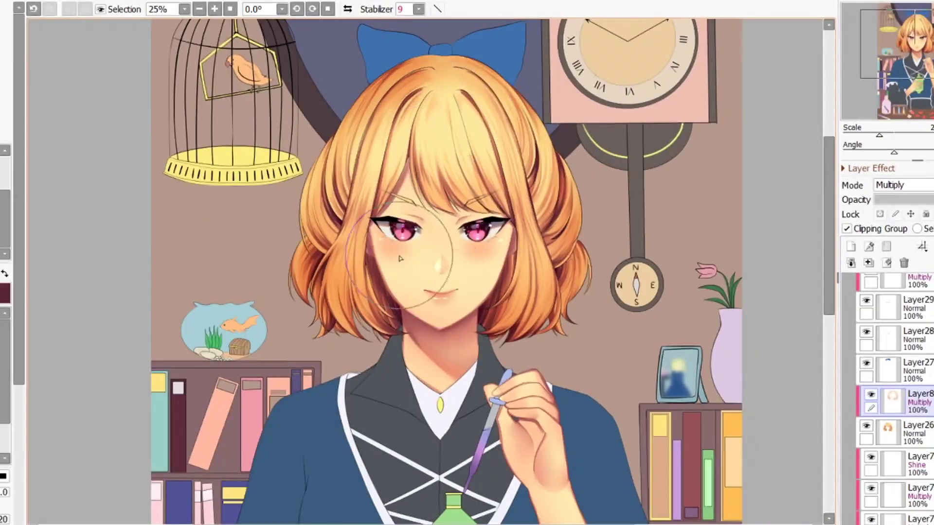
- Lower the opacity of the Multiply hair shading layer to 68%
{"action": "left_click", "coordinate": [905, 200]}
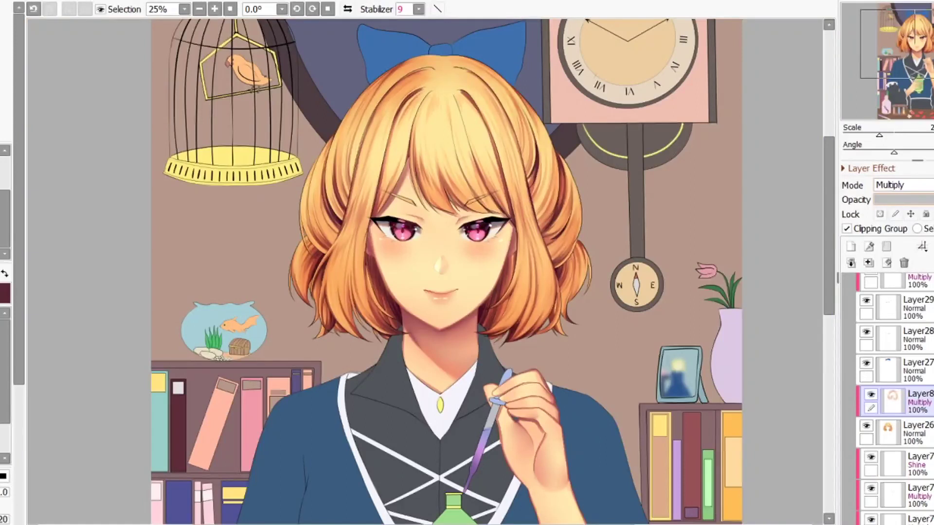
{"action": "scroll", "coordinate": [406, 177], "scroll_direction": "down", "scroll_amount": 3}
{"action": "scroll", "coordinate": [418, 156], "scroll_direction": "up", "scroll_amount": 2}
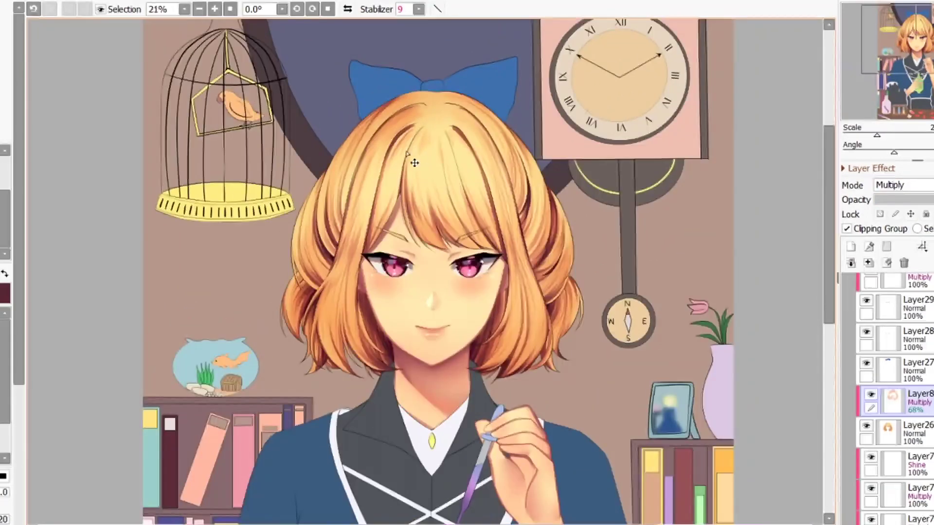
{"action": "scroll", "coordinate": [406, 141], "scroll_direction": "down", "scroll_amount": 3}
{"action": "scroll", "coordinate": [413, 146], "scroll_direction": "up", "scroll_amount": 4}
- Add a clipped Overlay layer above the Multiply shading and airbrush a soft tint over the hair
{"action": "left_click", "coordinate": [883, 247]}
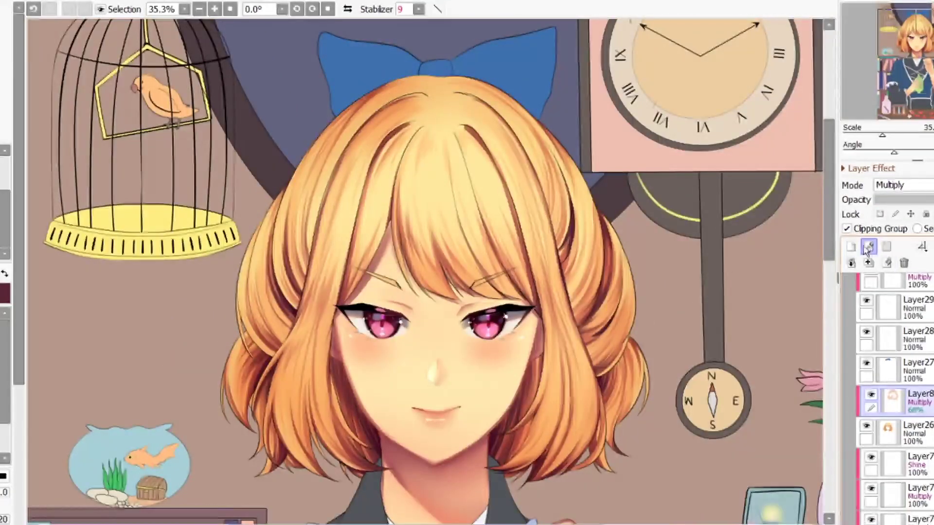
{"action": "left_click", "coordinate": [902, 245]}
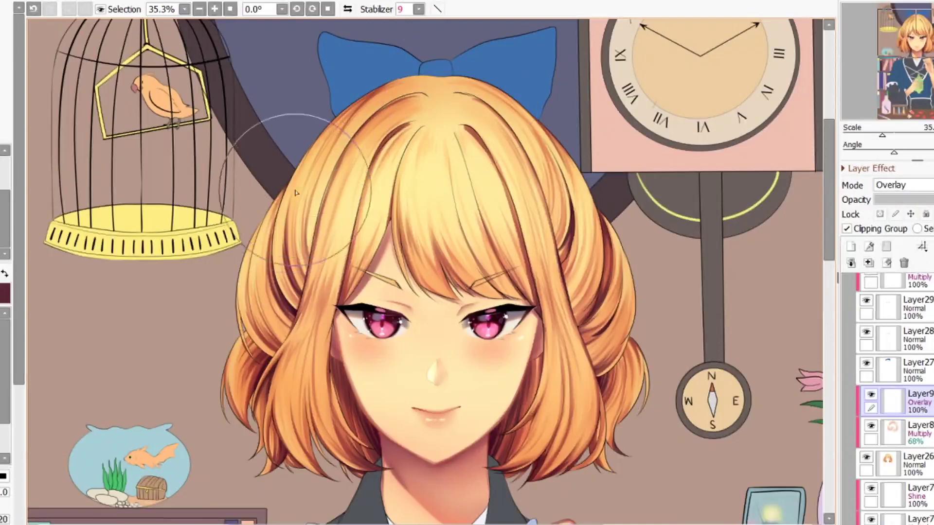
{"action": "scroll", "coordinate": [417, 111], "scroll_direction": "down", "scroll_amount": 2}
{"action": "left_click_drag", "start_coordinate": [377, 228], "coordinate": [408, 272]}
{"action": "scroll", "coordinate": [407, 273], "scroll_direction": "up", "scroll_amount": 2}
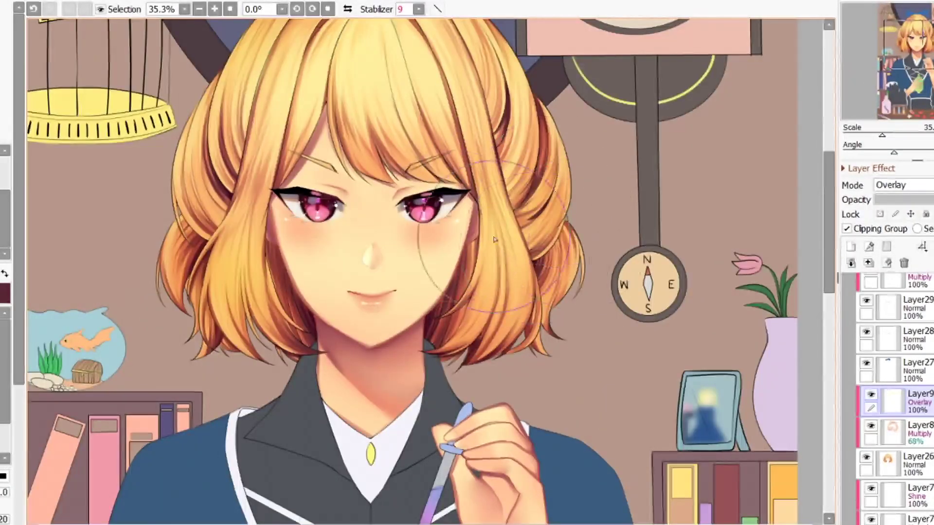
- Lower the Overlay layer's opacity to 48% and the Multiply shading layer's opacity to 51%
{"action": "scroll", "coordinate": [193, 188], "scroll_direction": "down", "scroll_amount": 3}
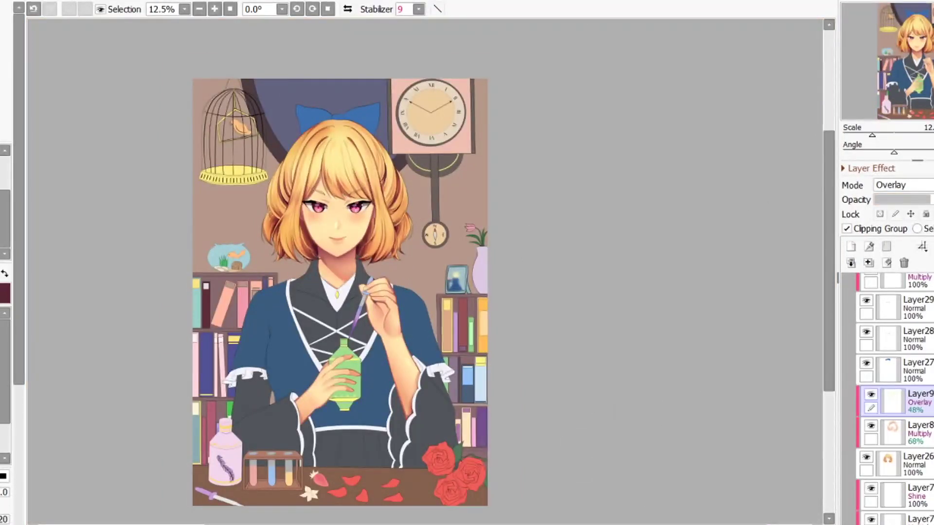
{"action": "scroll", "coordinate": [262, 145], "scroll_direction": "up", "scroll_amount": 3}
{"action": "scroll", "coordinate": [478, 251], "scroll_direction": "down", "scroll_amount": 2}
{"action": "scroll", "coordinate": [478, 251], "scroll_direction": "up", "scroll_amount": 2}
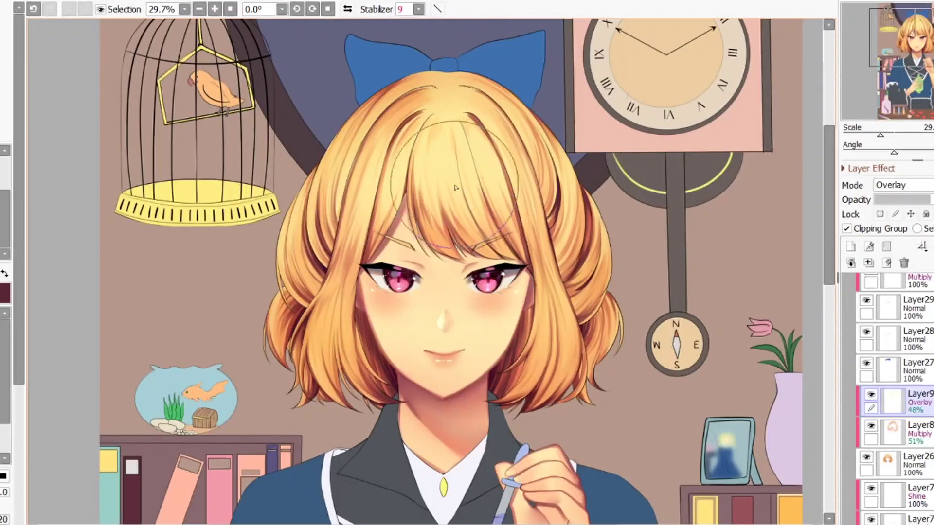
- Switch the Overlay layer to Shade/Shine mode and reduce its opacity to 6%
{"action": "scroll", "coordinate": [478, 251], "scroll_direction": "down", "scroll_amount": 1}
{"action": "scroll", "coordinate": [478, 252], "scroll_direction": "up", "scroll_amount": 2}
{"action": "left_click", "coordinate": [921, 187]}
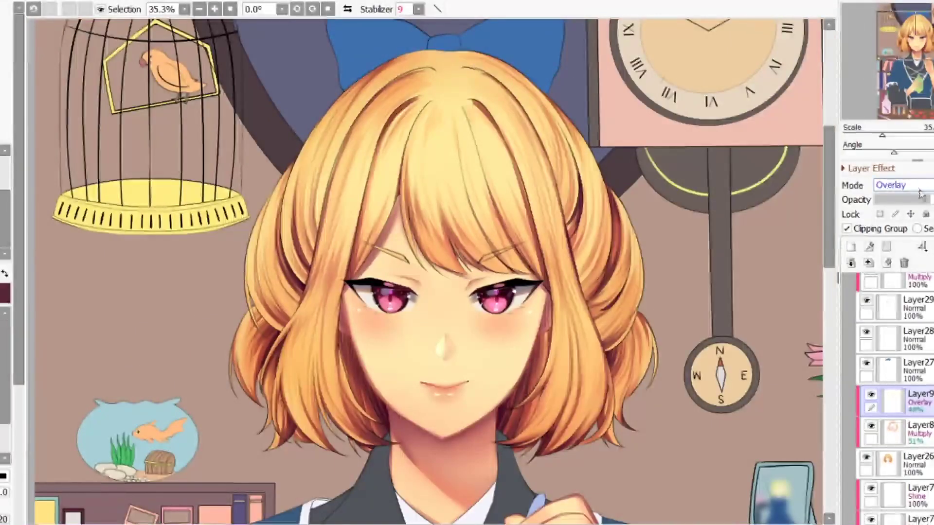
{"action": "left_click", "coordinate": [915, 290]}
{"action": "left_click_drag", "start_coordinate": [909, 197], "coordinate": [884, 203]}
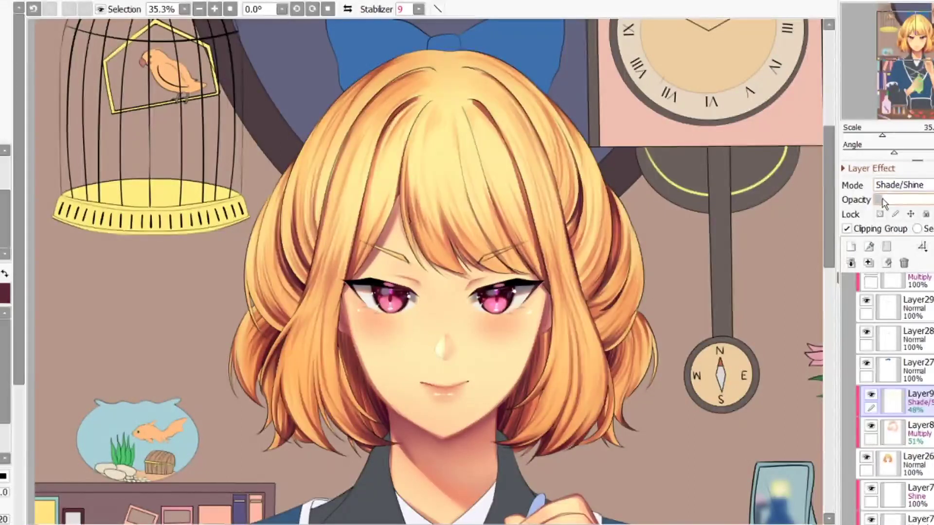
{"action": "scroll", "coordinate": [496, 184], "scroll_direction": "down", "scroll_amount": 7}
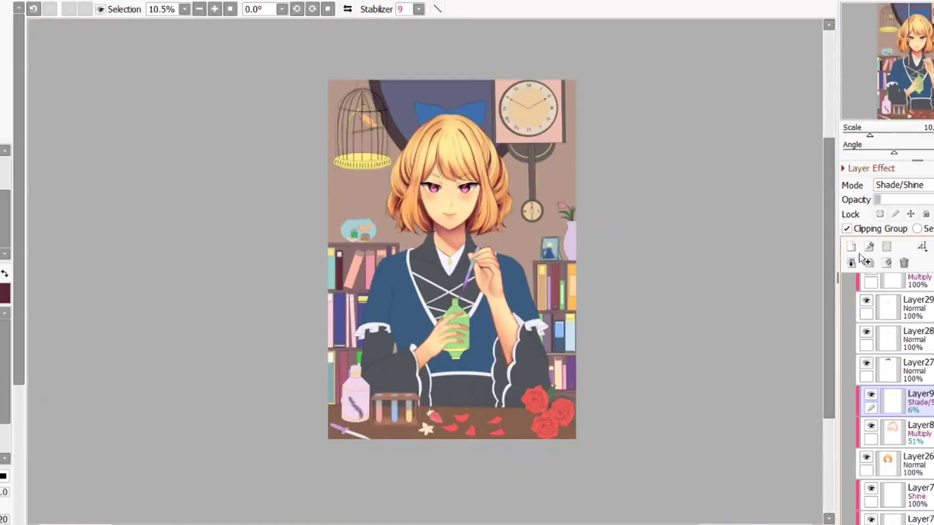
- Add a clipped Shine layer above the hair and paint the first light yellow highlights on the central bangs
{"action": "left_click", "coordinate": [850, 247]}
{"action": "left_click", "coordinate": [846, 228]}
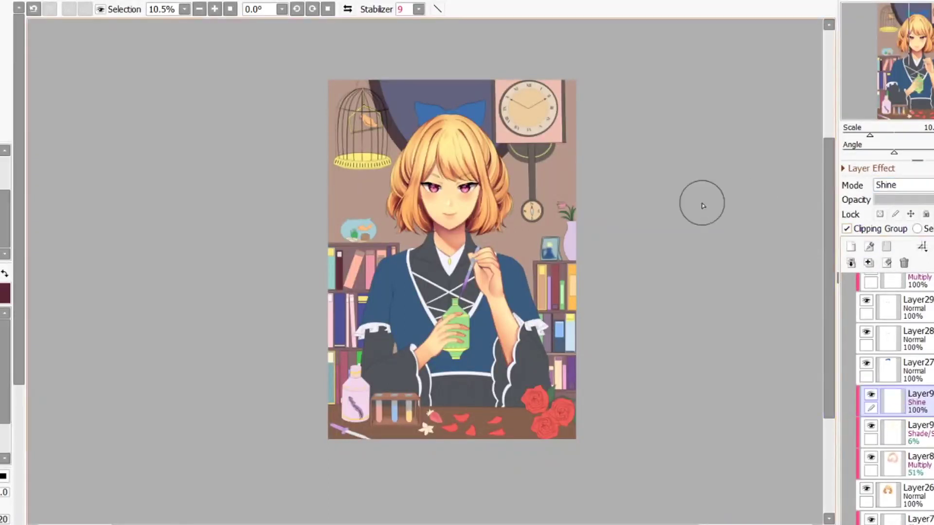
{"action": "scroll", "coordinate": [444, 151], "scroll_direction": "up", "scroll_amount": 6}
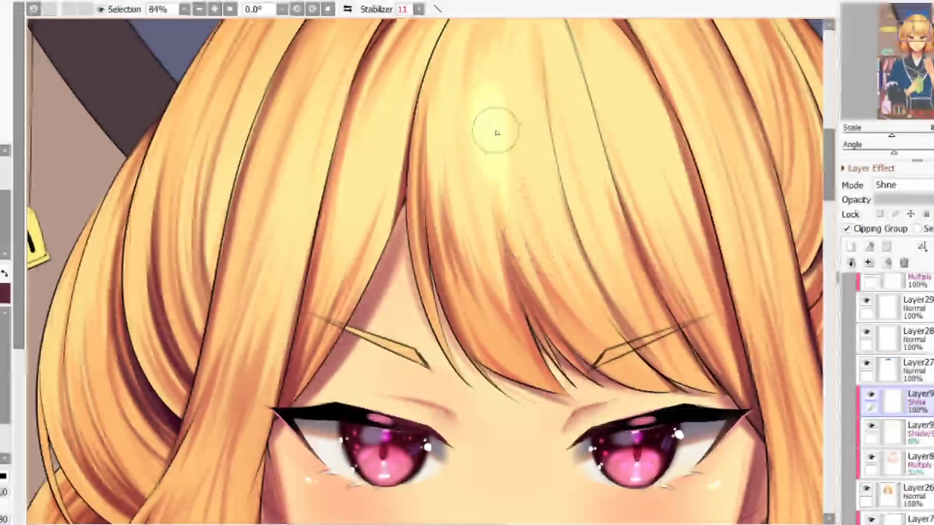
{"action": "scroll", "coordinate": [494, 131], "scroll_direction": "up", "scroll_amount": 3}
{"action": "mouse_move", "coordinate": [352, 161]}
{"action": "left_mouse_down"}
{"action": "mouse_move", "coordinate": [386, 192]}
{"action": "mouse_move", "coordinate": [355, 164]}
{"action": "left_mouse_up"}
{"action": "left_click_drag", "start_coordinate": [379, 92], "coordinate": [377, 190]}
{"action": "scroll", "coordinate": [377, 187], "scroll_direction": "down", "scroll_amount": 3}
{"action": "left_click_drag", "start_coordinate": [379, 128], "coordinate": [389, 235]}
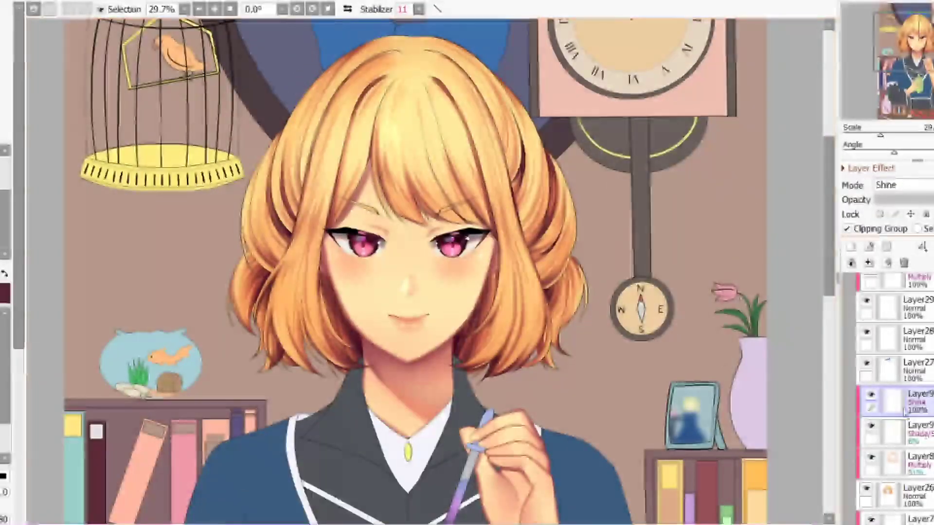
- Delete the Shade/Shine layer and return to the Shine layer, checking the hair with the Multiply shading hidden and shown
{"action": "left_click", "coordinate": [904, 263]}
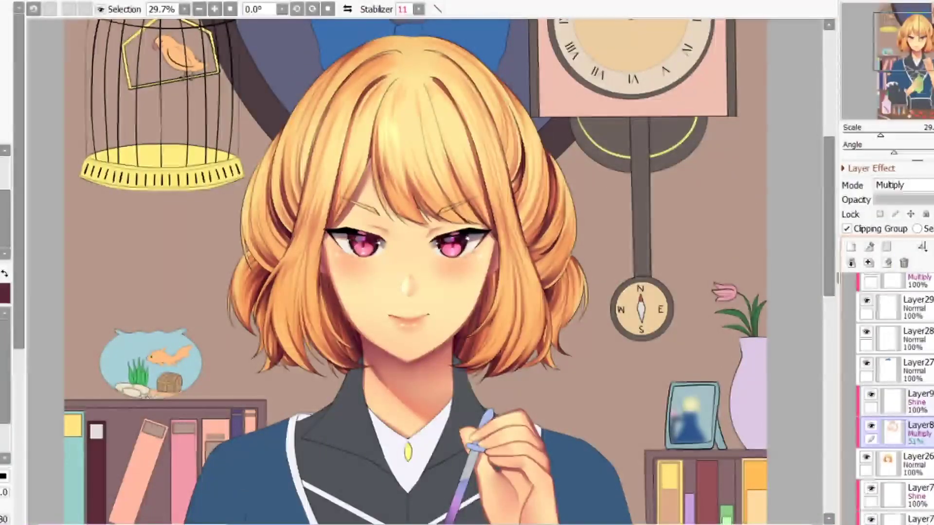
{"action": "left_click", "coordinate": [919, 402]}
{"action": "left_click", "coordinate": [870, 427]}
{"action": "left_click", "coordinate": [872, 427]}
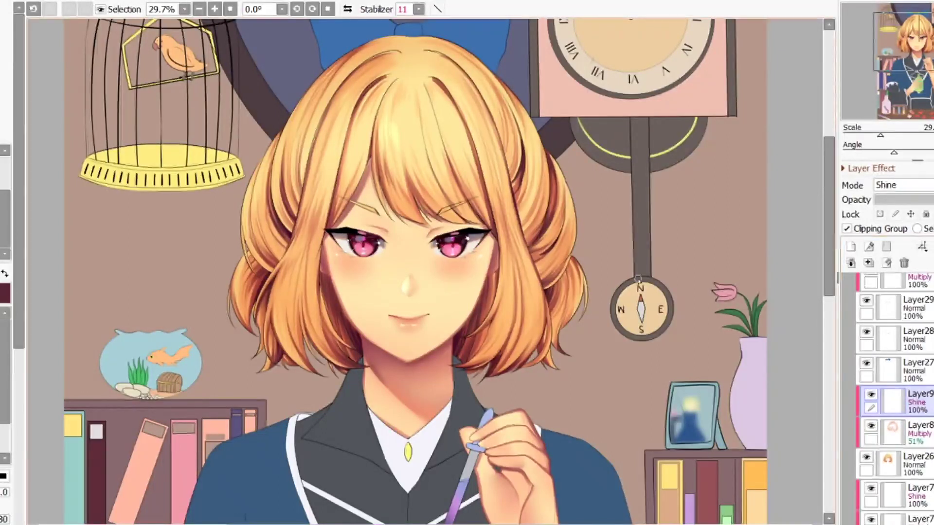
- Extend the Shine highlights in fine vertical streaks across the central bangs and the strand between the two thin parting lines
{"action": "scroll", "coordinate": [390, 135], "scroll_direction": "up", "scroll_amount": 4}
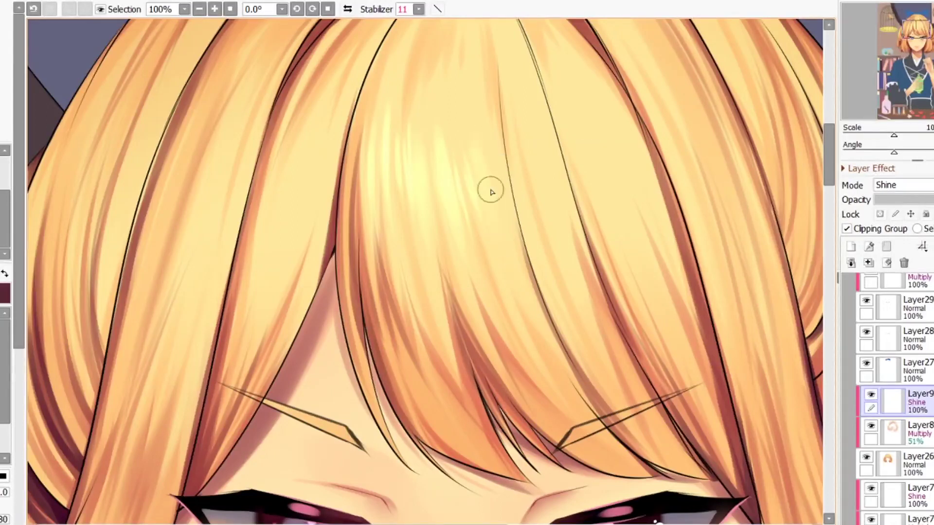
{"action": "mouse_move", "coordinate": [504, 179]}
{"action": "left_mouse_down"}
{"action": "mouse_move", "coordinate": [479, 190]}
{"action": "mouse_move", "coordinate": [500, 173]}
{"action": "left_mouse_up"}
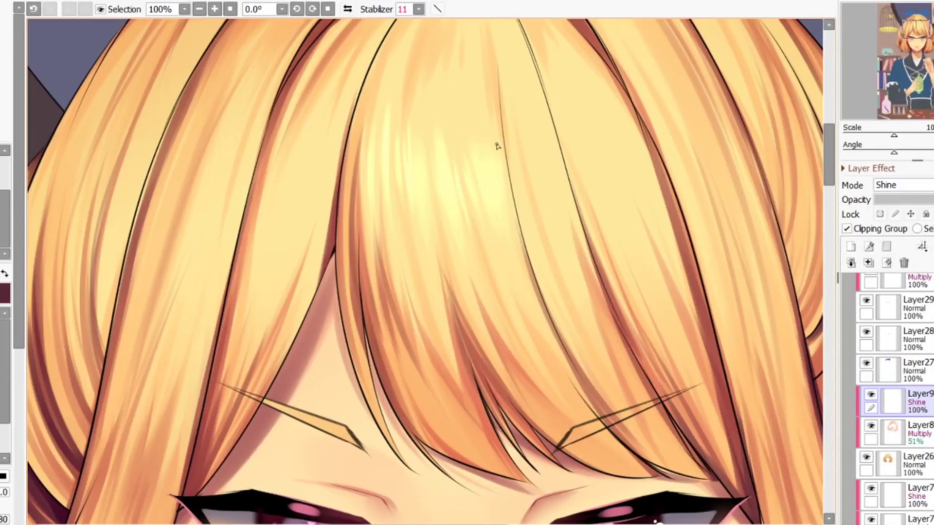
{"action": "left_click_drag", "start_coordinate": [507, 140], "coordinate": [524, 197]}
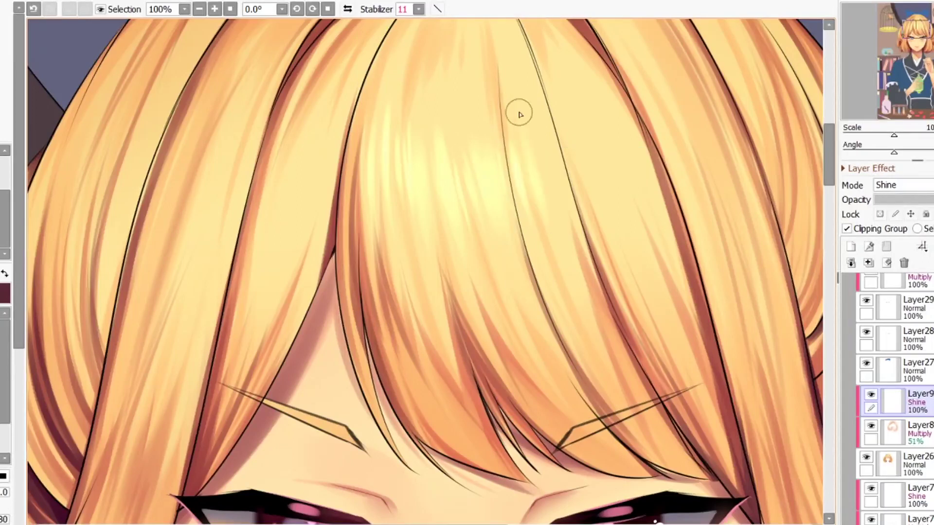
{"action": "key", "text": "bracketleft"}
{"action": "key", "text": "bracketleft"}
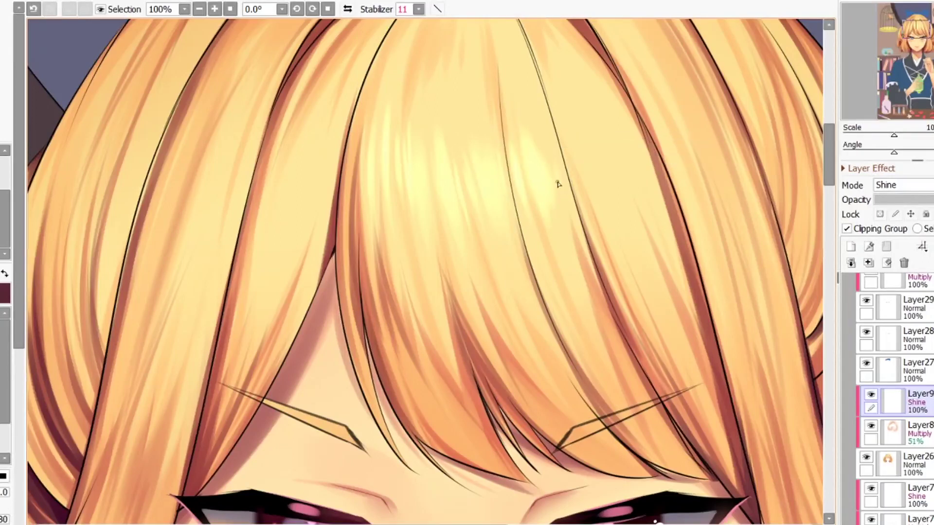
{"action": "scroll", "coordinate": [488, 126], "scroll_direction": "down", "scroll_amount": 7}
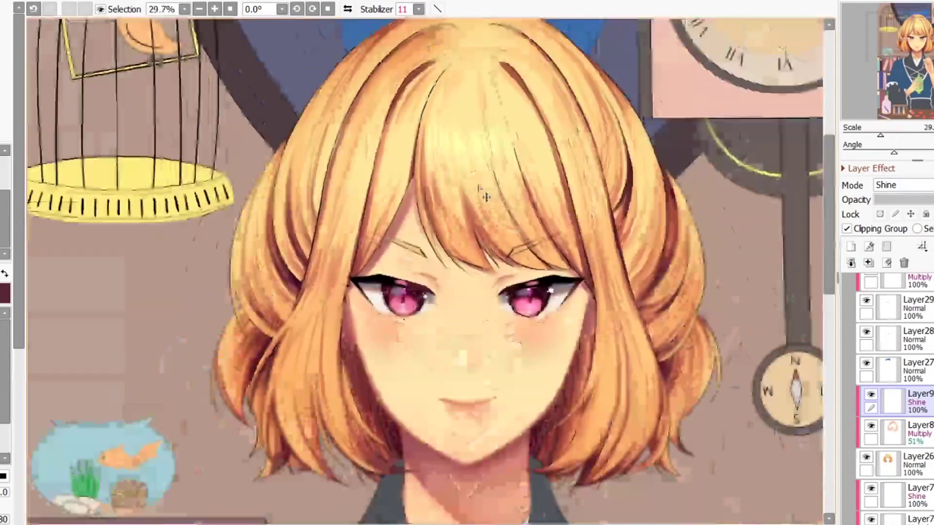
- Flip the canvas and paint streaked Shine highlights on the outer bang section beyond the parting lines, adjusting the brush size
{"action": "left_click", "coordinate": [347, 9]}
{"action": "scroll", "coordinate": [357, 147], "scroll_direction": "up", "scroll_amount": 5}
{"action": "scroll", "coordinate": [363, 155], "scroll_direction": "up", "scroll_amount": 3}
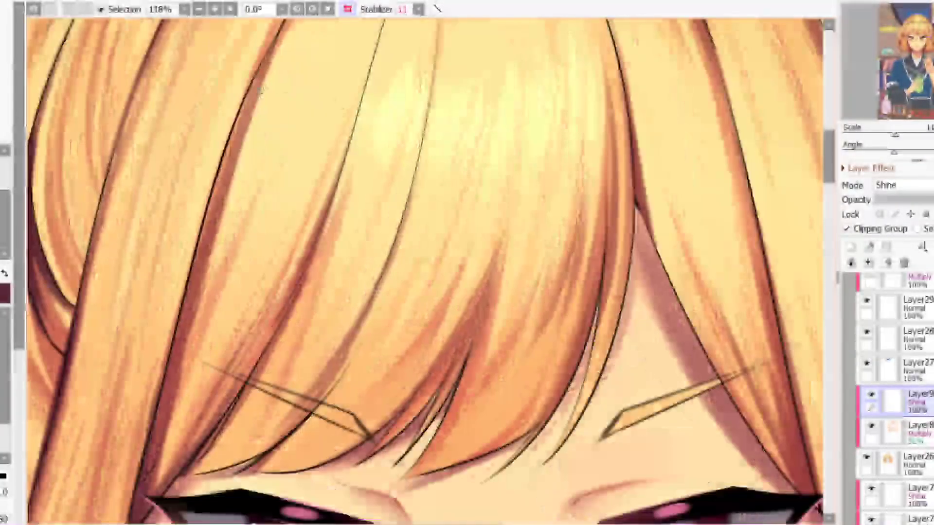
{"action": "key", "text": "bracketleft"}
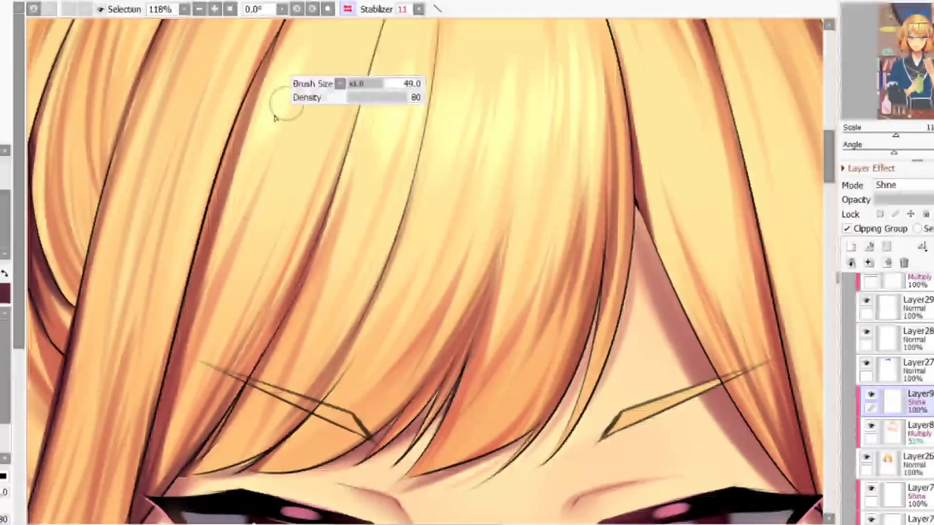
{"action": "key", "text": "bracketright"}
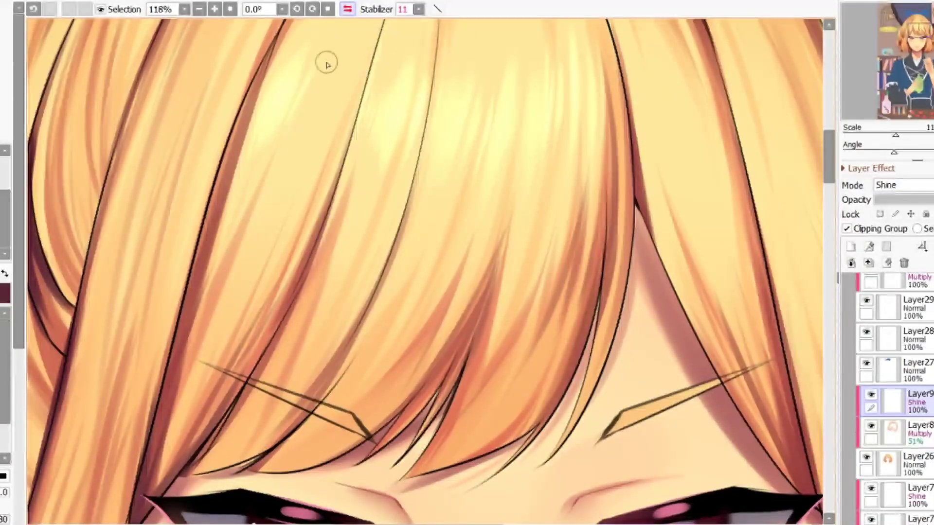
{"action": "key", "text": "bracketleft"}
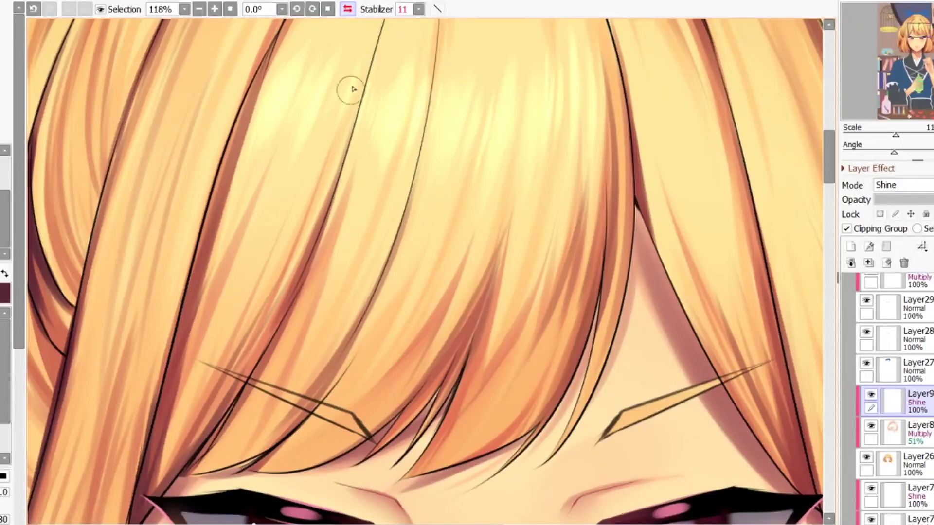
{"action": "key", "text": "bracketleft"}
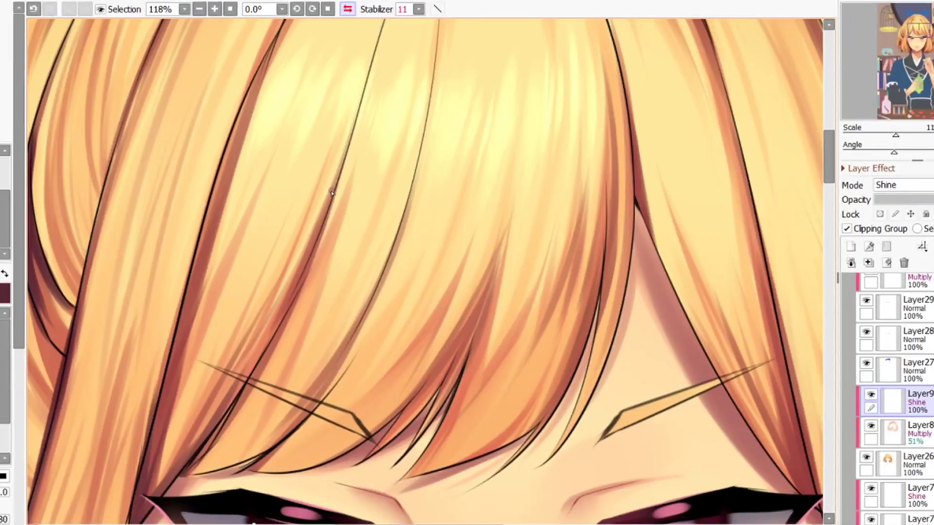
- Unflip the canvas and check the bang highlights against the whole illustration
{"action": "scroll", "coordinate": [381, 197], "scroll_direction": "down", "scroll_amount": 7}
{"action": "key", "text": "h"}
{"action": "scroll", "coordinate": [499, 275], "scroll_direction": "down", "scroll_amount": 4}
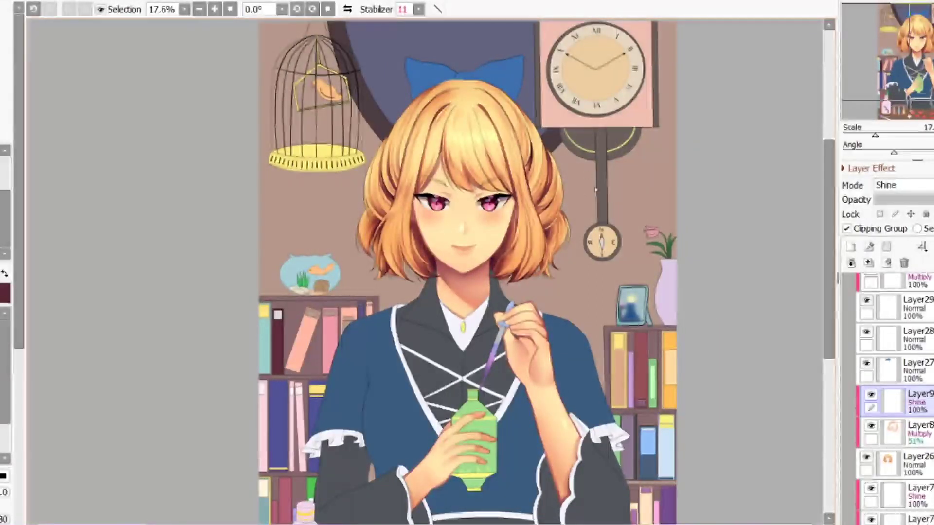
{"action": "scroll", "coordinate": [496, 122], "scroll_direction": "up", "scroll_amount": 8}
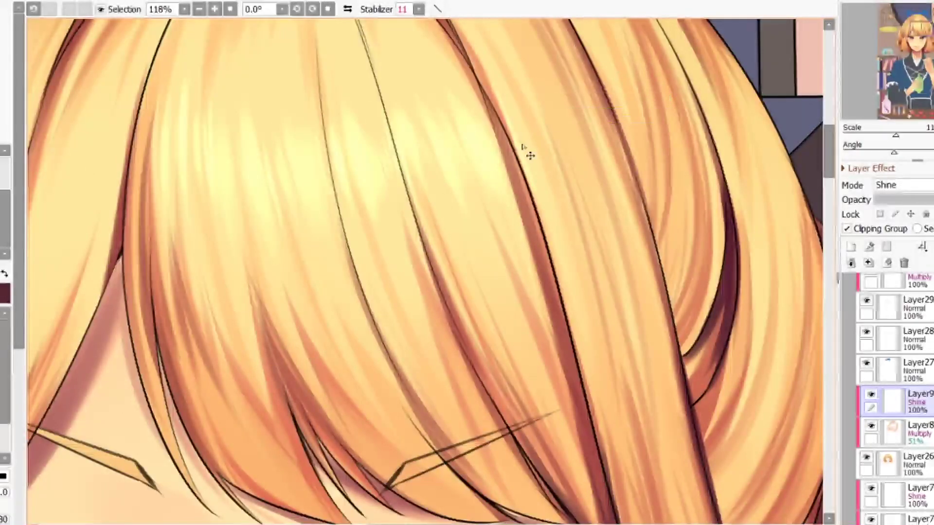
- Paint streaked Shine highlights on the upper part of the strand beside the bangs on the clock side
{"action": "left_click_drag", "start_coordinate": [504, 93], "coordinate": [546, 204]}
{"action": "left_click_drag", "start_coordinate": [535, 144], "coordinate": [525, 142]}
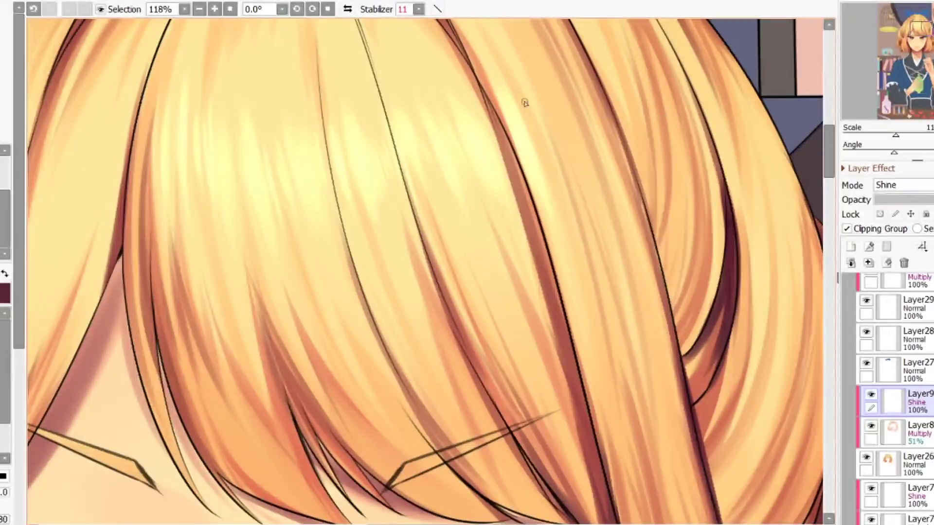
{"action": "scroll", "coordinate": [518, 74], "scroll_direction": "down", "scroll_amount": 5}
{"action": "scroll", "coordinate": [398, 173], "scroll_direction": "up", "scroll_amount": 6}
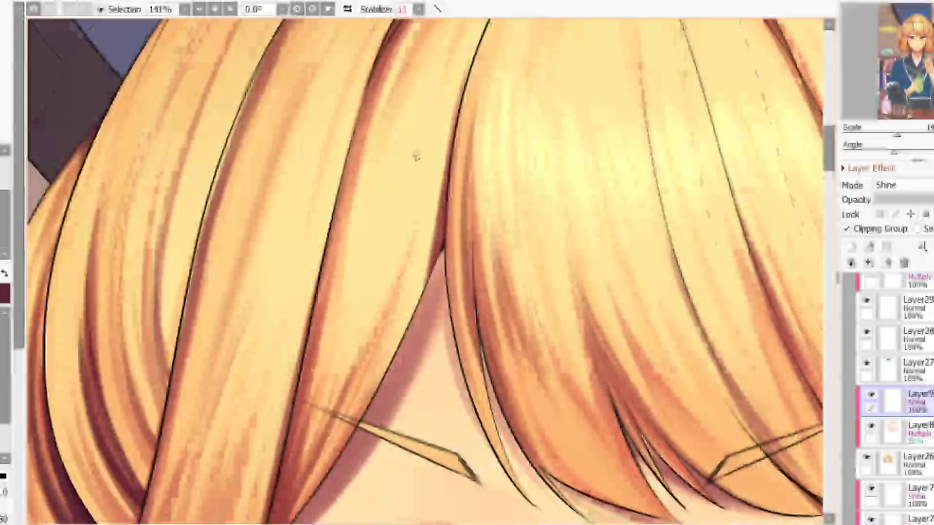
- Paint slanted Shine streaks on the strand bordering the bangs on the birdcage side, above the pointed forehead gap
{"action": "left_click_drag", "start_coordinate": [445, 104], "coordinate": [437, 104]}
{"action": "mouse_move", "coordinate": [454, 86]}
{"action": "left_mouse_down"}
{"action": "mouse_move", "coordinate": [427, 185]}
{"action": "mouse_move", "coordinate": [428, 255]}
{"action": "left_mouse_up"}
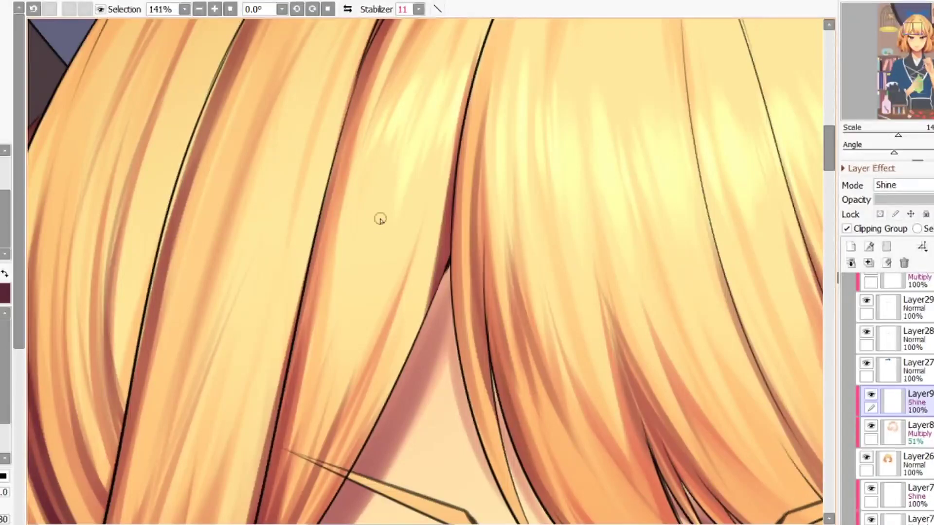
{"action": "scroll", "coordinate": [380, 219], "scroll_direction": "down", "scroll_amount": 3}
{"action": "scroll", "coordinate": [425, 146], "scroll_direction": "down", "scroll_amount": 2}
{"action": "scroll", "coordinate": [506, 115], "scroll_direction": "up", "scroll_amount": 3}
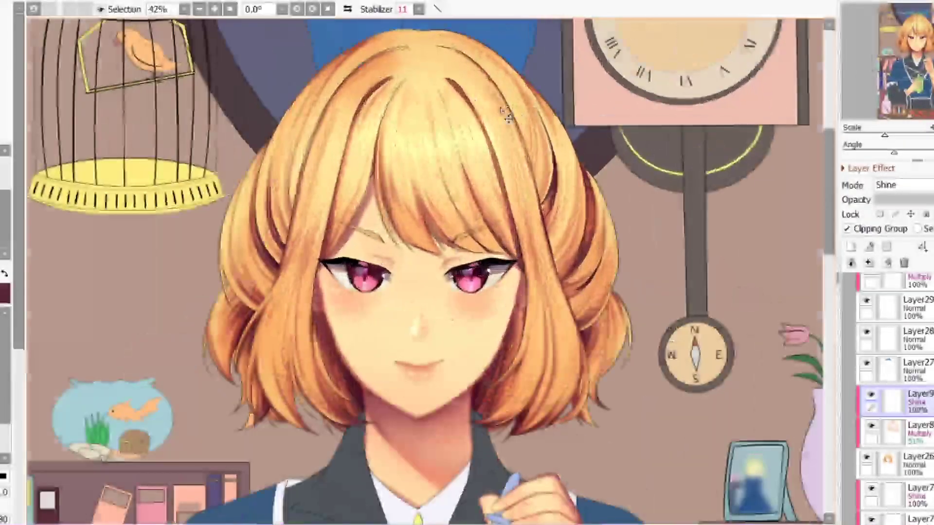
- Extend the Shine highlights with more long streaks on the strands beside the bangs on the clock side
{"action": "scroll", "coordinate": [505, 115], "scroll_direction": "down", "scroll_amount": 1}
{"action": "scroll", "coordinate": [511, 146], "scroll_direction": "up", "scroll_amount": 4}
{"action": "left_click_drag", "start_coordinate": [491, 119], "coordinate": [531, 214]}
{"action": "left_click_drag", "start_coordinate": [530, 119], "coordinate": [556, 180]}
{"action": "mouse_move", "coordinate": [511, 74]}
{"action": "left_mouse_down"}
{"action": "mouse_move", "coordinate": [556, 196]}
{"action": "mouse_move", "coordinate": [512, 122]}
{"action": "mouse_move", "coordinate": [532, 174]}
{"action": "left_mouse_up"}
{"action": "scroll", "coordinate": [505, 153], "scroll_direction": "down", "scroll_amount": 3}
- Enlarge the brush and paint a Shine highlight on the upper part of the long front strand on the birdcage side
{"action": "scroll", "coordinate": [228, 149], "scroll_direction": "up", "scroll_amount": 6}
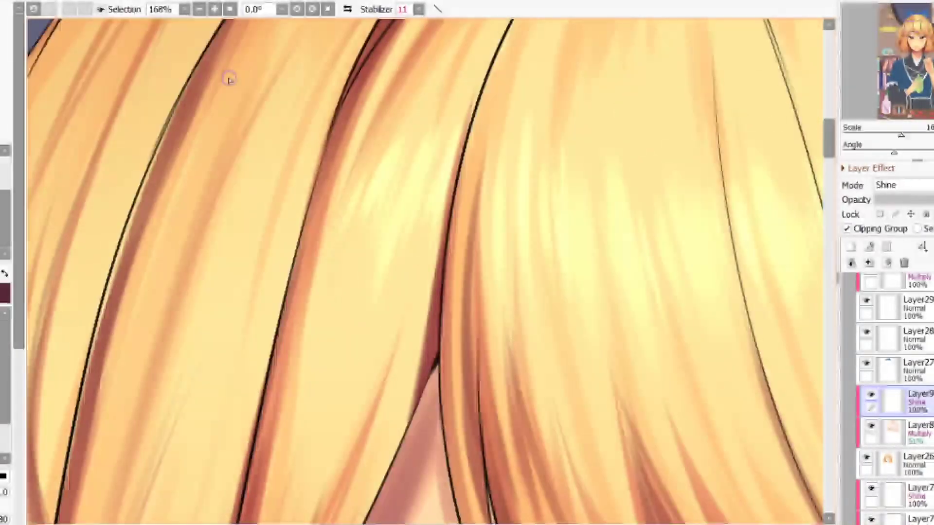
{"action": "key", "text": "]"}
{"action": "key", "text": "]"}
{"action": "key", "text": "]"}
{"action": "key", "text": "]"}
{"action": "key", "text": "]"}
{"action": "key", "text": "]"}
{"action": "mouse_move", "coordinate": [284, 94]}
{"action": "left_mouse_down"}
{"action": "mouse_move", "coordinate": [249, 177]}
{"action": "mouse_move", "coordinate": [239, 279]}
{"action": "mouse_move", "coordinate": [264, 242]}
{"action": "left_mouse_up"}
{"action": "key", "text": "["}
{"action": "key", "text": "["}
{"action": "key", "text": "["}
{"action": "key", "text": "["}
{"action": "key", "text": "["}
{"action": "key", "text": "["}
{"action": "key", "text": "["}
{"action": "key", "text": "["}
{"action": "key", "text": "["}
{"action": "key", "text": "["}
{"action": "key", "text": "]"}
{"action": "key", "text": "]"}
{"action": "key", "text": "]"}
{"action": "key", "text": "]"}
{"action": "key", "text": "]"}
{"action": "key", "text": "]"}
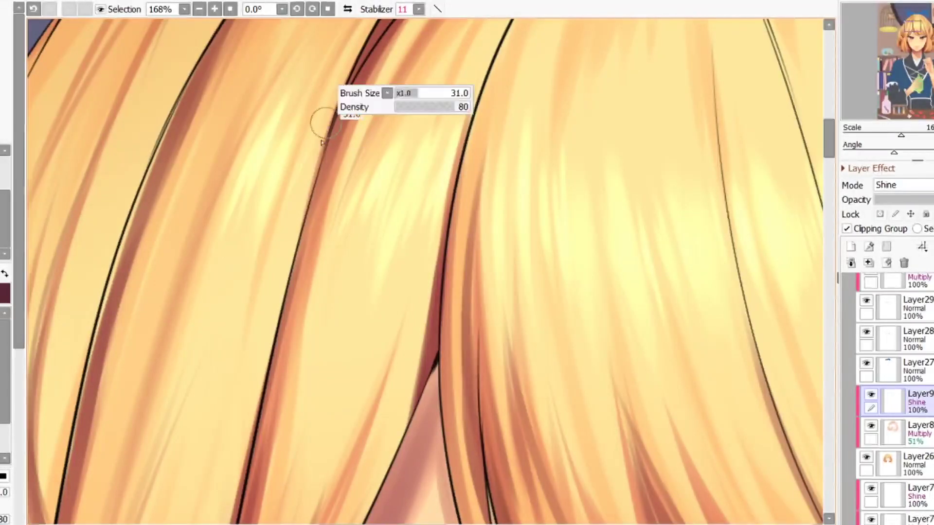
{"action": "left_click_drag", "start_coordinate": [309, 136], "coordinate": [259, 360]}
{"action": "key", "text": "ctrl+z"}
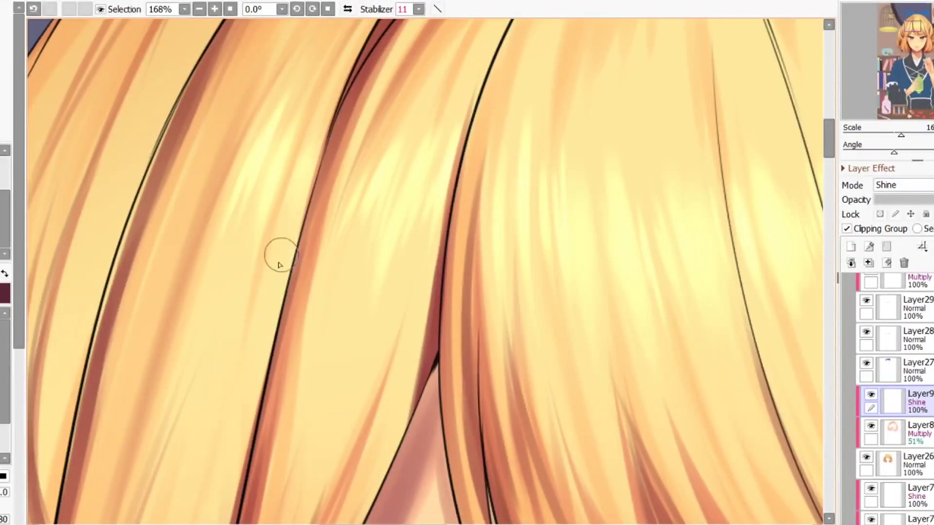
- Reduce the brush size and add a fine Shine streak near the dark outer edge of the birdcage-side front strand
{"action": "key", "text": "["}
{"action": "key", "text": "["}
{"action": "key", "text": "["}
{"action": "key", "text": "["}
{"action": "key", "text": "["}
{"action": "key", "text": "["}
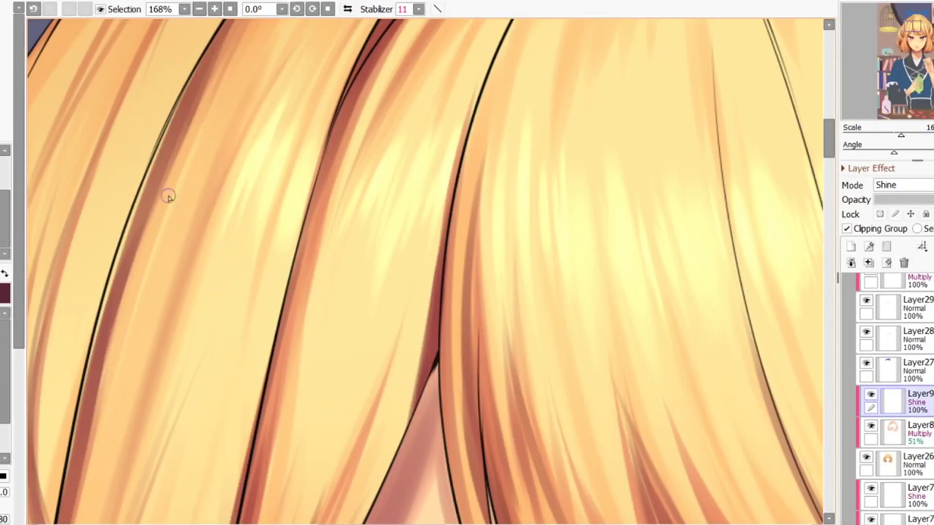
{"action": "left_click_drag", "start_coordinate": [208, 108], "coordinate": [179, 202]}
{"action": "scroll", "coordinate": [203, 209], "scroll_direction": "down", "scroll_amount": 8}
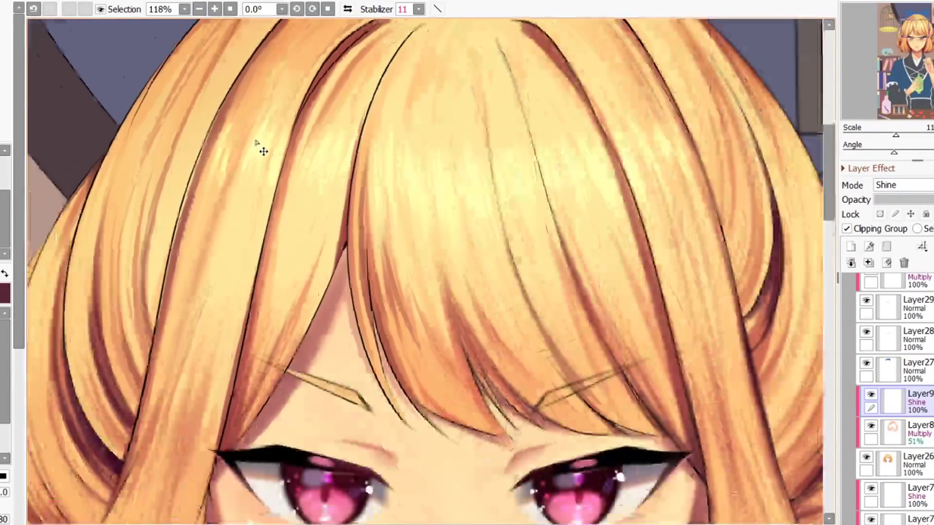
- Flip the canvas and paint bright Shine streaks along the outer edge of the clock-side lock beside the cheek
{"action": "key", "text": "h"}
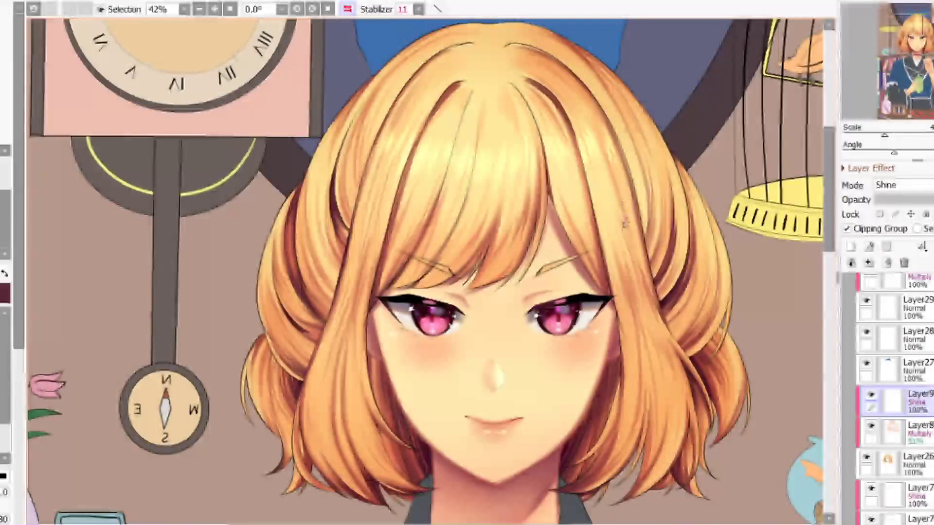
{"action": "scroll", "coordinate": [316, 427], "scroll_direction": "up", "scroll_amount": 8}
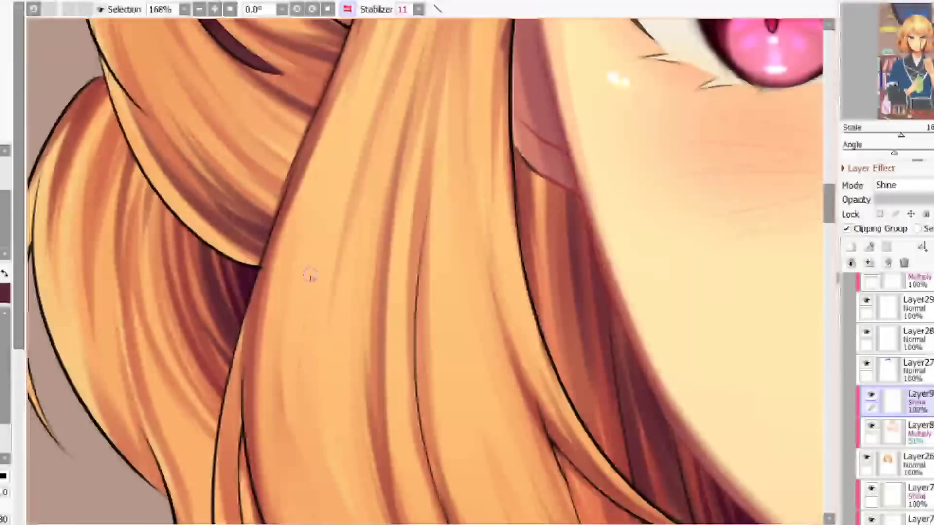
{"action": "mouse_move", "coordinate": [308, 271]}
{"action": "left_mouse_down"}
{"action": "mouse_move", "coordinate": [328, 132]}
{"action": "mouse_move", "coordinate": [316, 275]}
{"action": "left_mouse_up"}
{"action": "key", "text": "bracketright"}
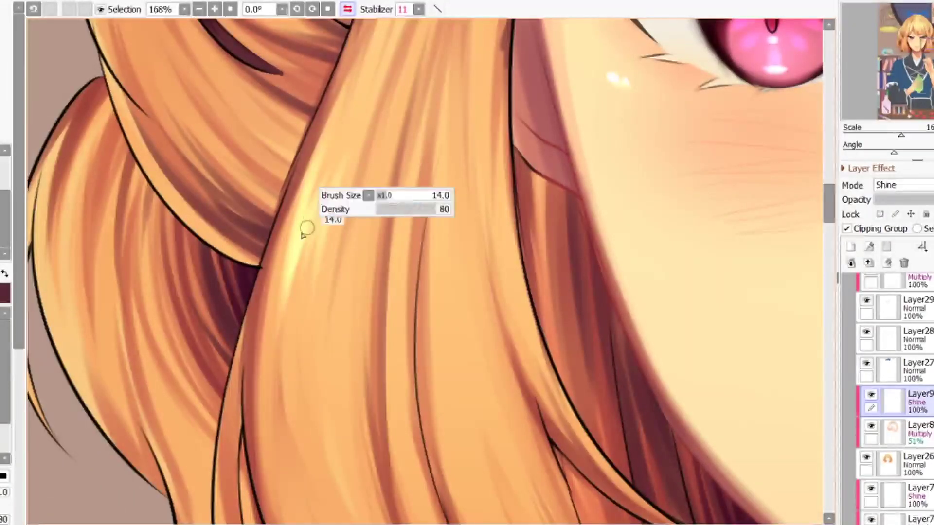
{"action": "left_click_drag", "start_coordinate": [313, 160], "coordinate": [260, 423]}
{"action": "key", "text": "bracketright"}
{"action": "left_click_drag", "start_coordinate": [358, 132], "coordinate": [319, 394]}
{"action": "left_click_drag", "start_coordinate": [325, 316], "coordinate": [361, 134]}
- Extend the side lock's Shine highlight inward to its dark middle streak, redoing the last stroke with longer streaks
{"action": "key", "text": "bracketleft"}
{"action": "key", "text": "bracketleft"}
{"action": "left_click_drag", "start_coordinate": [355, 270], "coordinate": [342, 272]}
{"action": "left_click_drag", "start_coordinate": [342, 322], "coordinate": [385, 158]}
{"action": "left_click_drag", "start_coordinate": [384, 158], "coordinate": [366, 357]}
{"action": "left_click_drag", "start_coordinate": [368, 275], "coordinate": [374, 276]}
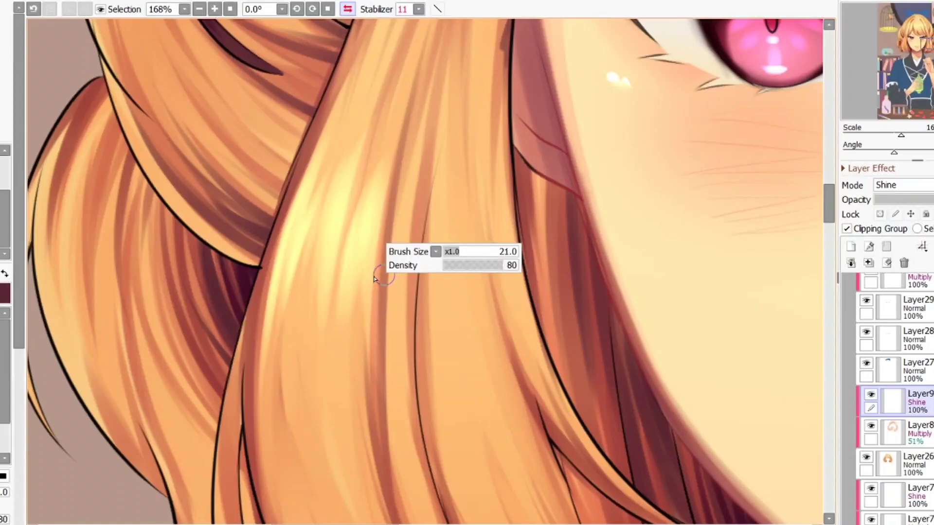
{"action": "key", "text": "ctrl+z"}
{"action": "left_click_drag", "start_coordinate": [394, 146], "coordinate": [371, 381]}
{"action": "left_click_drag", "start_coordinate": [377, 234], "coordinate": [364, 413]}
{"action": "scroll", "coordinate": [380, 224], "scroll_direction": "down", "scroll_amount": 9}
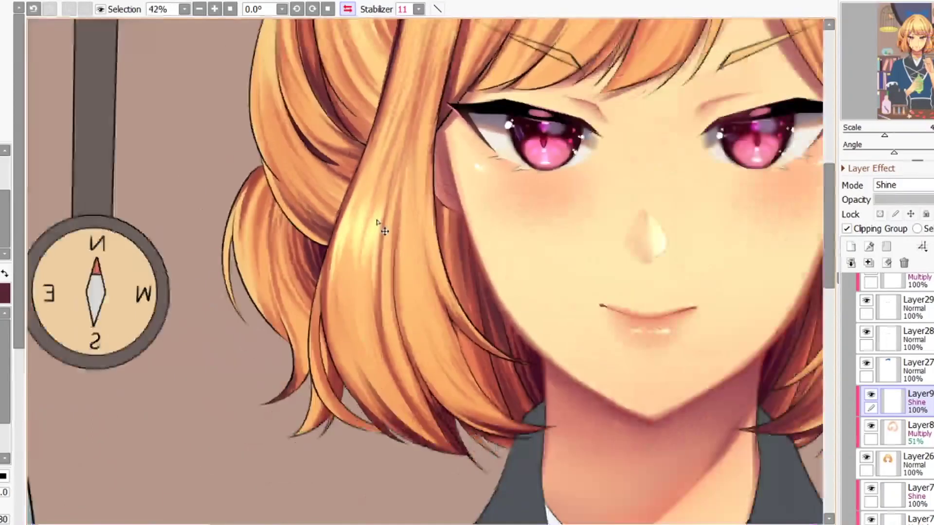
- Carry the Shine highlight across the side lock's thin middle line with progressively smaller streaks, undoing the last stroke
{"action": "scroll", "coordinate": [392, 215], "scroll_direction": "up", "scroll_amount": 2}
{"action": "scroll", "coordinate": [398, 223], "scroll_direction": "up", "scroll_amount": 2}
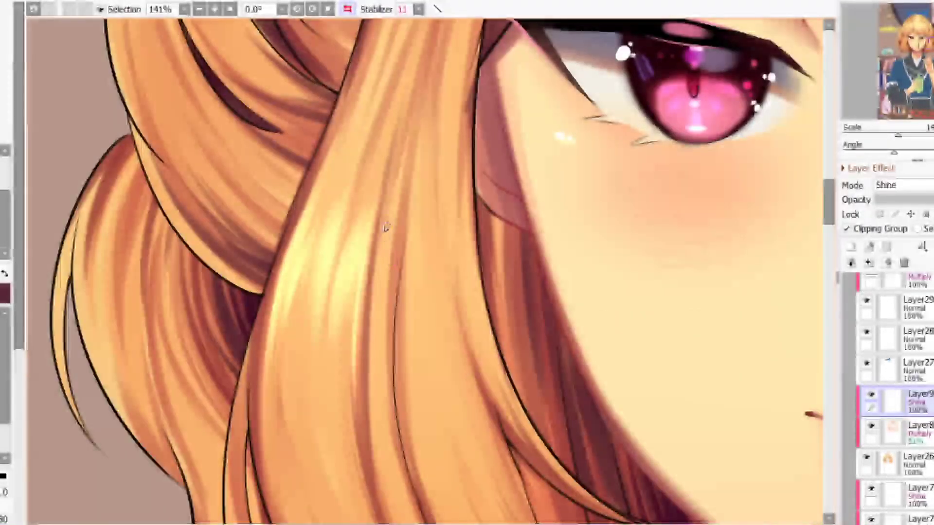
{"action": "left_click_drag", "start_coordinate": [386, 217], "coordinate": [378, 340]}
{"action": "key", "text": "bracketleft"}
{"action": "left_click_drag", "start_coordinate": [410, 223], "coordinate": [401, 366]}
{"action": "mouse_move", "coordinate": [421, 212]}
{"action": "left_mouse_down"}
{"action": "mouse_move", "coordinate": [419, 331]}
{"action": "mouse_move", "coordinate": [444, 130]}
{"action": "mouse_move", "coordinate": [440, 338]}
{"action": "mouse_move", "coordinate": [445, 262]}
{"action": "mouse_move", "coordinate": [456, 248]}
{"action": "mouse_move", "coordinate": [423, 183]}
{"action": "mouse_move", "coordinate": [407, 397]}
{"action": "mouse_move", "coordinate": [445, 154]}
{"action": "mouse_move", "coordinate": [426, 228]}
{"action": "mouse_move", "coordinate": [436, 180]}
{"action": "mouse_move", "coordinate": [428, 371]}
{"action": "left_mouse_up"}
{"action": "key", "text": "bracketleft"}
{"action": "key", "text": "bracketleft"}
{"action": "key", "text": "bracketleft"}
{"action": "key", "text": "bracketleft"}
{"action": "key", "text": "bracketleft"}
{"action": "key", "text": "bracketleft"}
{"action": "key", "text": "bracketleft"}
{"action": "key", "text": "ctrl+z"}
- Paint a broader Shine streak on the side lock's inner half near the ear, adjusting the brush size
{"action": "key", "text": "bracketright"}
{"action": "key", "text": "bracketright"}
{"action": "key", "text": "bracketright"}
{"action": "key", "text": "bracketright"}
{"action": "left_click_drag", "start_coordinate": [446, 144], "coordinate": [458, 362]}
{"action": "key", "text": "bracketleft"}
{"action": "key", "text": "bracketleft"}
{"action": "key", "text": "bracketleft"}
{"action": "key", "text": "bracketleft"}
{"action": "key", "text": "bracketleft"}
{"action": "key", "text": "bracketleft"}
{"action": "key", "text": "bracketleft"}
{"action": "key", "text": "bracketleft"}
{"action": "key", "text": "bracketleft"}
{"action": "scroll", "coordinate": [431, 241], "scroll_direction": "down", "scroll_amount": 7}
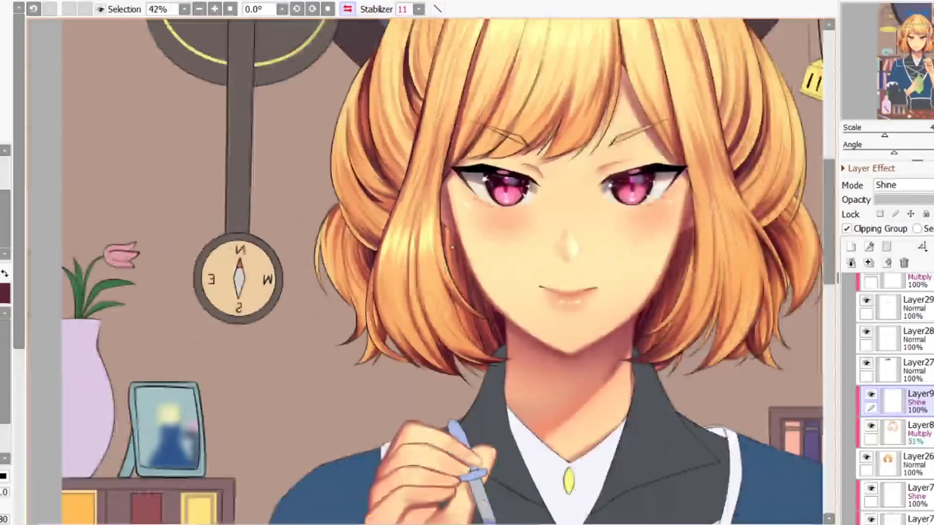
- Add thin Shine streaks close to the side lock's inner outline beside the ear
{"action": "scroll", "coordinate": [432, 235], "scroll_direction": "up", "scroll_amount": 9}
{"action": "left_click_drag", "start_coordinate": [394, 175], "coordinate": [392, 264]}
{"action": "left_click_drag", "start_coordinate": [396, 134], "coordinate": [406, 333]}
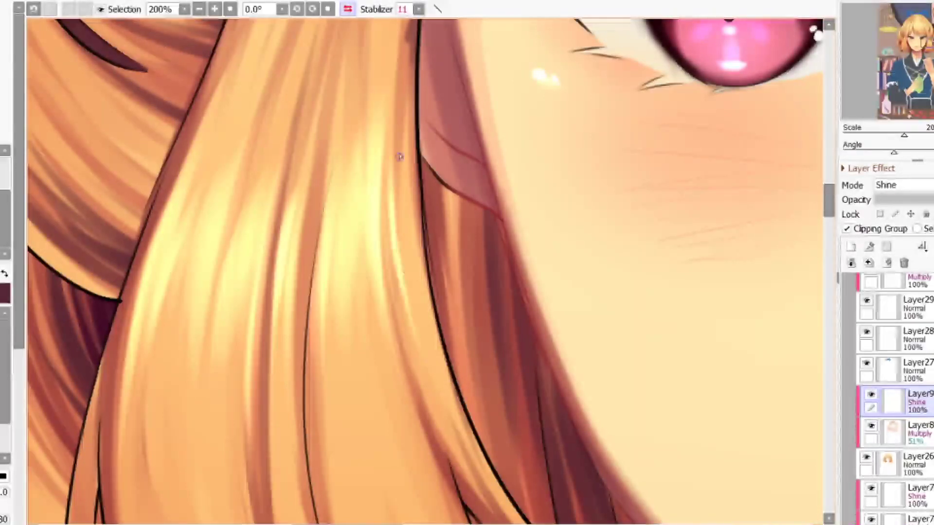
{"action": "scroll", "coordinate": [410, 191], "scroll_direction": "down", "scroll_amount": 6}
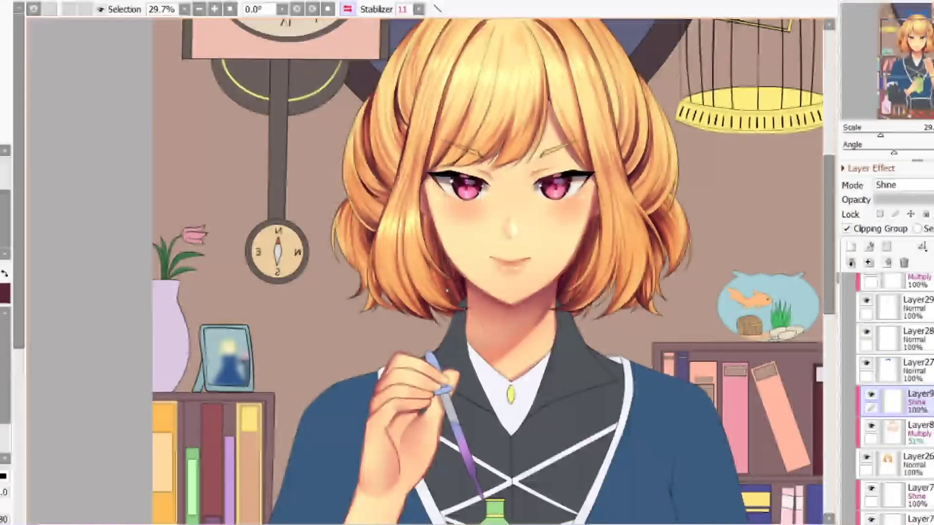
- Unflip the canvas and paint a Shine highlight along the outer edge of the birdcage-side lock beside the cheek
{"action": "left_click", "coordinate": [347, 9]}
{"action": "scroll", "coordinate": [472, 305], "scroll_direction": "down", "scroll_amount": 3}
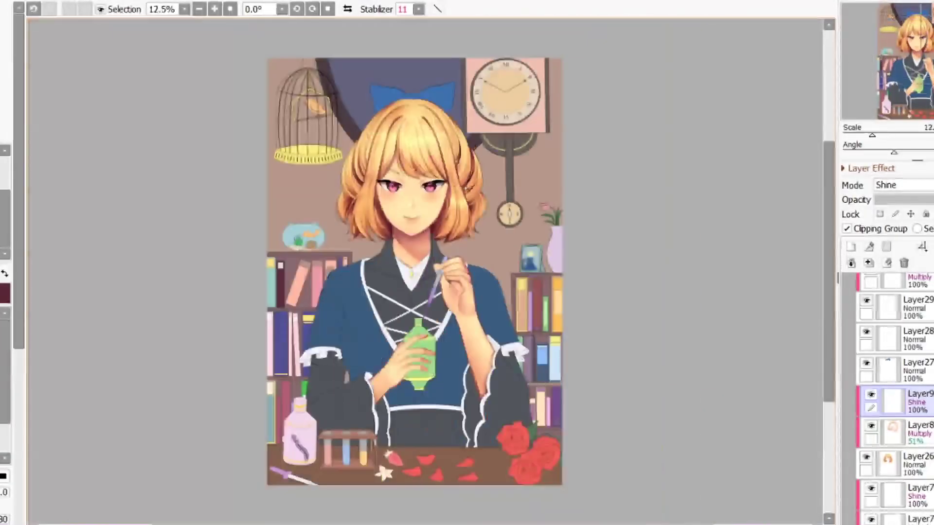
{"action": "scroll", "coordinate": [375, 197], "scroll_direction": "up", "scroll_amount": 5}
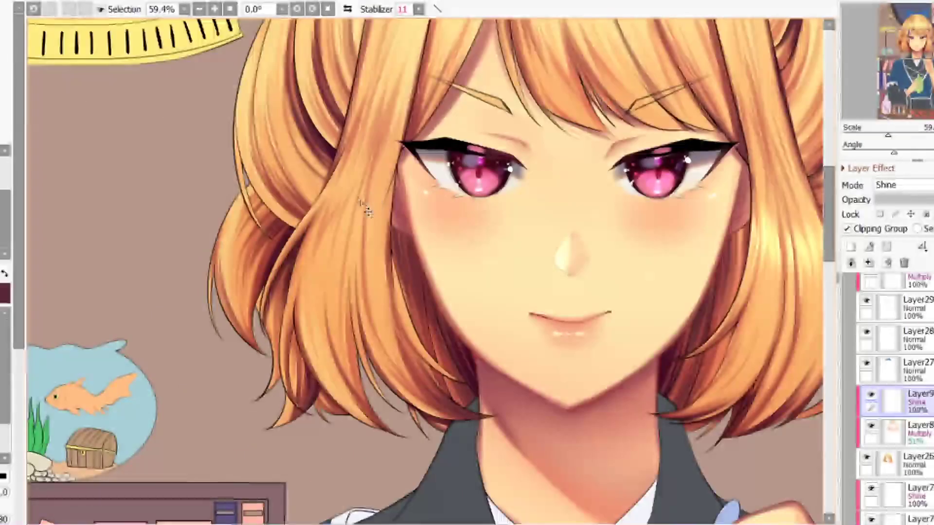
{"action": "scroll", "coordinate": [374, 197], "scroll_direction": "up", "scroll_amount": 3}
{"action": "scroll", "coordinate": [429, 280], "scroll_direction": "down", "scroll_amount": 5}
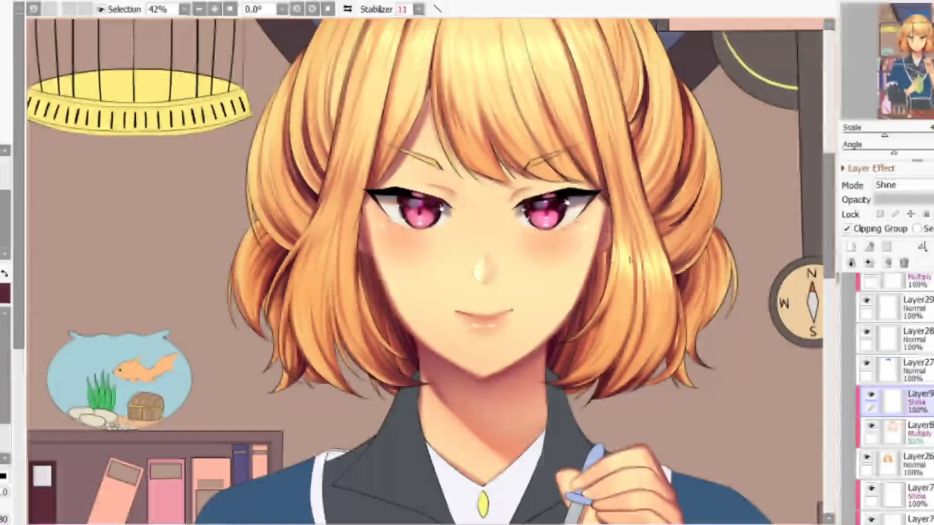
{"action": "scroll", "coordinate": [301, 262], "scroll_direction": "up", "scroll_amount": 7}
{"action": "left_click_drag", "start_coordinate": [308, 273], "coordinate": [288, 338]}
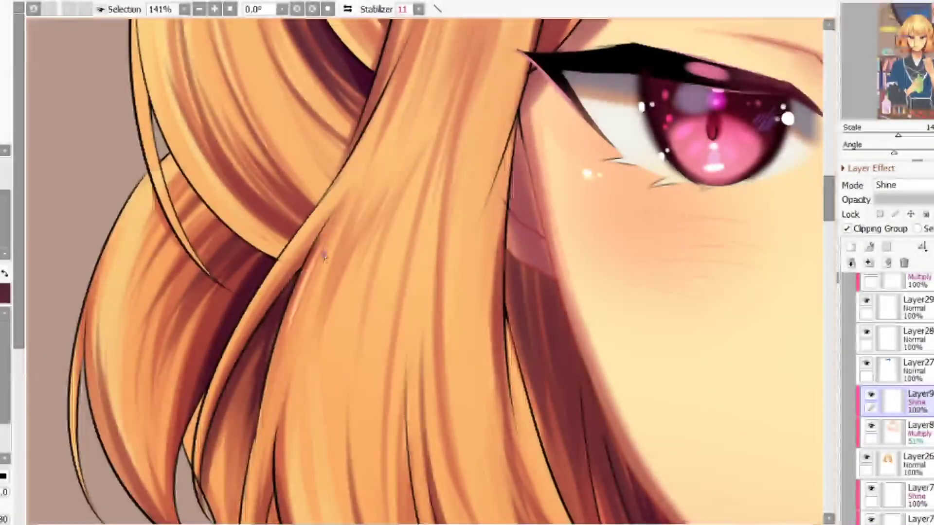
{"action": "left_click_drag", "start_coordinate": [324, 259], "coordinate": [290, 398]}
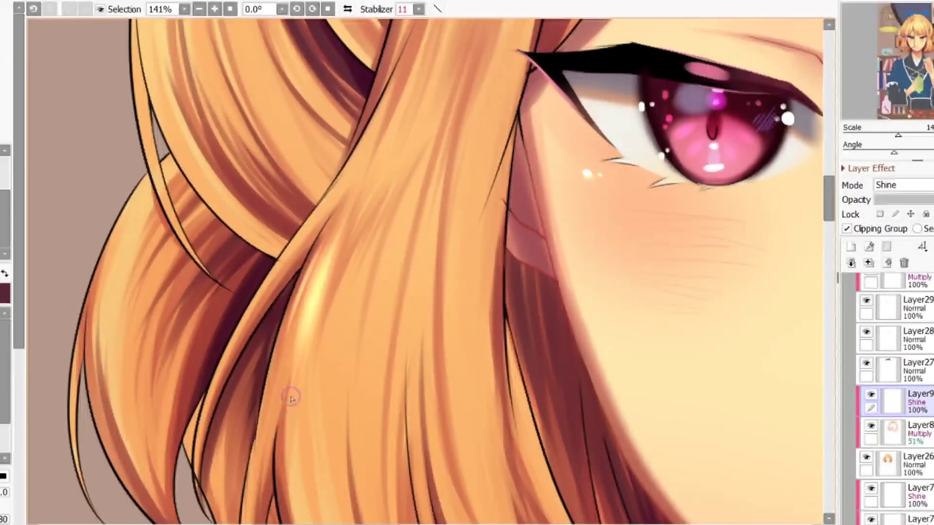
- Paint a second band of slanted Shine streaks next to the first highlight on the birdcage-side lock
{"action": "left_click_drag", "start_coordinate": [358, 232], "coordinate": [311, 387]}
{"action": "left_click_drag", "start_coordinate": [316, 337], "coordinate": [329, 336]}
{"action": "left_click_drag", "start_coordinate": [373, 232], "coordinate": [326, 375]}
{"action": "left_click_drag", "start_coordinate": [394, 202], "coordinate": [345, 377]}
{"action": "left_click_drag", "start_coordinate": [366, 250], "coordinate": [338, 353]}
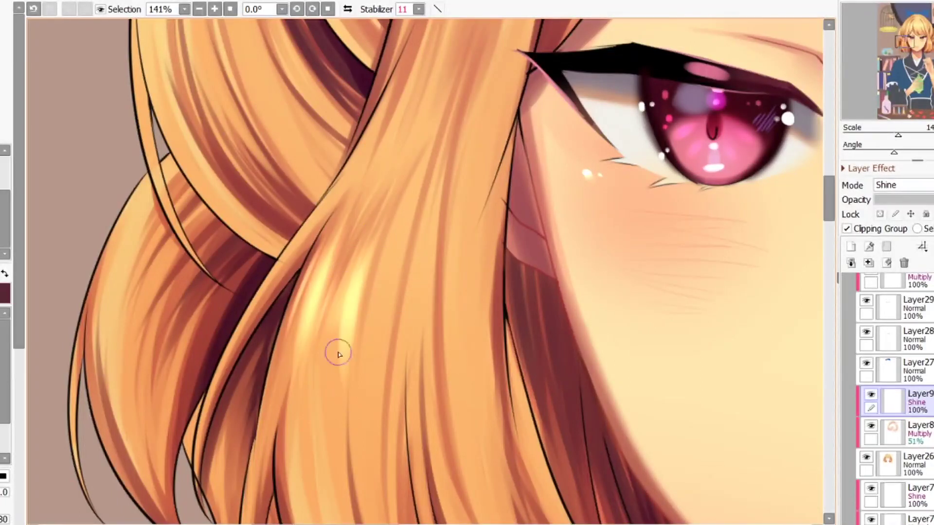
{"action": "scroll", "coordinate": [339, 355], "scroll_direction": "up", "scroll_amount": 3}
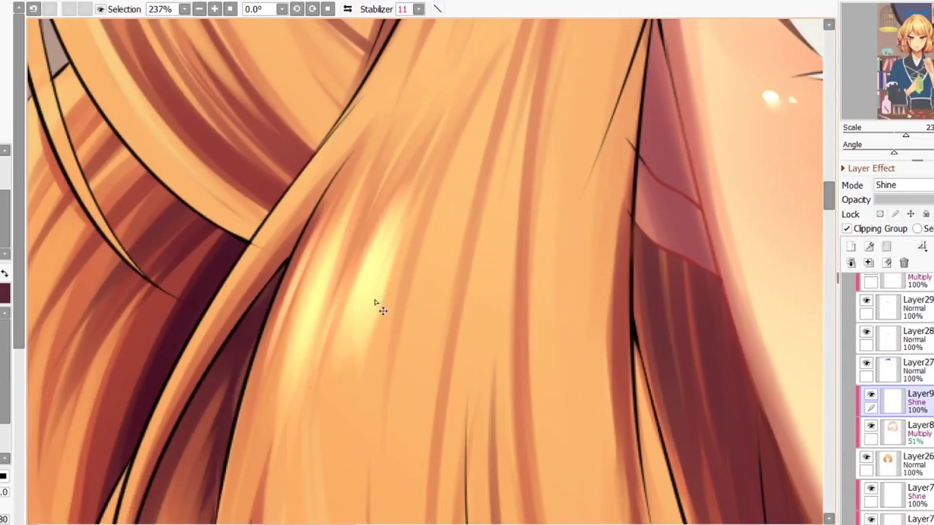
- Undo the last strokes and rework the second highlight band with finer, tapered Shine streaks
{"action": "key", "text": "ctrl+z"}
{"action": "left_click_drag", "start_coordinate": [407, 210], "coordinate": [380, 355]}
{"action": "left_click_drag", "start_coordinate": [417, 190], "coordinate": [386, 379]}
{"action": "left_click_drag", "start_coordinate": [372, 290], "coordinate": [382, 290]}
{"action": "key", "text": "bracketleft"}
{"action": "key", "text": "ctrl+z"}
{"action": "key", "text": "ctrl+z"}
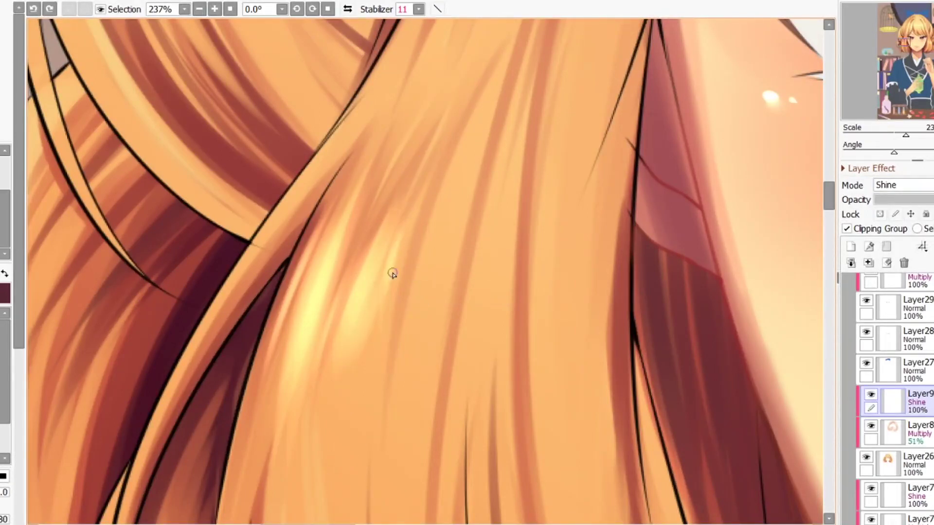
{"action": "left_click_drag", "start_coordinate": [388, 297], "coordinate": [378, 350]}
{"action": "left_click_drag", "start_coordinate": [396, 247], "coordinate": [372, 382]}
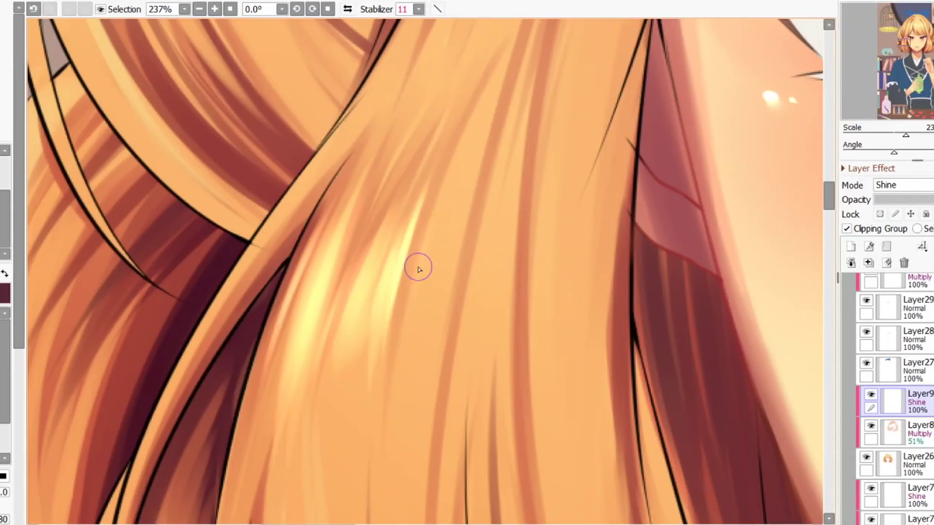
- Widen the highlight toward the middle of the birdcage-side lock with larger, softer Shine streaks
{"action": "left_click_drag", "start_coordinate": [436, 218], "coordinate": [410, 302]}
{"action": "key", "text": "bracketright"}
{"action": "left_click_drag", "start_coordinate": [459, 204], "coordinate": [415, 411]}
{"action": "left_click_drag", "start_coordinate": [486, 168], "coordinate": [429, 458]}
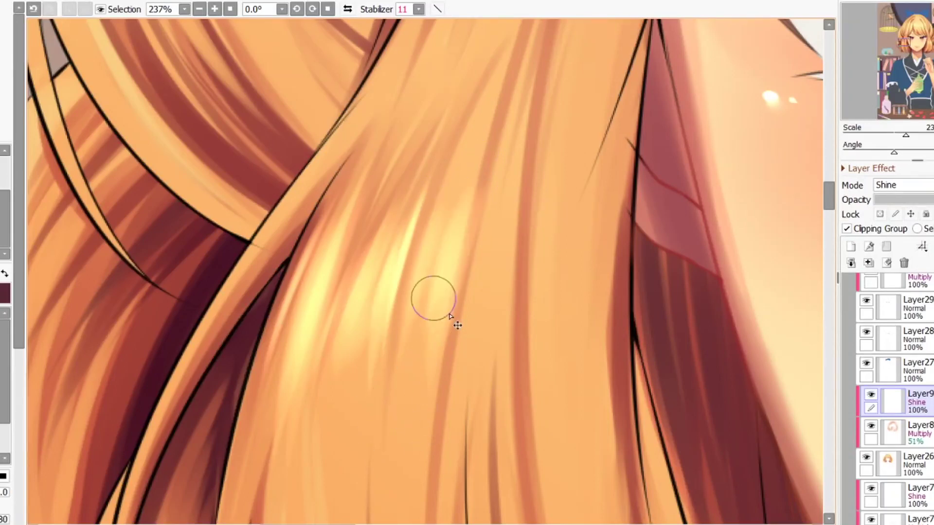
{"action": "scroll", "coordinate": [386, 206], "scroll_direction": "down", "scroll_amount": 3}
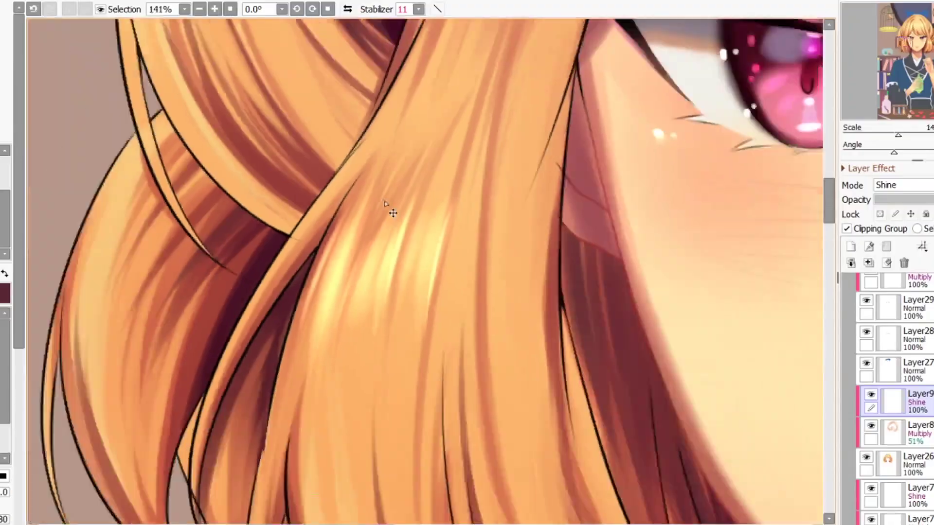
- Continue the Shine streaks across the lock's inner half toward the ear with a smaller brush, redoing one stroke
{"action": "scroll", "coordinate": [396, 210], "scroll_direction": "up", "scroll_amount": 2}
{"action": "left_click_drag", "start_coordinate": [405, 141], "coordinate": [381, 277]}
{"action": "key", "text": "bracketleft"}
{"action": "key", "text": "bracketleft"}
{"action": "key", "text": "bracketleft"}
{"action": "left_click_drag", "start_coordinate": [410, 139], "coordinate": [399, 285]}
{"action": "key", "text": "ctrl+z"}
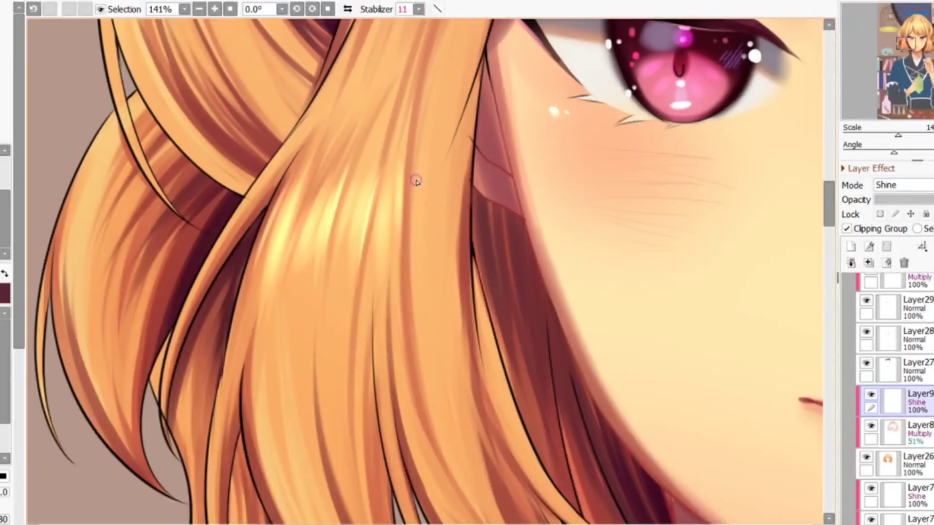
{"action": "left_click_drag", "start_coordinate": [416, 156], "coordinate": [411, 271]}
{"action": "left_click_drag", "start_coordinate": [422, 219], "coordinate": [431, 218]}
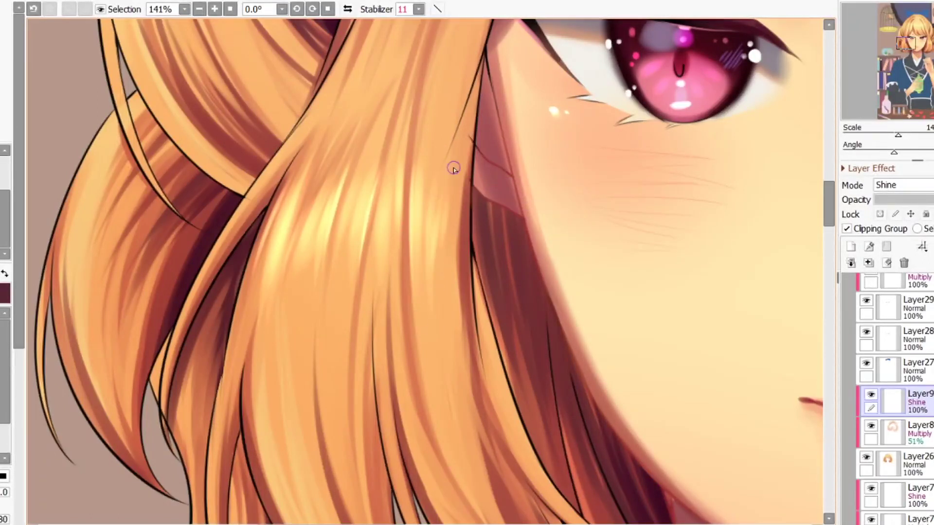
{"action": "scroll", "coordinate": [462, 145], "scroll_direction": "down", "scroll_amount": 5}
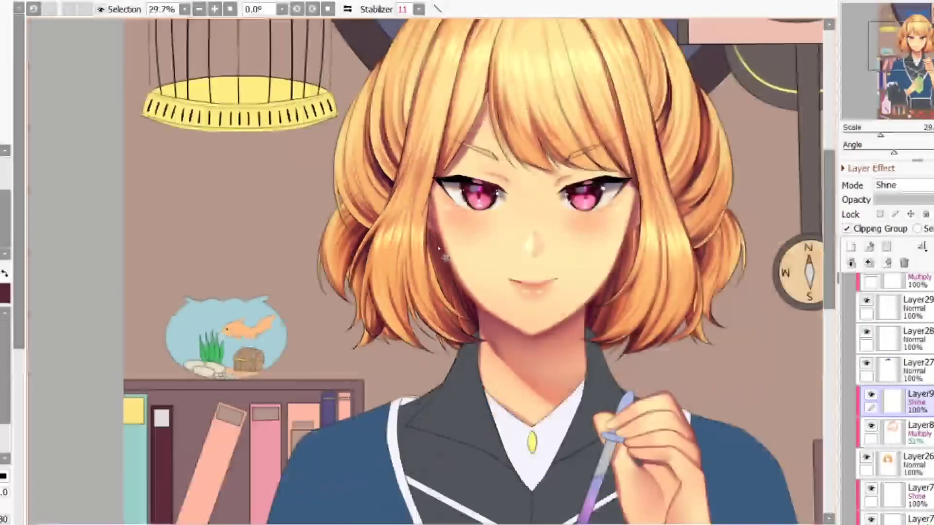
- Paint curved Shine highlights on the crown just below the bow, following the hair's top outline and upper parting line
{"action": "scroll", "coordinate": [503, 228], "scroll_direction": "down", "scroll_amount": 1}
{"action": "scroll", "coordinate": [502, 165], "scroll_direction": "down", "scroll_amount": 2}
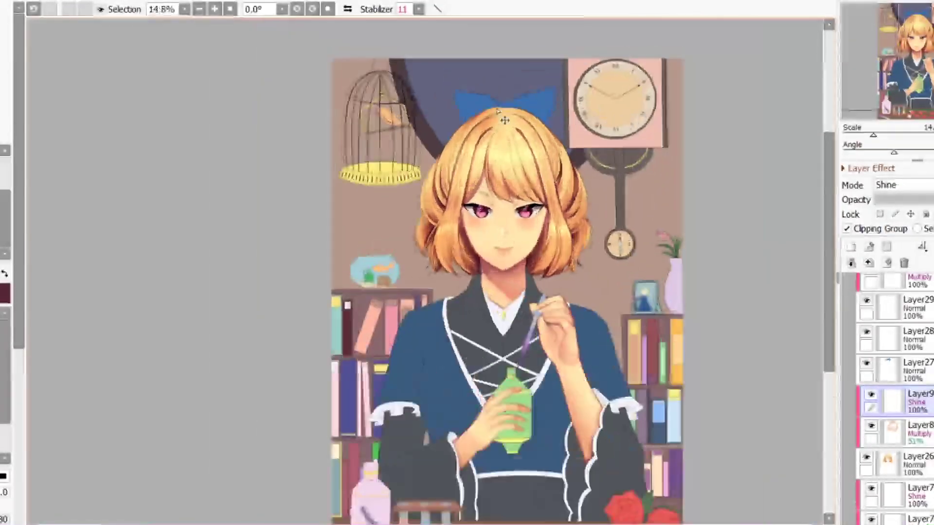
{"action": "scroll", "coordinate": [491, 117], "scroll_direction": "up", "scroll_amount": 12}
{"action": "scroll", "coordinate": [453, 121], "scroll_direction": "up", "scroll_amount": 3}
{"action": "mouse_move", "coordinate": [503, 121]}
{"action": "left_mouse_down"}
{"action": "mouse_move", "coordinate": [494, 92]}
{"action": "mouse_move", "coordinate": [494, 115]}
{"action": "mouse_move", "coordinate": [537, 120]}
{"action": "mouse_move", "coordinate": [487, 106]}
{"action": "mouse_move", "coordinate": [564, 85]}
{"action": "left_mouse_up"}
{"action": "left_click_drag", "start_coordinate": [535, 107], "coordinate": [570, 112]}
{"action": "left_click_drag", "start_coordinate": [570, 130], "coordinate": [373, 203]}
{"action": "mouse_move", "coordinate": [598, 143]}
{"action": "left_mouse_down"}
{"action": "mouse_move", "coordinate": [447, 177]}
{"action": "mouse_move", "coordinate": [479, 172]}
{"action": "mouse_move", "coordinate": [463, 193]}
{"action": "left_mouse_up"}
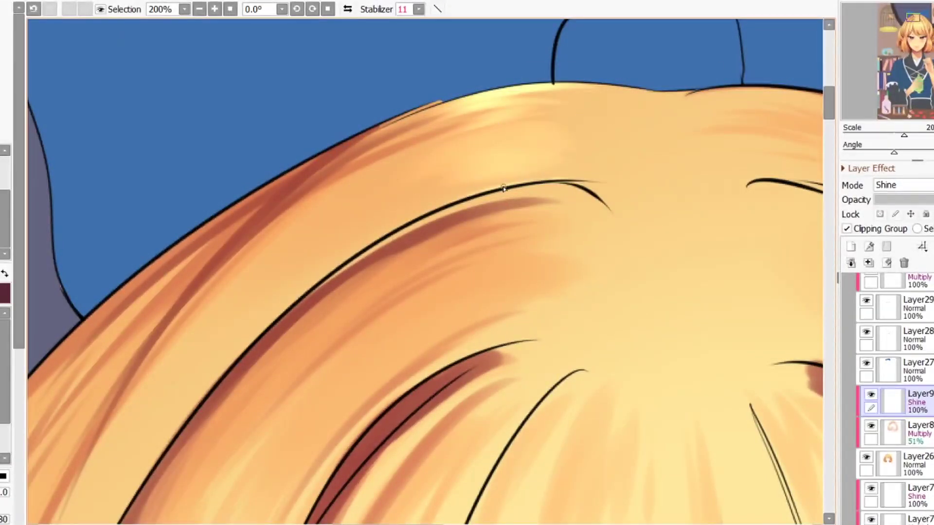
{"action": "scroll", "coordinate": [503, 188], "scroll_direction": "down", "scroll_amount": 3}
{"action": "scroll", "coordinate": [448, 129], "scroll_direction": "up", "scroll_amount": 2}
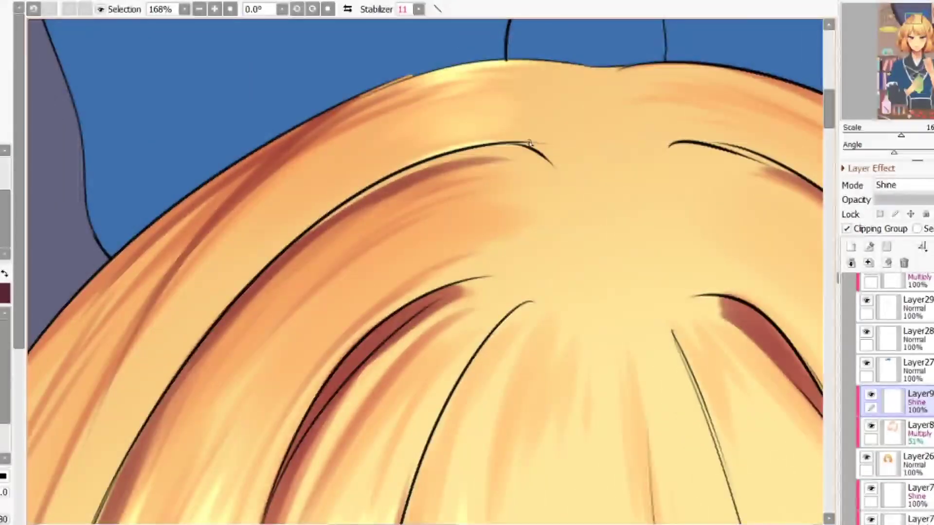
- Mirror the view and paint curved Shine highlights on the clock-side crown, just below the bow and along the upper parting line
{"action": "scroll", "coordinate": [496, 185], "scroll_direction": "down", "scroll_amount": 4}
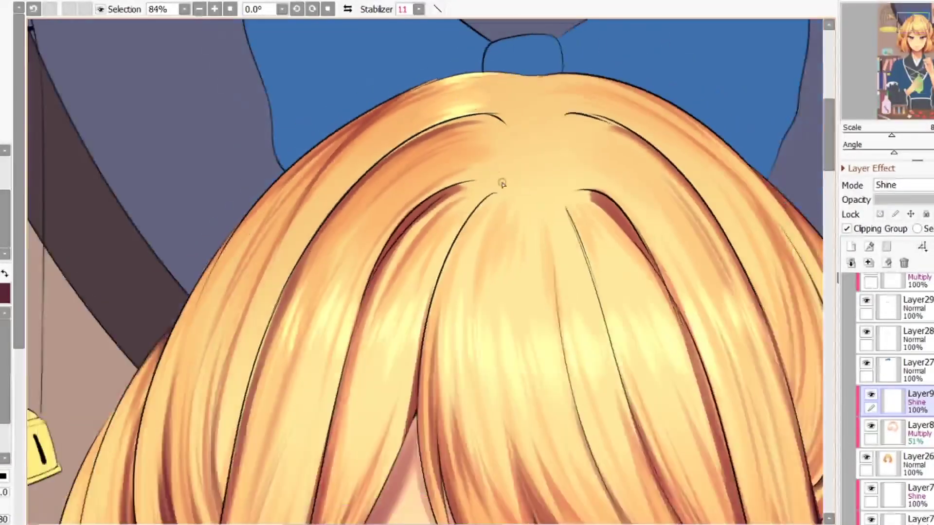
{"action": "key", "text": "h"}
{"action": "scroll", "coordinate": [489, 194], "scroll_direction": "down", "scroll_amount": 1}
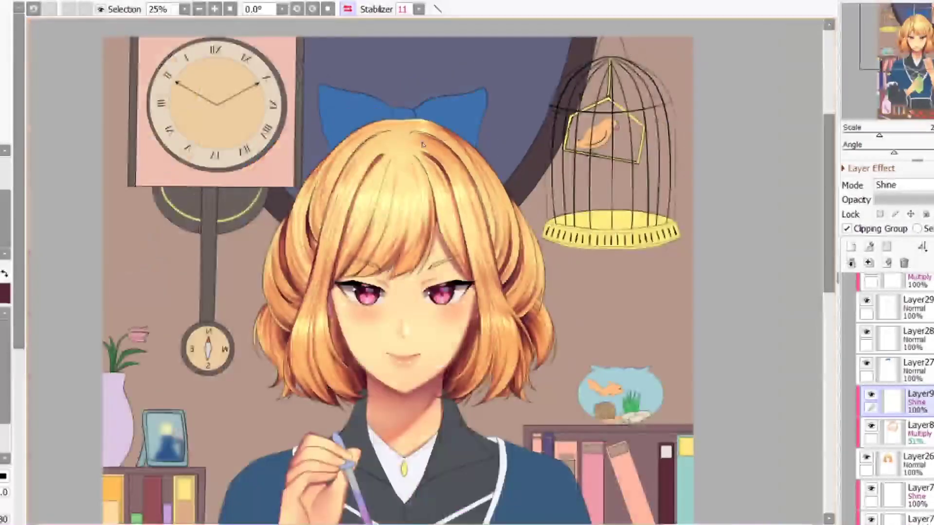
{"action": "scroll", "coordinate": [328, 179], "scroll_direction": "up", "scroll_amount": 5}
{"action": "scroll", "coordinate": [328, 179], "scroll_direction": "up", "scroll_amount": 1}
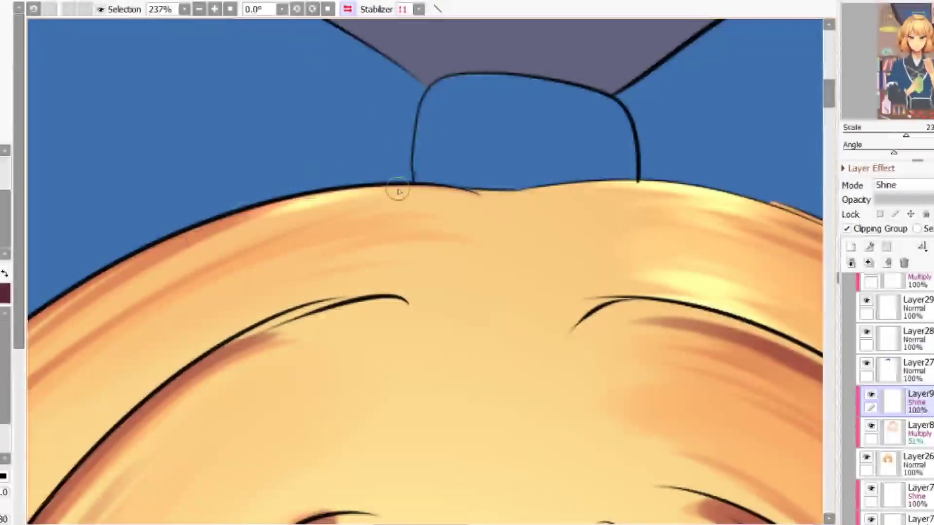
{"action": "left_click_drag", "start_coordinate": [388, 210], "coordinate": [406, 221]}
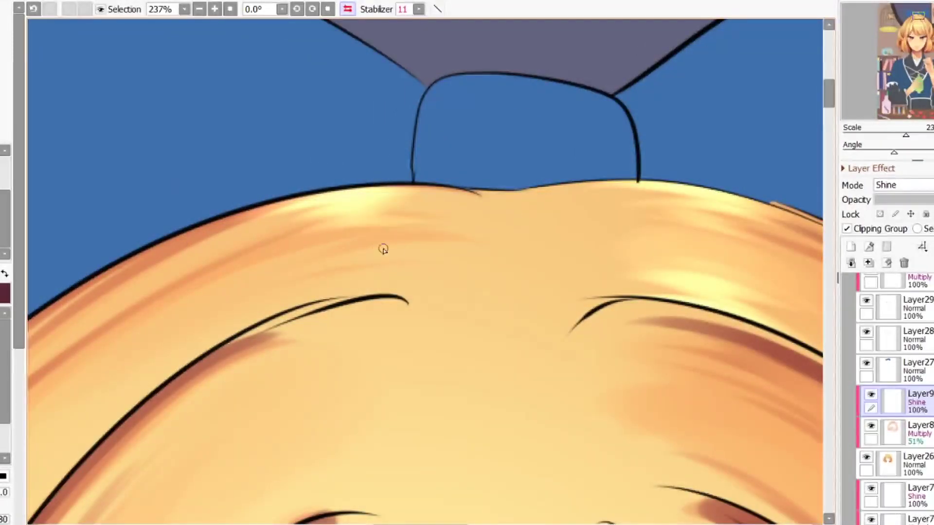
{"action": "mouse_move", "coordinate": [227, 326]}
{"action": "left_mouse_down"}
{"action": "mouse_move", "coordinate": [417, 287]}
{"action": "mouse_move", "coordinate": [287, 297]}
{"action": "left_mouse_up"}
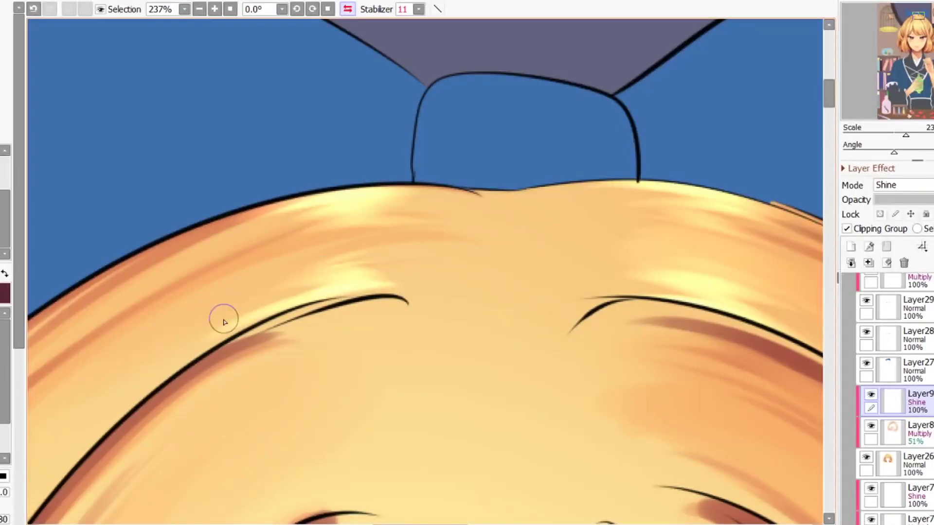
{"action": "scroll", "coordinate": [435, 183], "scroll_direction": "down", "scroll_amount": 7}
{"action": "scroll", "coordinate": [415, 222], "scroll_direction": "down", "scroll_amount": 3}
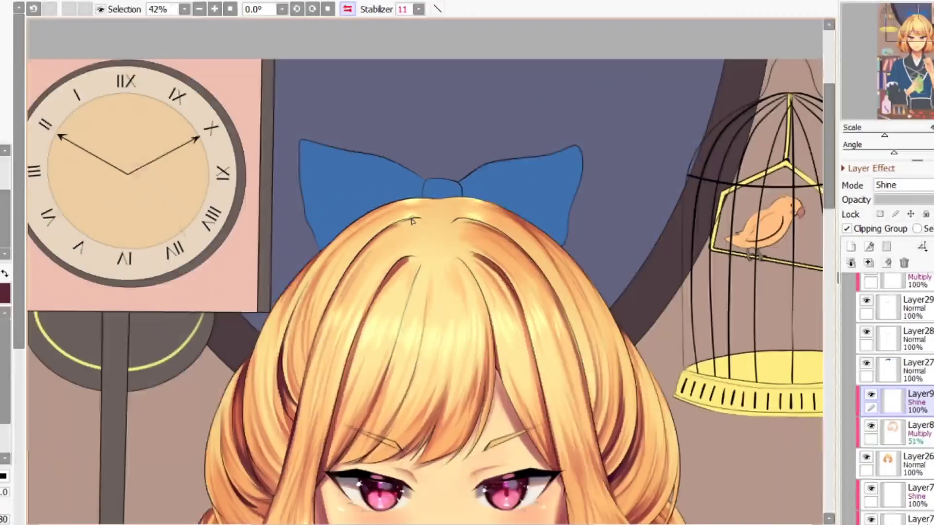
- Add broader Shine streaks between the two parting lines on the clock-side crown, then reduce the brush size and undo the last two strokes
{"action": "scroll", "coordinate": [397, 232], "scroll_direction": "up", "scroll_amount": 8}
{"action": "mouse_move", "coordinate": [413, 221]}
{"action": "left_mouse_down"}
{"action": "mouse_move", "coordinate": [309, 298]}
{"action": "mouse_move", "coordinate": [451, 221]}
{"action": "mouse_move", "coordinate": [340, 250]}
{"action": "left_mouse_up"}
{"action": "key", "text": "bracketright"}
{"action": "key", "text": "bracketright"}
{"action": "key", "text": "bracketright"}
{"action": "key", "text": "bracketright"}
{"action": "key", "text": "bracketright"}
{"action": "key", "text": "bracketright"}
{"action": "mouse_move", "coordinate": [457, 308]}
{"action": "left_mouse_down"}
{"action": "mouse_move", "coordinate": [362, 362]}
{"action": "mouse_move", "coordinate": [440, 304]}
{"action": "left_mouse_up"}
{"action": "left_click_drag", "start_coordinate": [444, 301], "coordinate": [360, 351]}
{"action": "key", "text": "bracketleft"}
{"action": "key", "text": "bracketleft"}
{"action": "key", "text": "bracketleft"}
{"action": "key", "text": "bracketleft"}
{"action": "key", "text": "bracketleft"}
{"action": "key", "text": "bracketleft"}
{"action": "key", "text": "bracketleft"}
{"action": "key", "text": "bracketleft"}
{"action": "key", "text": "ctrl+z"}
{"action": "key", "text": "ctrl+z"}
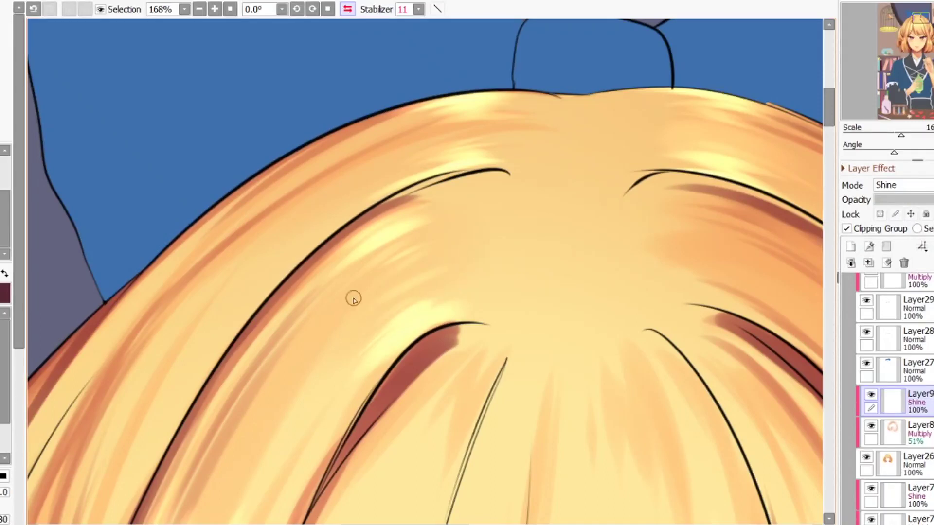
- Paint curved Shine streaks between the upper and lower parting lines on the birdcage-side crown with a slightly larger brush
{"action": "scroll", "coordinate": [354, 299], "scroll_direction": "down", "scroll_amount": 4}
{"action": "scroll", "coordinate": [339, 175], "scroll_direction": "up", "scroll_amount": 4}
{"action": "key", "text": "bracketright"}
{"action": "key", "text": "bracketright"}
{"action": "key", "text": "bracketright"}
{"action": "left_click_drag", "start_coordinate": [447, 239], "coordinate": [528, 269]}
{"action": "left_click_drag", "start_coordinate": [452, 206], "coordinate": [496, 208]}
{"action": "key", "text": "bracketright"}
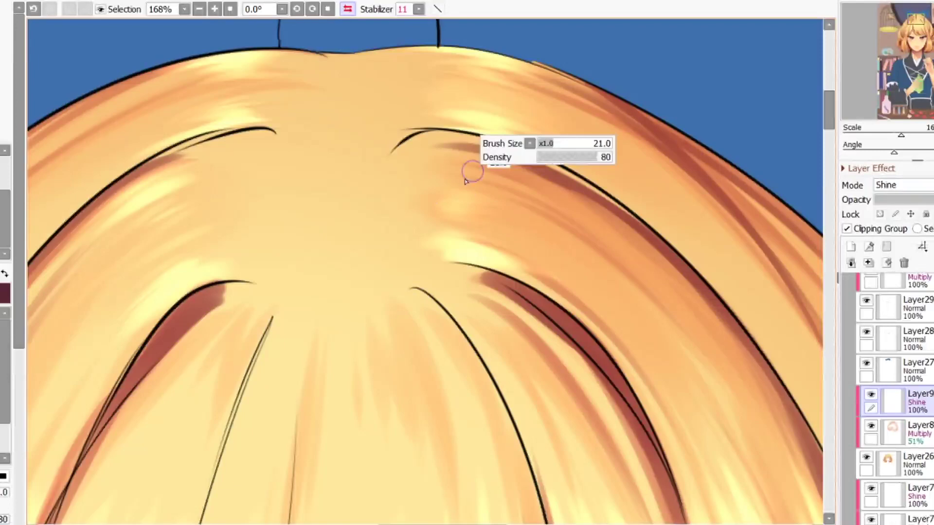
{"action": "left_click_drag", "start_coordinate": [450, 159], "coordinate": [547, 183]}
{"action": "left_click_drag", "start_coordinate": [420, 152], "coordinate": [534, 177]}
- Paint Shine streaks along the clock-side outer hair section near its outline, undoing the last stroke
{"action": "scroll", "coordinate": [527, 166], "scroll_direction": "down", "scroll_amount": 6}
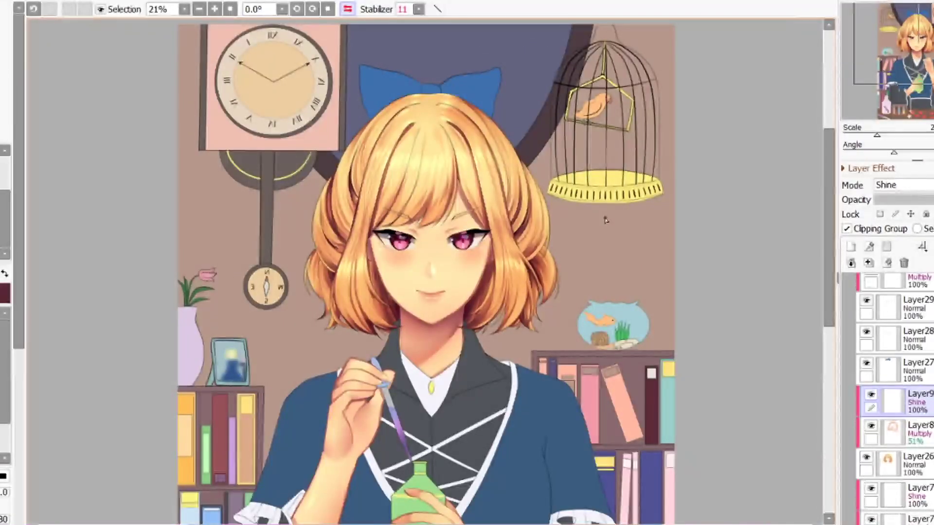
{"action": "scroll", "coordinate": [335, 173], "scroll_direction": "up", "scroll_amount": 11}
{"action": "left_click_drag", "start_coordinate": [346, 164], "coordinate": [390, 57]}
{"action": "scroll", "coordinate": [321, 185], "scroll_direction": "down", "scroll_amount": 5}
{"action": "scroll", "coordinate": [311, 170], "scroll_direction": "up", "scroll_amount": 4}
{"action": "key", "text": "ctrl+z"}
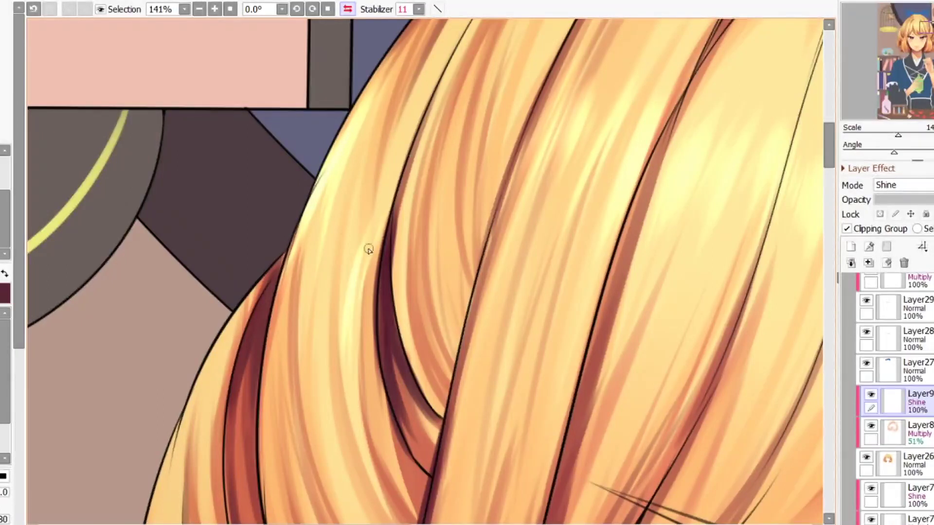
- Brighten the outer edge of the clock-side outermost lock with thin Shine streaks
{"action": "scroll", "coordinate": [368, 249], "scroll_direction": "down", "scroll_amount": 3}
{"action": "scroll", "coordinate": [289, 363], "scroll_direction": "up", "scroll_amount": 4}
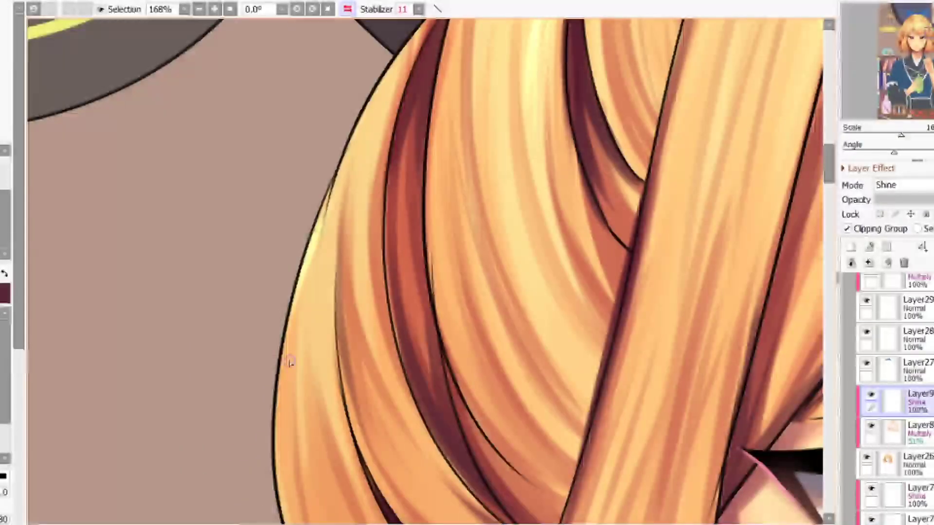
{"action": "scroll", "coordinate": [335, 384], "scroll_direction": "down", "scroll_amount": 3}
{"action": "scroll", "coordinate": [295, 337], "scroll_direction": "up", "scroll_amount": 1}
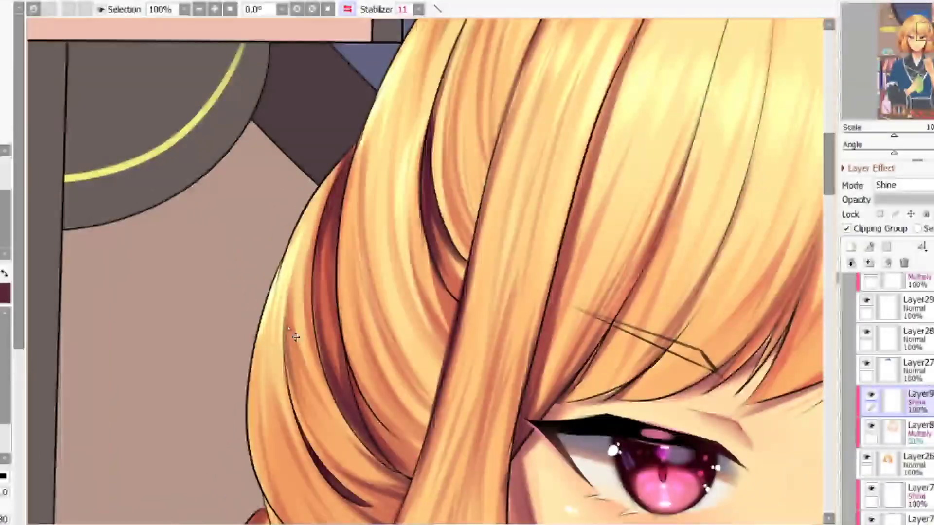
{"action": "scroll", "coordinate": [354, 188], "scroll_direction": "down", "scroll_amount": 4}
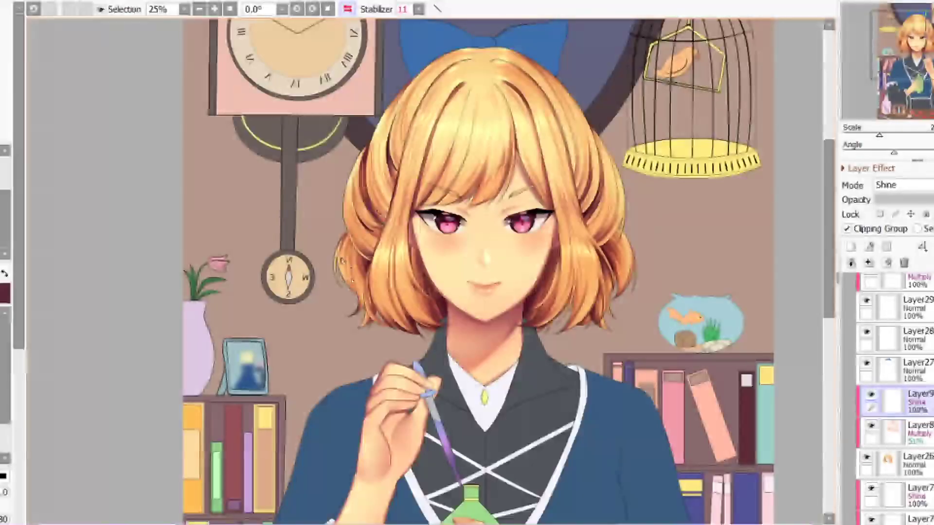
- Paint Shine streaks down the clock-side lower outer curl and restore the unmirrored view
{"action": "scroll", "coordinate": [351, 254], "scroll_direction": "up", "scroll_amount": 5}
{"action": "left_click_drag", "start_coordinate": [336, 310], "coordinate": [389, 447]}
{"action": "left_click_drag", "start_coordinate": [356, 376], "coordinate": [429, 493]}
{"action": "scroll", "coordinate": [330, 192], "scroll_direction": "down", "scroll_amount": 4}
{"action": "scroll", "coordinate": [423, 342], "scroll_direction": "down", "scroll_amount": 2}
{"action": "key", "text": "h"}
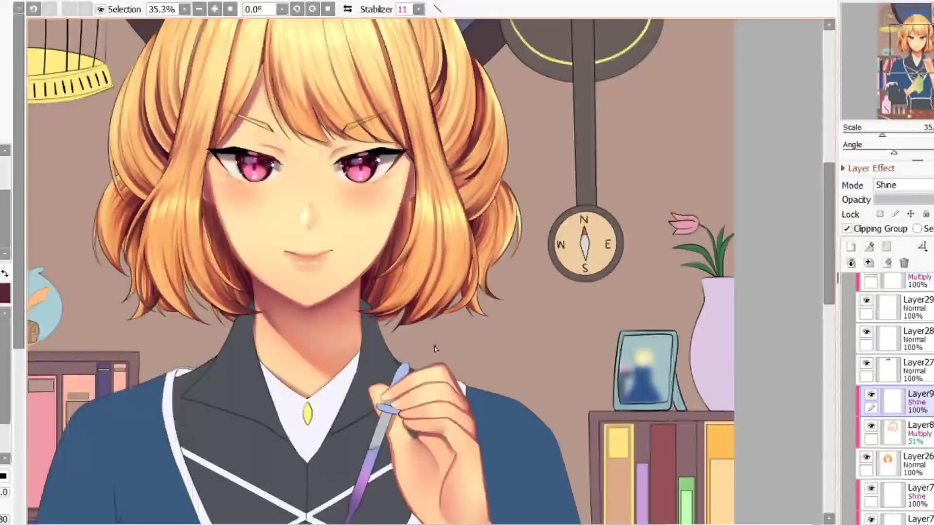
- Paint thin Shine streaks along the outer hair section on the birdcage side, close to the head outline
{"action": "scroll", "coordinate": [435, 348], "scroll_direction": "down", "scroll_amount": 2}
{"action": "left_click_drag", "start_coordinate": [173, 118], "coordinate": [286, 203]}
{"action": "scroll", "coordinate": [286, 203], "scroll_direction": "up", "scroll_amount": 3}
{"action": "scroll", "coordinate": [286, 203], "scroll_direction": "up", "scroll_amount": 3}
{"action": "scroll", "coordinate": [278, 209], "scroll_direction": "down", "scroll_amount": 2}
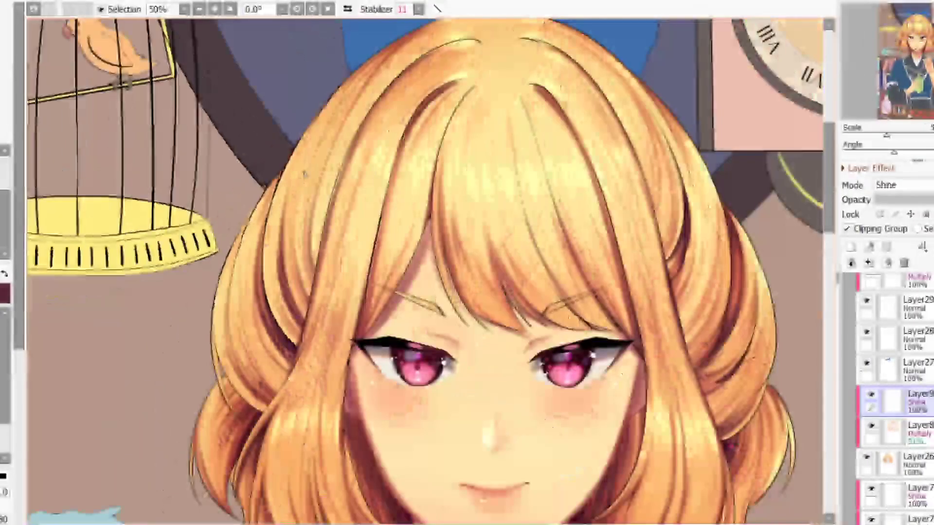
{"action": "scroll", "coordinate": [268, 213], "scroll_direction": "up", "scroll_amount": 3}
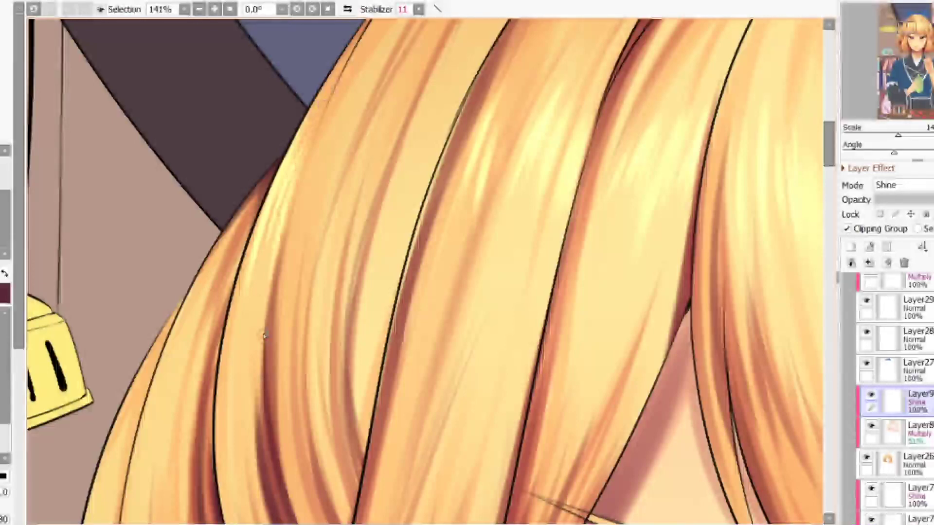
{"action": "scroll", "coordinate": [298, 202], "scroll_direction": "down", "scroll_amount": 1}
{"action": "scroll", "coordinate": [331, 117], "scroll_direction": "up", "scroll_amount": 1}
{"action": "scroll", "coordinate": [360, 97], "scroll_direction": "down", "scroll_amount": 4}
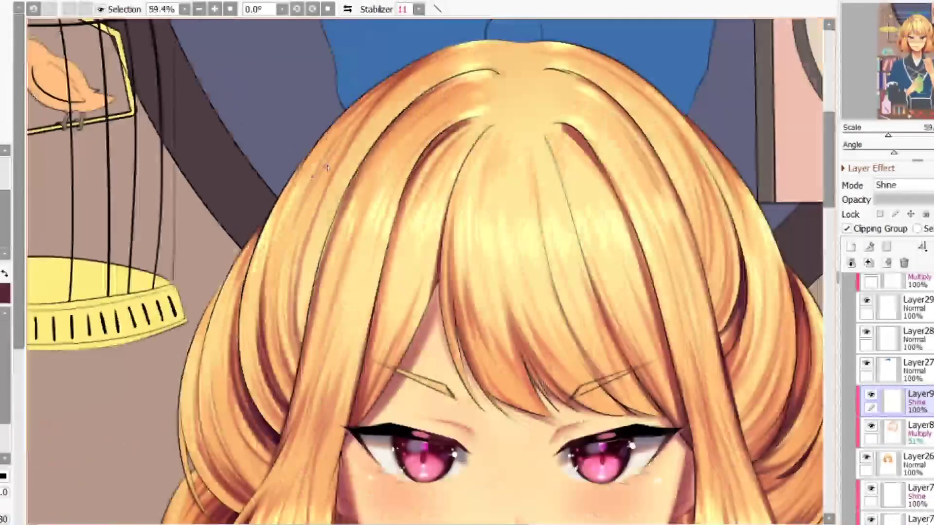
{"action": "scroll", "coordinate": [358, 128], "scroll_direction": "up", "scroll_amount": 3}
{"action": "scroll", "coordinate": [366, 149], "scroll_direction": "down", "scroll_amount": 2}
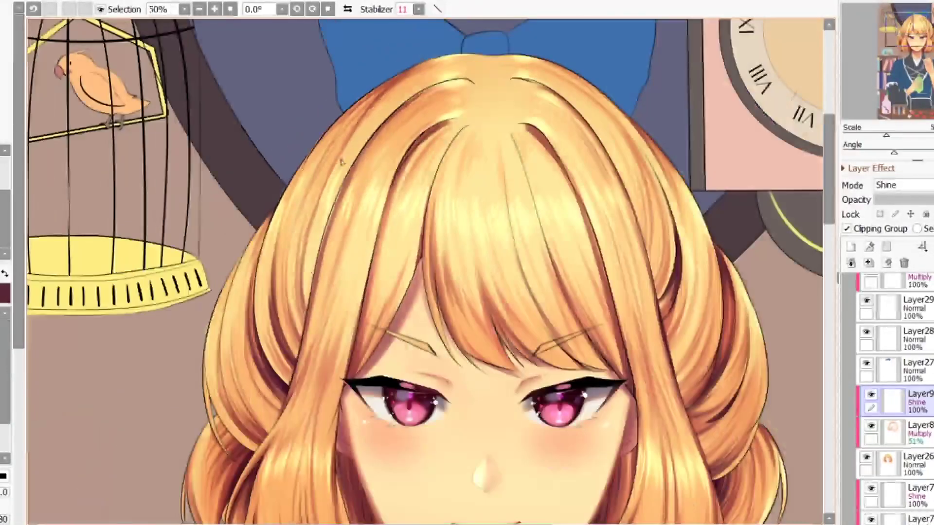
- Paint Shine highlights along the outer edge of the birdcage-side outermost lock, following its curve downward
{"action": "scroll", "coordinate": [365, 149], "scroll_direction": "down", "scroll_amount": 2}
{"action": "scroll", "coordinate": [372, 245], "scroll_direction": "up", "scroll_amount": 4}
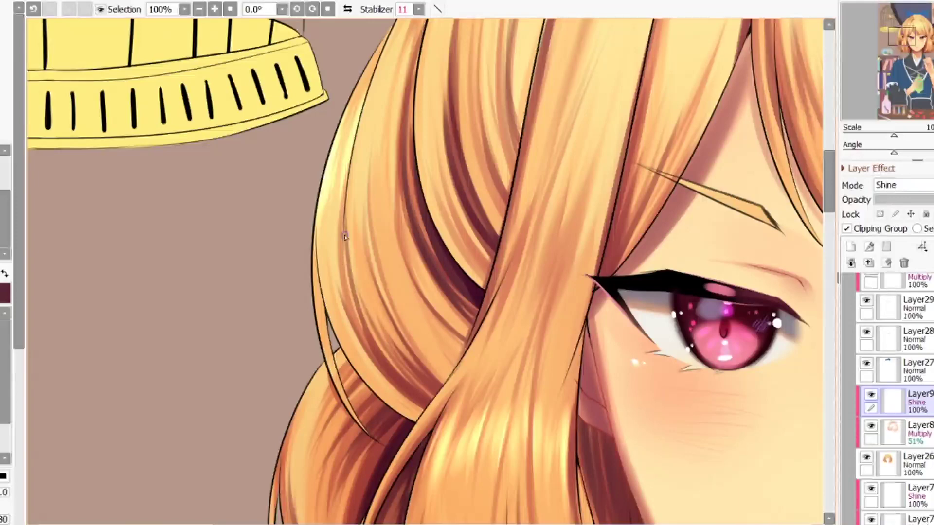
{"action": "scroll", "coordinate": [345, 237], "scroll_direction": "down", "scroll_amount": 3}
{"action": "scroll", "coordinate": [364, 141], "scroll_direction": "up", "scroll_amount": 2}
{"action": "scroll", "coordinate": [365, 139], "scroll_direction": "down", "scroll_amount": 1}
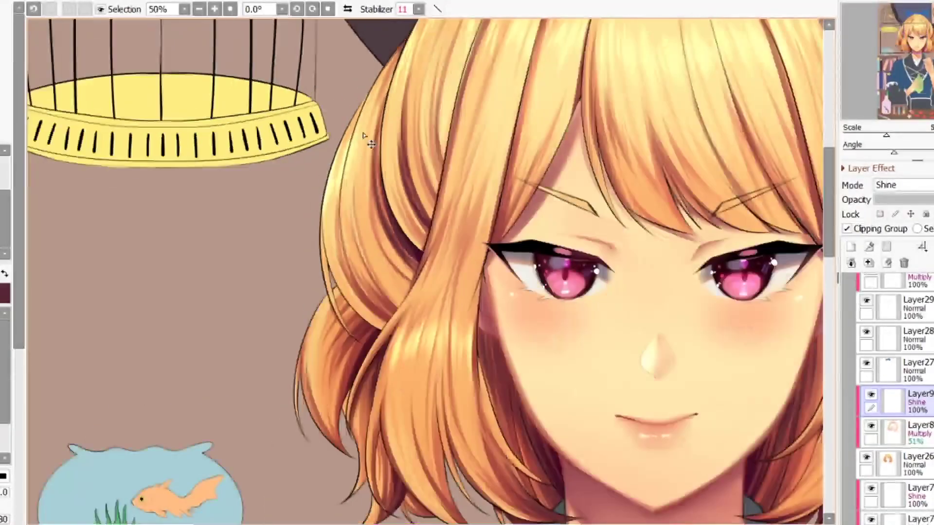
{"action": "scroll", "coordinate": [365, 141], "scroll_direction": "down", "scroll_amount": 1}
{"action": "scroll", "coordinate": [369, 184], "scroll_direction": "up", "scroll_amount": 3}
{"action": "left_click_drag", "start_coordinate": [369, 212], "coordinate": [354, 262]}
{"action": "scroll", "coordinate": [298, 365], "scroll_direction": "down", "scroll_amount": 10}
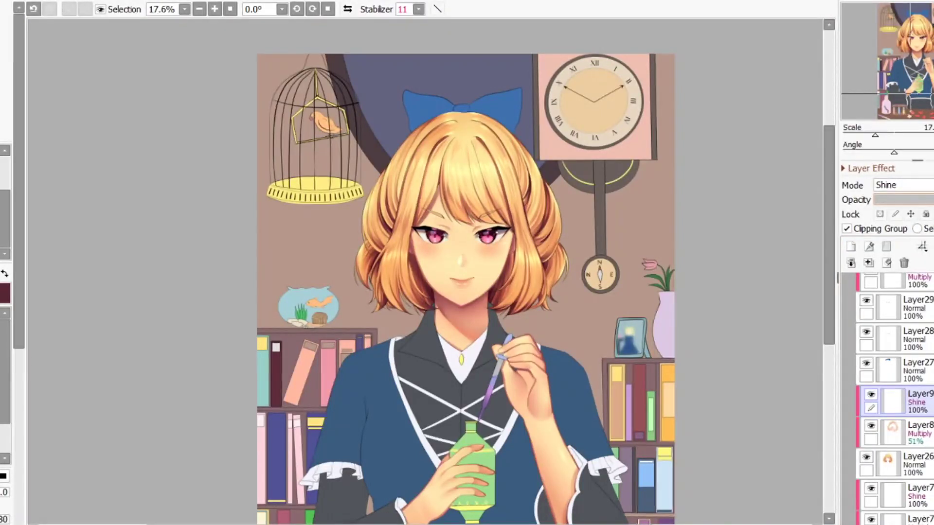
- Lower the Shine layer's opacity to 85% and add a clipped Normal layer above it
{"action": "left_click", "coordinate": [851, 247]}
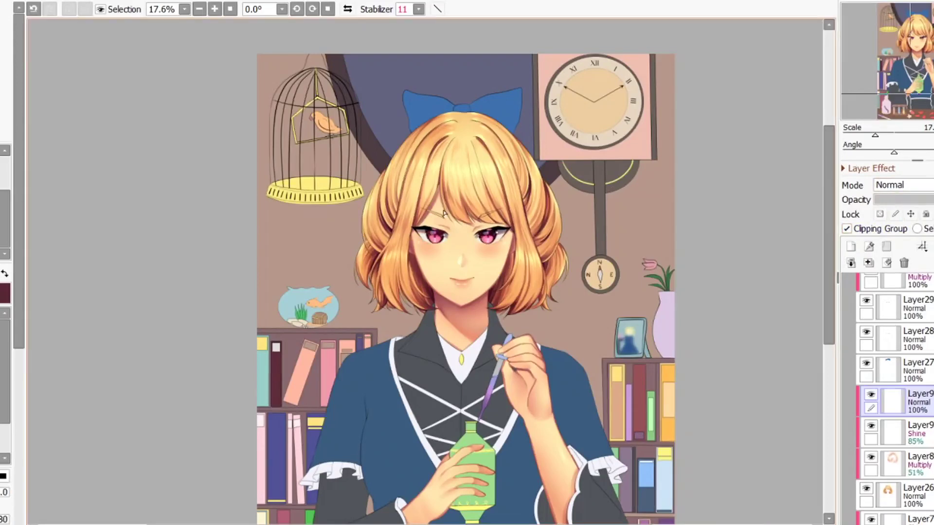
{"action": "scroll", "coordinate": [459, 252], "scroll_direction": "up", "scroll_amount": 6}
{"action": "scroll", "coordinate": [403, 323], "scroll_direction": "down", "scroll_amount": 6}
{"action": "scroll", "coordinate": [438, 228], "scroll_direction": "up", "scroll_amount": 5}
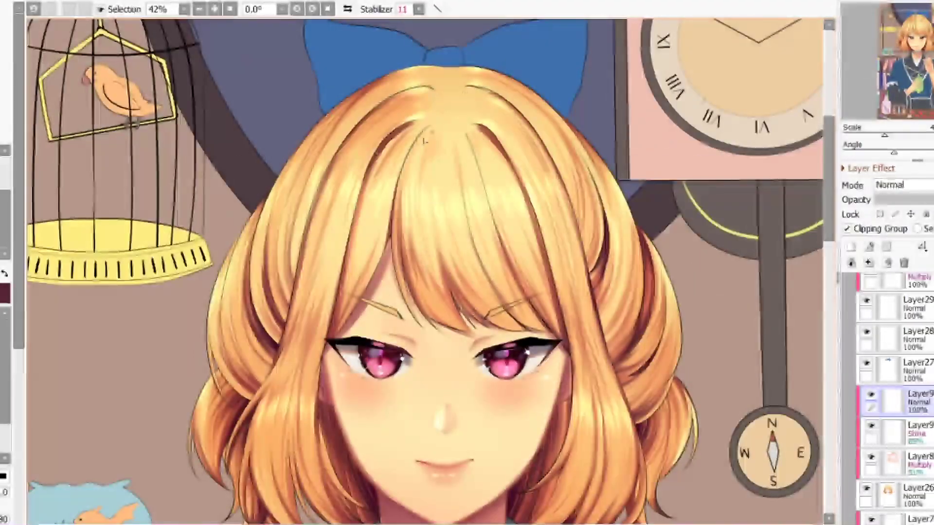
- Try pale blue streaks below the upper parting line on the birdcage side of the crown
{"action": "scroll", "coordinate": [424, 141], "scroll_direction": "up", "scroll_amount": 4}
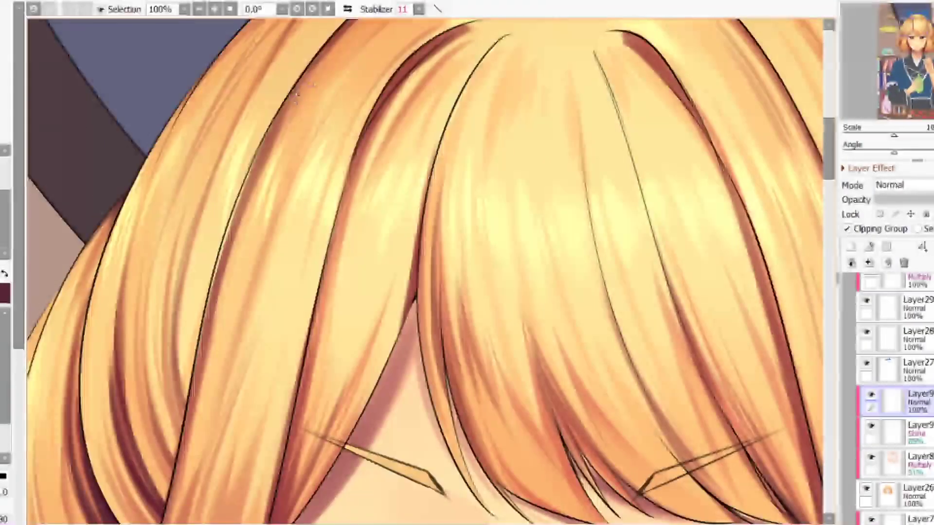
{"action": "left_click_drag", "start_coordinate": [334, 56], "coordinate": [276, 151]}
{"action": "left_click_drag", "start_coordinate": [325, 81], "coordinate": [297, 132]}
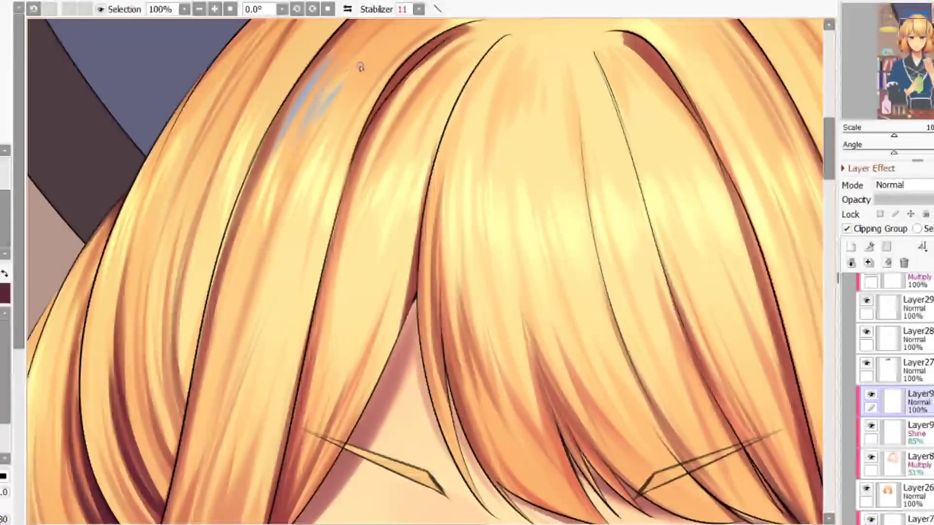
{"action": "scroll", "coordinate": [360, 67], "scroll_direction": "down", "scroll_amount": 3}
{"action": "scroll", "coordinate": [228, 116], "scroll_direction": "up", "scroll_amount": 5}
{"action": "key", "text": "ctrl+z"}
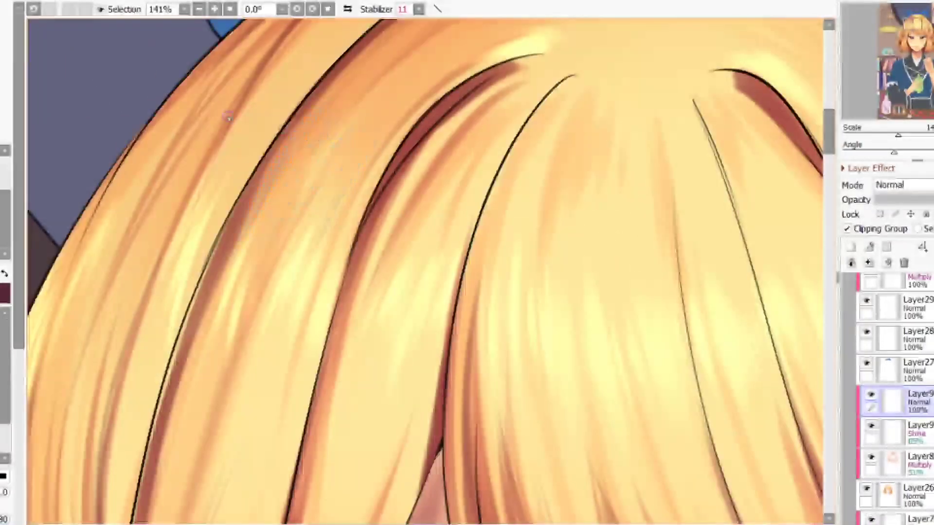
- Paint pale blue reflected-light streaks on the birdcage-side outer crown edge below the bow, redoing the first stroke
{"action": "scroll", "coordinate": [170, 150], "scroll_direction": "down", "scroll_amount": 2}
{"action": "mouse_move", "coordinate": [225, 47]}
{"action": "left_mouse_down"}
{"action": "mouse_move", "coordinate": [168, 111]}
{"action": "mouse_move", "coordinate": [128, 195]}
{"action": "left_mouse_up"}
{"action": "scroll", "coordinate": [195, 112], "scroll_direction": "up", "scroll_amount": 3}
{"action": "key", "text": "ctrl+z"}
{"action": "left_click_drag", "start_coordinate": [233, 89], "coordinate": [148, 202]}
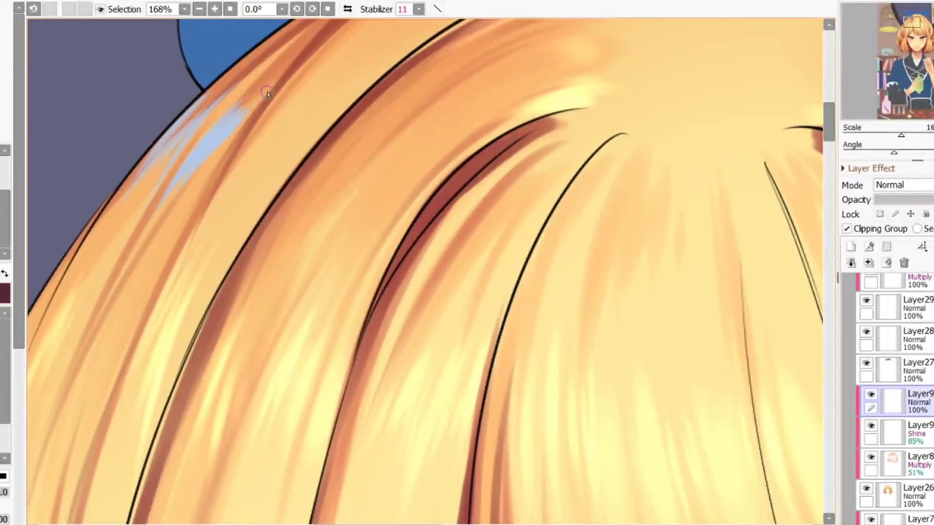
{"action": "scroll", "coordinate": [175, 125], "scroll_direction": "down", "scroll_amount": 4}
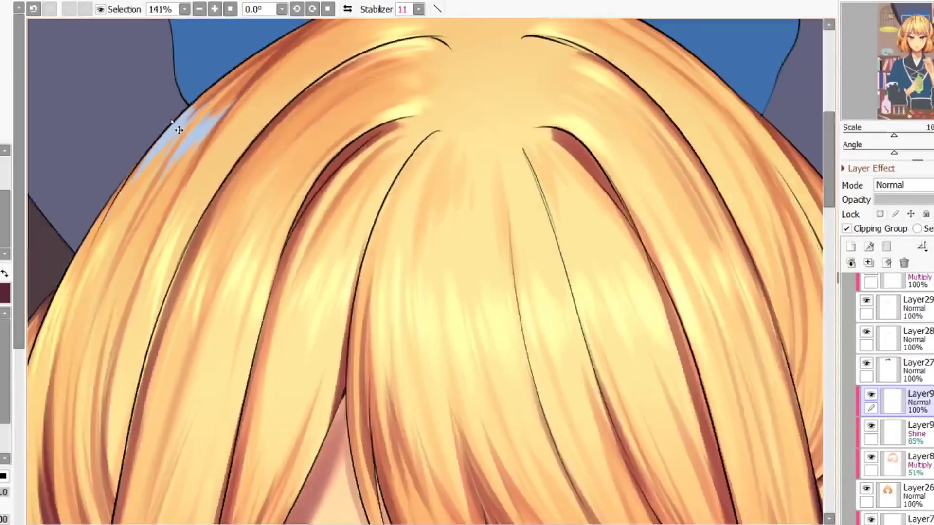
{"action": "scroll", "coordinate": [504, 141], "scroll_direction": "down", "scroll_amount": 2}
- Add pale blue streaks to the birdcage-side hair band between the two parting lines
{"action": "scroll", "coordinate": [504, 141], "scroll_direction": "up", "scroll_amount": 4}
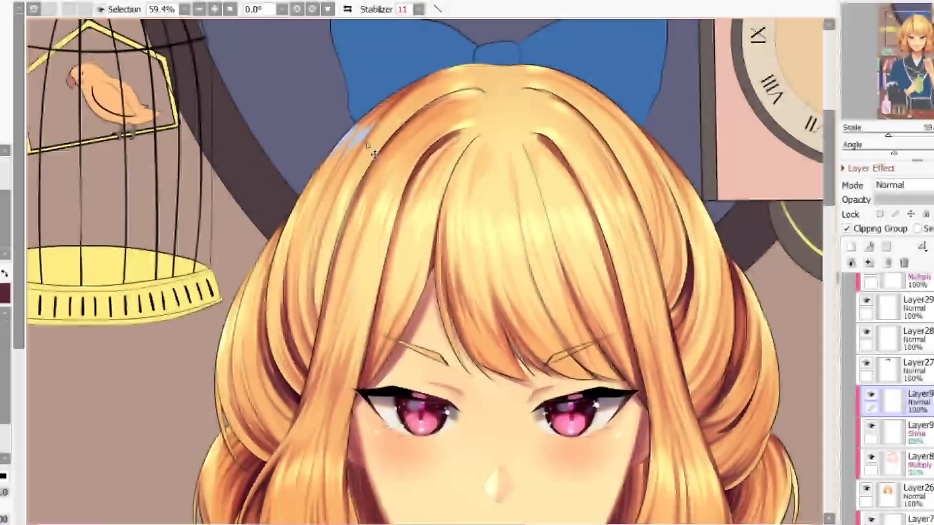
{"action": "mouse_move", "coordinate": [429, 132]}
{"action": "left_mouse_down"}
{"action": "mouse_move", "coordinate": [368, 208]}
{"action": "mouse_move", "coordinate": [420, 150]}
{"action": "mouse_move", "coordinate": [357, 246]}
{"action": "mouse_move", "coordinate": [443, 138]}
{"action": "mouse_move", "coordinate": [407, 181]}
{"action": "left_mouse_up"}
{"action": "scroll", "coordinate": [424, 155], "scroll_direction": "down", "scroll_amount": 4}
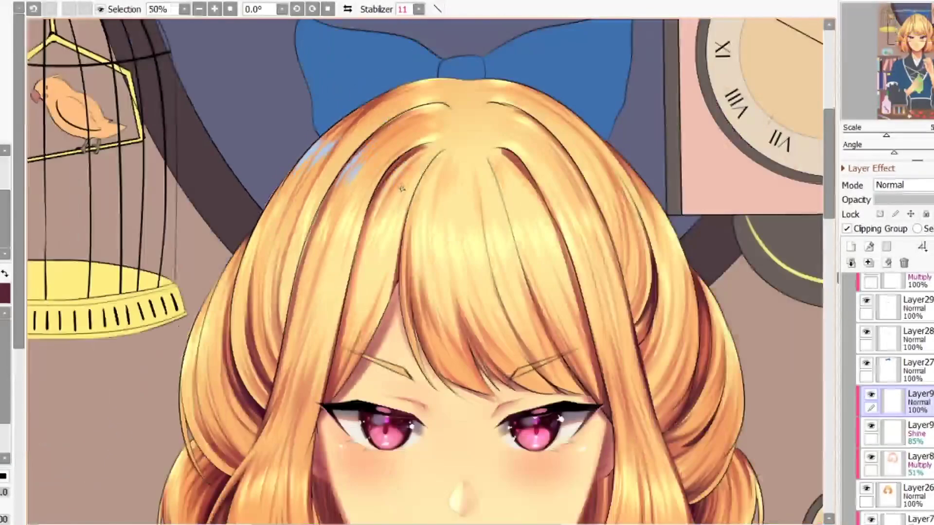
- Paint matching pale blue streaks on the clock-side crown, between the parting lines and along the outer edge, then mirror the view
{"action": "scroll", "coordinate": [554, 151], "scroll_direction": "up", "scroll_amount": 3}
{"action": "mouse_move", "coordinate": [544, 141]}
{"action": "left_mouse_down"}
{"action": "mouse_move", "coordinate": [538, 115]}
{"action": "mouse_move", "coordinate": [588, 198]}
{"action": "mouse_move", "coordinate": [539, 116]}
{"action": "left_mouse_up"}
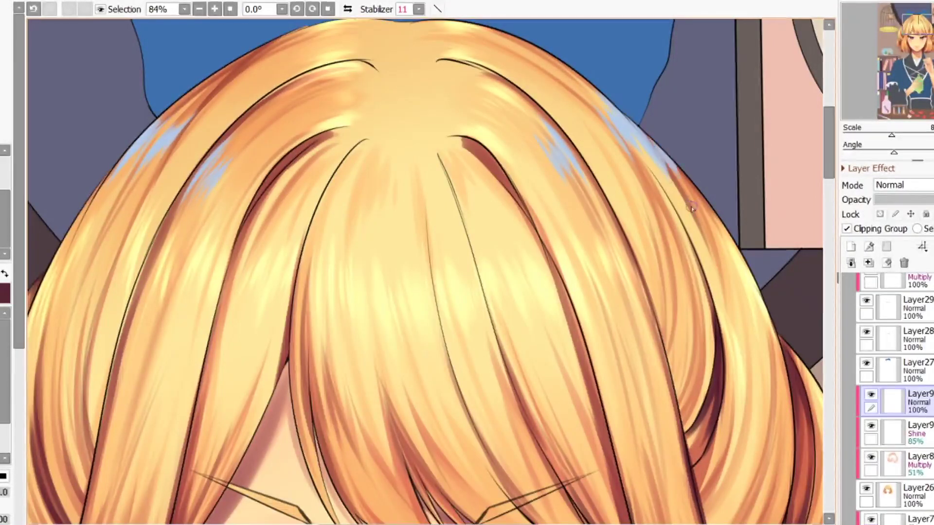
{"action": "scroll", "coordinate": [582, 109], "scroll_direction": "down", "scroll_amount": 3}
{"action": "key", "text": "h"}
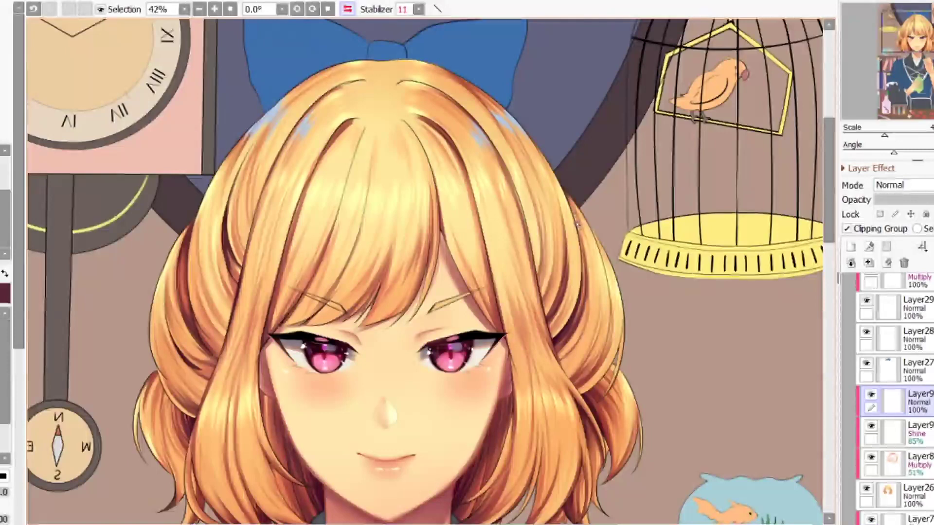
- Try a pale blue reflection on the clock-side inner hair beside the neck, then undo it
{"action": "scroll", "coordinate": [365, 281], "scroll_direction": "down", "scroll_amount": 3}
{"action": "scroll", "coordinate": [365, 281], "scroll_direction": "up", "scroll_amount": 5}
{"action": "mouse_move", "coordinate": [401, 389]}
{"action": "left_mouse_down"}
{"action": "mouse_move", "coordinate": [379, 333]}
{"action": "mouse_move", "coordinate": [411, 385]}
{"action": "mouse_move", "coordinate": [395, 295]}
{"action": "left_mouse_up"}
{"action": "scroll", "coordinate": [369, 272], "scroll_direction": "down", "scroll_amount": 5}
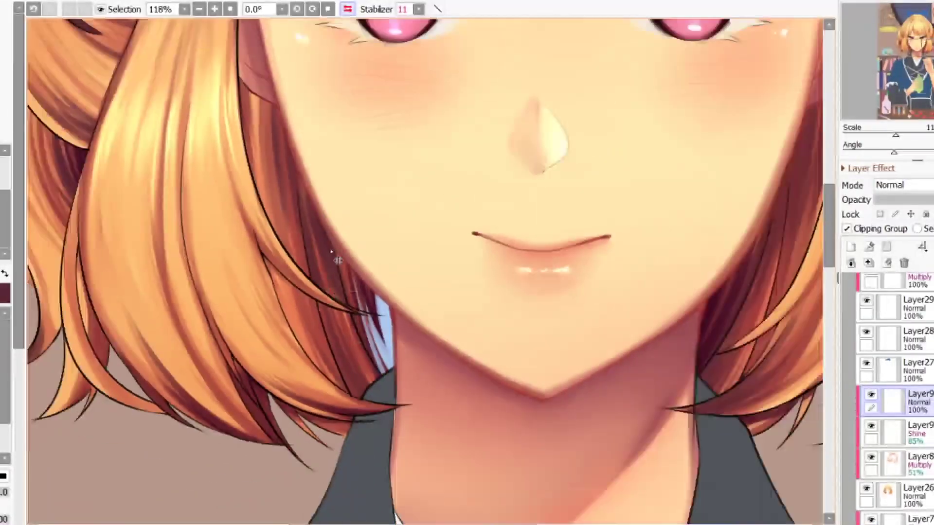
{"action": "key", "text": "ctrl+z"}
{"action": "key", "text": "ctrl+z"}
- Paint a tapered pale blue streak on the clock-side lower outer curl and restore the unmirrored view
{"action": "scroll", "coordinate": [211, 270], "scroll_direction": "up", "scroll_amount": 4}
{"action": "mouse_move", "coordinate": [176, 131]}
{"action": "left_mouse_down"}
{"action": "mouse_move", "coordinate": [214, 239]}
{"action": "mouse_move", "coordinate": [185, 128]}
{"action": "mouse_move", "coordinate": [216, 214]}
{"action": "left_mouse_up"}
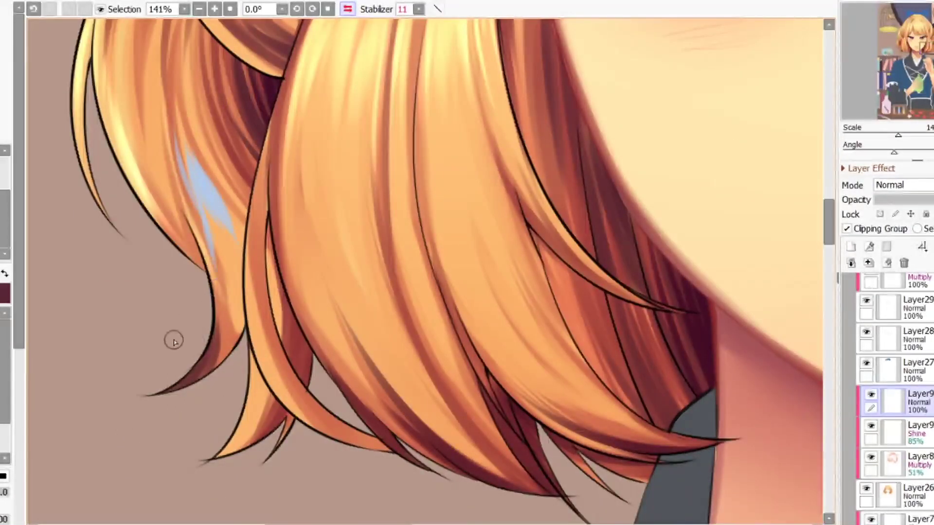
{"action": "scroll", "coordinate": [283, 230], "scroll_direction": "down", "scroll_amount": 7}
{"action": "key", "text": "h"}
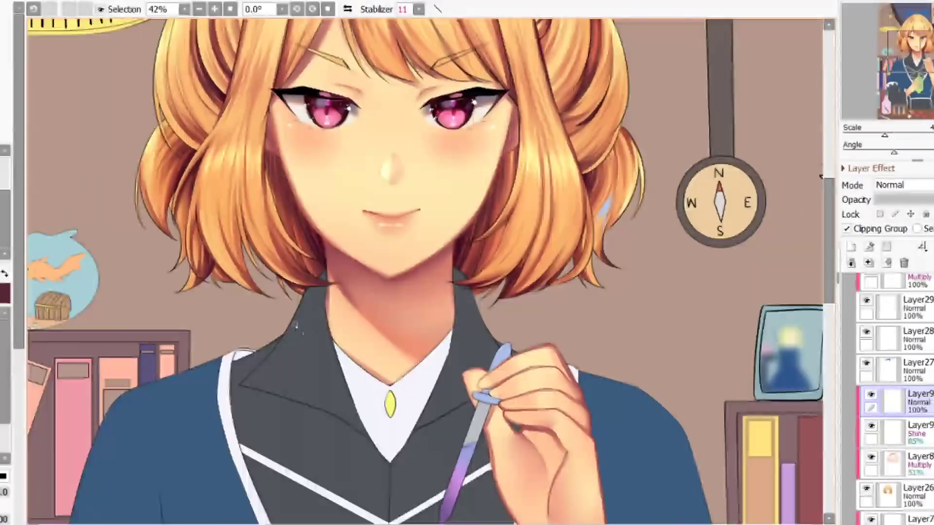
- Paint tapered pale blue streaks on the fishbowl-side outer curl and across the wide side lock beside it
{"action": "scroll", "coordinate": [182, 224], "scroll_direction": "up", "scroll_amount": 8}
{"action": "scroll", "coordinate": [180, 225], "scroll_direction": "down", "scroll_amount": 3}
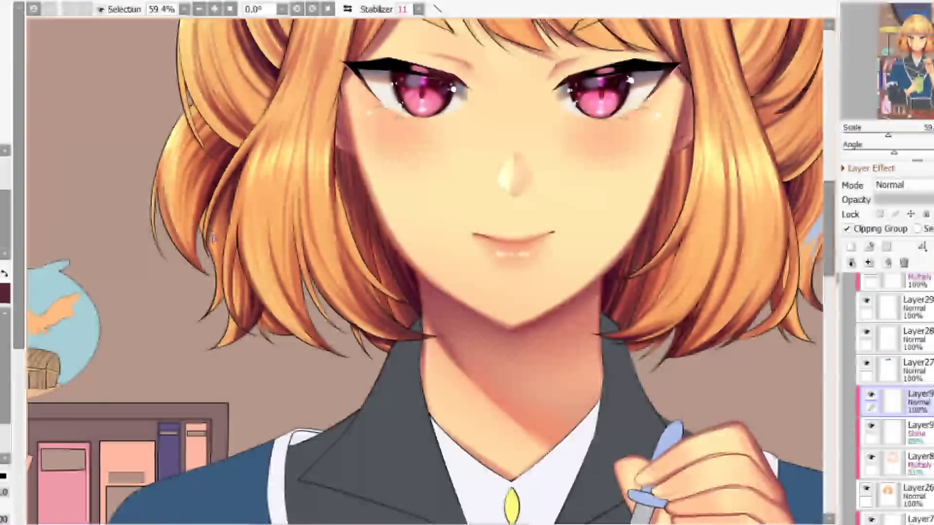
{"action": "scroll", "coordinate": [204, 249], "scroll_direction": "up", "scroll_amount": 3}
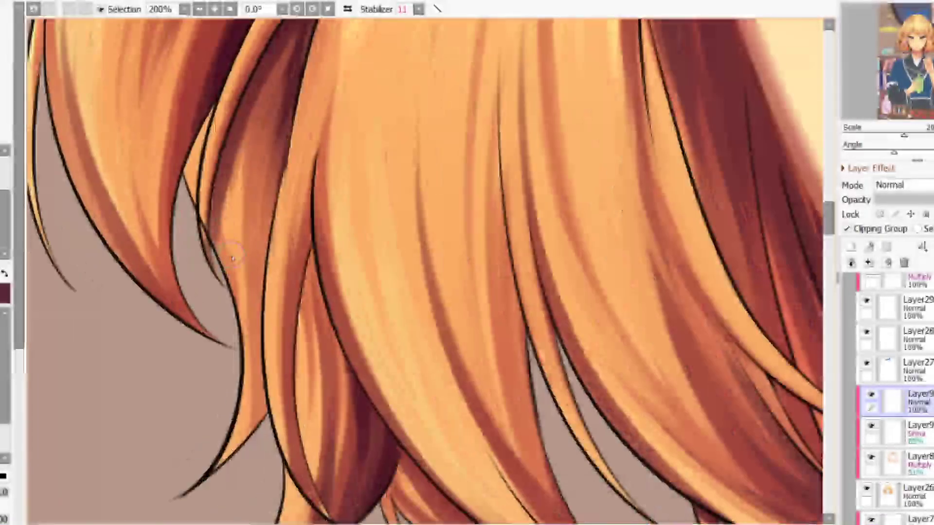
{"action": "scroll", "coordinate": [200, 228], "scroll_direction": "down", "scroll_amount": 2}
{"action": "scroll", "coordinate": [194, 199], "scroll_direction": "up", "scroll_amount": 2}
{"action": "mouse_move", "coordinate": [202, 194]}
{"action": "left_mouse_down"}
{"action": "mouse_move", "coordinate": [194, 314]}
{"action": "mouse_move", "coordinate": [214, 187]}
{"action": "mouse_move", "coordinate": [197, 251]}
{"action": "mouse_move", "coordinate": [197, 281]}
{"action": "left_mouse_up"}
{"action": "scroll", "coordinate": [400, 357], "scroll_direction": "down", "scroll_amount": 3}
{"action": "scroll", "coordinate": [398, 331], "scroll_direction": "up", "scroll_amount": 4}
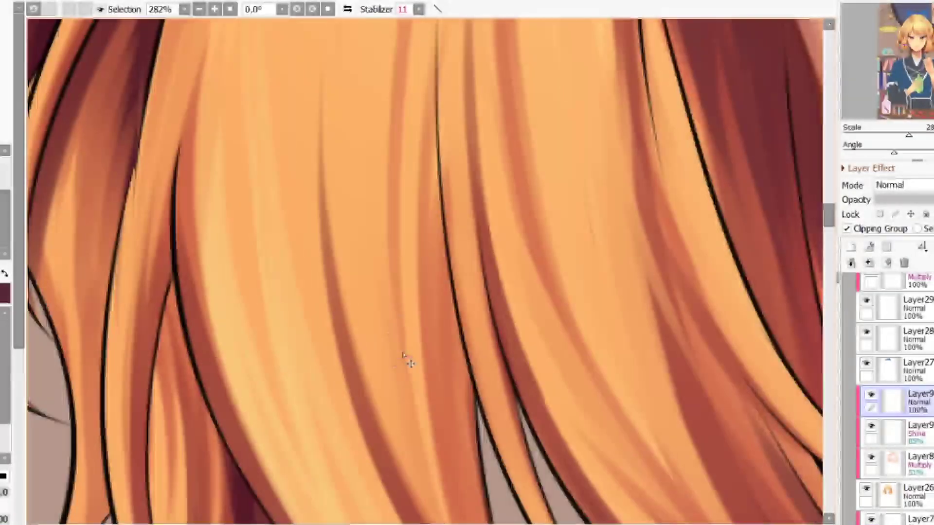
{"action": "scroll", "coordinate": [411, 356], "scroll_direction": "down", "scroll_amount": 2}
{"action": "left_click_drag", "start_coordinate": [342, 193], "coordinate": [344, 277]}
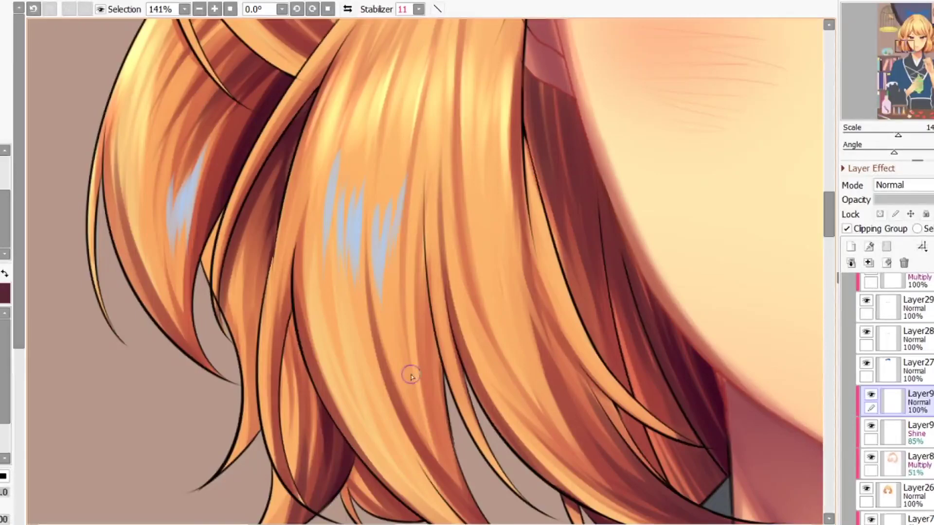
- Mirror the view and paint matching pale blue streaks across the clock-side wide side lock
{"action": "scroll", "coordinate": [386, 265], "scroll_direction": "down", "scroll_amount": 3}
{"action": "key", "text": "h"}
{"action": "scroll", "coordinate": [501, 267], "scroll_direction": "down", "scroll_amount": 8}
{"action": "scroll", "coordinate": [339, 247], "scroll_direction": "up", "scroll_amount": 1}
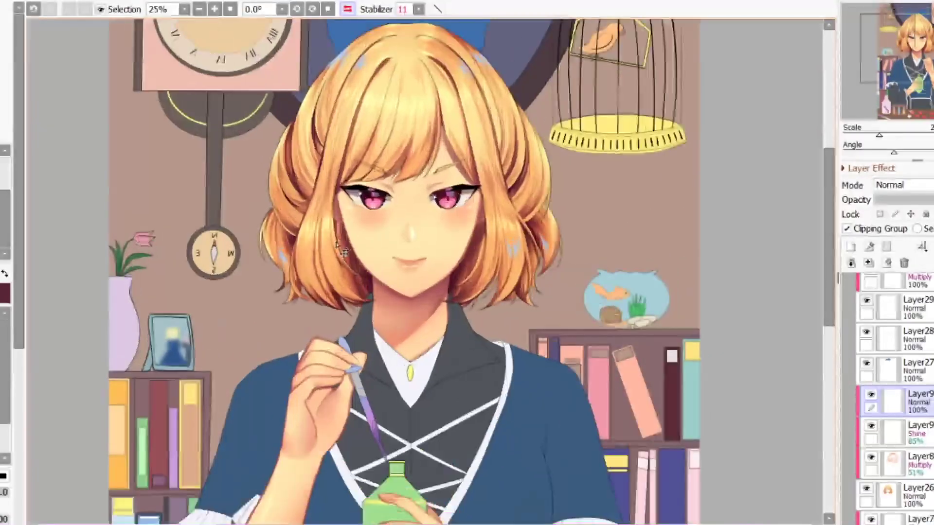
{"action": "scroll", "coordinate": [340, 248], "scroll_direction": "up", "scroll_amount": 5}
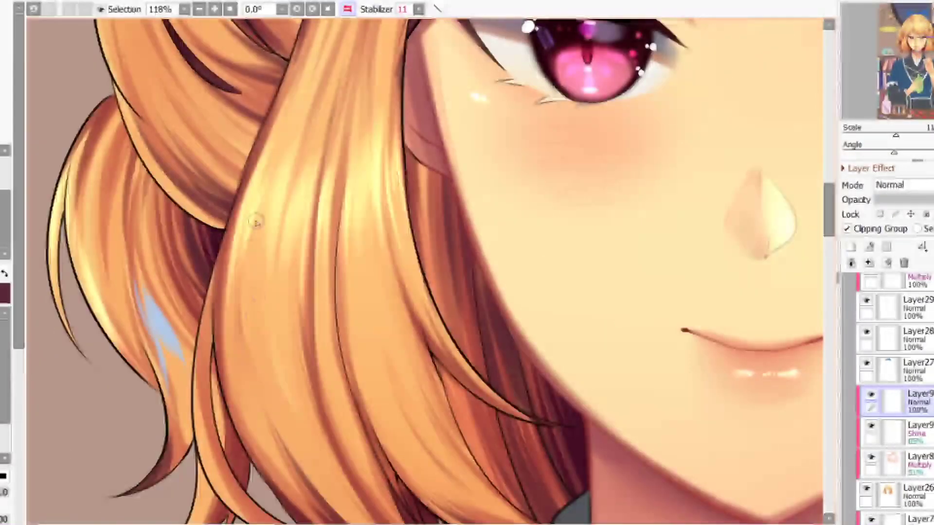
{"action": "mouse_move", "coordinate": [256, 223]}
{"action": "left_mouse_down"}
{"action": "mouse_move", "coordinate": [253, 354]}
{"action": "mouse_move", "coordinate": [265, 222]}
{"action": "mouse_move", "coordinate": [259, 326]}
{"action": "mouse_move", "coordinate": [265, 274]}
{"action": "mouse_move", "coordinate": [274, 304]}
{"action": "left_mouse_up"}
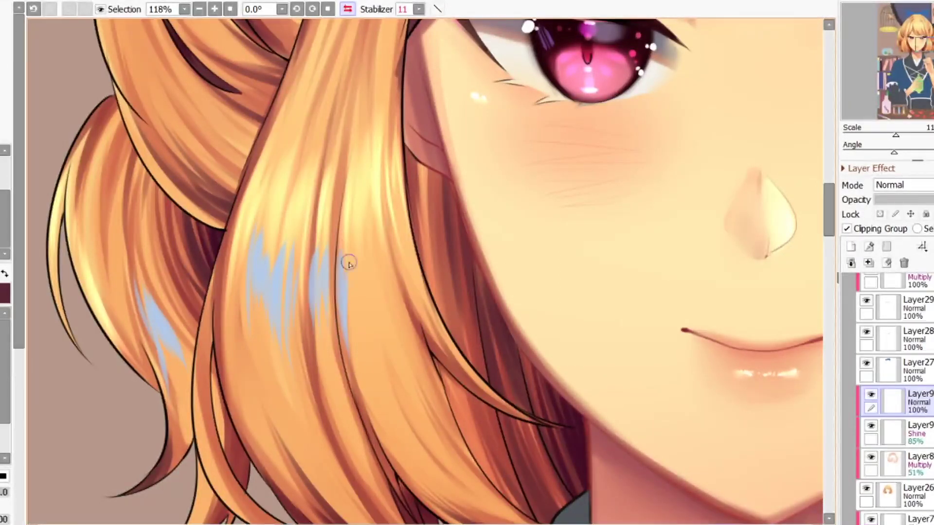
{"action": "scroll", "coordinate": [388, 288], "scroll_direction": "down", "scroll_amount": 8}
{"action": "scroll", "coordinate": [582, 159], "scroll_direction": "up", "scroll_amount": 5}
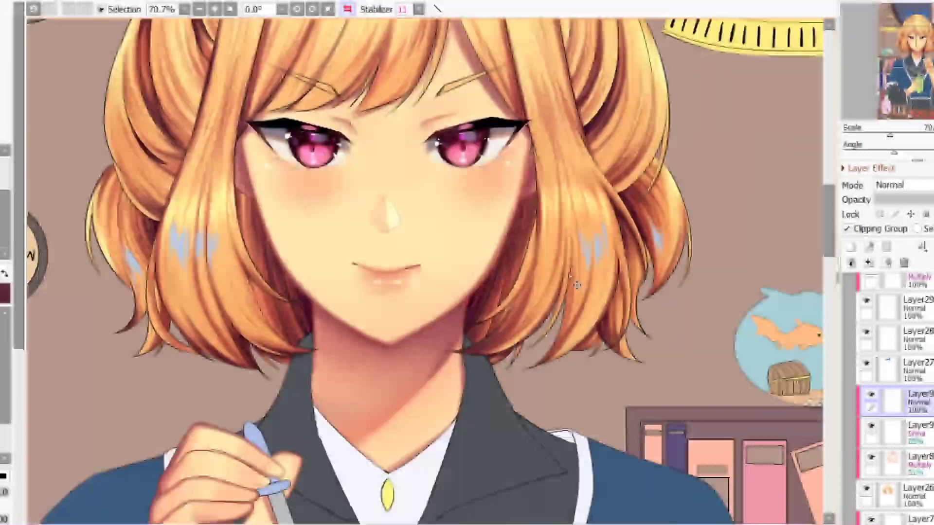
- Set the pale blue reflection layer's opacity to 76%
{"action": "key", "text": "h"}
{"action": "scroll", "coordinate": [582, 158], "scroll_direction": "up", "scroll_amount": 3}
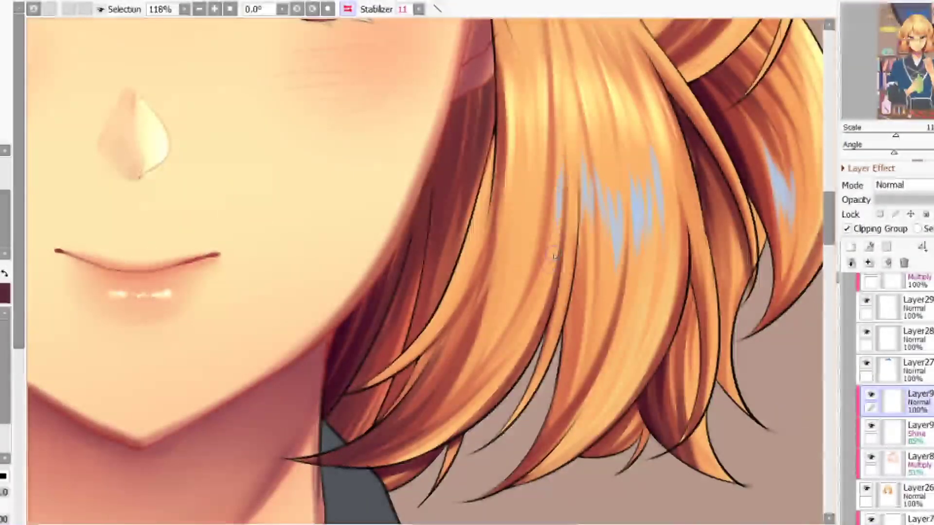
{"action": "scroll", "coordinate": [582, 159], "scroll_direction": "down", "scroll_amount": 7}
{"action": "left_click", "coordinate": [926, 200]}
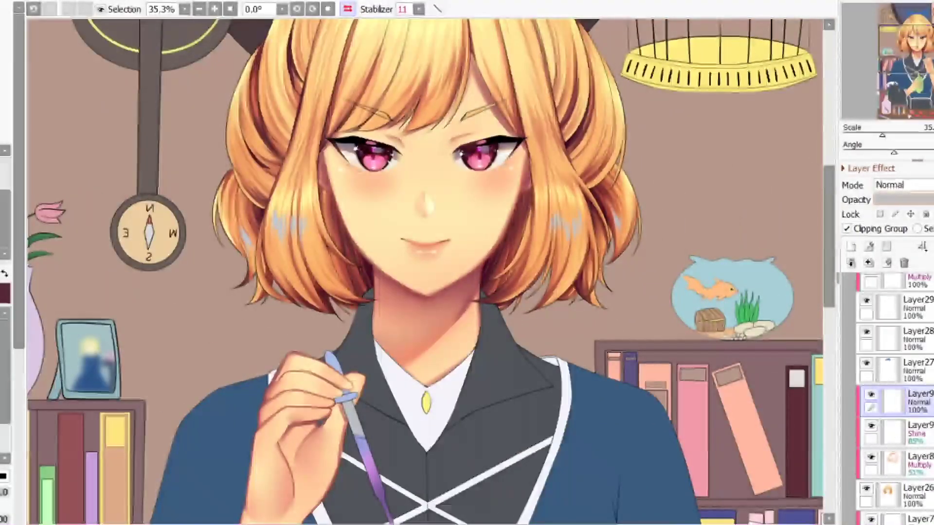
{"action": "scroll", "coordinate": [245, 247], "scroll_direction": "up", "scroll_amount": 2}
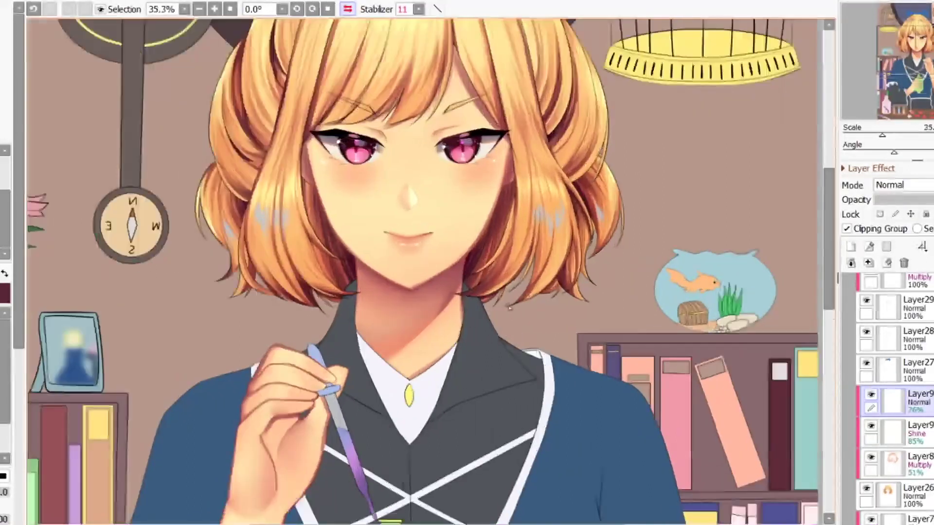
{"action": "key", "text": "w"}
{"action": "left_click", "coordinate": [300, 261]}
{"action": "left_click", "coordinate": [291, 267]}
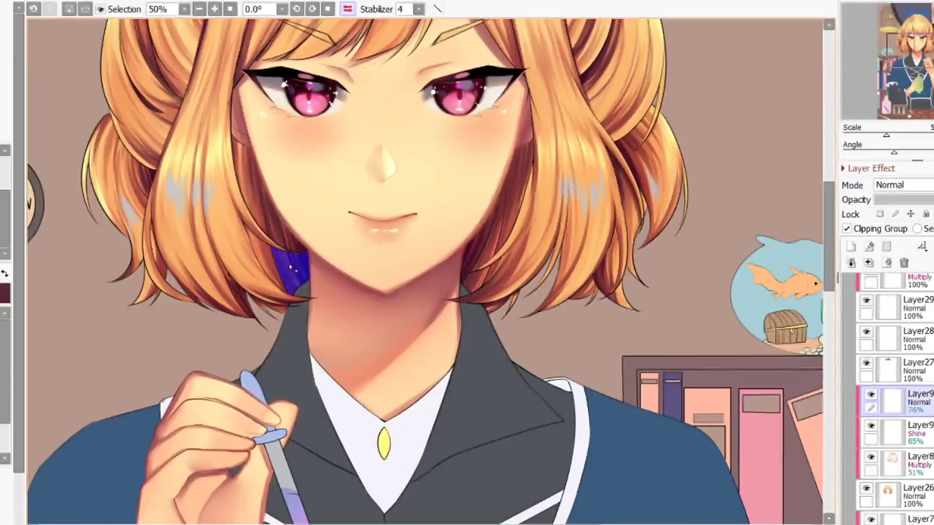
{"action": "key", "text": "ctrl+z"}
- Brush a soft, muted blue-purple tint over the shadowed inner hair on both sides of the neck with a large brush
{"action": "key", "text": "b"}
{"action": "left_click", "coordinate": [348, 243], "text": "ctrl+alt"}
{"action": "mouse_move", "coordinate": [347, 243]}
{"action": "left_mouse_down"}
{"action": "mouse_move", "coordinate": [379, 250]}
{"action": "mouse_move", "coordinate": [411, 241]}
{"action": "left_mouse_up"}
{"action": "left_click_drag", "start_coordinate": [354, 312], "coordinate": [360, 306]}
{"action": "left_click_drag", "start_coordinate": [444, 204], "coordinate": [415, 303]}
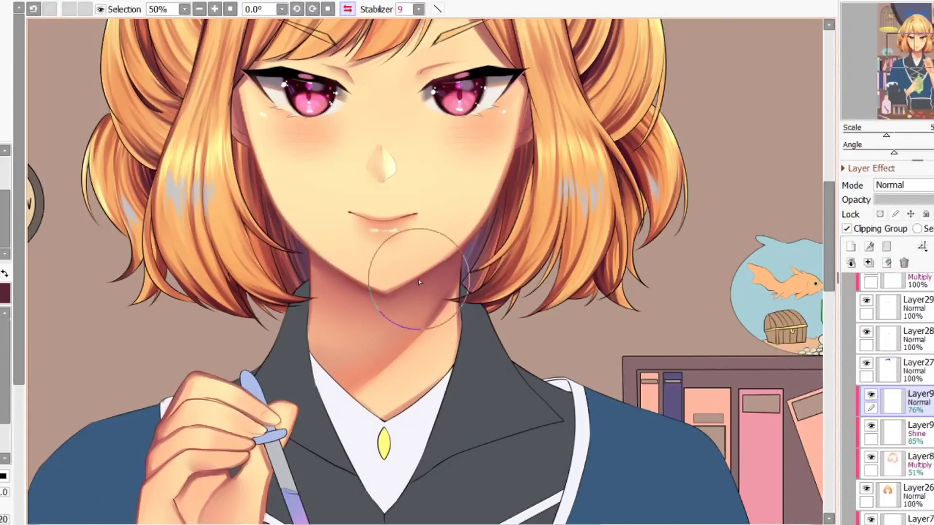
{"action": "scroll", "coordinate": [419, 282], "scroll_direction": "down", "scroll_amount": 5}
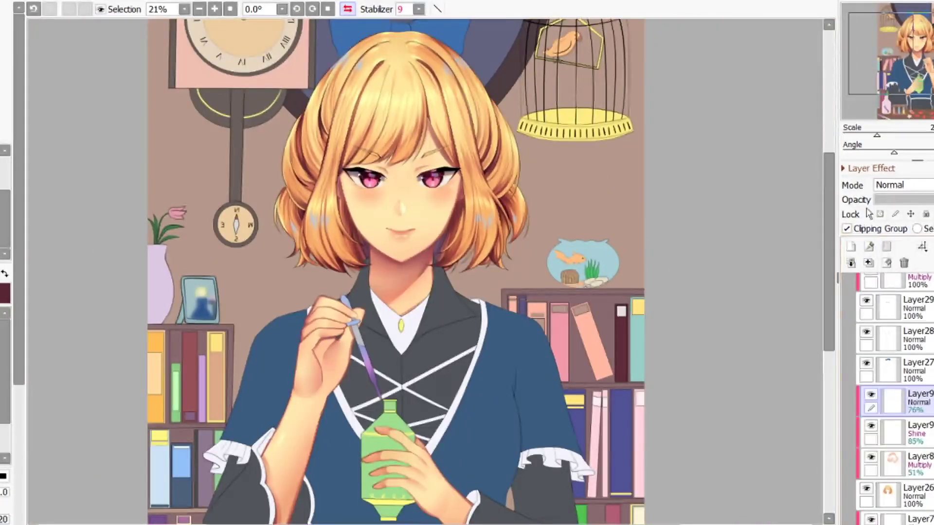
- Add a clipped Shade/Shine layer above the reflections and paint a broad, soft yellow glow over the crown and bangs
{"action": "left_click", "coordinate": [870, 264]}
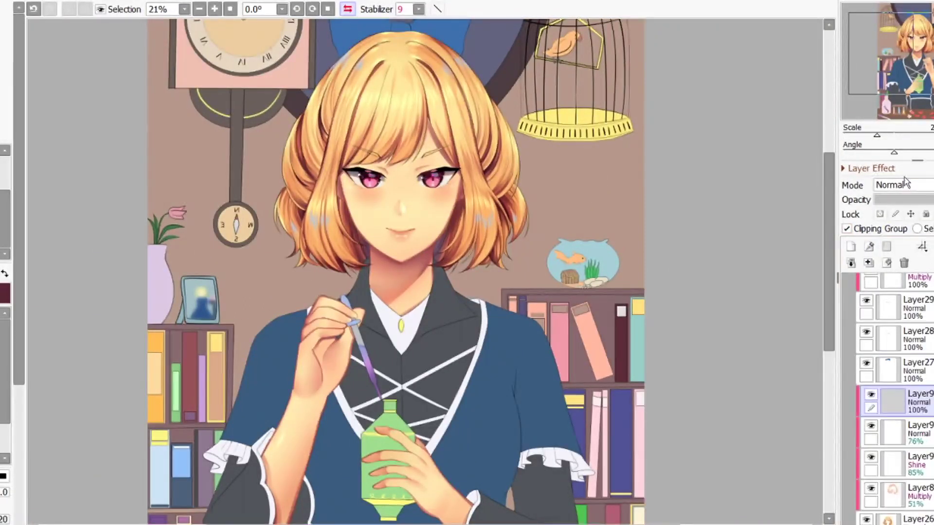
{"action": "left_click", "coordinate": [915, 304]}
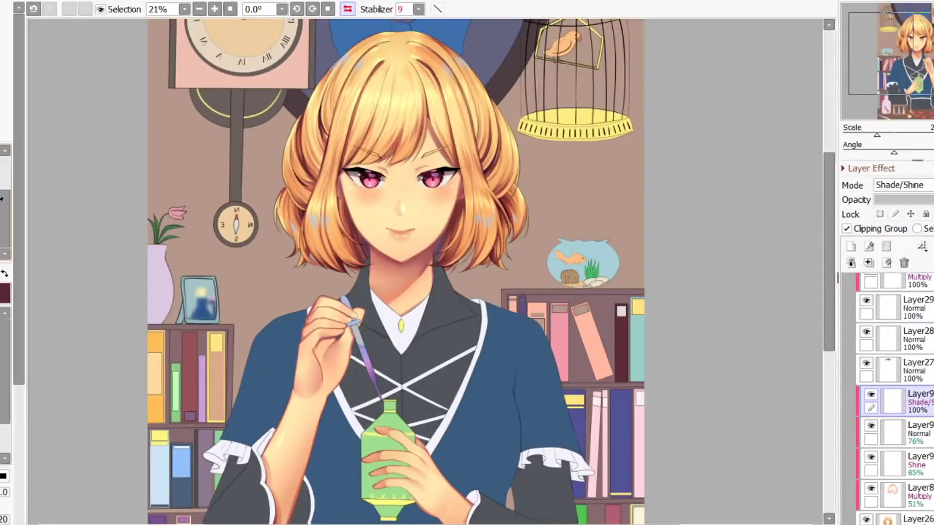
{"action": "scroll", "coordinate": [381, 159], "scroll_direction": "down", "scroll_amount": 1}
{"action": "scroll", "coordinate": [381, 80], "scroll_direction": "up", "scroll_amount": 5}
{"action": "mouse_move", "coordinate": [374, 83]}
{"action": "left_mouse_down"}
{"action": "mouse_move", "coordinate": [365, 94]}
{"action": "mouse_move", "coordinate": [382, 100]}
{"action": "mouse_move", "coordinate": [403, 186]}
{"action": "mouse_move", "coordinate": [462, 131]}
{"action": "left_mouse_up"}
{"action": "key", "text": "]"}
{"action": "key", "text": "]"}
{"action": "key", "text": "]"}
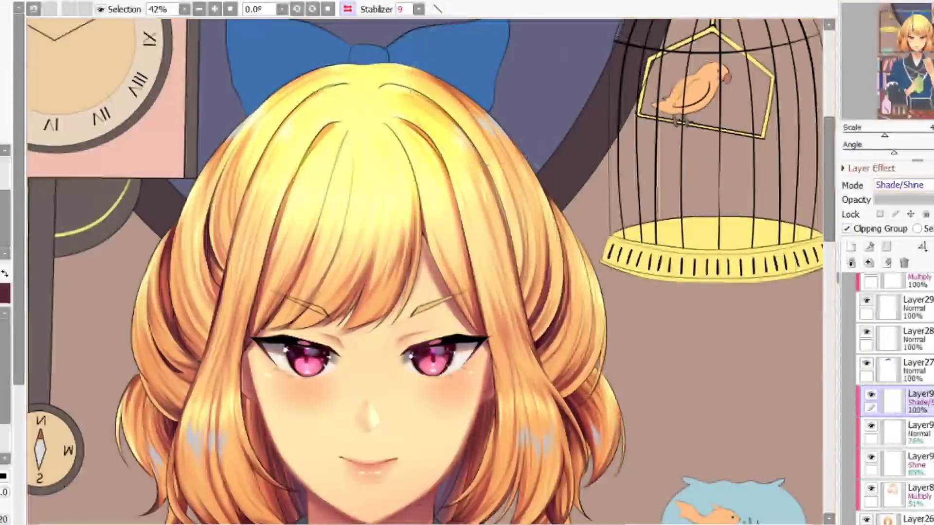
- Reduce the Shade/Shine glow layer's opacity to 4%
{"action": "left_click", "coordinate": [897, 200]}
{"action": "left_click_drag", "start_coordinate": [897, 202], "coordinate": [902, 201]}
{"action": "scroll", "coordinate": [557, 162], "scroll_direction": "down", "scroll_amount": 5}
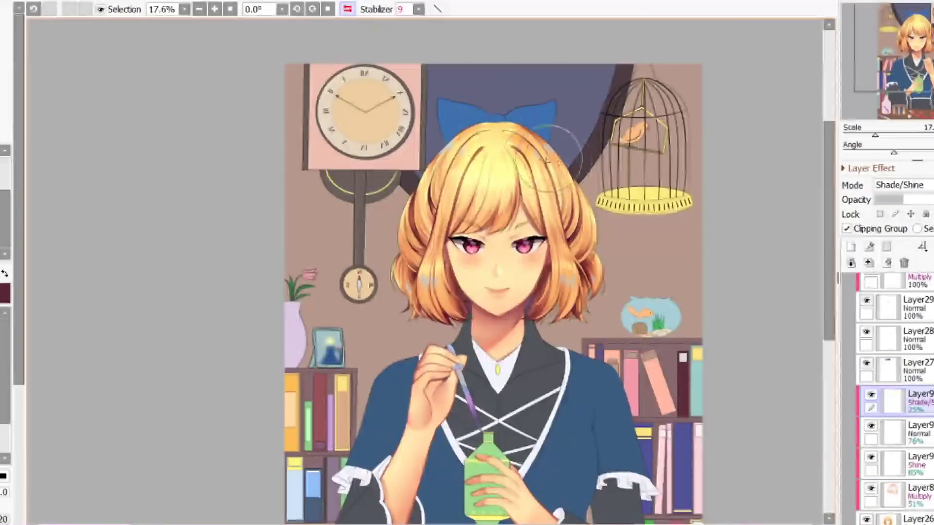
{"action": "scroll", "coordinate": [555, 158], "scroll_direction": "up", "scroll_amount": 4}
{"action": "left_click", "coordinate": [882, 201]}
{"action": "key", "text": "ctrl+minus"}
{"action": "key", "text": "ctrl+minus"}
{"action": "key", "text": "ctrl+minus"}
{"action": "key", "text": "ctrl+minus"}
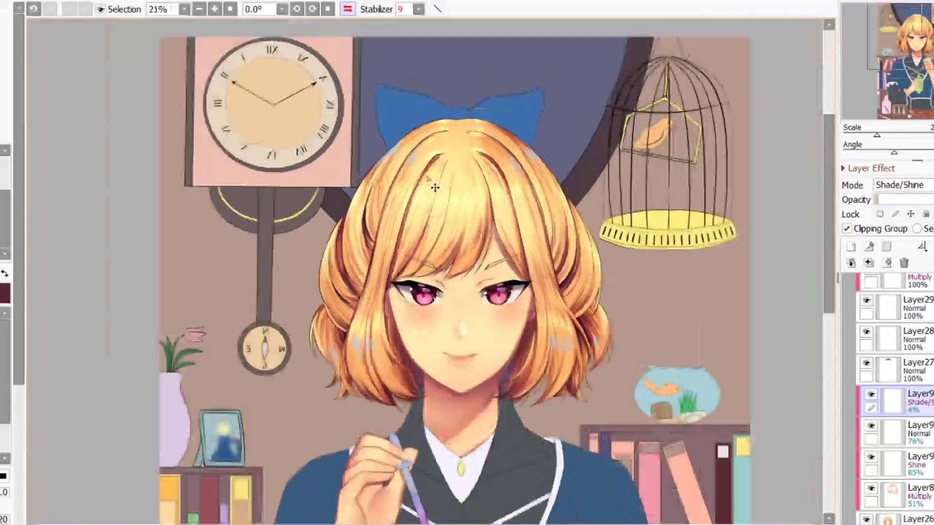
- Examine the hair's glow and reflections at close range and against the whole figure
{"action": "key", "text": "ctrl+plus"}
{"action": "key", "text": "ctrl+plus"}
{"action": "key", "text": "ctrl+plus"}
{"action": "key", "text": "ctrl+plus"}
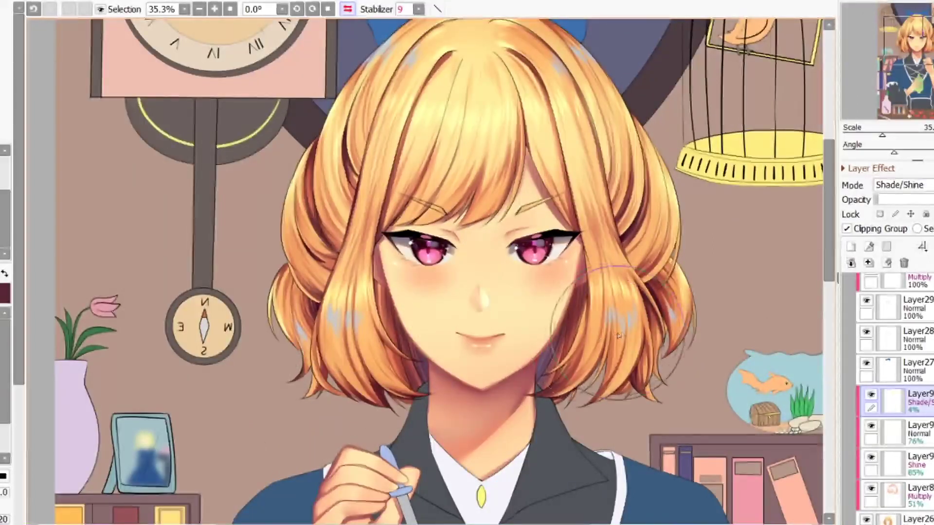
{"action": "key", "text": "ctrl+minus"}
{"action": "key", "text": "ctrl+minus"}
{"action": "key", "text": "ctrl+minus"}
{"action": "key", "text": "ctrl+minus"}
{"action": "key", "text": "ctrl+minus"}
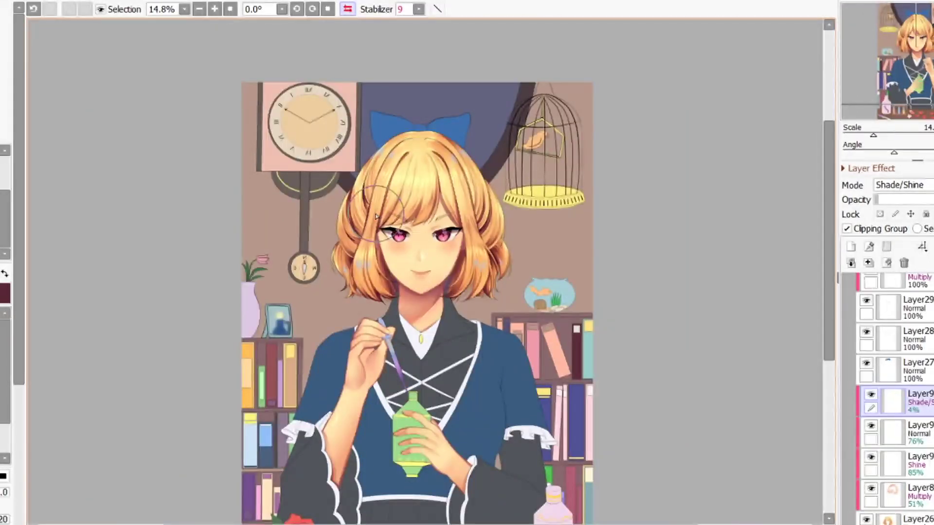
- Add a clipped Multiply layer above the glow layer and brush soft, warm shading over the lower hair
{"action": "left_click", "coordinate": [851, 247]}
{"action": "left_click", "coordinate": [889, 211]}
{"action": "scroll", "coordinate": [425, 267], "scroll_direction": "up", "scroll_amount": 5}
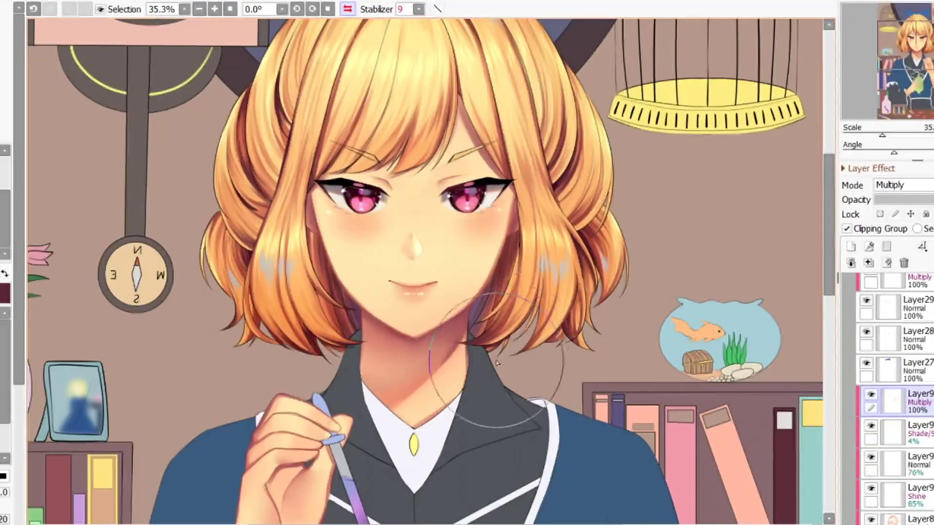
{"action": "scroll", "coordinate": [456, 248], "scroll_direction": "down", "scroll_amount": 6}
{"action": "scroll", "coordinate": [474, 207], "scroll_direction": "up", "scroll_amount": 4}
{"action": "scroll", "coordinate": [450, 196], "scroll_direction": "down", "scroll_amount": 4}
{"action": "scroll", "coordinate": [467, 194], "scroll_direction": "up", "scroll_amount": 3}
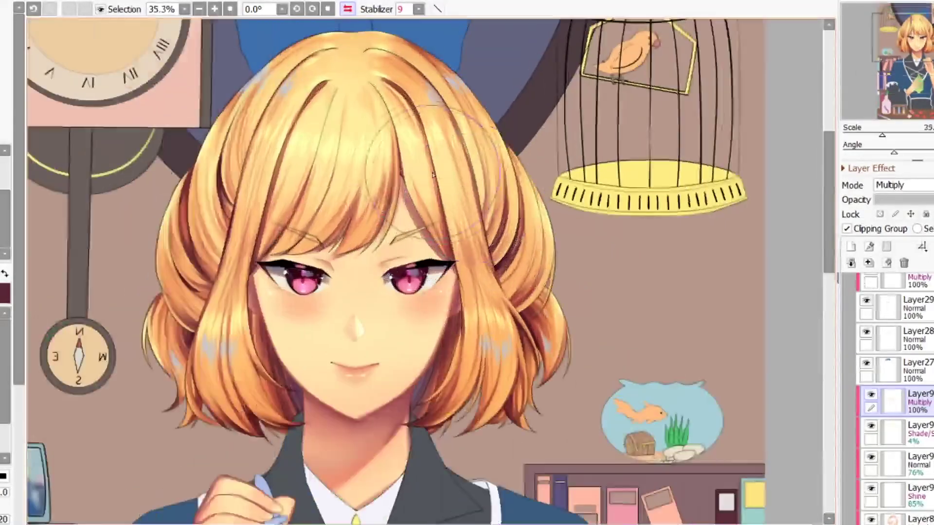
- Select the clipped colour layer above the line-art folders and tint the outlines of the clock-side looped hair reddish brown
{"action": "scroll", "coordinate": [895, 389], "scroll_direction": "up", "scroll_amount": 10}
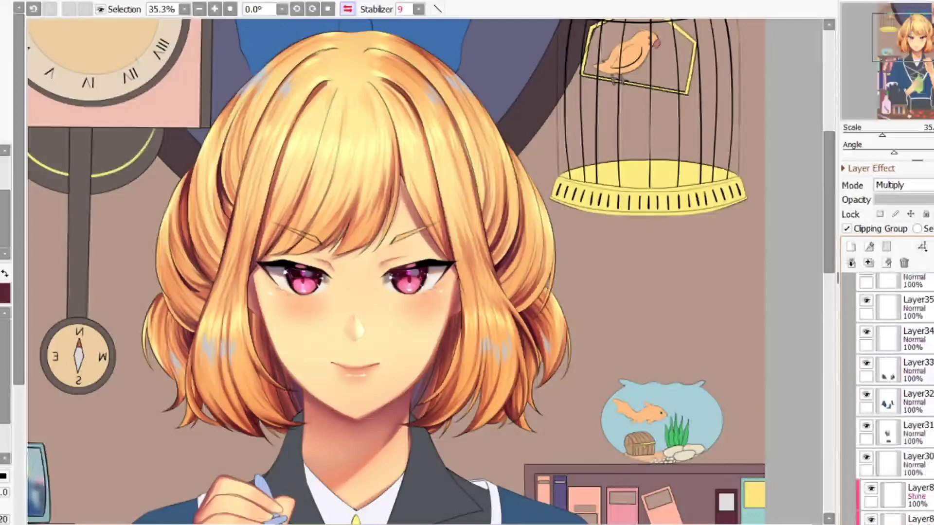
{"action": "scroll", "coordinate": [881, 361], "scroll_direction": "up", "scroll_amount": 5}
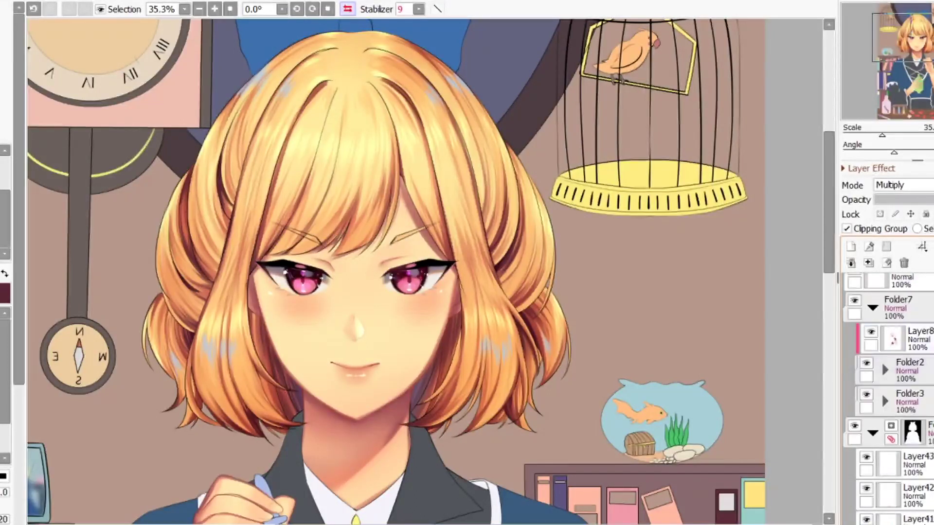
{"action": "left_click", "coordinate": [895, 339]}
{"action": "scroll", "coordinate": [134, 271], "scroll_direction": "up", "scroll_amount": 4}
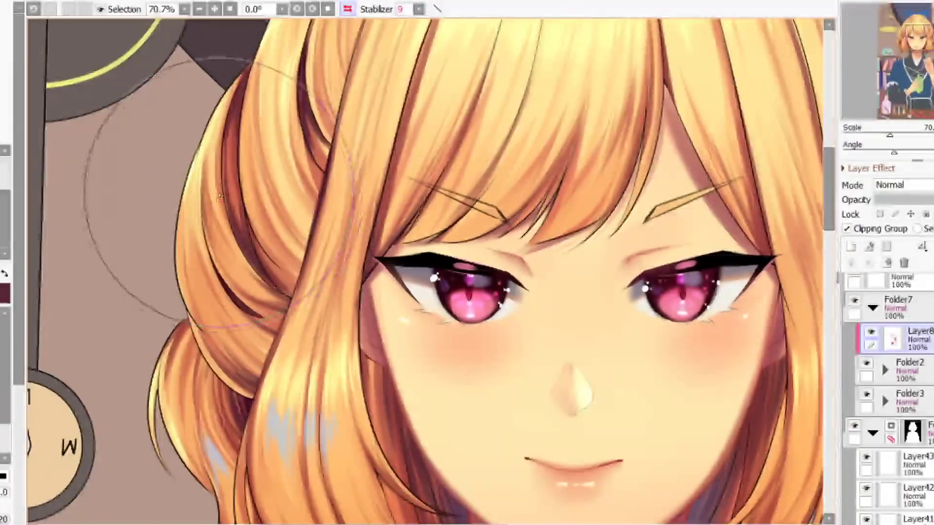
{"action": "key", "text": "v"}
{"action": "left_click_drag", "start_coordinate": [243, 209], "coordinate": [273, 263]}
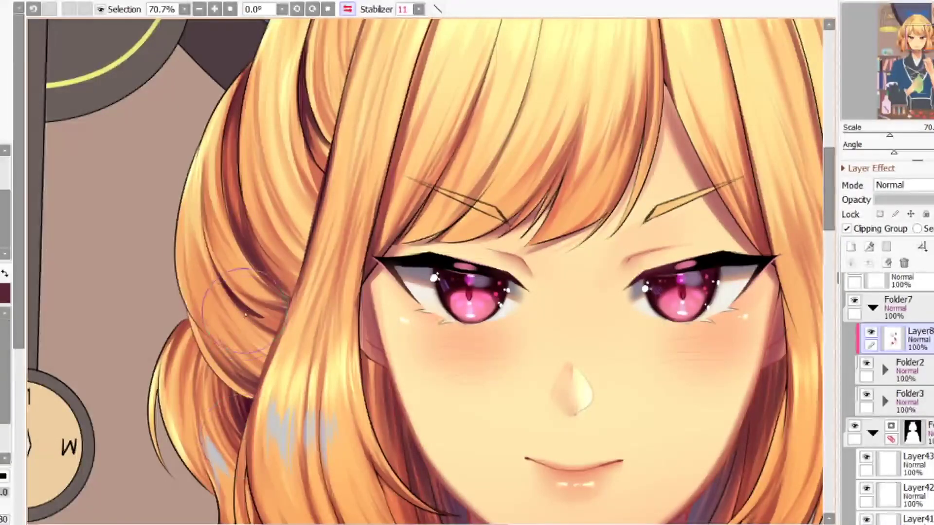
{"action": "scroll", "coordinate": [245, 315], "scroll_direction": "up", "scroll_amount": 4}
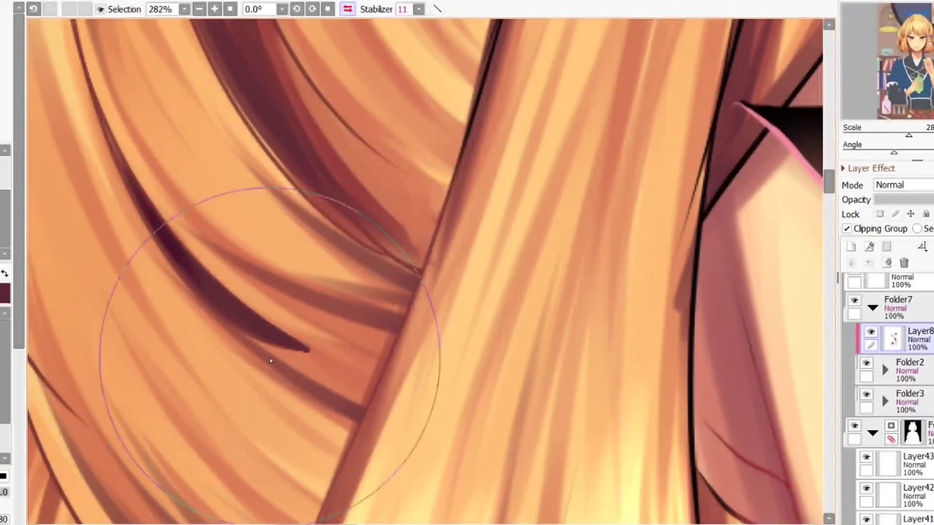
{"action": "scroll", "coordinate": [271, 361], "scroll_direction": "down", "scroll_amount": 4}
{"action": "scroll", "coordinate": [265, 292], "scroll_direction": "down", "scroll_amount": 2}
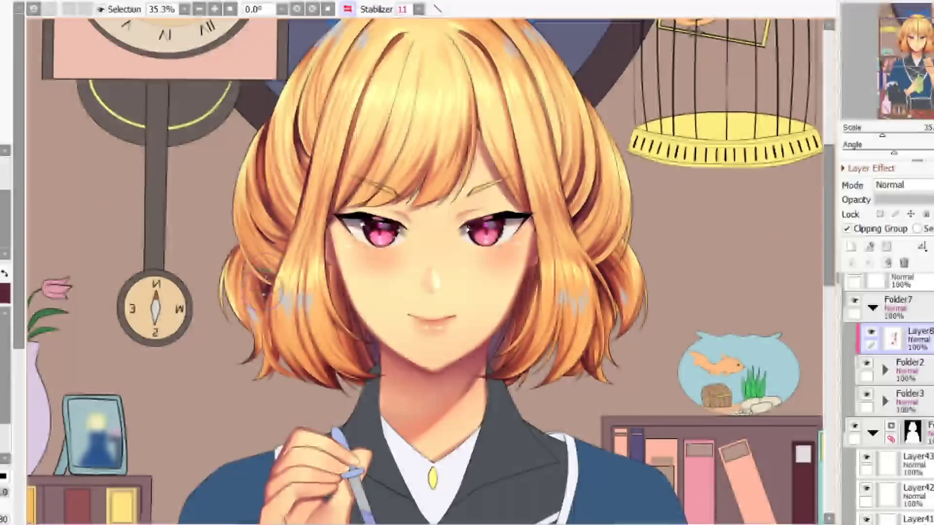
- Tint the outlines of the clock-side outer curl and the side lock's lower tips reddish brown
{"action": "scroll", "coordinate": [263, 289], "scroll_direction": "up", "scroll_amount": 2}
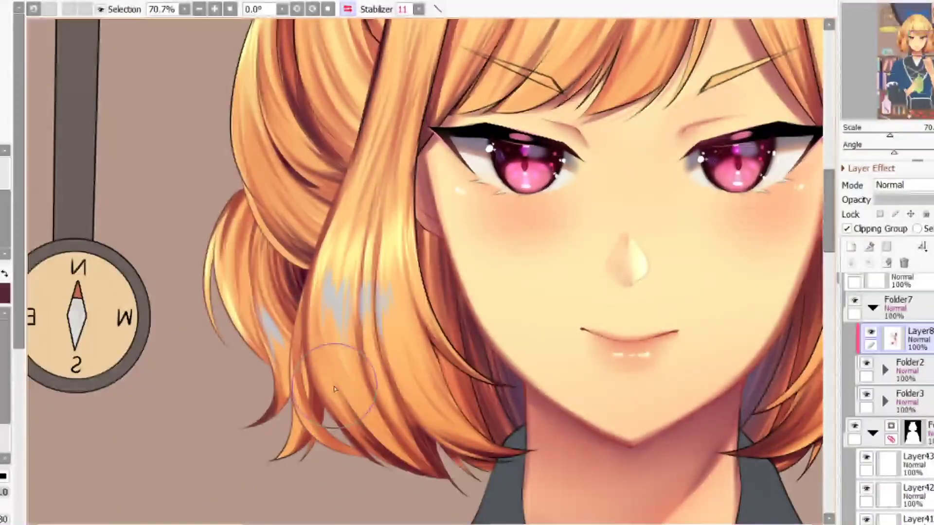
{"action": "scroll", "coordinate": [335, 389], "scroll_direction": "up", "scroll_amount": 4}
{"action": "scroll", "coordinate": [340, 370], "scroll_direction": "down", "scroll_amount": 4}
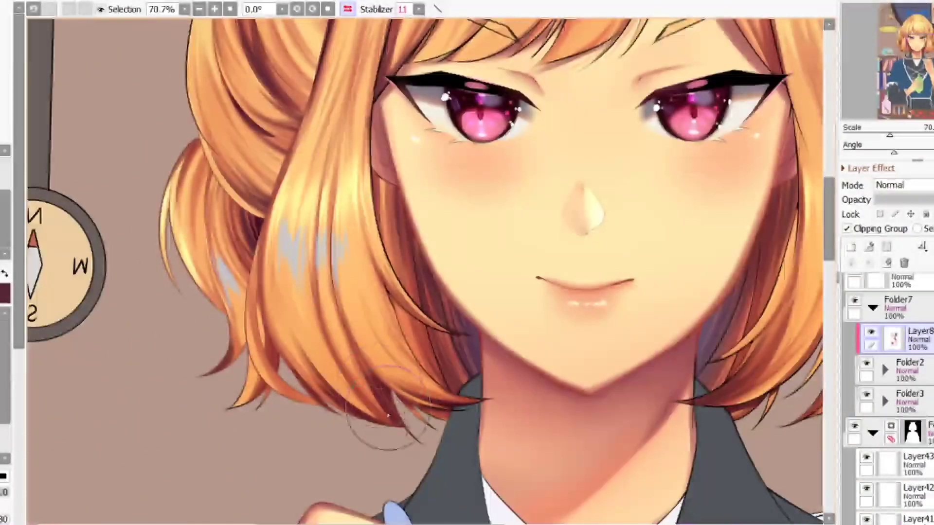
{"action": "scroll", "coordinate": [388, 416], "scroll_direction": "up", "scroll_amount": 4}
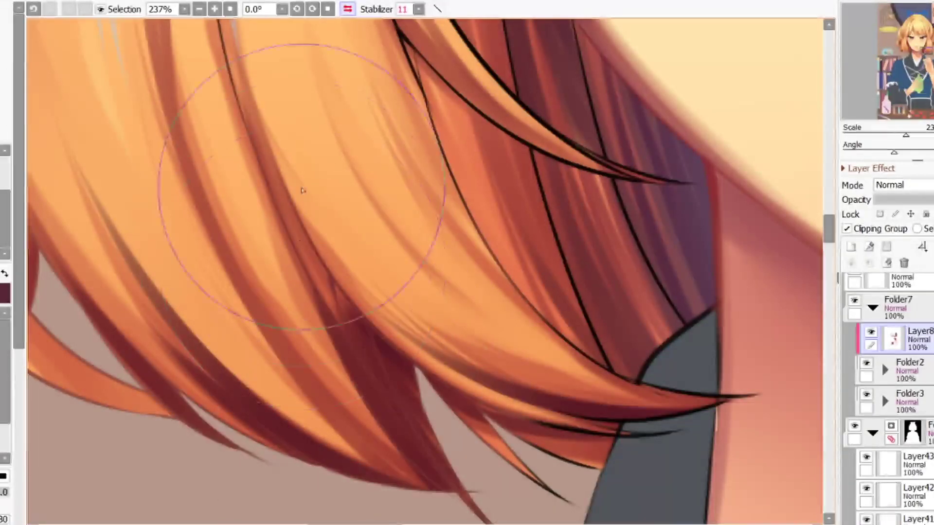
{"action": "scroll", "coordinate": [286, 372], "scroll_direction": "down", "scroll_amount": 5}
{"action": "scroll", "coordinate": [300, 216], "scroll_direction": "up", "scroll_amount": 3}
- Tint the outlines of the clock-side hair beside the jaw and its pointed tips over the collar reddish brown
{"action": "mouse_move", "coordinate": [609, 297]}
{"action": "left_mouse_down"}
{"action": "mouse_move", "coordinate": [529, 342]}
{"action": "mouse_move", "coordinate": [569, 321]}
{"action": "left_mouse_up"}
{"action": "left_click_drag", "start_coordinate": [528, 339], "coordinate": [481, 336]}
{"action": "key", "text": "ctrl+z"}
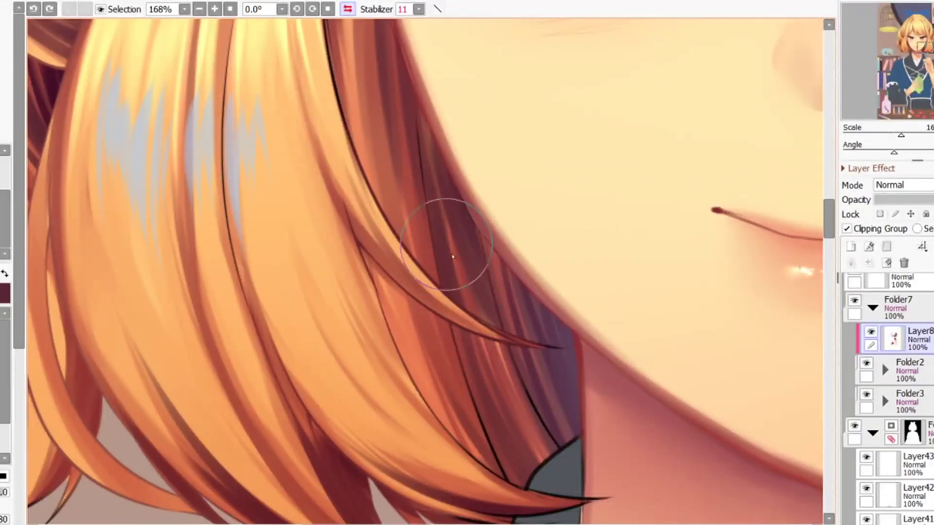
{"action": "left_click_drag", "start_coordinate": [486, 401], "coordinate": [492, 461]}
{"action": "scroll", "coordinate": [463, 312], "scroll_direction": "down", "scroll_amount": 3}
{"action": "scroll", "coordinate": [438, 380], "scroll_direction": "up", "scroll_amount": 5}
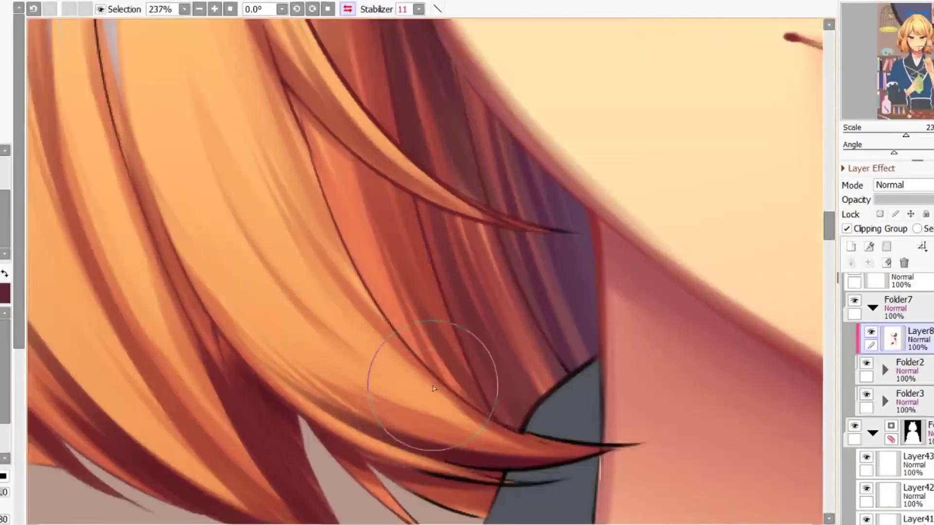
{"action": "left_click_drag", "start_coordinate": [553, 423], "coordinate": [525, 430]}
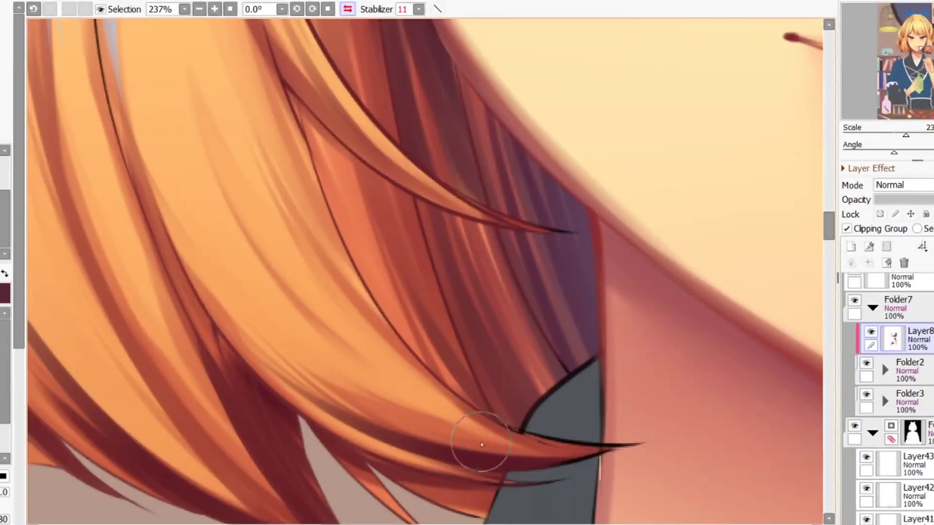
{"action": "scroll", "coordinate": [487, 418], "scroll_direction": "down", "scroll_amount": 9}
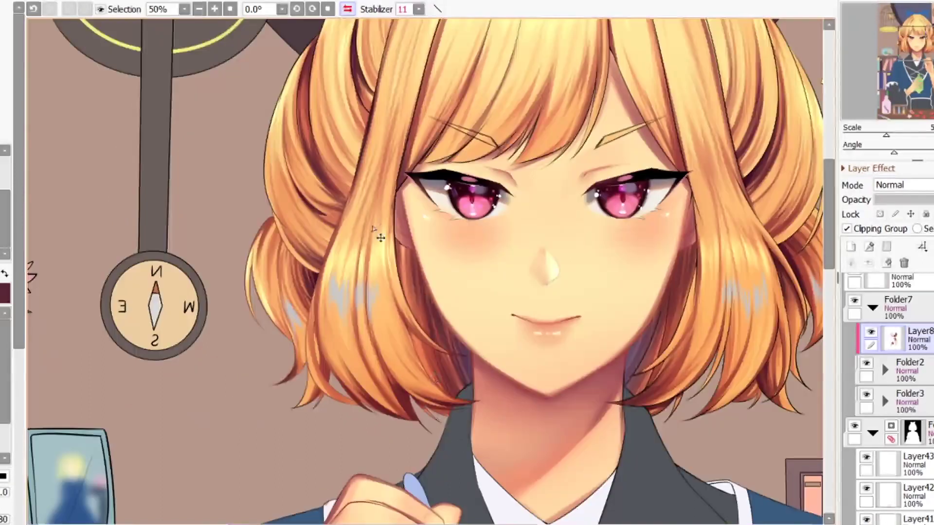
- Tint the outlines of the clock-side ear and the adjoining edge of the side lock reddish brown
{"action": "scroll", "coordinate": [381, 235], "scroll_direction": "up", "scroll_amount": 5}
{"action": "mouse_move", "coordinate": [451, 414]}
{"action": "left_mouse_down"}
{"action": "mouse_move", "coordinate": [430, 292]}
{"action": "mouse_move", "coordinate": [479, 294]}
{"action": "left_mouse_up"}
{"action": "right_click", "coordinate": [456, 283]}
{"action": "left_click_drag", "start_coordinate": [442, 244], "coordinate": [476, 275]}
{"action": "scroll", "coordinate": [472, 294], "scroll_direction": "up", "scroll_amount": 5}
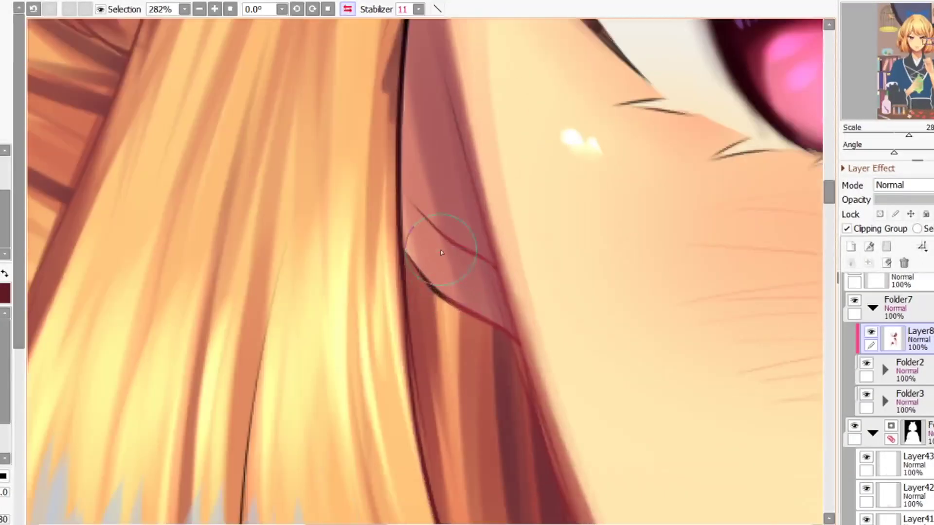
{"action": "scroll", "coordinate": [449, 329], "scroll_direction": "down", "scroll_amount": 5}
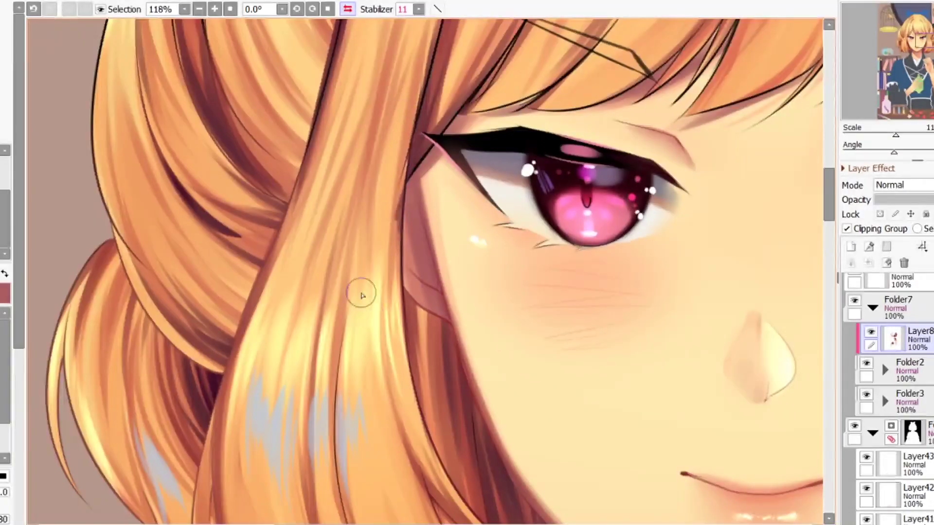
{"action": "scroll", "coordinate": [358, 291], "scroll_direction": "down", "scroll_amount": 5}
{"action": "scroll", "coordinate": [322, 315], "scroll_direction": "down", "scroll_amount": 3}
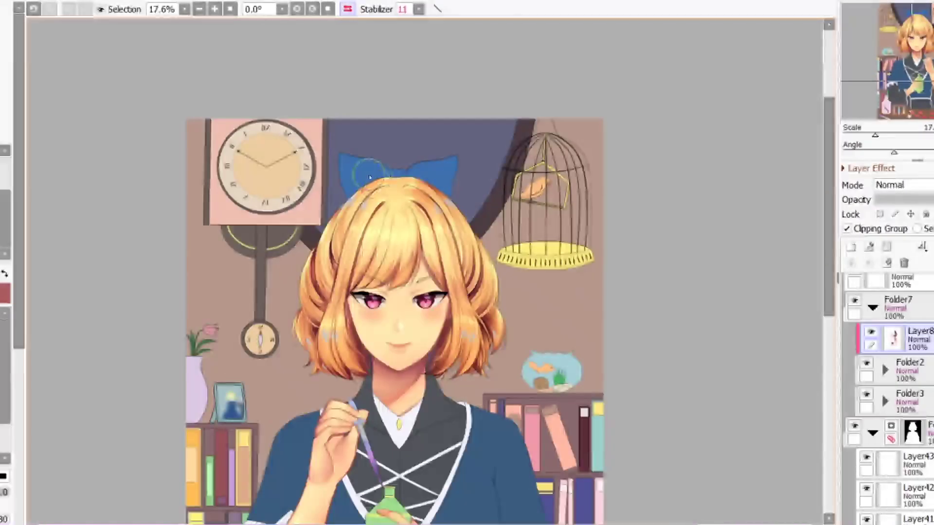
- Tint the outlines of the clock-side crown strands, fringe tips and eyebrow reddish brown
{"action": "scroll", "coordinate": [333, 209], "scroll_direction": "up", "scroll_amount": 5}
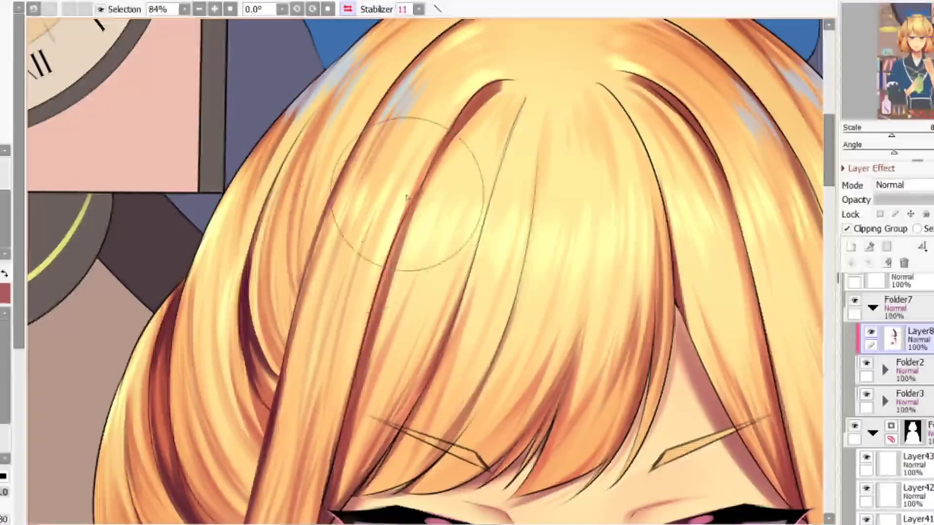
{"action": "scroll", "coordinate": [395, 165], "scroll_direction": "down", "scroll_amount": 4}
{"action": "scroll", "coordinate": [401, 204], "scroll_direction": "up", "scroll_amount": 3}
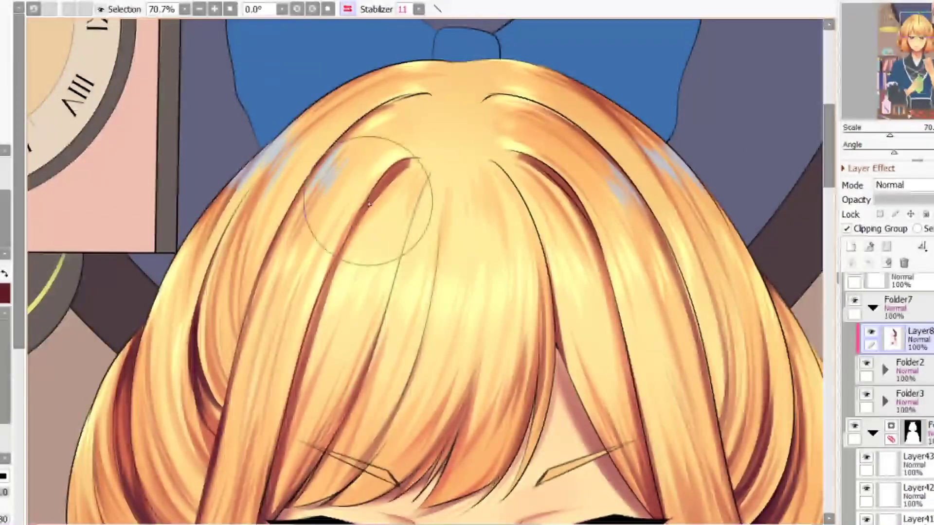
{"action": "scroll", "coordinate": [366, 250], "scroll_direction": "up", "scroll_amount": 7}
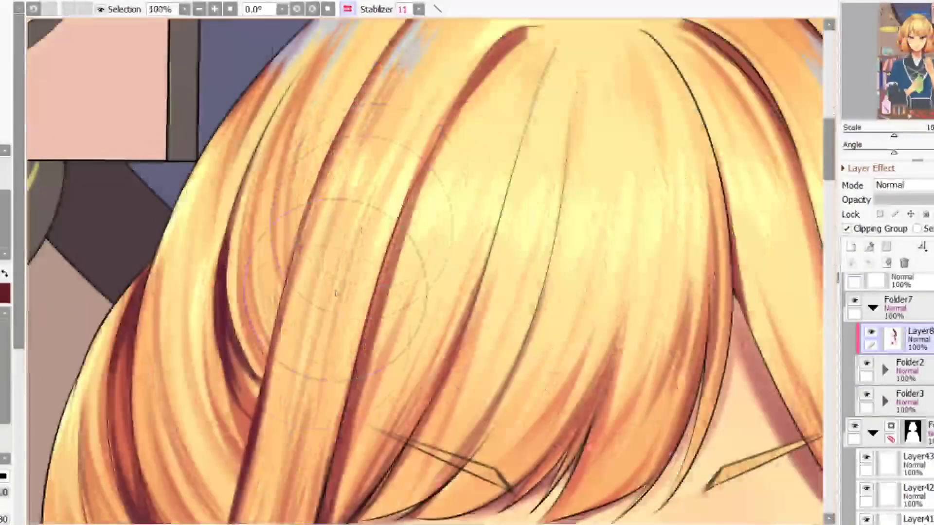
{"action": "scroll", "coordinate": [343, 324], "scroll_direction": "down", "scroll_amount": 3}
{"action": "scroll", "coordinate": [343, 325], "scroll_direction": "up", "scroll_amount": 3}
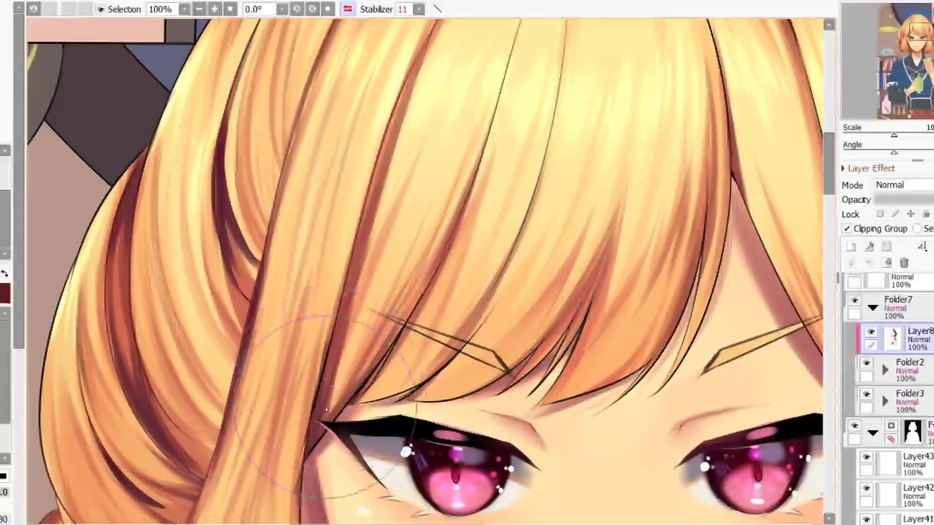
{"action": "mouse_move", "coordinate": [377, 311]}
{"action": "left_mouse_down"}
{"action": "mouse_move", "coordinate": [506, 366]}
{"action": "mouse_move", "coordinate": [411, 393]}
{"action": "left_mouse_up"}
{"action": "right_click", "coordinate": [424, 384]}
{"action": "left_click_drag", "start_coordinate": [581, 332], "coordinate": [562, 367]}
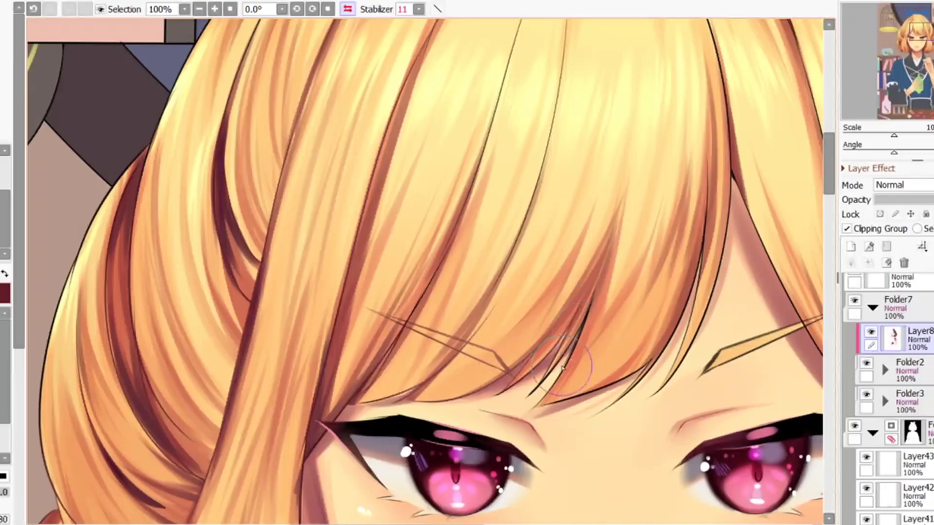
- Recolour the remaining black outlines of the fringe, its cage-side parting and the cage-side eyebrow reddish brown
{"action": "scroll", "coordinate": [428, 326], "scroll_direction": "down", "scroll_amount": 3}
{"action": "scroll", "coordinate": [486, 263], "scroll_direction": "up", "scroll_amount": 2}
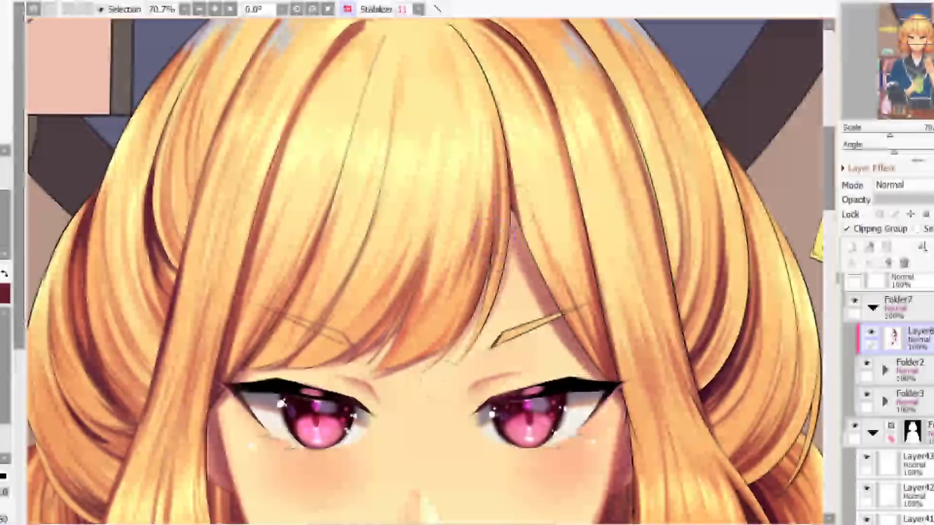
{"action": "right_click", "coordinate": [539, 234]}
{"action": "left_click_drag", "start_coordinate": [524, 319], "coordinate": [568, 297]}
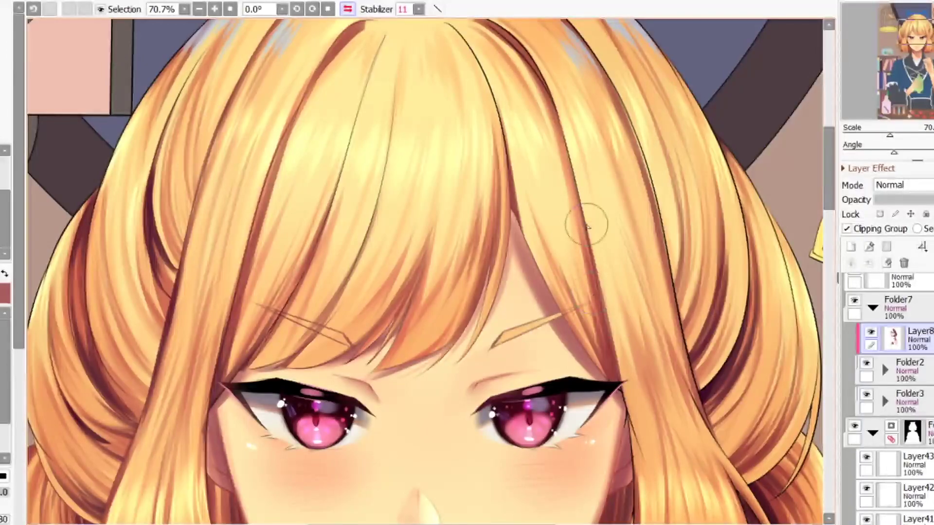
{"action": "scroll", "coordinate": [590, 214], "scroll_direction": "down", "scroll_amount": 3}
{"action": "scroll", "coordinate": [438, 92], "scroll_direction": "down", "scroll_amount": 5}
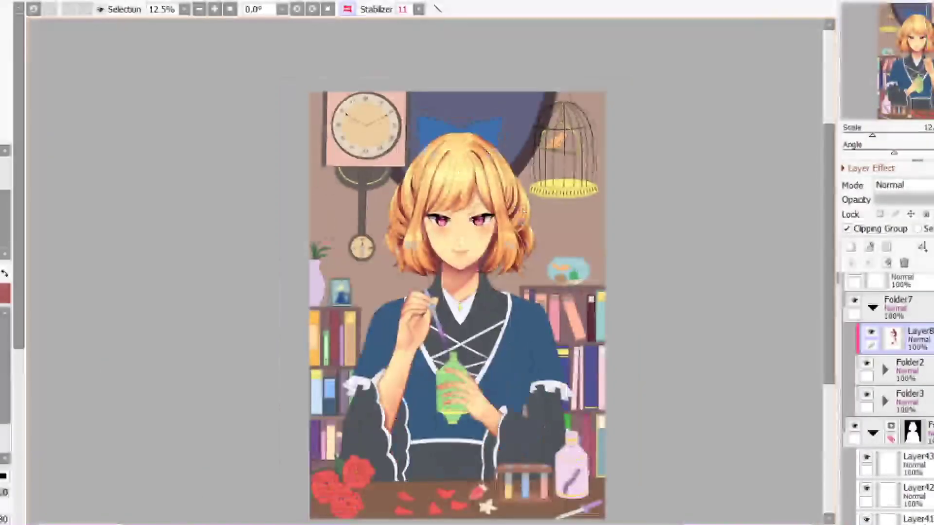
- Tint the outlines of the upper crown strands and the cage-side looped hair reddish brown
{"action": "scroll", "coordinate": [483, 185], "scroll_direction": "up", "scroll_amount": 3}
{"action": "scroll", "coordinate": [408, 160], "scroll_direction": "up", "scroll_amount": 2}
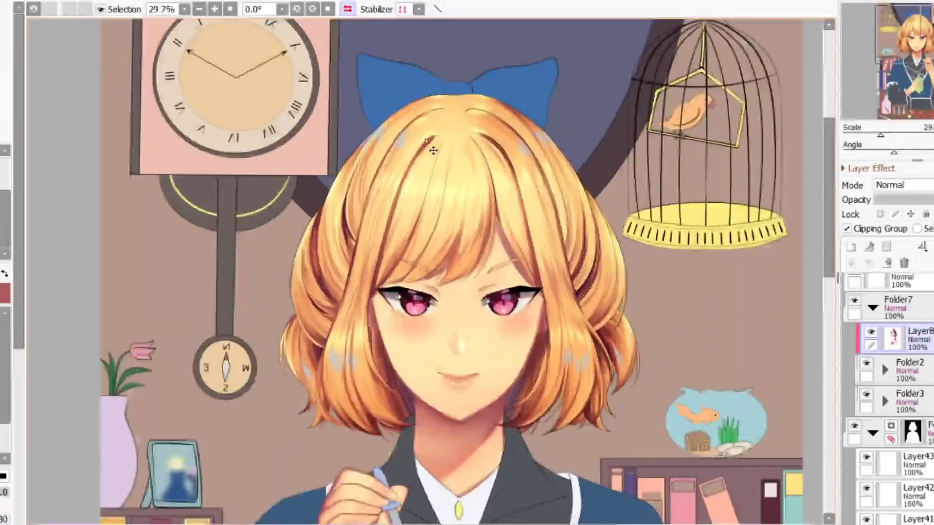
{"action": "scroll", "coordinate": [423, 109], "scroll_direction": "up", "scroll_amount": 4}
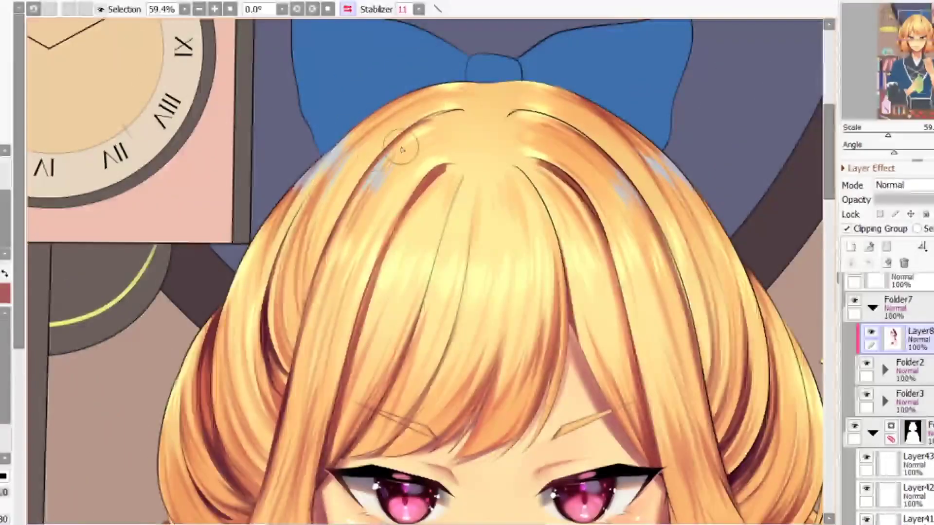
{"action": "left_click_drag", "start_coordinate": [601, 166], "coordinate": [632, 166]}
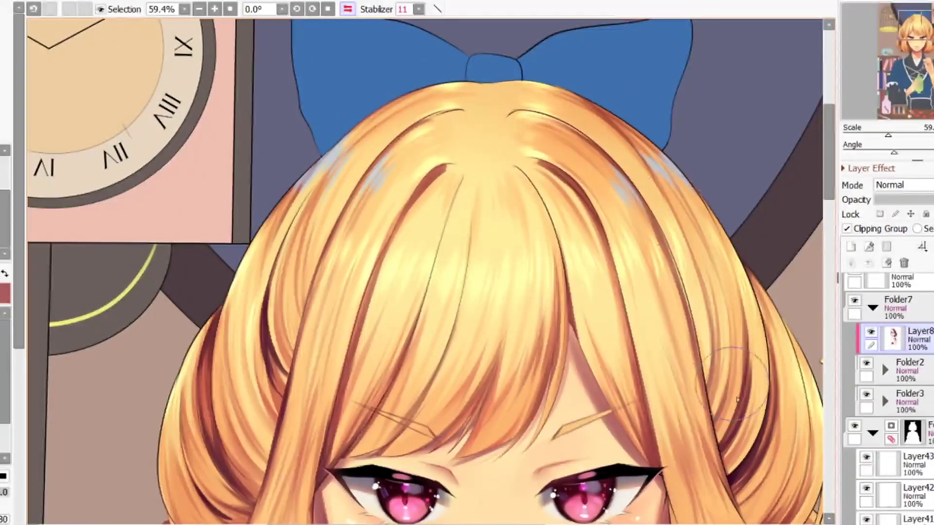
{"action": "scroll", "coordinate": [785, 386], "scroll_direction": "down", "scroll_amount": 2}
{"action": "scroll", "coordinate": [718, 444], "scroll_direction": "up", "scroll_amount": 5}
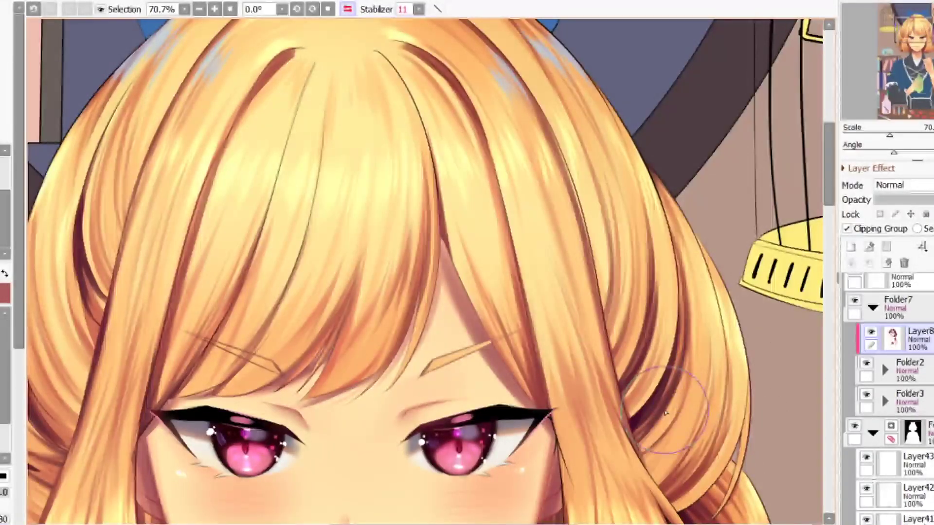
{"action": "scroll", "coordinate": [632, 409], "scroll_direction": "down", "scroll_amount": 3}
{"action": "scroll", "coordinate": [542, 367], "scroll_direction": "up", "scroll_amount": 3}
- Tint the outlines of the cage-side side lock's inner edge and lower tips reddish brown, using a smaller brush for the thin strands
{"action": "key", "text": "bracketleft"}
{"action": "key", "text": "bracketleft"}
{"action": "key", "text": "bracketleft"}
{"action": "key", "text": "bracketleft"}
{"action": "key", "text": "bracketleft"}
{"action": "key", "text": "bracketleft"}
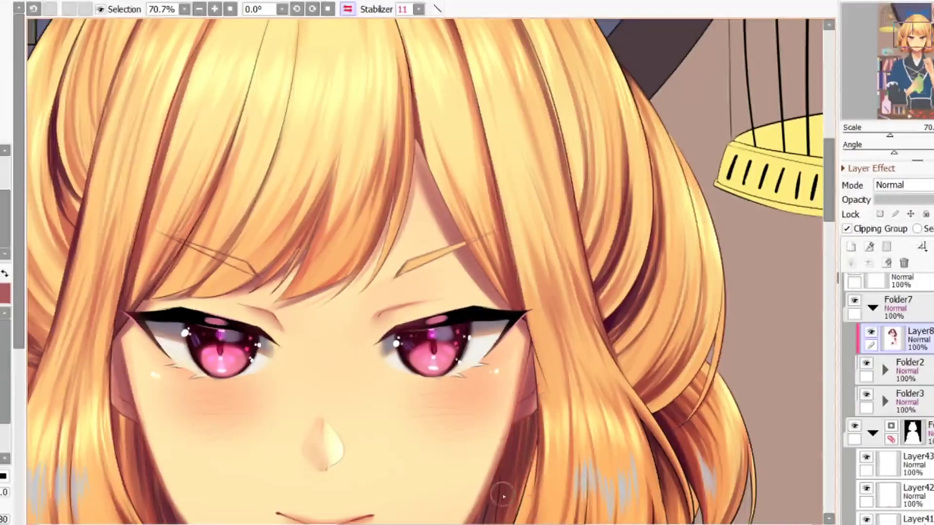
{"action": "scroll", "coordinate": [504, 496], "scroll_direction": "down", "scroll_amount": 4}
{"action": "scroll", "coordinate": [523, 355], "scroll_direction": "up", "scroll_amount": 3}
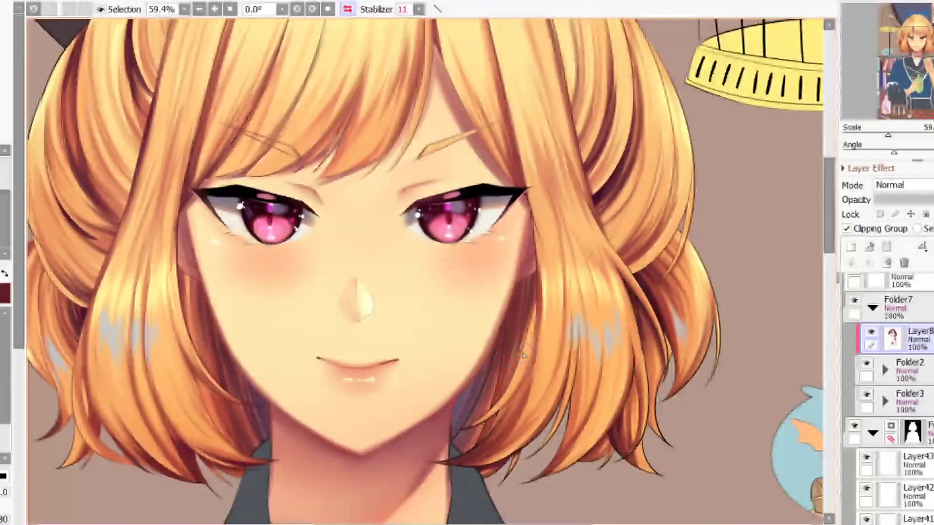
{"action": "right_click", "coordinate": [478, 428]}
{"action": "left_click_drag", "start_coordinate": [461, 432], "coordinate": [472, 396]}
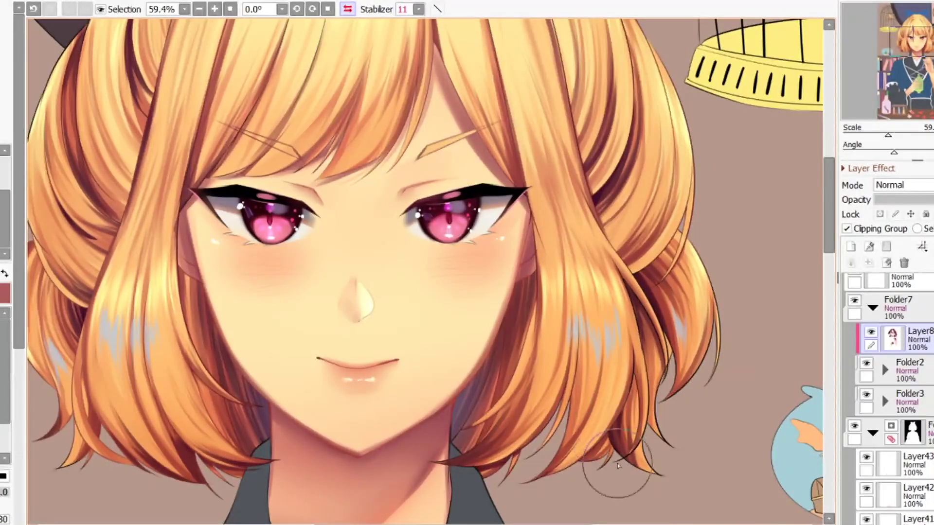
- Tint the outlines of the cage-side outer curl and the strands behind the side lock reddish brown
{"action": "scroll", "coordinate": [654, 340], "scroll_direction": "up", "scroll_amount": 3}
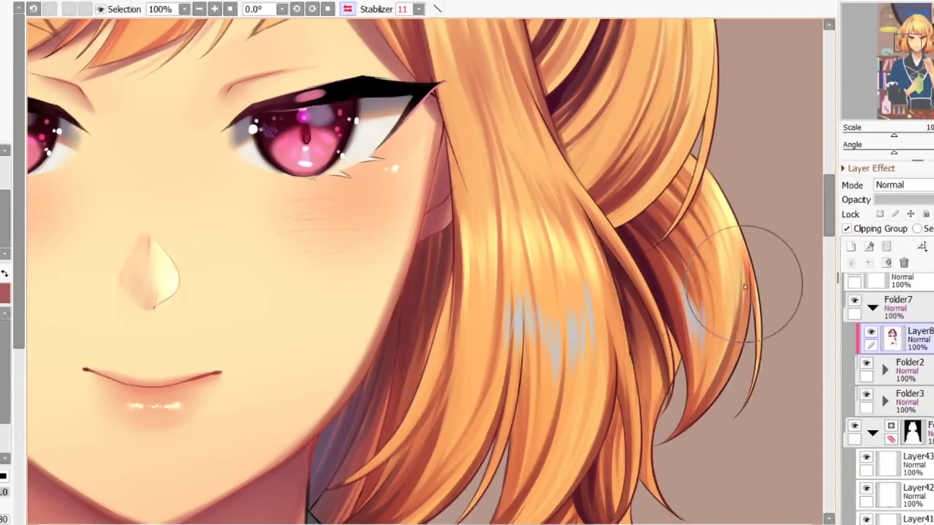
{"action": "scroll", "coordinate": [615, 291], "scroll_direction": "down", "scroll_amount": 1}
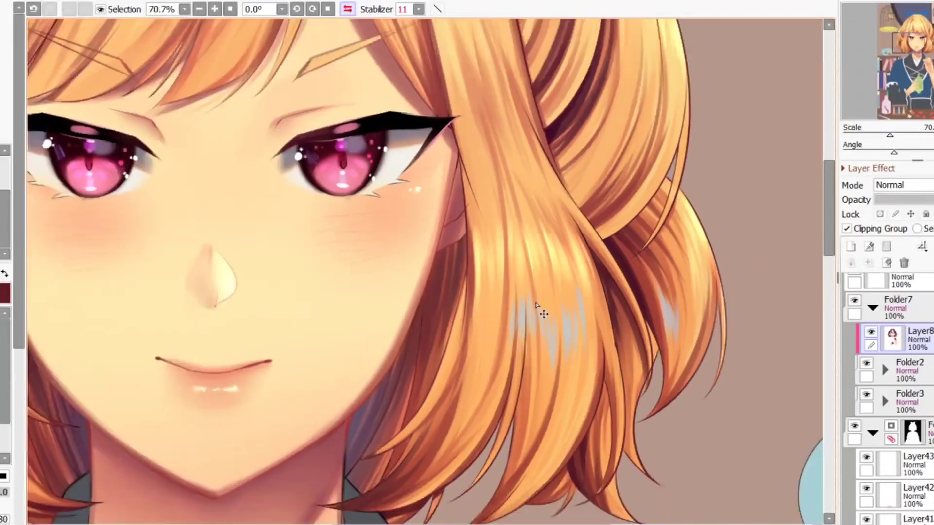
{"action": "scroll", "coordinate": [620, 418], "scroll_direction": "up", "scroll_amount": 1}
{"action": "scroll", "coordinate": [622, 421], "scroll_direction": "down", "scroll_amount": 5}
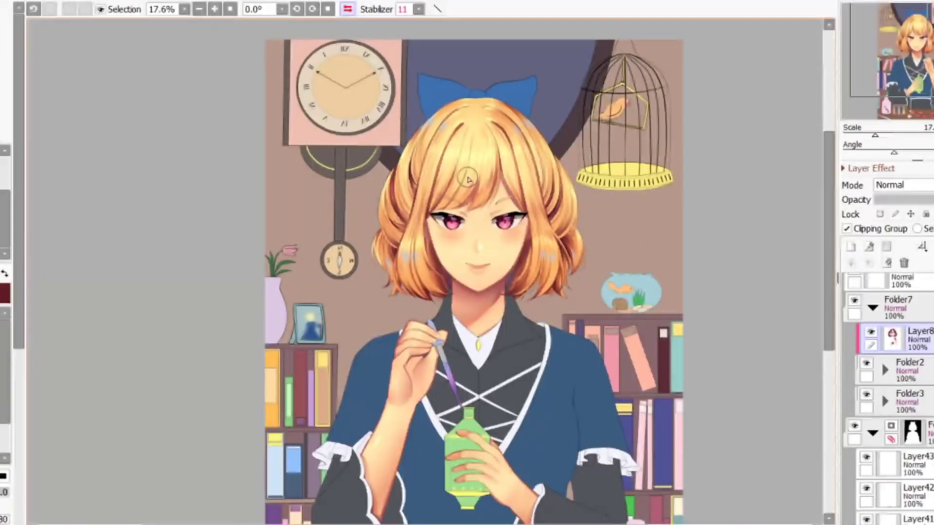
- Select the hair's Shade/Shine layer, add a clipped layer above it and set the new layer's blending mode to Shine
{"action": "scroll", "coordinate": [457, 145], "scroll_direction": "up", "scroll_amount": 4}
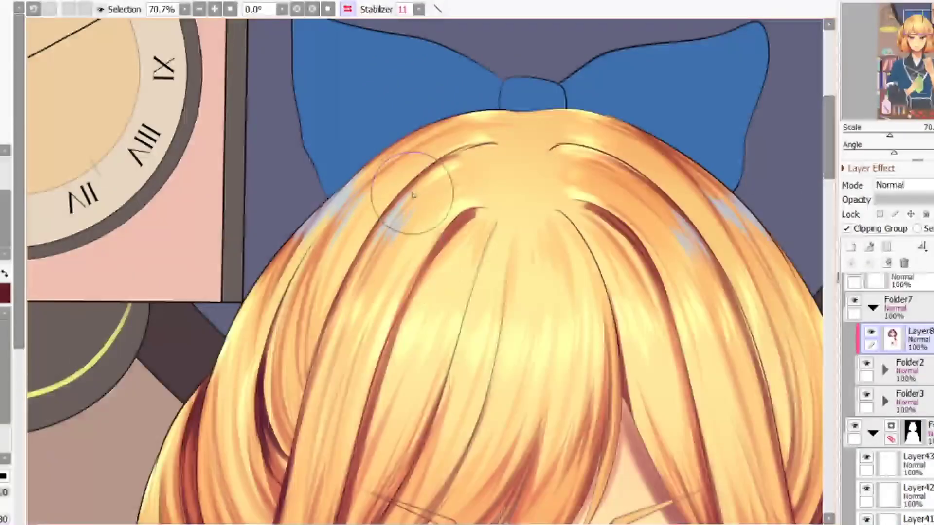
{"action": "left_click", "coordinate": [433, 338], "text": "ctrl+shift"}
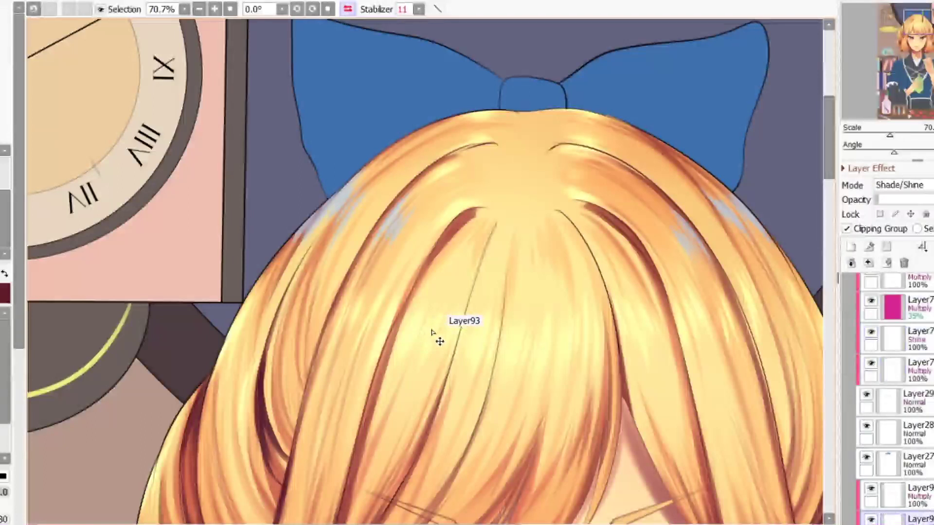
{"action": "left_click", "coordinate": [851, 247]}
{"action": "left_click", "coordinate": [890, 186]}
{"action": "left_click", "coordinate": [897, 285]}
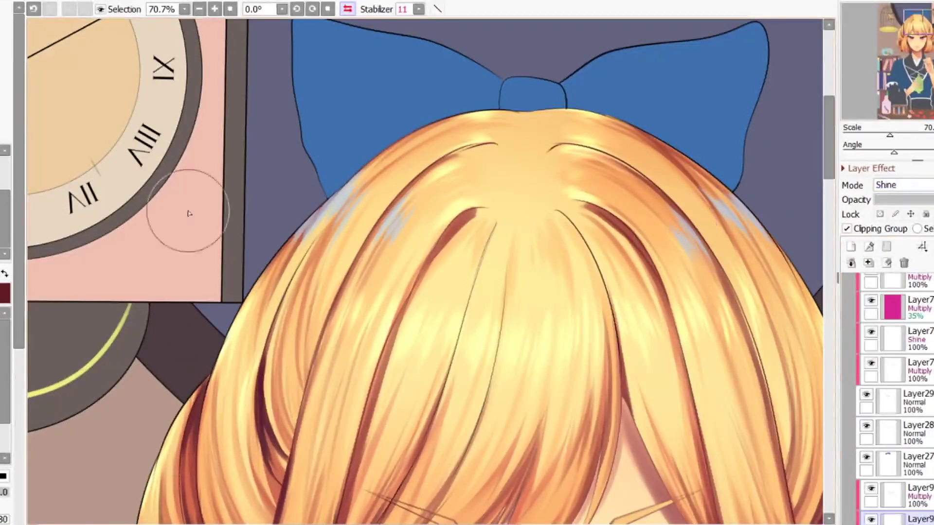
- Brush a soft glow over the highlight band of the fringe and crown on the Shine layer, undoing unwanted strokes
{"action": "left_click_drag", "start_coordinate": [370, 187], "coordinate": [325, 267]}
{"action": "key", "text": "ctrl+z"}
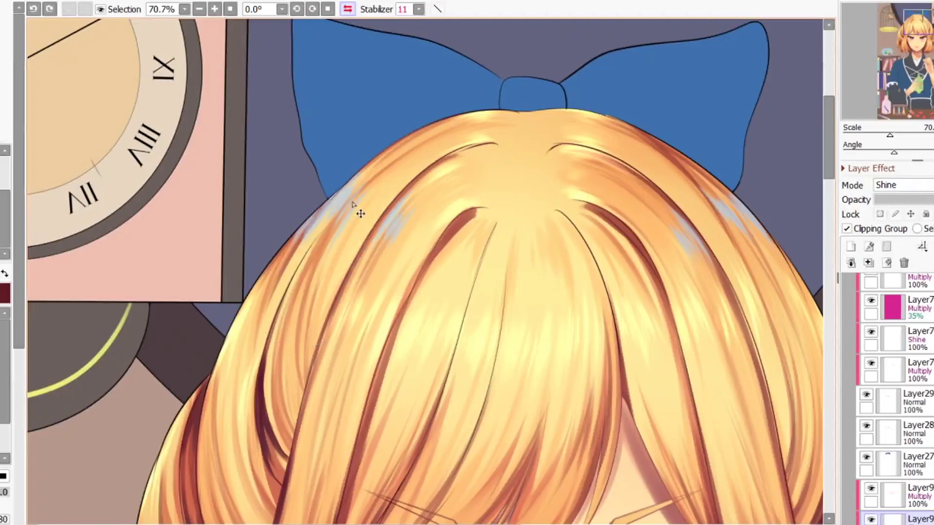
{"action": "key", "text": "b"}
{"action": "key", "text": "bracketleft"}
{"action": "key", "text": "bracketleft"}
{"action": "key", "text": "bracketleft"}
{"action": "key", "text": "bracketleft"}
{"action": "key", "text": "bracketleft"}
{"action": "key", "text": "bracketleft"}
{"action": "key", "text": "bracketleft"}
{"action": "key", "text": "bracketleft"}
{"action": "left_click_drag", "start_coordinate": [389, 205], "coordinate": [530, 121]}
{"action": "key", "text": "ctrl+z"}
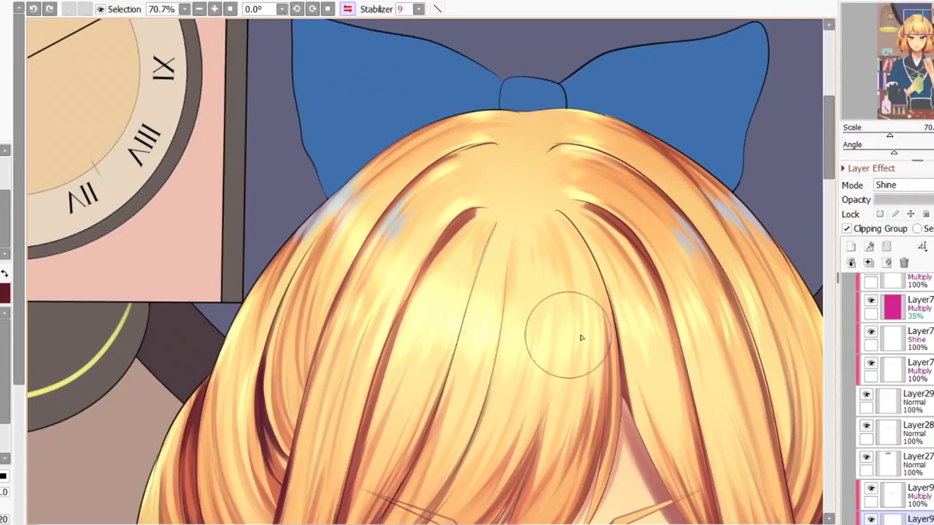
- Lower the Shine layer's opacity to soften the added glow and check the hair against the whole figure
{"action": "scroll", "coordinate": [368, 209], "scroll_direction": "down", "scroll_amount": 3}
{"action": "scroll", "coordinate": [368, 209], "scroll_direction": "down", "scroll_amount": 1}
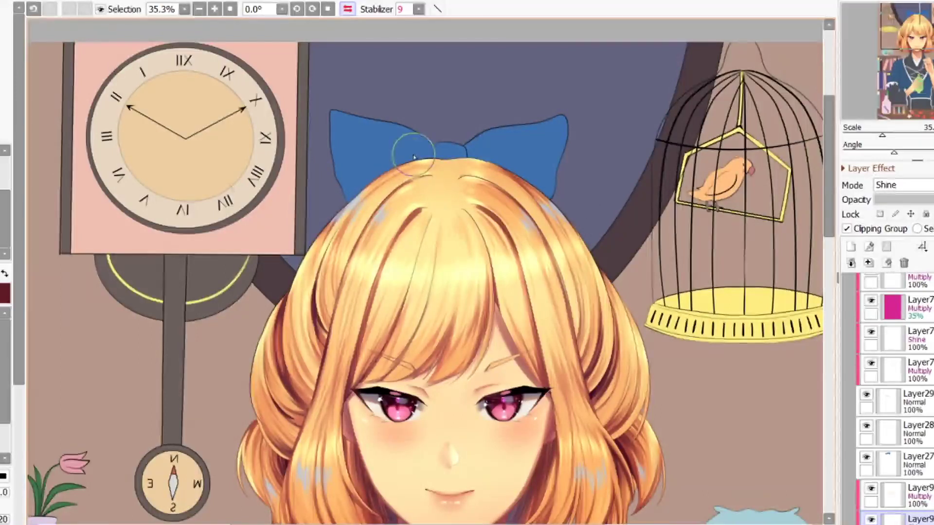
{"action": "scroll", "coordinate": [456, 166], "scroll_direction": "down", "scroll_amount": 2}
{"action": "scroll", "coordinate": [417, 239], "scroll_direction": "up", "scroll_amount": 3}
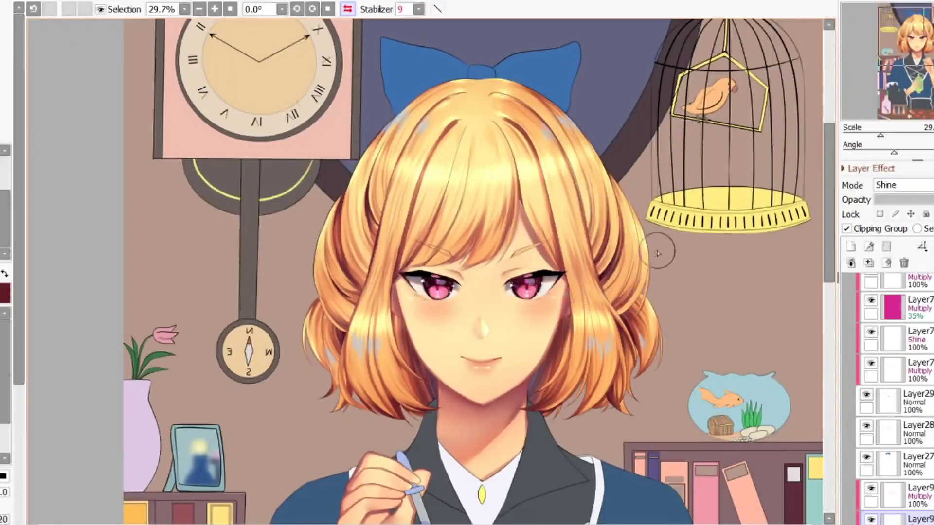
{"action": "scroll", "coordinate": [658, 253], "scroll_direction": "down", "scroll_amount": 2}
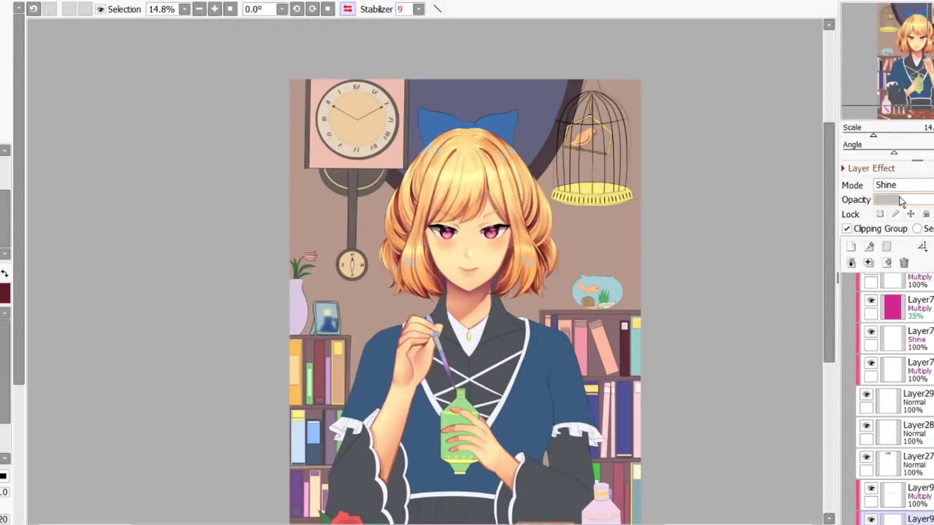
{"action": "scroll", "coordinate": [720, 275], "scroll_direction": "up", "scroll_amount": 8}
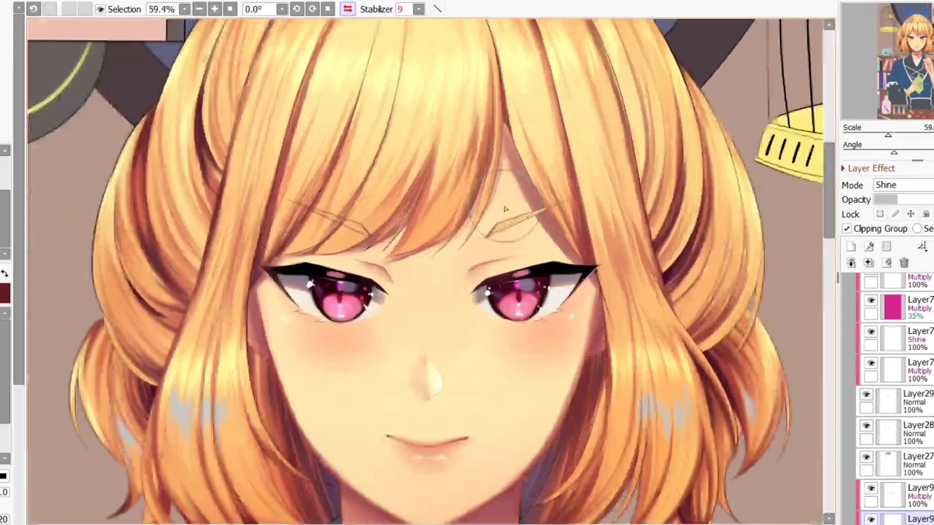
{"action": "scroll", "coordinate": [720, 274], "scroll_direction": "down", "scroll_amount": 4}
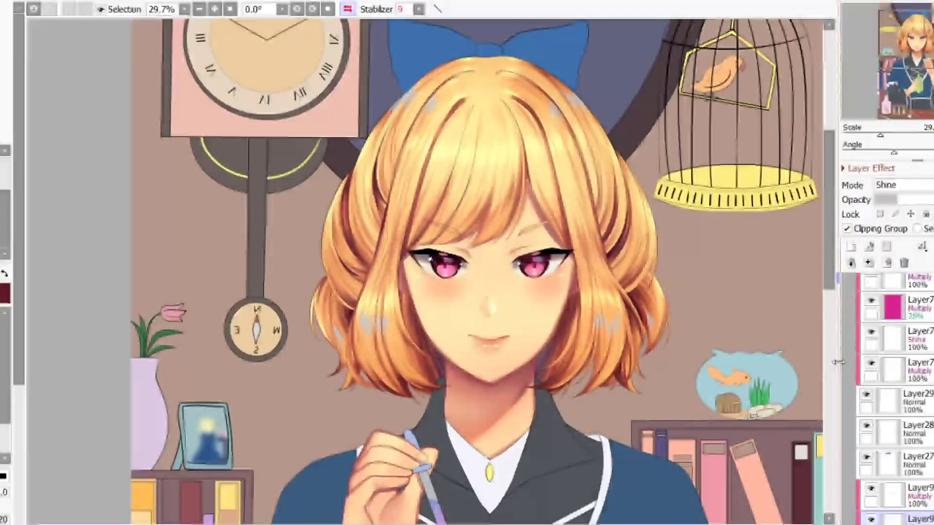